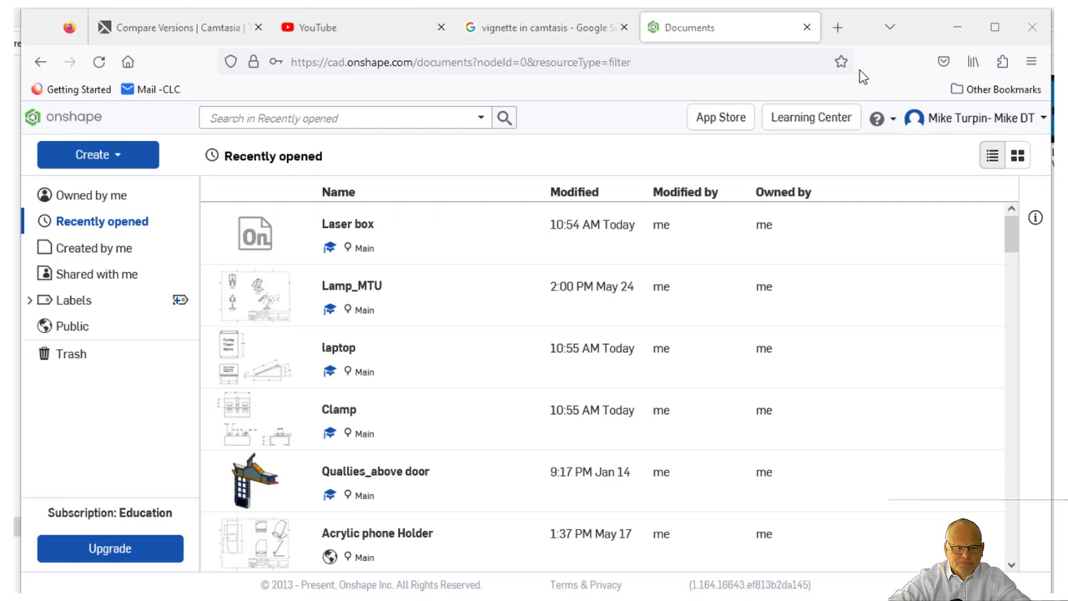
Open the Laser box document and review its workspace units, keeping the length unit as millimetre
left_click(100, 158)
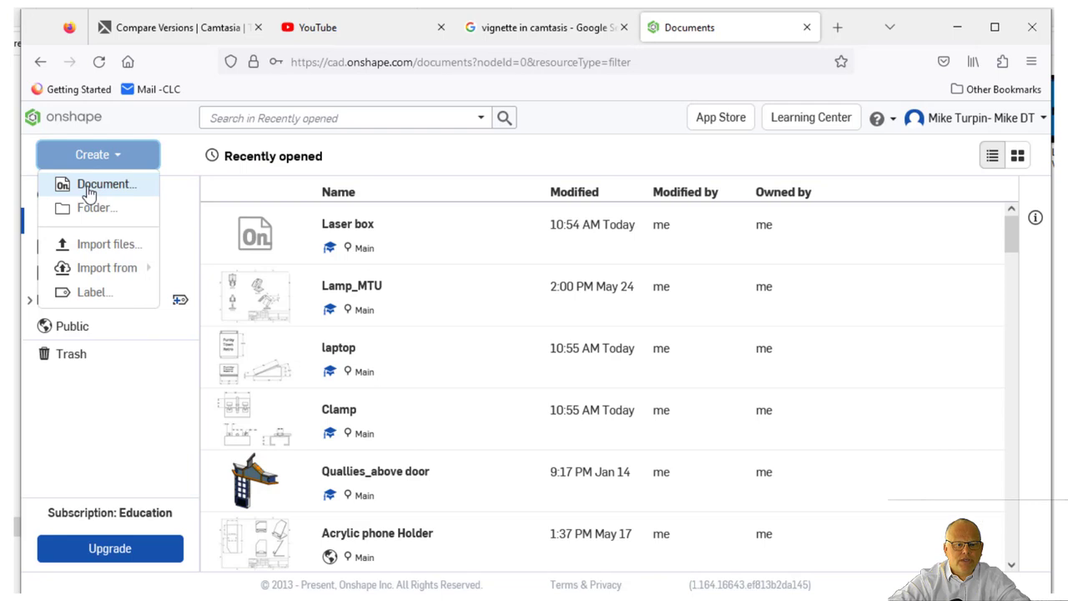
left_click(345, 230)
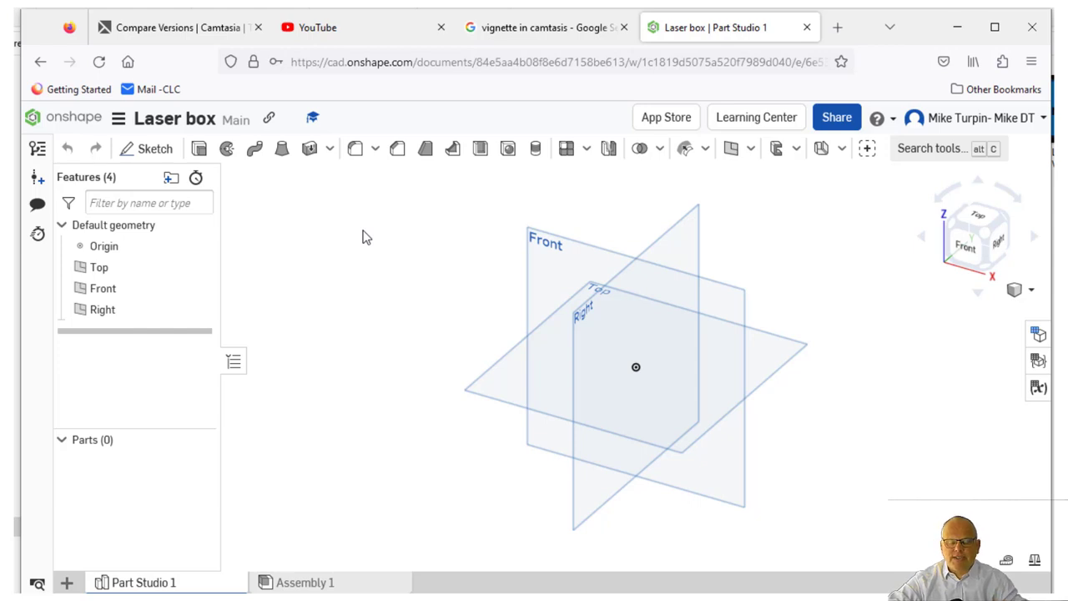
left_click(119, 122)
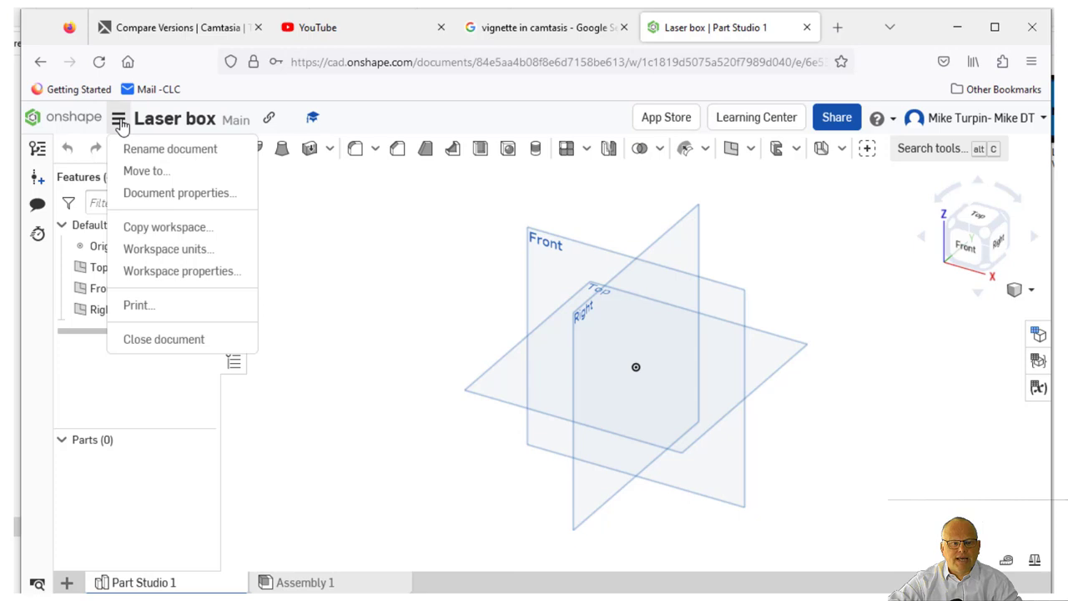
left_click(163, 249)
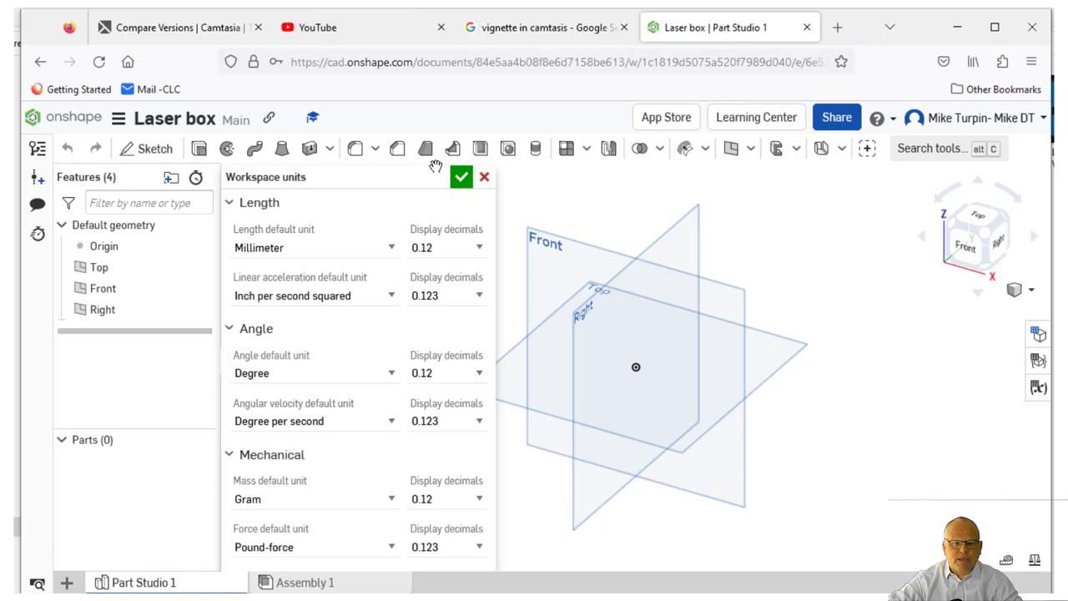
left_click(462, 179)
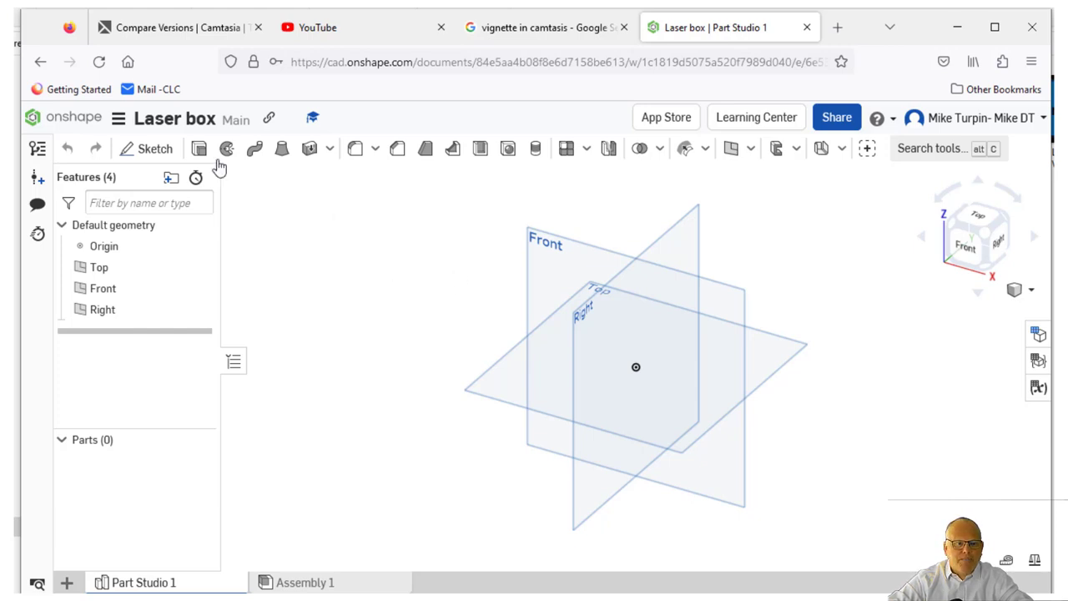
Start a sketch on the Top plane and draw a corner rectangle about 113 by 71 mm around the origin
left_click(156, 149)
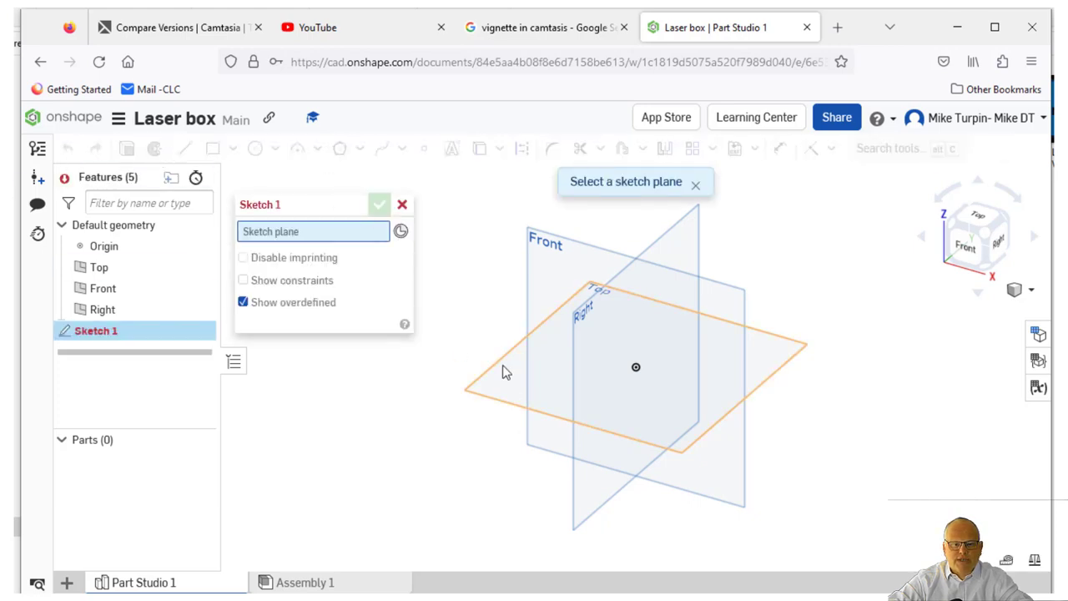
left_click(502, 372)
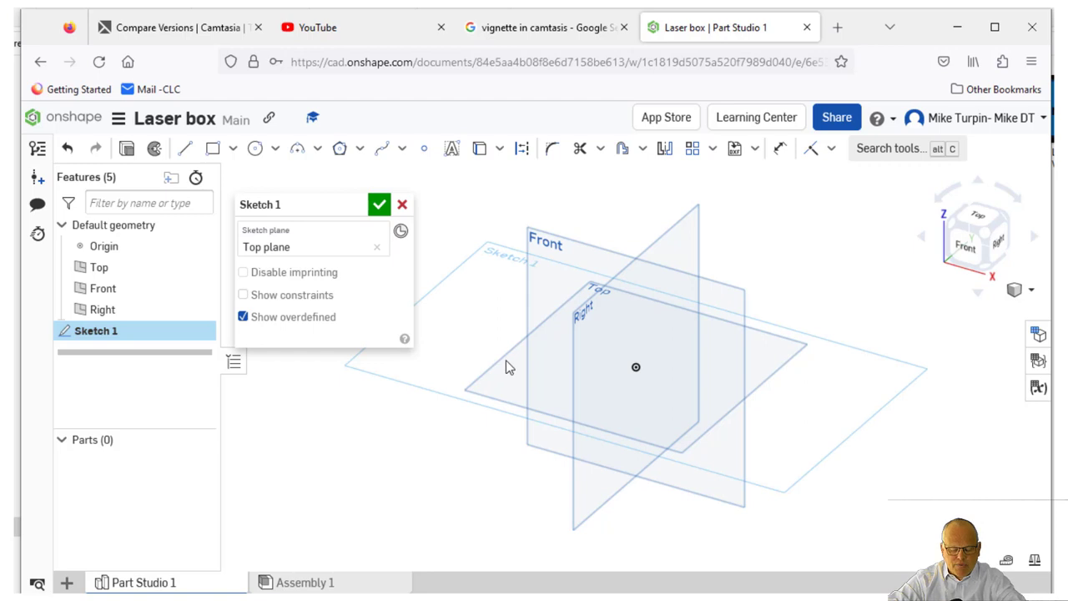
key("n")
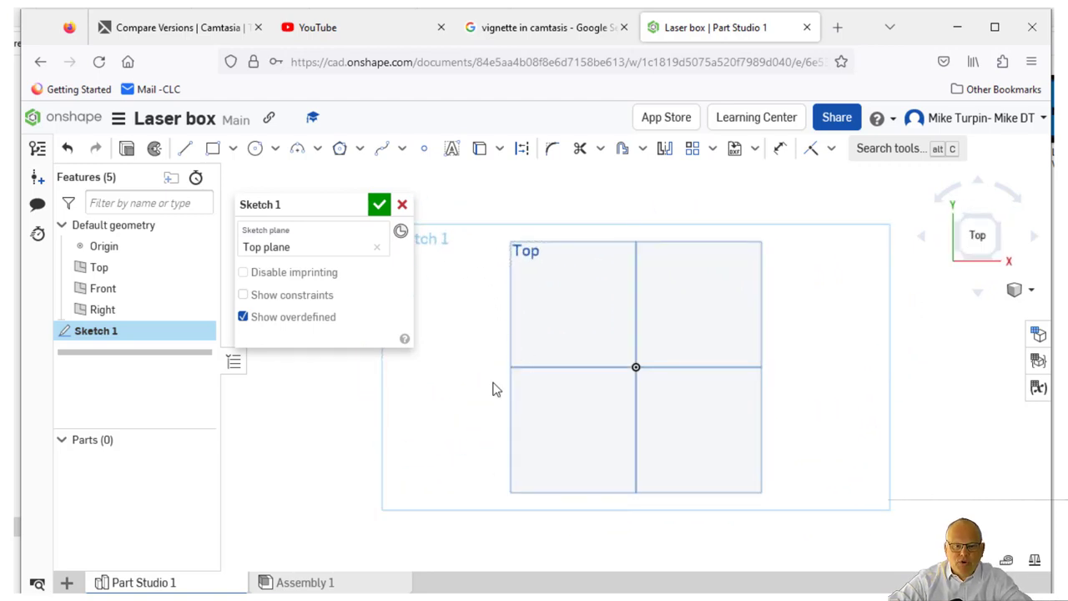
left_click(213, 150)
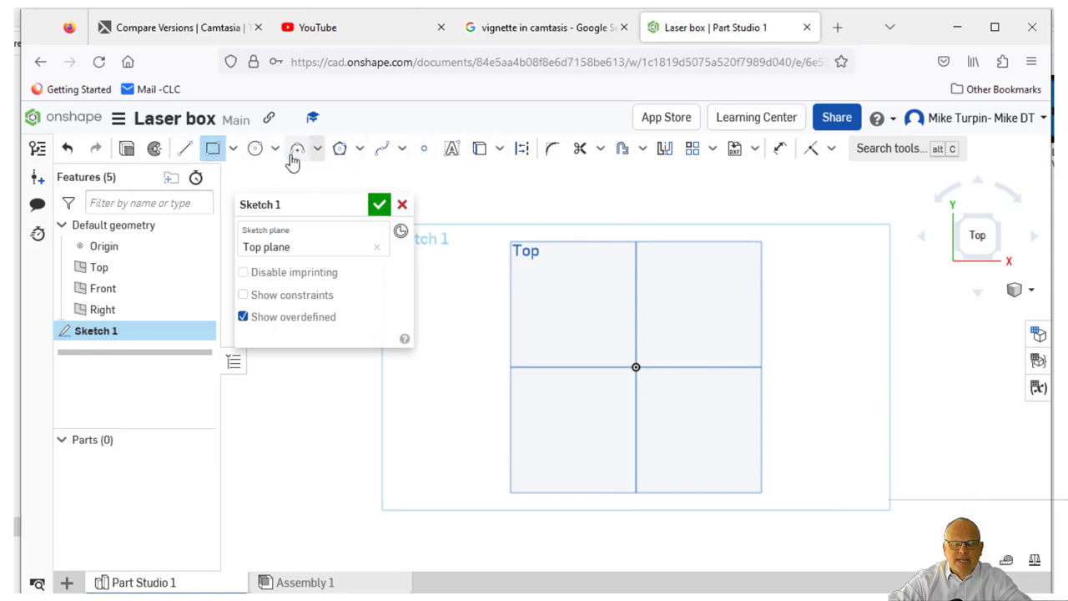
left_click(213, 150)
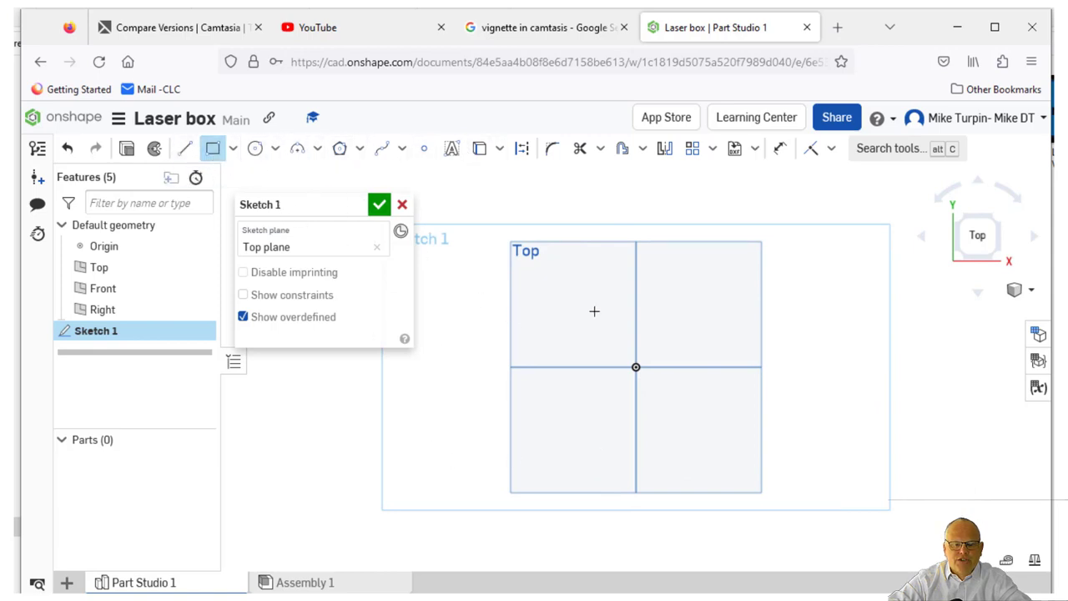
left_click(550, 301)
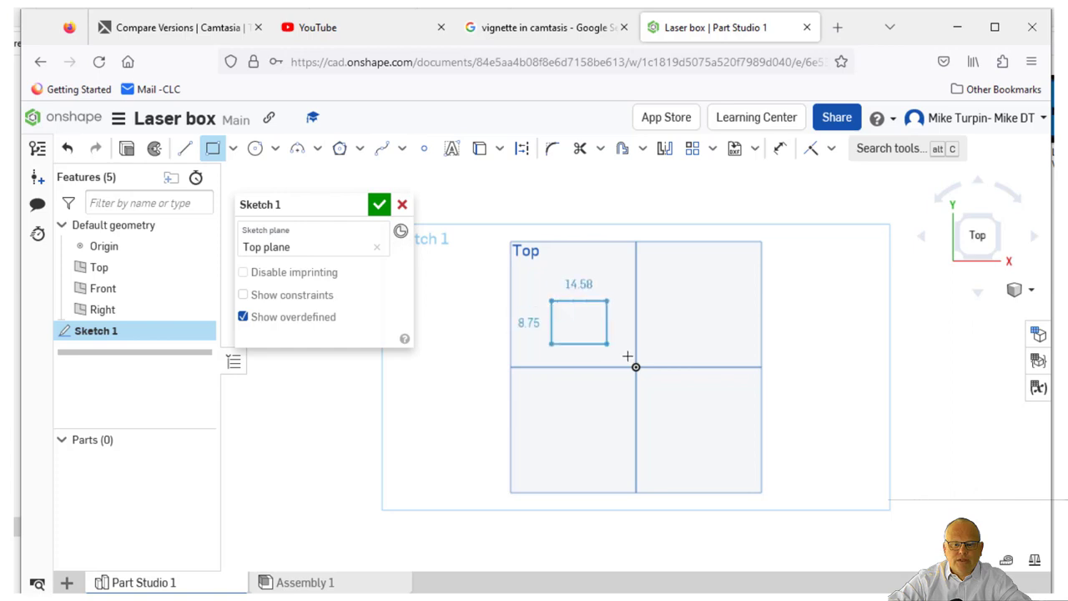
left_click(739, 420)
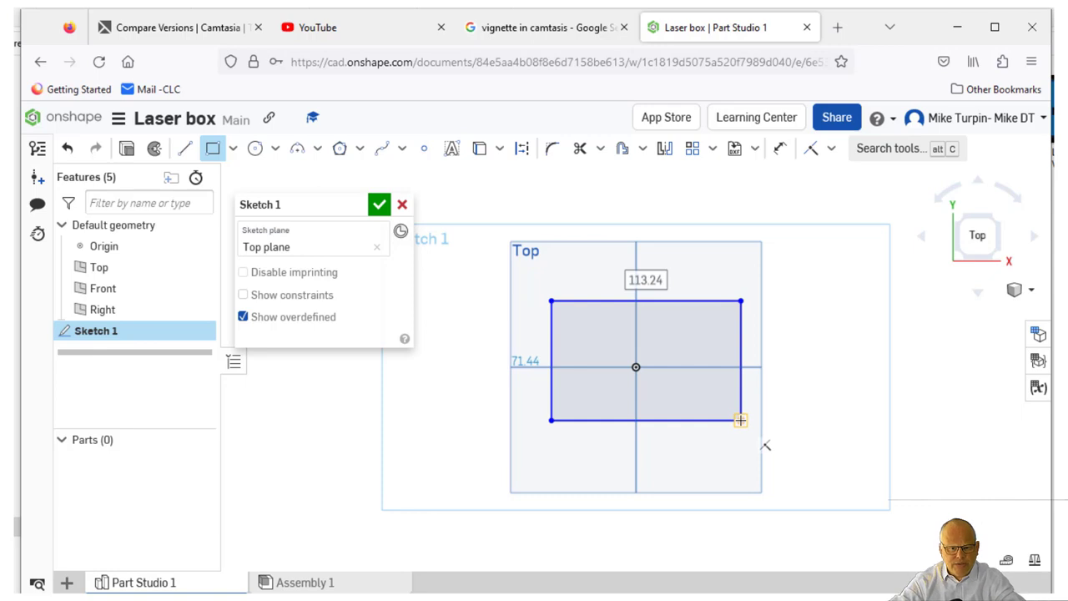
Dimension the rectangle 200 mm wide and 150 mm high, and exit the rectangle tool
type("200")
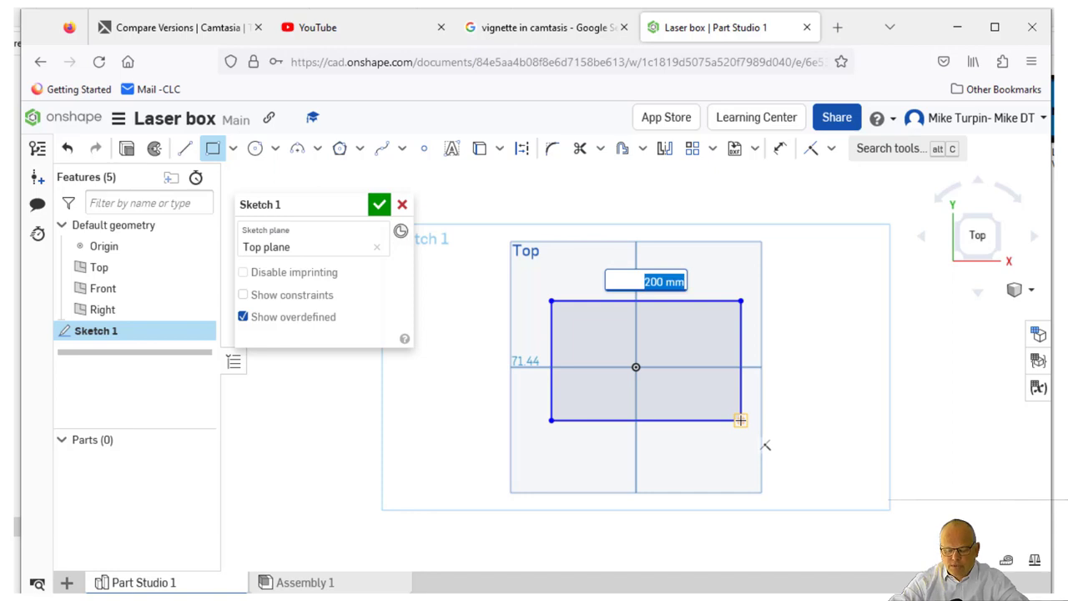
key("Return")
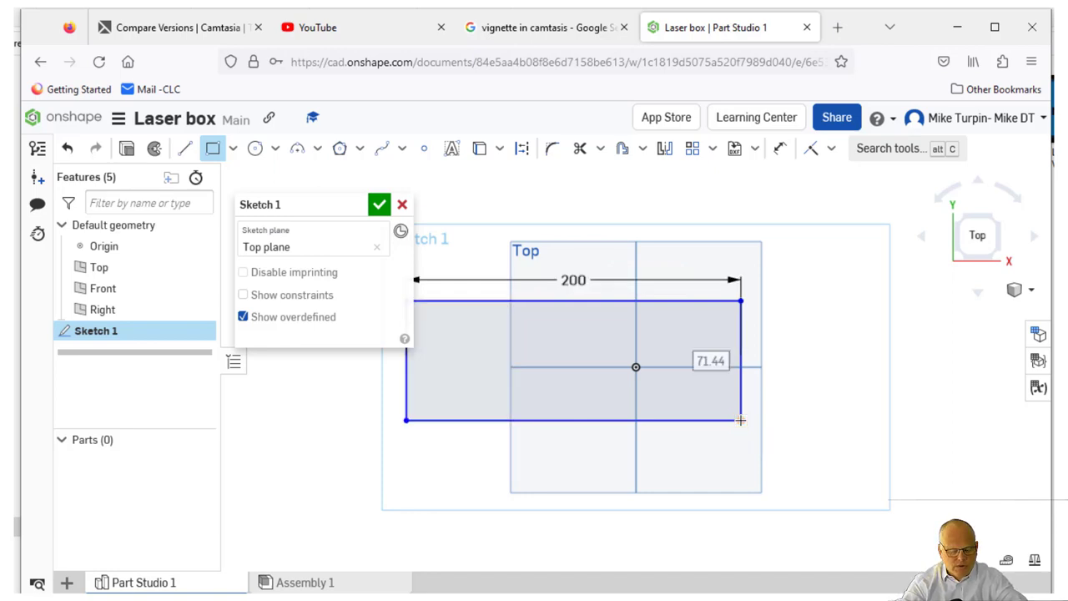
left_click(740, 420)
type("150")
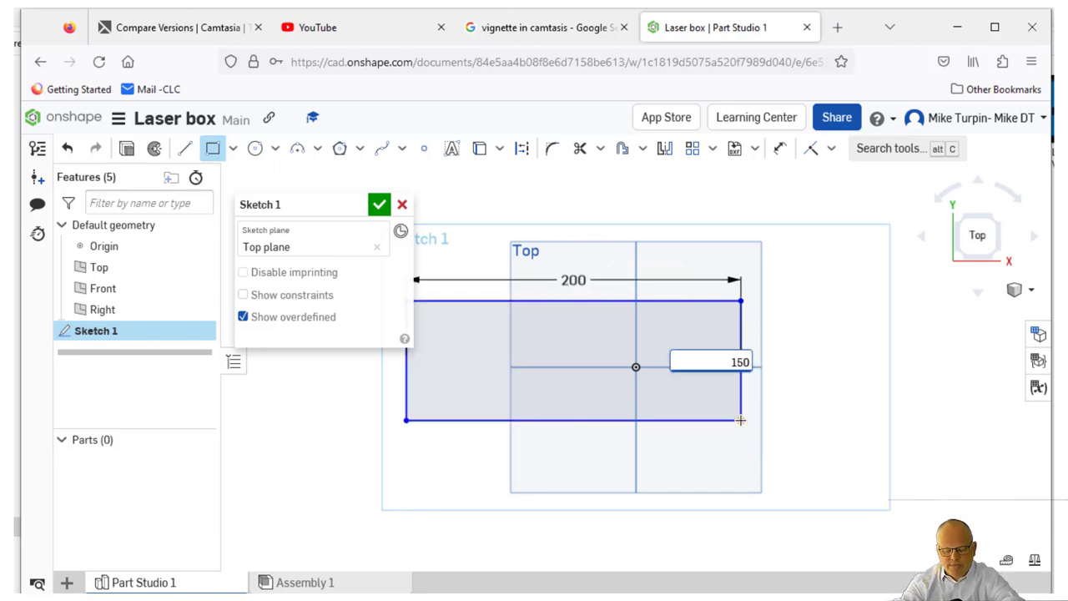
key("Return")
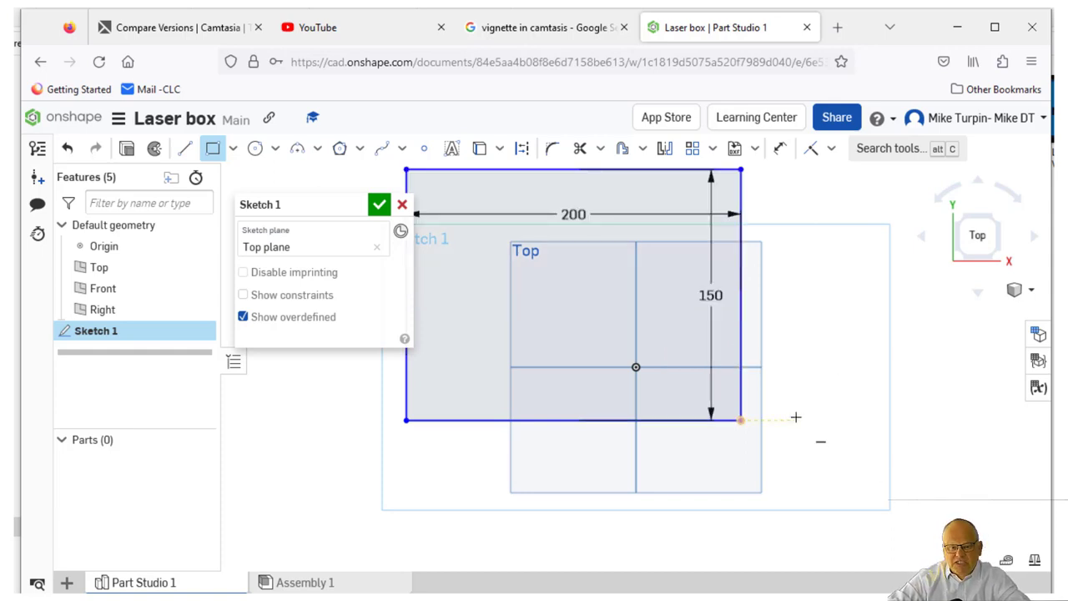
left_click(578, 213)
right_click(834, 293)
left_click(871, 306)
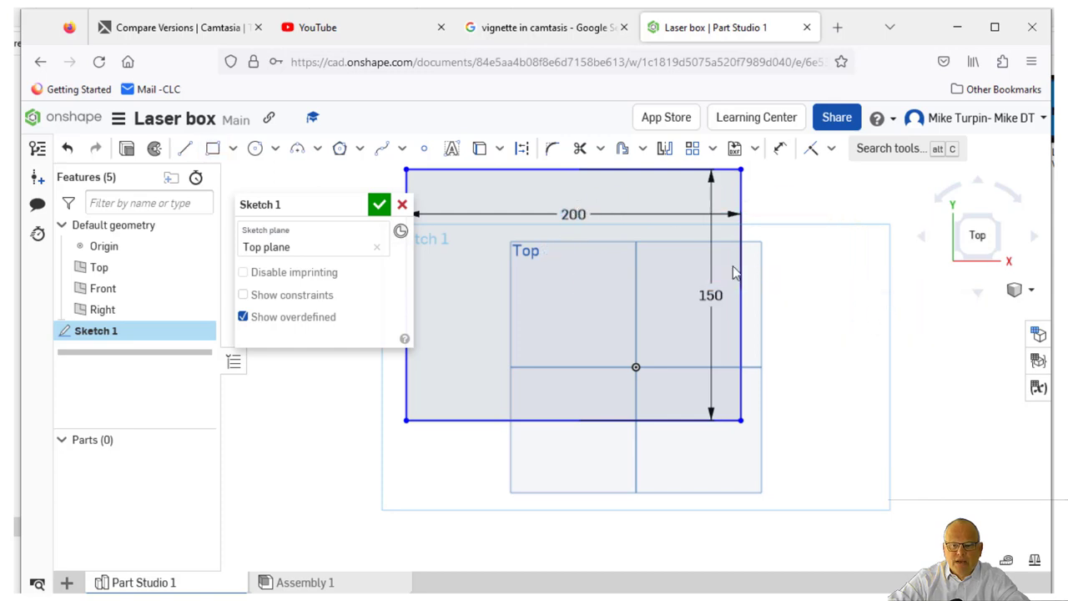
Place the height dimension outside the rectangle and move the Sketch 1 dialog clear of the drawing
mouse_move(574, 217)
left_mouse_down()
mouse_move(578, 182)
mouse_move(570, 248)
mouse_move(574, 214)
left_mouse_up()
left_click_drag(700, 292, 775, 298)
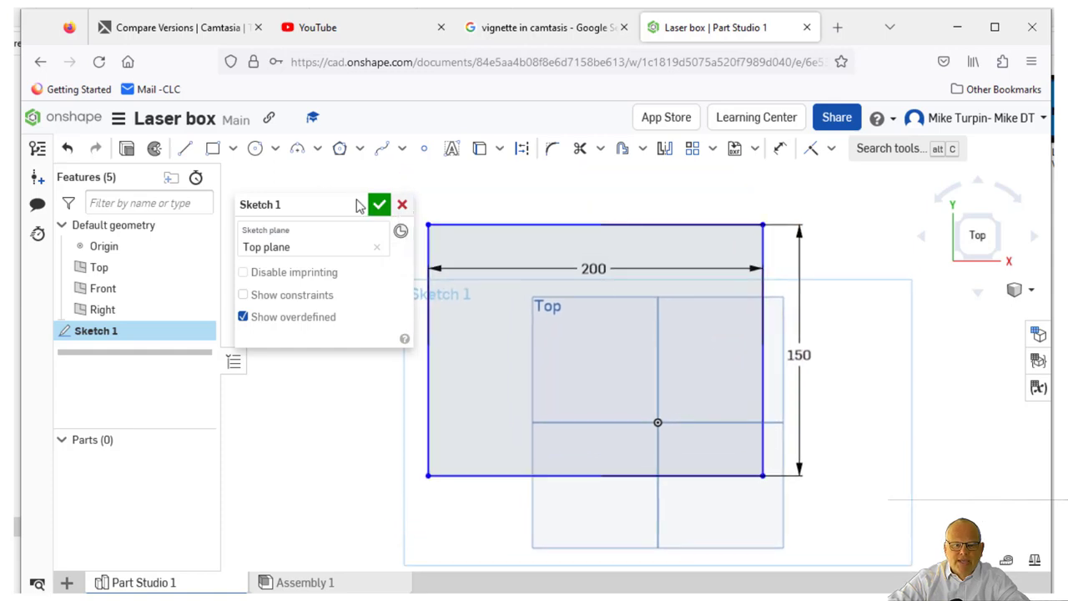
left_click_drag(282, 205, 253, 177)
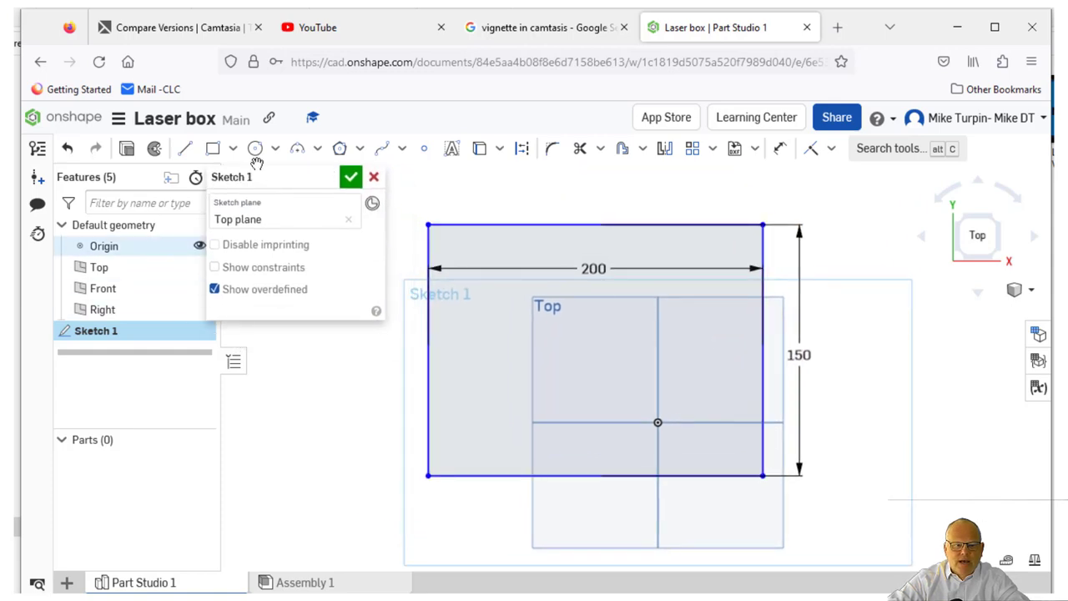
Change the rectangle's width to 150 mm and its height to 100 mm
double_click(594, 267)
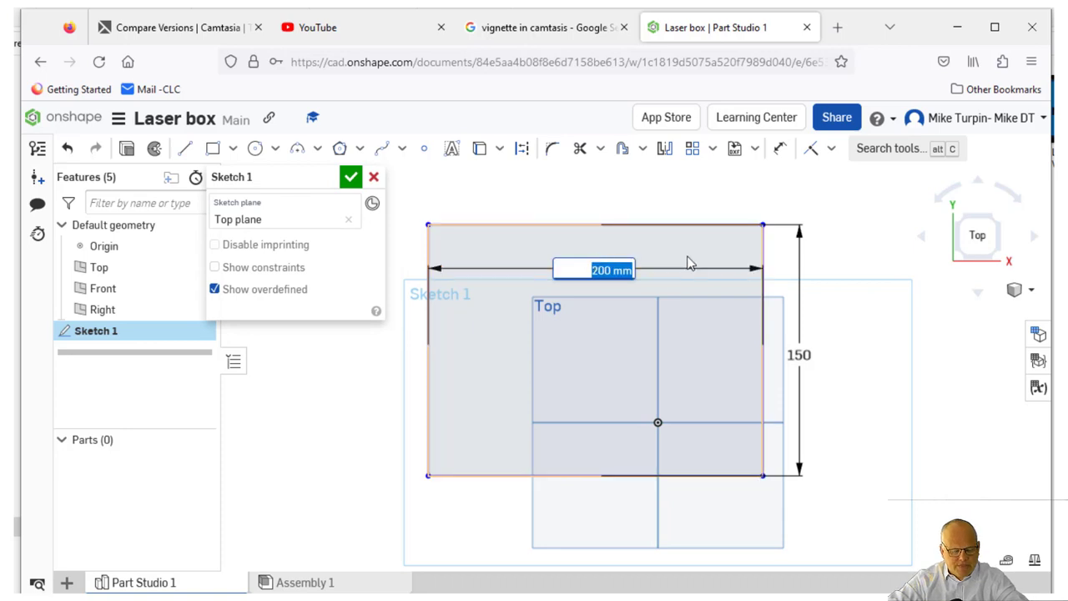
type("150")
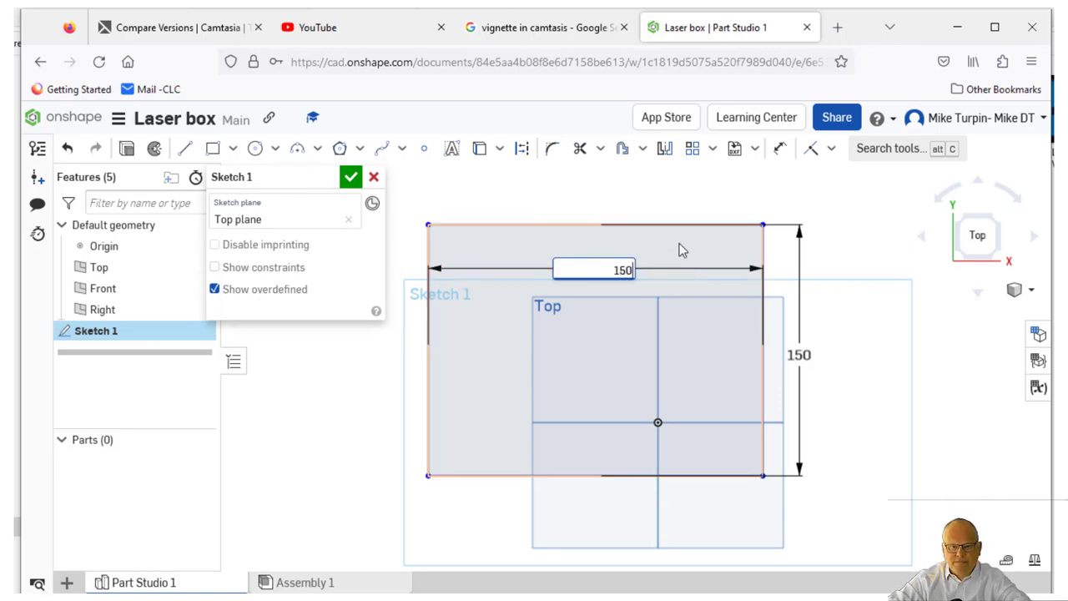
key("Return")
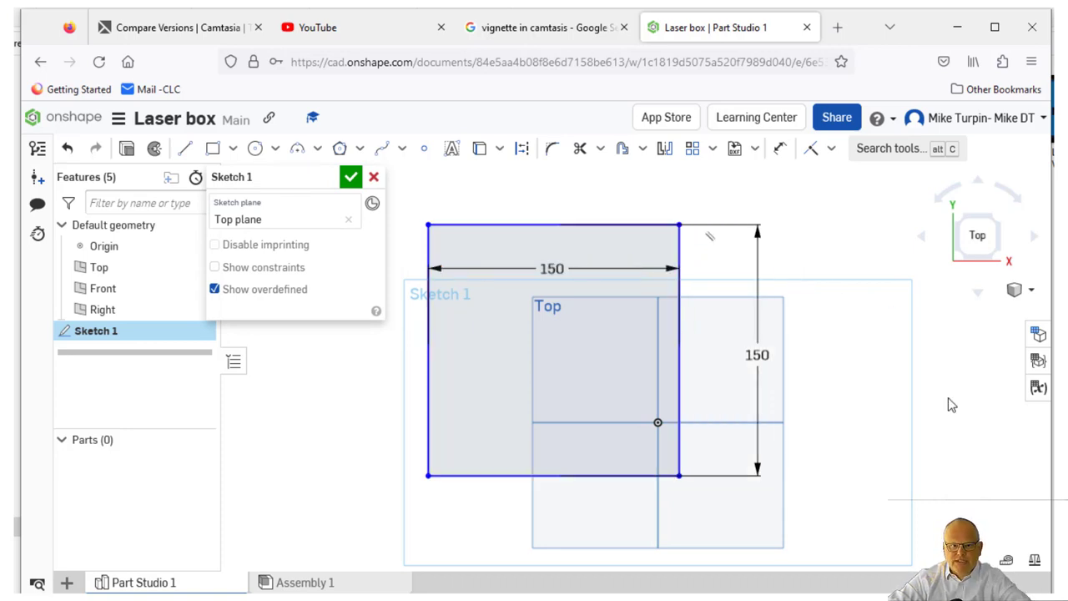
double_click(757, 355)
type("10")
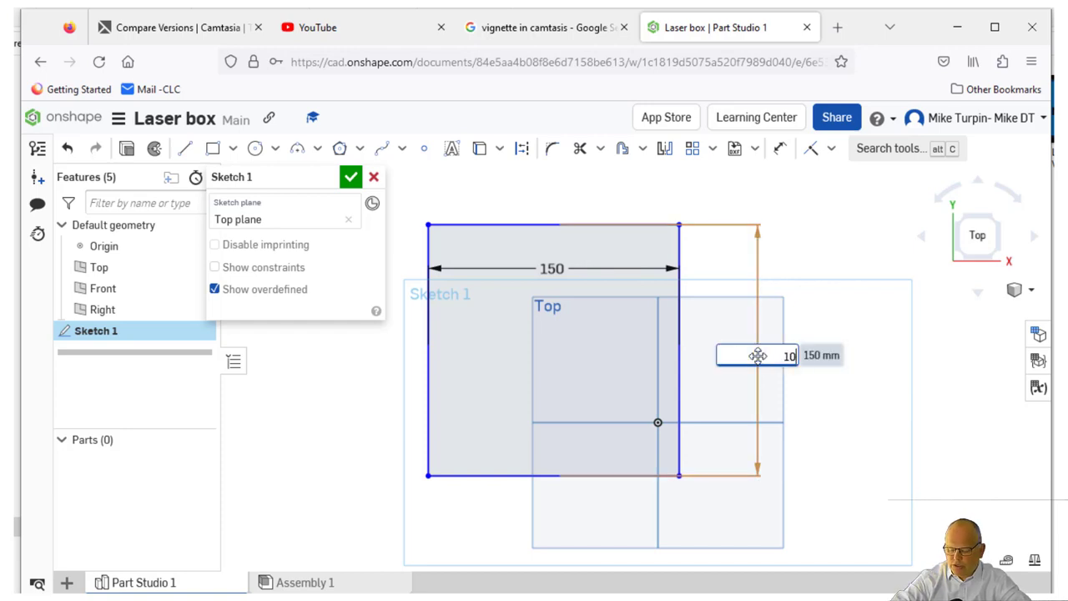
type("0")
key("Return")
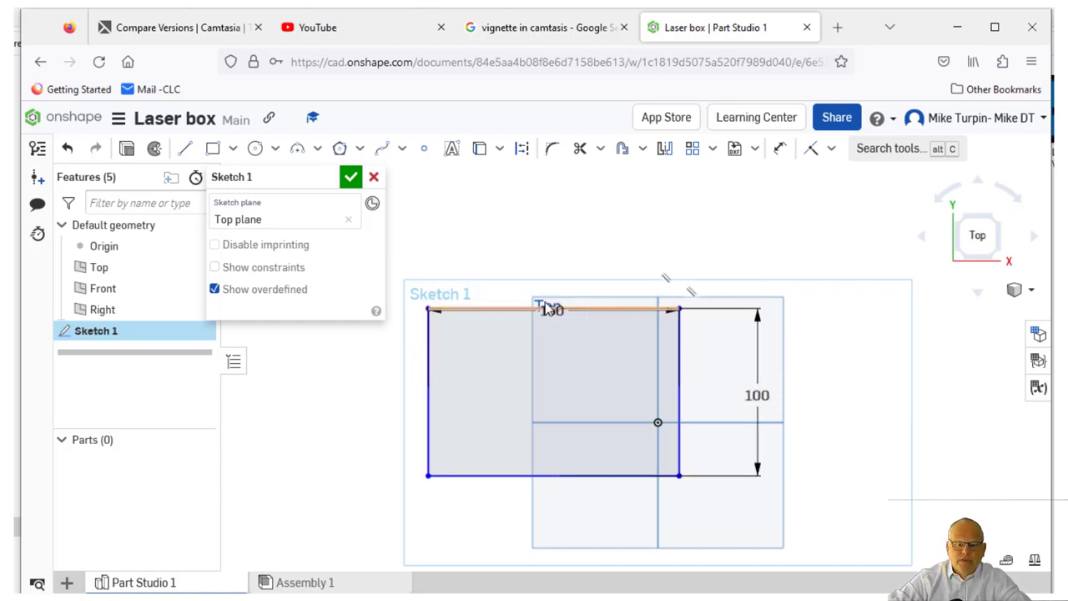
Place the width dimension above the rectangle, bring the height dimension closer to its side, and accept the sketch
left_click_drag(546, 308, 550, 271)
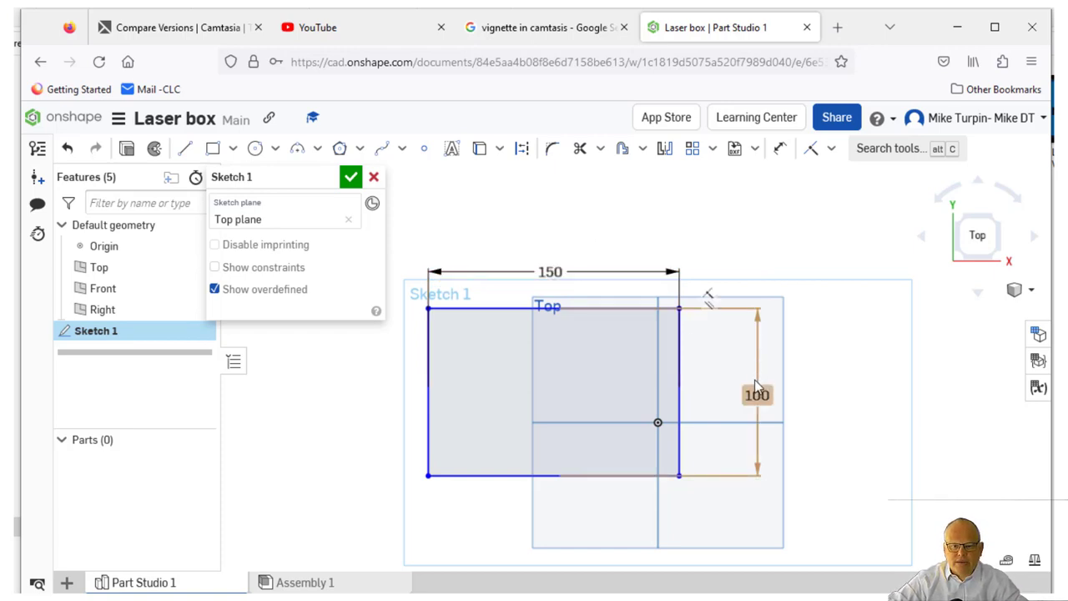
left_click_drag(755, 394, 728, 380)
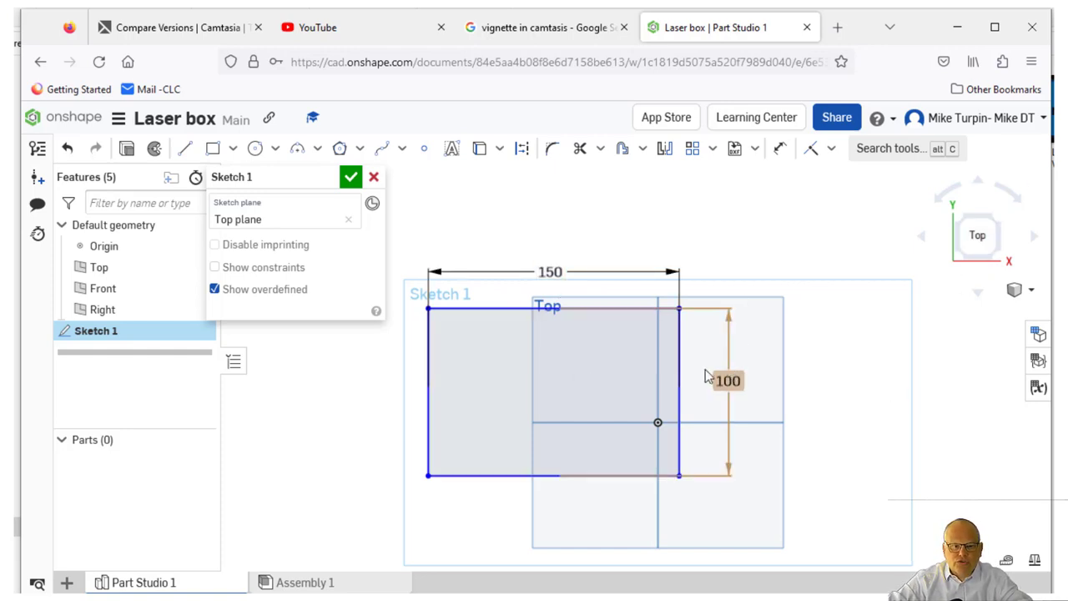
left_click(349, 179)
Rename Sketch 1 to Base in the feature list
mouse_move(332, 332)
right_mouse_down()
mouse_move(336, 310)
mouse_move(301, 317)
right_mouse_up()
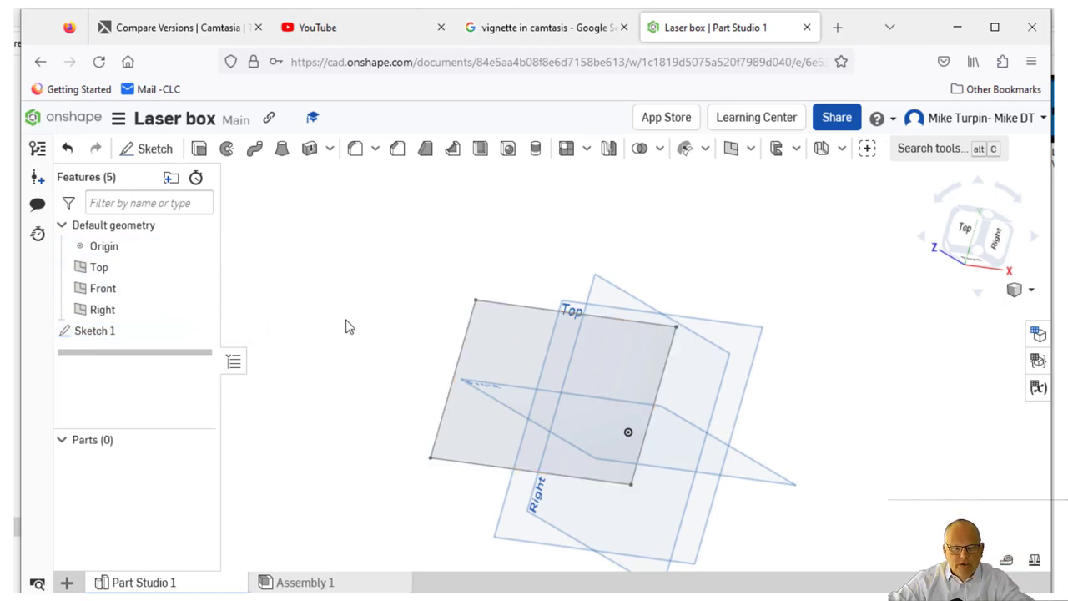
mouse_move(334, 307)
right_mouse_down()
mouse_move(393, 267)
mouse_move(386, 297)
mouse_move(371, 301)
right_mouse_up()
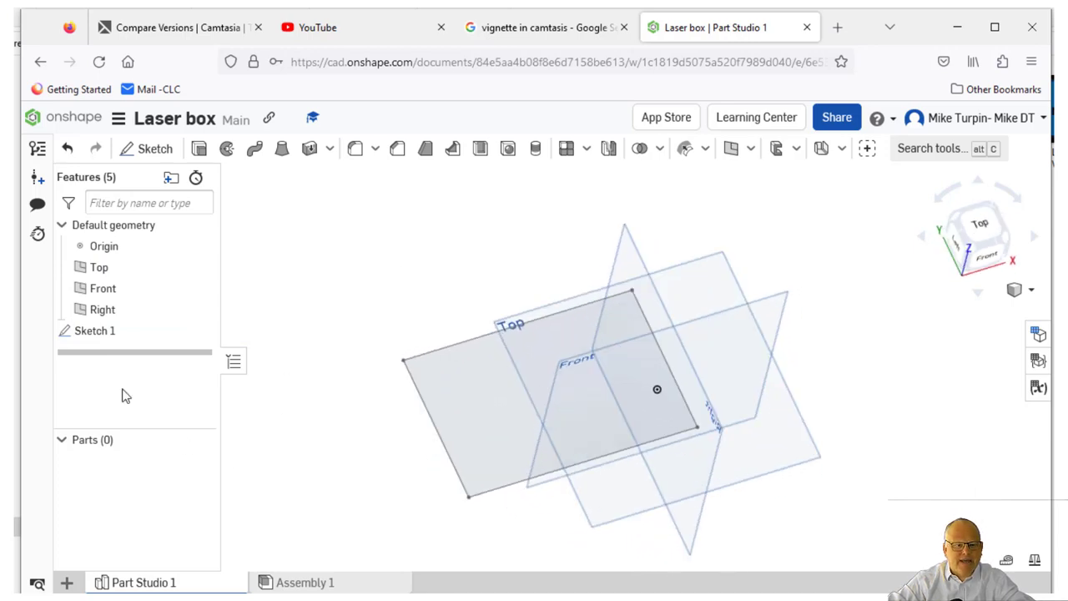
right_click(119, 336)
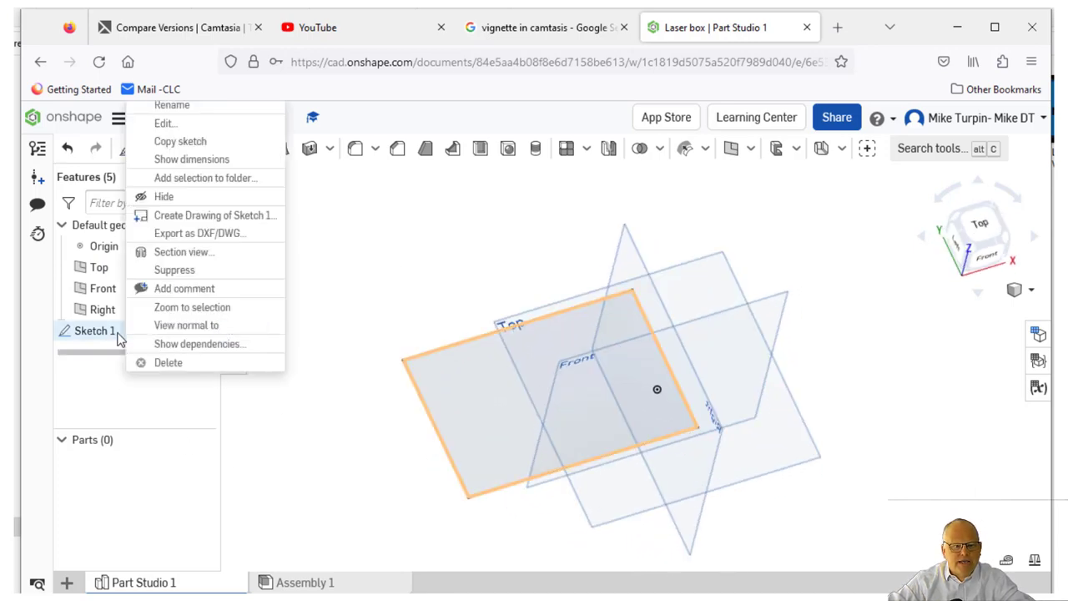
left_click(184, 109)
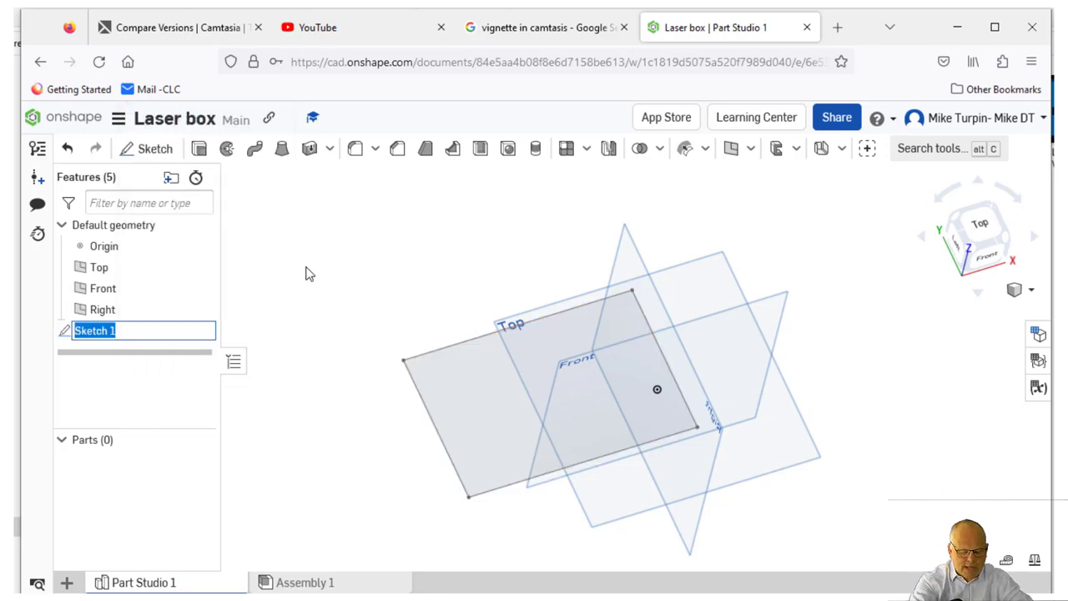
type("B")
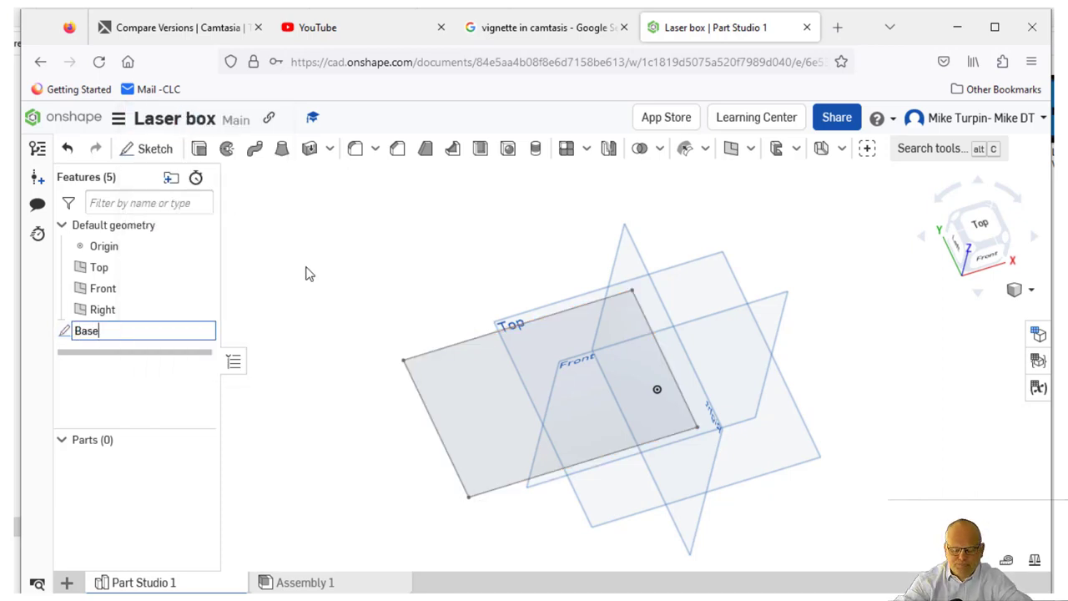
type("ase")
key("Return")
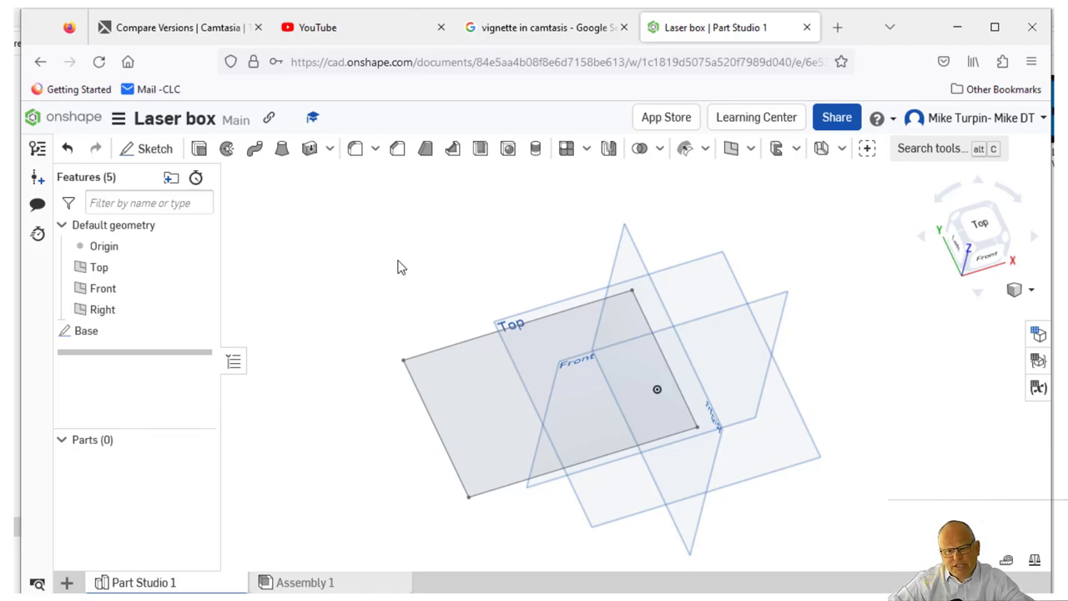
Reopen the Base sketch for editing and view it square to its sketch plane
scroll(388, 342, "up", 1)
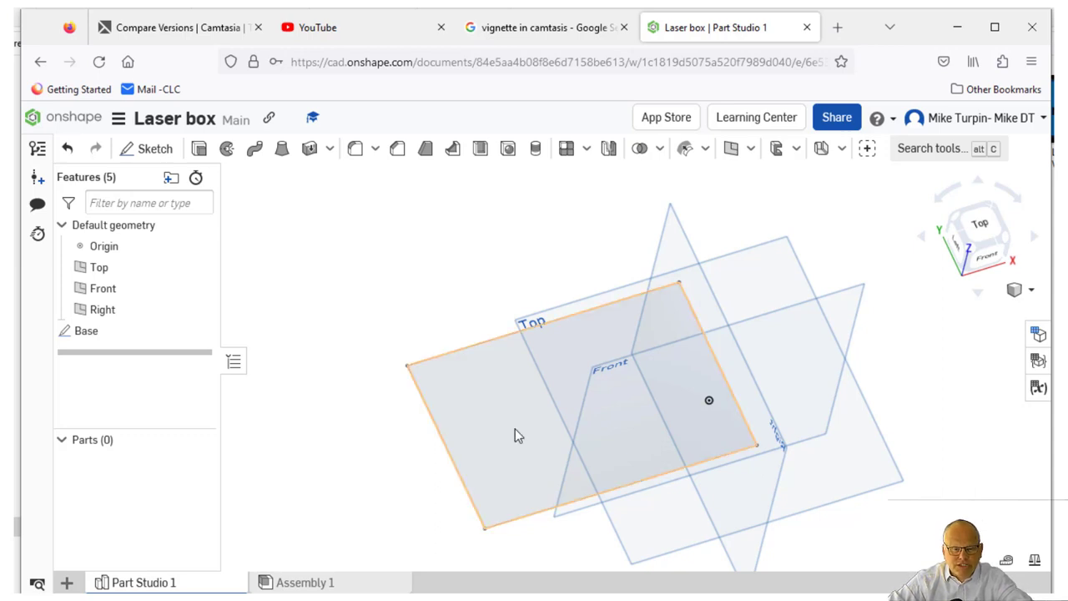
mouse_move(541, 414)
right_mouse_down()
mouse_move(550, 402)
mouse_move(518, 417)
mouse_move(548, 409)
right_mouse_up()
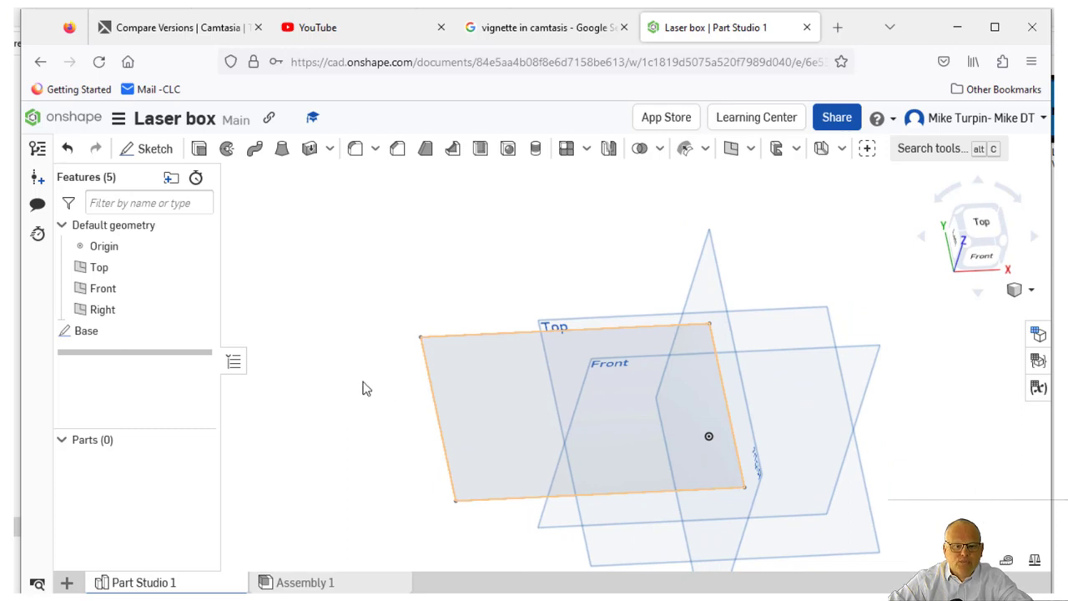
right_click(96, 335)
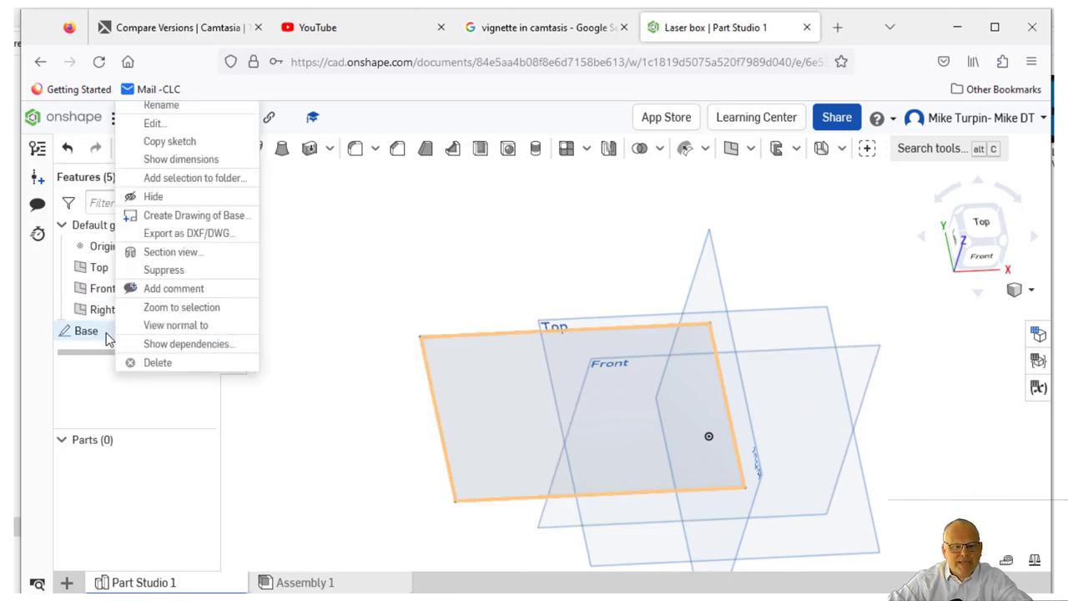
left_click(173, 122)
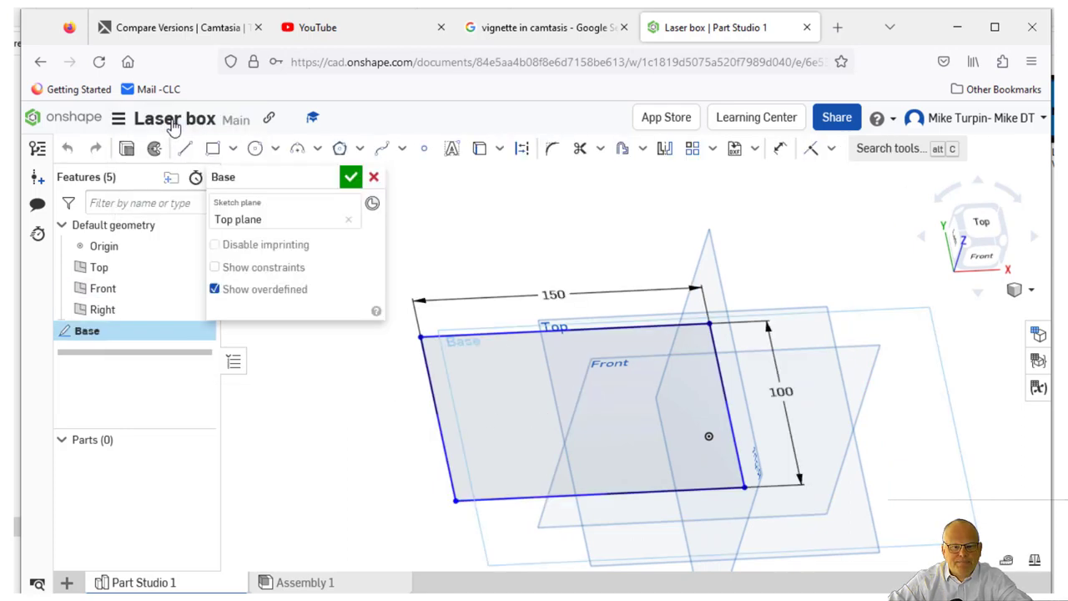
key("n")
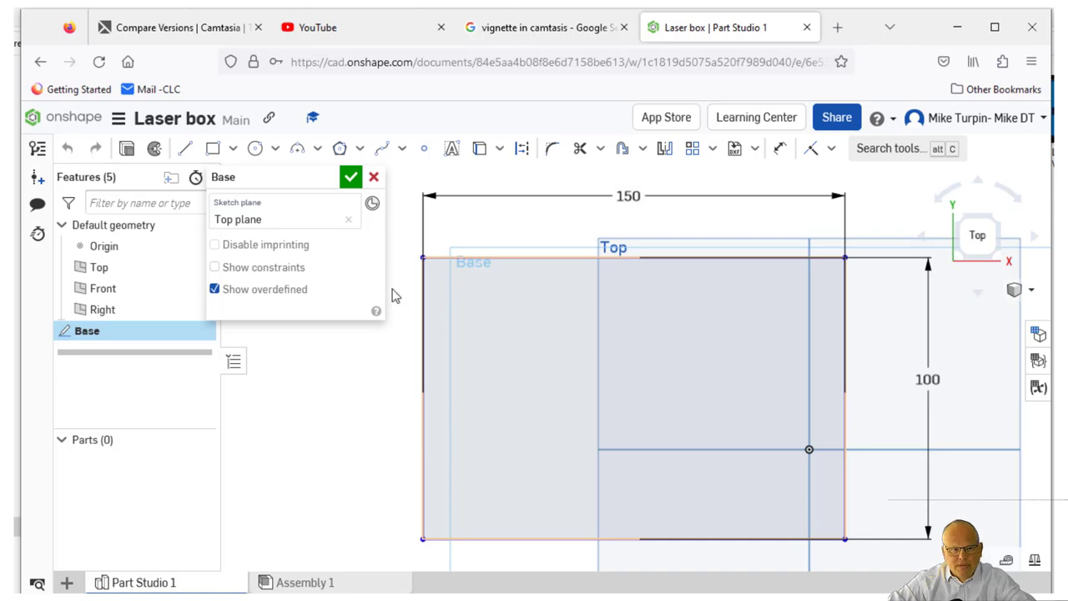
Draw a line about 12 mm inward from the rectangle's left edge and another about 40 mm up past the top edge
left_click(184, 148)
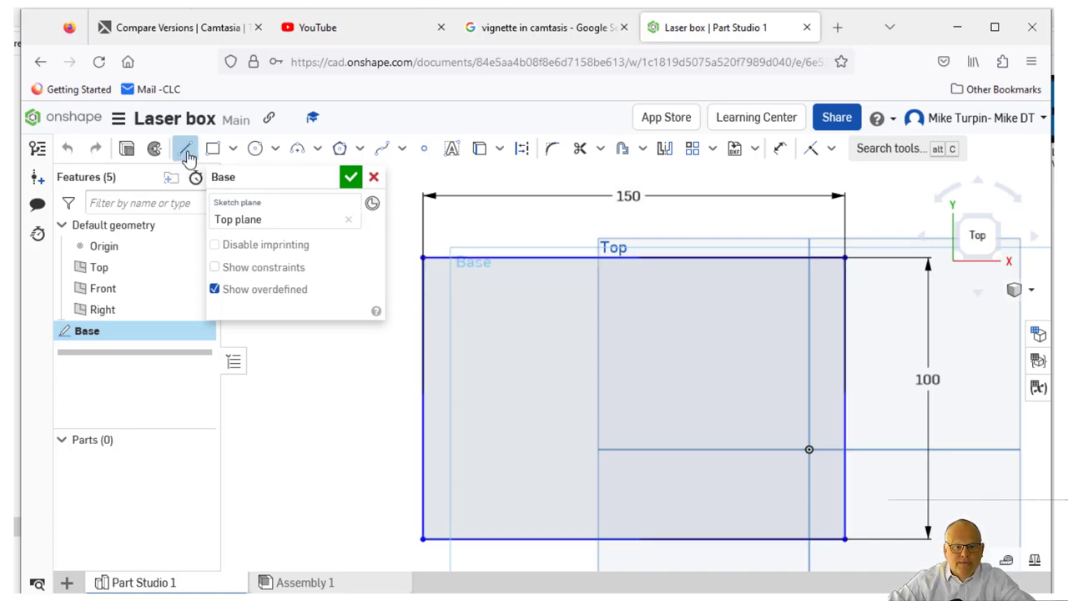
left_click(424, 359)
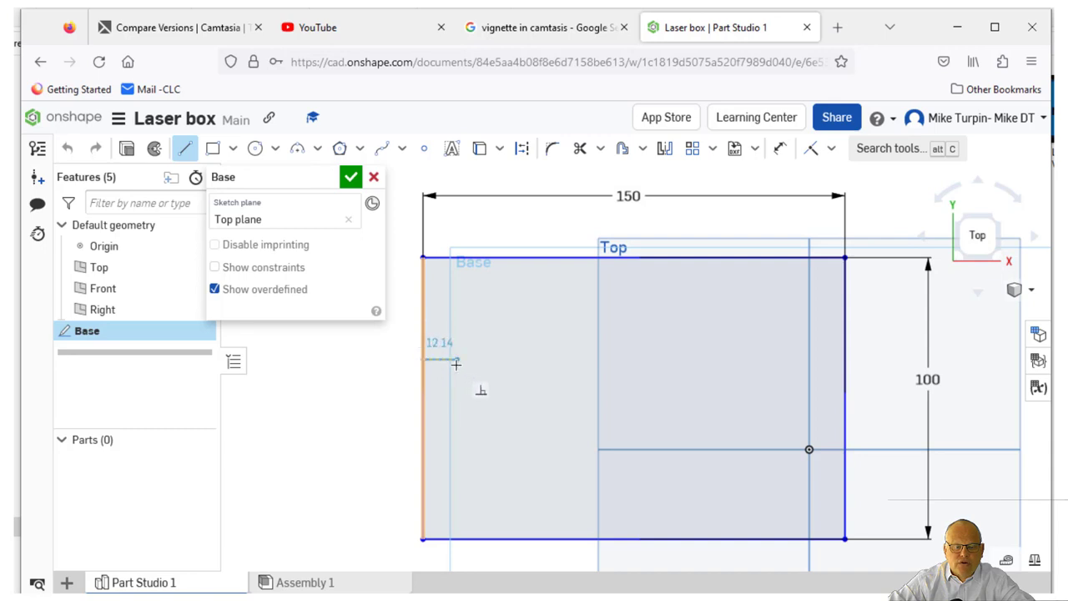
left_click(456, 359)
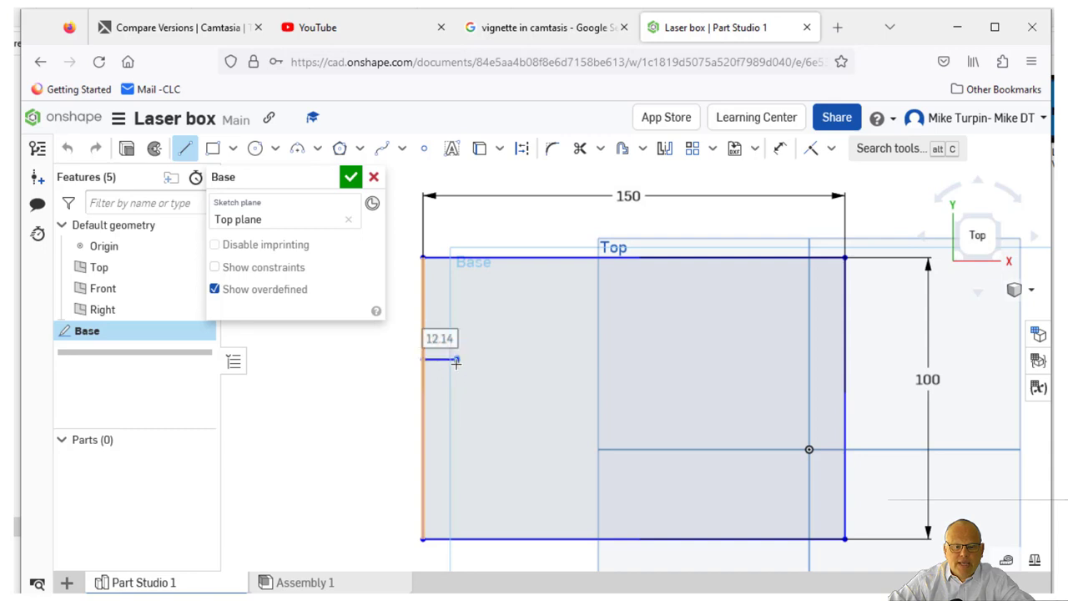
left_click(455, 246)
right_click(494, 235)
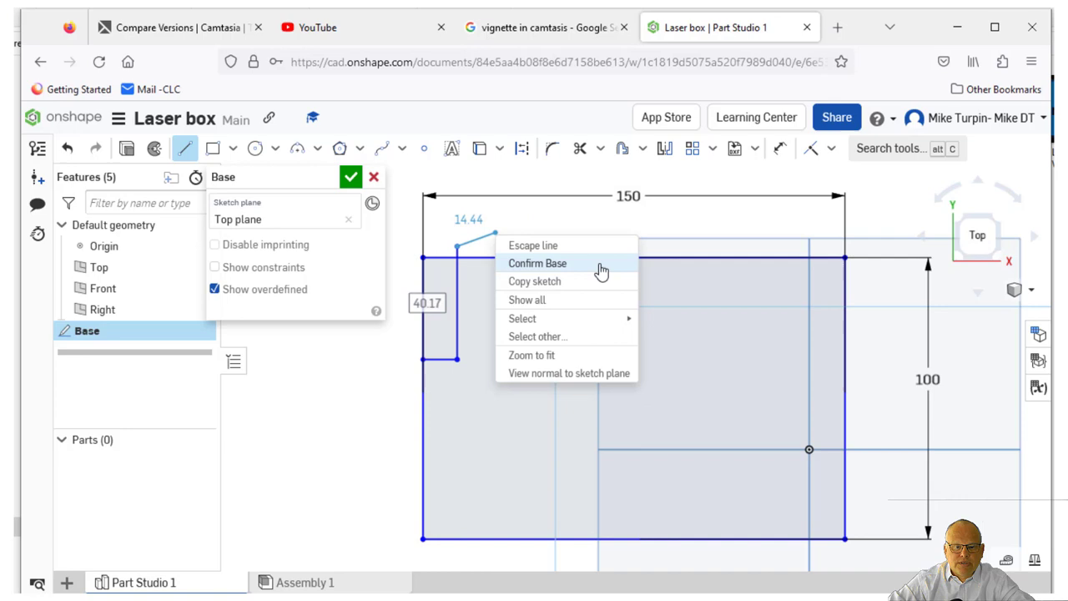
left_click(533, 247)
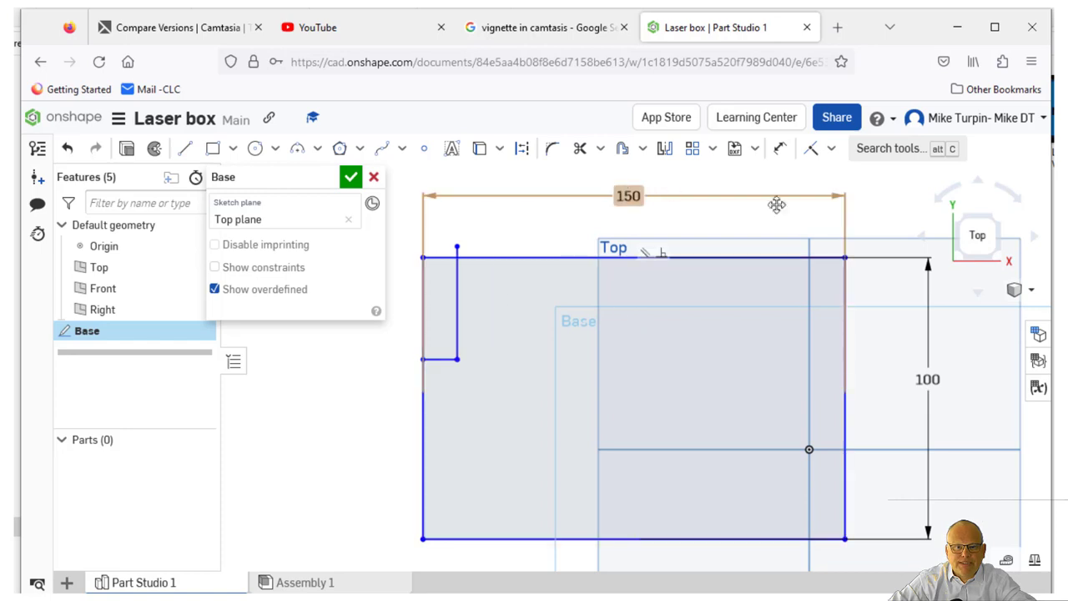
Dimension the short horizontal line near the rectangle's upper left corner to 3 mm
left_click(779, 148)
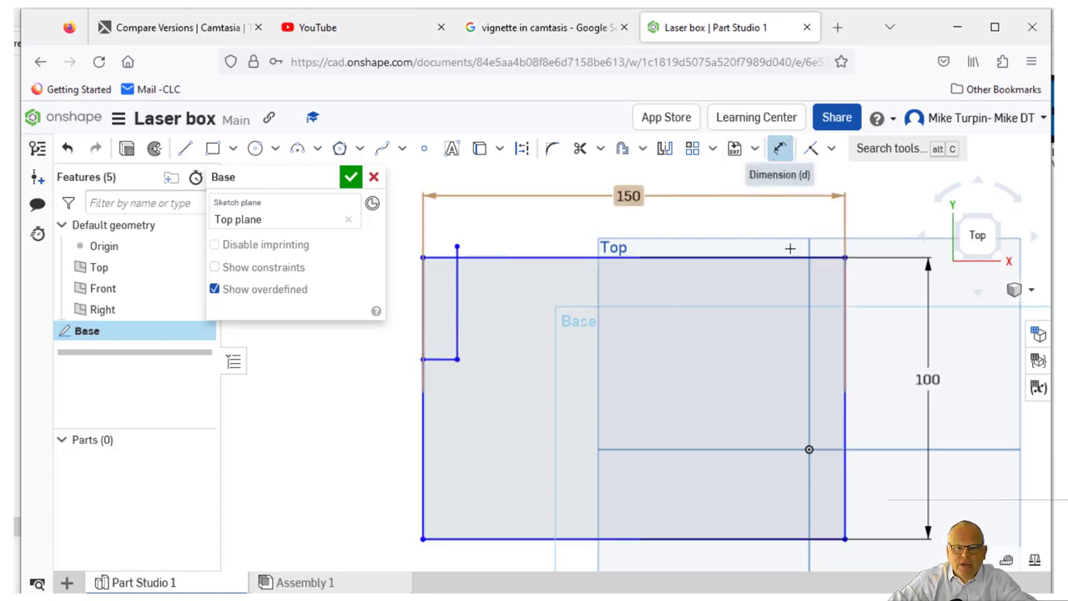
left_click(442, 360)
left_click(441, 373)
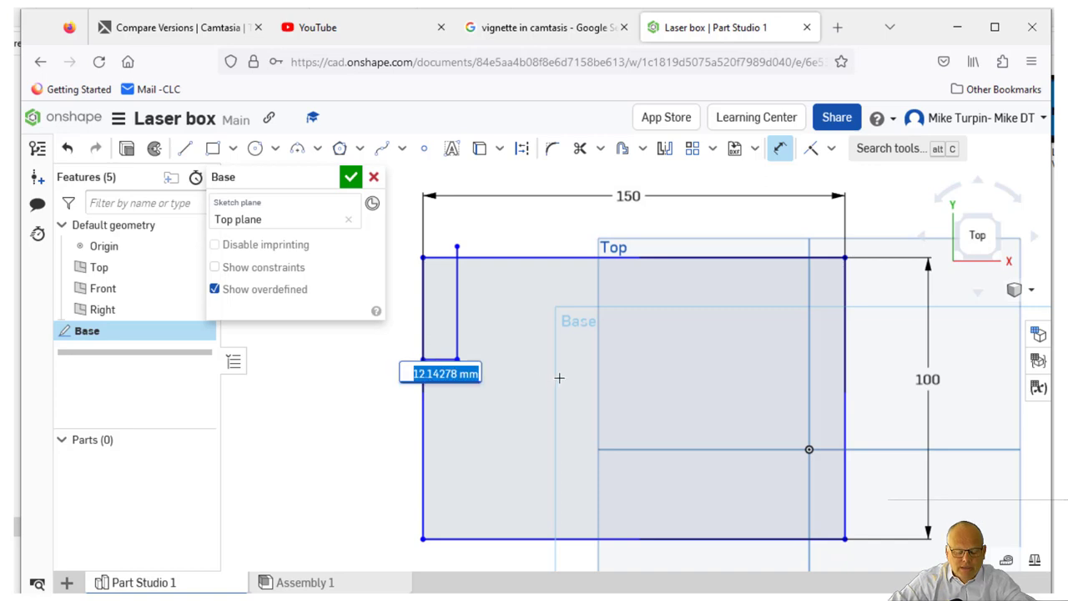
key("BackSpace")
type("3")
key("Return")
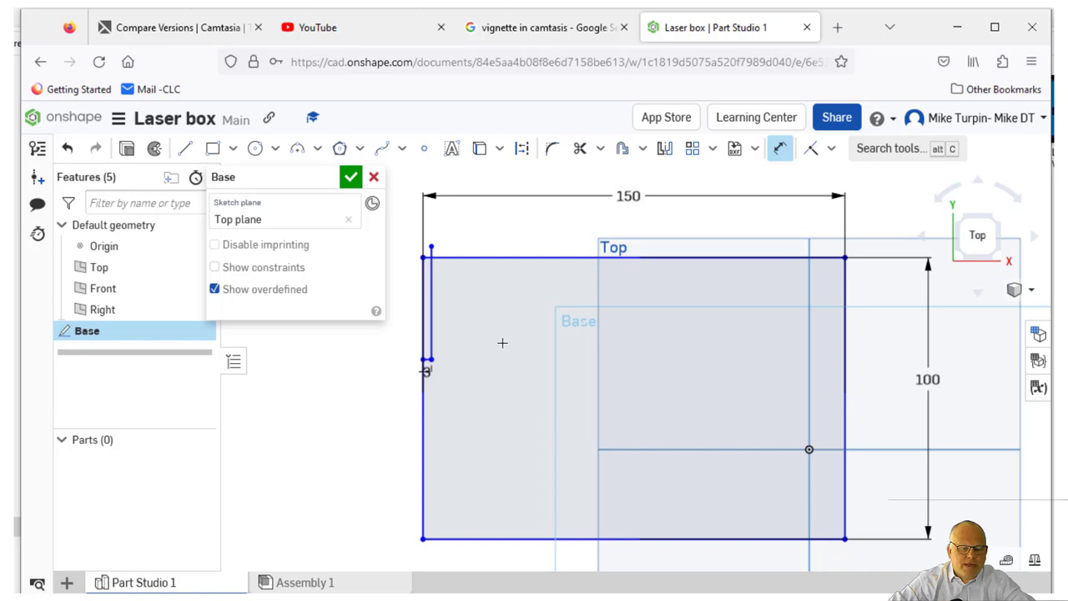
Draw a line about 9 mm inward from the lower left edge and another about 41 mm down past the bottom edge
left_click(184, 147)
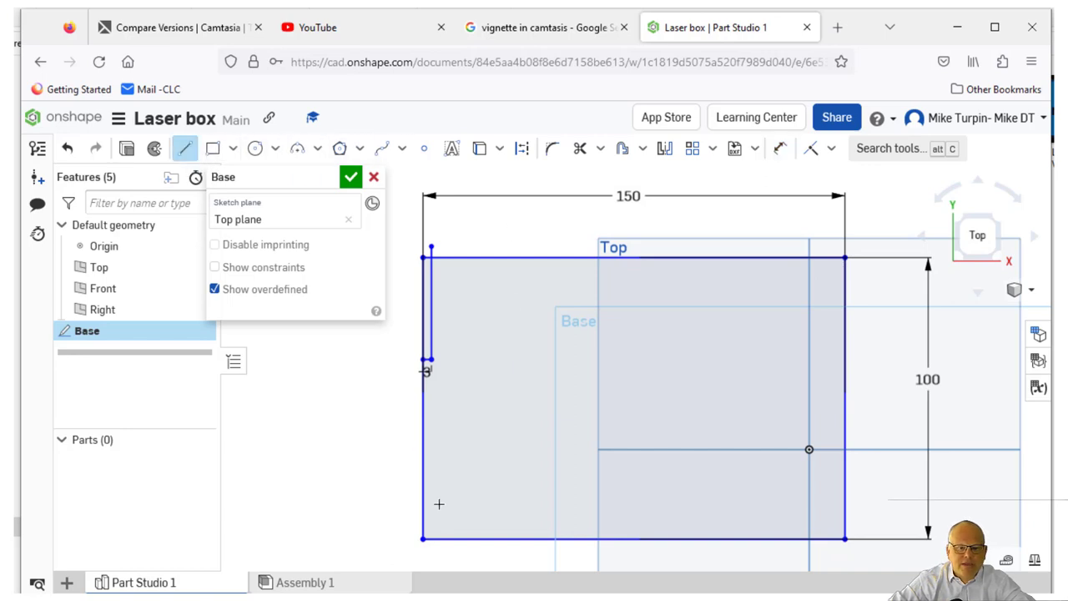
left_click(423, 451)
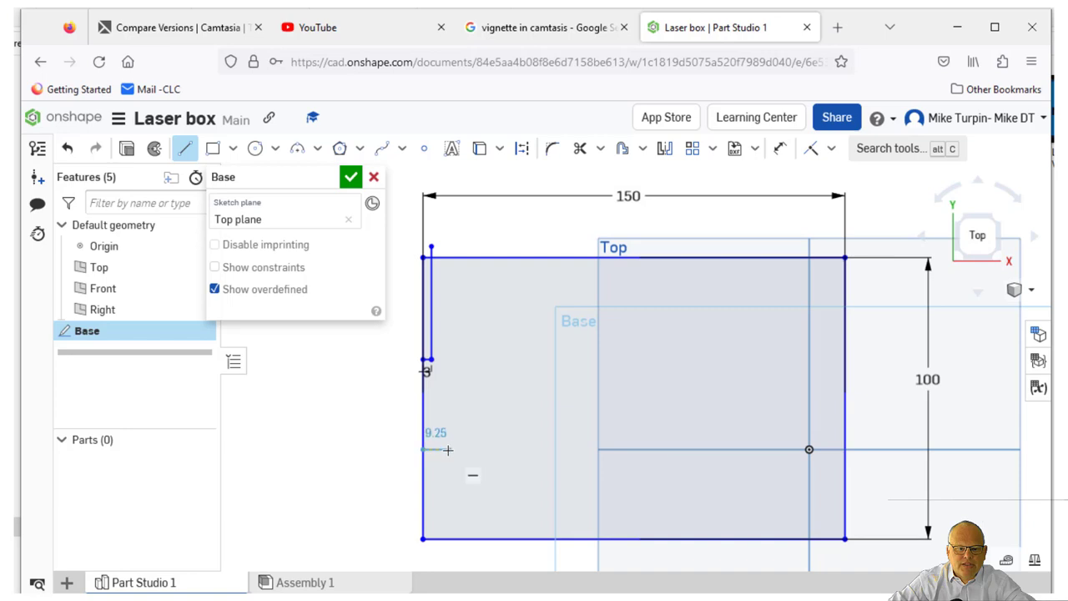
left_click(449, 449)
left_click(449, 564)
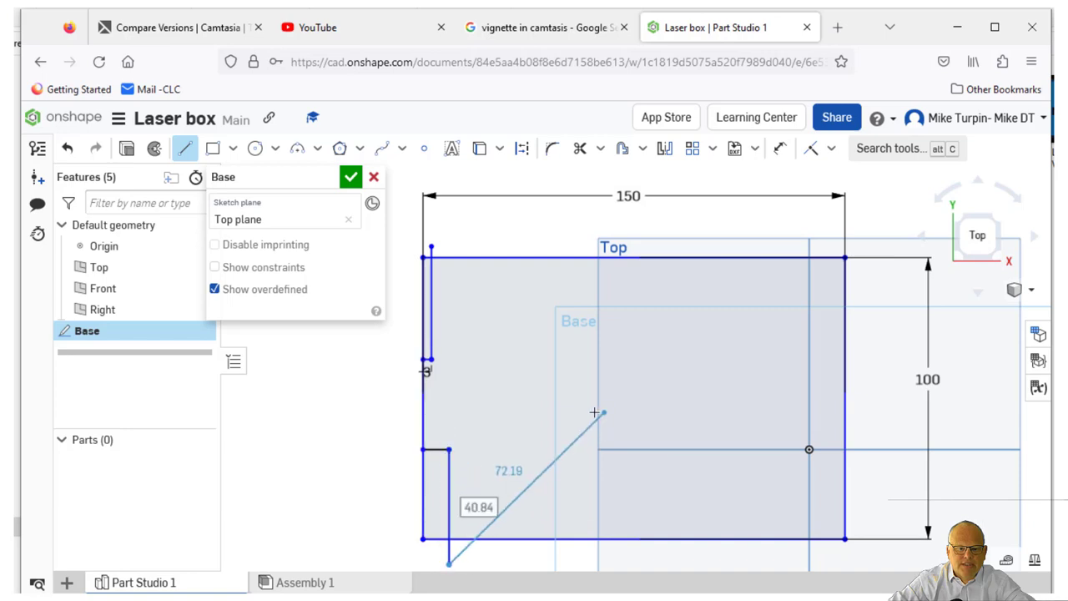
right_click(506, 410)
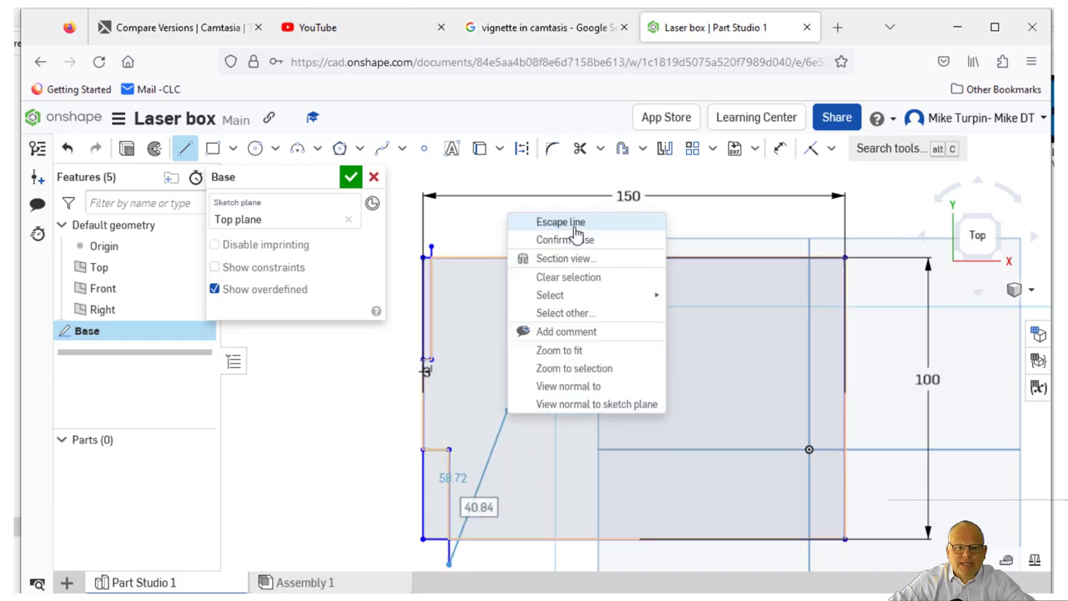
left_click(575, 223)
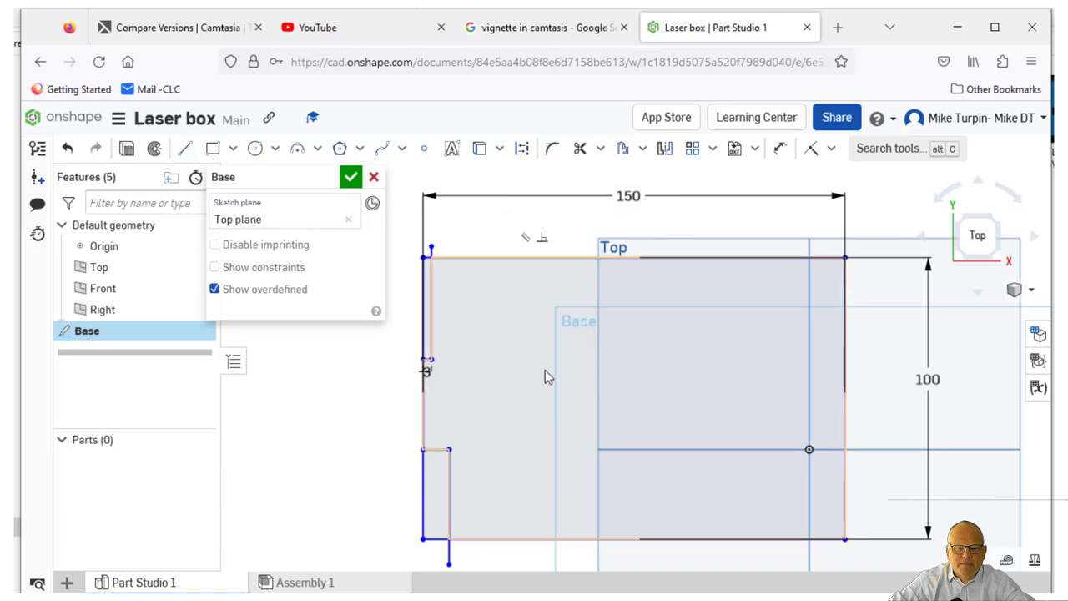
Dimension the short horizontal line near the rectangle's lower left corner to 3 mm
left_click(775, 150)
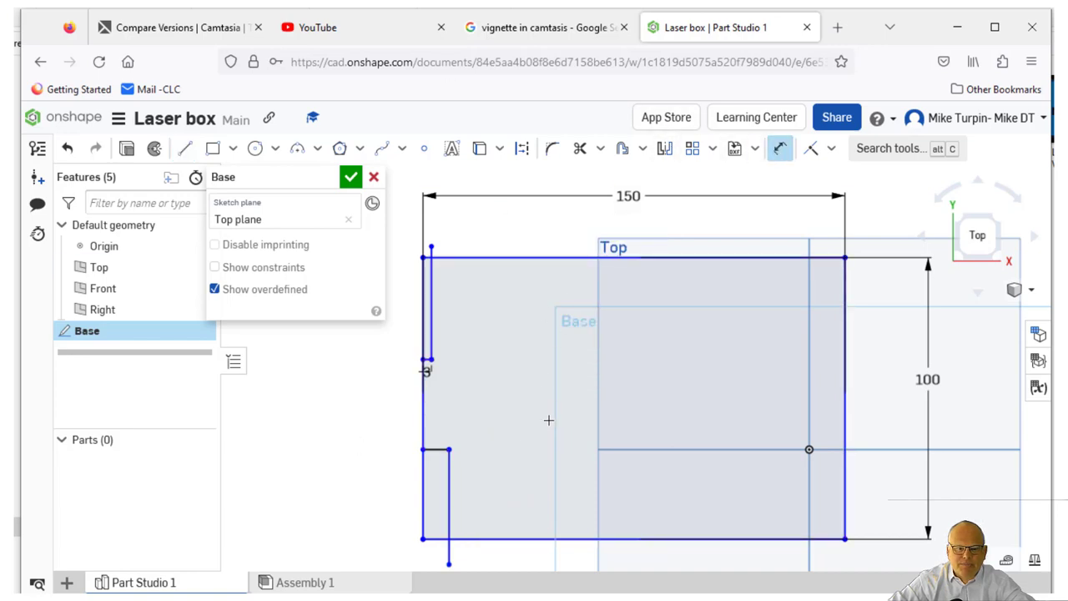
left_click(434, 449)
left_click(436, 427)
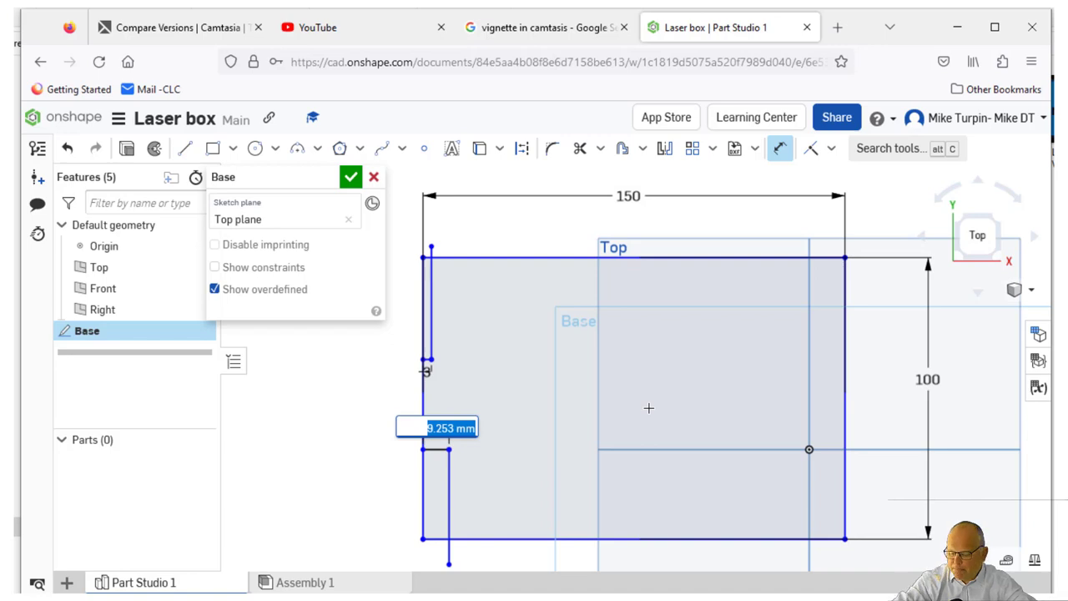
type("3")
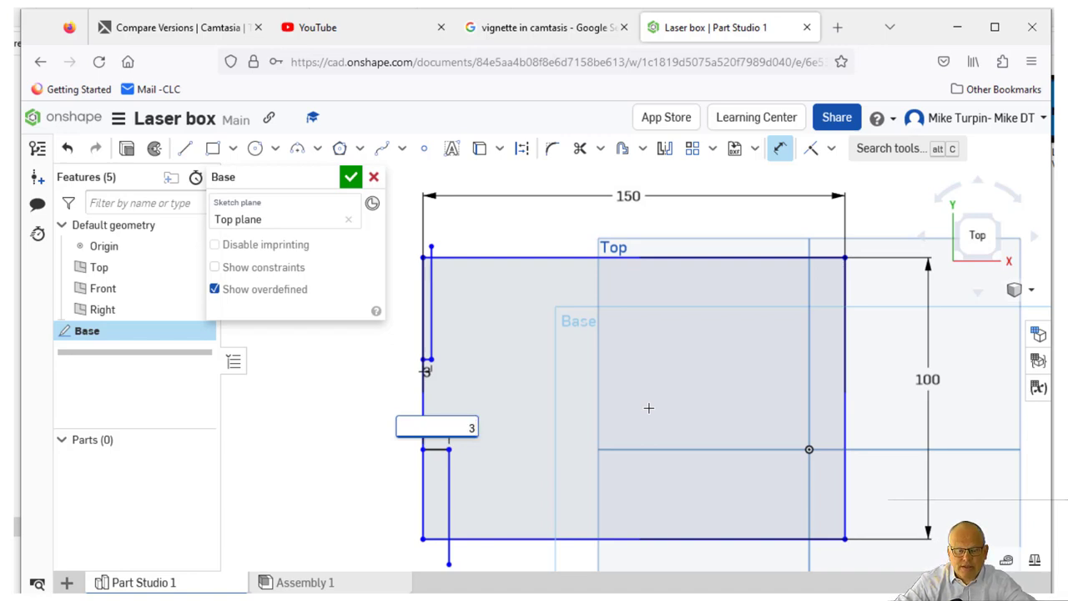
key("Return")
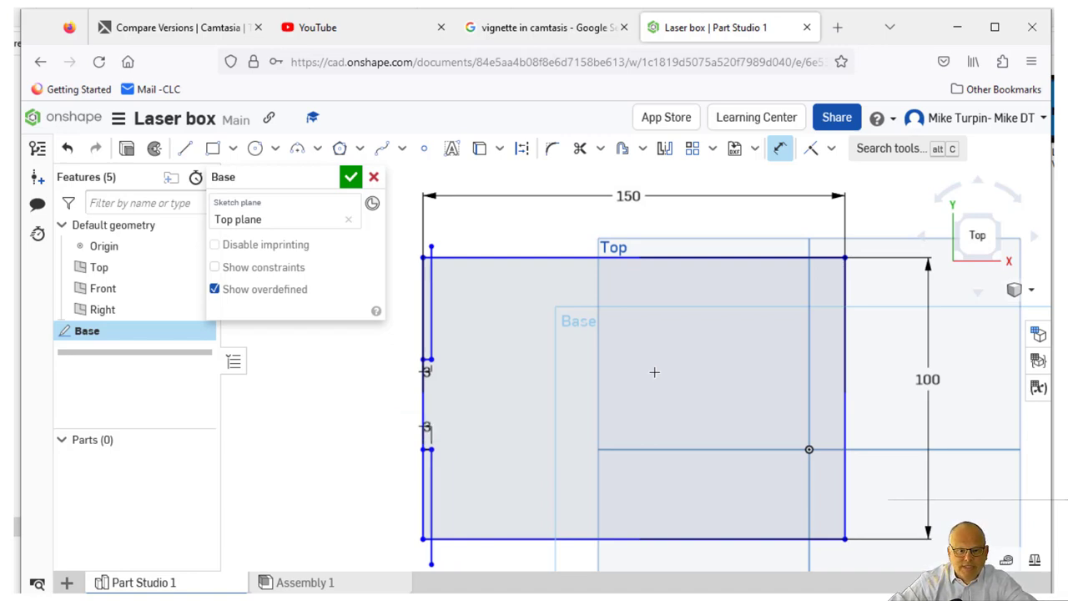
scroll(478, 512, "up", 3)
mouse_move(448, 490)
middle_mouse_down()
mouse_move(556, 489)
mouse_move(571, 501)
middle_mouse_up()
scroll(571, 501, "down", 2)
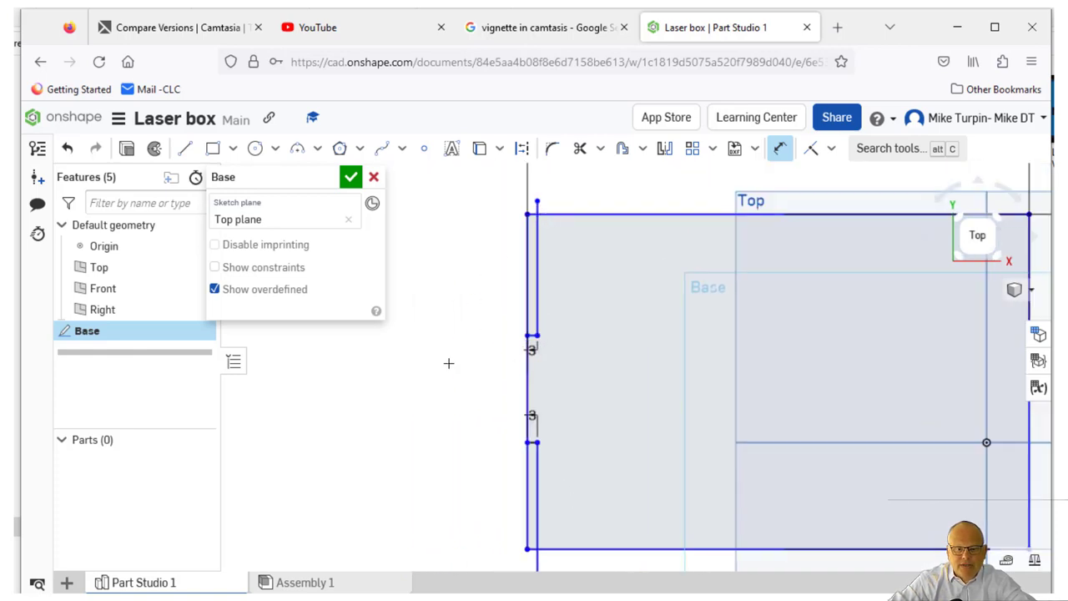
scroll(503, 365, "down", 2)
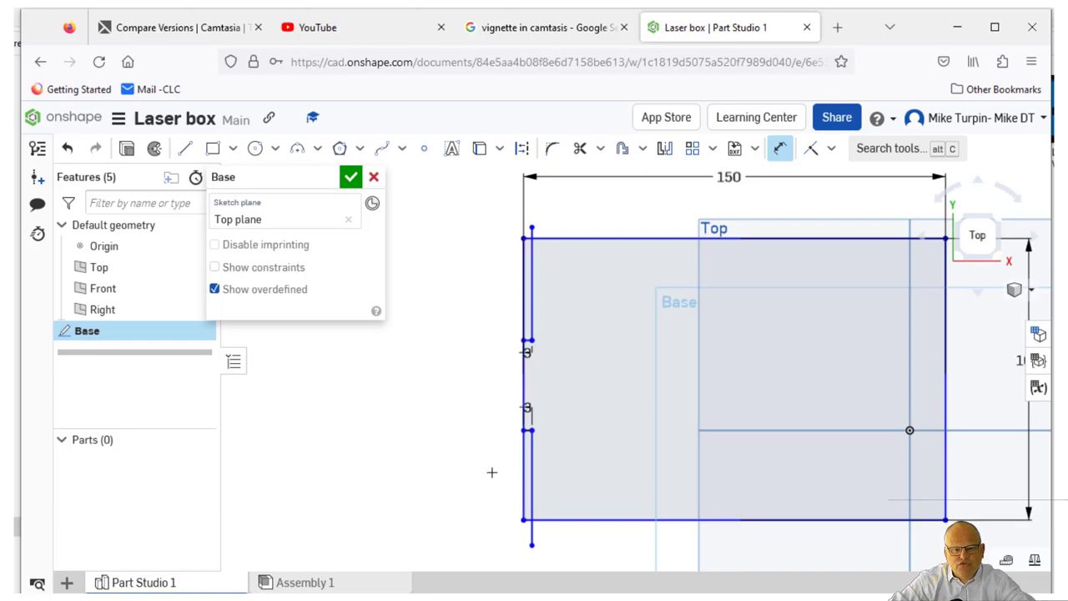
scroll(661, 438, "down", 1)
middle_click_drag(668, 427, 574, 417)
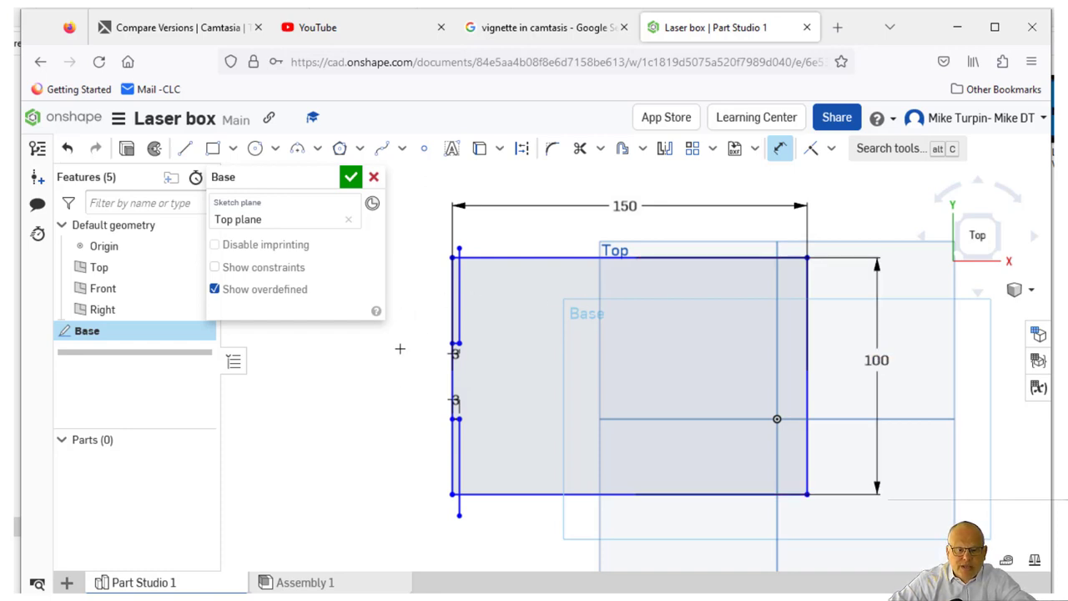
Dimension the distance between the rectangle's top edge and the upper short line to 30 mm, placed outside the left edge
scroll(426, 372, "up", 2)
scroll(427, 365, "up", 1)
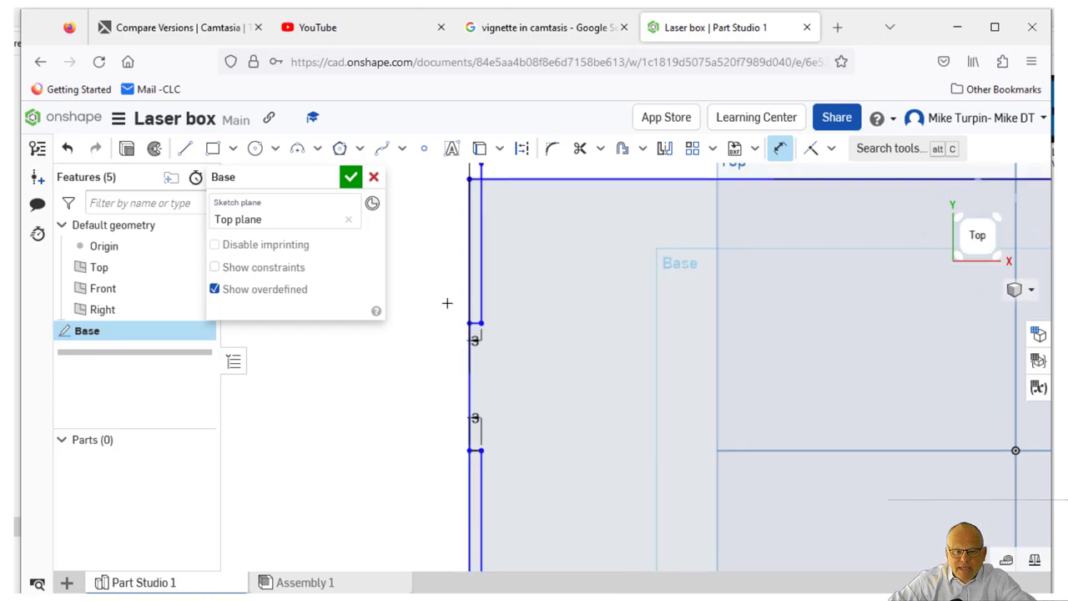
scroll(417, 325, "down", 1)
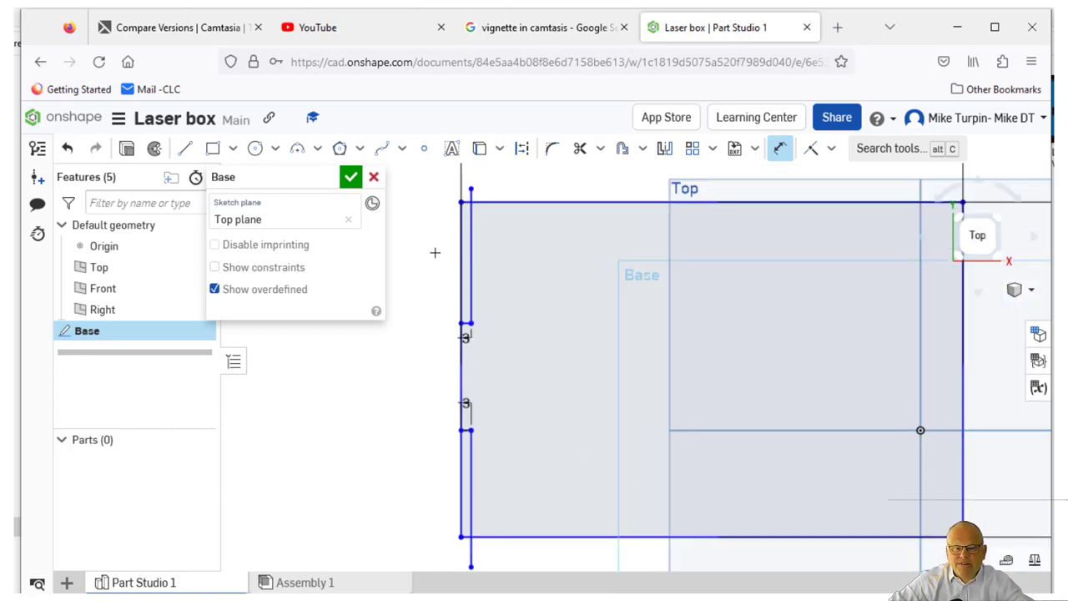
scroll(473, 324, "up", 2)
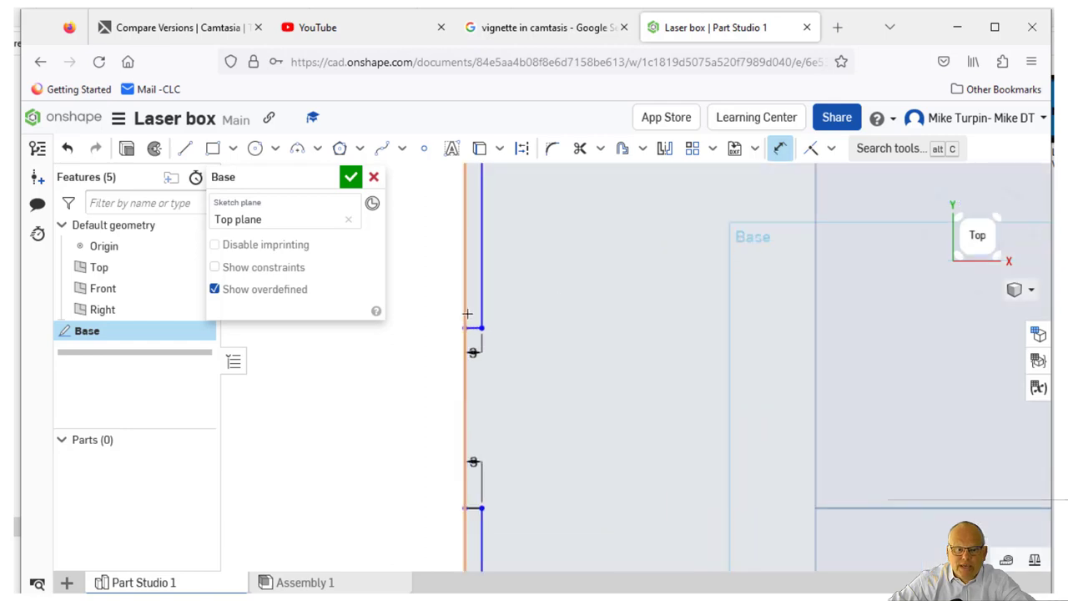
middle_click_drag(555, 305, 543, 376)
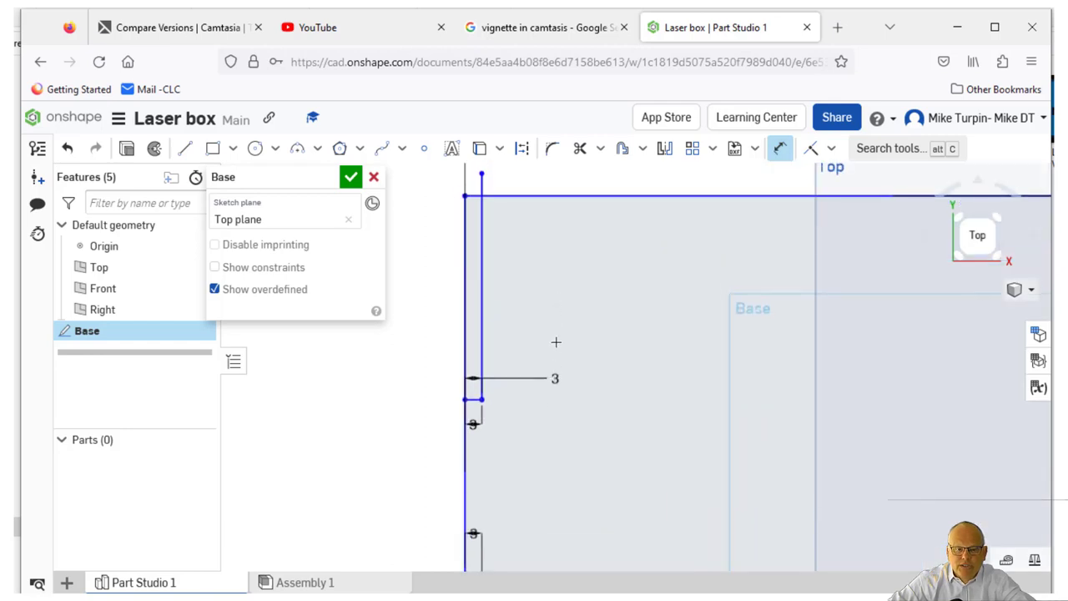
left_click(473, 193)
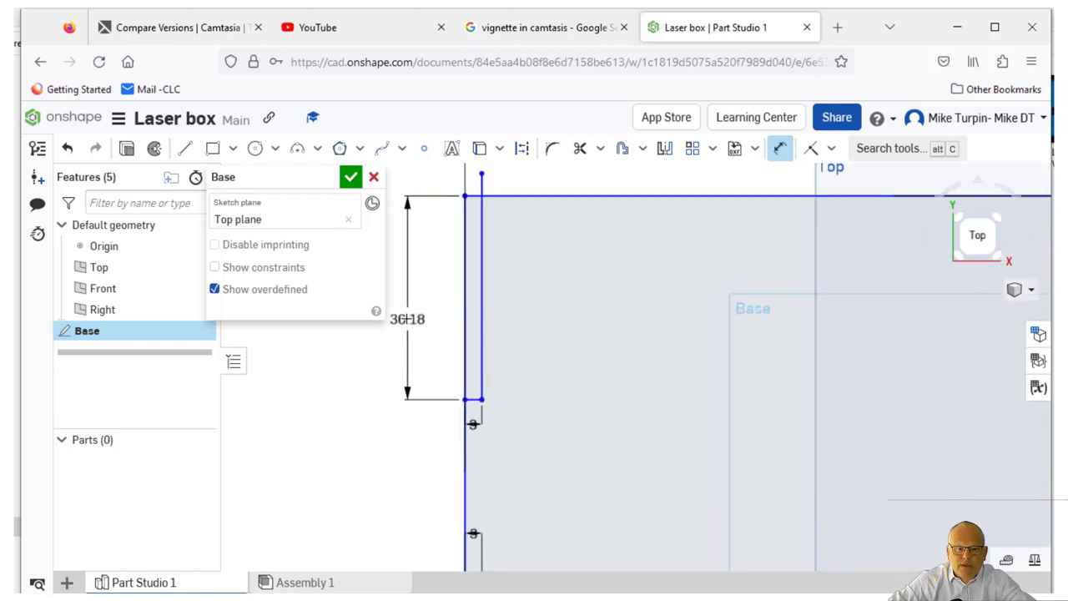
left_click(410, 317)
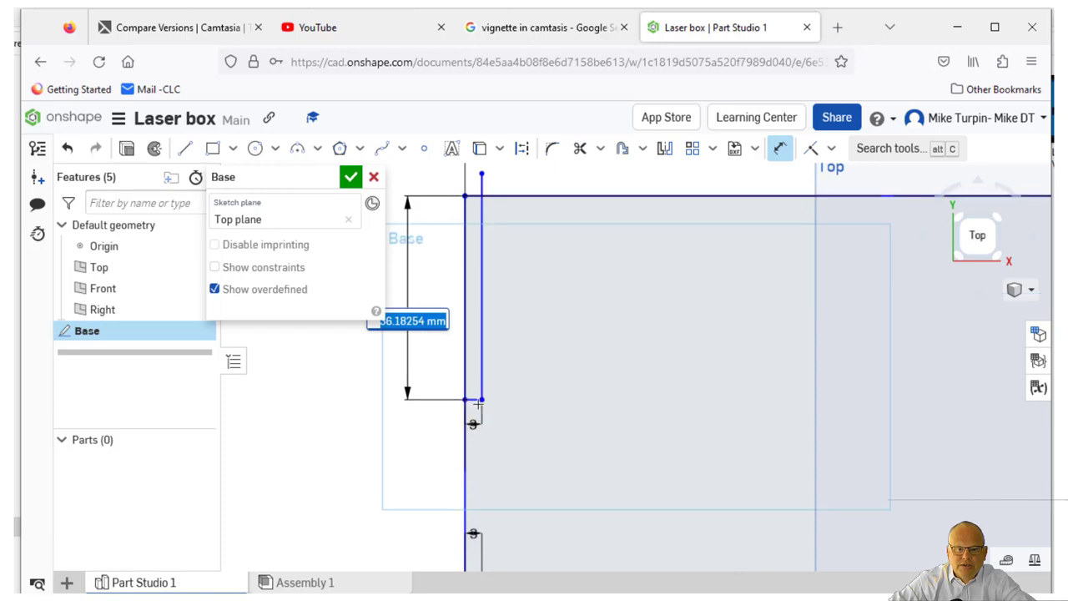
triple_click(407, 321)
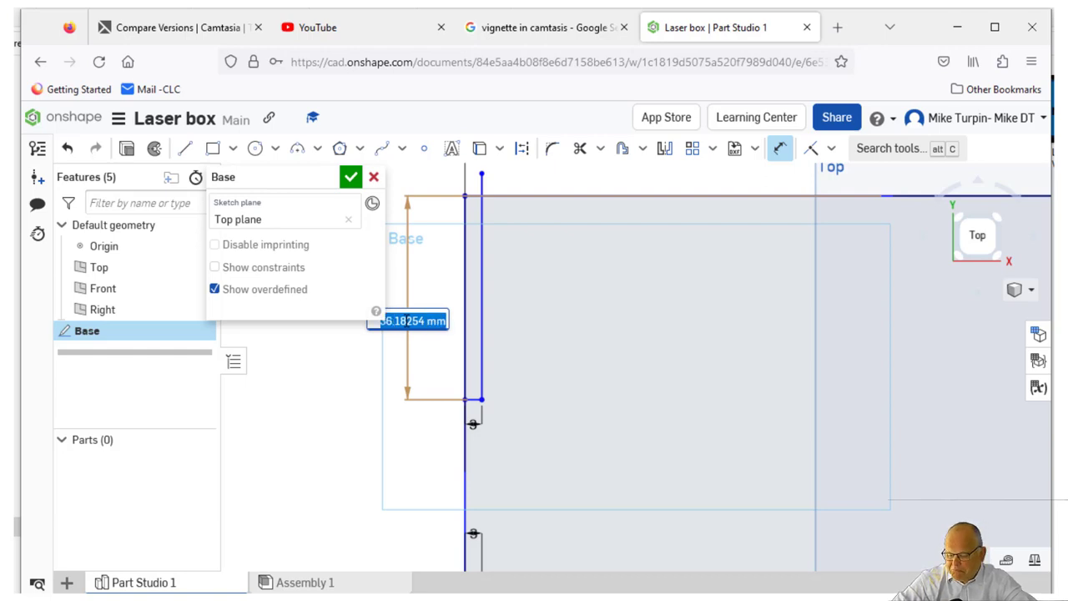
type("30")
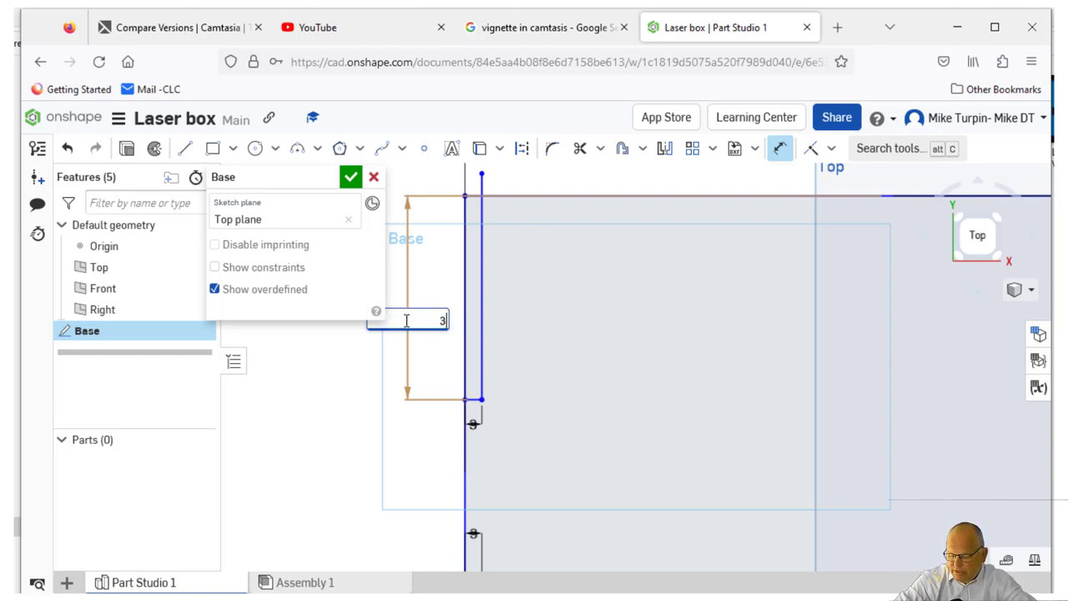
key("Return")
Dimension the distance between the lower short line and the rectangle's bottom edge to 30 mm, placed outside the left edge
scroll(531, 426, "down", 3)
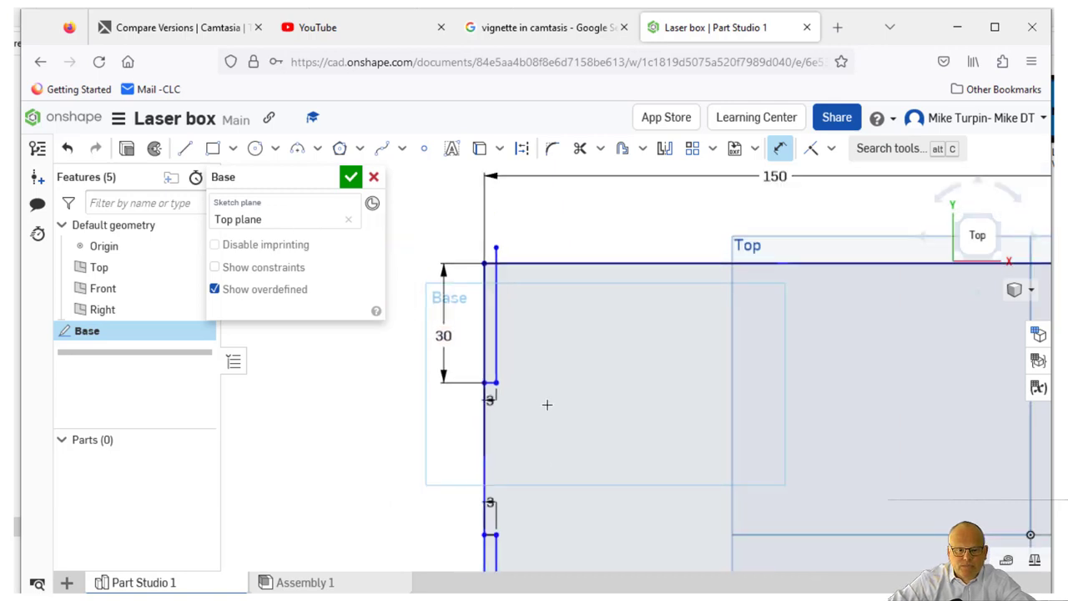
mouse_move(651, 370)
middle_mouse_down()
mouse_move(632, 250)
mouse_move(650, 243)
middle_mouse_up()
middle_click_drag(556, 475, 548, 372)
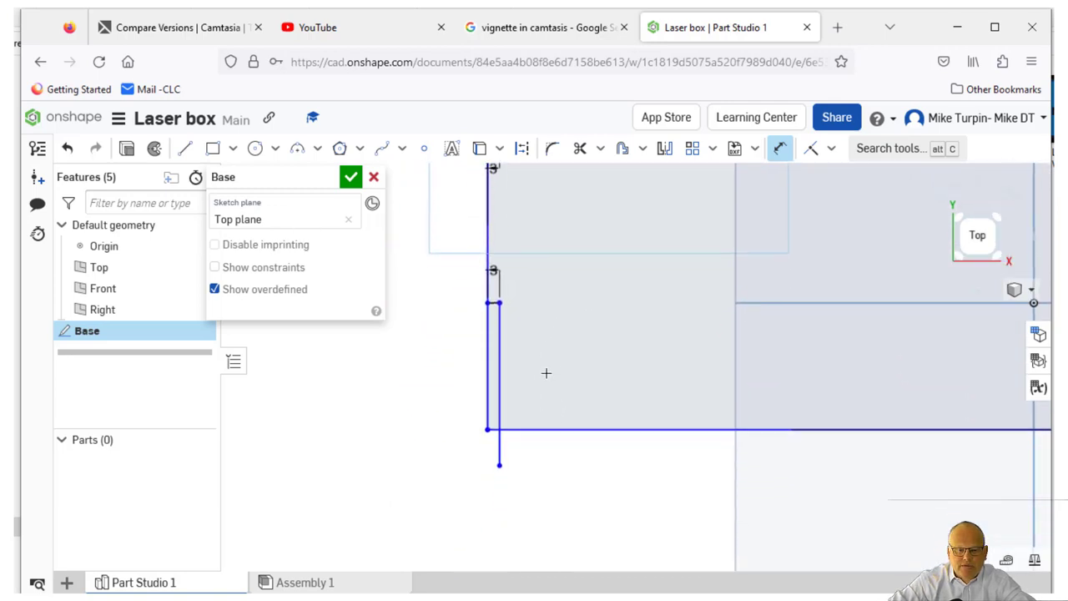
left_click(776, 148)
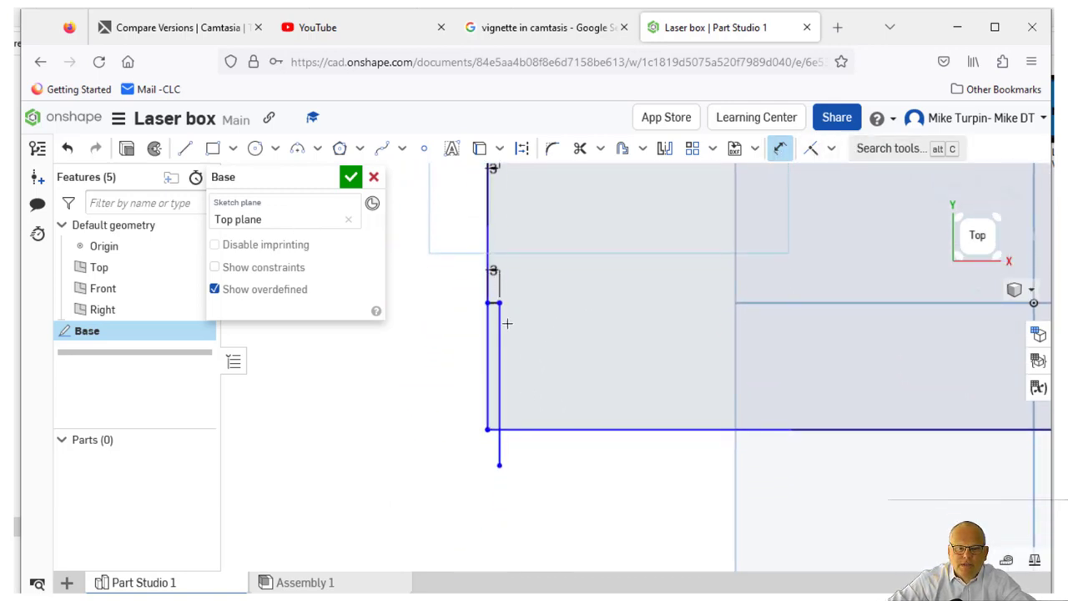
scroll(496, 302, "up", 4)
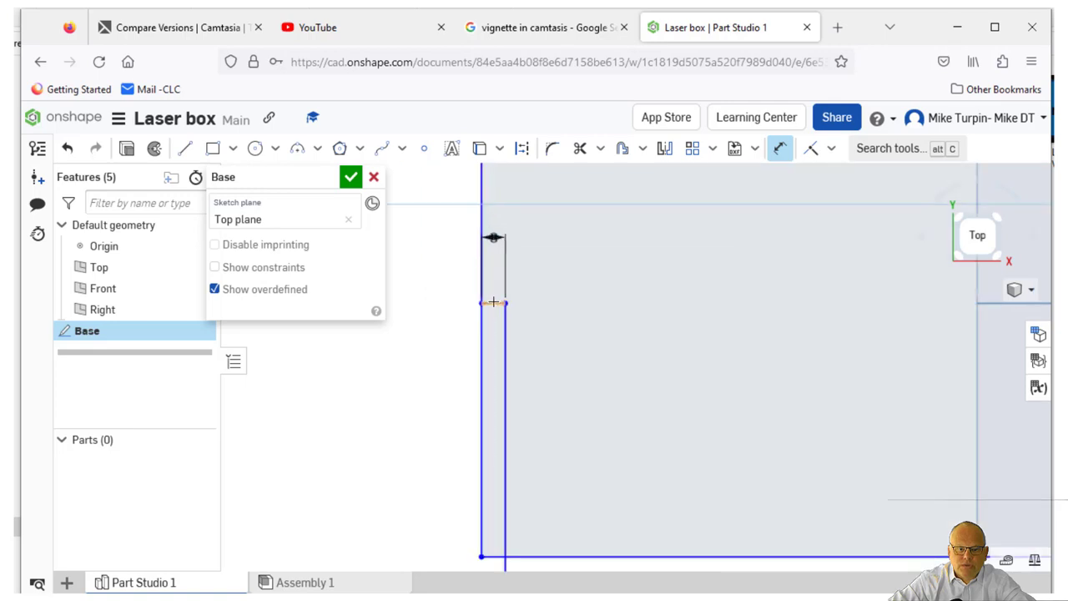
left_click(493, 303)
left_click(539, 394)
scroll(537, 395, "down", 3)
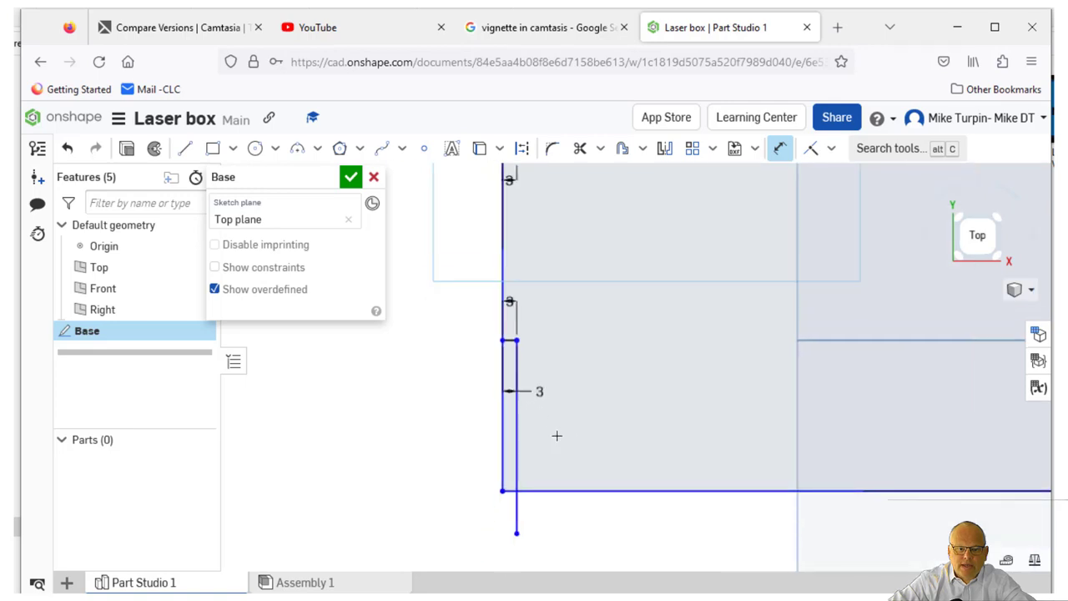
left_click(561, 488)
left_click(422, 422)
type("30")
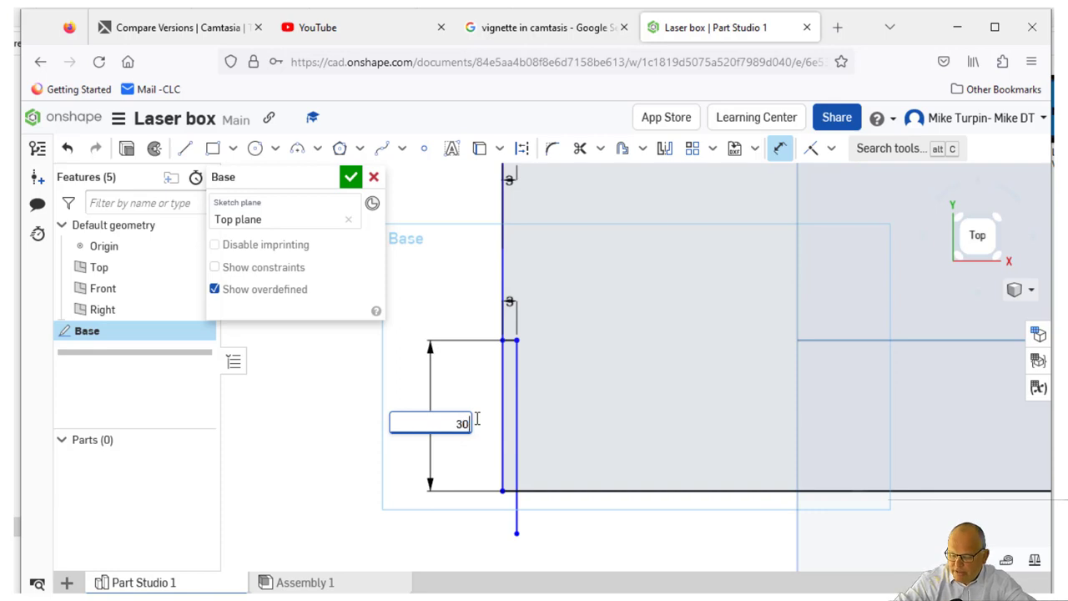
key("Return")
Add a driven reference dimension for the distance between the upper and lower short lines, placed outside the left edge
scroll(549, 395, "down", 3)
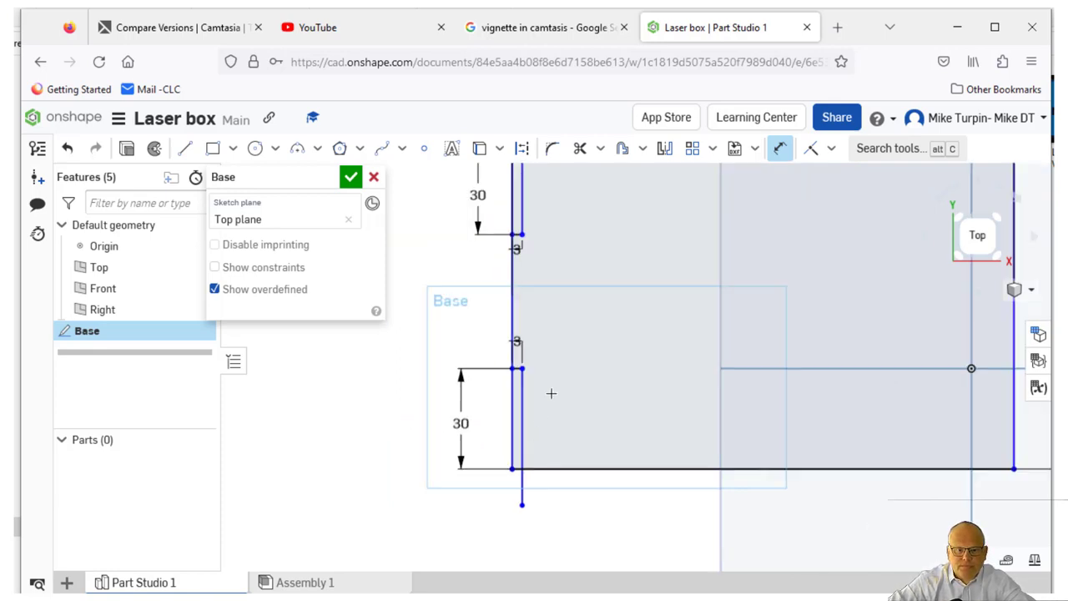
middle_click_drag(758, 287, 737, 338)
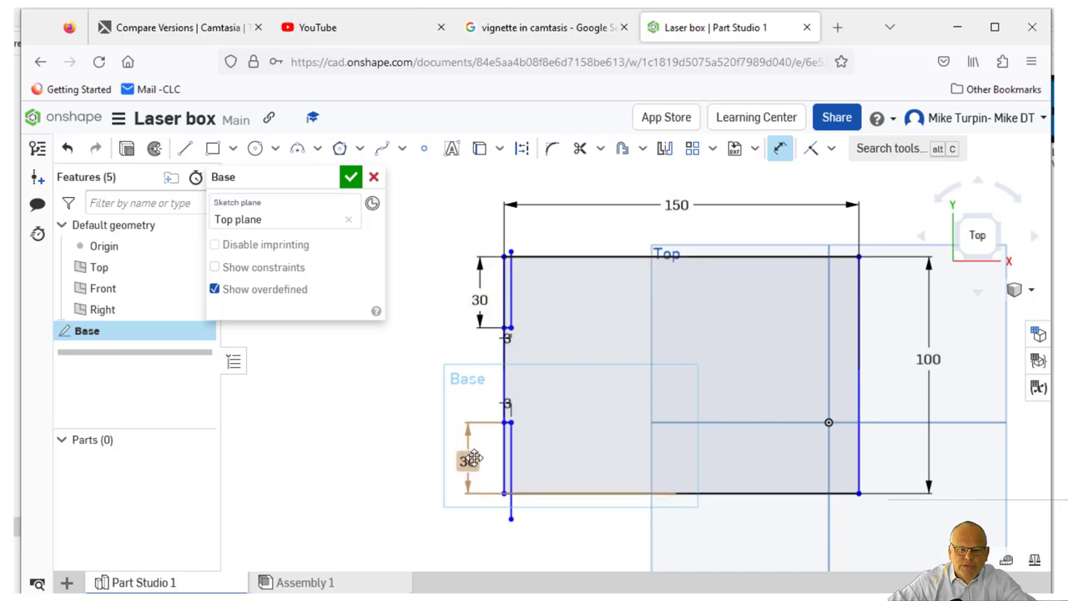
scroll(539, 383, "up", 2)
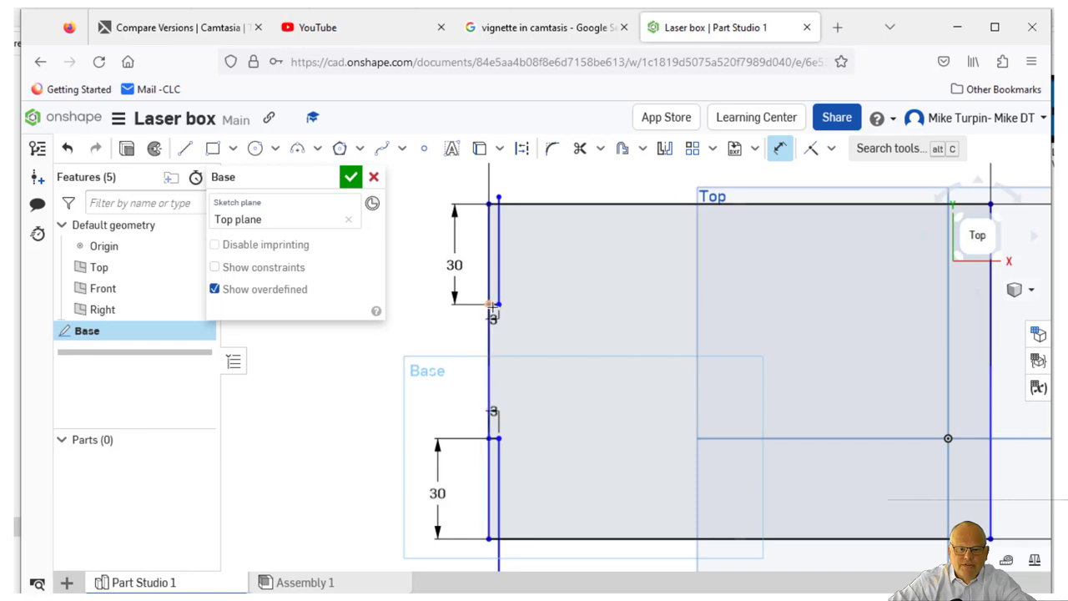
scroll(489, 305, "up", 2)
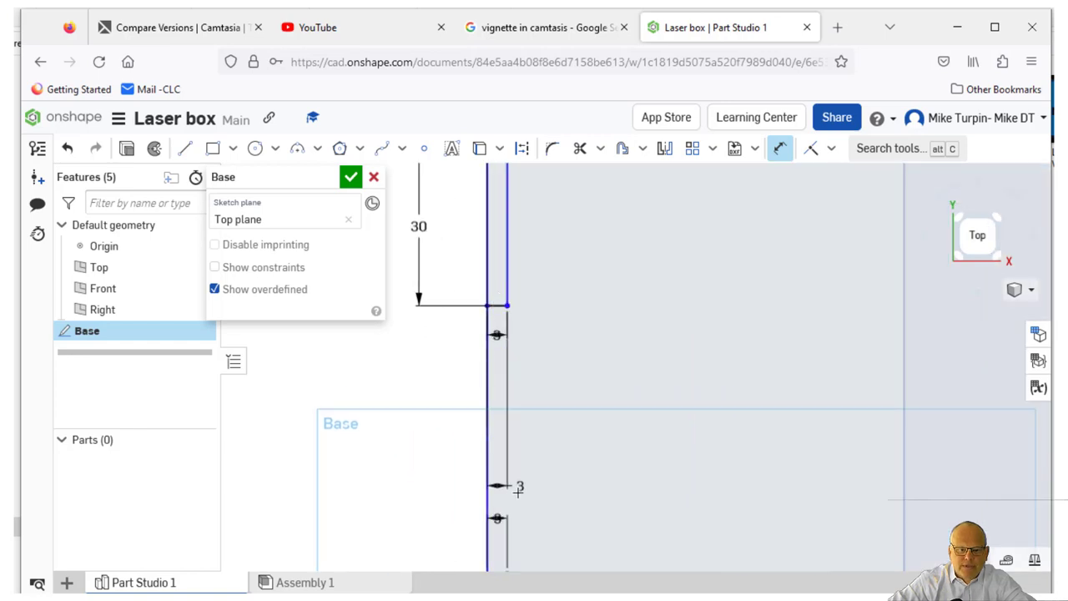
scroll(496, 518, "down", 2)
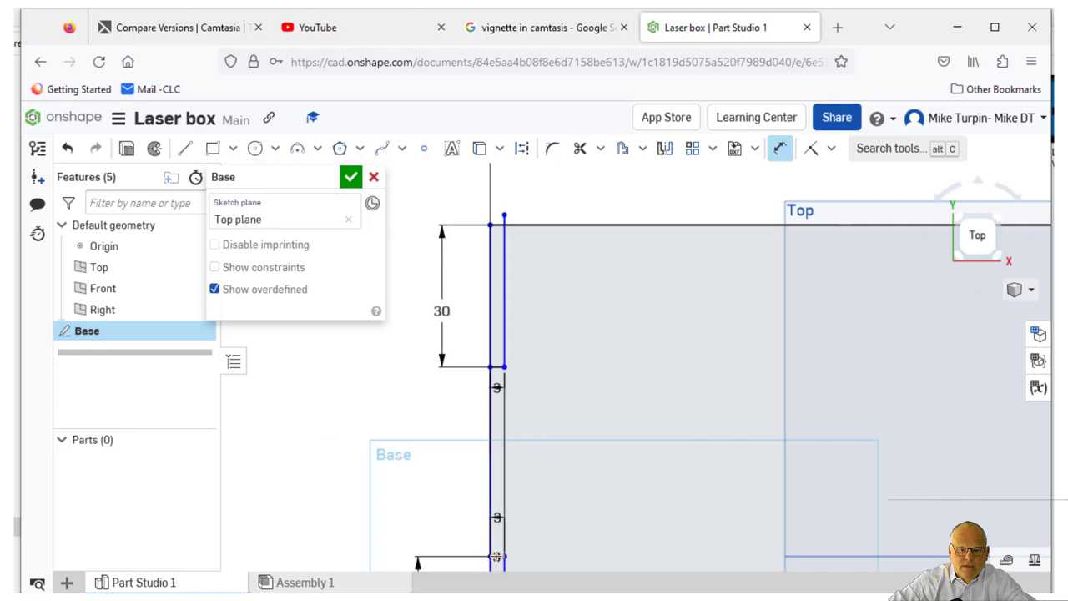
scroll(496, 555, "up", 2)
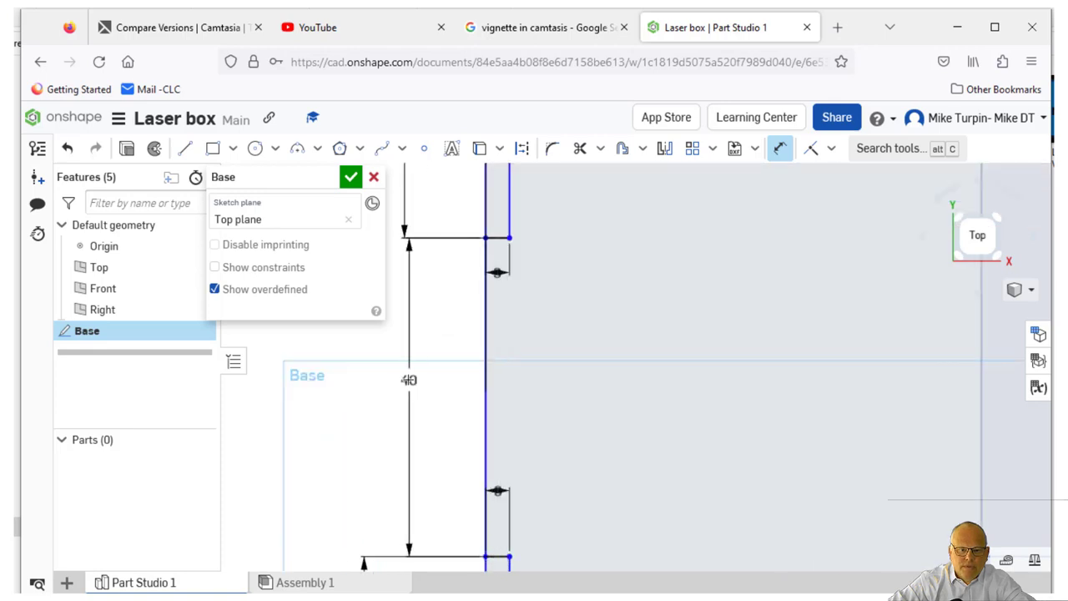
double_click(409, 379)
key("Return")
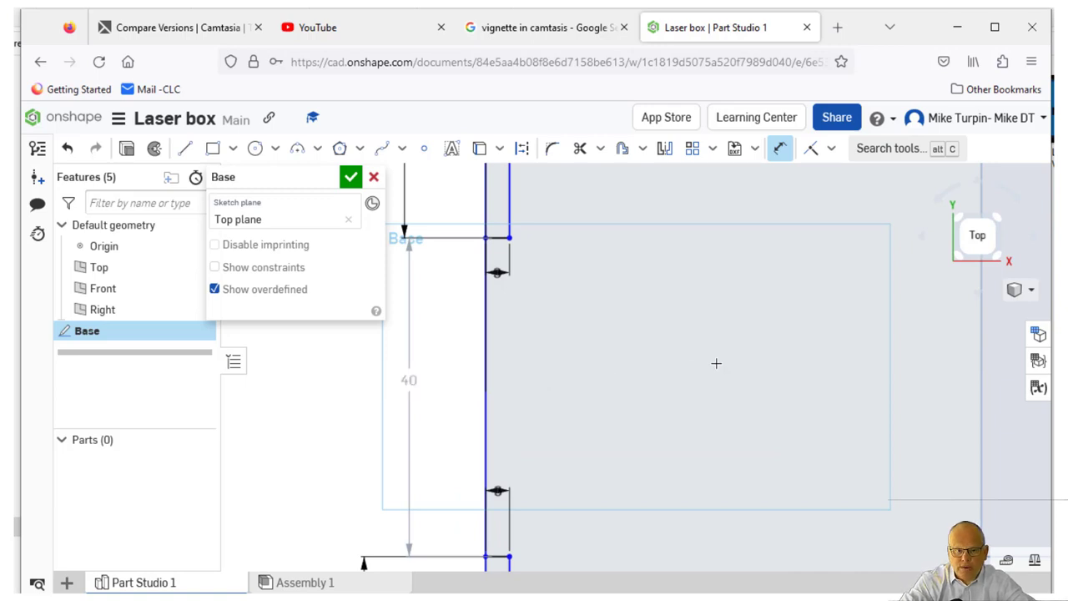
scroll(597, 403, "down", 3)
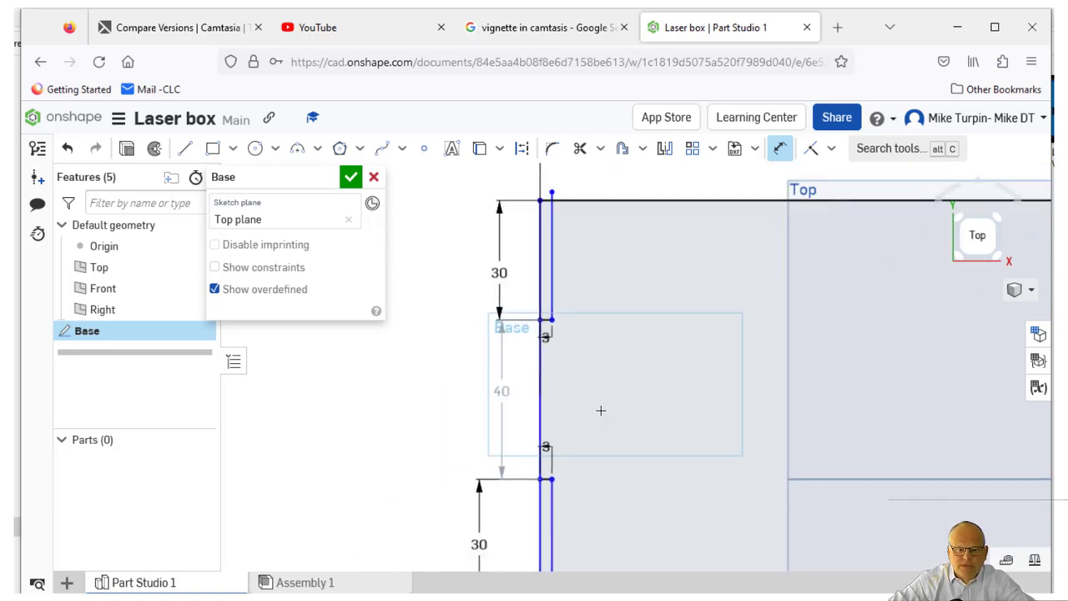
mouse_move(673, 429)
middle_mouse_down()
mouse_move(675, 392)
mouse_move(659, 397)
middle_mouse_up()
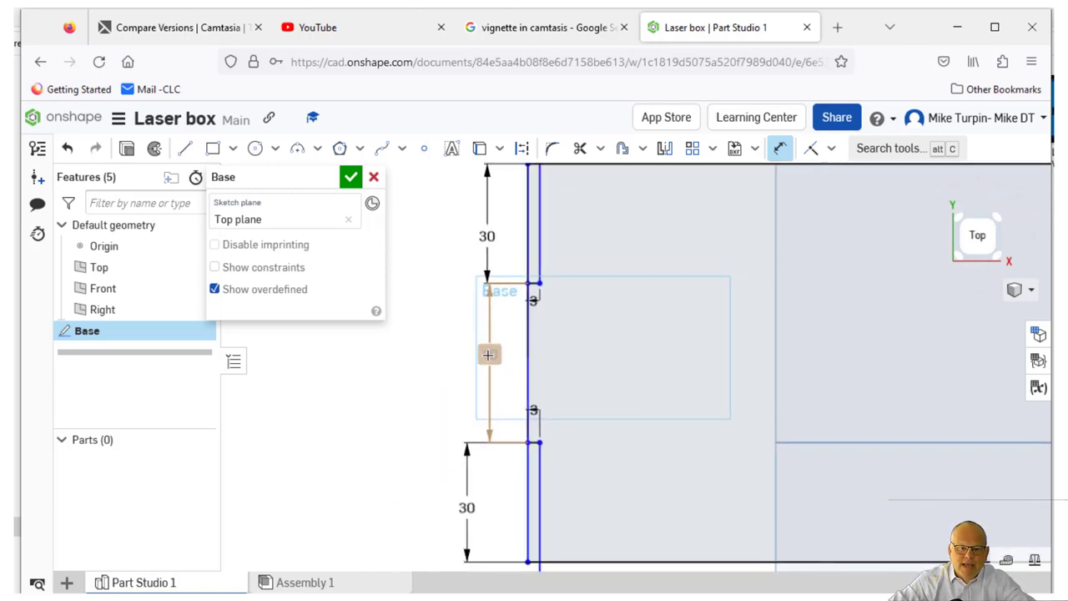
scroll(500, 371, "up", 2)
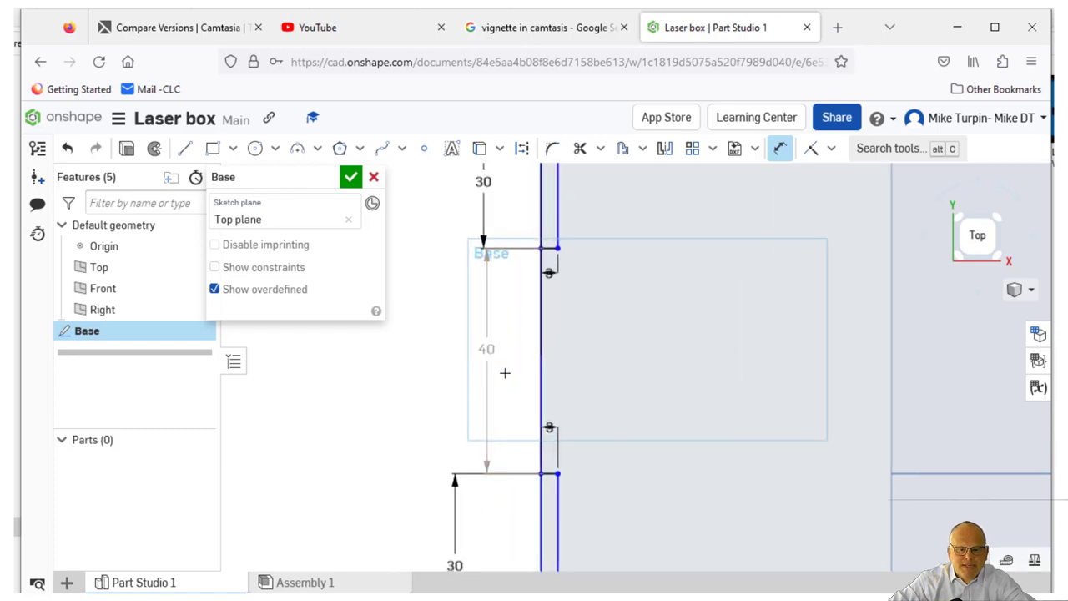
scroll(440, 367, "down", 1)
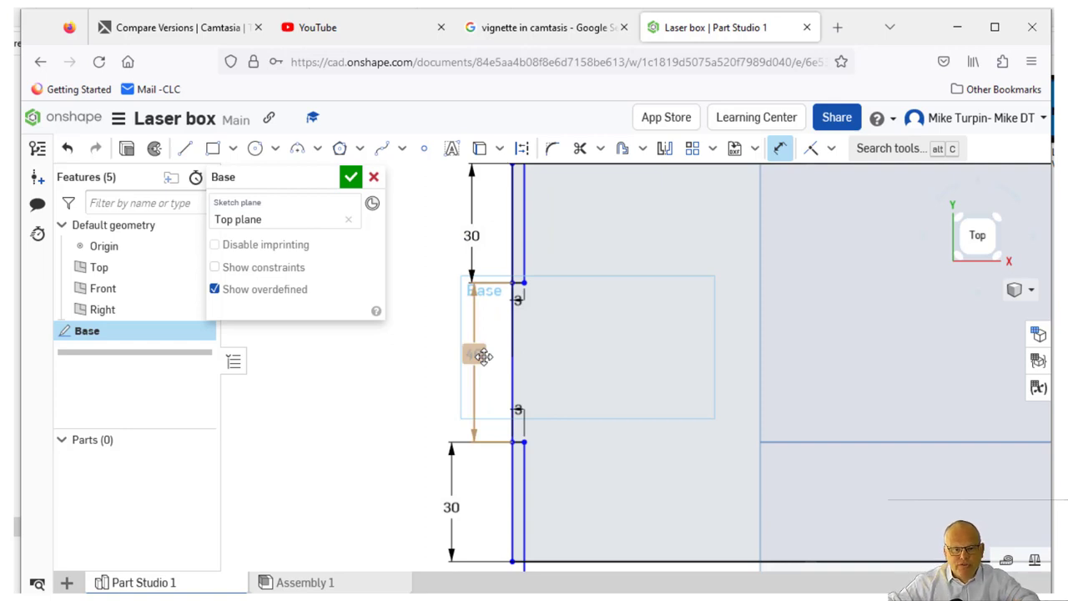
scroll(480, 356, "down", 1)
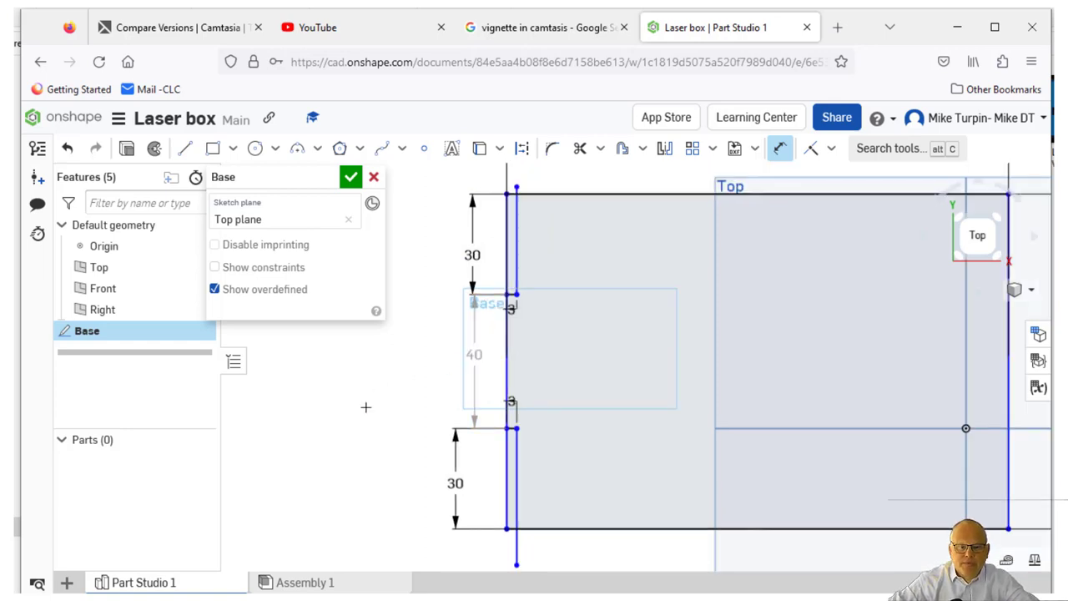
scroll(404, 397, "down", 1)
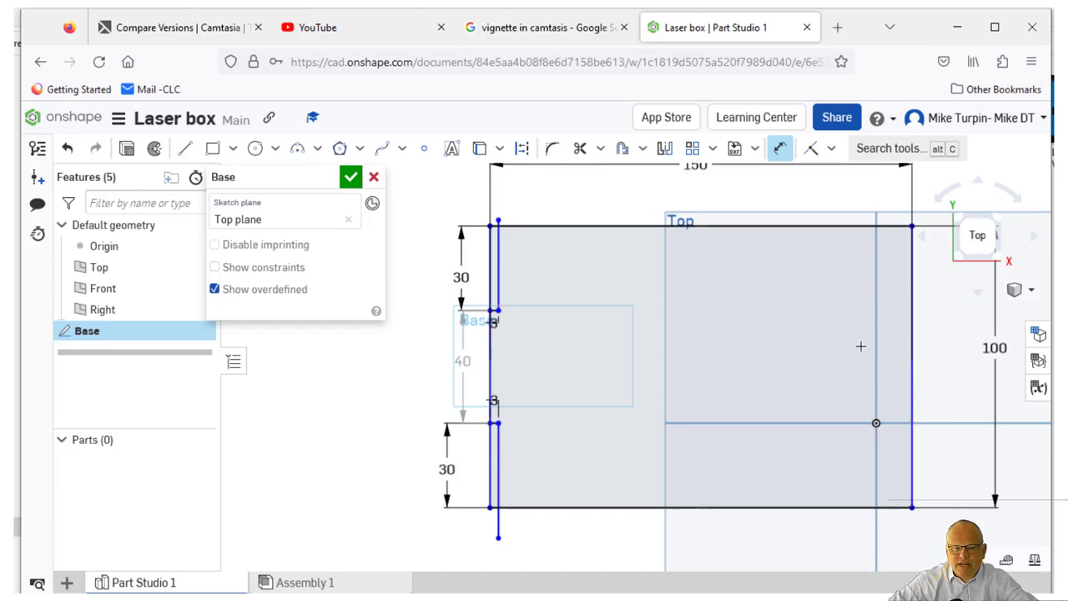
Draw a 3 mm line inward from the right edge, level with the upper left short line, and another about 36 mm up past the top edge
mouse_move(860, 347)
middle_mouse_down()
mouse_move(767, 356)
mouse_move(772, 339)
middle_mouse_up()
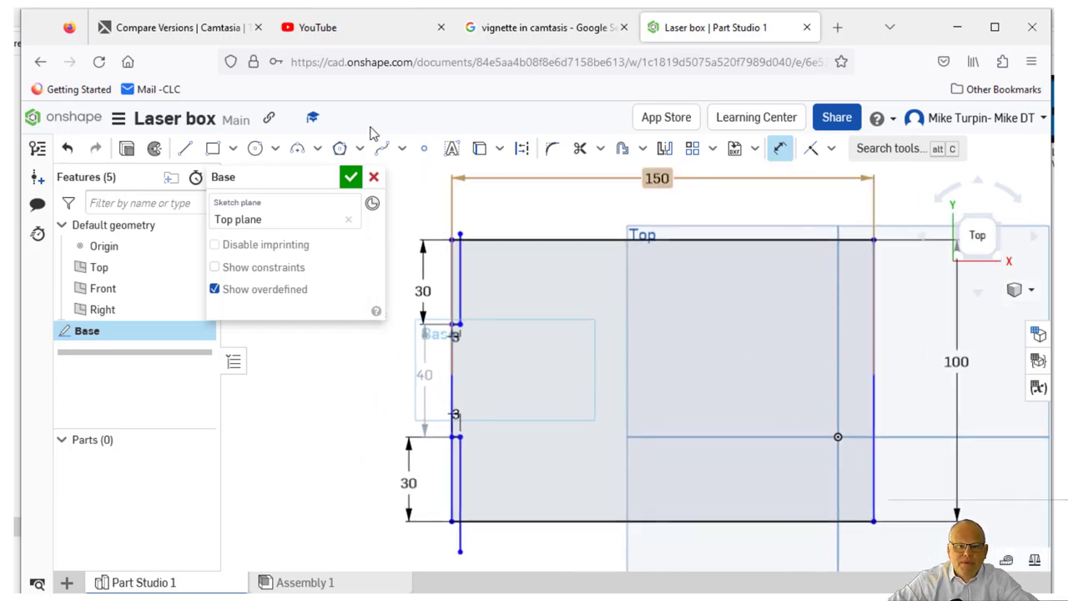
left_click(184, 149)
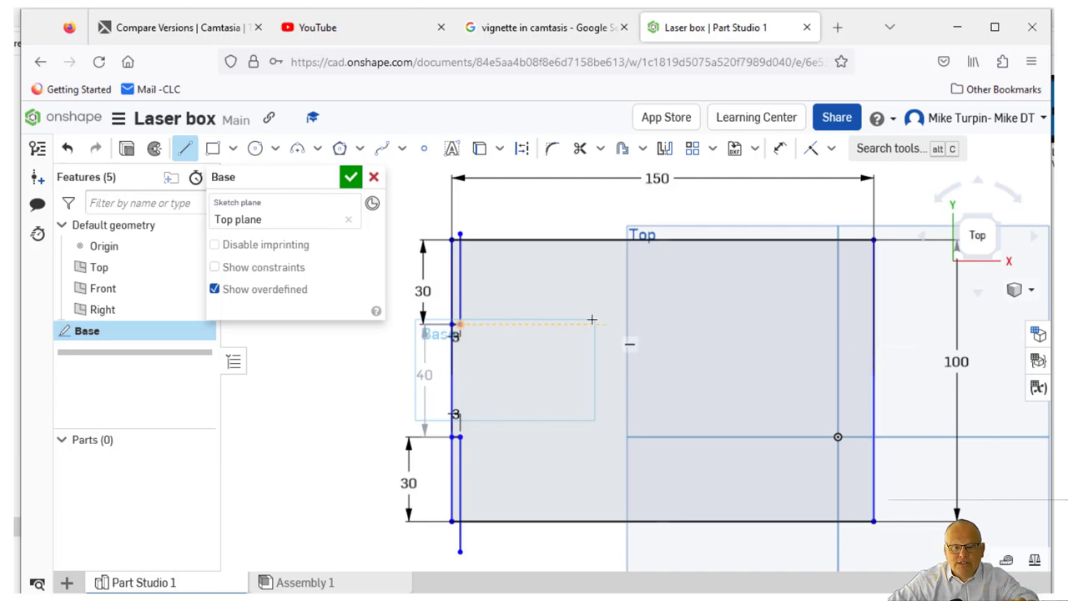
left_click(871, 322)
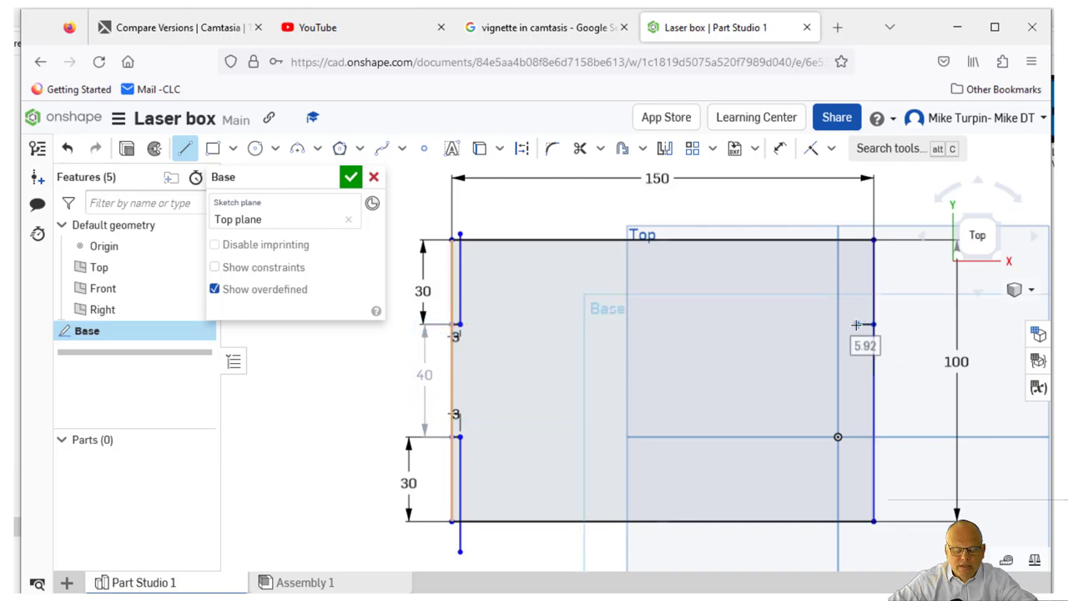
type("3")
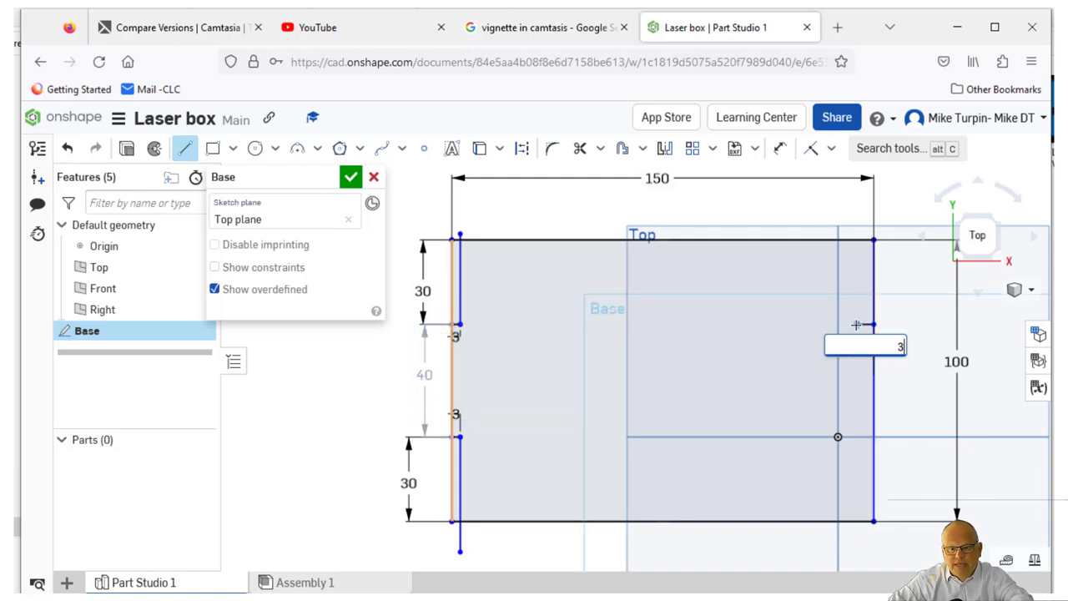
key("Return")
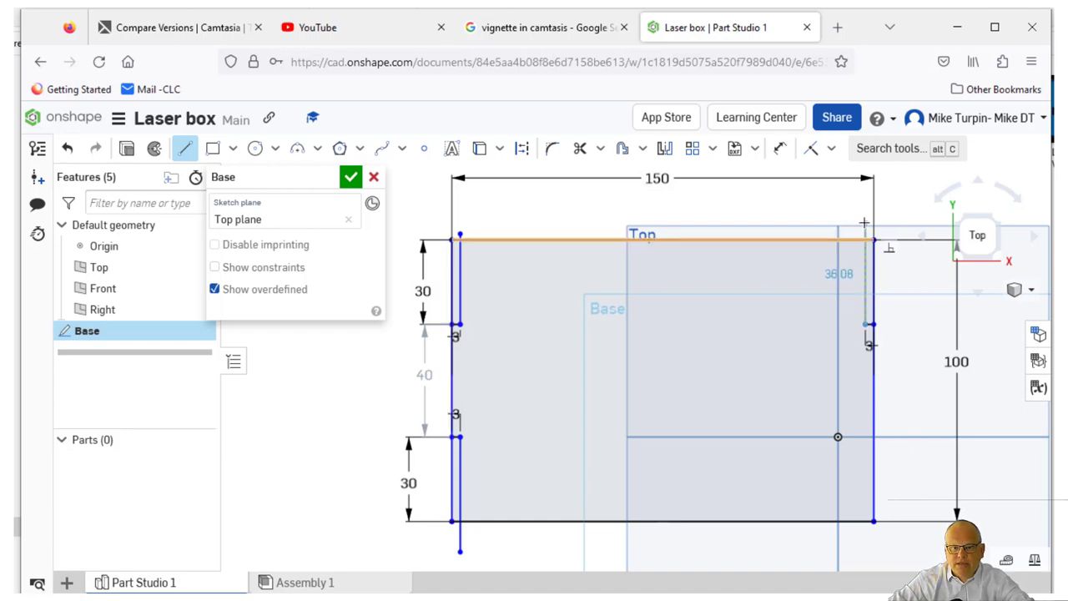
right_click(782, 207)
left_click(834, 220)
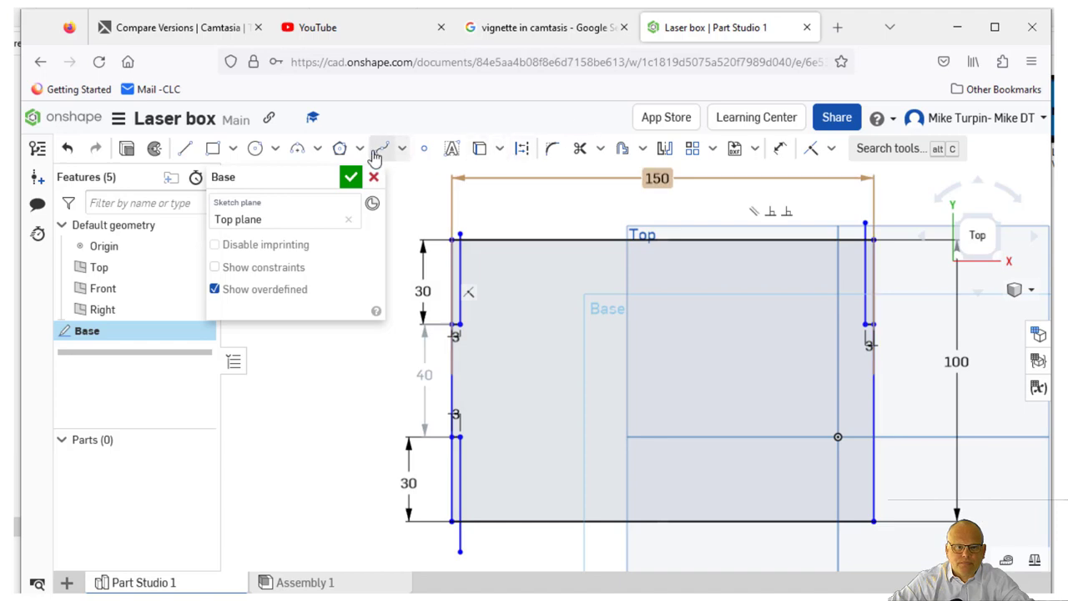
Draw a 3 mm line inward from the right edge, level with the lower left short line, and another about 38 mm down past the bottom edge
left_click(185, 152)
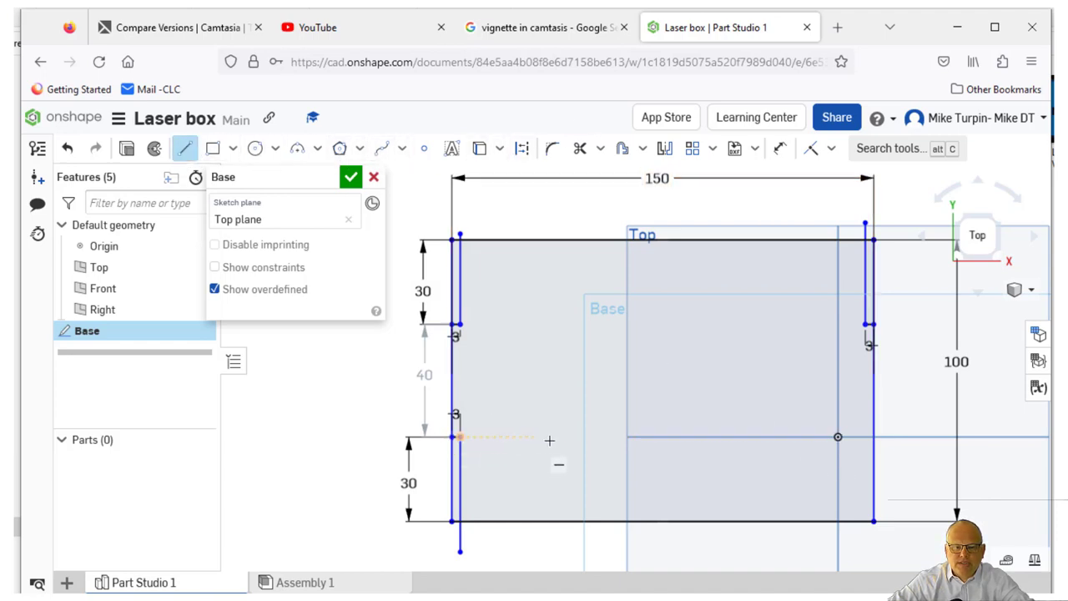
left_click(873, 437)
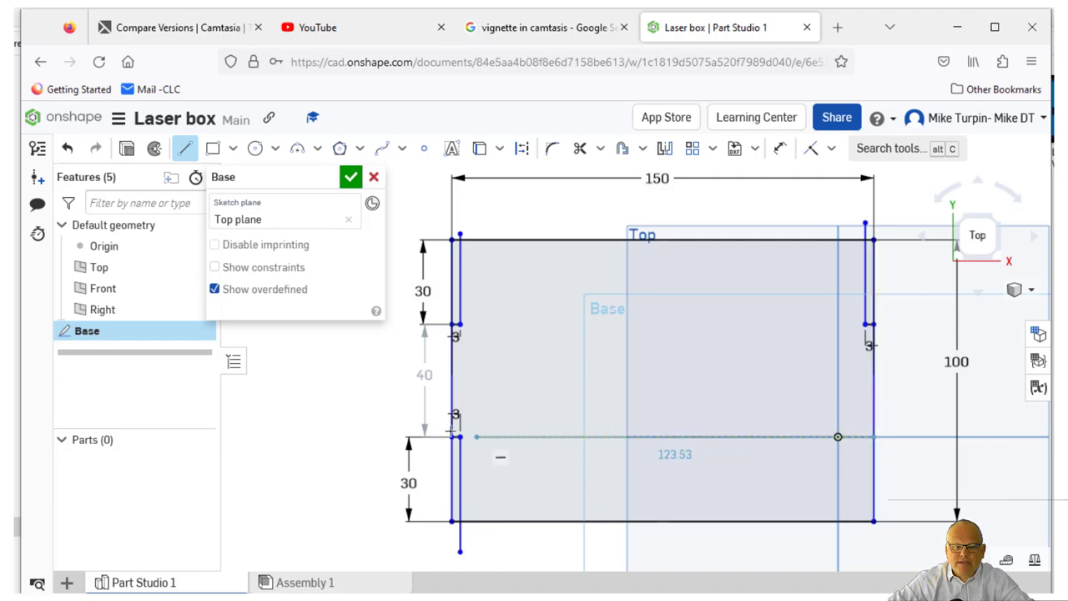
left_click(859, 439)
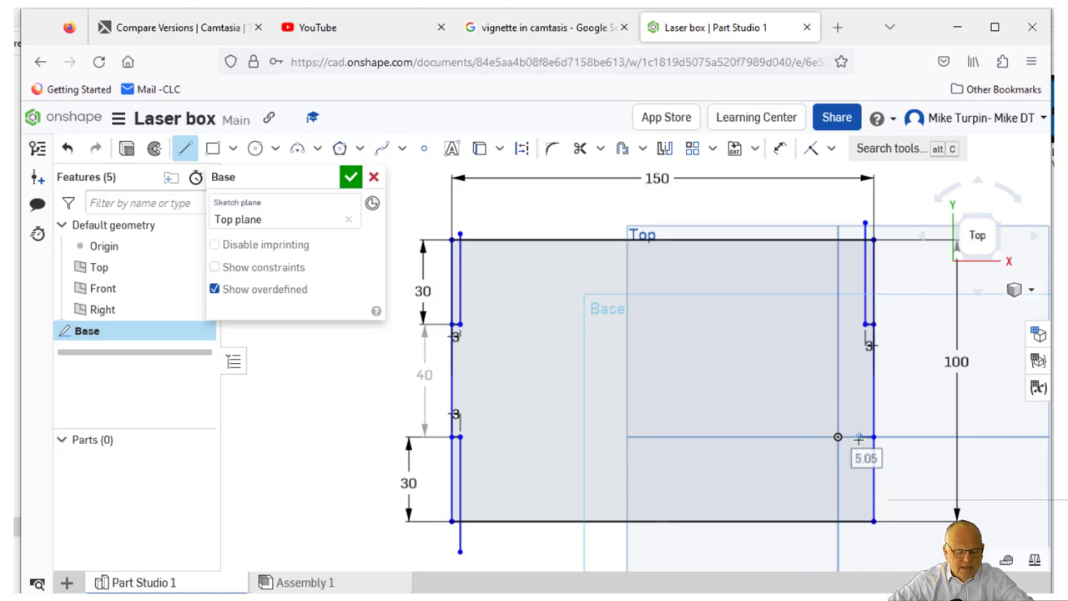
type("3")
key("Return")
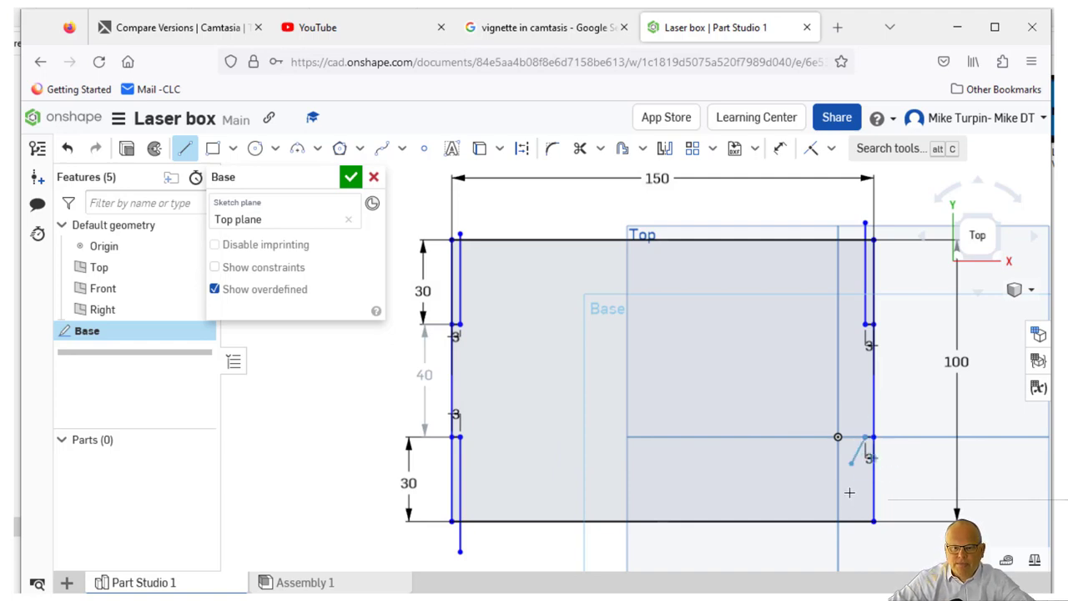
left_click(863, 543)
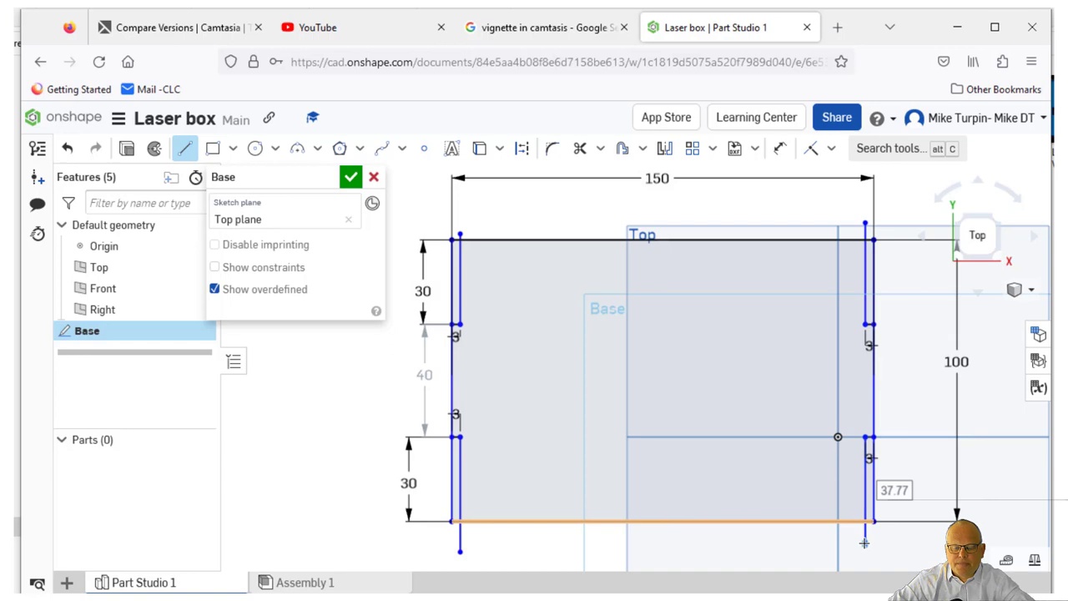
right_click(864, 543)
left_click(913, 411)
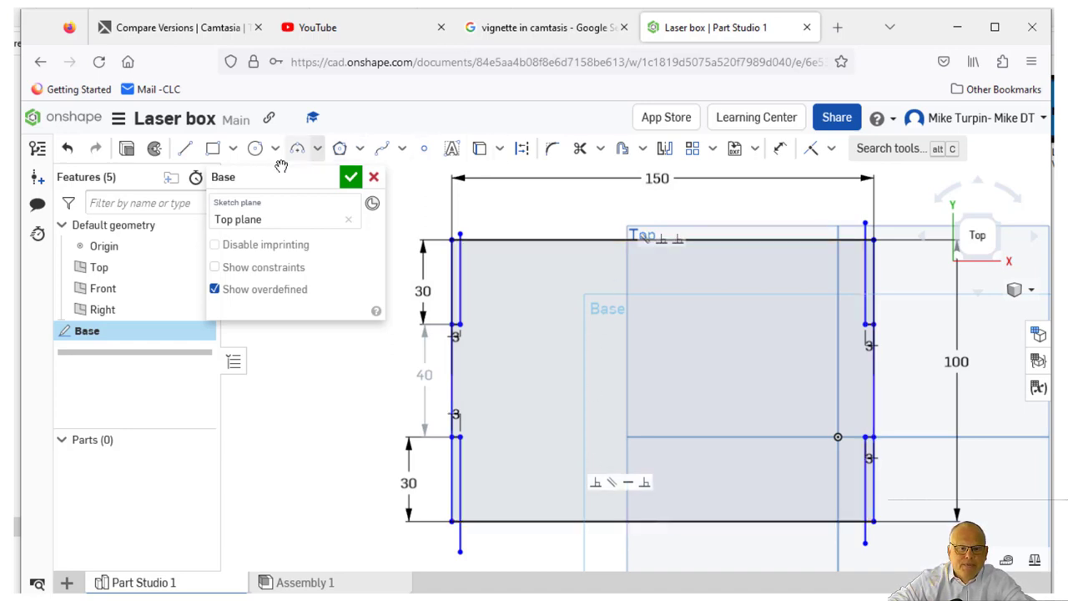
Draw a 3 mm line down from the rectangle's top edge near its middle, continuing with a 40 mm horizontal line to the right
left_click(185, 150)
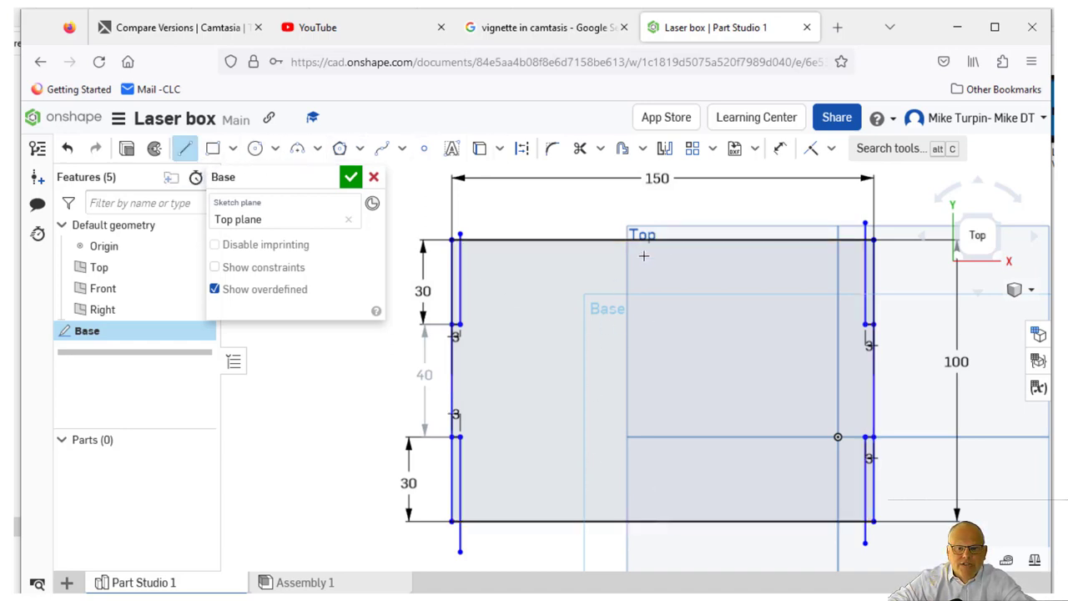
left_click(594, 240)
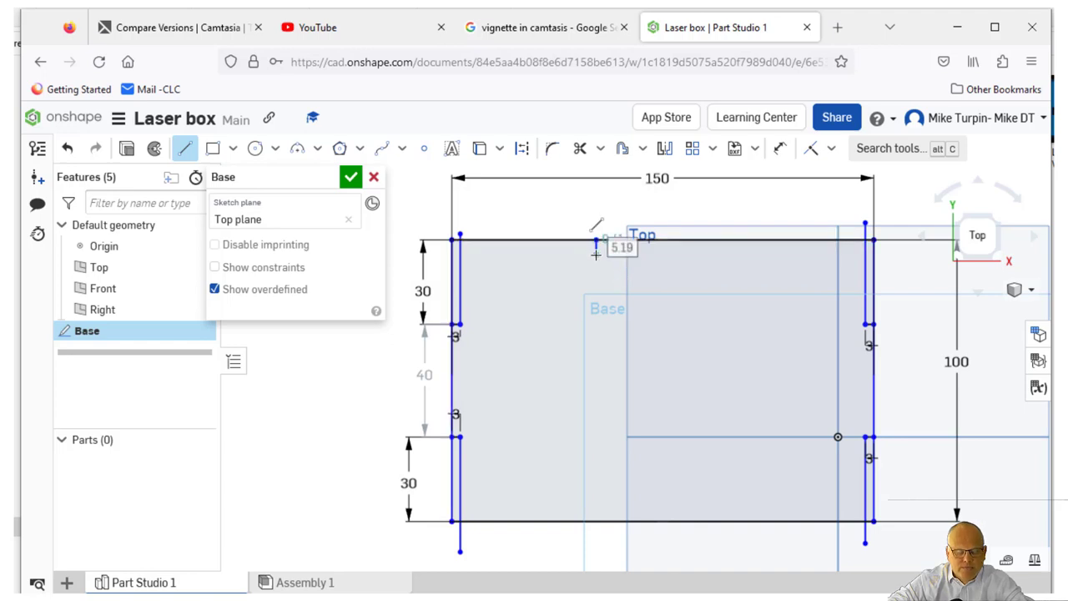
type("3")
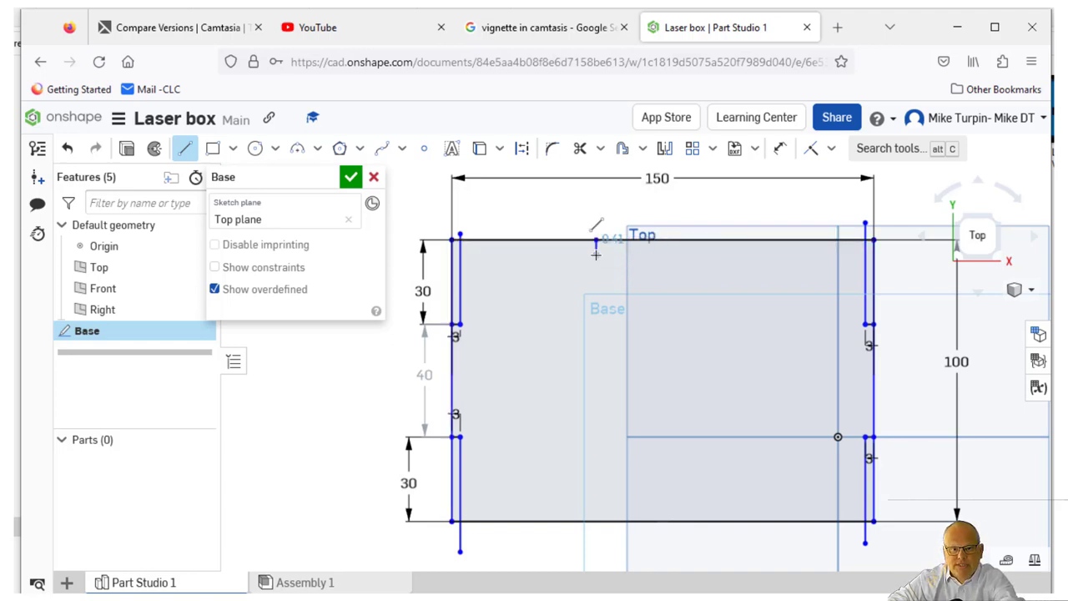
key("Return")
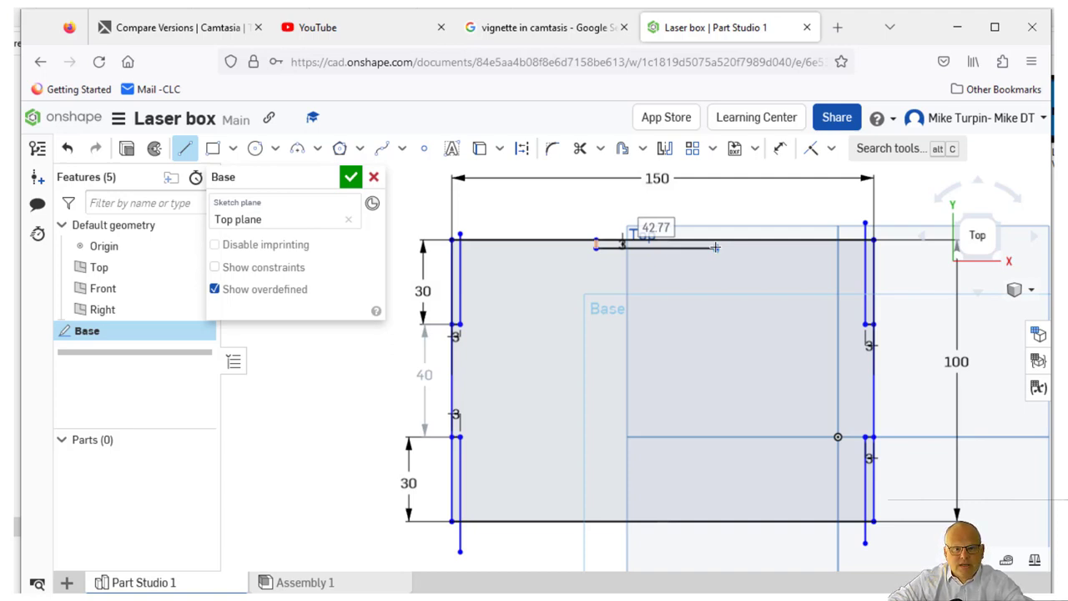
type("4")
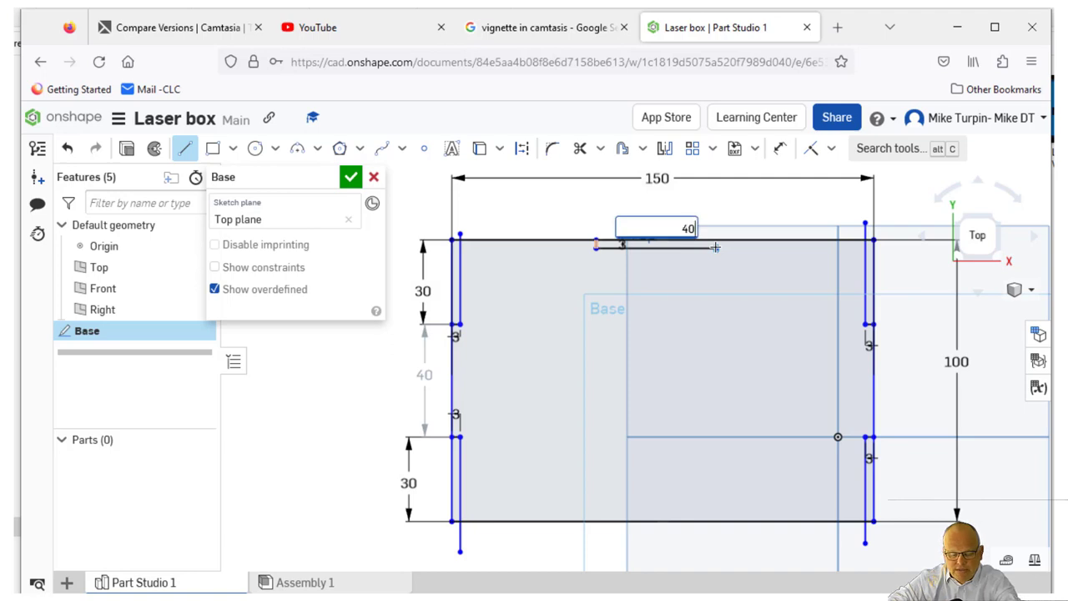
type("0")
key("Return")
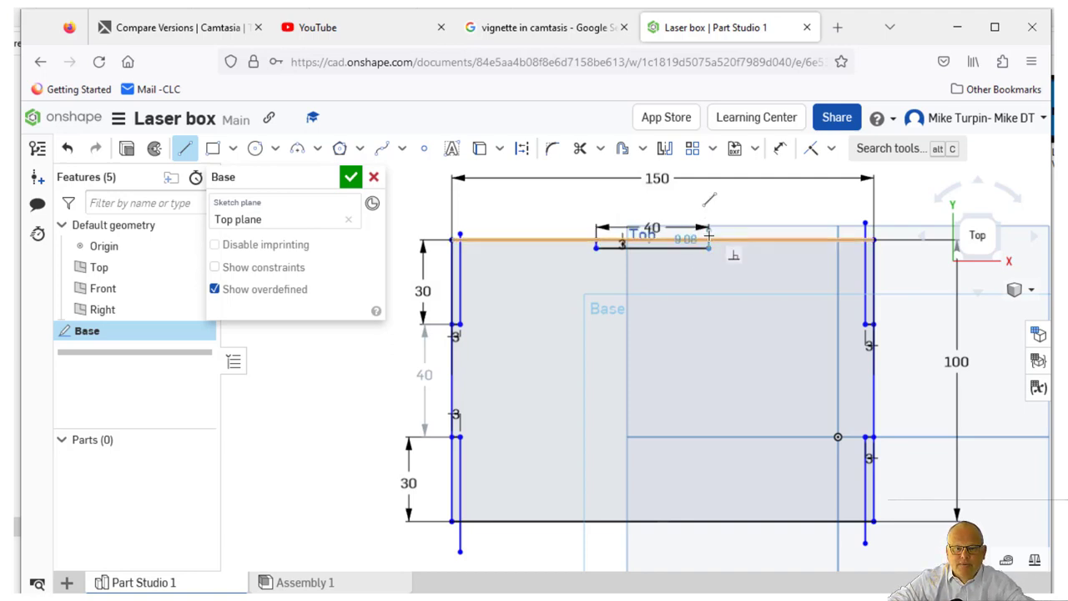
Close the top-edge slot with a 3 mm vertical line back up to the edge and end the line chain
scroll(707, 242, "up", 5)
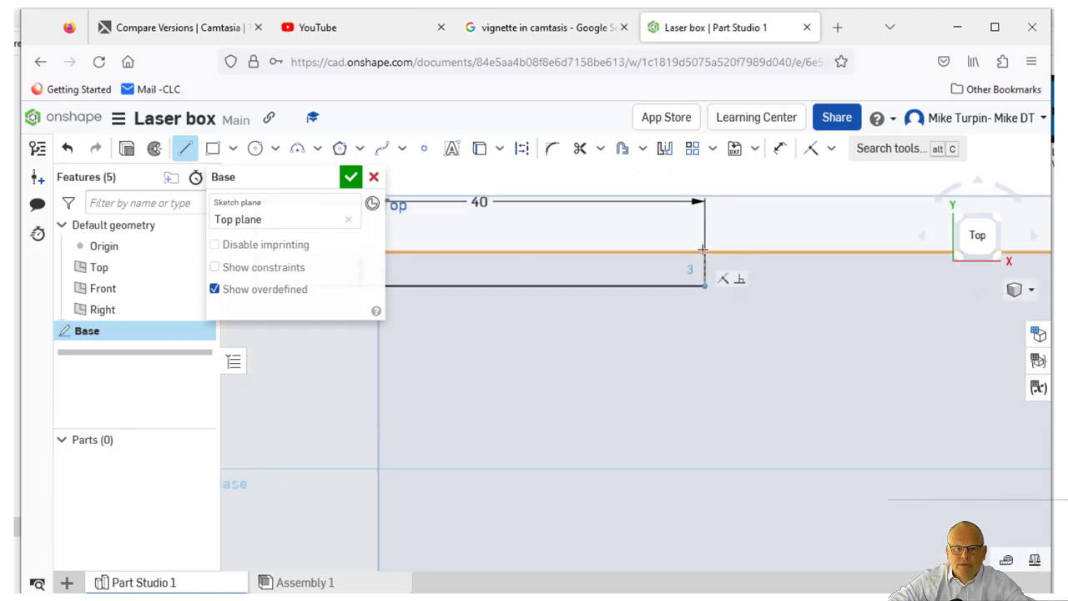
type("3")
key("Return")
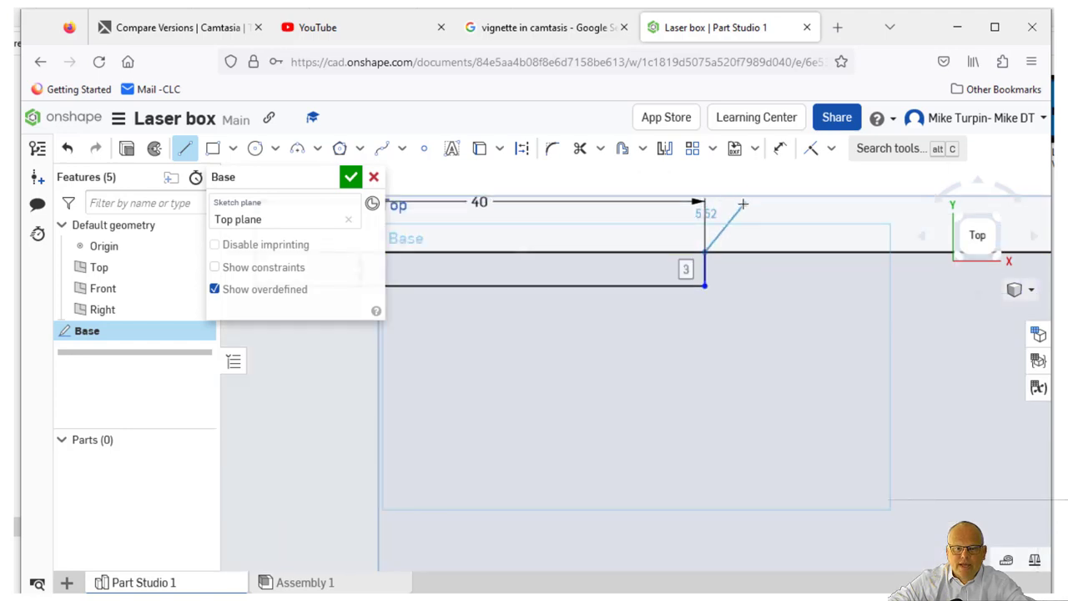
right_click(742, 204)
left_click(770, 219)
scroll(657, 354, "down", 3)
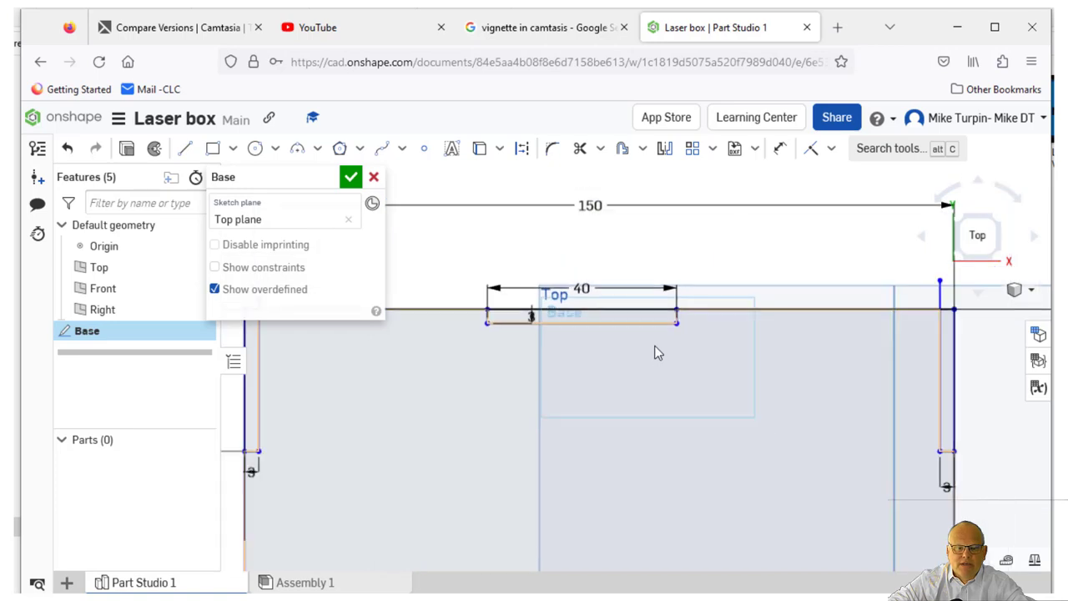
Inspect the slot and corner notches close up, in full and at an angle, and return to the top view
scroll(657, 354, "down", 5)
scroll(729, 268, "up", 3)
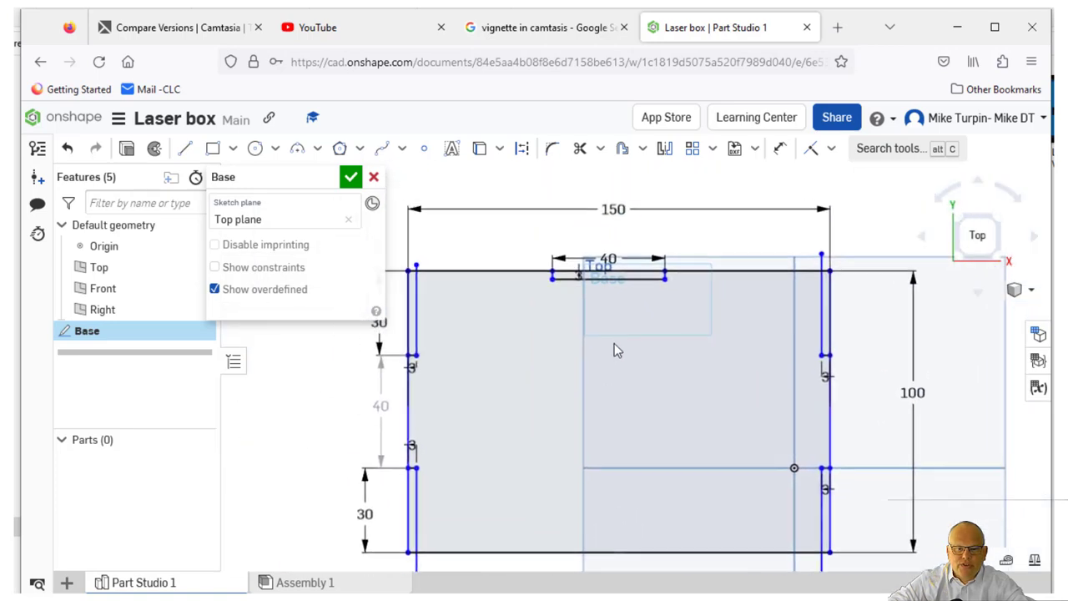
mouse_move(656, 342)
middle_mouse_down()
mouse_move(501, 376)
mouse_move(649, 356)
mouse_move(660, 341)
mouse_move(630, 342)
mouse_move(680, 337)
middle_mouse_up()
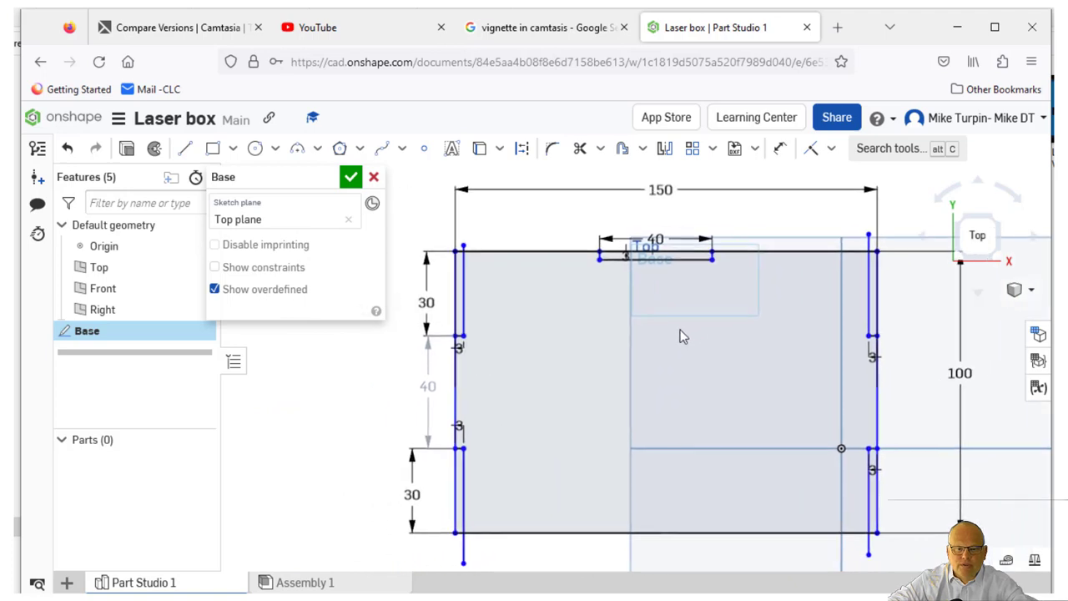
scroll(632, 323, "down", 3)
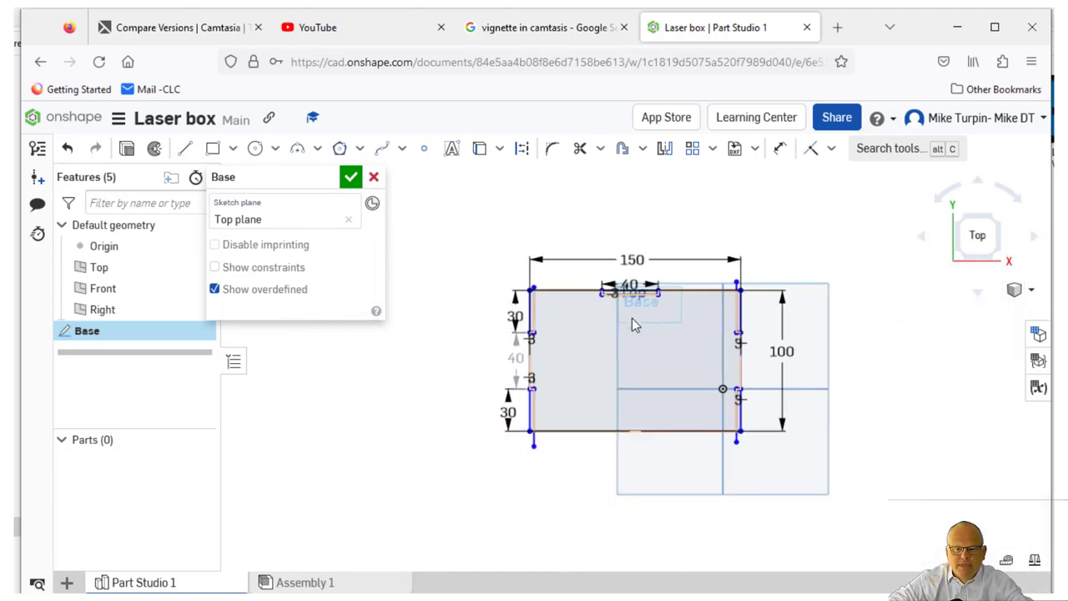
scroll(632, 324, "up", 5)
scroll(631, 324, "down", 6)
scroll(632, 324, "up", 4)
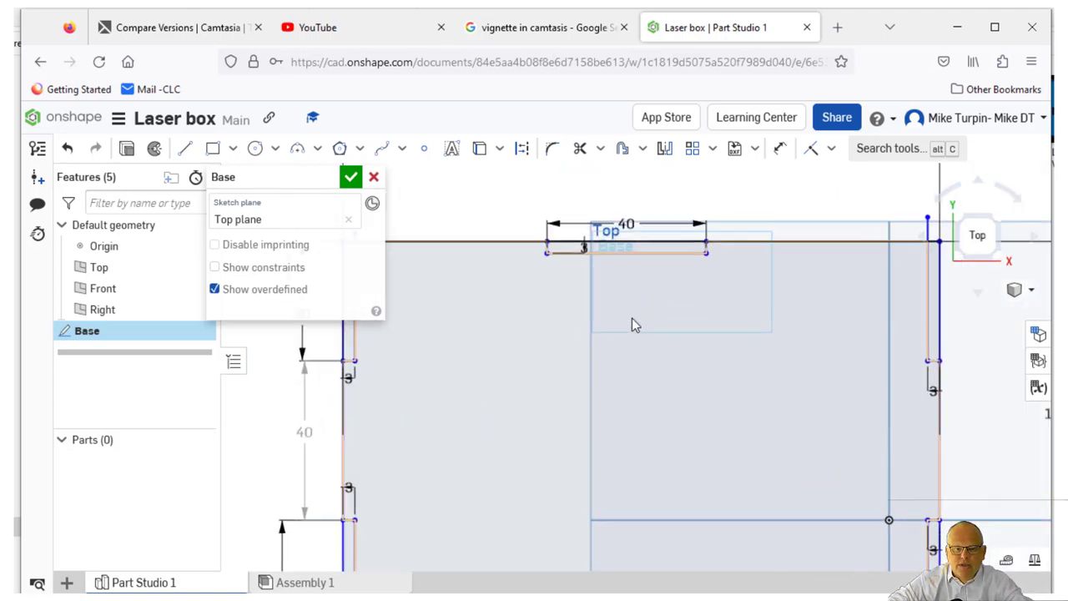
scroll(631, 323, "up", 1)
scroll(632, 323, "down", 5)
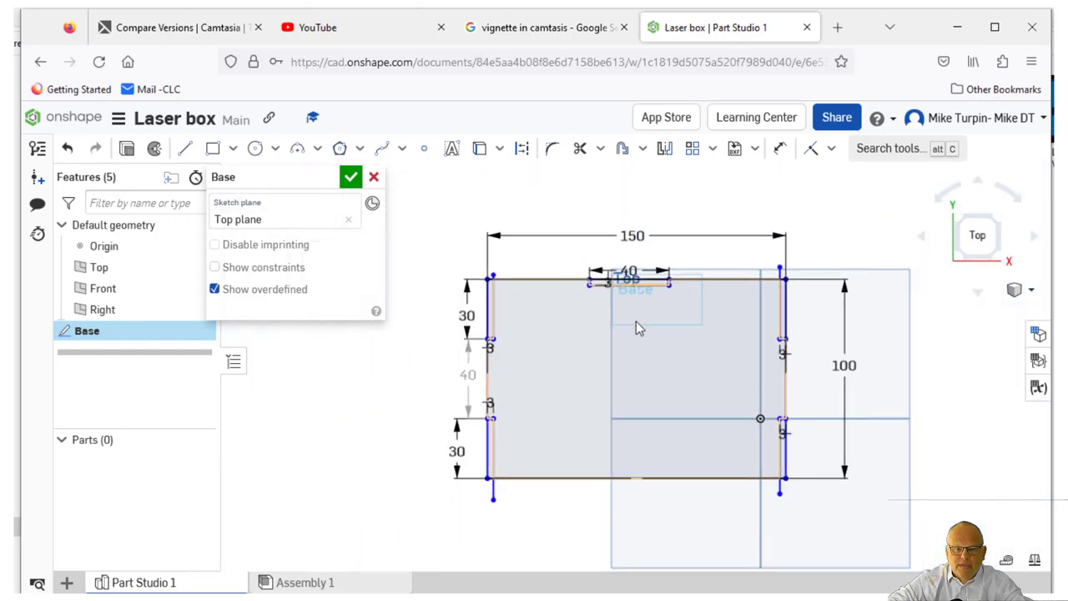
mouse_move(636, 321)
right_mouse_down()
mouse_move(693, 216)
mouse_move(642, 317)
mouse_move(589, 258)
mouse_move(645, 251)
mouse_move(642, 275)
mouse_move(624, 283)
right_mouse_up()
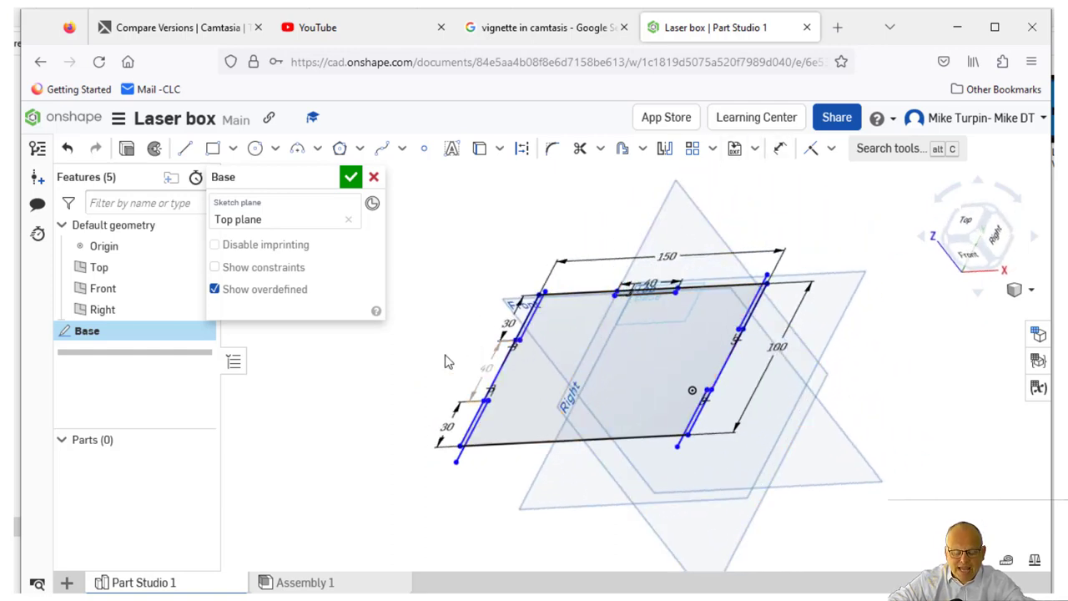
left_click(965, 225)
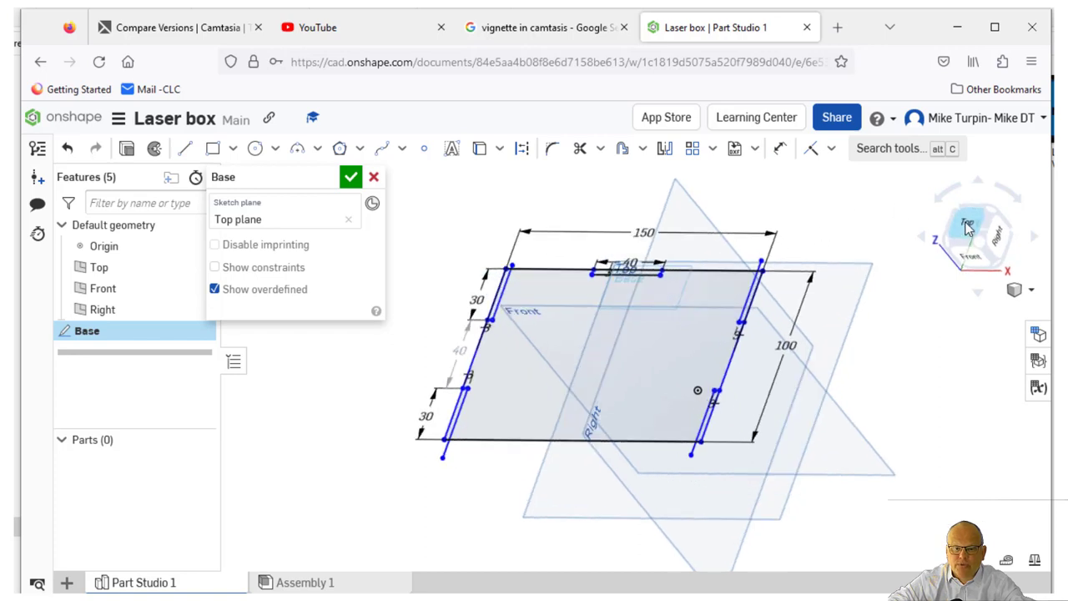
scroll(542, 212, "up", 6)
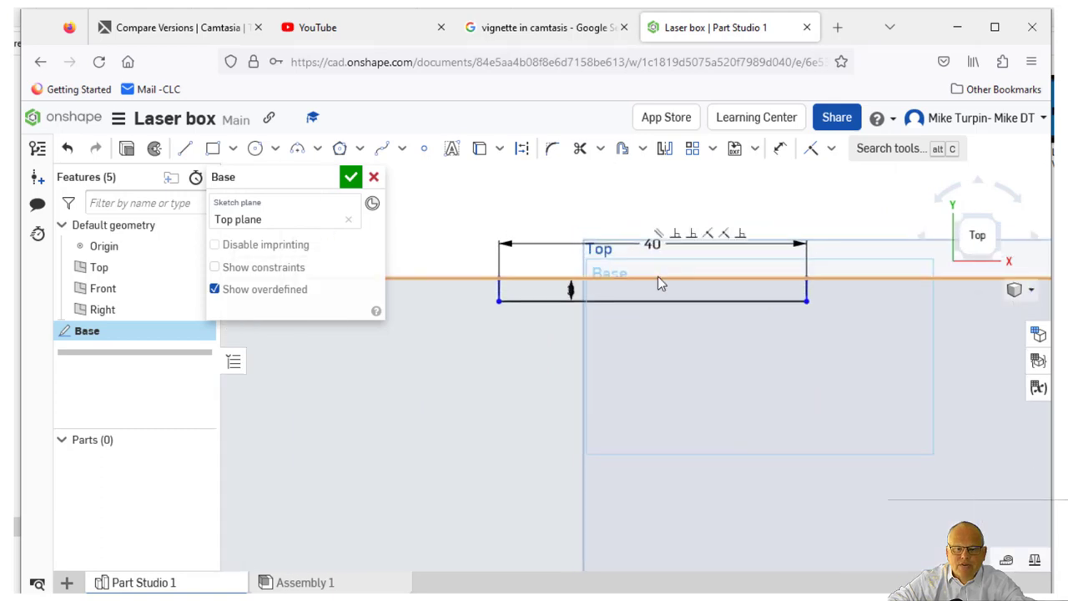
scroll(664, 275, "down", 5)
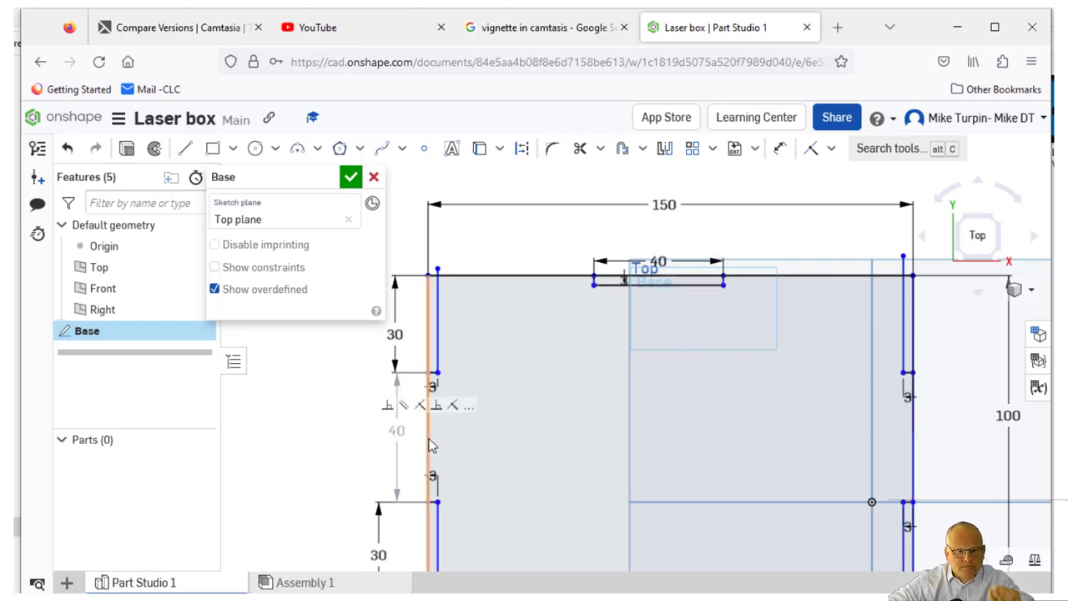
Dimension the distance from the rectangle's left edge to the top slot's left end, placed above the top edge
left_click(779, 149)
scroll(593, 292, "up", 3)
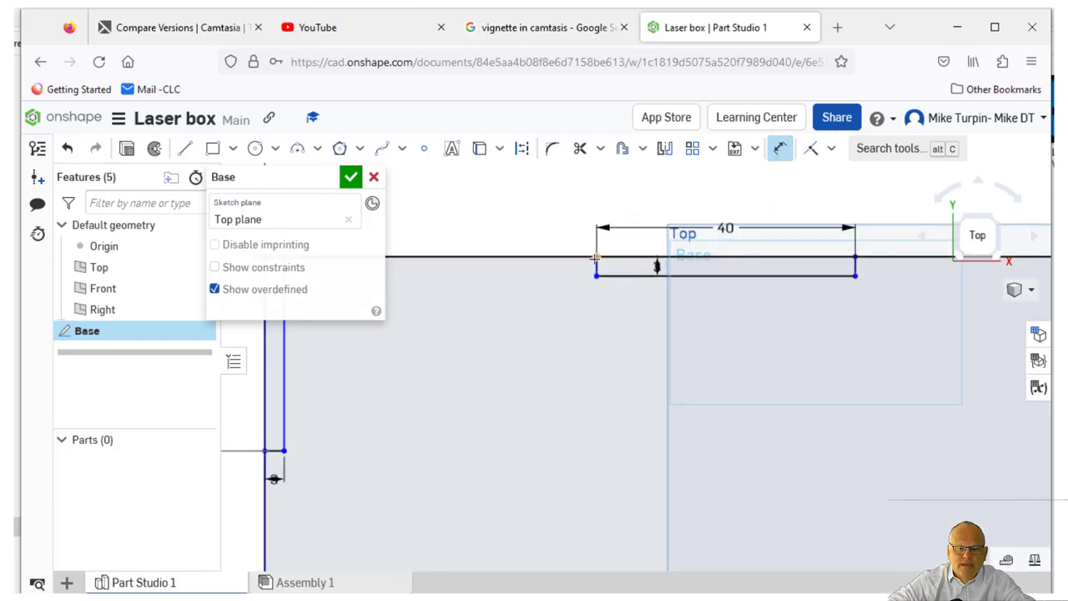
scroll(513, 388, "down", 3)
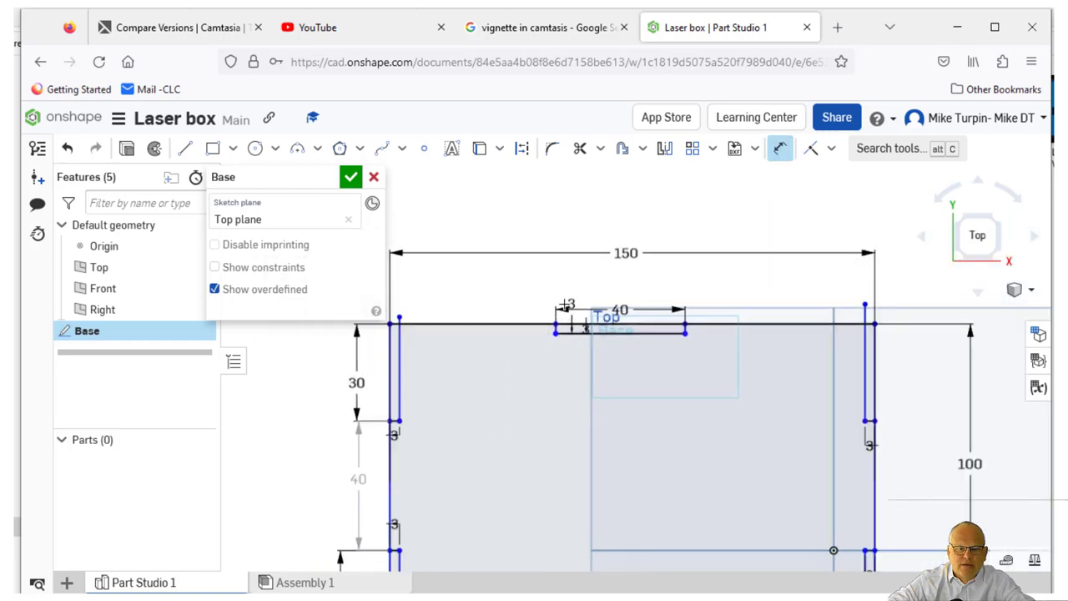
left_click(389, 476)
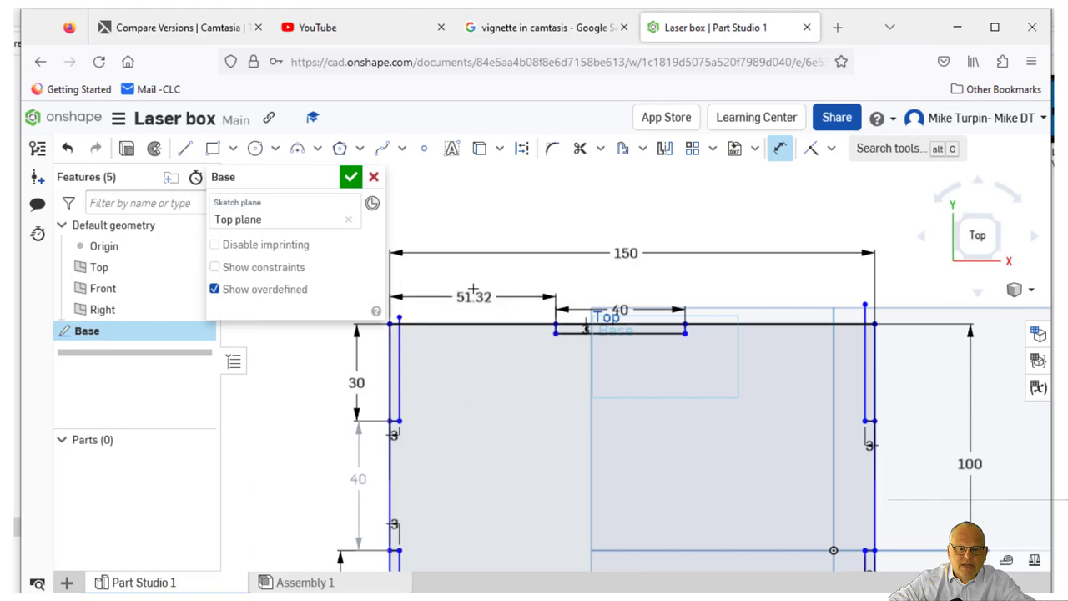
left_click(470, 282)
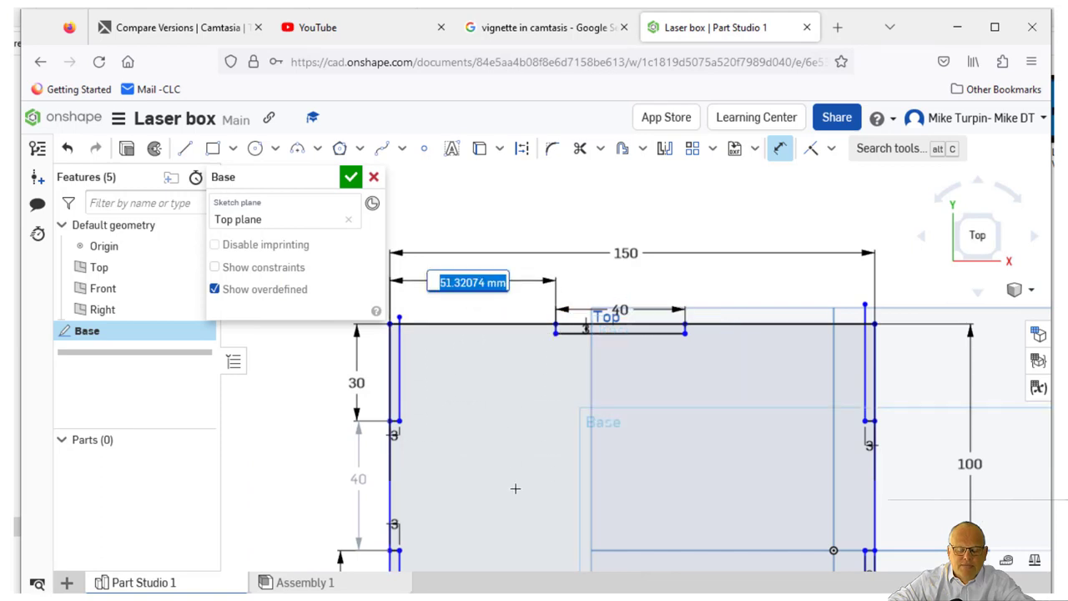
key("Return")
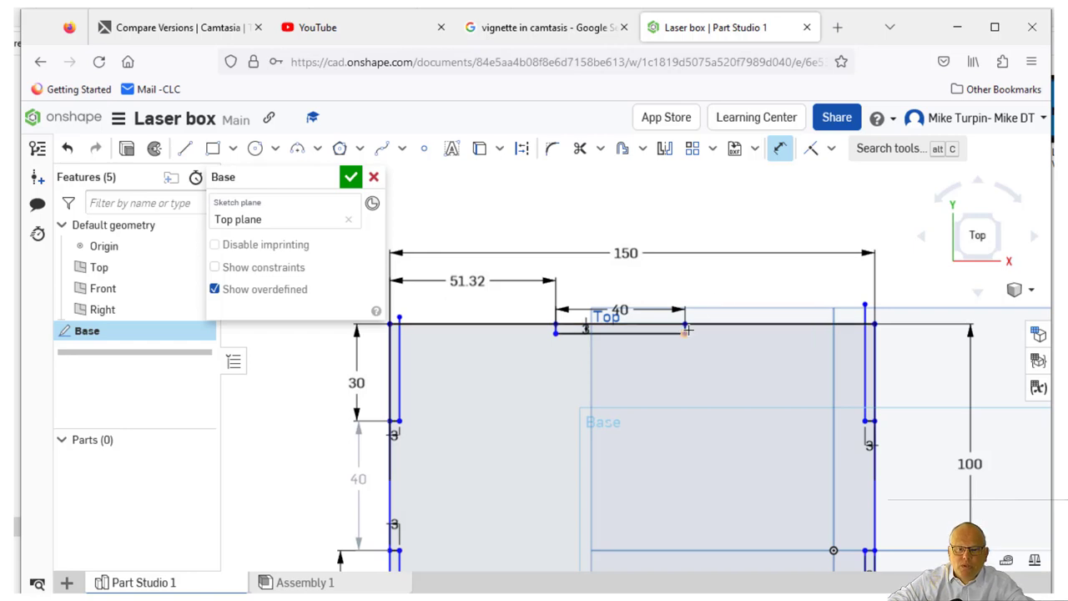
Add a driven reference dimension from the top slot's right end to the rectangle's right edge, placed above the top edge
scroll(686, 330, "up", 3)
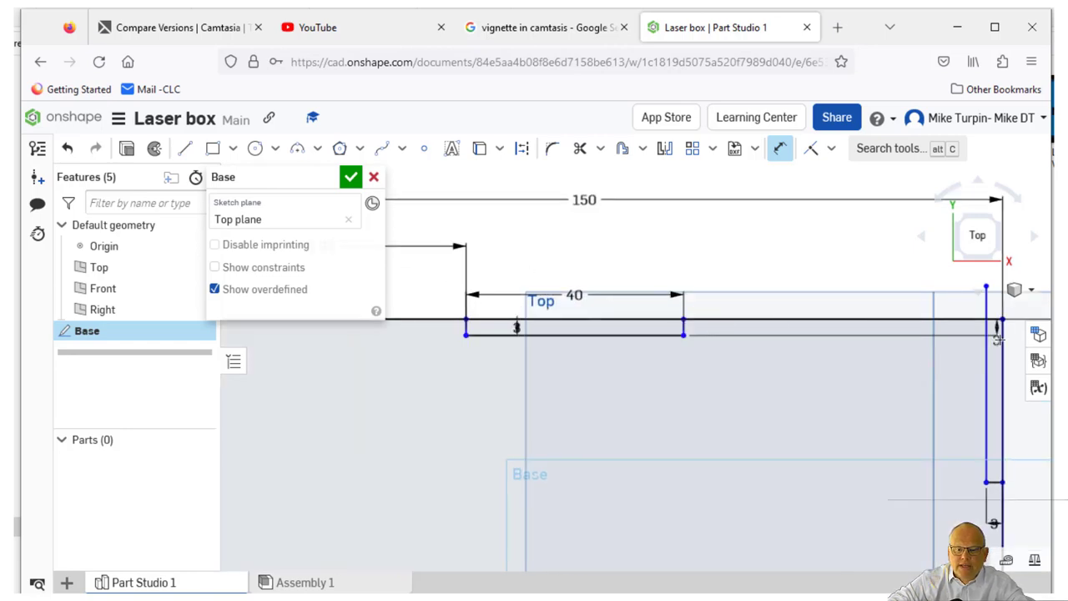
left_click(999, 498)
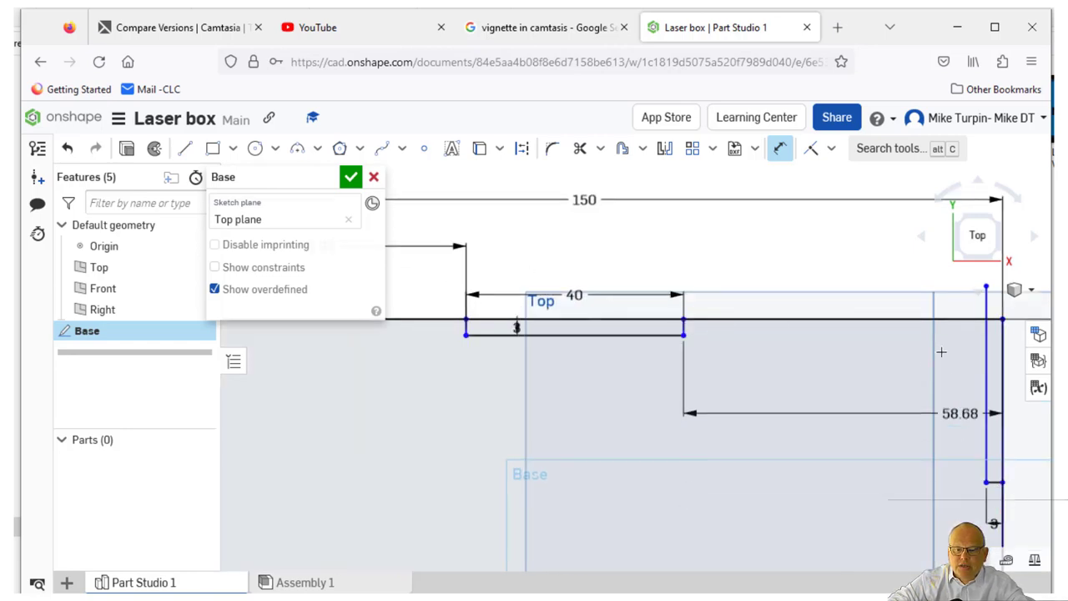
left_click(870, 243)
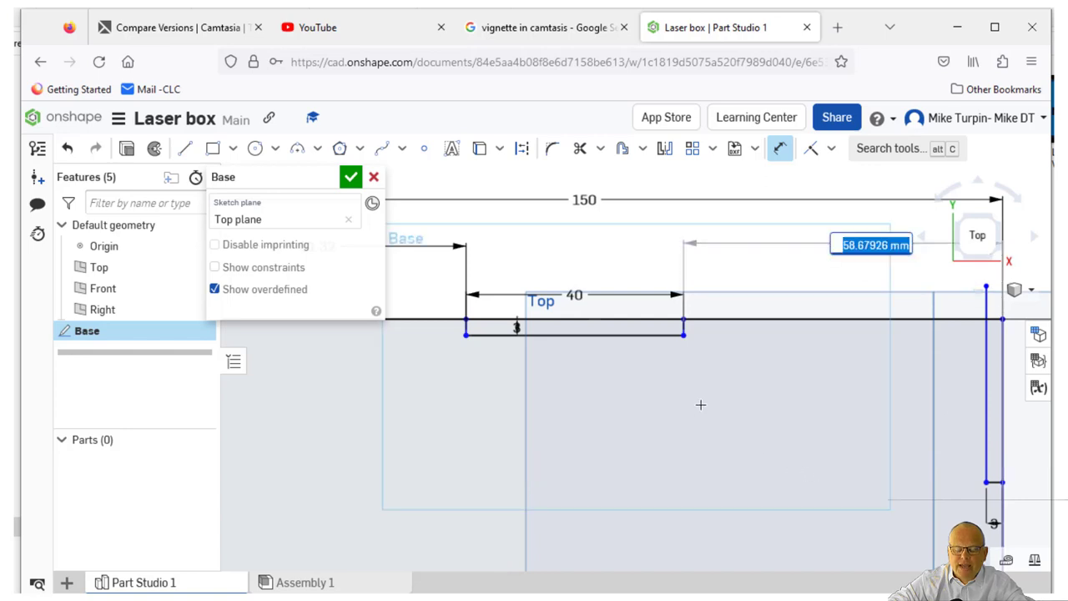
scroll(700, 404, "down", 3)
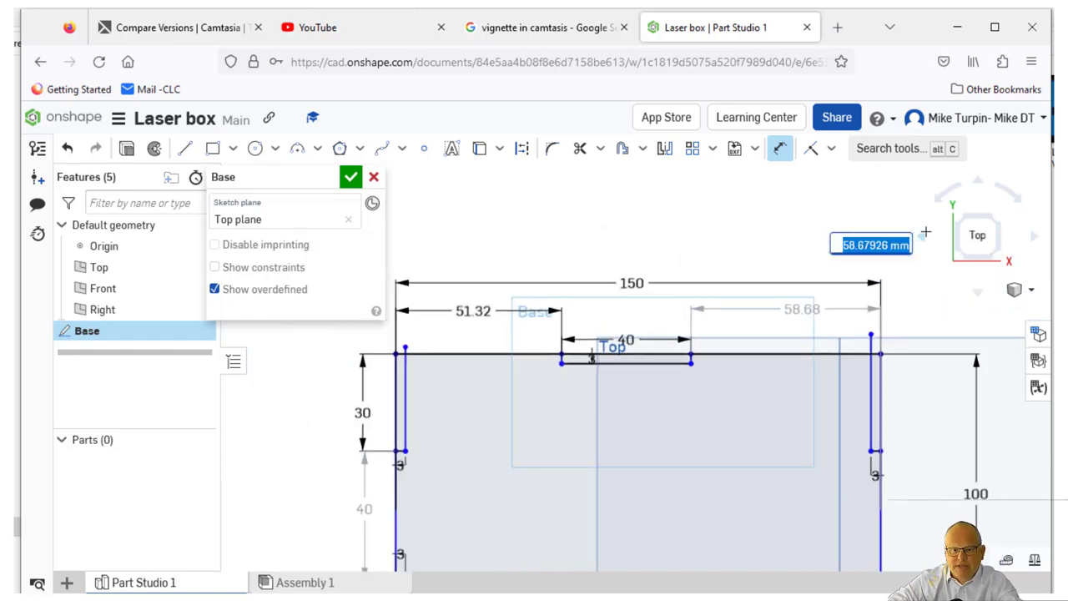
Try 58 mm and 54 mm as the distance from the rectangle's left edge to the top slot's left end
double_click(473, 311)
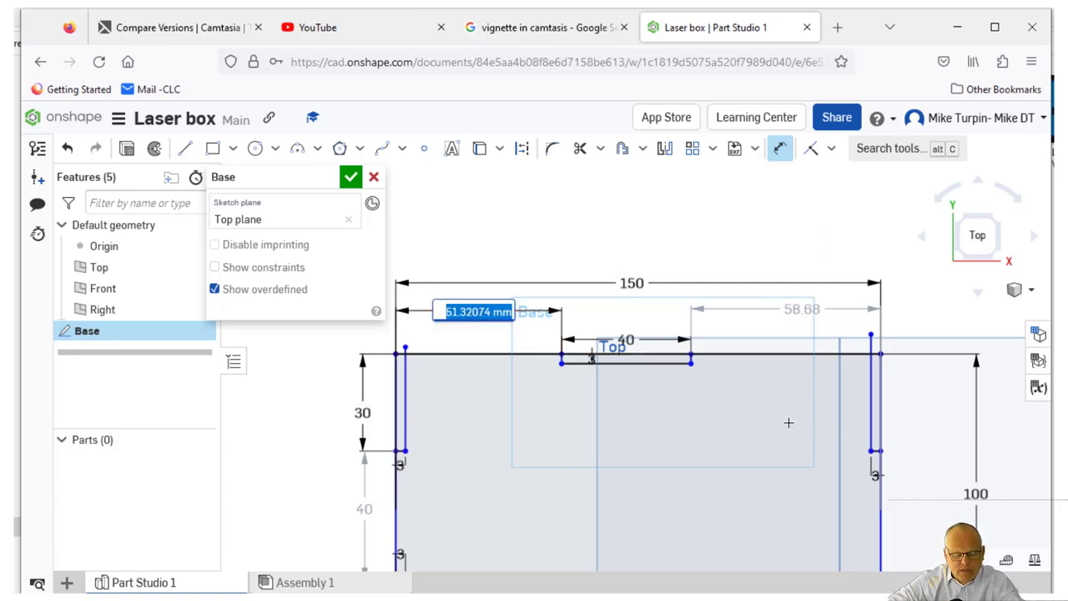
type("58")
key("Return")
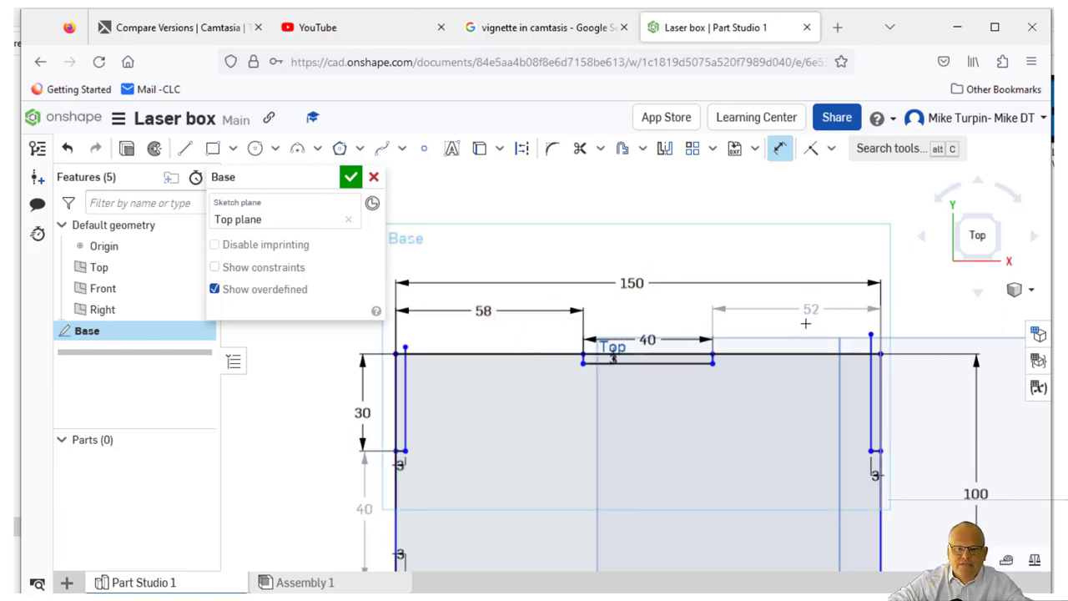
double_click(478, 314)
type("5")
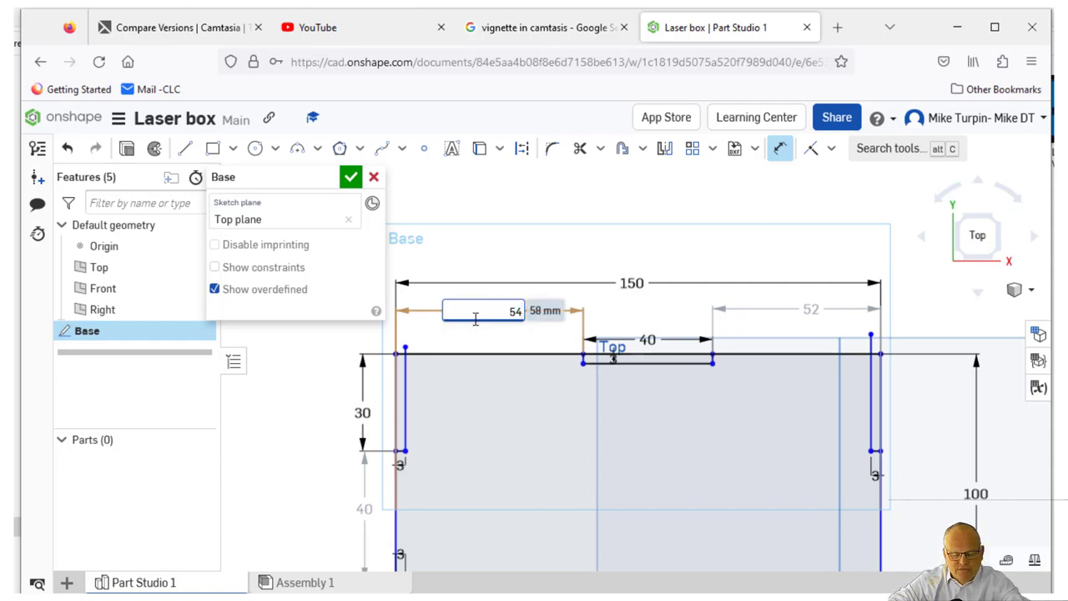
type("4")
key("Return")
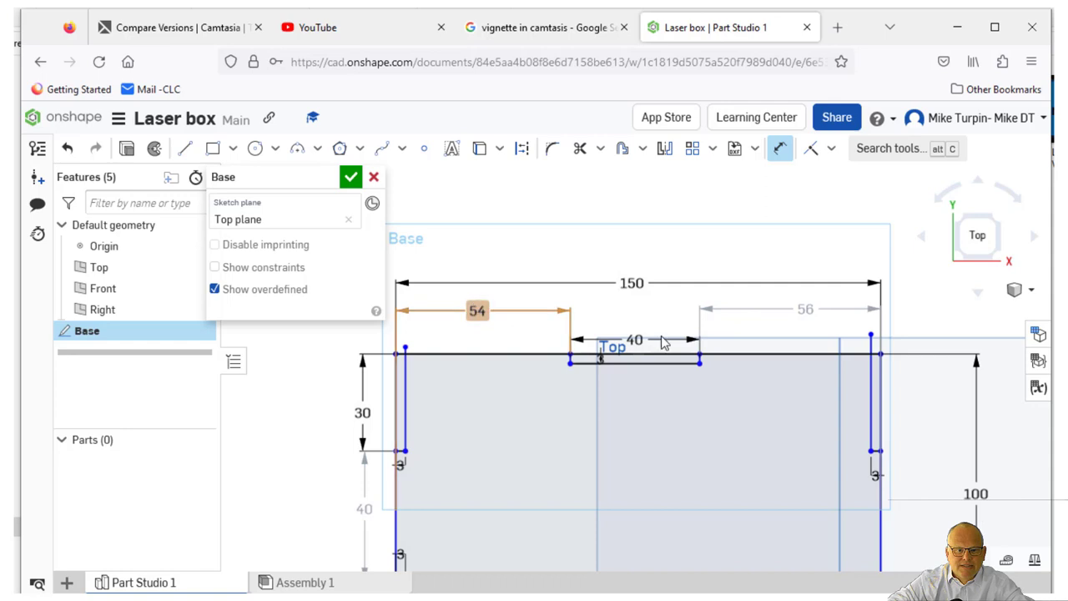
Set the distance from the rectangle's left edge to the top slot's left end to 55 mm
double_click(477, 311)
type("55")
key("Return")
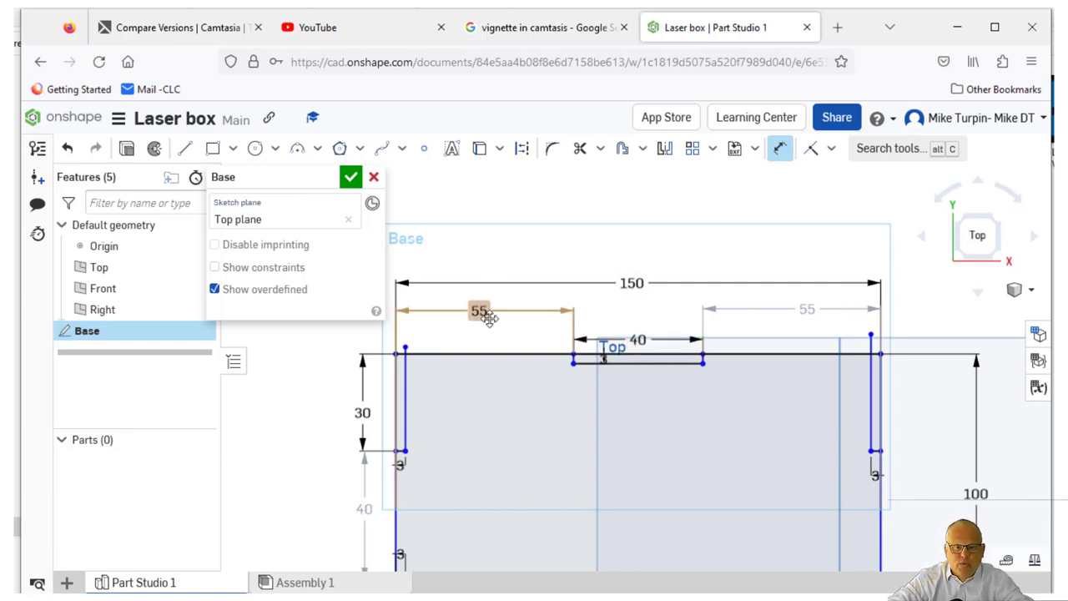
Draw a 3 mm vertical line up from the rectangle's bottom edge, aligned with the top slot's left end
scroll(660, 402, "down", 1)
scroll(661, 402, "down", 1)
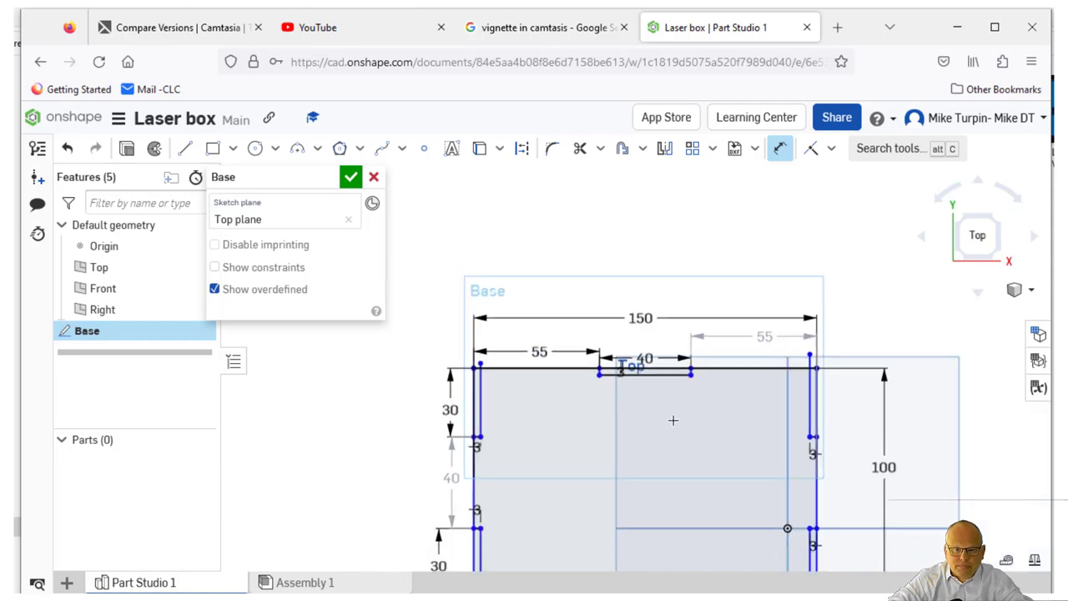
mouse_move(673, 422)
middle_mouse_down()
mouse_move(662, 264)
mouse_move(660, 310)
middle_mouse_up()
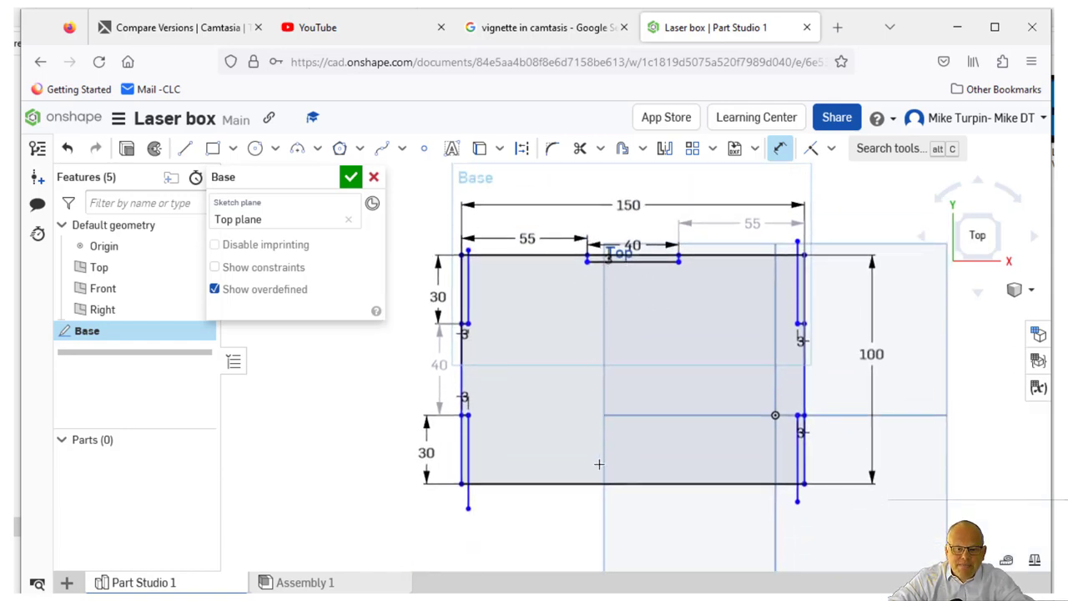
left_click(185, 148)
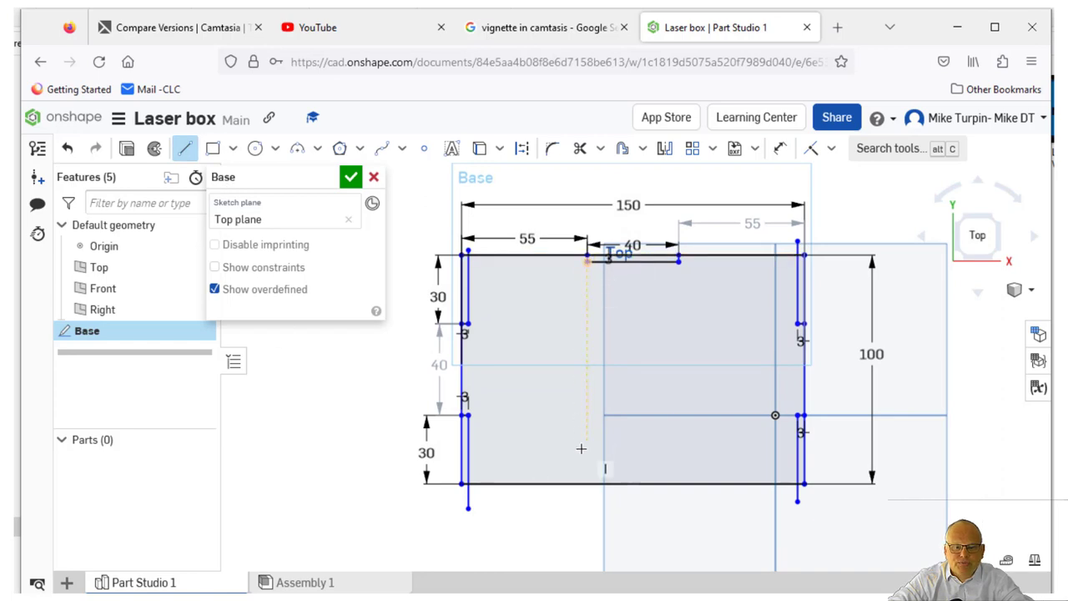
scroll(610, 417, "up", 1)
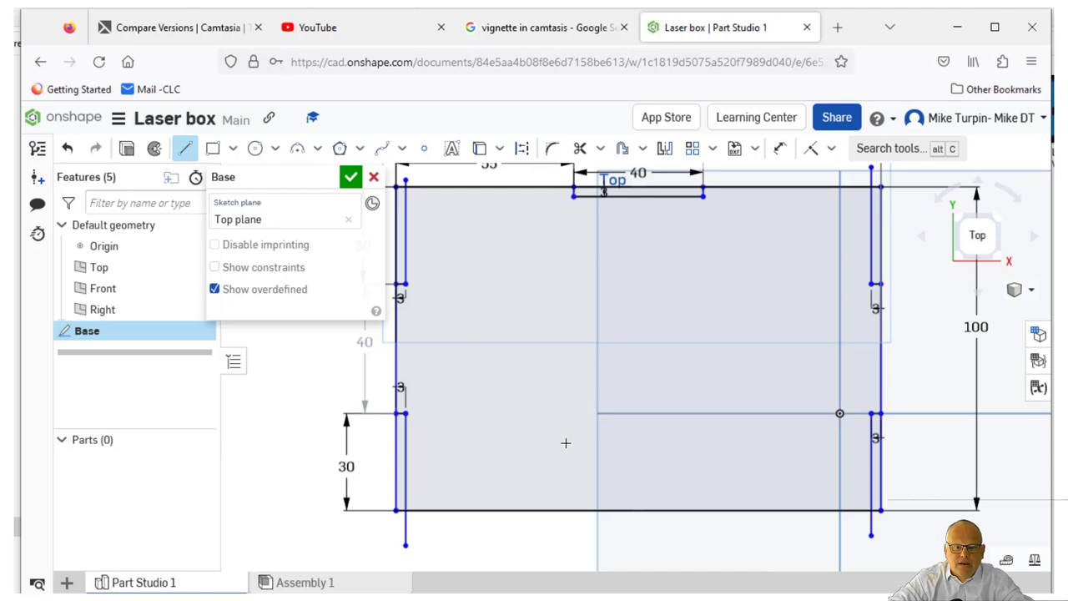
left_click(572, 507)
left_click(574, 496)
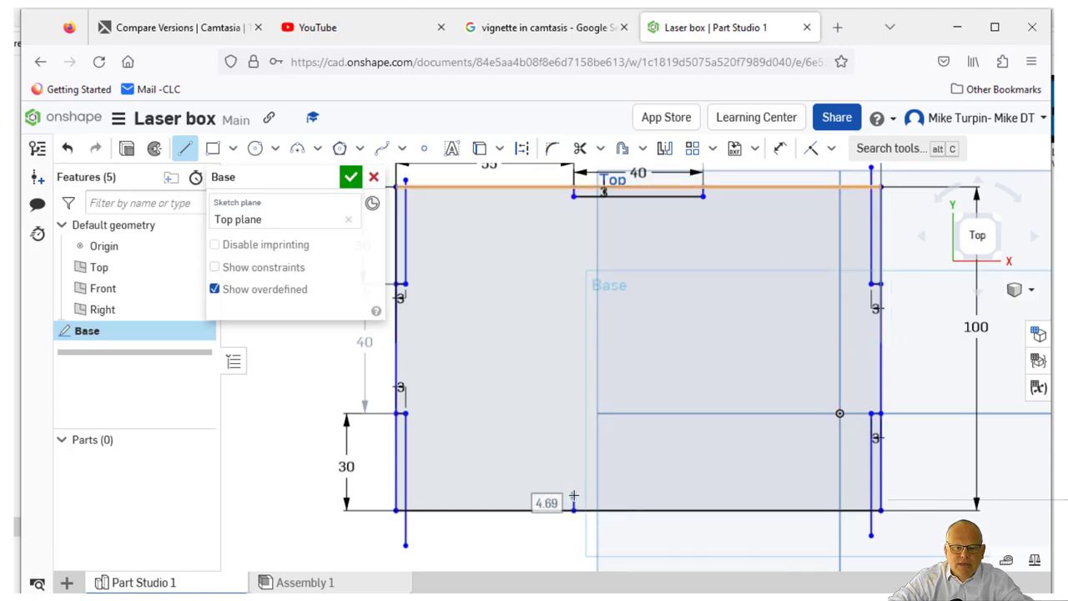
type("3")
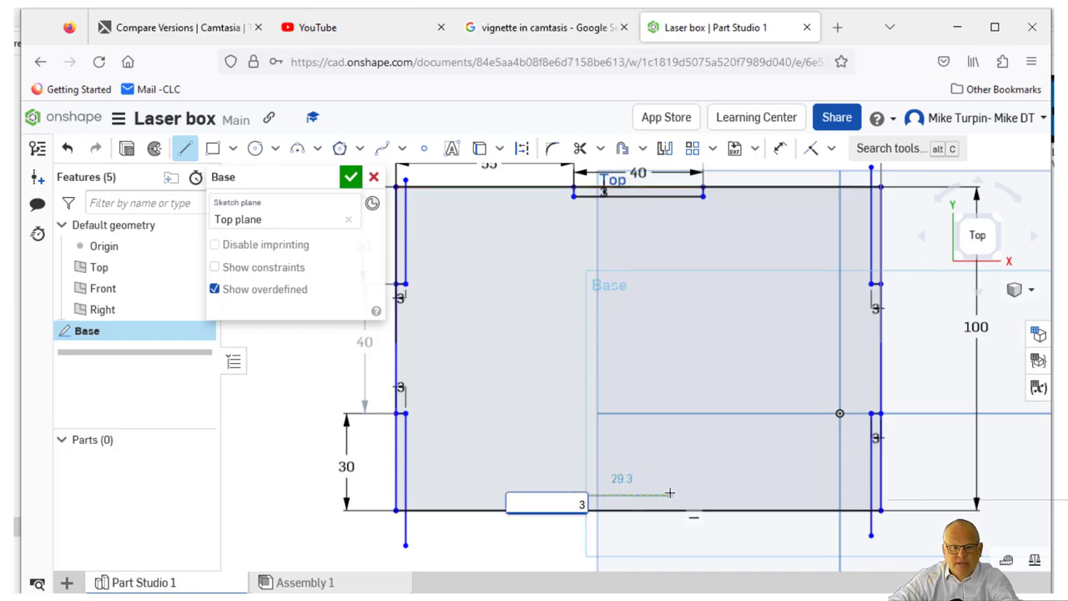
key("Return")
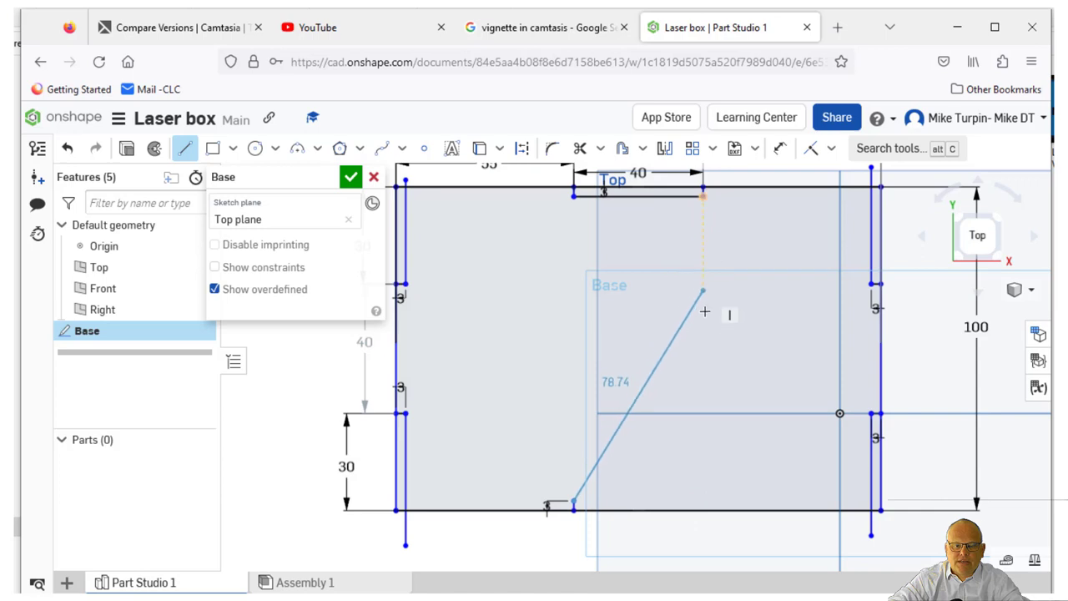
Complete the bottom slot with a 40 mm horizontal line and a 3 mm vertical line down to the bottom edge
left_click(701, 499)
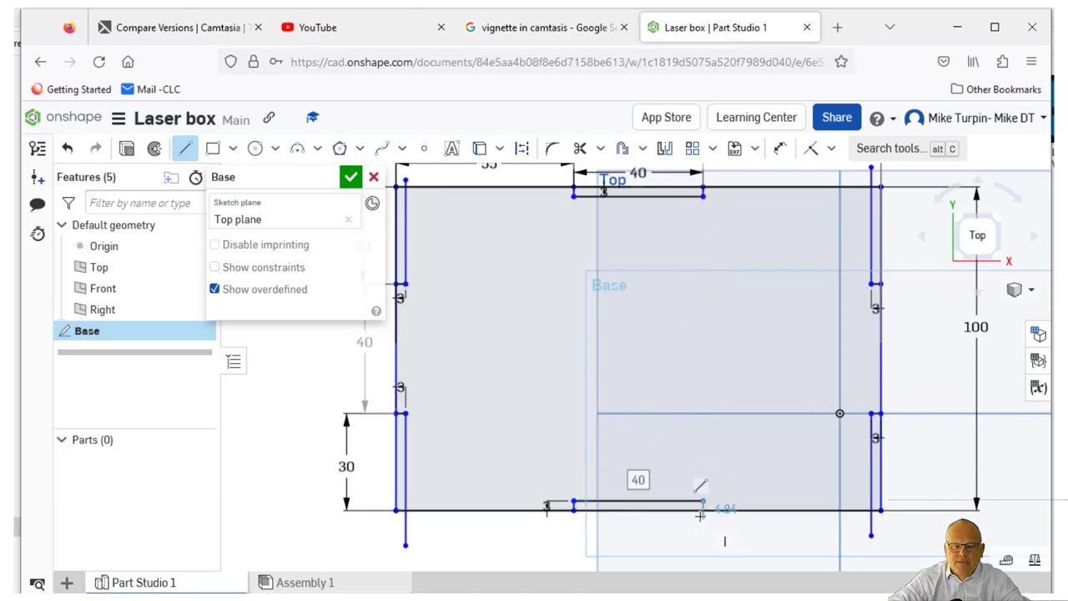
left_click(701, 509)
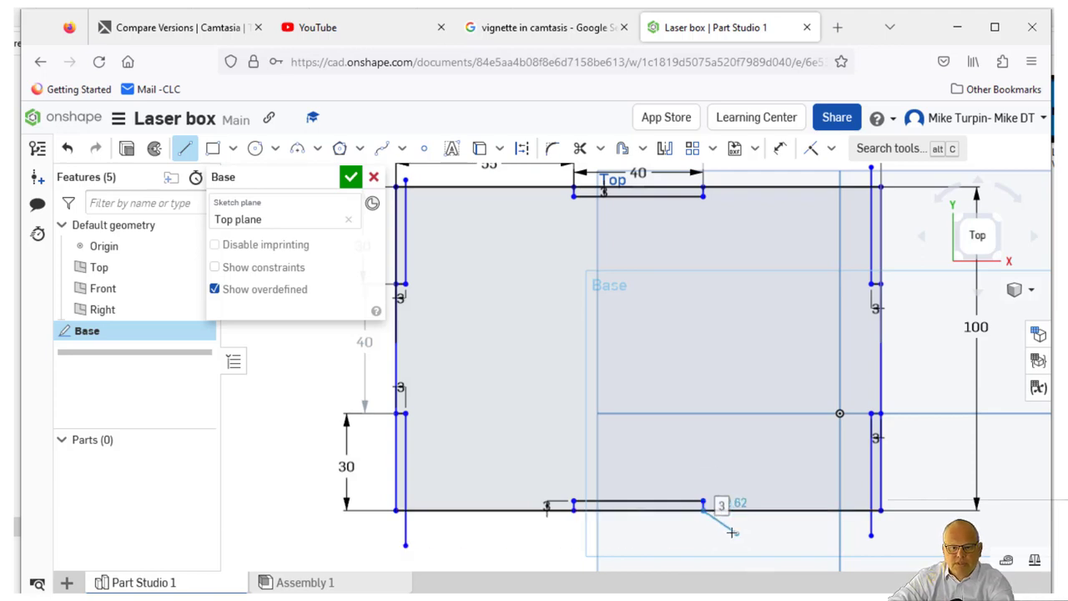
right_click(732, 531)
left_click(785, 223)
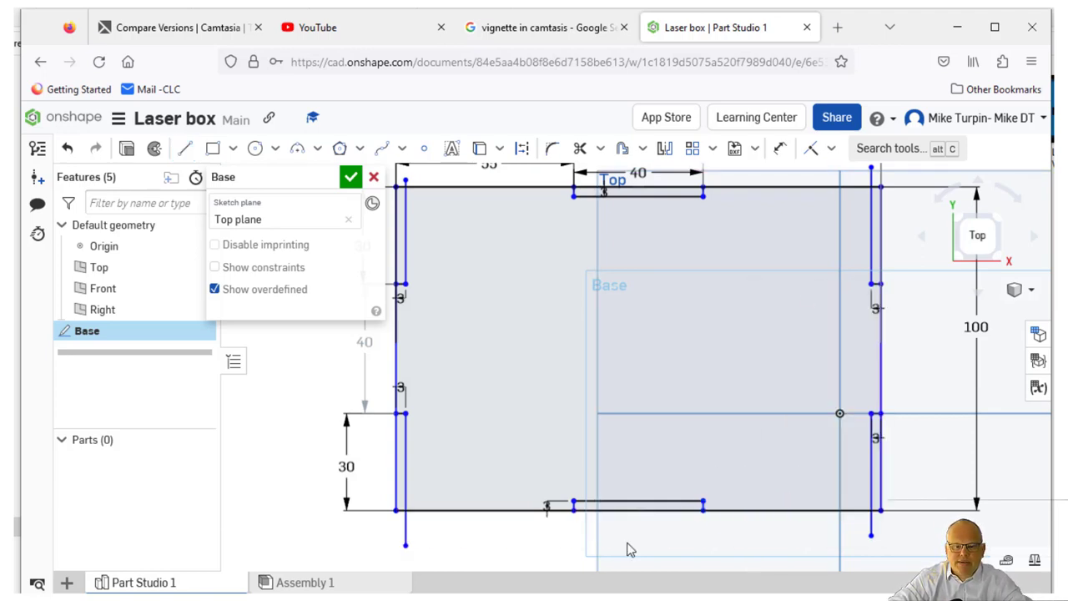
Trim the outer corner segments and overhanging line ends at the rectangle's two left corners, leaving open notches
scroll(617, 526, "up", 2)
scroll(632, 524, "down", 4)
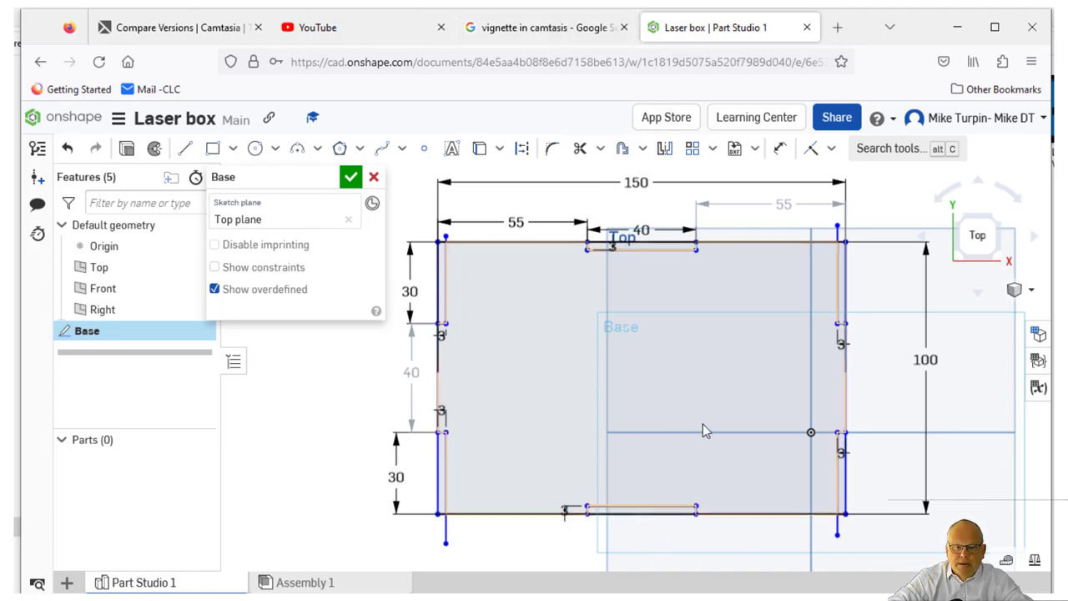
left_click(582, 152)
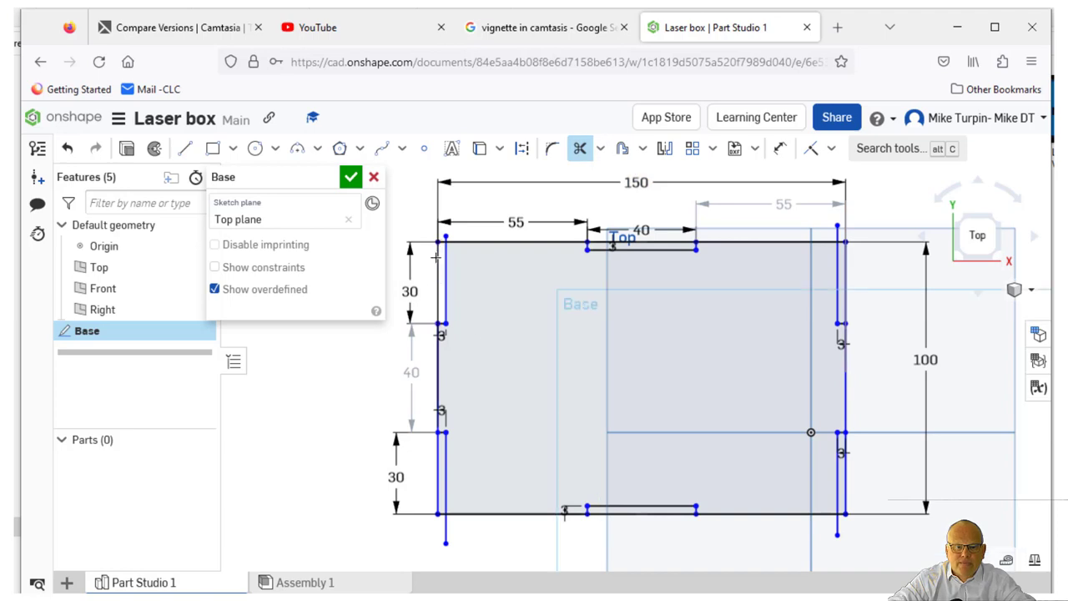
scroll(435, 257, "up", 3)
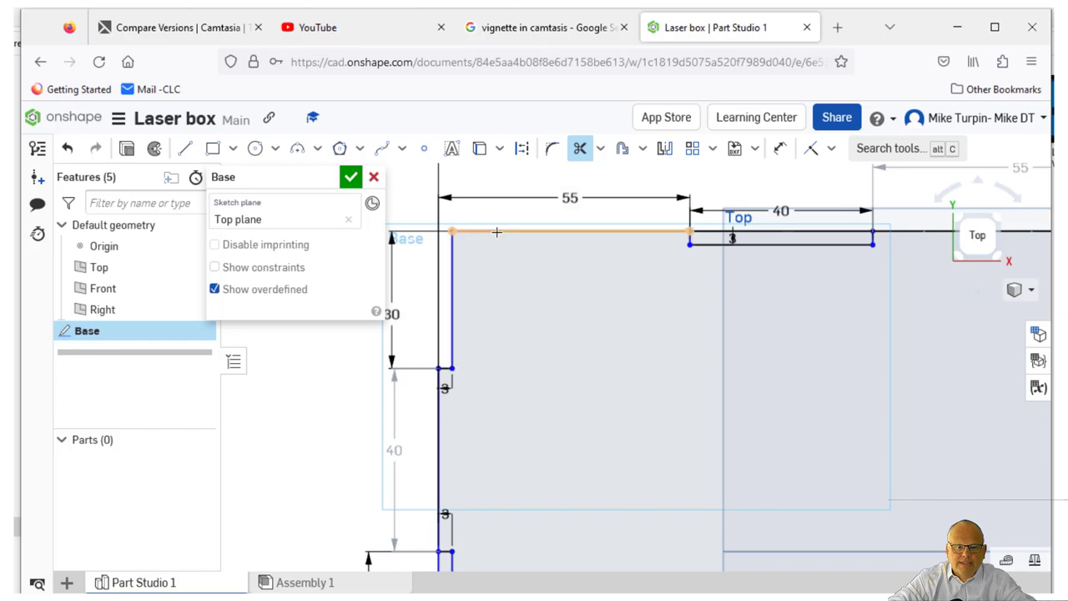
scroll(756, 353, "down", 2)
middle_click_drag(818, 412, 773, 324)
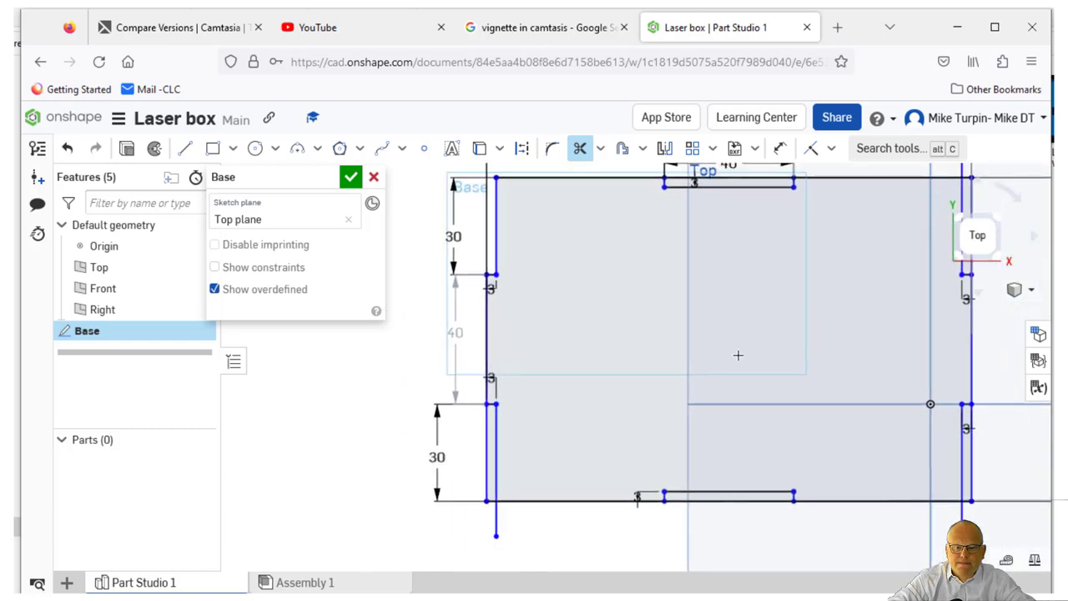
left_click(485, 445)
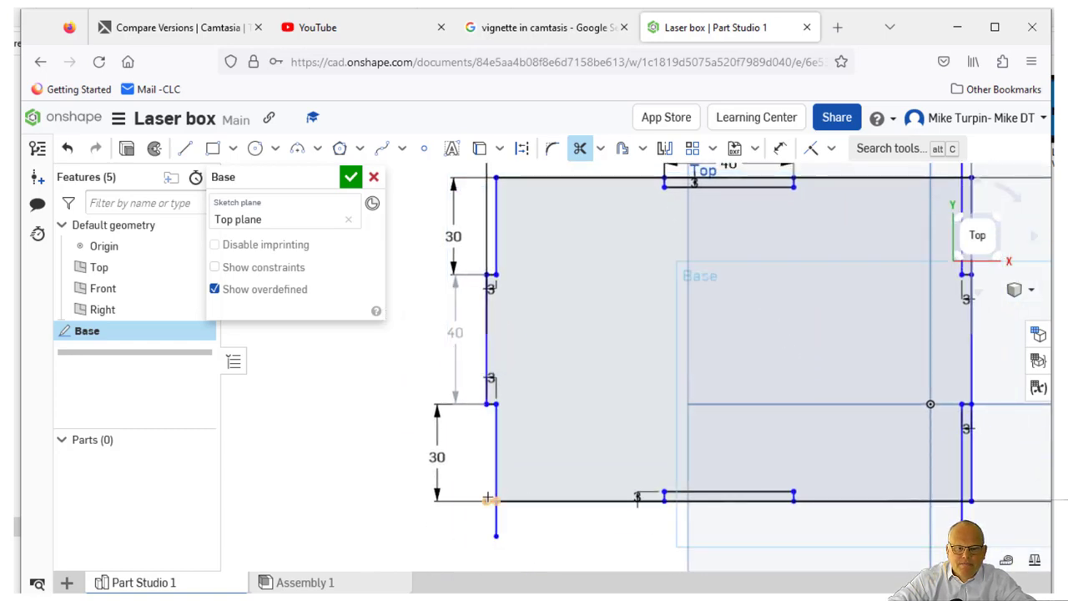
left_click(496, 516)
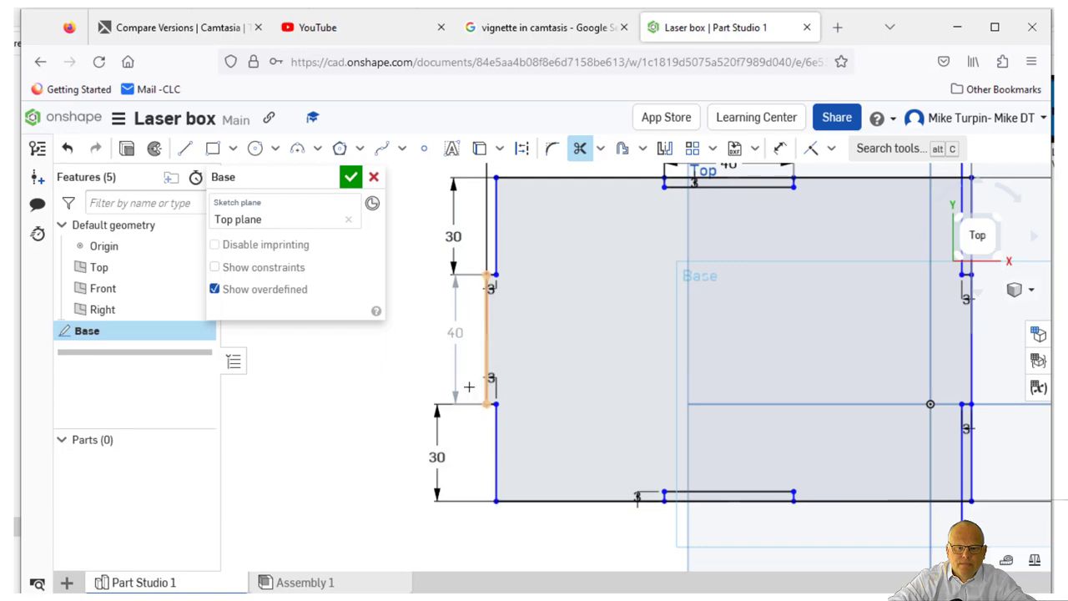
Trim the outer corner segments and overhanging line end at the rectangle's top-right corner
middle_click_drag(889, 478, 741, 506)
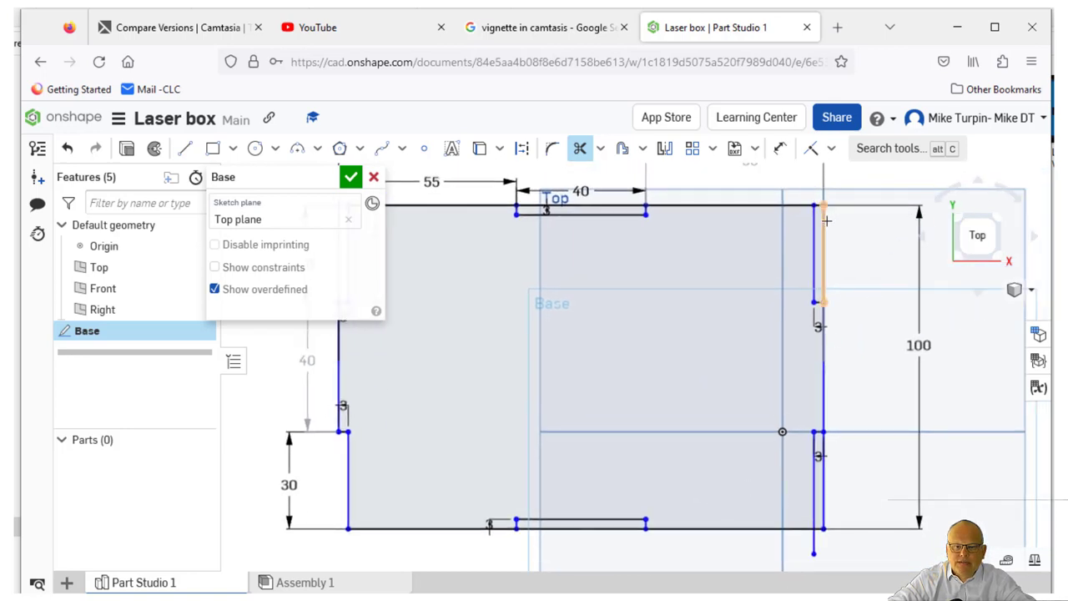
scroll(809, 250, "up", 6)
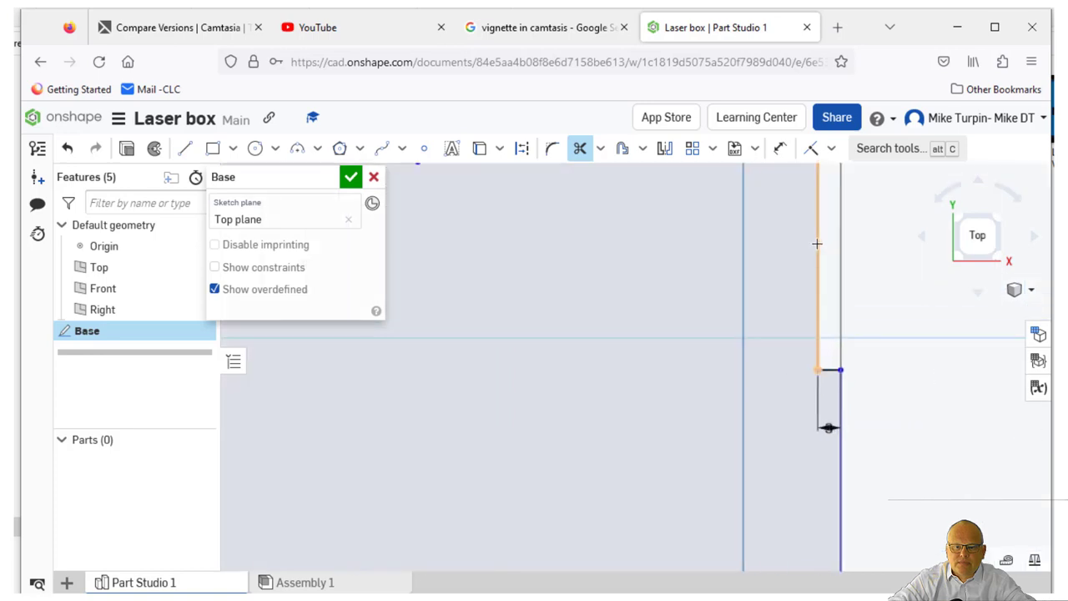
scroll(809, 245, "down", 5)
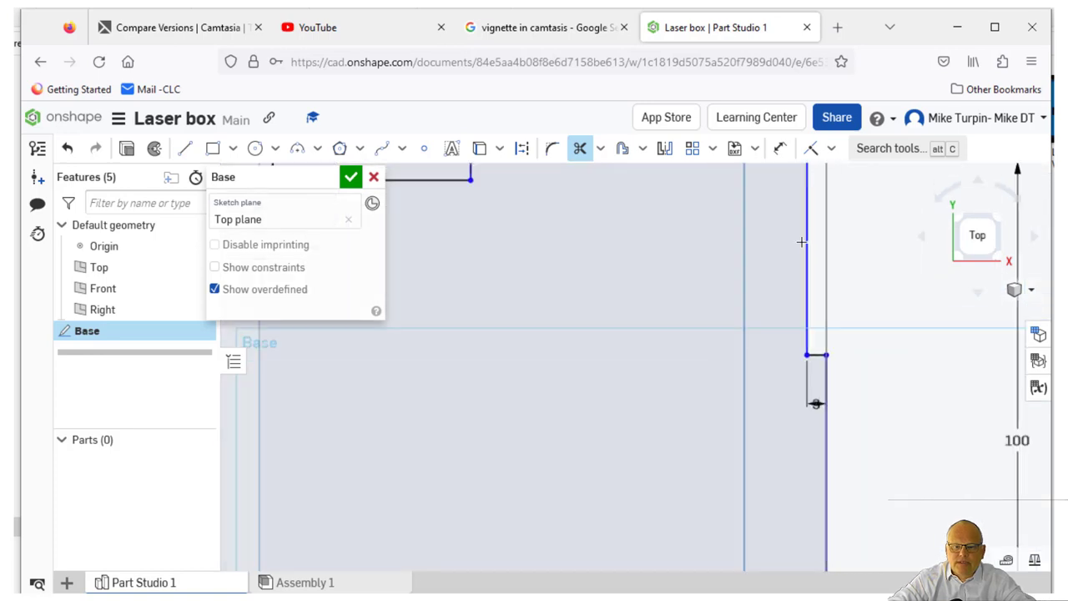
Trim the outer corner segments and overhanging line end at the rectangle's bottom-right corner, and end trimming
middle_click_drag(820, 462, 829, 336)
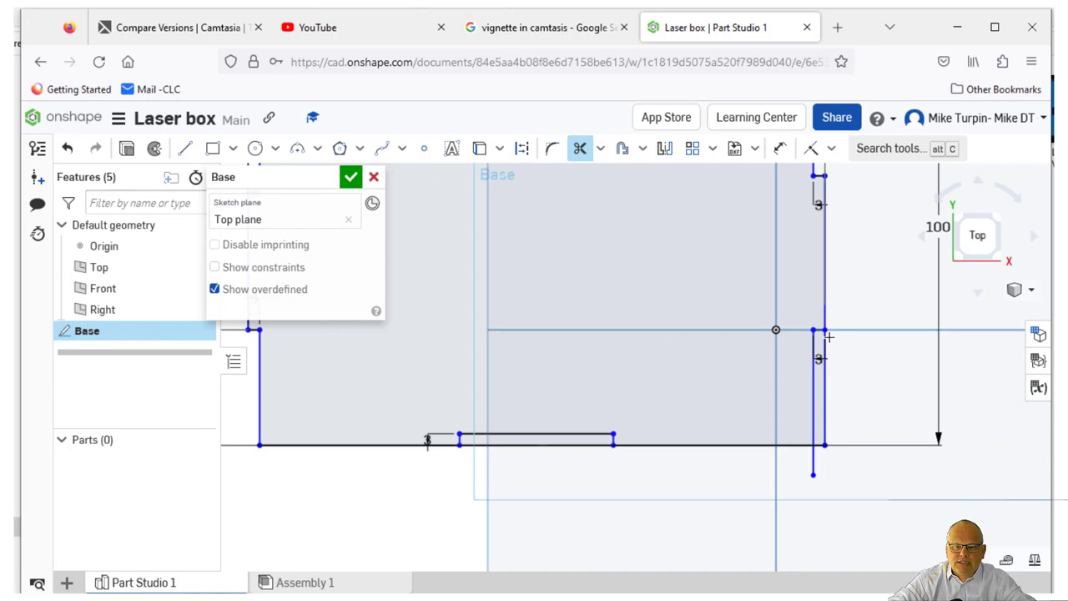
left_click(829, 395)
scroll(826, 445, "up", 3)
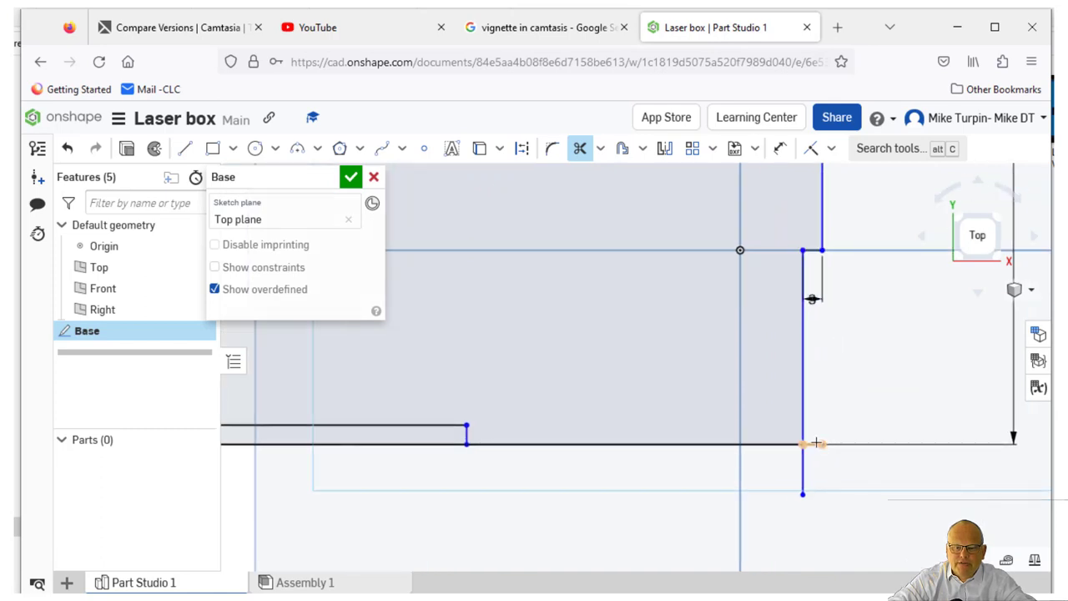
left_click(816, 442)
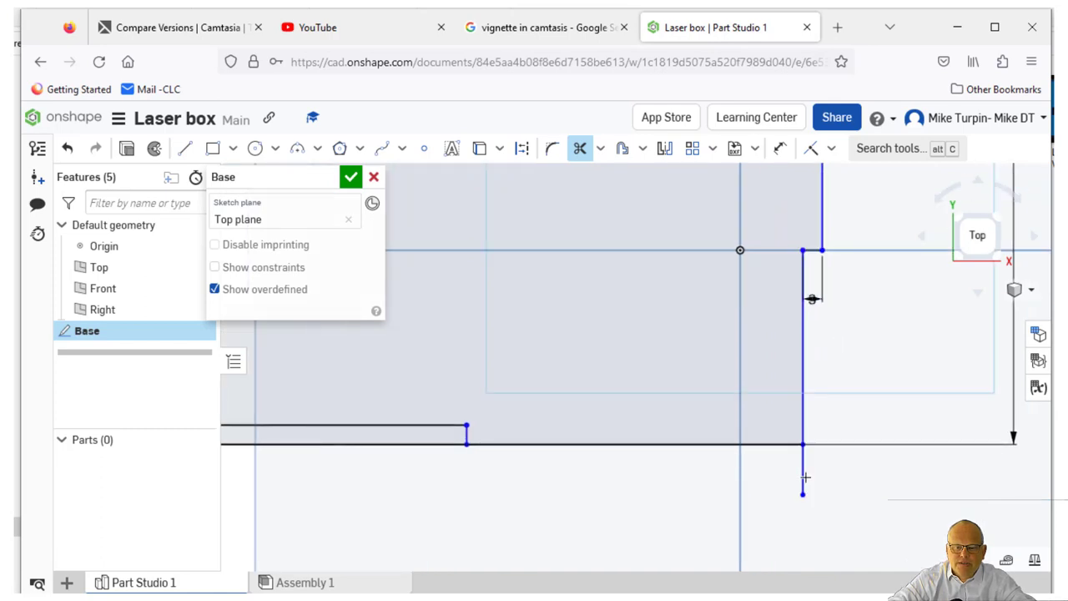
left_click(806, 479)
scroll(862, 460, "down", 5)
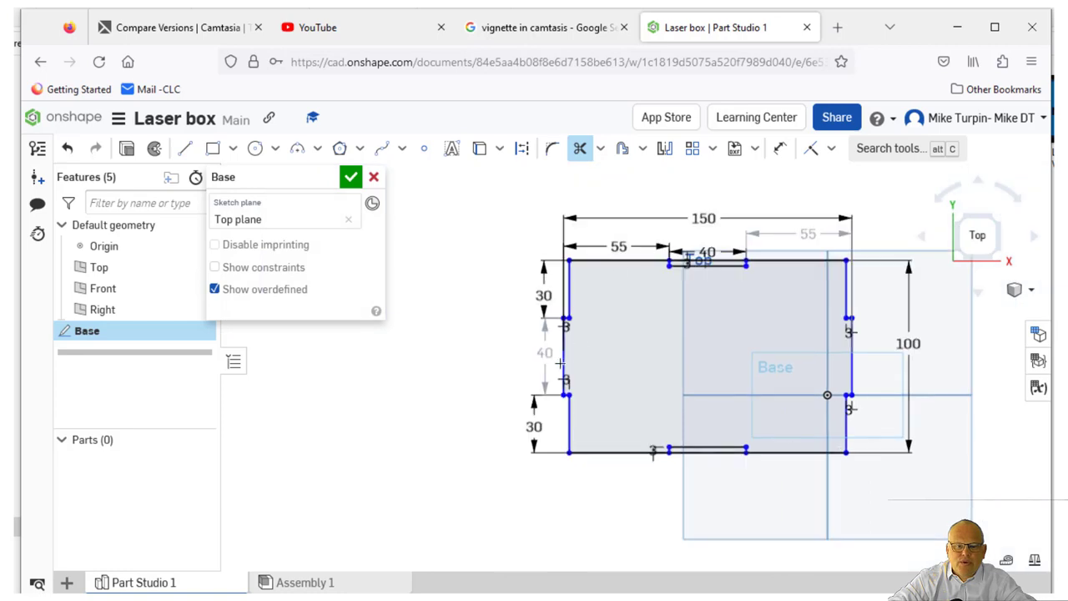
scroll(848, 357, "up", 2)
left_click(845, 359)
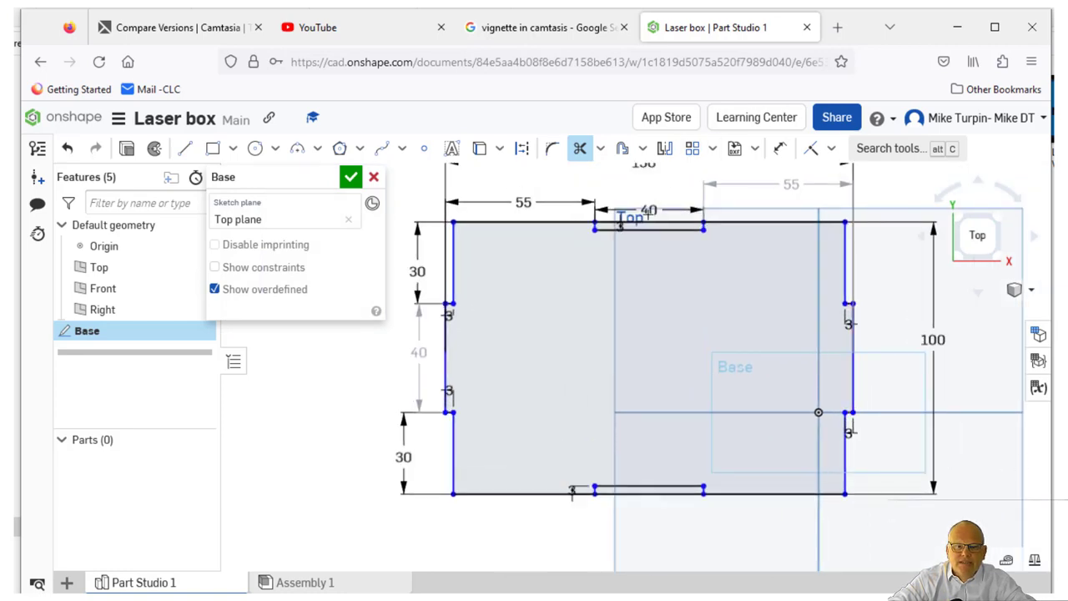
right_click(370, 401)
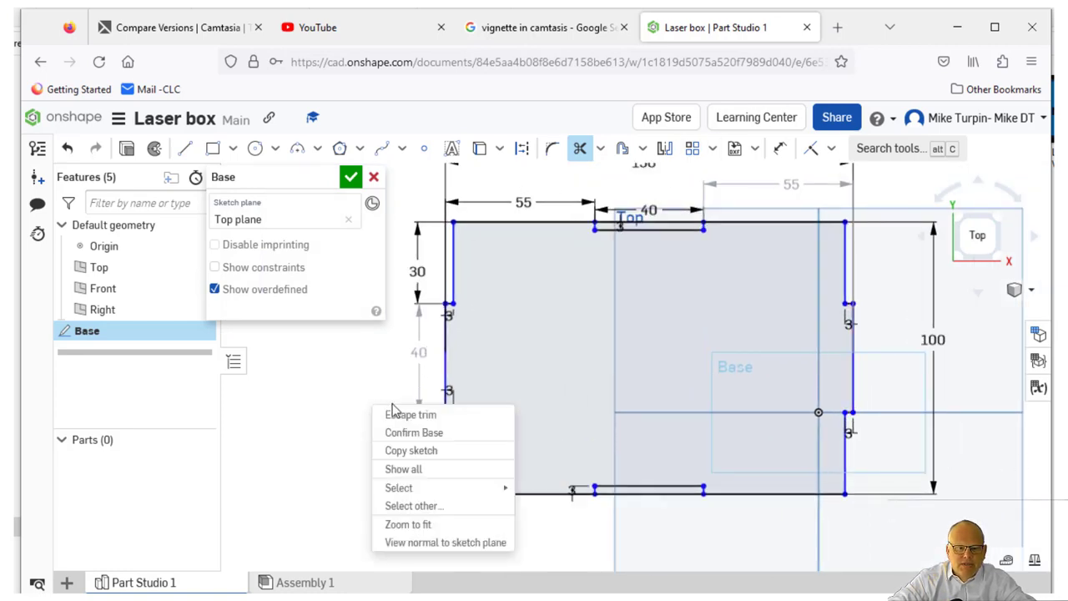
left_click(422, 416)
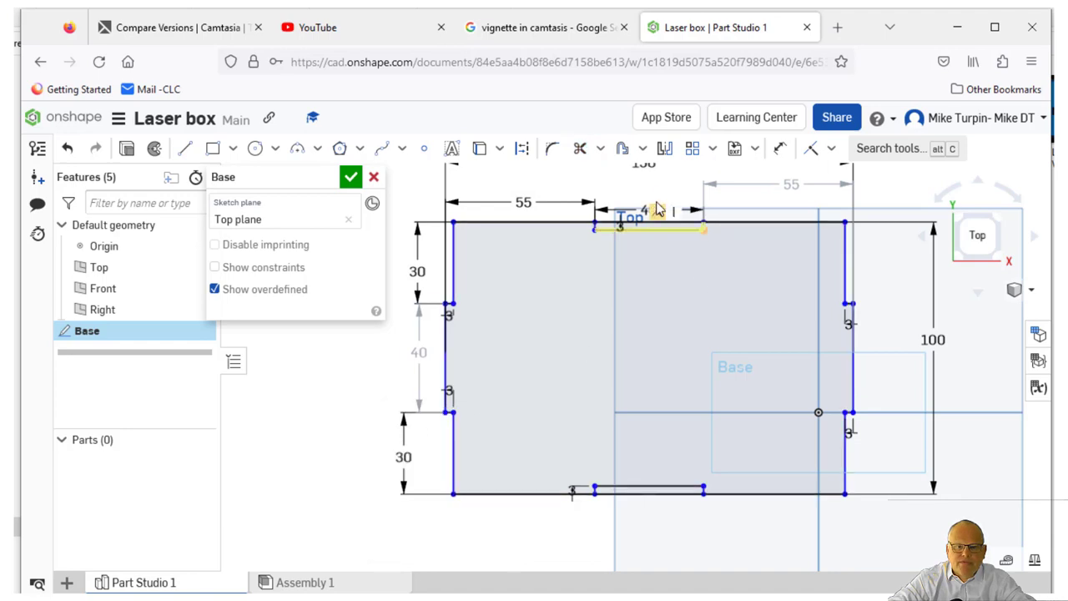
Reposition the top slot's 40 mm and 55 mm dimensions in line above the top edge, and move the 3 mm notch dimensions clear of the outline
left_click_drag(647, 209, 641, 191)
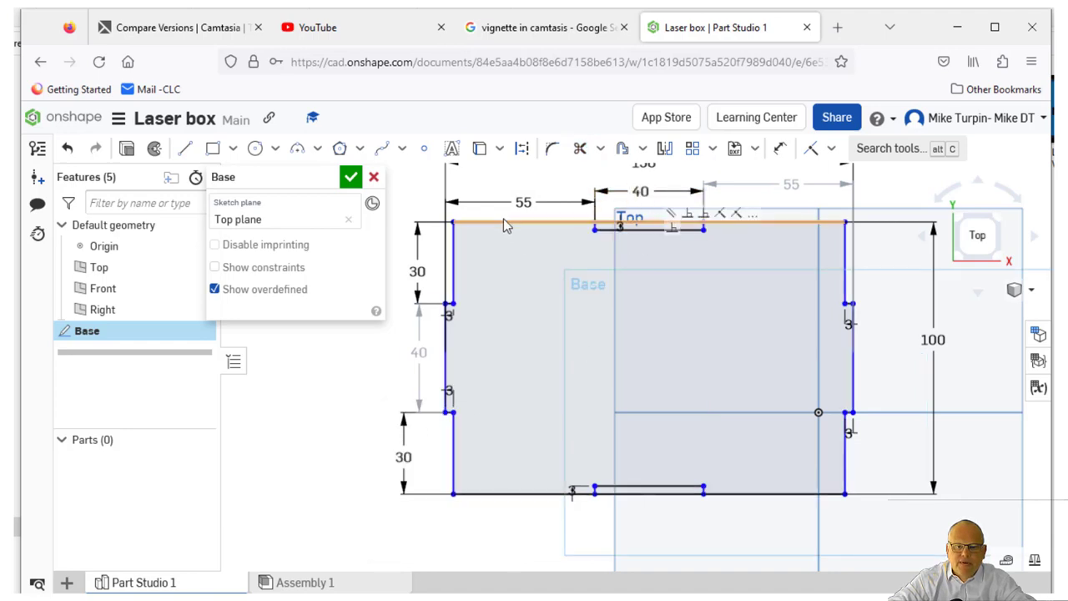
left_click_drag(523, 202, 518, 191)
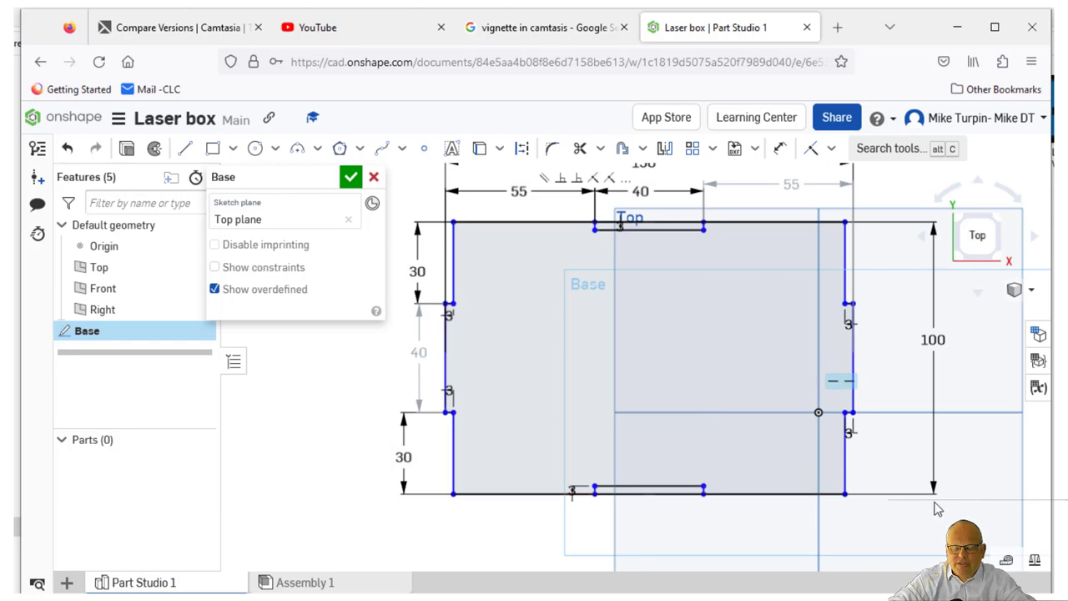
scroll(910, 441, "up", 3)
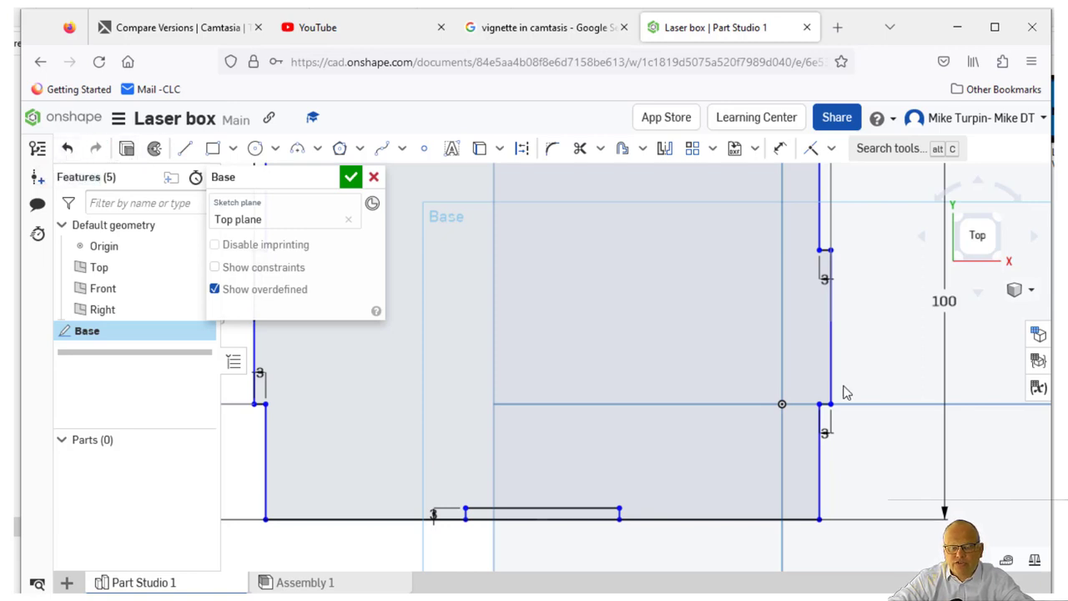
scroll(887, 386, "down", 3)
scroll(670, 317, "up", 1)
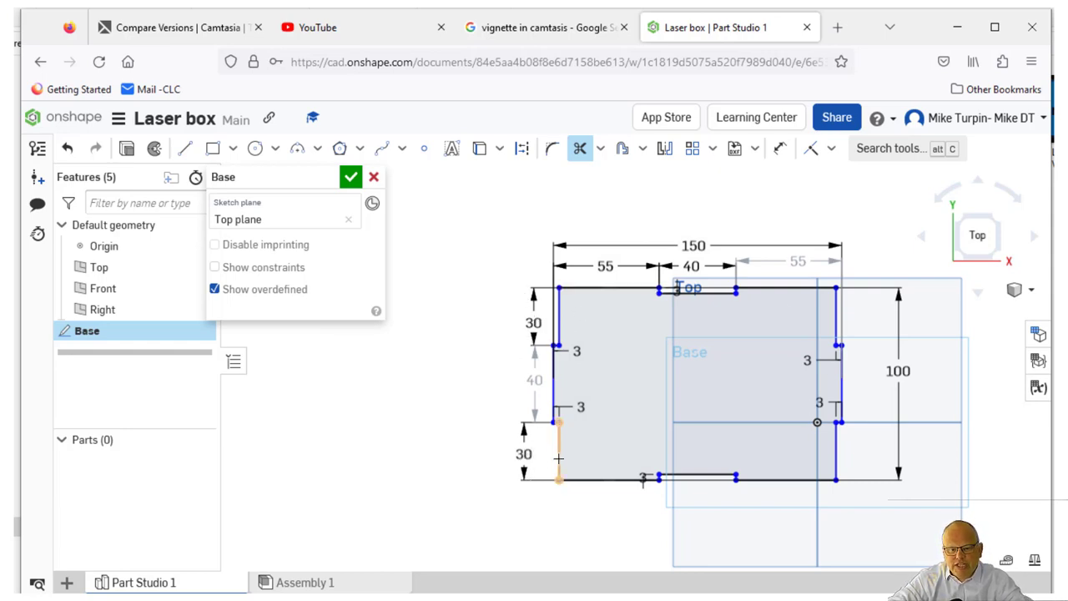
Trim the outer edge segments across the top and bottom slot openings, and end trimming
scroll(765, 330, "up", 3)
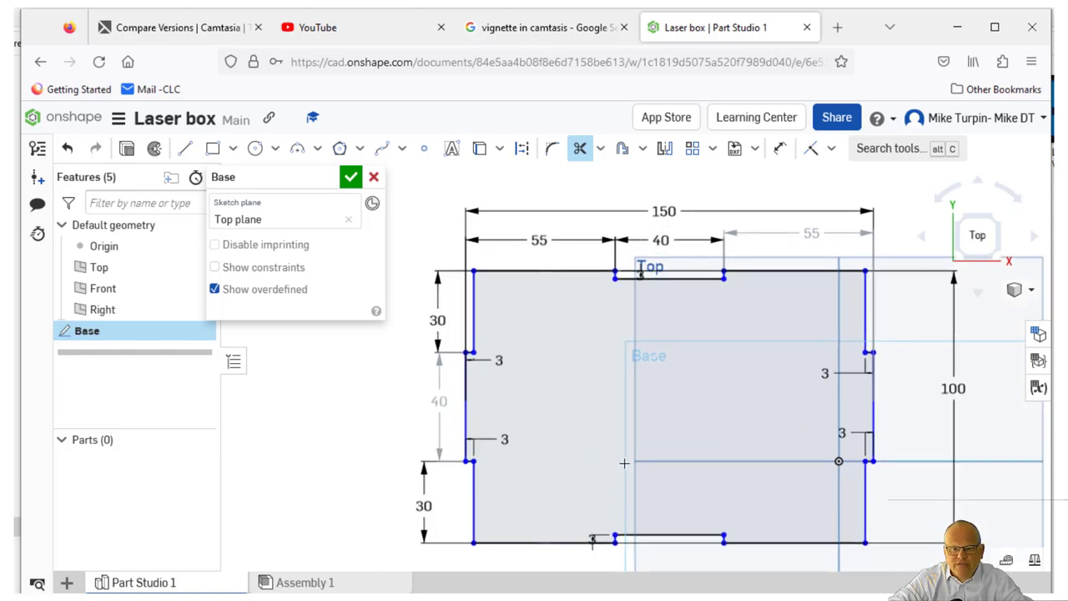
right_click(373, 432)
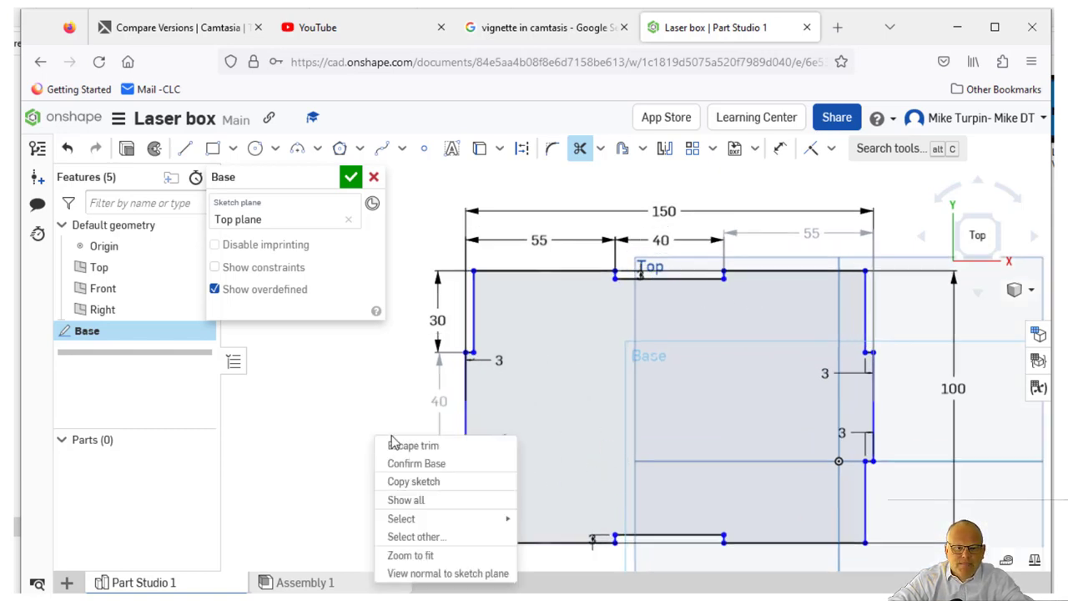
left_click(401, 443)
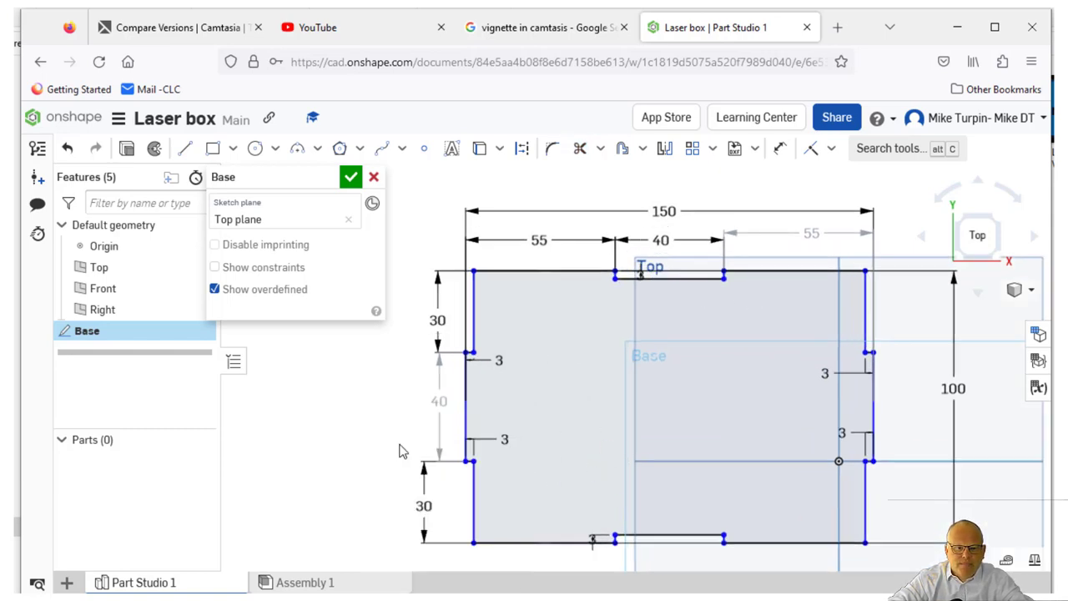
Set the height of the bottom-left corner notch to 25 mm
double_click(420, 507)
type("25")
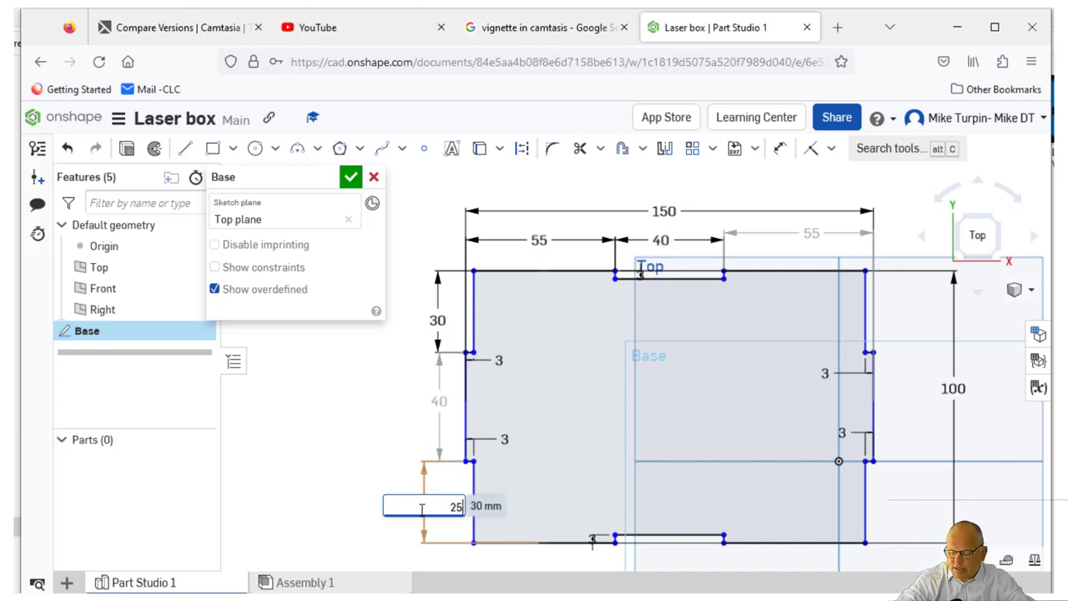
key("Return")
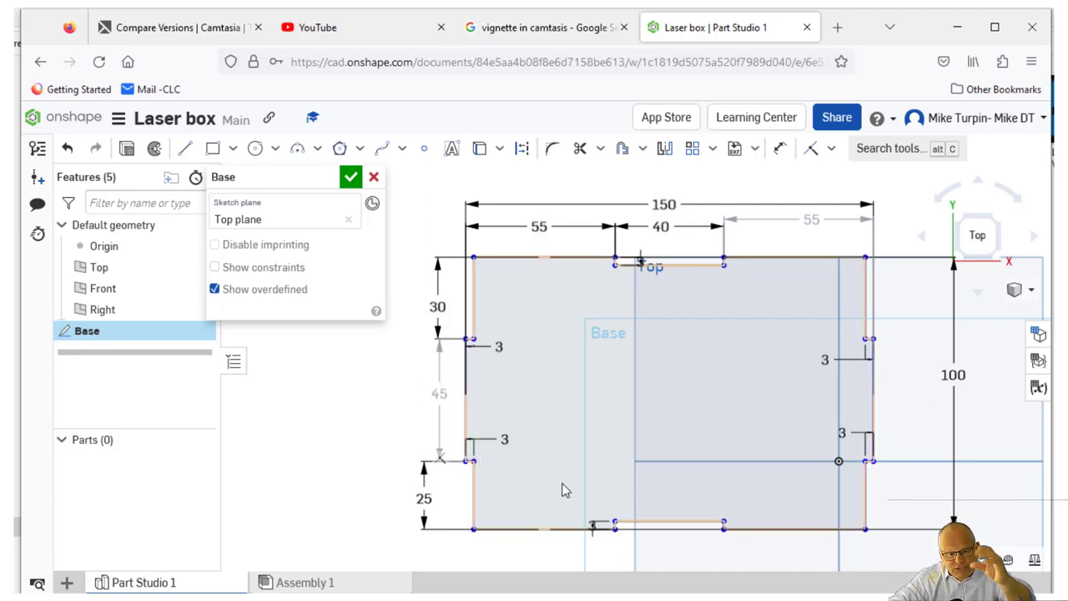
Try a height of 35 mm for the bottom-left corner notch
double_click(424, 499)
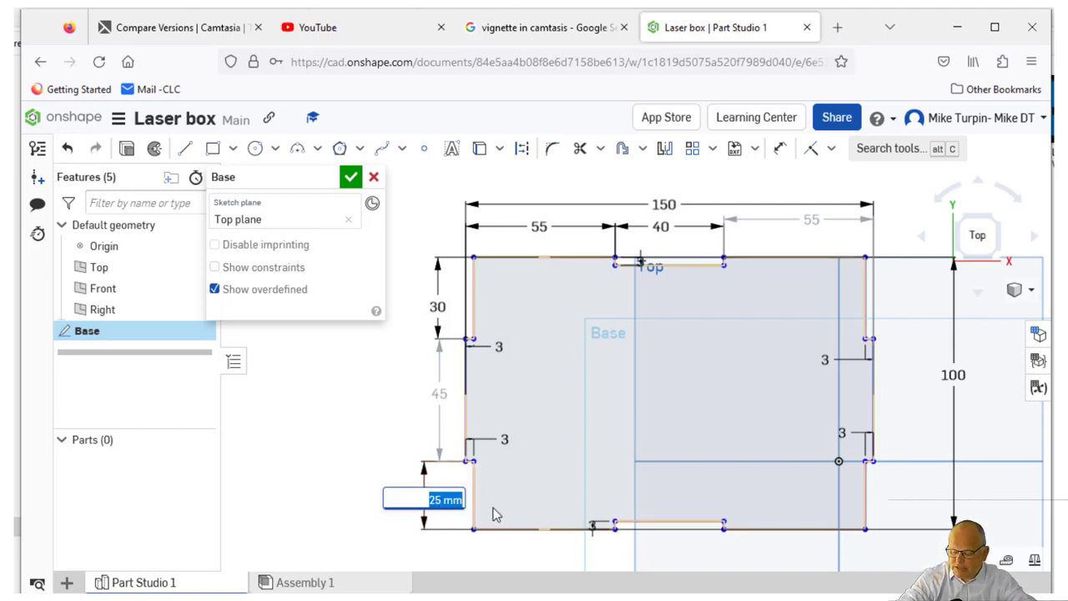
type("35")
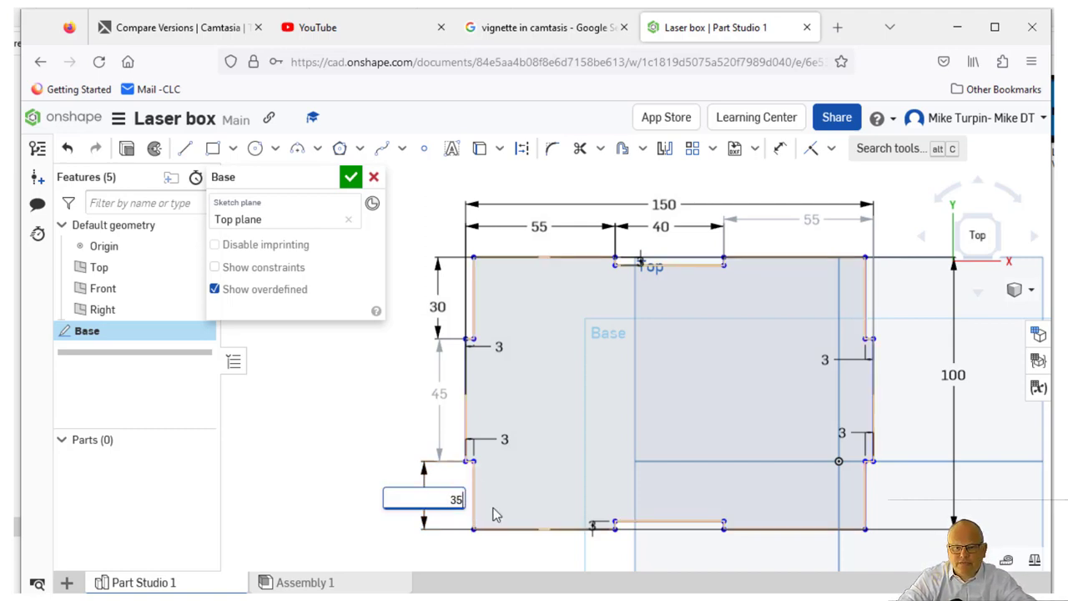
key("Return")
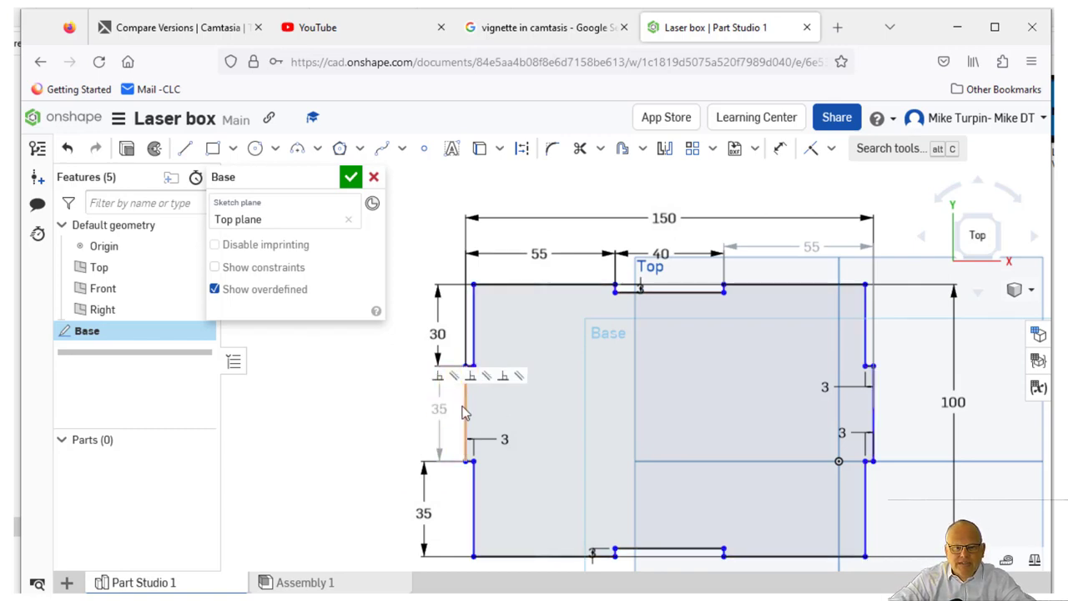
Set the bottom-left corner notch's height to 30 mm and finish the Base sketch
double_click(426, 513)
type("30")
key("Return")
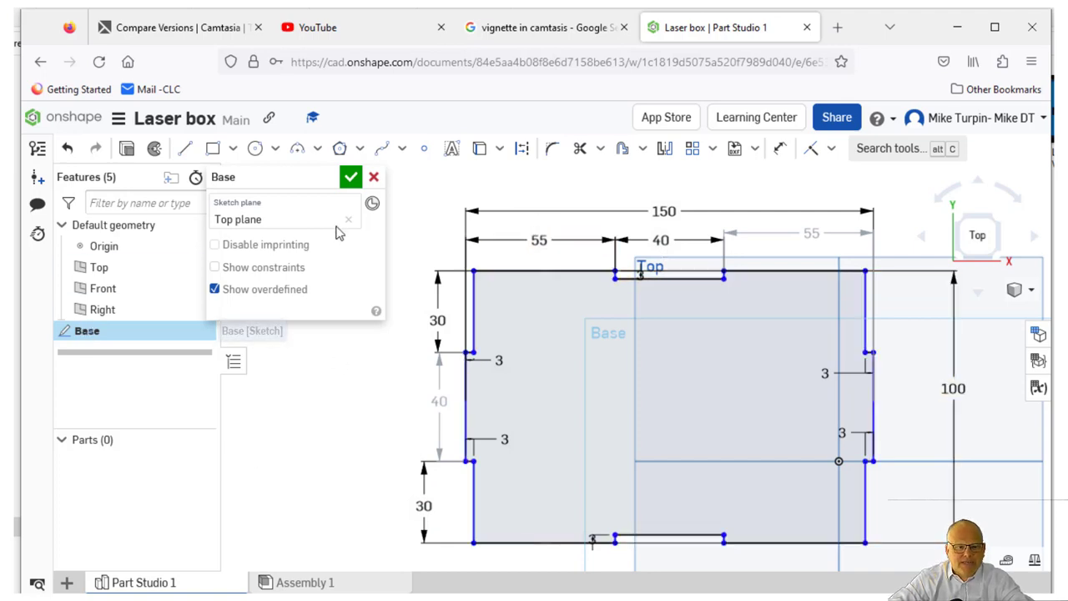
left_click(351, 177)
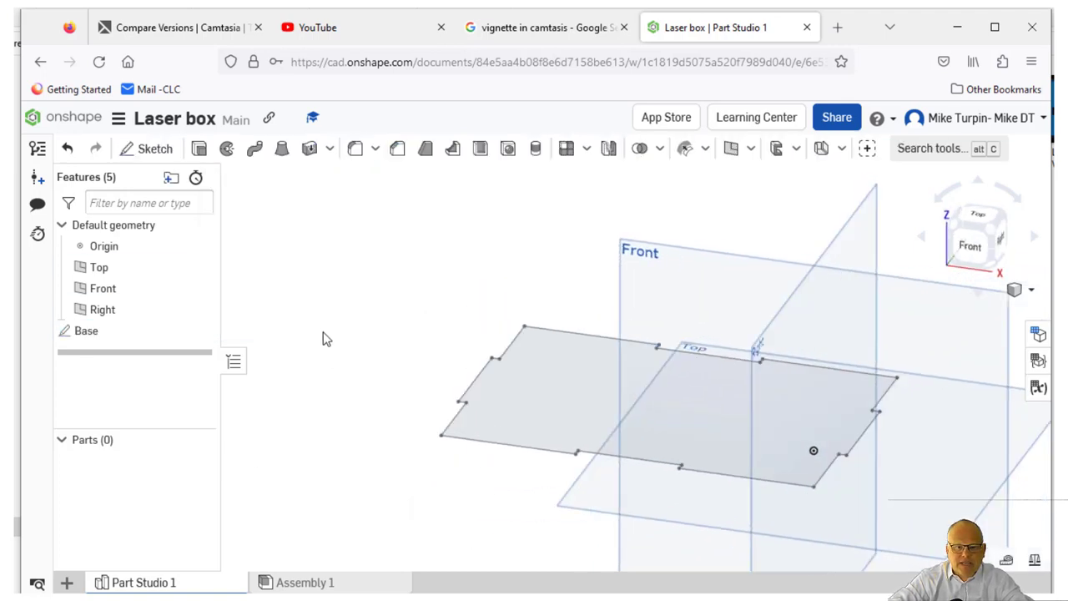
Hide the default Top, Front and Right planes so only the Base sketch and origin remain in view
left_click(200, 267)
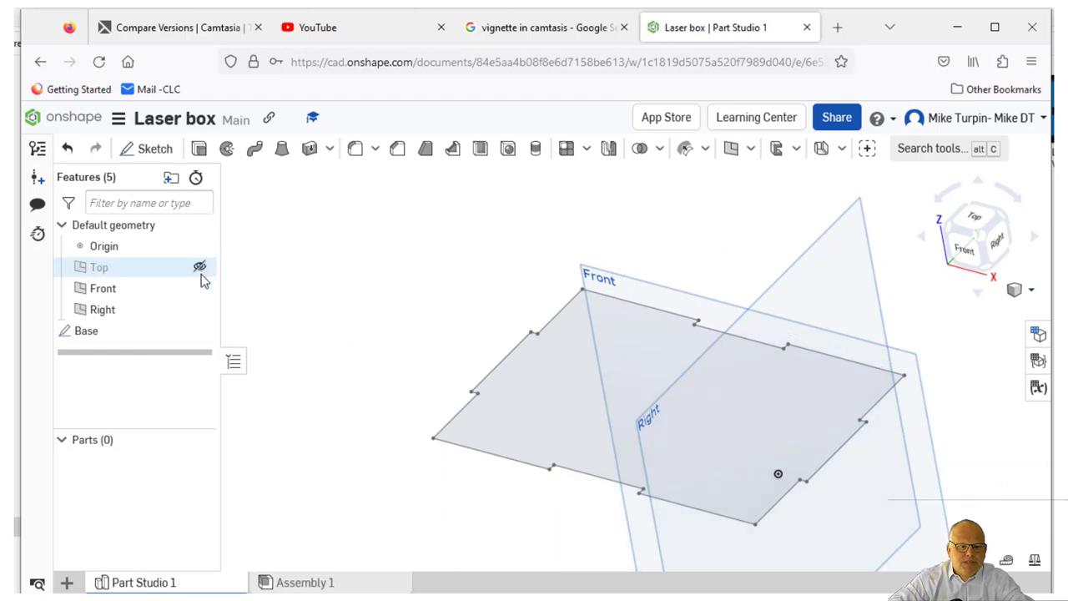
left_click(200, 287)
left_click(200, 310)
right_click_drag(302, 341, 382, 339)
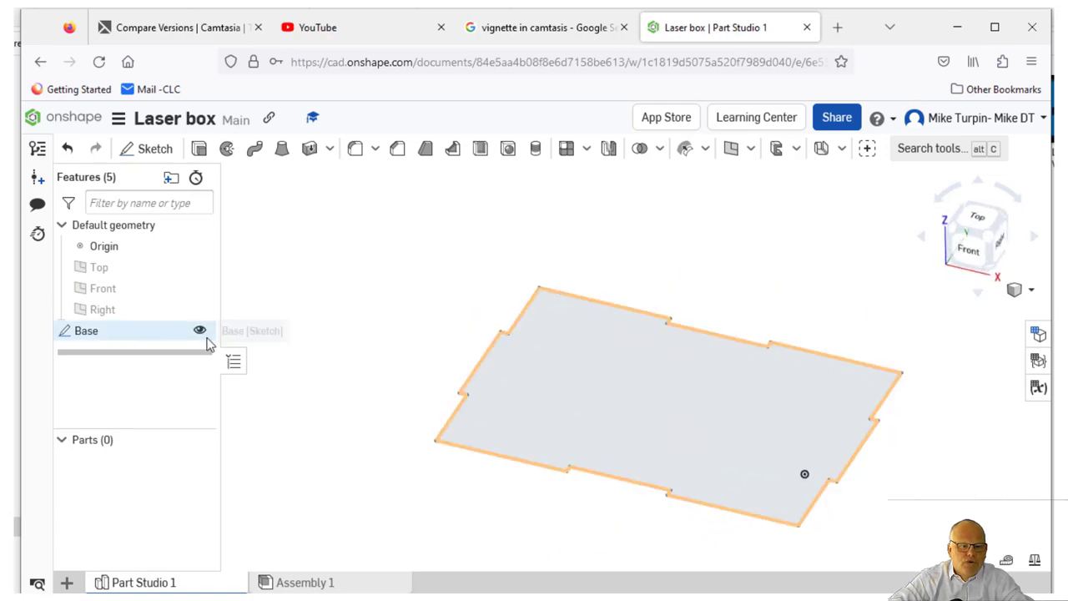
Reopen the Base sketch for editing and close it again
right_click(113, 340)
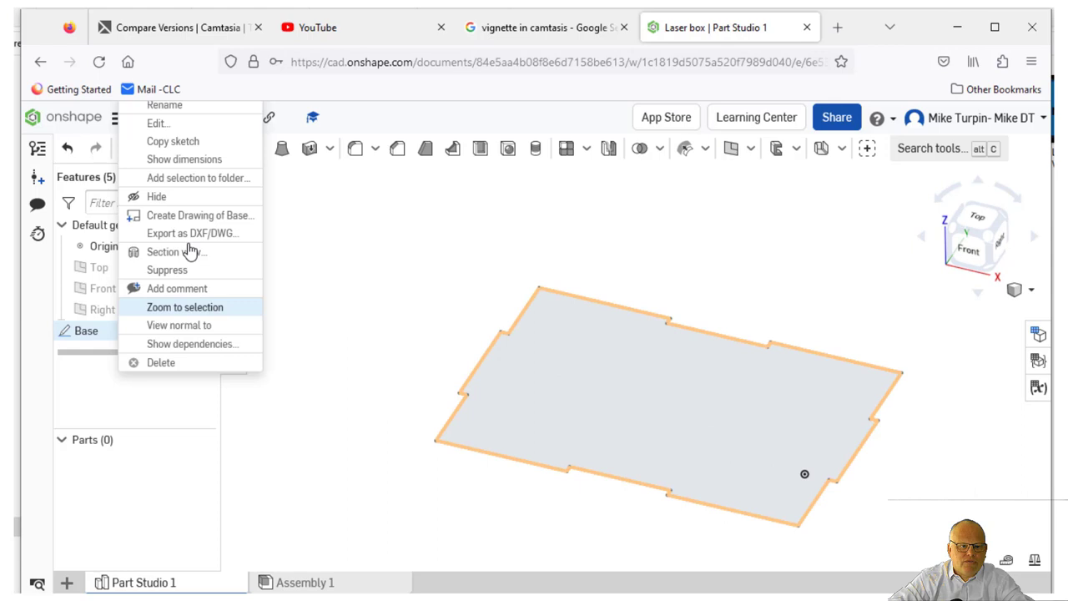
left_click(187, 132)
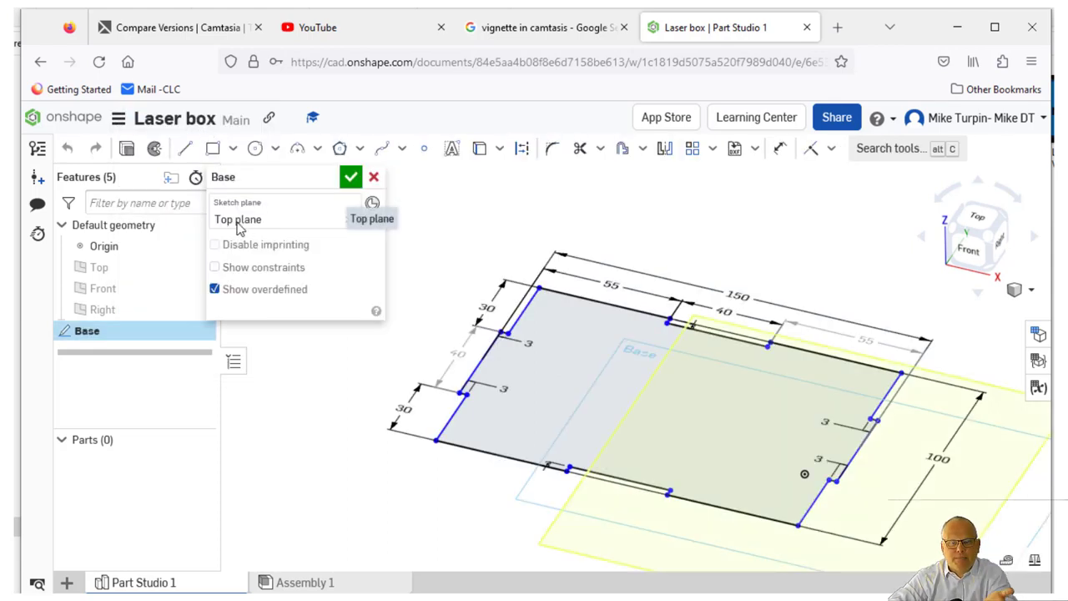
left_click(350, 177)
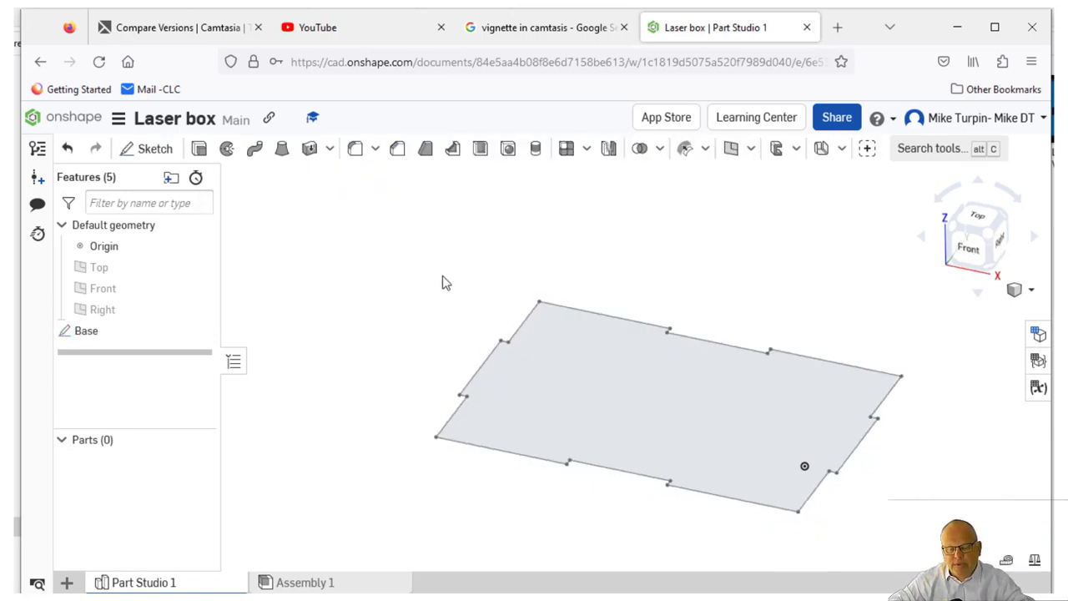
Extrude the Base sketch face as a new solid with a blind depth of 3 mm
left_click(198, 150)
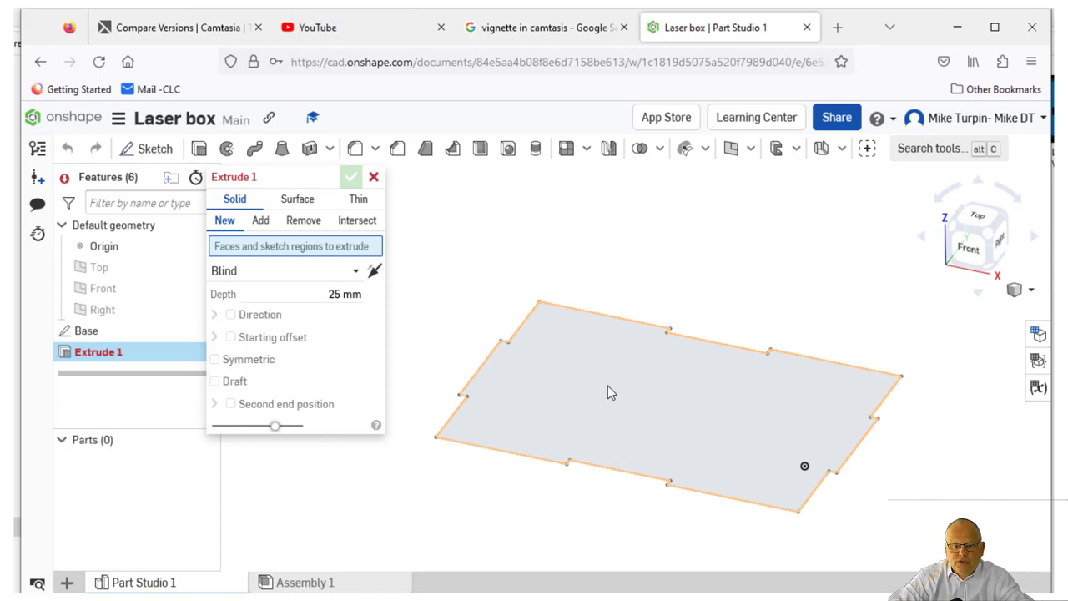
left_click(558, 387)
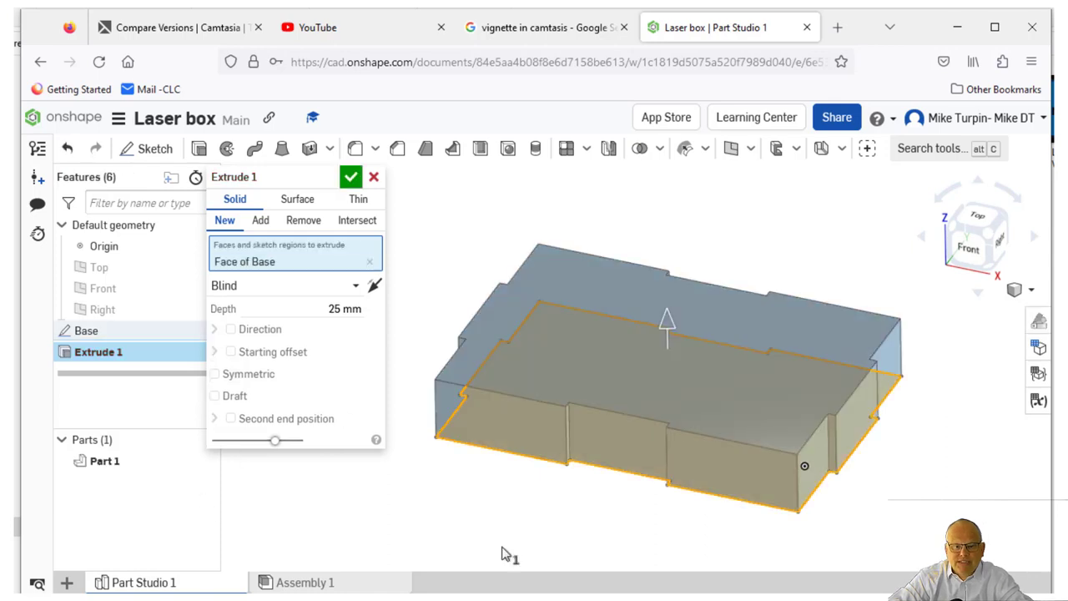
left_click_drag(667, 323, 667, 370)
left_click(329, 308)
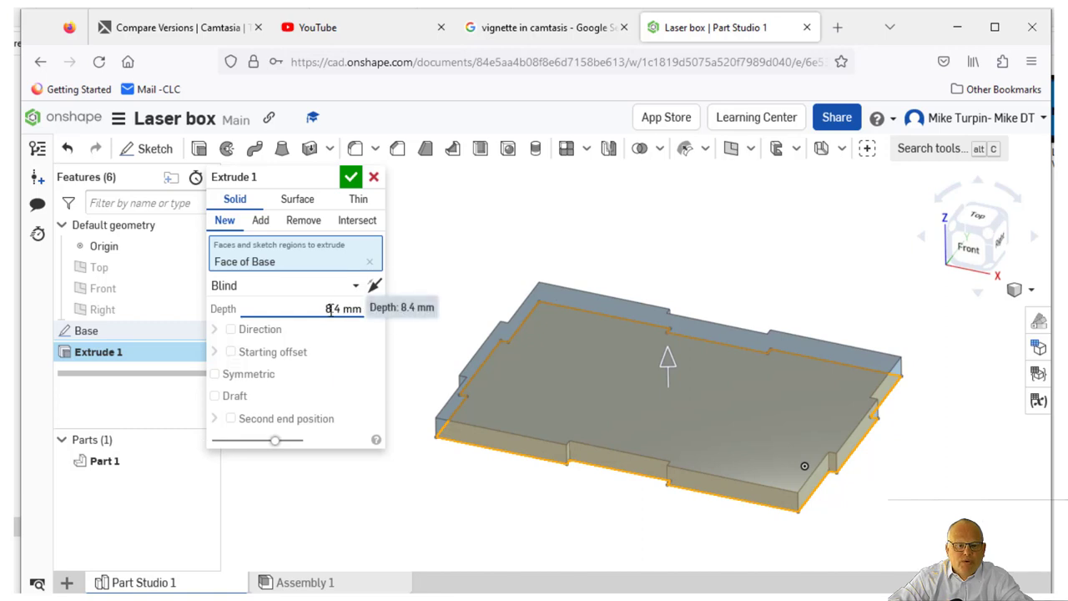
double_click(329, 308)
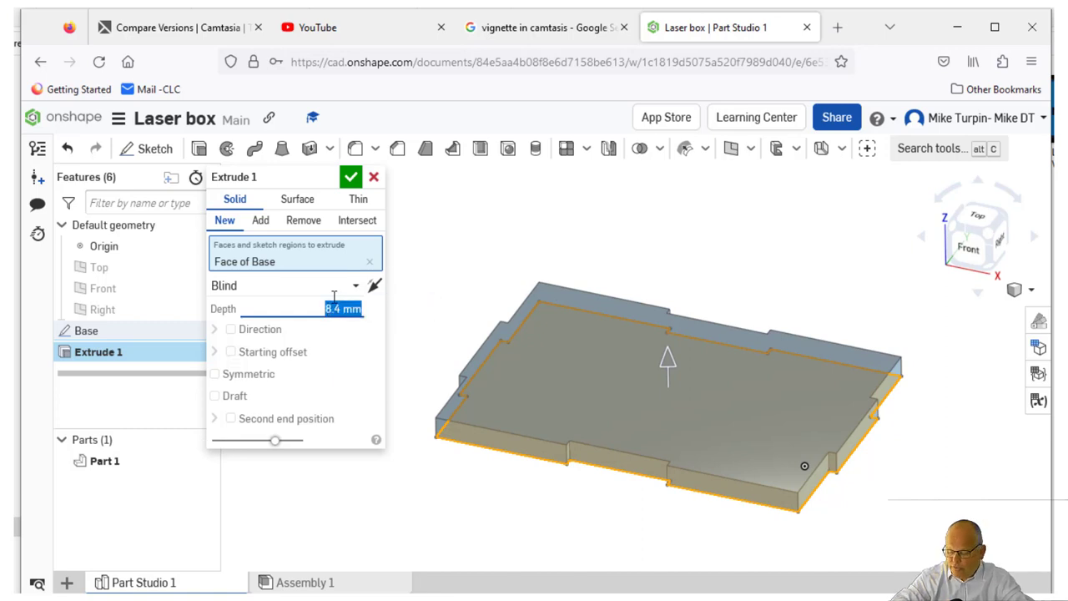
type("3")
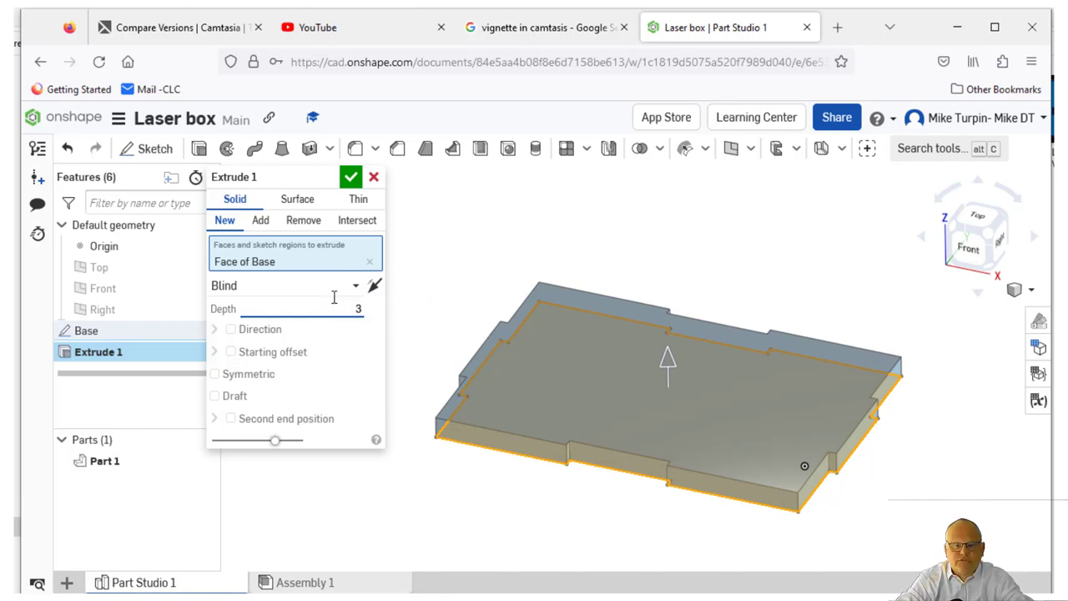
key("Return")
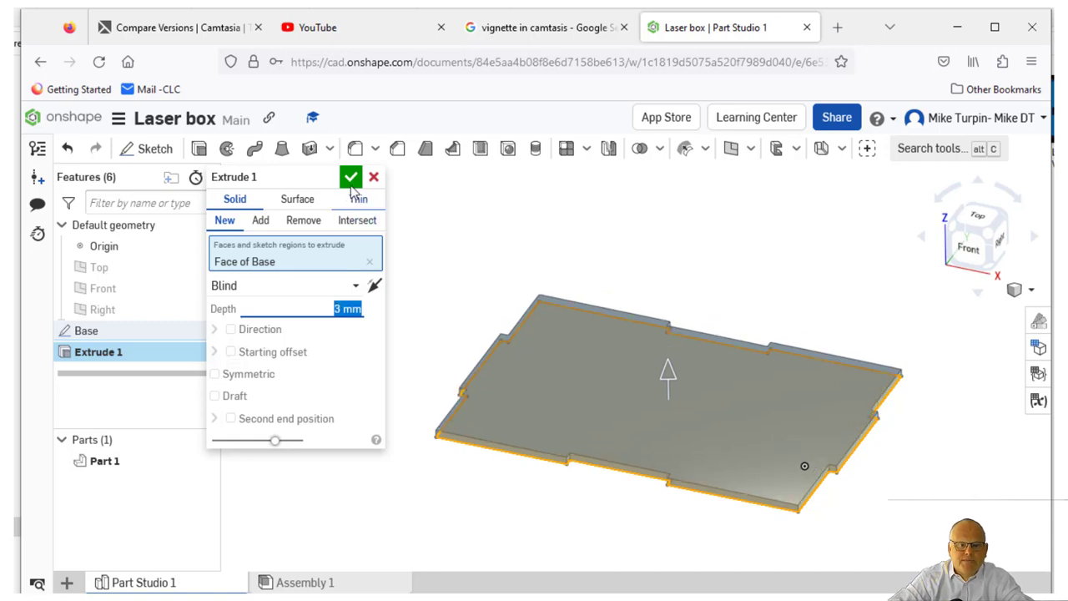
left_click(344, 180)
right_click_drag(337, 312, 381, 276)
scroll(369, 279, "up", 2)
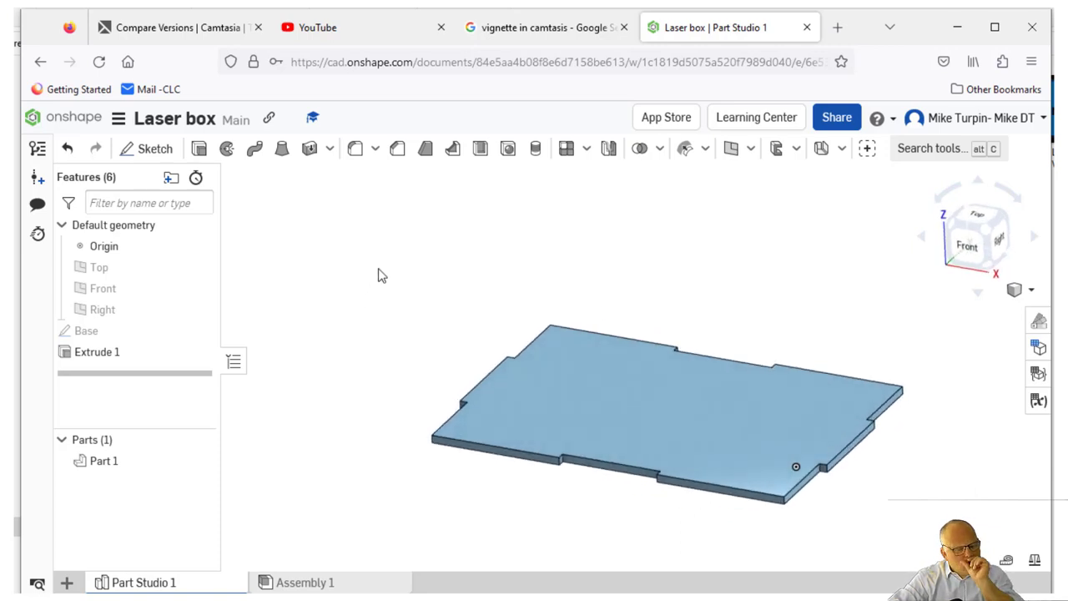
right_click_drag(393, 286, 395, 329)
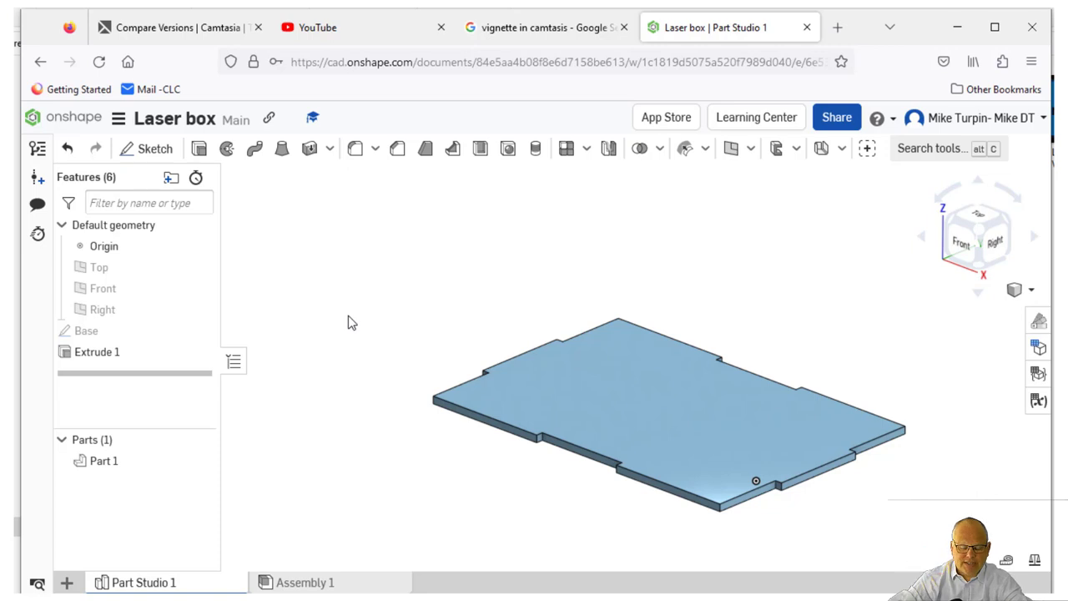
left_click(147, 151)
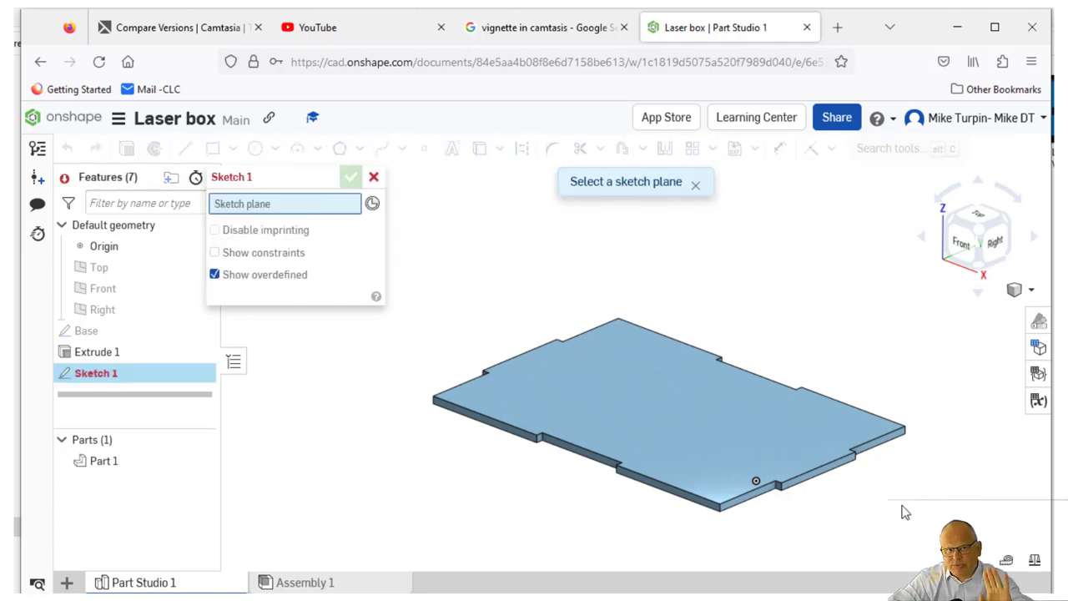
scroll(877, 515, "up", 2)
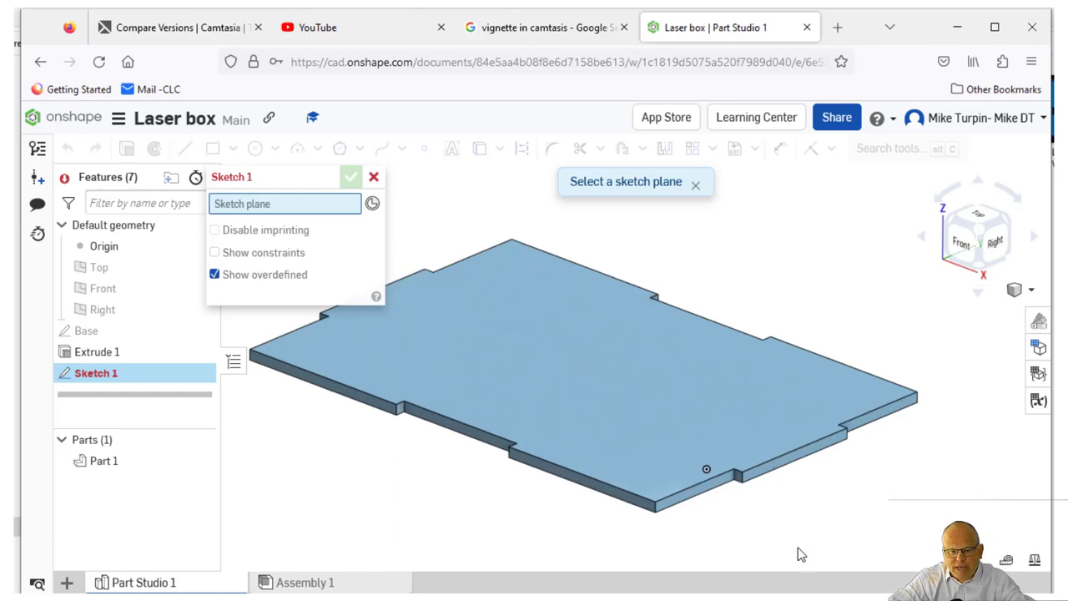
left_click(707, 494)
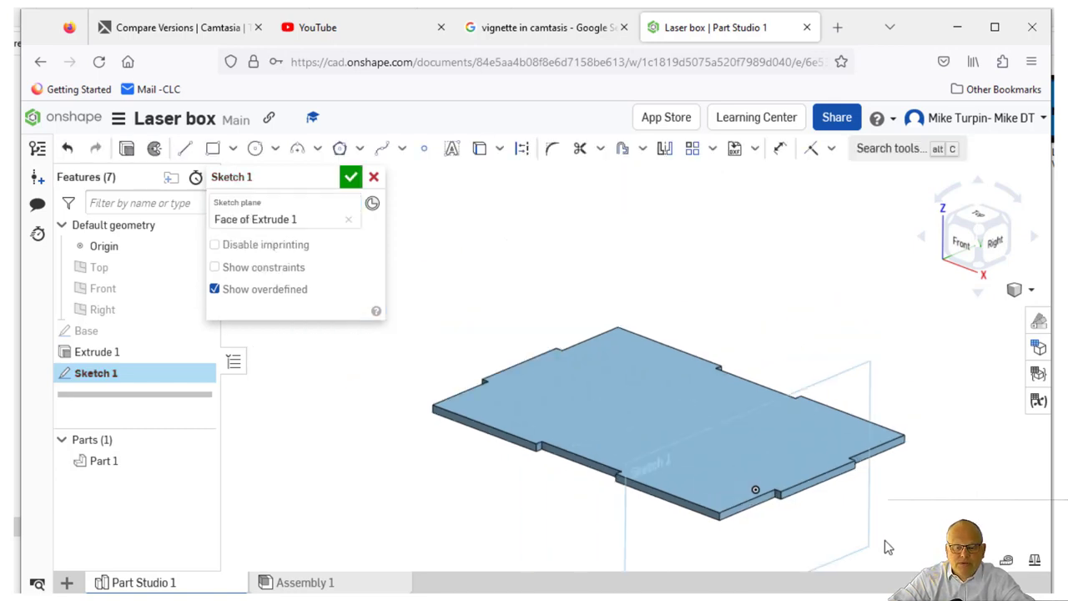
key("n")
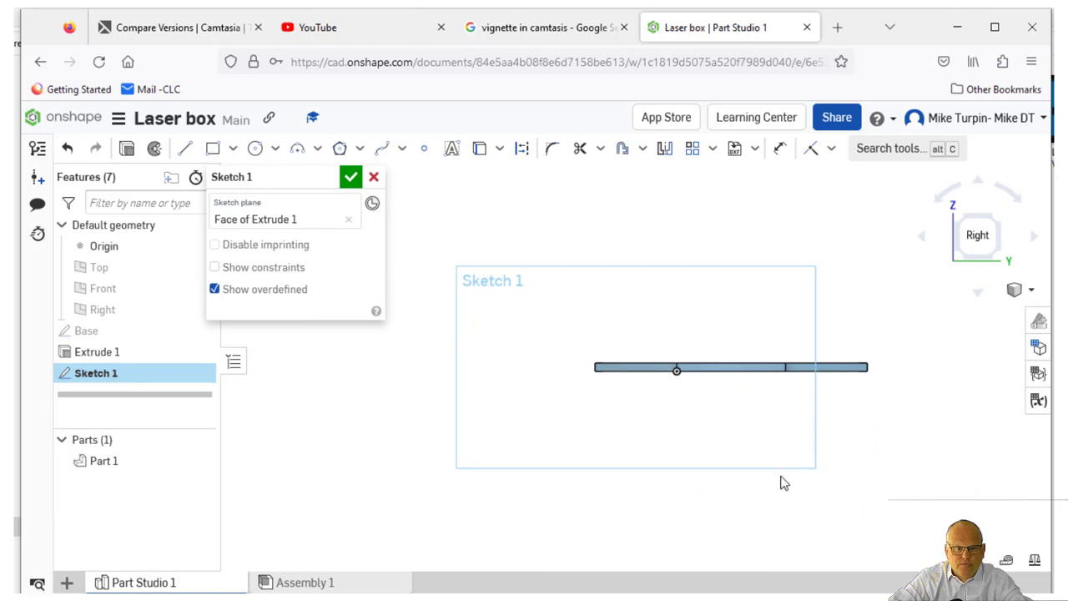
left_click(374, 177)
Start a sketch on the narrow end face at the base plate's front-right corner and view it square-on
right_click_drag(409, 332, 394, 375)
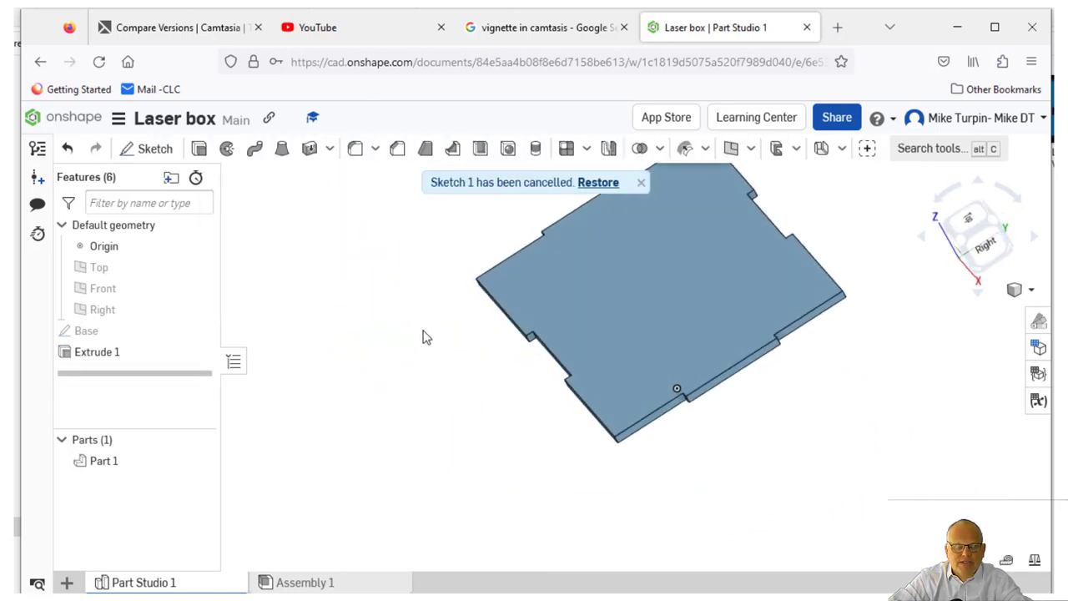
right_click_drag(422, 337, 405, 401)
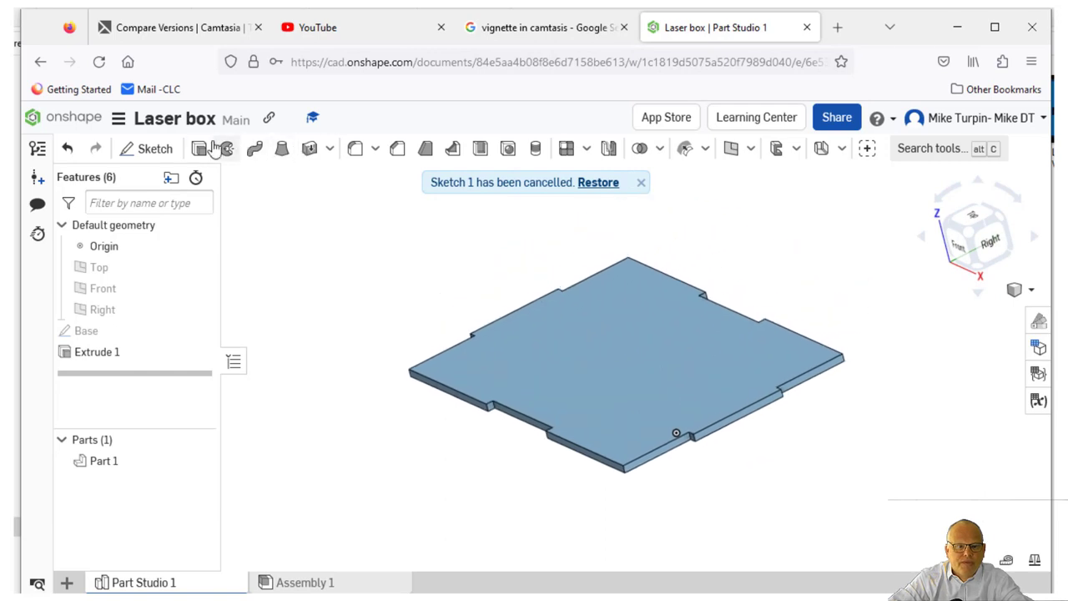
left_click(155, 147)
scroll(774, 506, "up", 4)
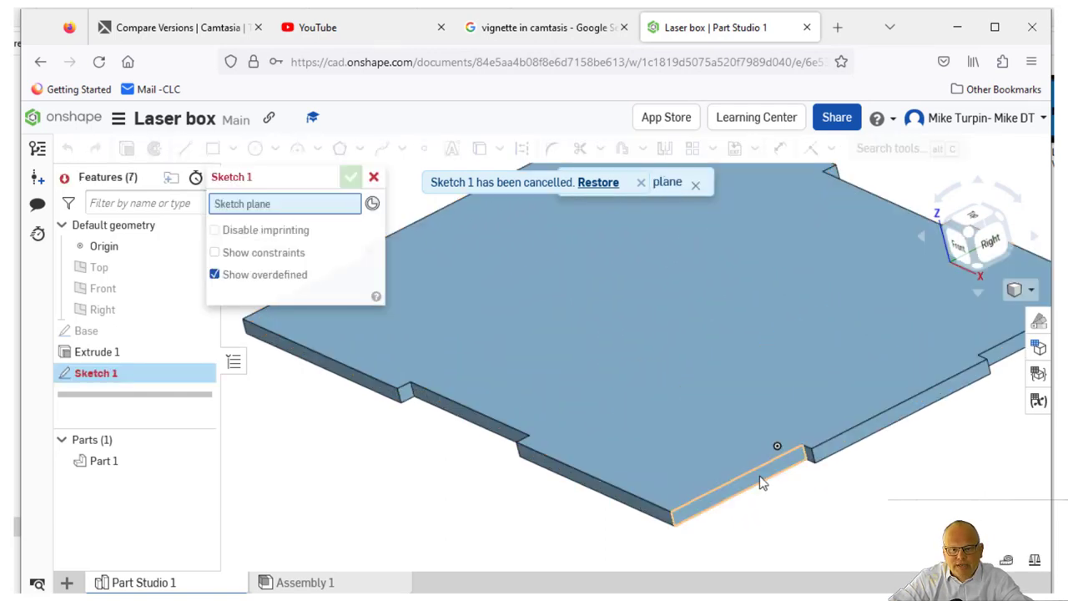
left_click(759, 482)
key("n")
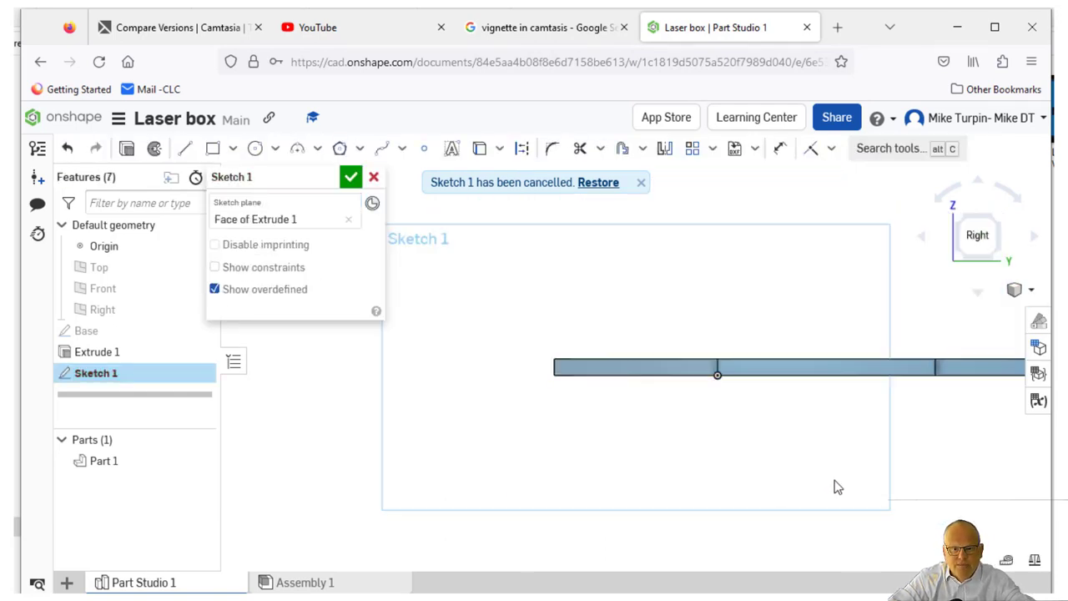
Draw a 75 mm vertical line upward from the lower corner at the front end of the base plate's edge
scroll(834, 481, "down", 3)
middle_click_drag(877, 473, 748, 463)
scroll(724, 444, "up", 4)
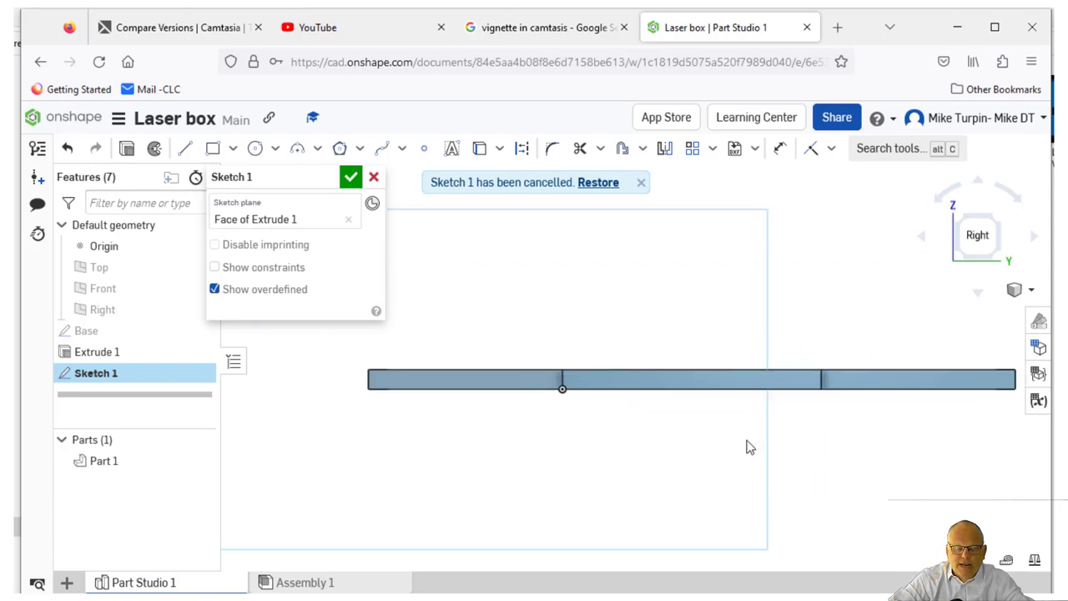
middle_click_drag(831, 469, 827, 499)
scroll(827, 498, "down", 3)
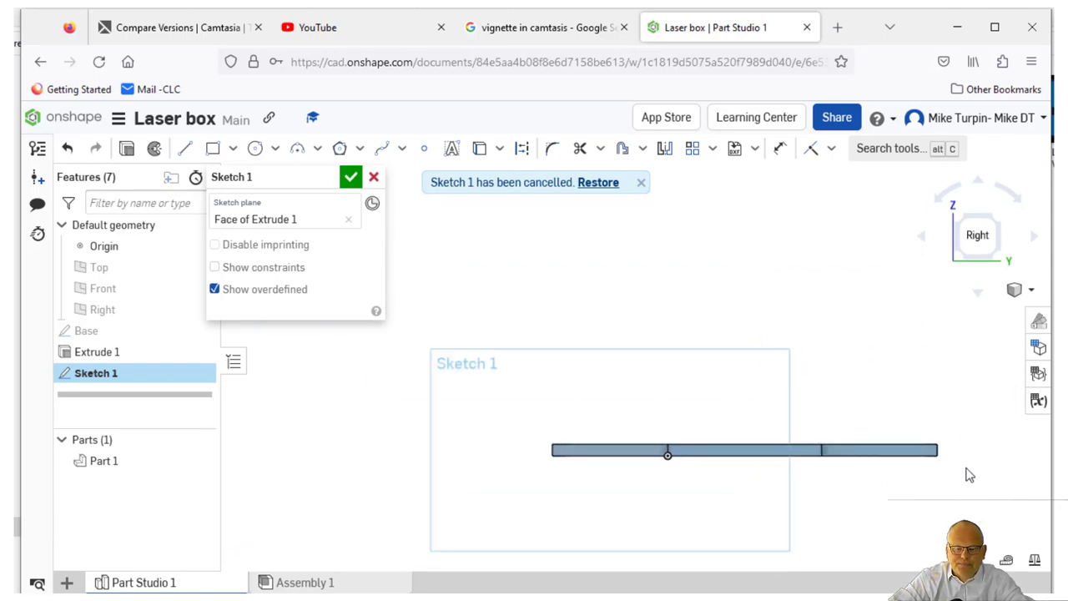
left_click(184, 153)
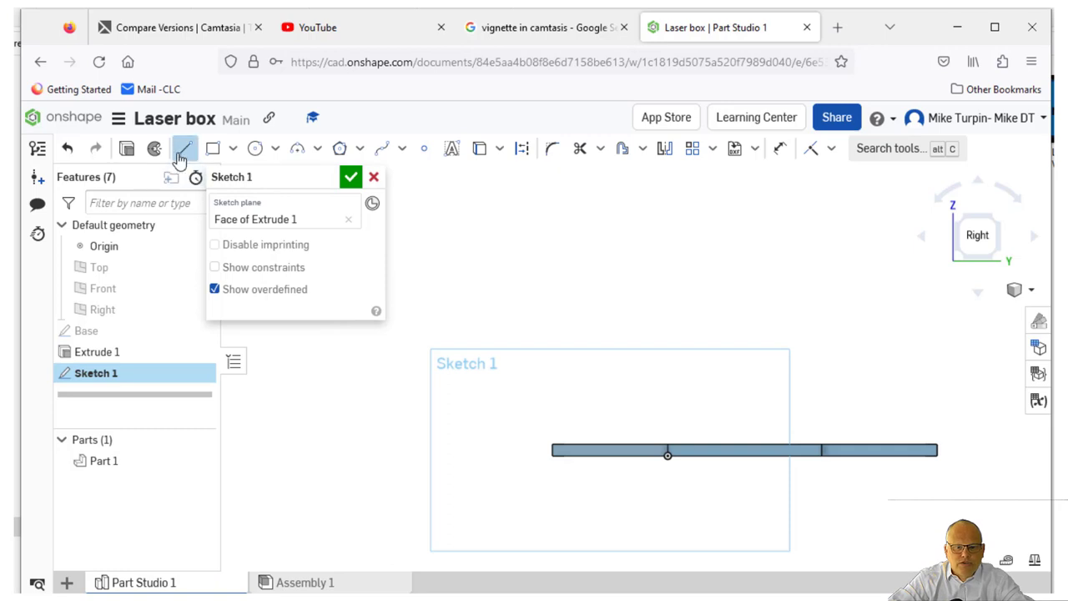
left_click(551, 456)
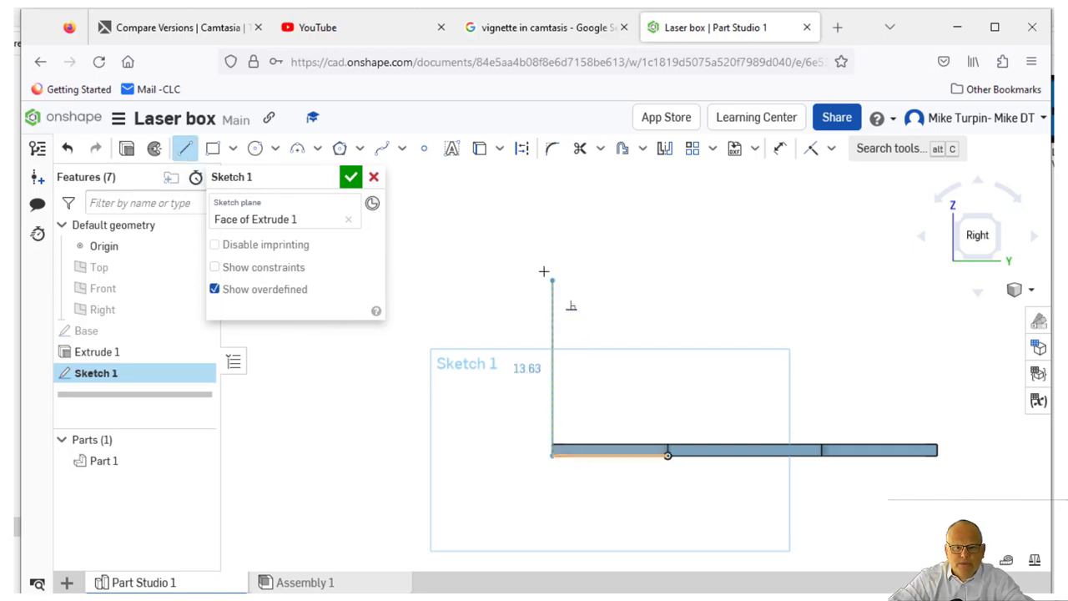
left_click(553, 201)
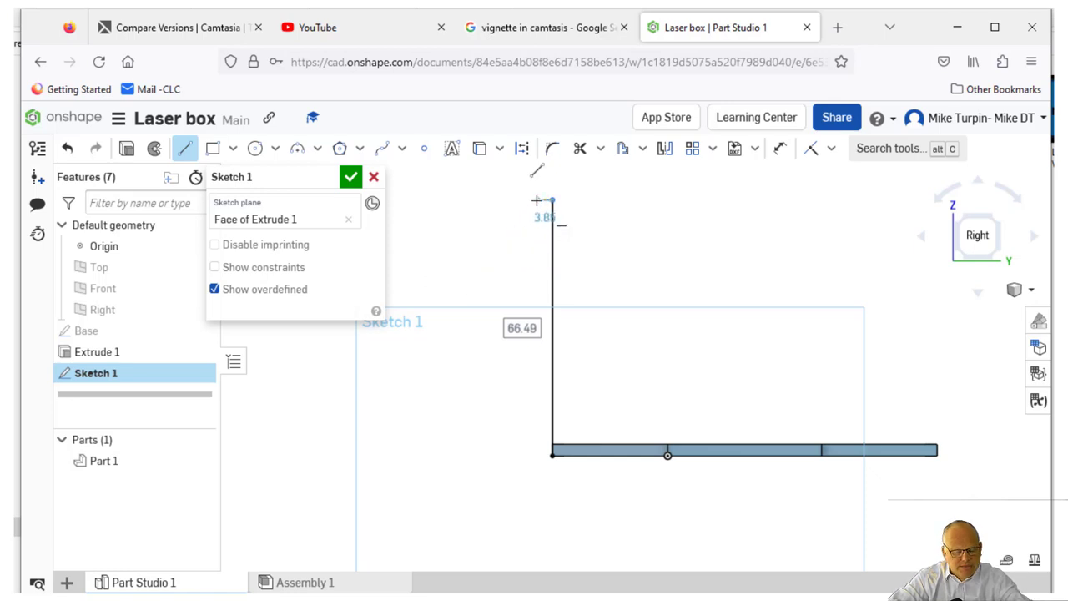
type("75")
key("Return")
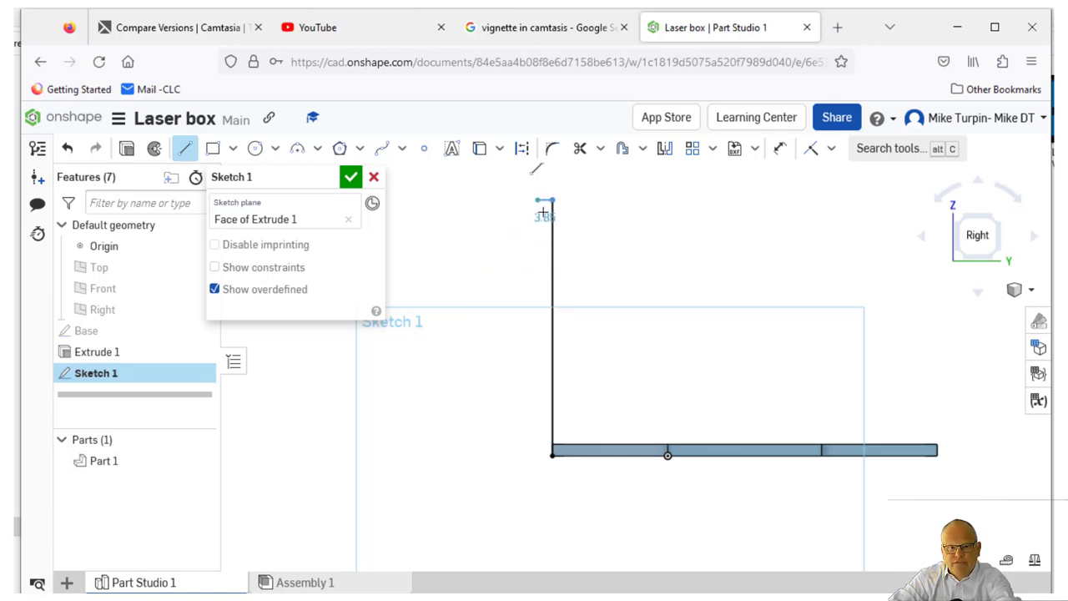
Draw a 100 mm horizontal top line and a 75 mm vertical line down to the lower corner at the base edge's far end
middle_click_drag(873, 193, 768, 221)
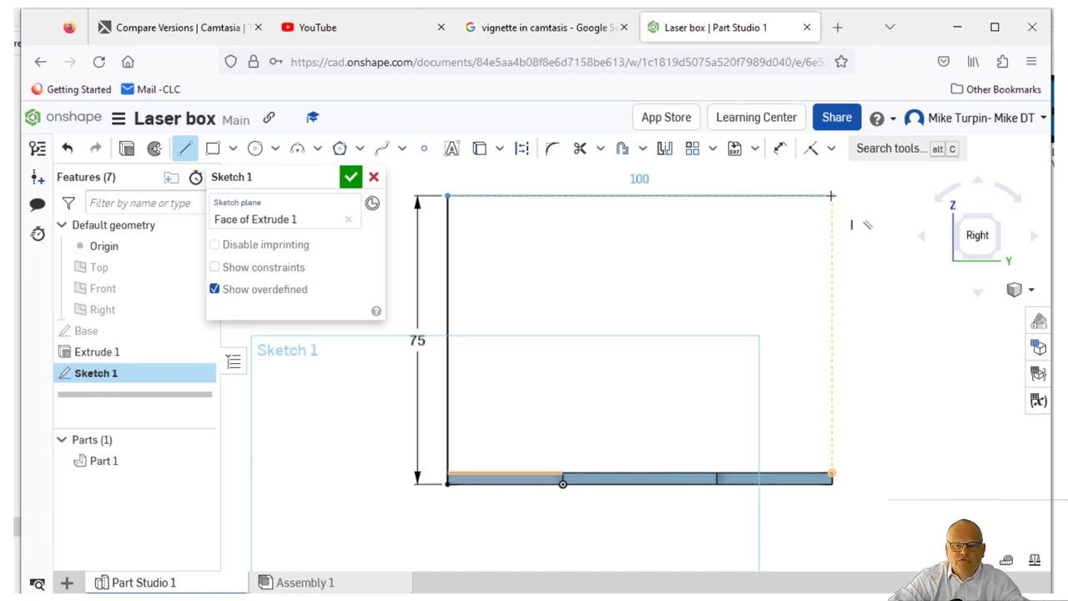
left_click(831, 196)
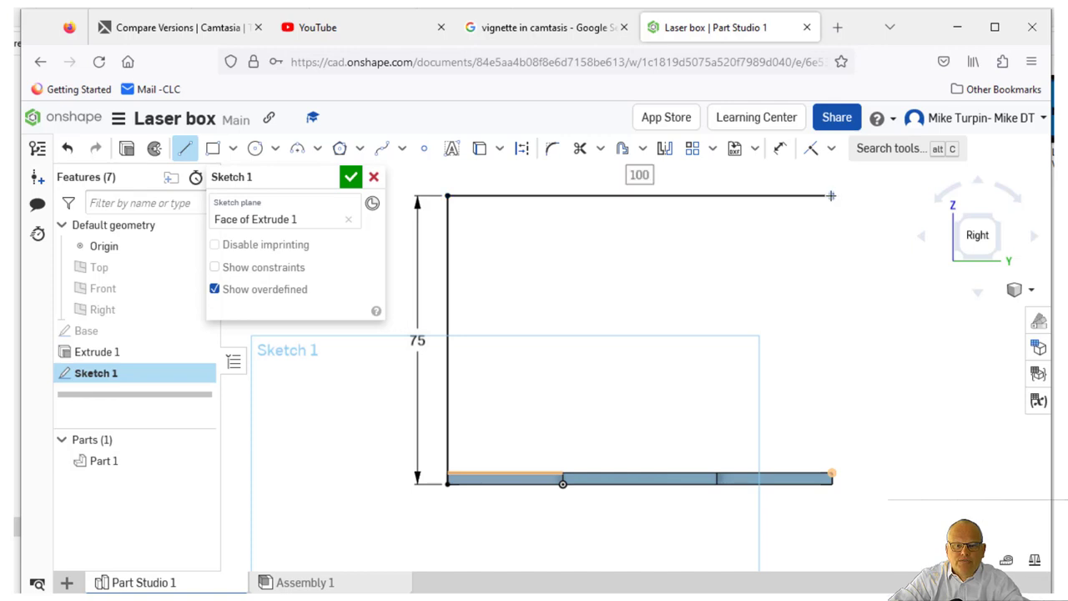
left_click(830, 484)
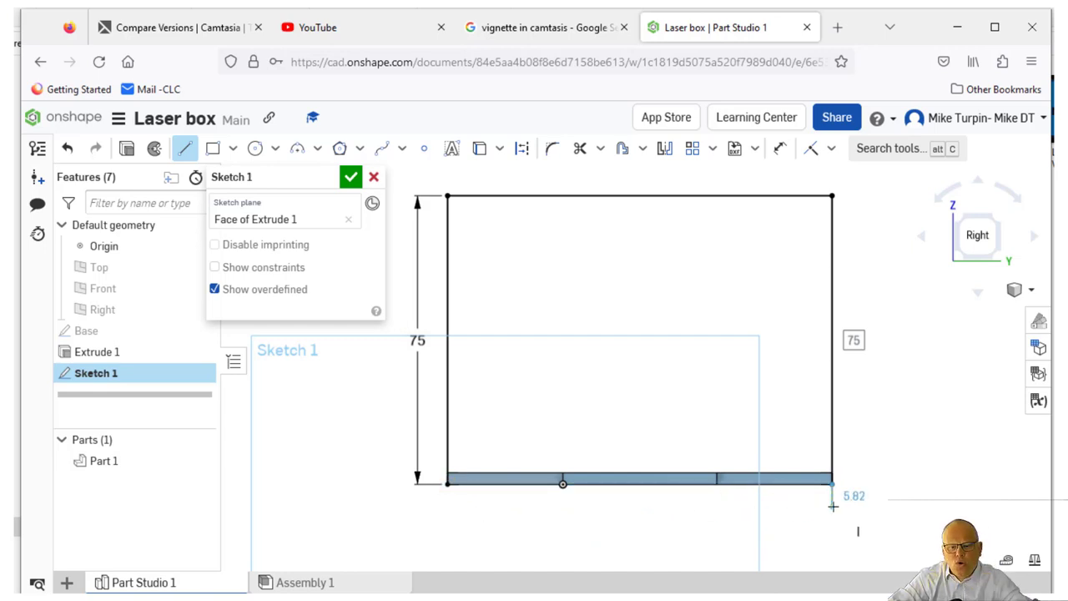
Close the panel outline along the base's edge with 30 mm lower segments at both ends and a 3 mm deep notch around the middle tab
left_click(716, 483)
scroll(716, 473, "up", 5)
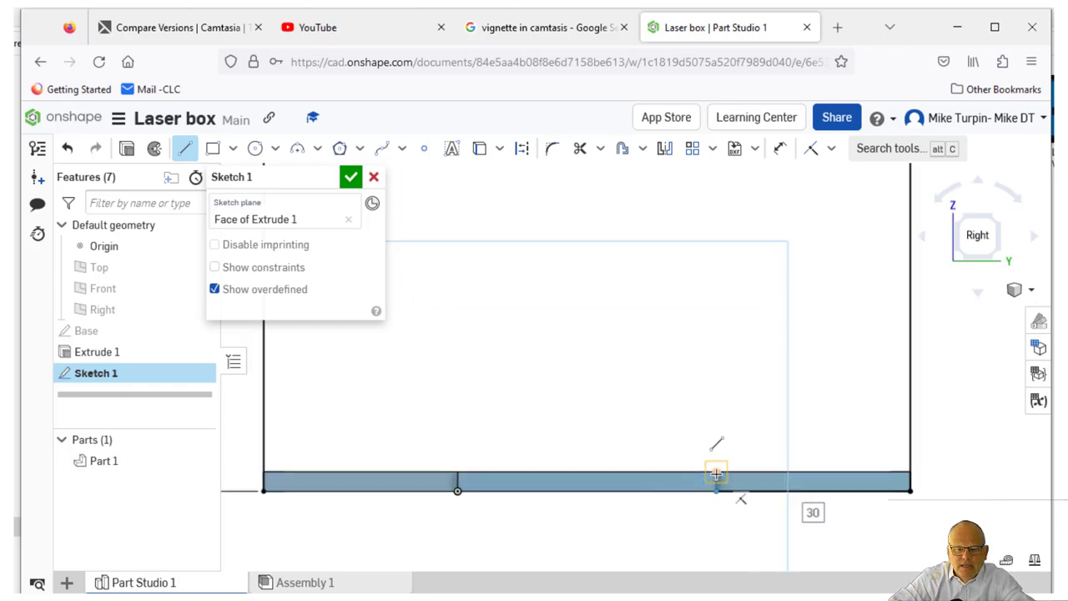
left_click(716, 468)
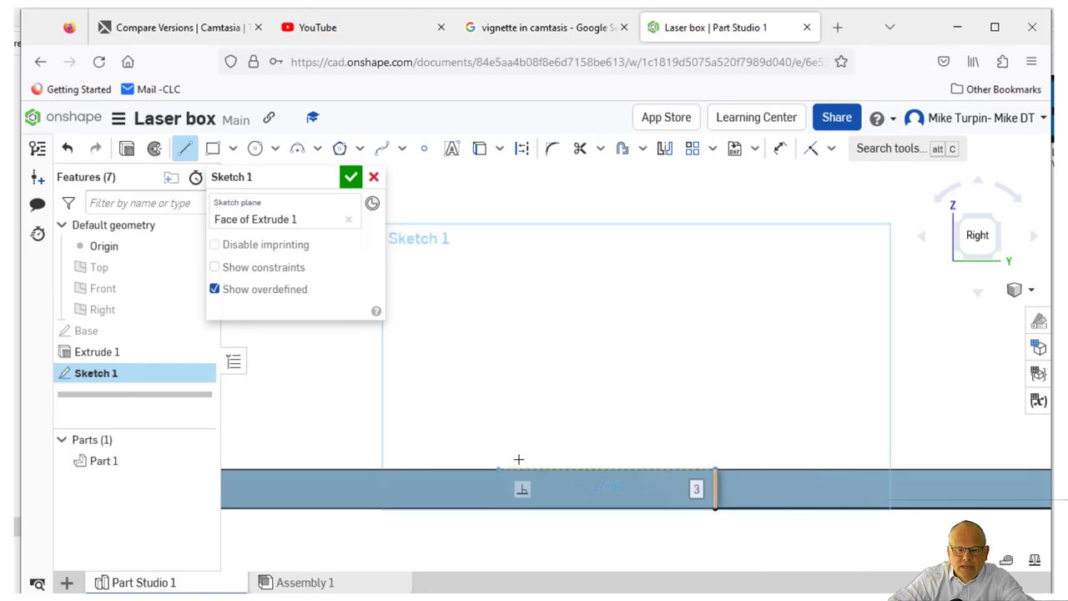
middle_click_drag(541, 455, 841, 432)
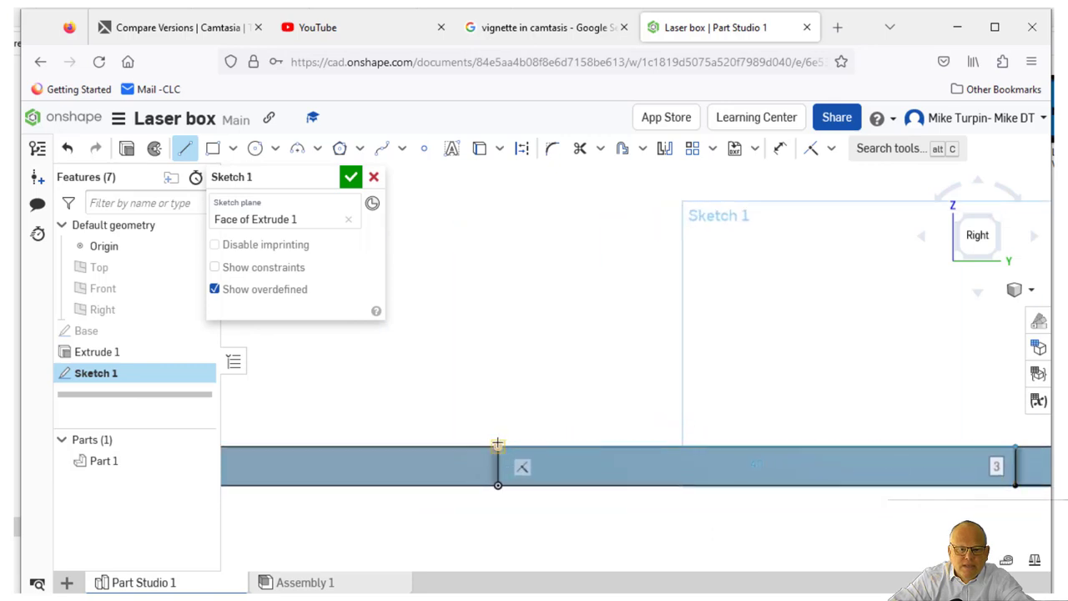
left_click(497, 445)
left_click(497, 484)
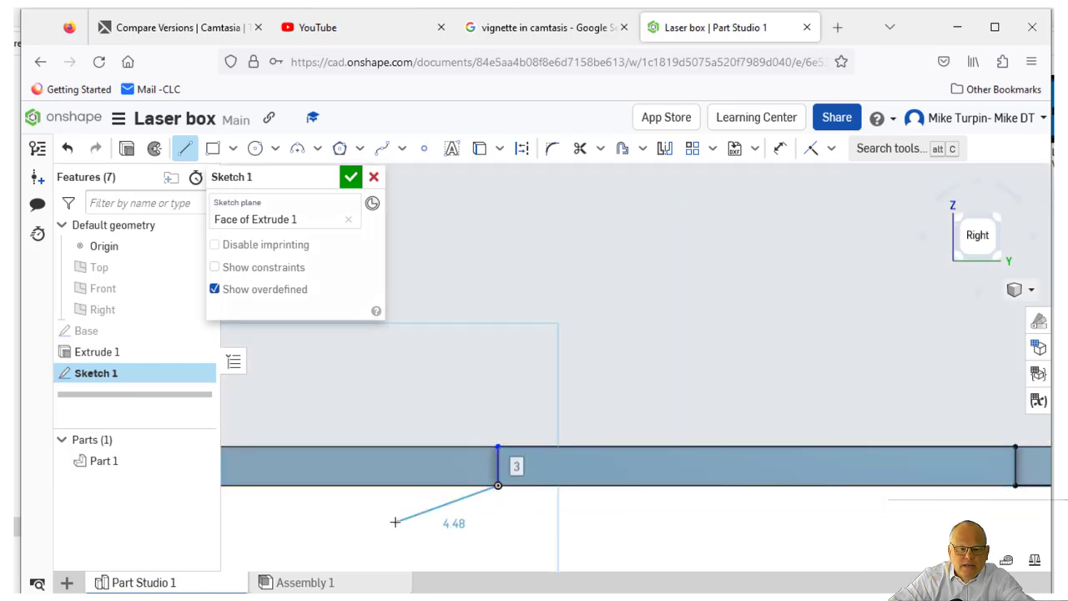
middle_click_drag(393, 517, 726, 484)
left_click(420, 453)
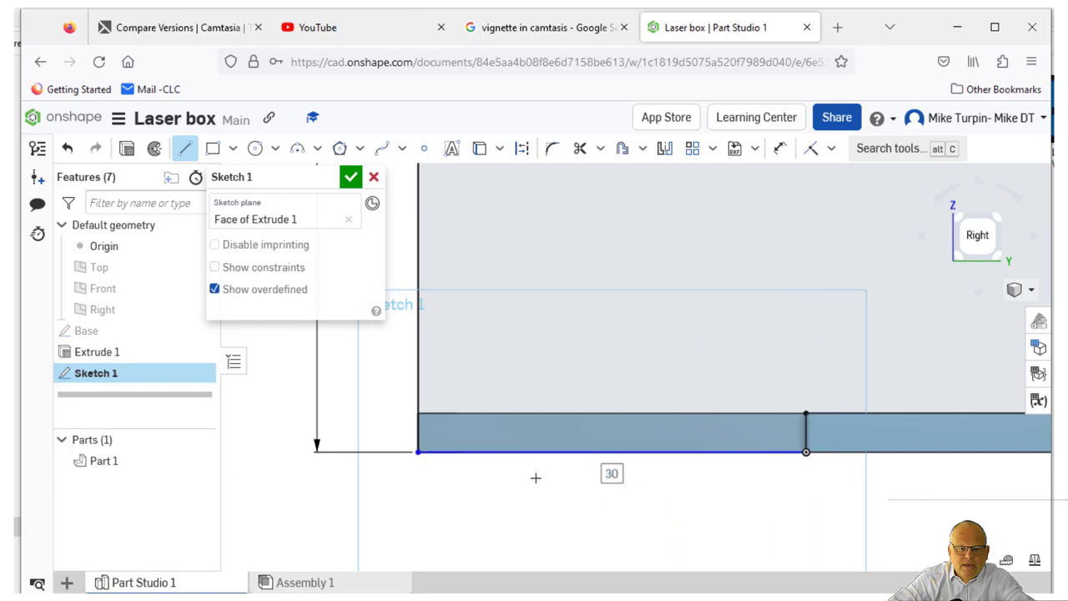
Check the closed outline along the panel's notched lower edge and finish the sketch
scroll(626, 492, "down", 3)
scroll(822, 518, "down", 1)
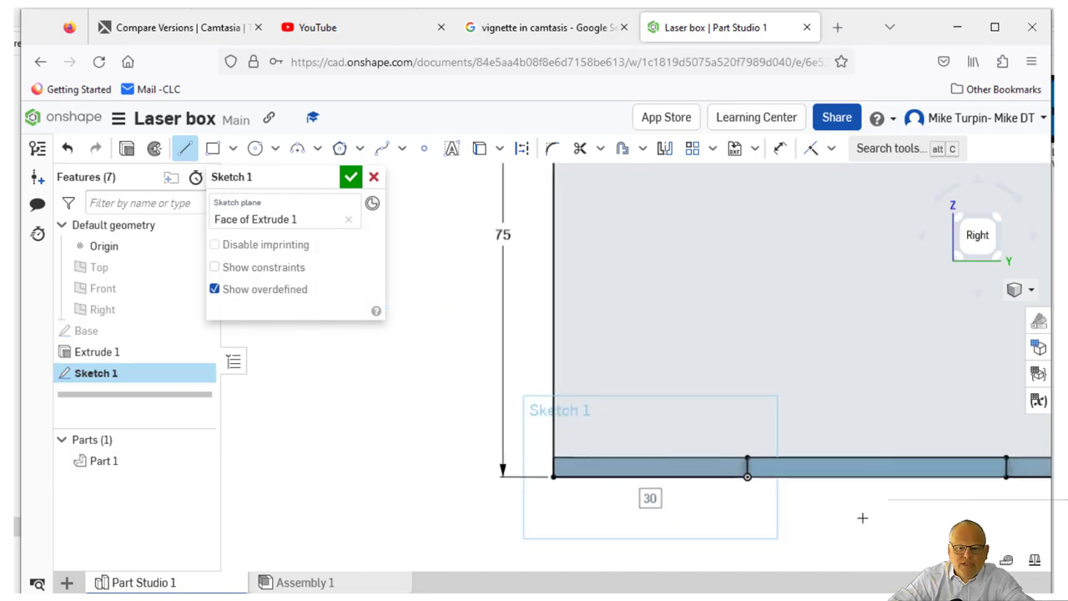
mouse_move(808, 505)
middle_mouse_down()
mouse_move(605, 507)
mouse_move(660, 520)
middle_mouse_up()
scroll(660, 519, "down", 3)
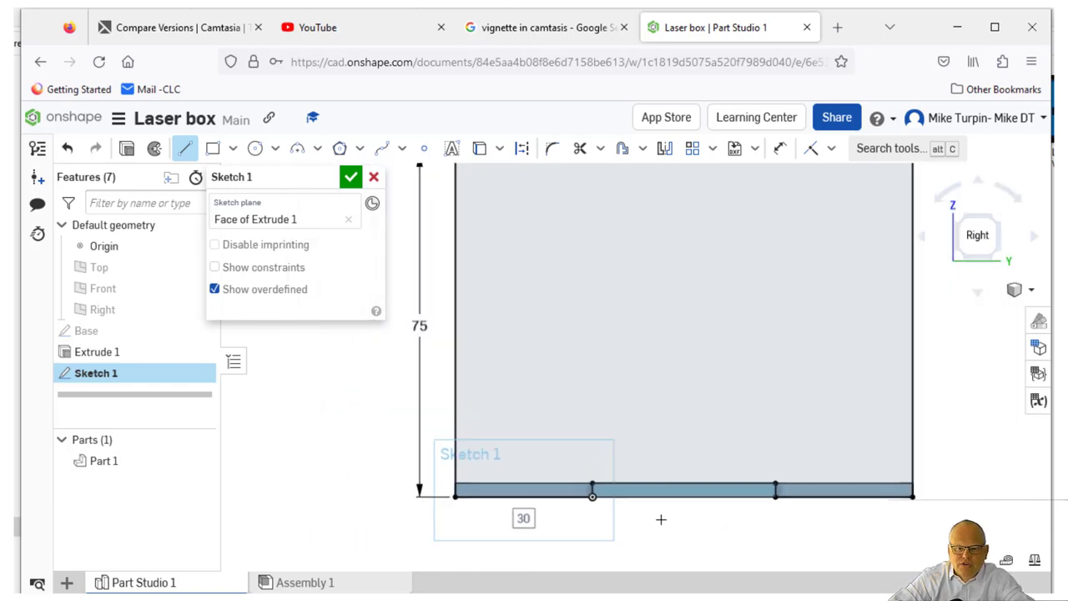
scroll(661, 519, "down", 2)
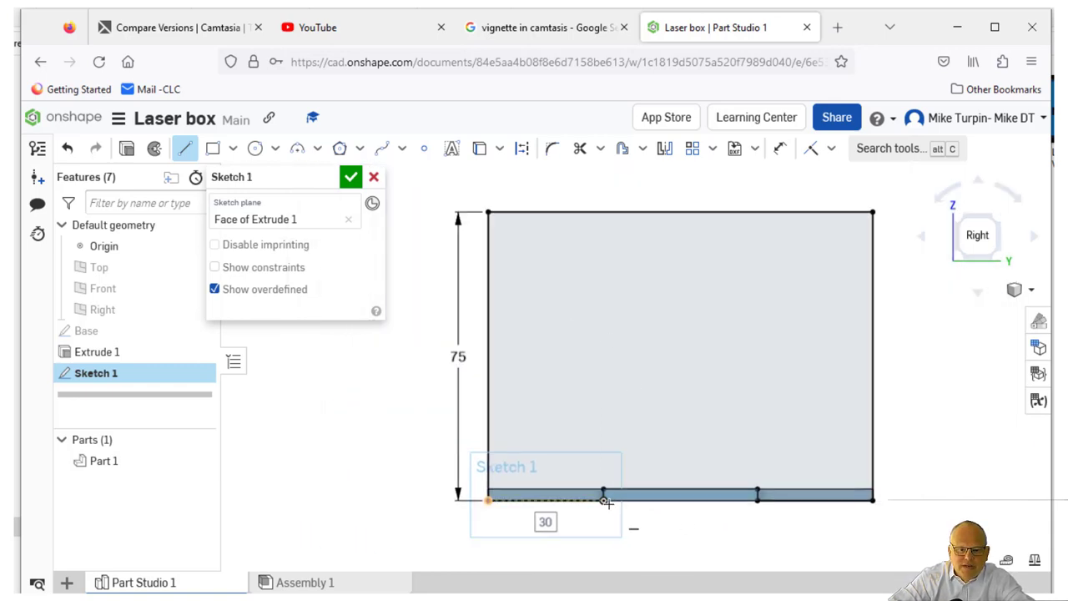
left_click(604, 501)
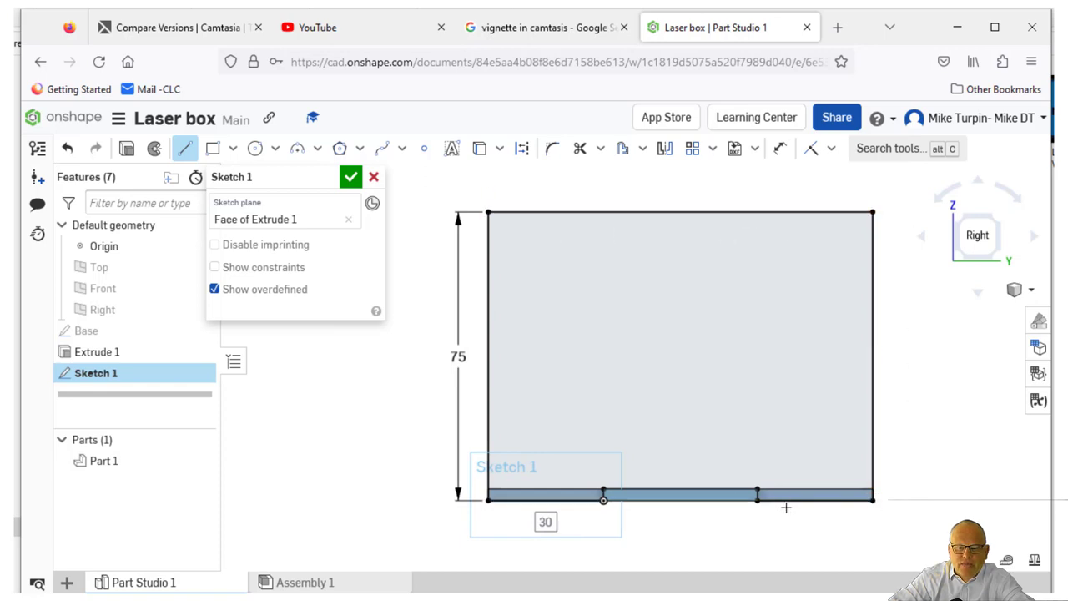
left_click(756, 499)
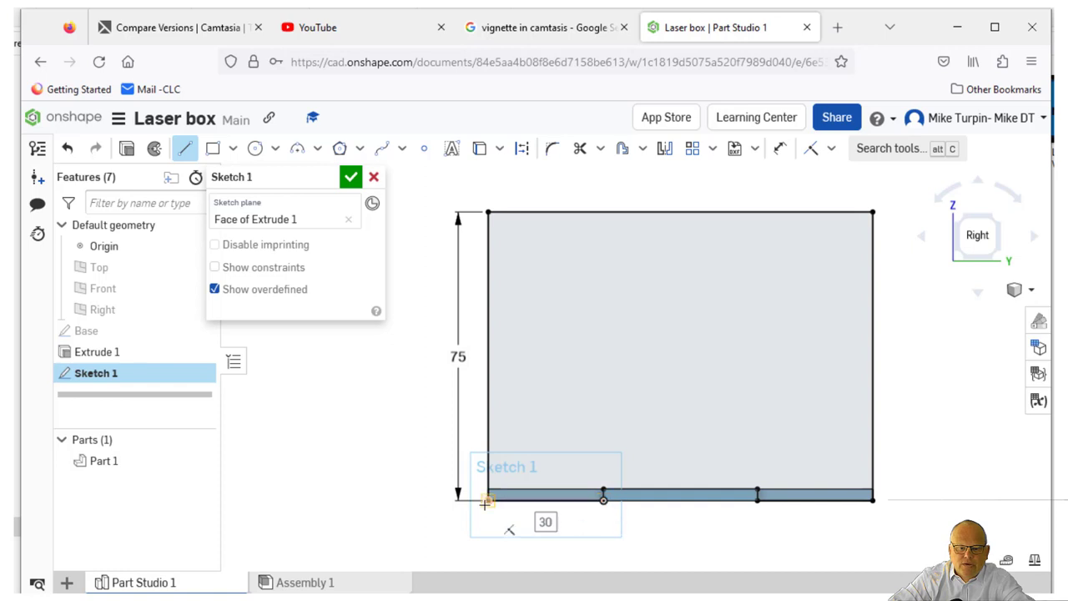
right_click_drag(354, 420, 397, 424)
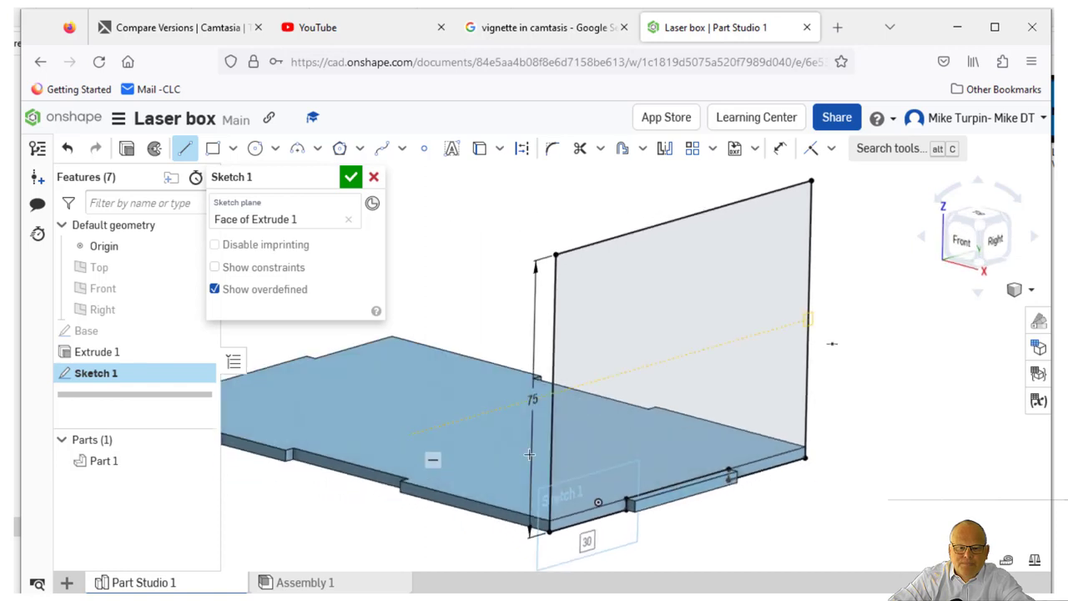
left_click(350, 179)
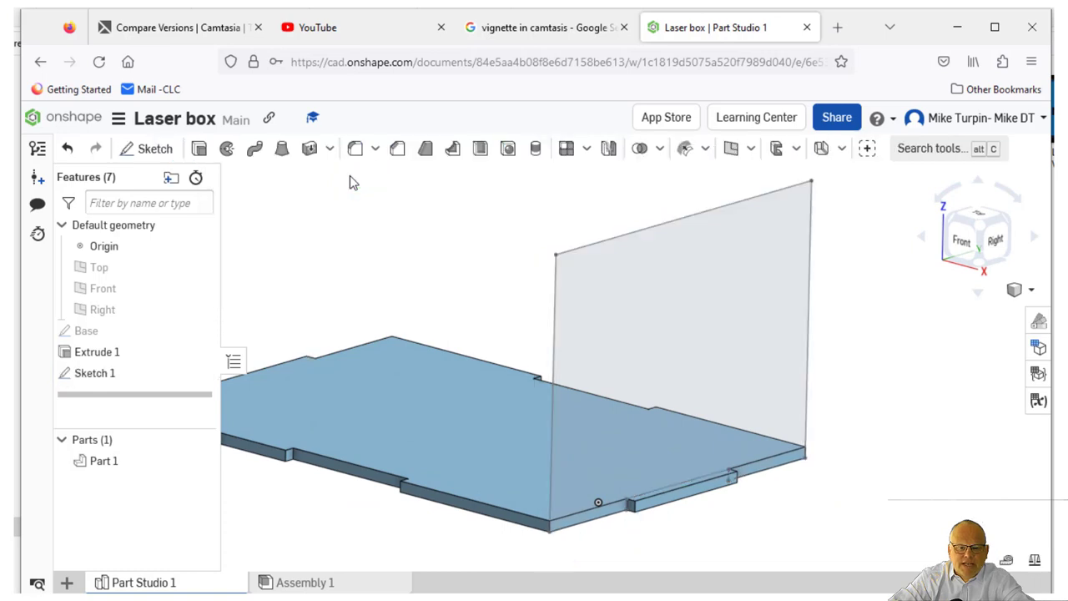
Extrude the large panel region and the narrow strip beside the notch as a new solid with a blind depth of 3 mm
left_click(198, 150)
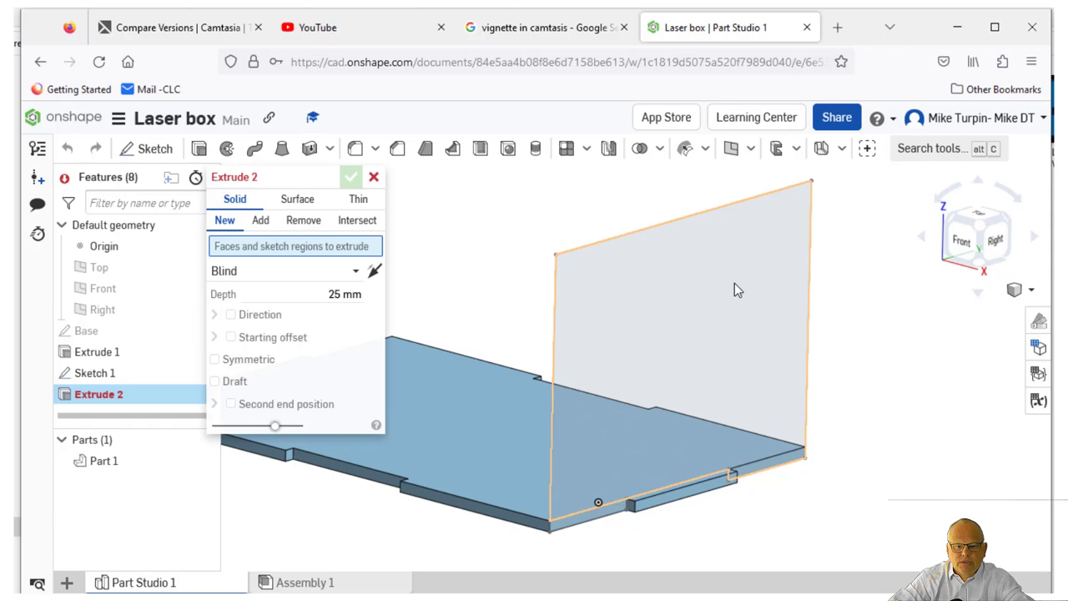
left_click(589, 524)
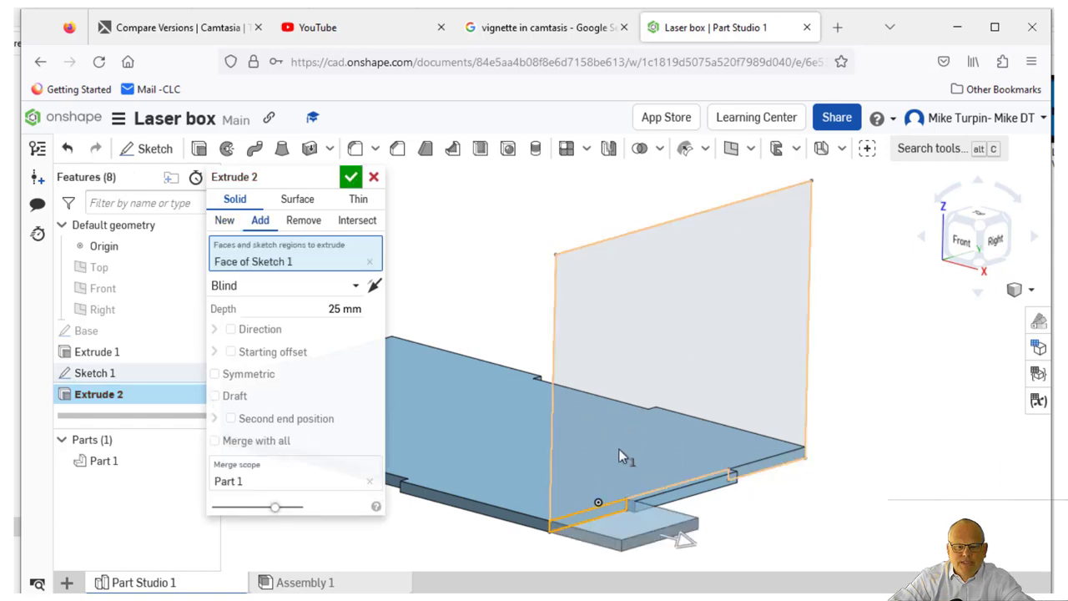
left_click(628, 403)
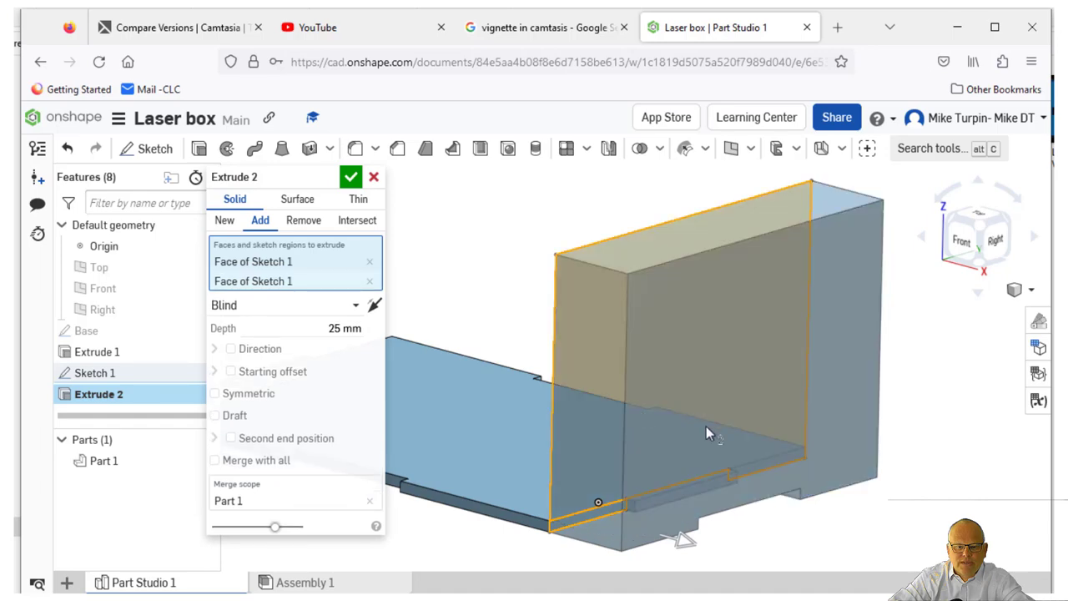
mouse_move(845, 530)
right_mouse_down()
mouse_move(792, 502)
mouse_move(824, 495)
mouse_move(840, 526)
right_mouse_up()
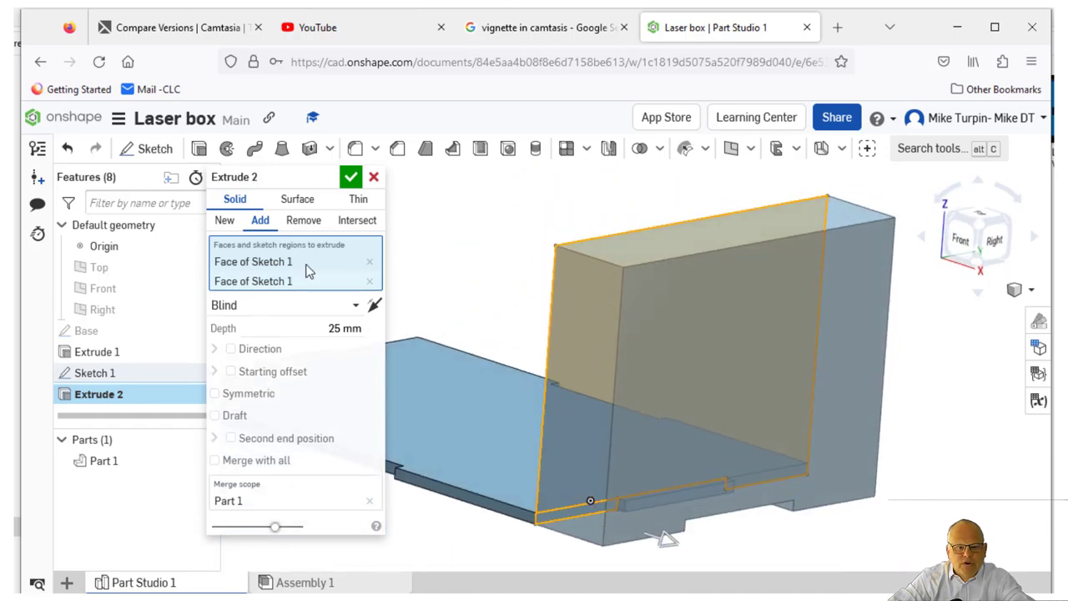
left_click(224, 221)
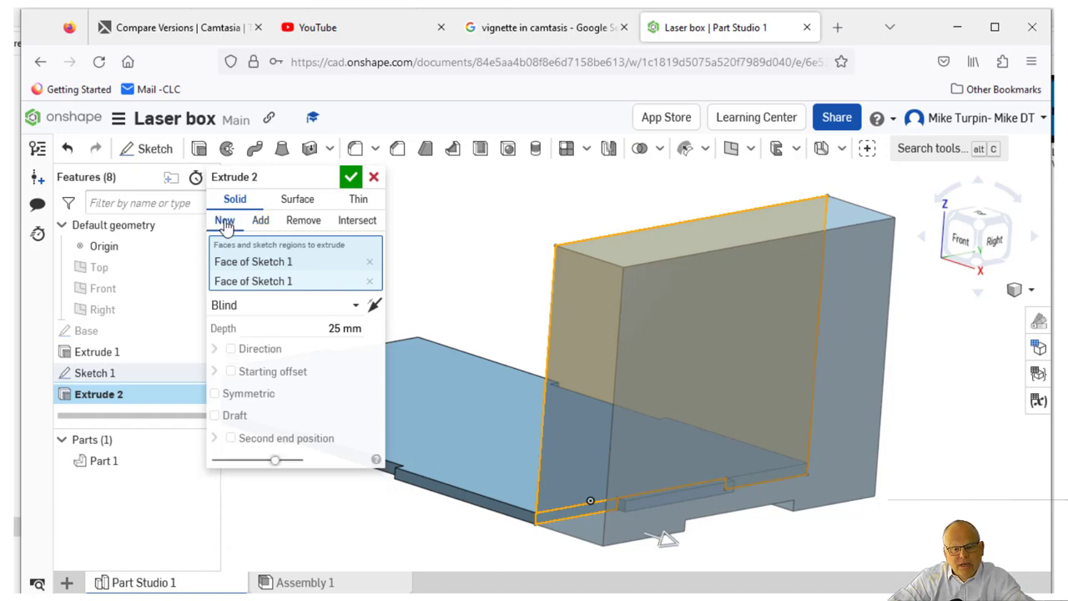
left_click(324, 323)
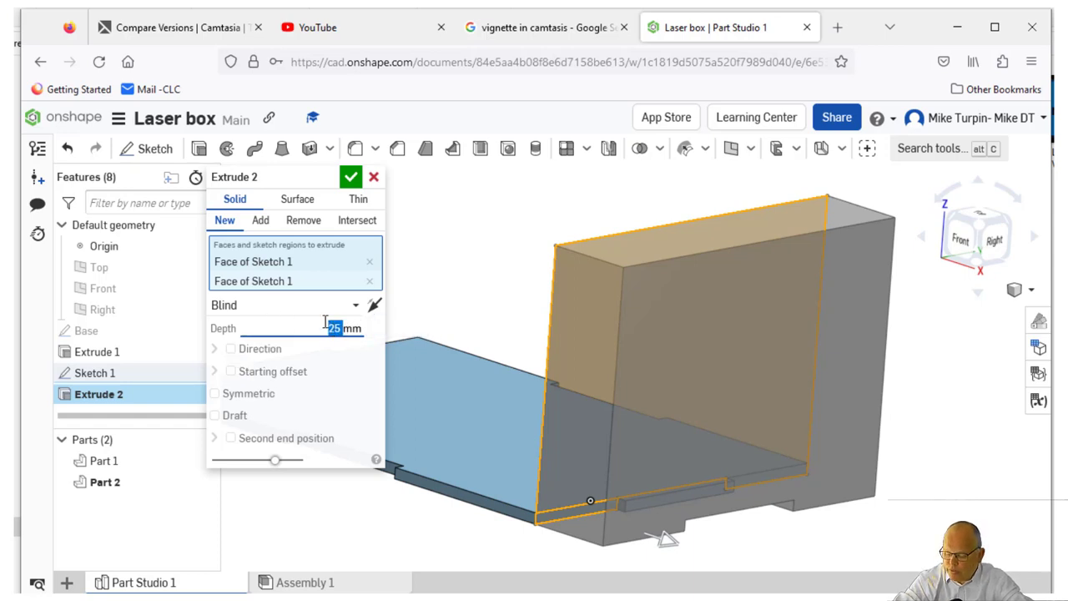
type("3mm")
key("Return")
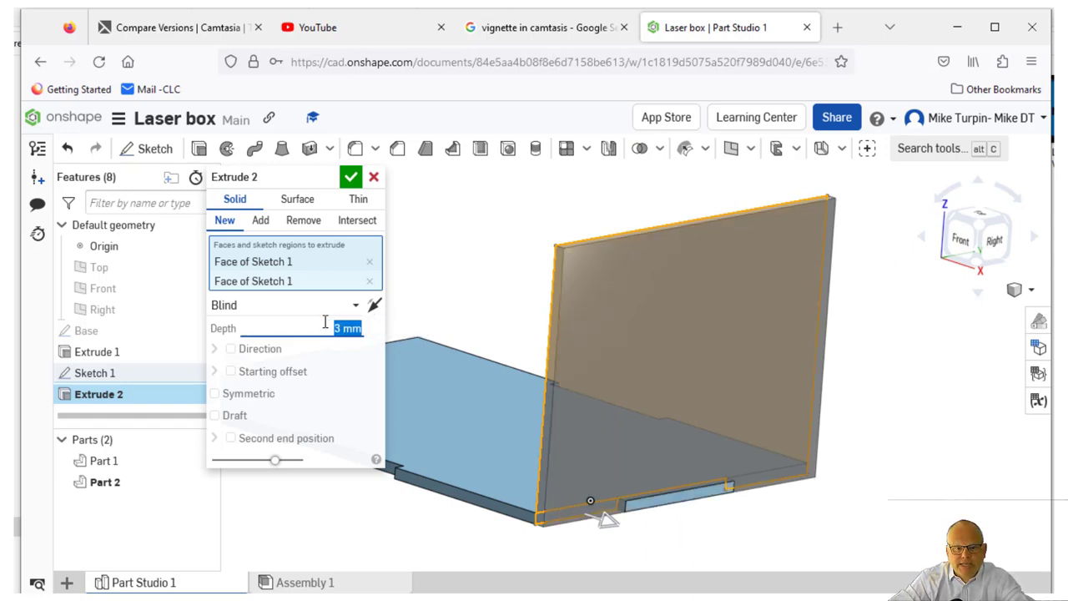
right_click_drag(834, 489, 771, 501)
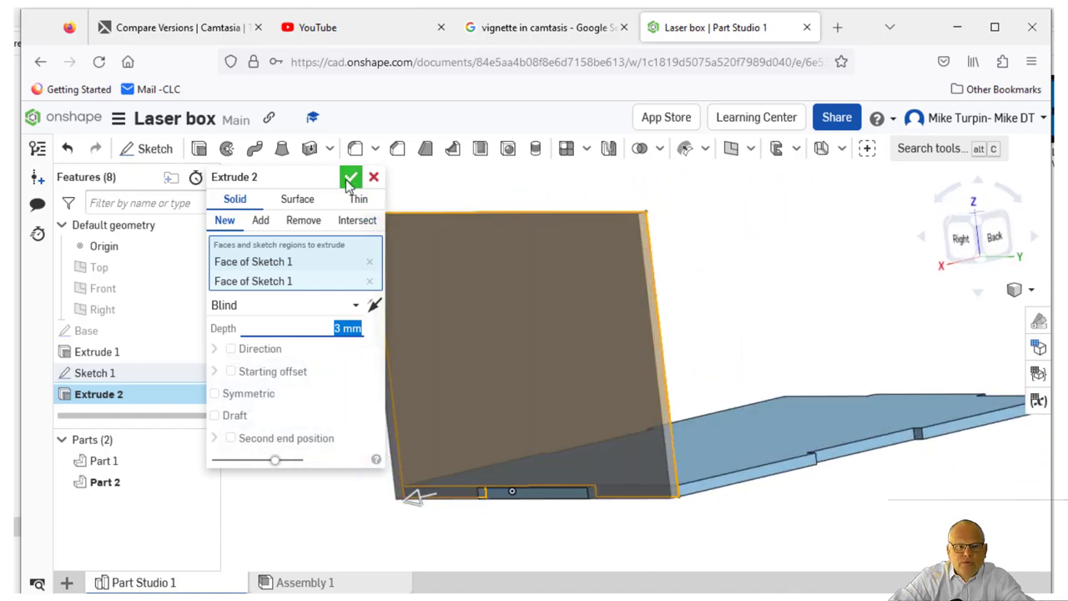
left_click(349, 178)
Reopen the side panel's sketch, Sketch 1, for editing and close it again
right_click_drag(308, 403, 393, 422)
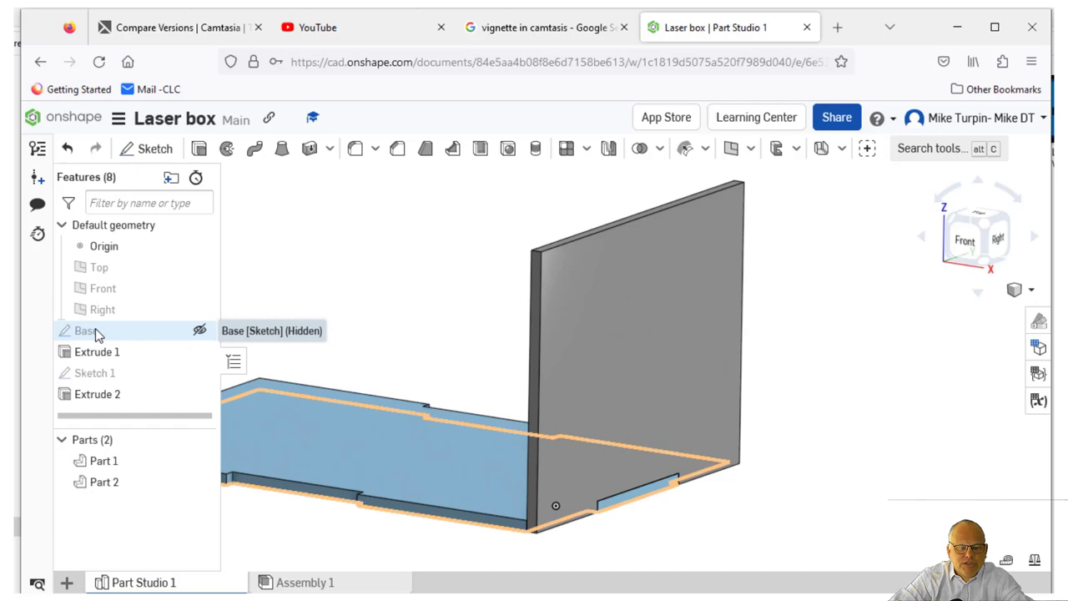
right_click(94, 375)
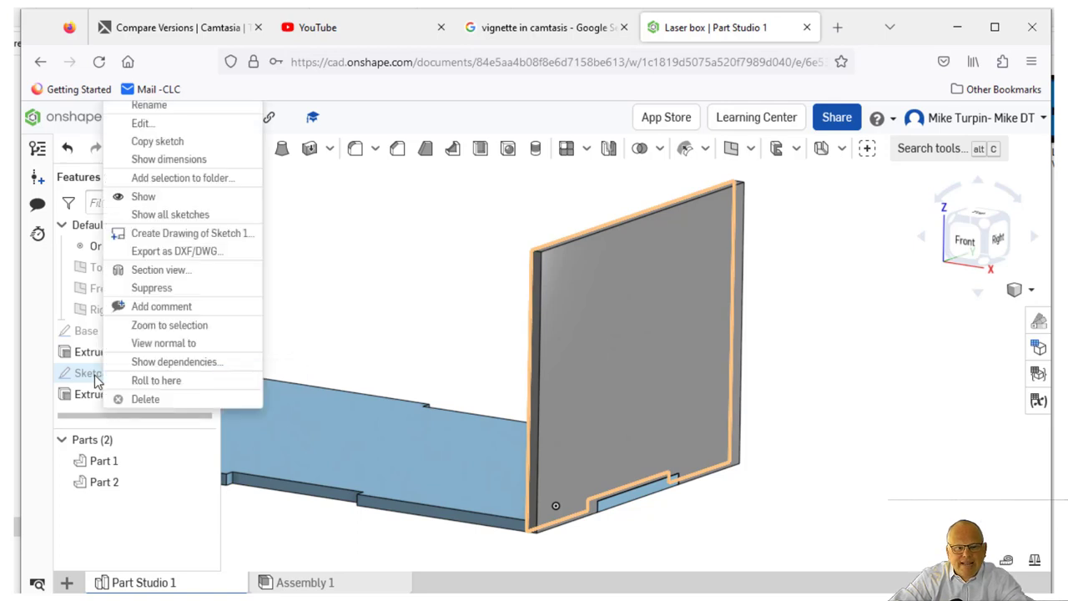
left_click(140, 124)
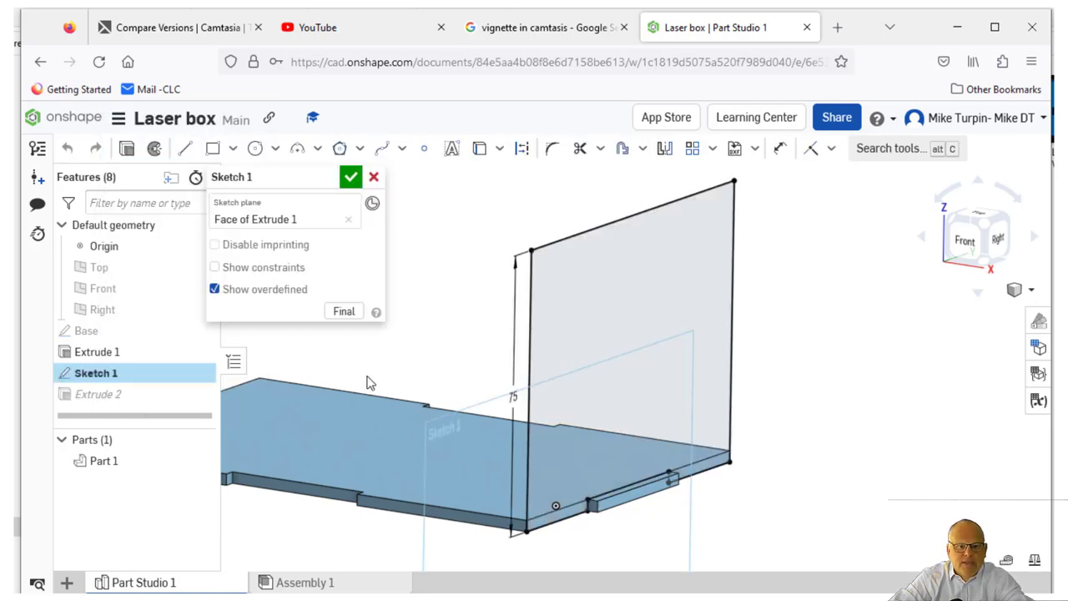
mouse_move(485, 329)
right_mouse_down()
mouse_move(441, 323)
mouse_move(465, 335)
mouse_move(468, 358)
mouse_move(465, 332)
right_mouse_up()
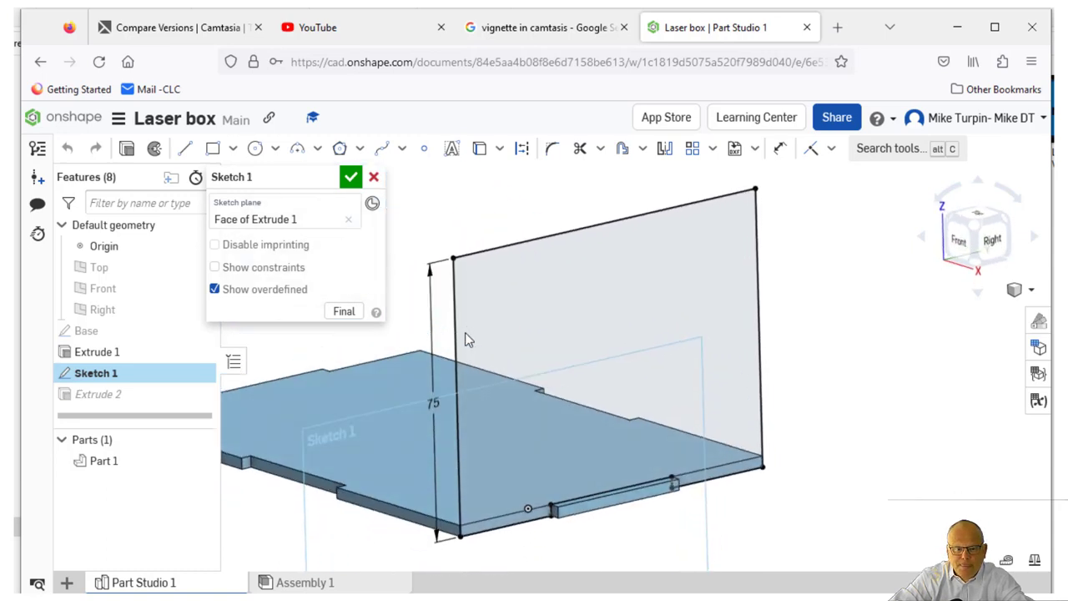
left_click(352, 178)
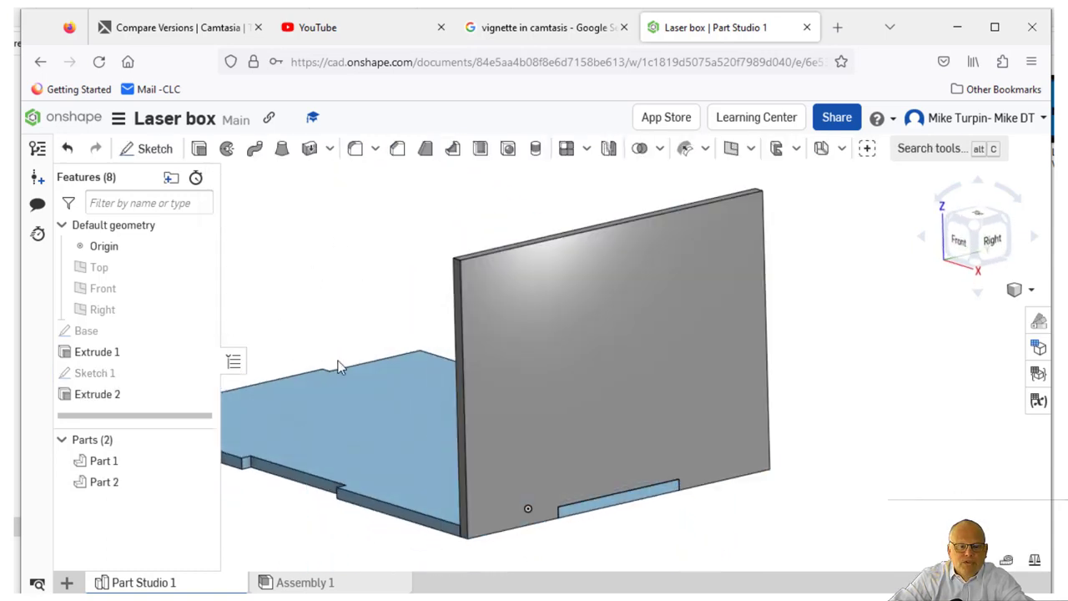
Rename Sketch 1 as Side
right_click(97, 379)
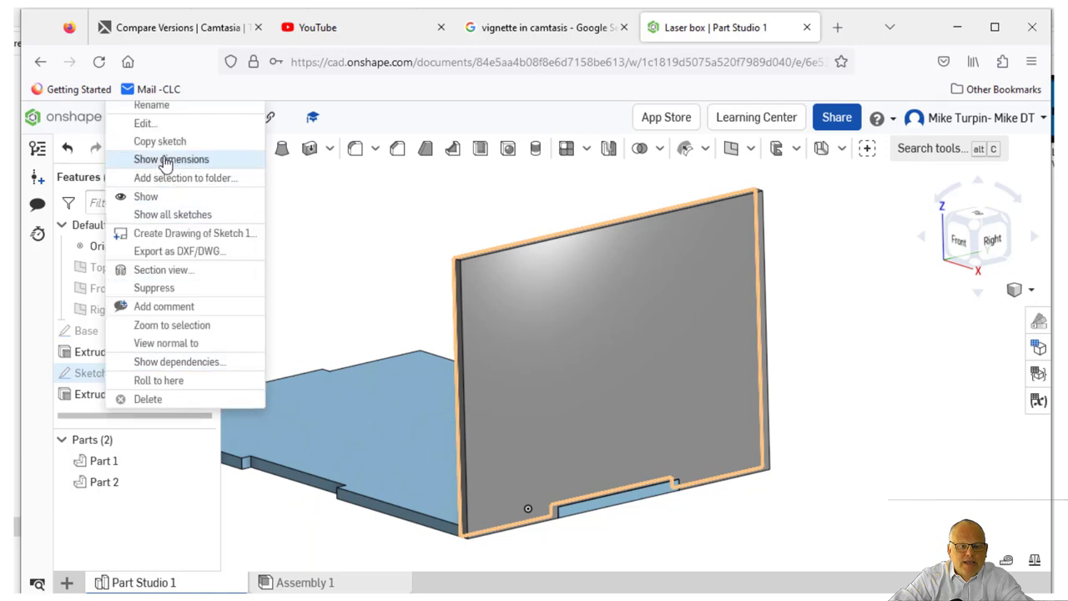
left_click(169, 111)
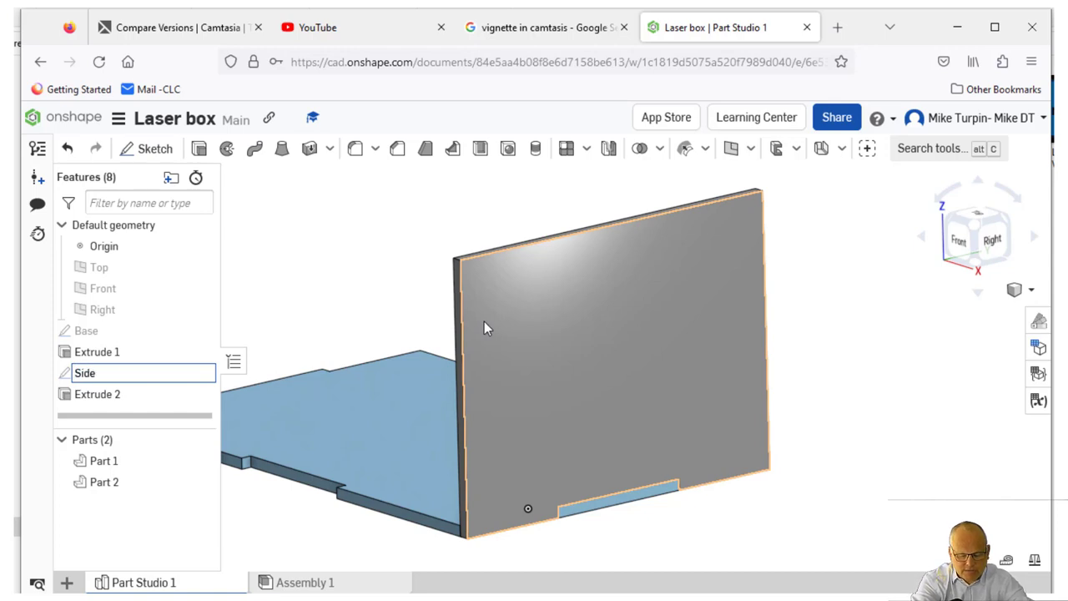
key("Return")
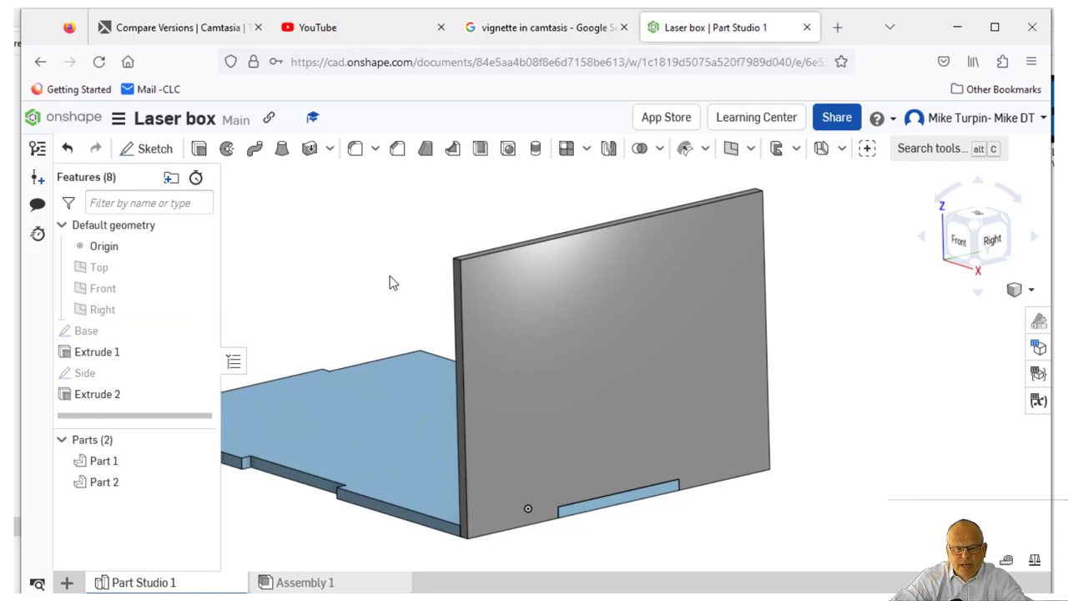
right_click_drag(388, 276, 514, 343)
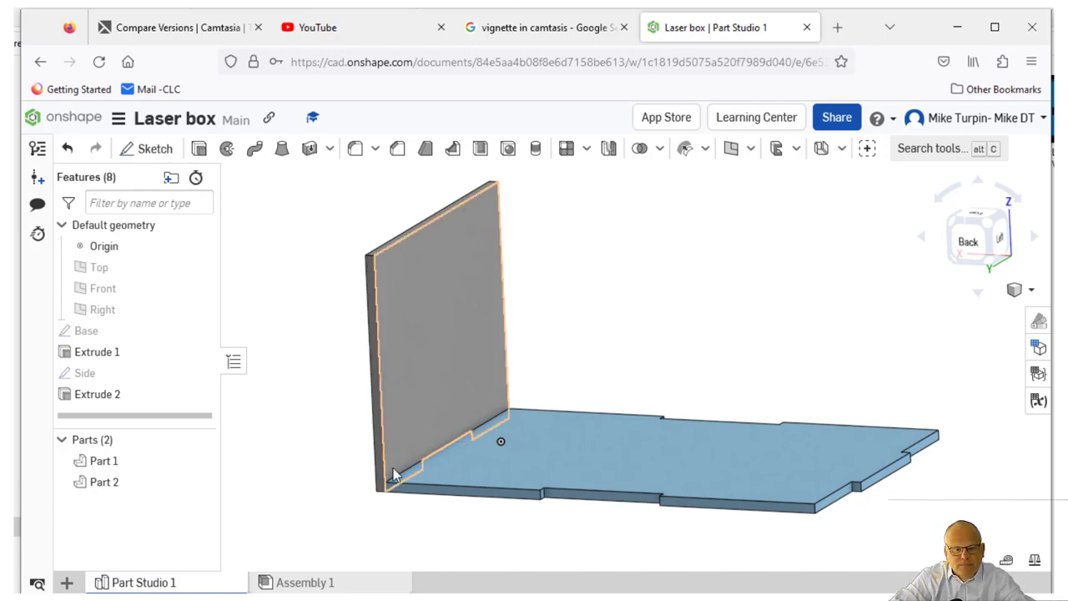
mouse_move(283, 452)
right_mouse_down()
mouse_move(292, 436)
mouse_move(284, 451)
right_mouse_up()
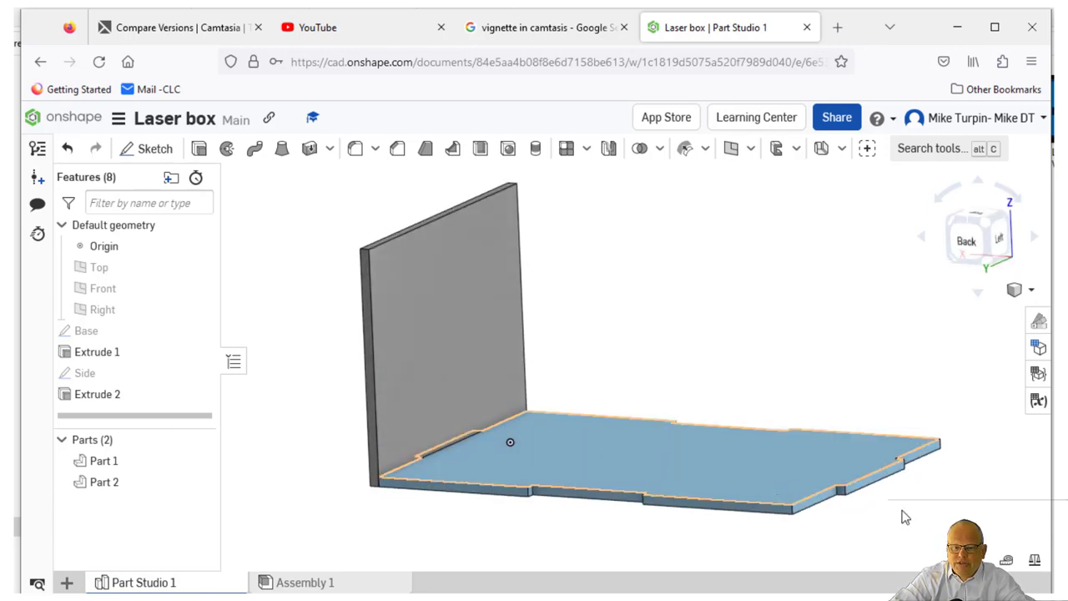
scroll(367, 416, "up", 3)
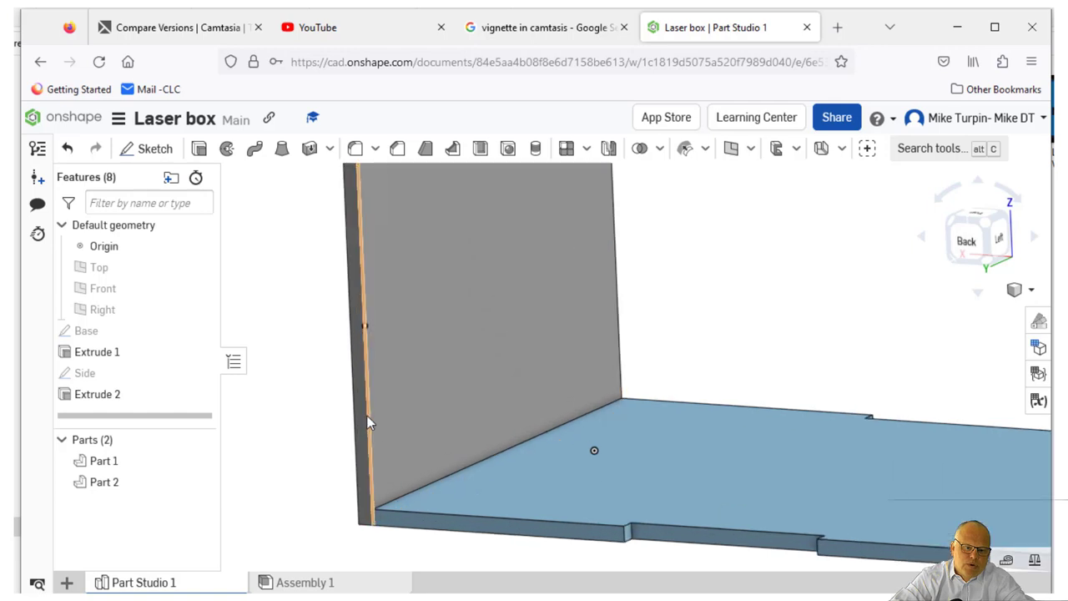
scroll(364, 422, "down", 2)
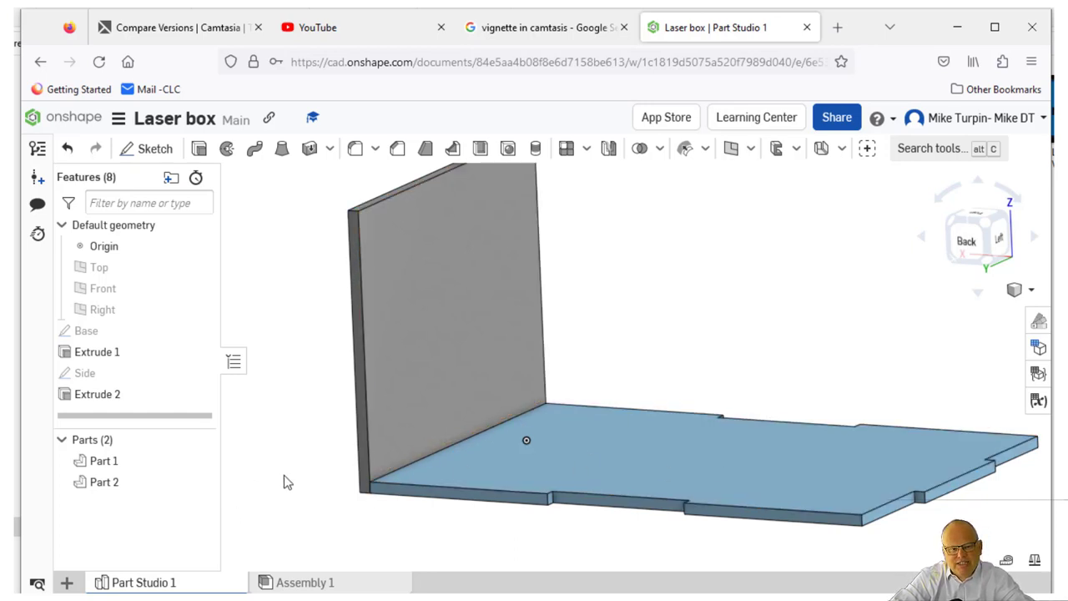
Measure the side panel's vertical edge from the base's top corner to the panel's top corner in millimetres
left_click(1007, 561)
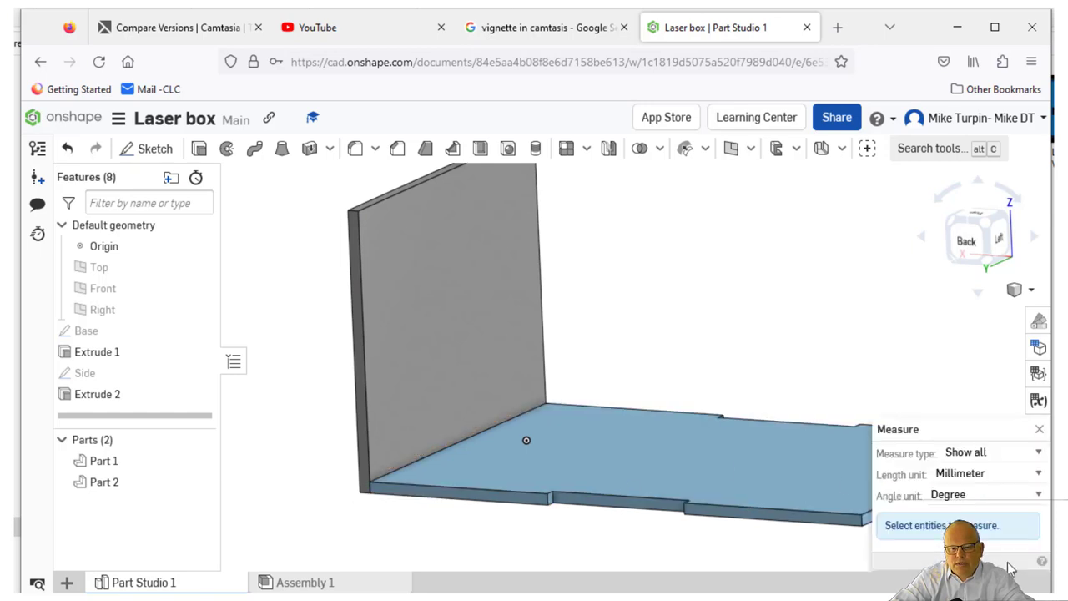
left_click(371, 484)
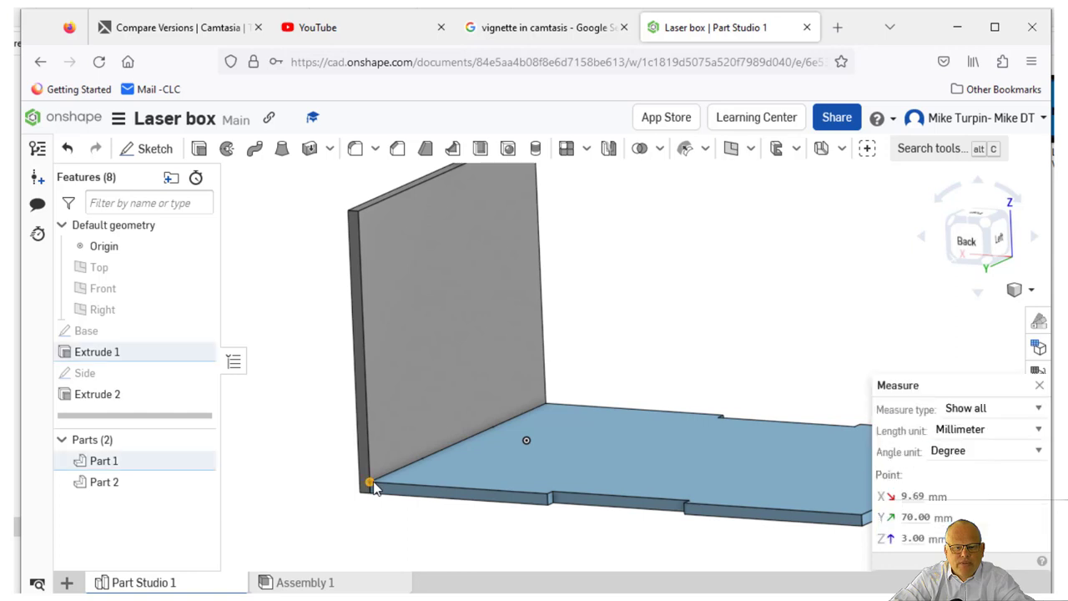
left_click(360, 211)
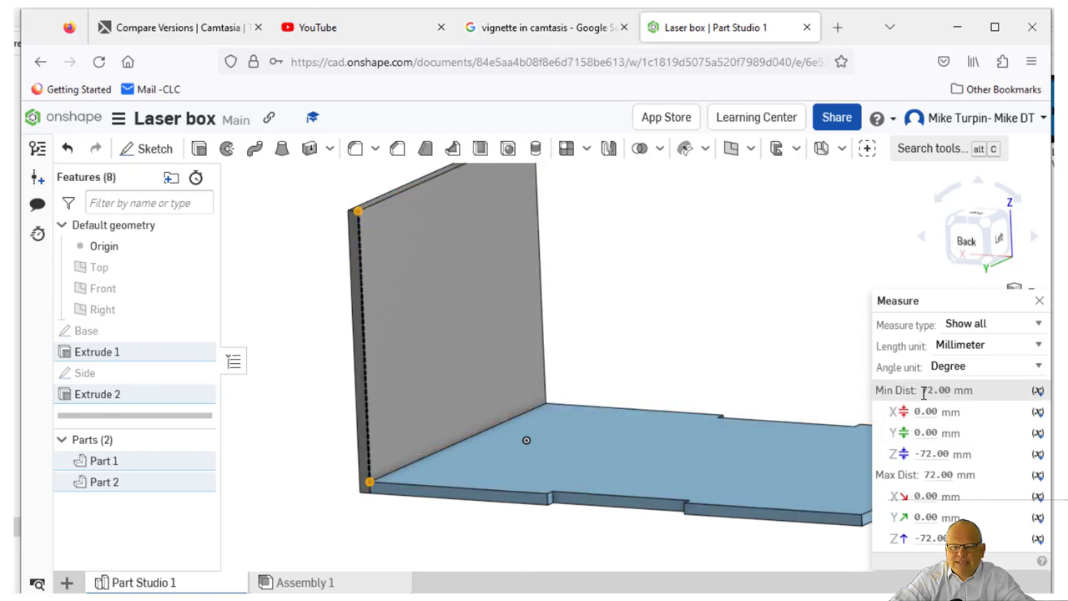
mouse_move(929, 393)
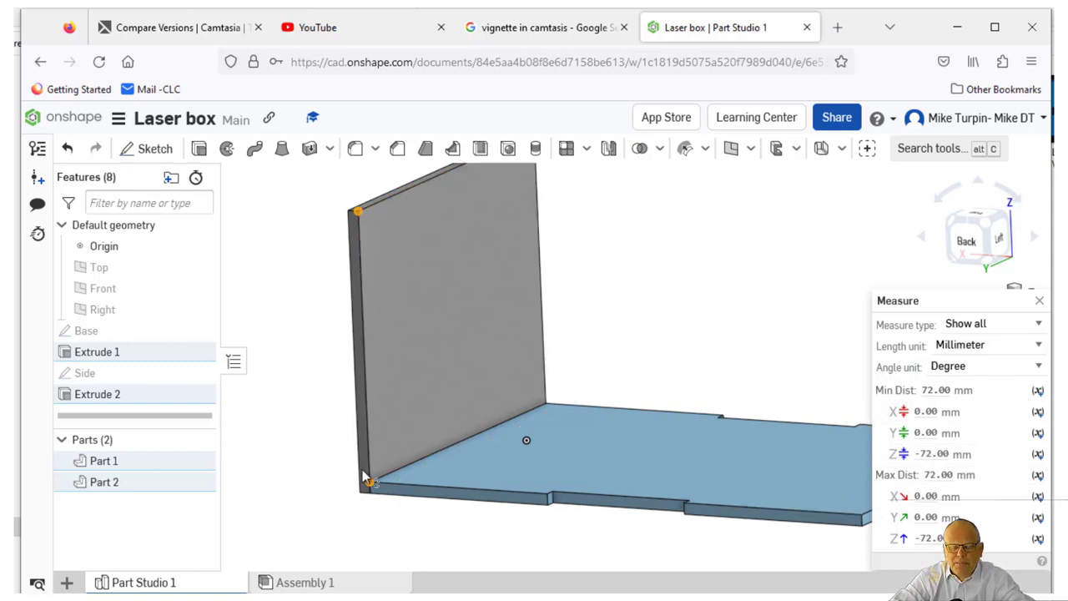
left_click(286, 342)
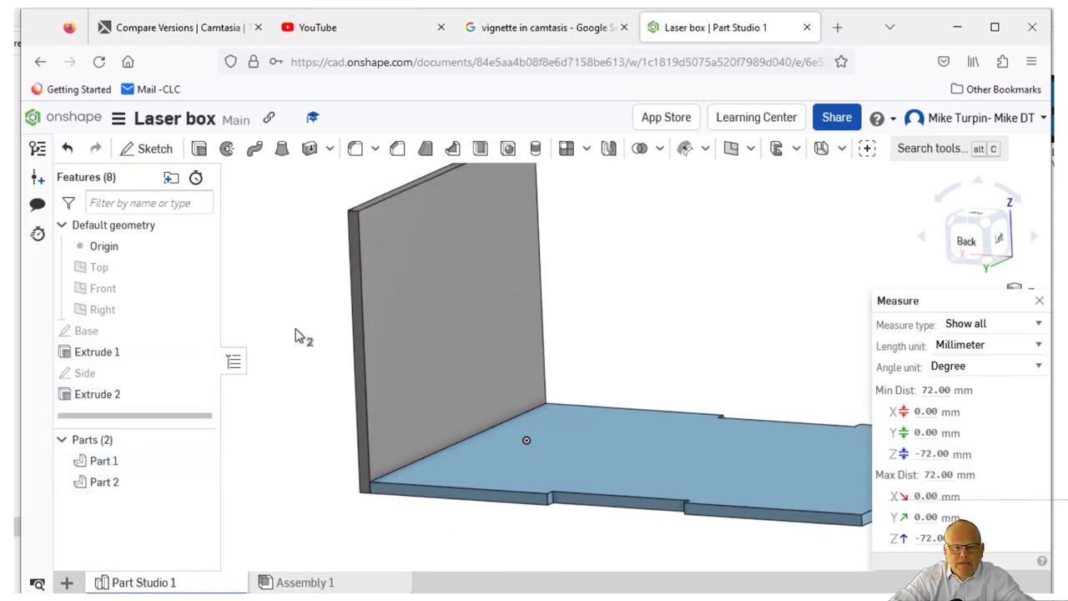
Open the Side sketch for editing and view it normal to its sketch plane
right_click_drag(296, 329, 342, 330)
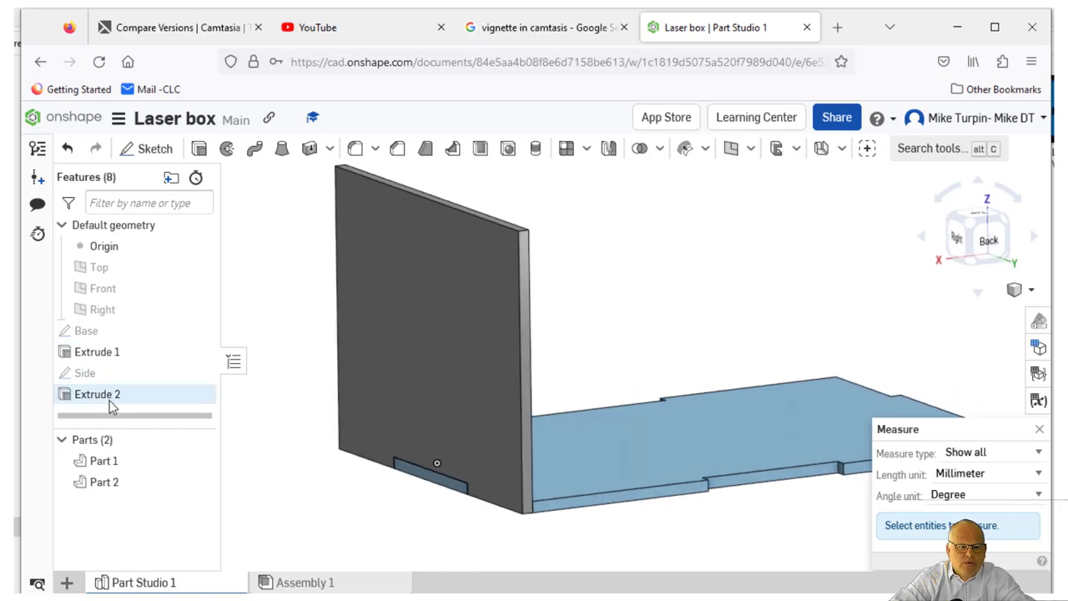
left_click(101, 381)
right_click(101, 381)
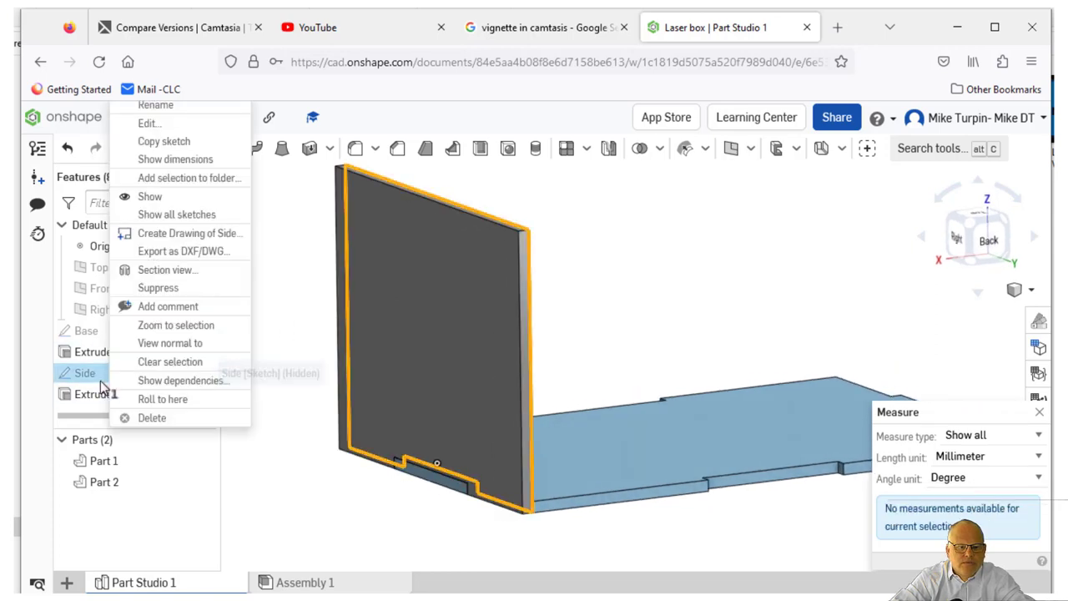
left_click(148, 125)
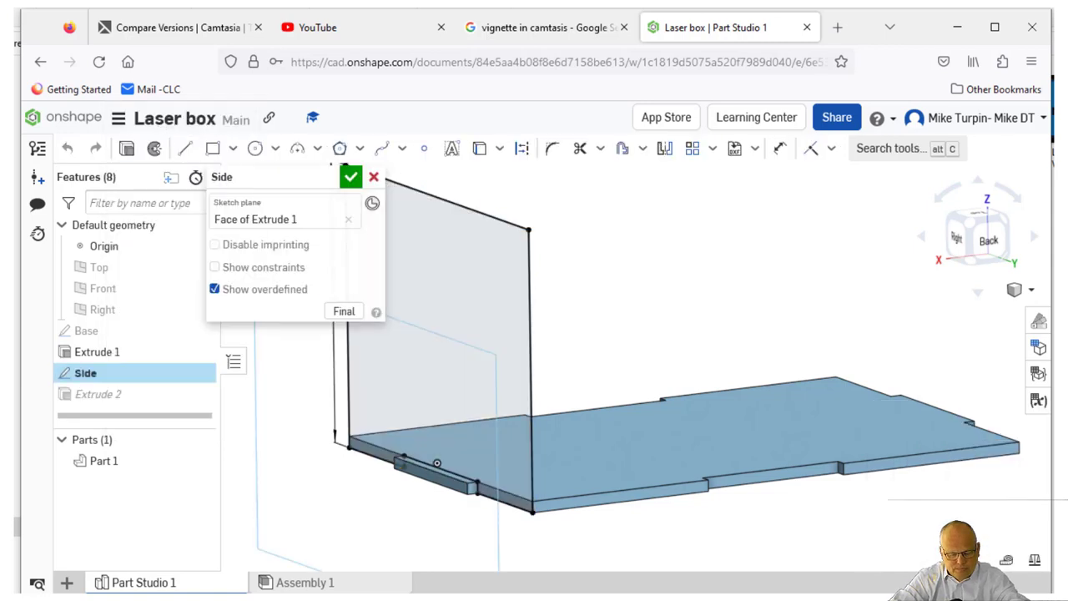
key("n")
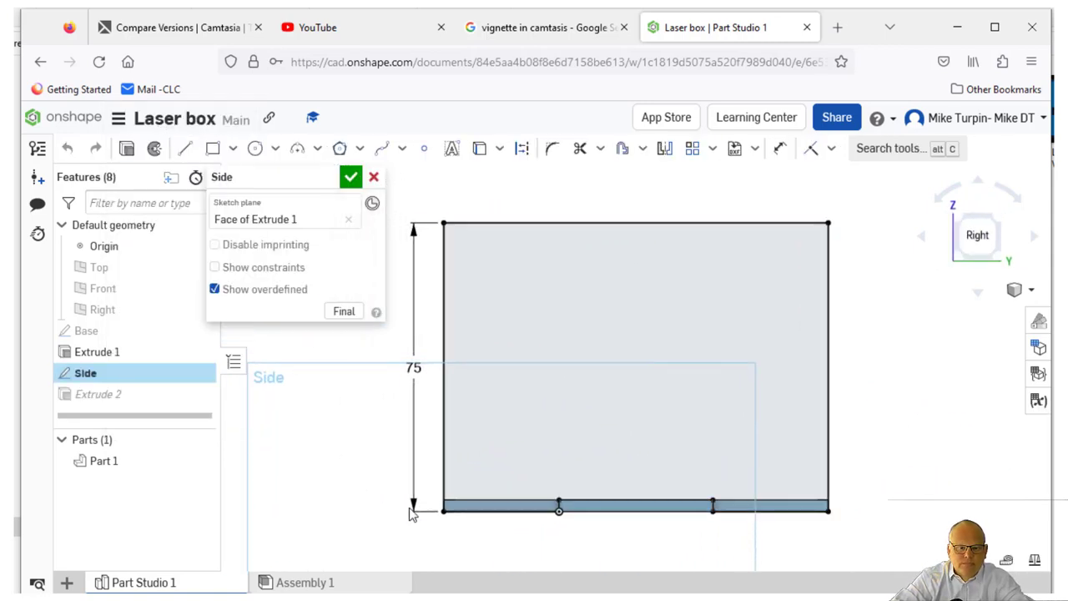
Draw a rectangular notch 3 mm deep and 30 mm tall with lines on the side panel's back vertical edge
left_click(185, 148)
left_click(822, 402)
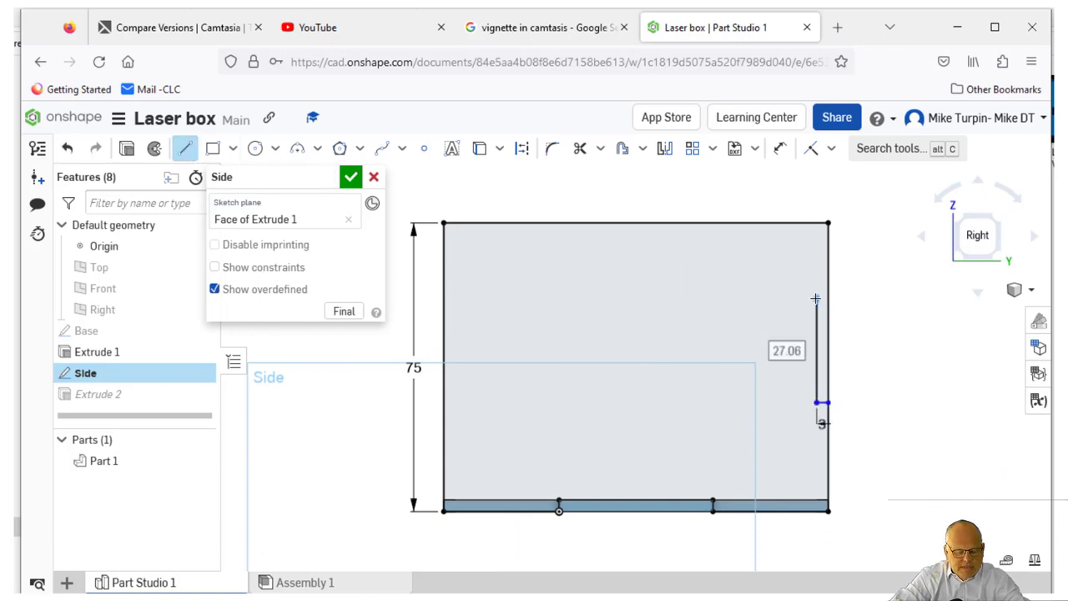
type("30")
key("Return")
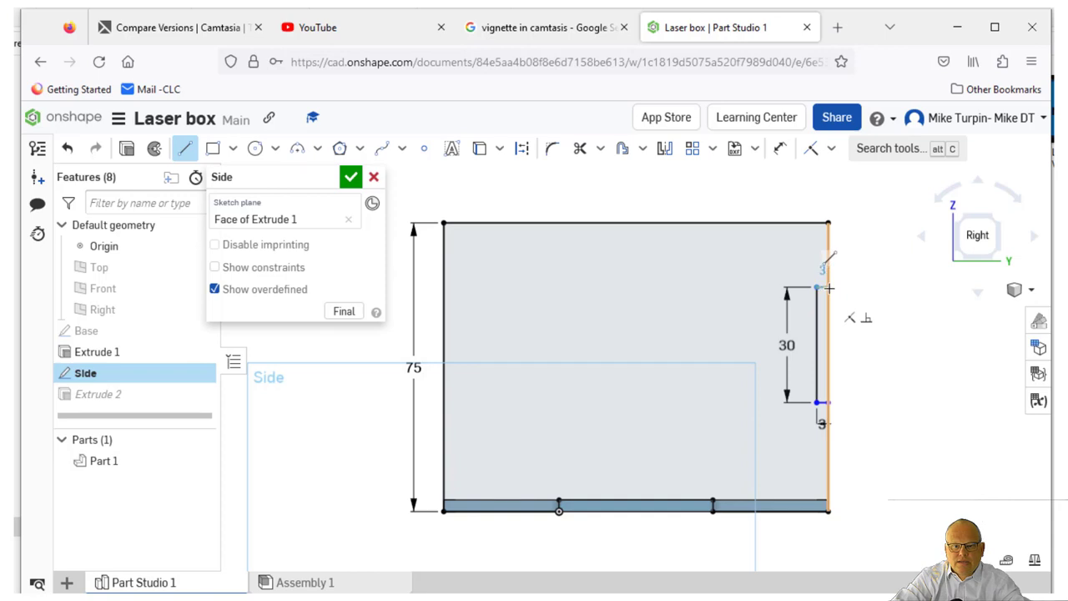
right_click(886, 287)
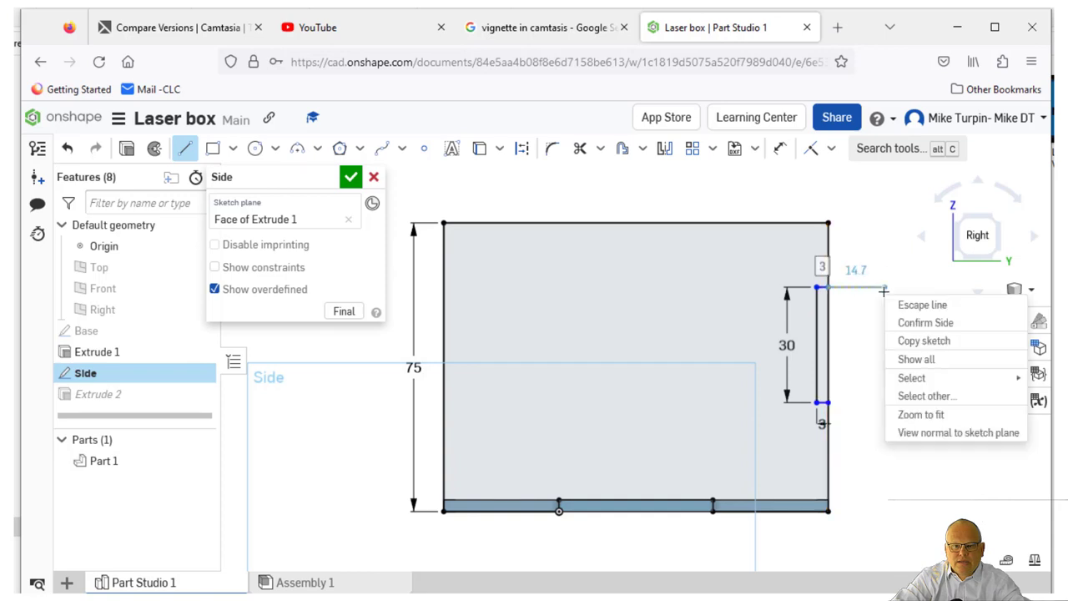
left_click(901, 307)
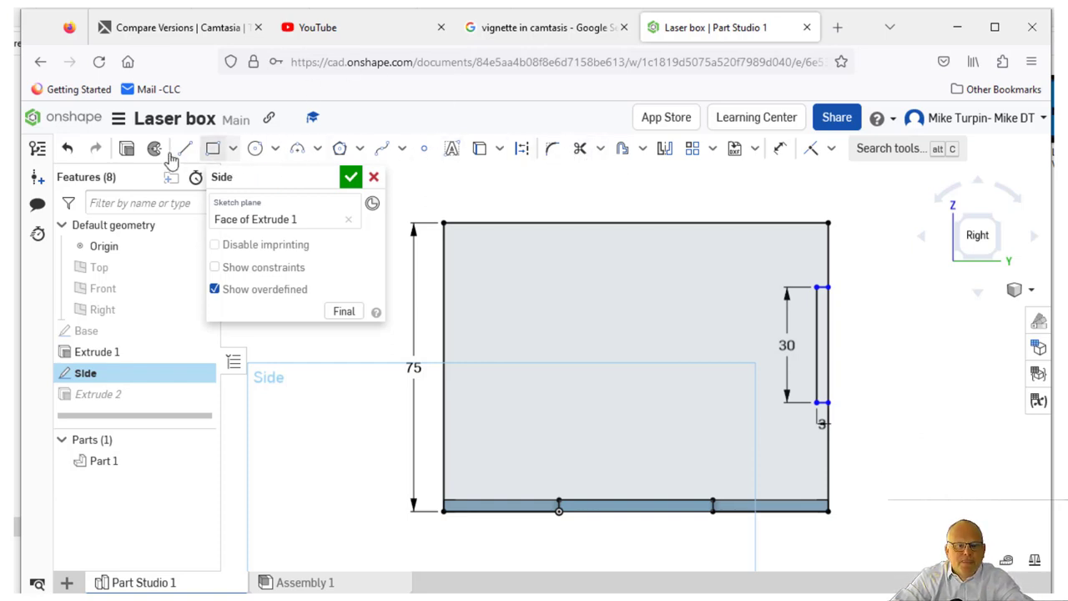
Dimension the notch's lower edge 25 mm above the top of the base
left_click(779, 148)
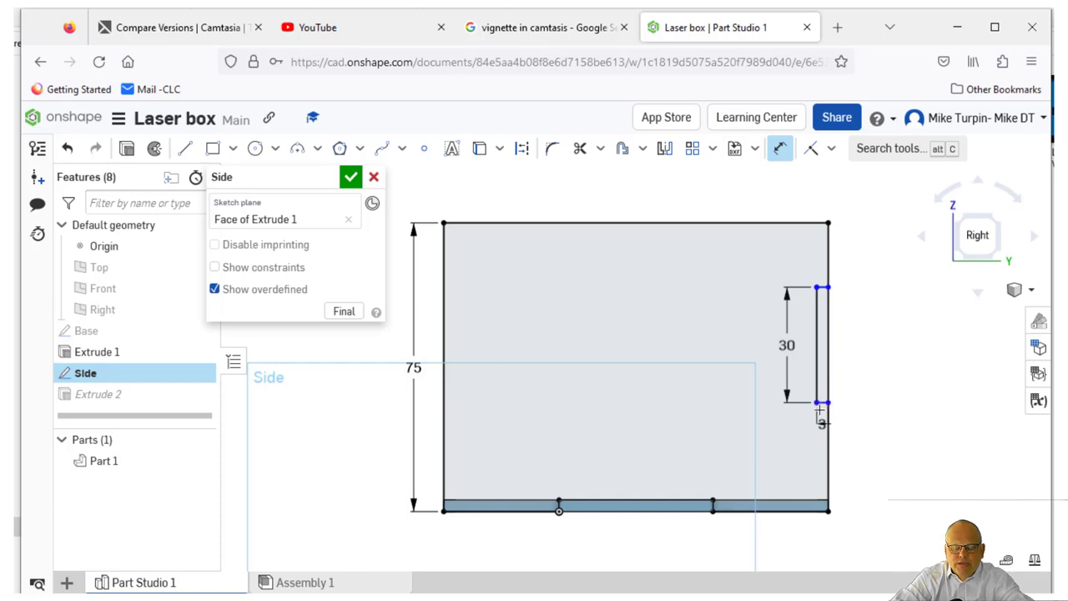
scroll(820, 409, "up", 5)
left_click(816, 384)
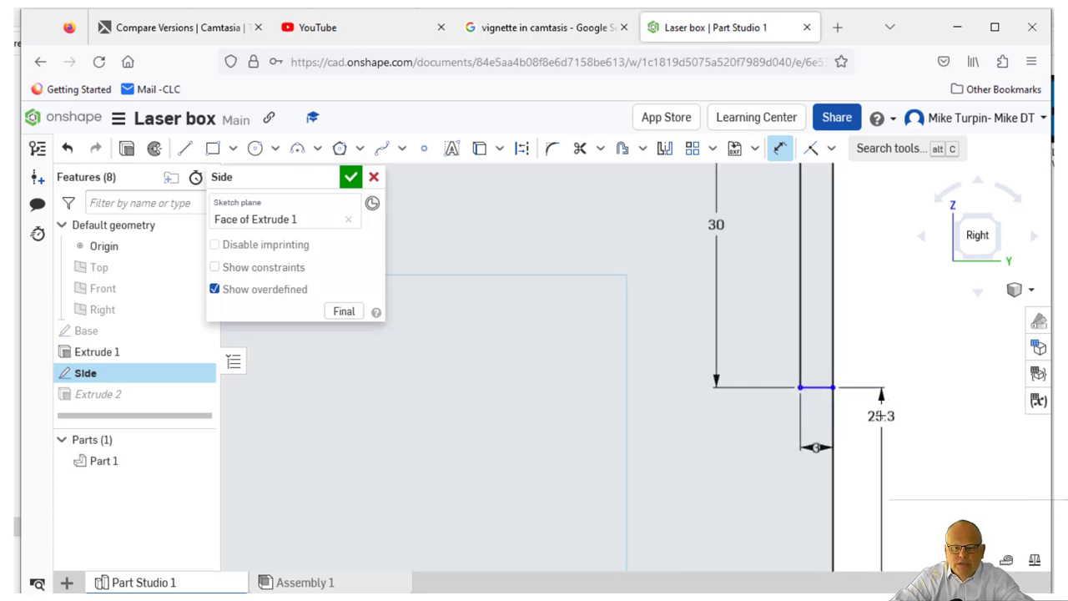
left_click(897, 438)
scroll(887, 437, "down", 2)
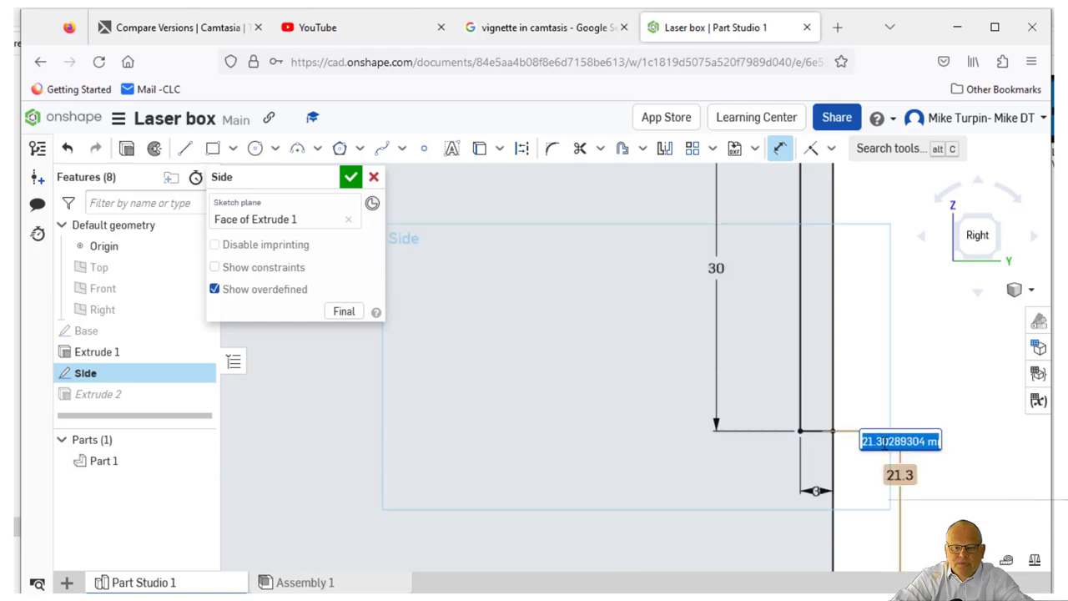
scroll(886, 441, "up", 4)
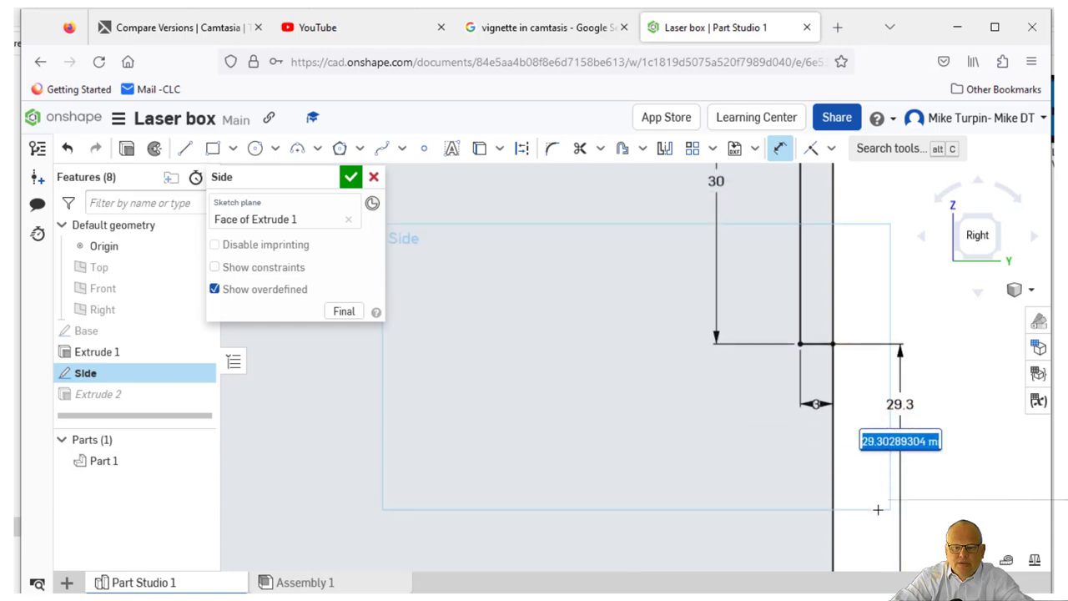
type("25")
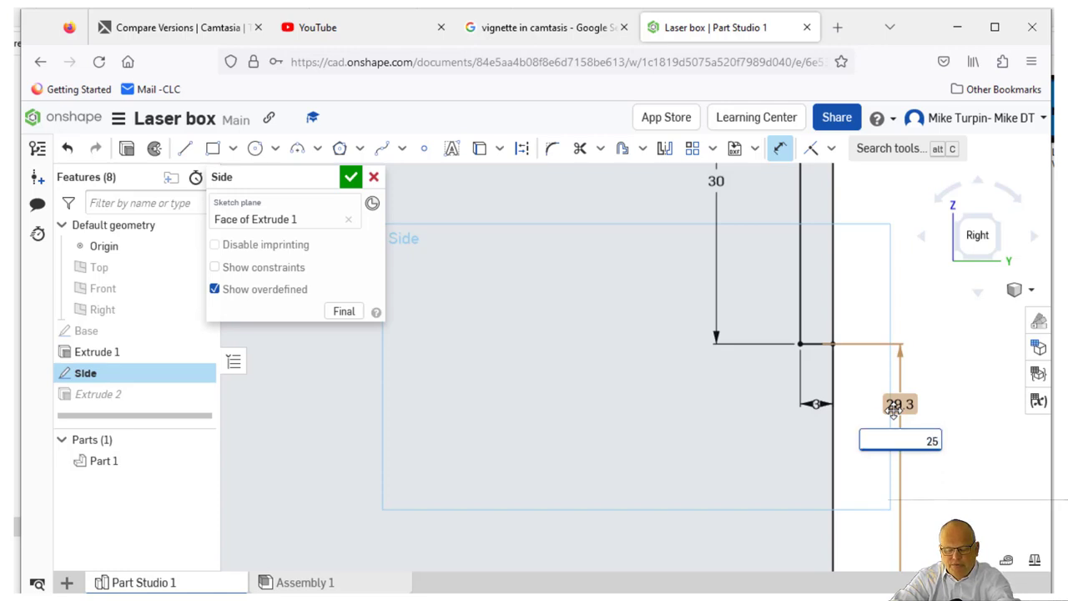
key("Return")
scroll(906, 362, "down", 3)
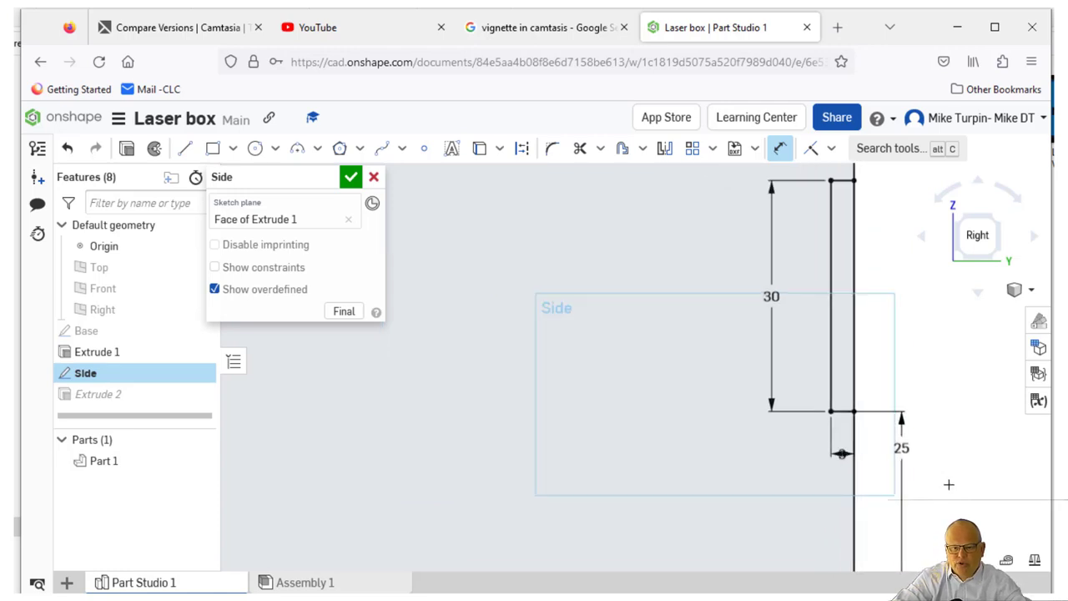
scroll(906, 362, "down", 3)
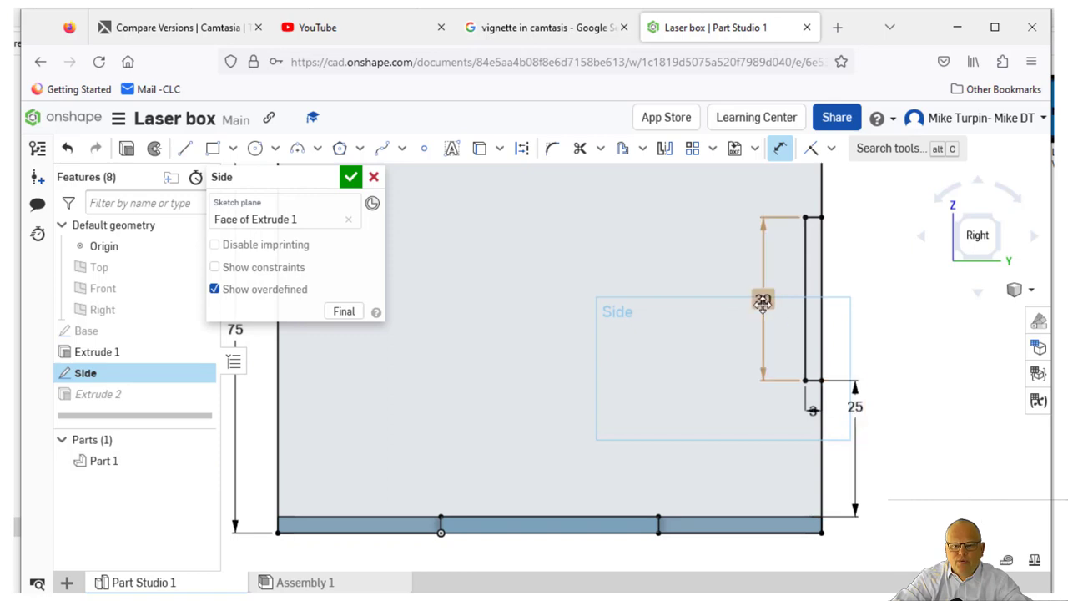
Add a driven reference dimension between the notch's upper edge and the top edge of the side panel
middle_click_drag(923, 364, 915, 439)
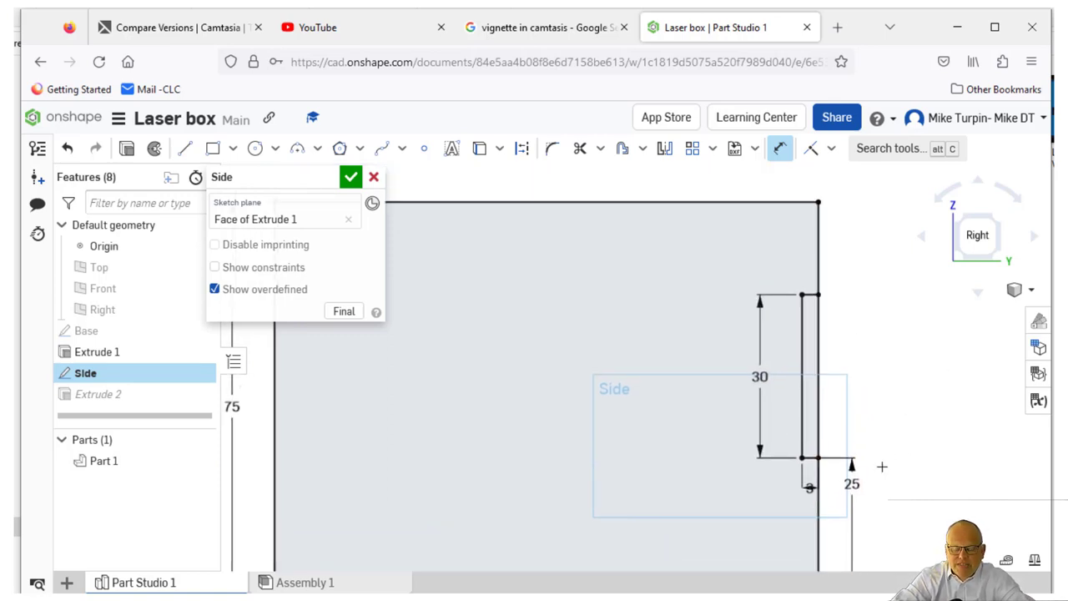
left_click(809, 294)
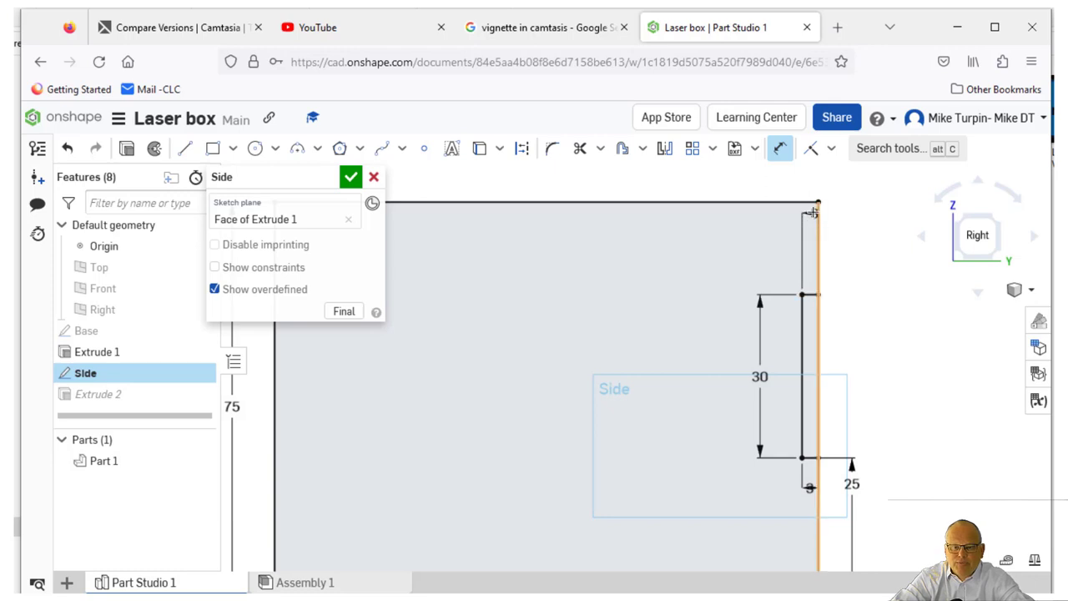
left_click(807, 202)
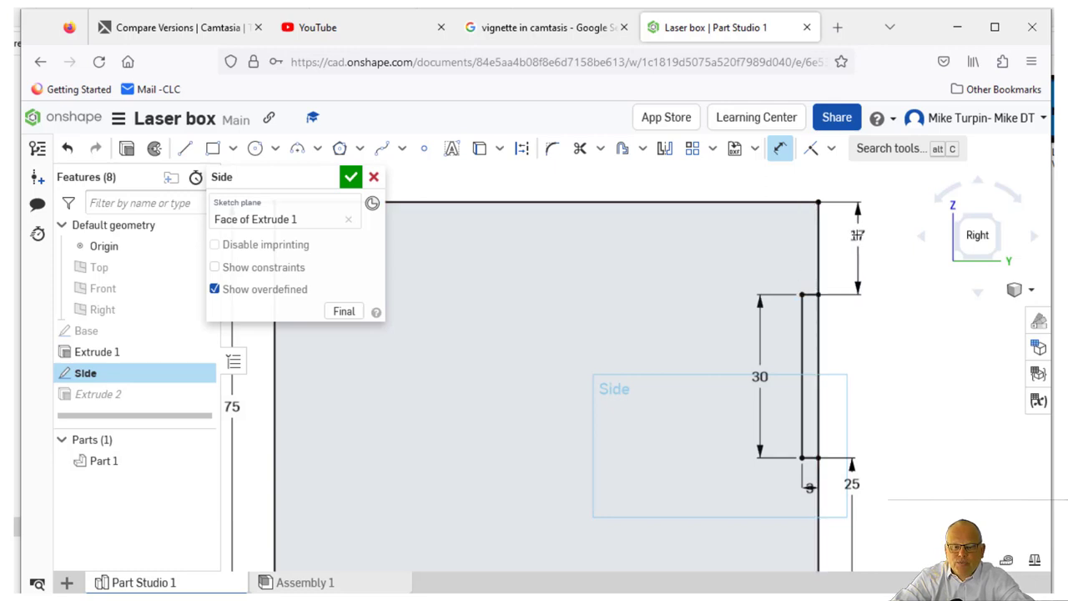
left_click(858, 242)
scroll(942, 442, "down", 1)
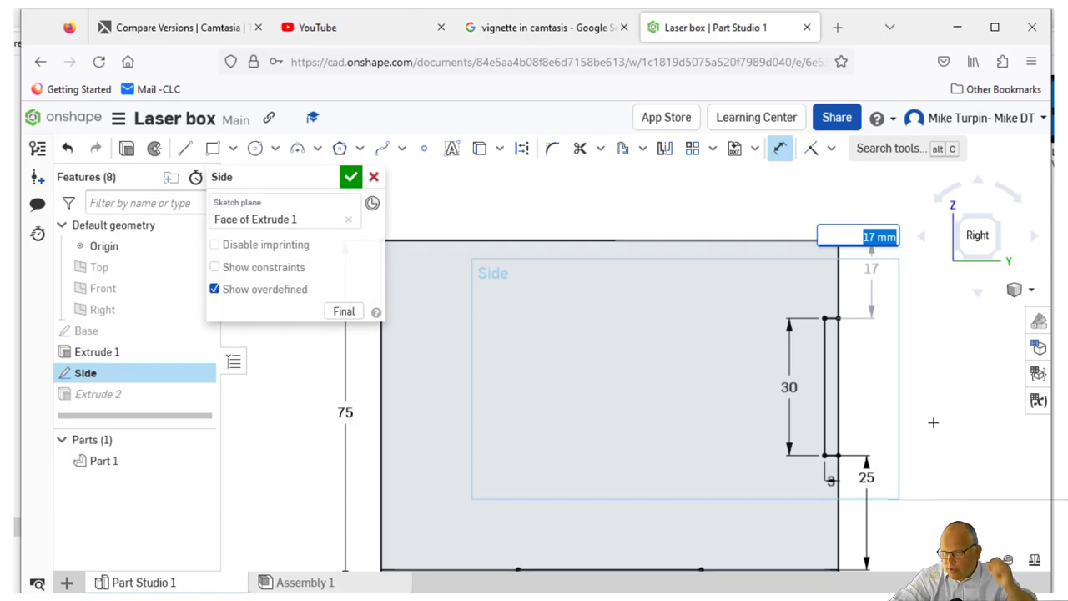
key("Return")
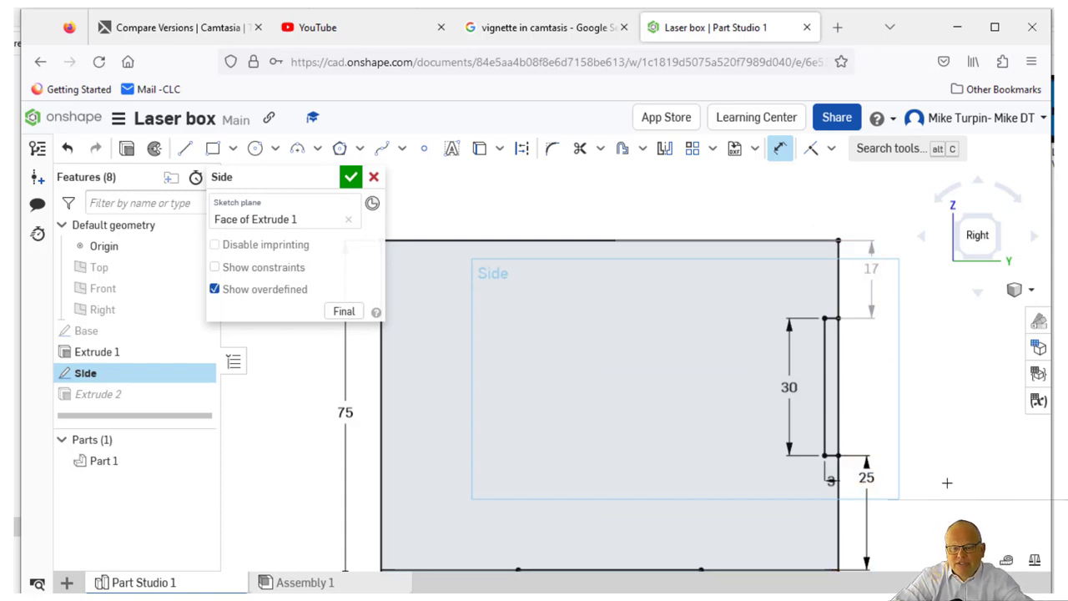
Set the notch's distance above the base to 20 mm
double_click(866, 475)
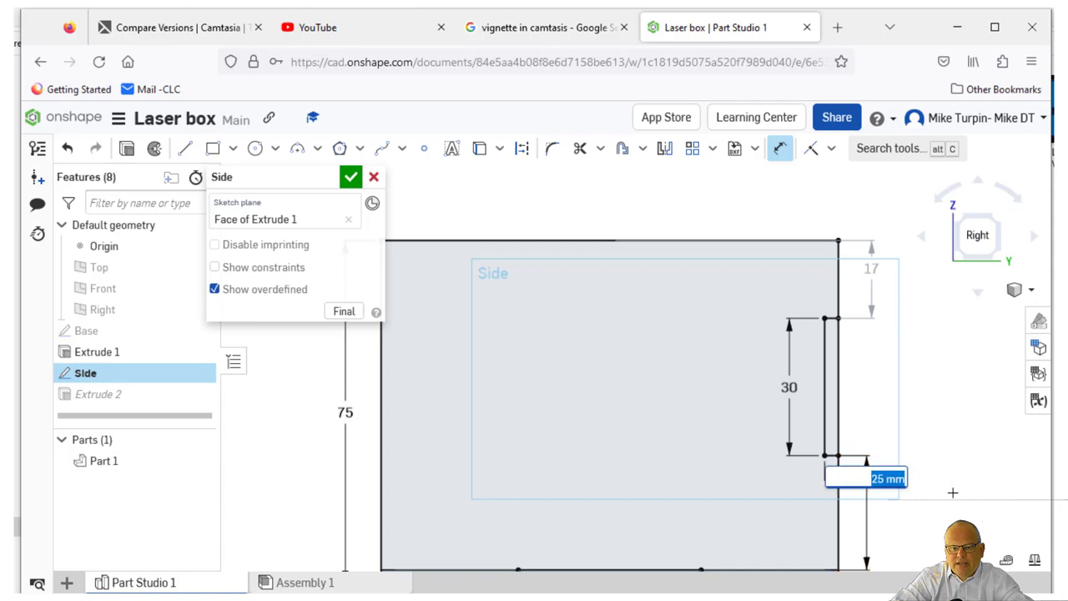
type("20")
key("Return")
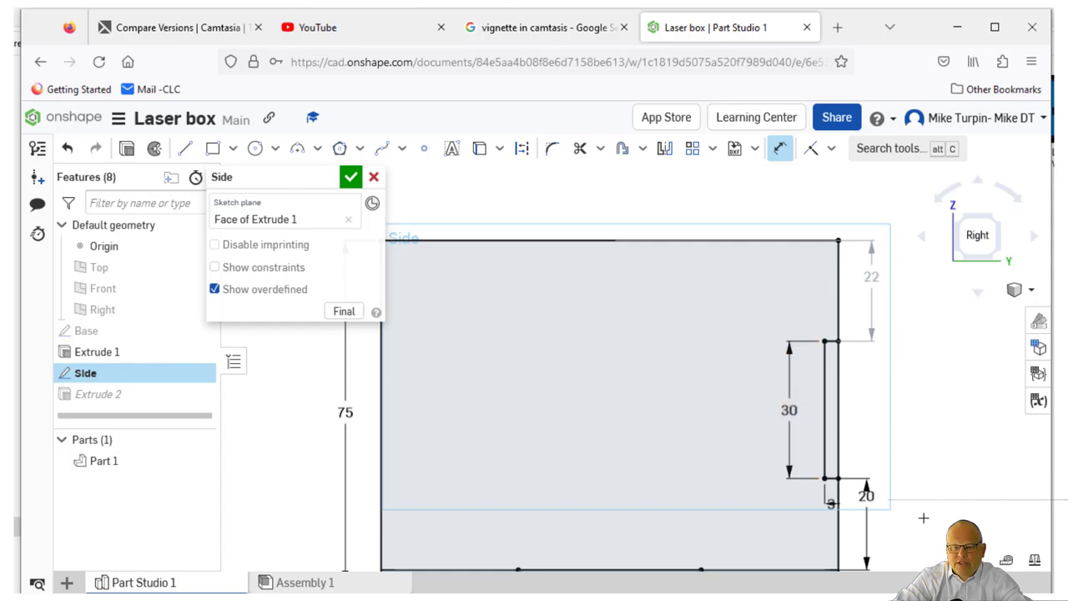
Set the notch's distance above the base to 21 mm and tidy the position of the upper reference dimension
double_click(876, 498)
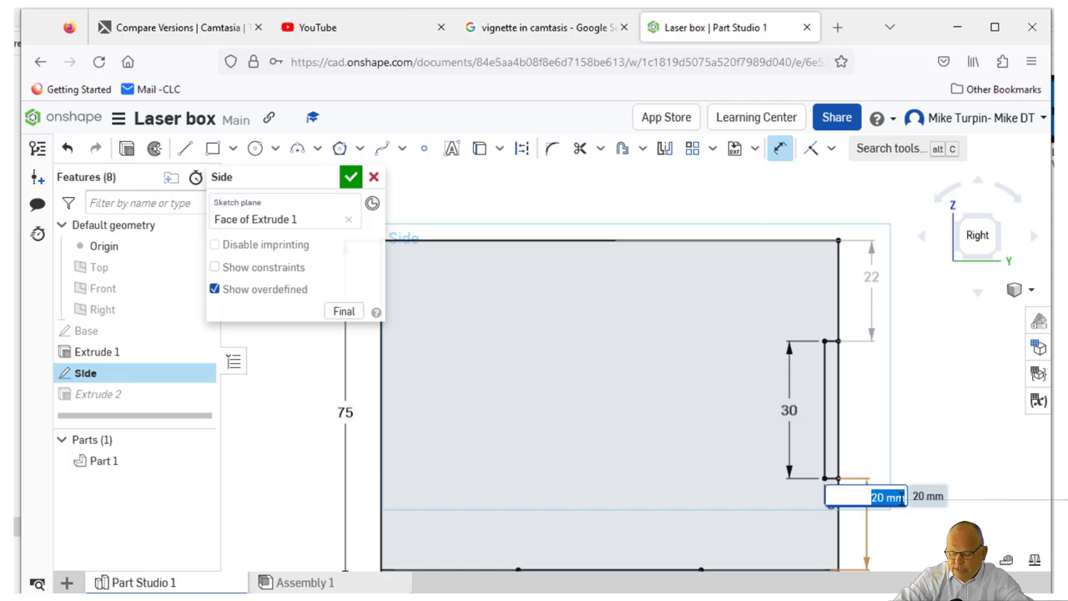
type("21")
key("Return")
scroll(860, 470, "up", 2)
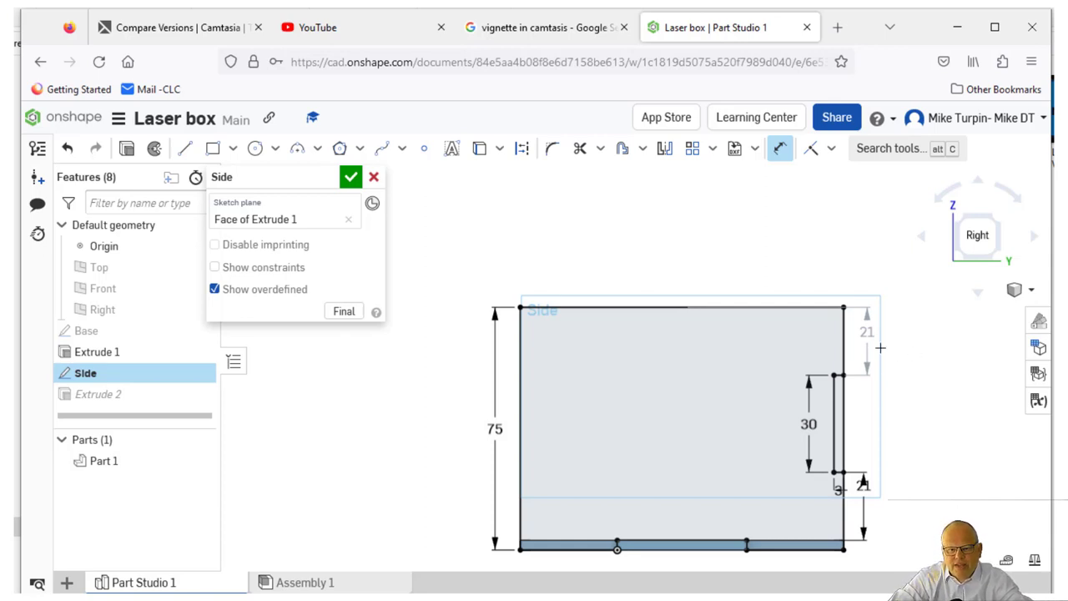
left_click_drag(870, 336, 866, 347)
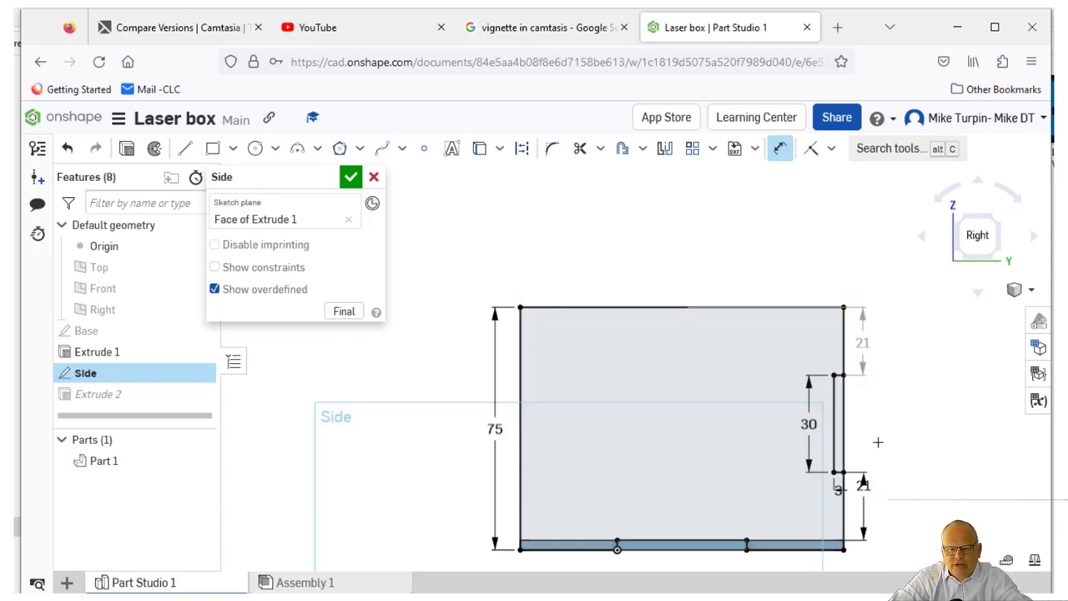
Check the notch against the base, finish the Side sketch and inspect the updated panel
scroll(878, 442, "down", 1)
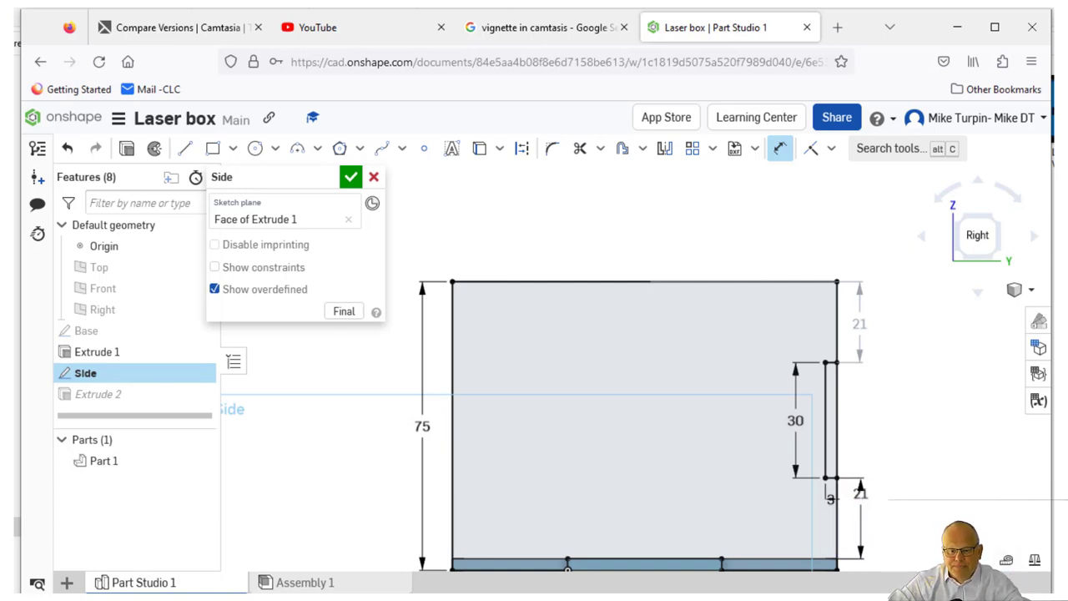
middle_click_drag(934, 506, 929, 419)
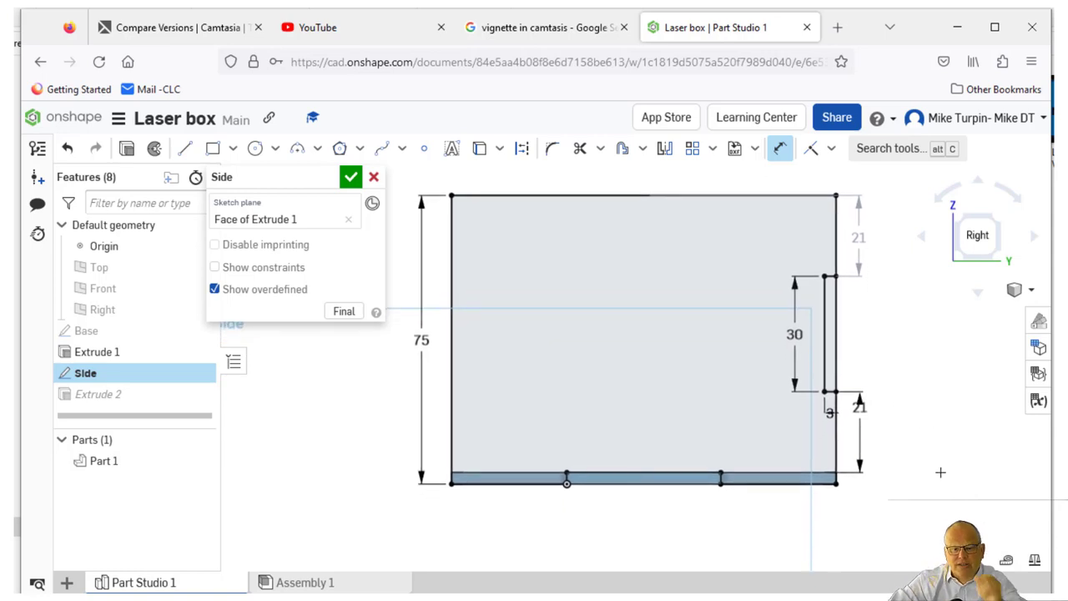
right_click_drag(949, 474, 940, 476)
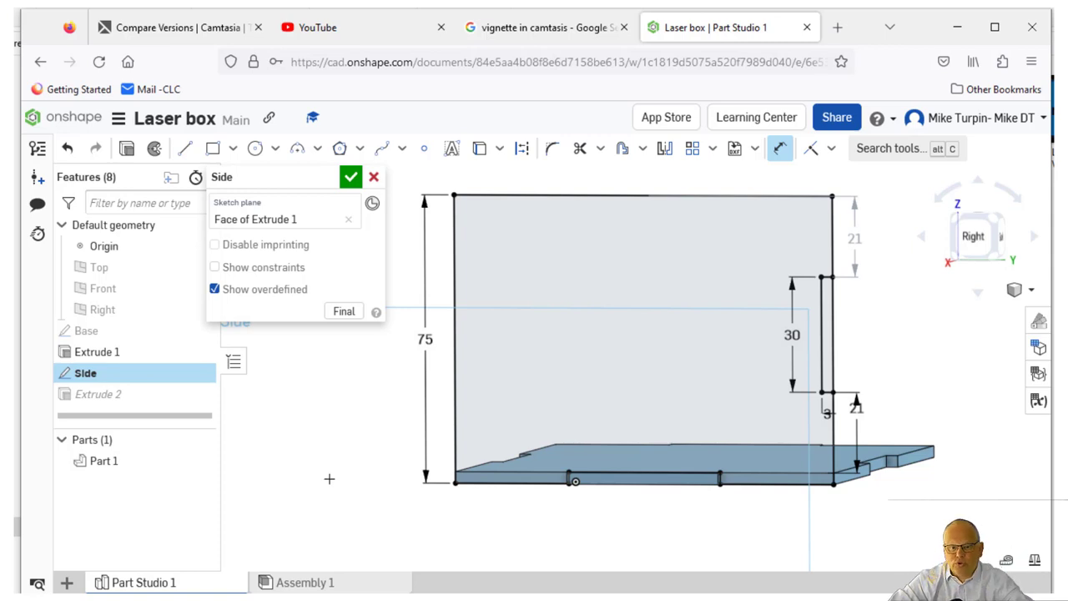
mouse_move(321, 474)
right_mouse_down()
mouse_move(341, 467)
mouse_move(323, 469)
right_mouse_up()
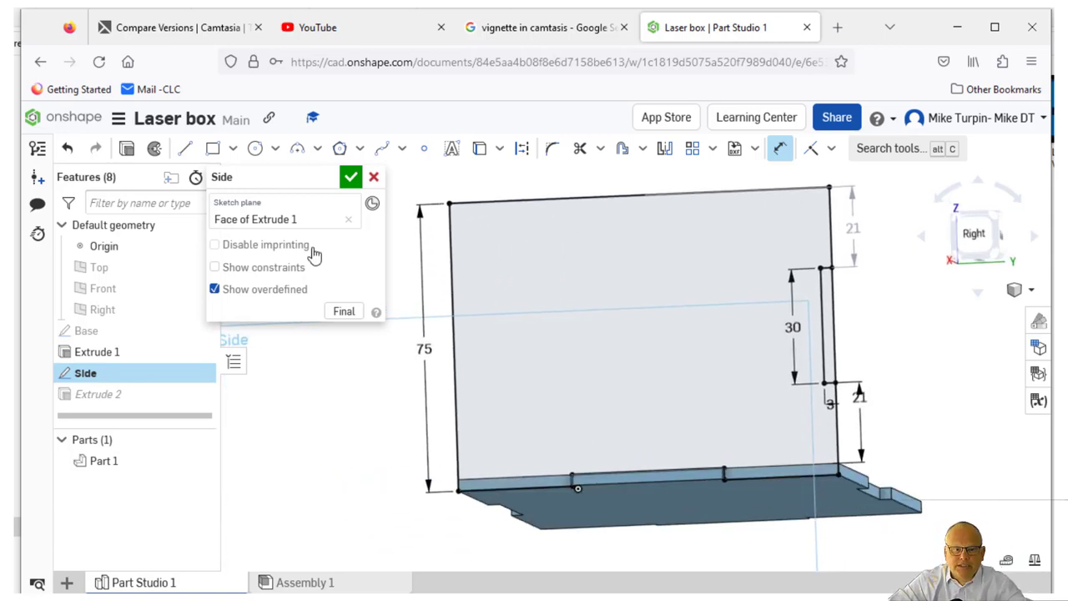
left_click(350, 178)
mouse_move(351, 316)
right_mouse_down()
mouse_move(388, 327)
mouse_move(337, 330)
right_mouse_up()
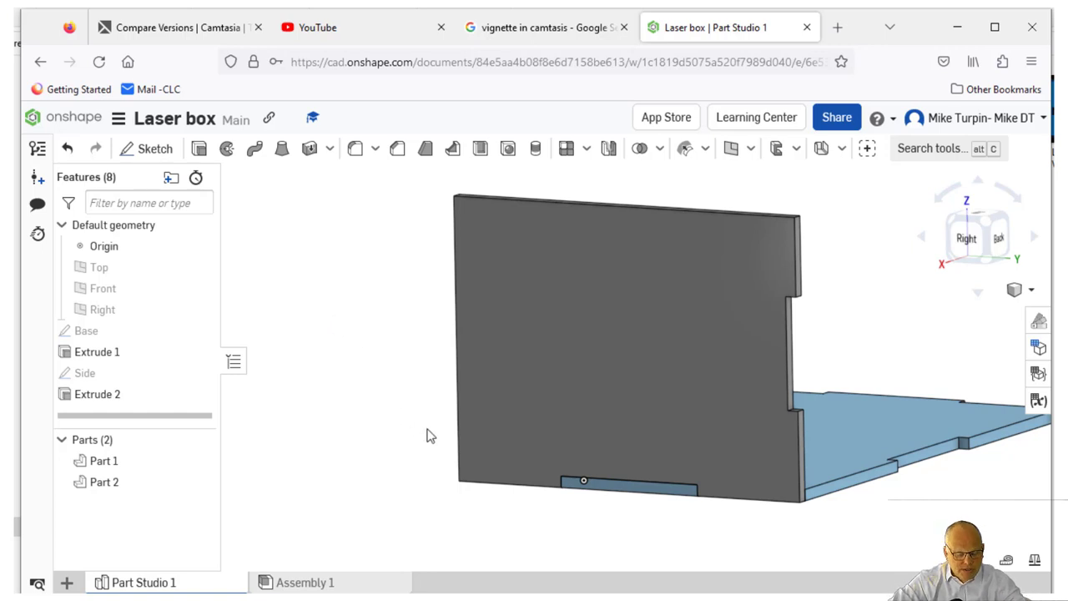
Reopen the Side sketch for editing and view it square to its sketch plane
right_click(110, 375)
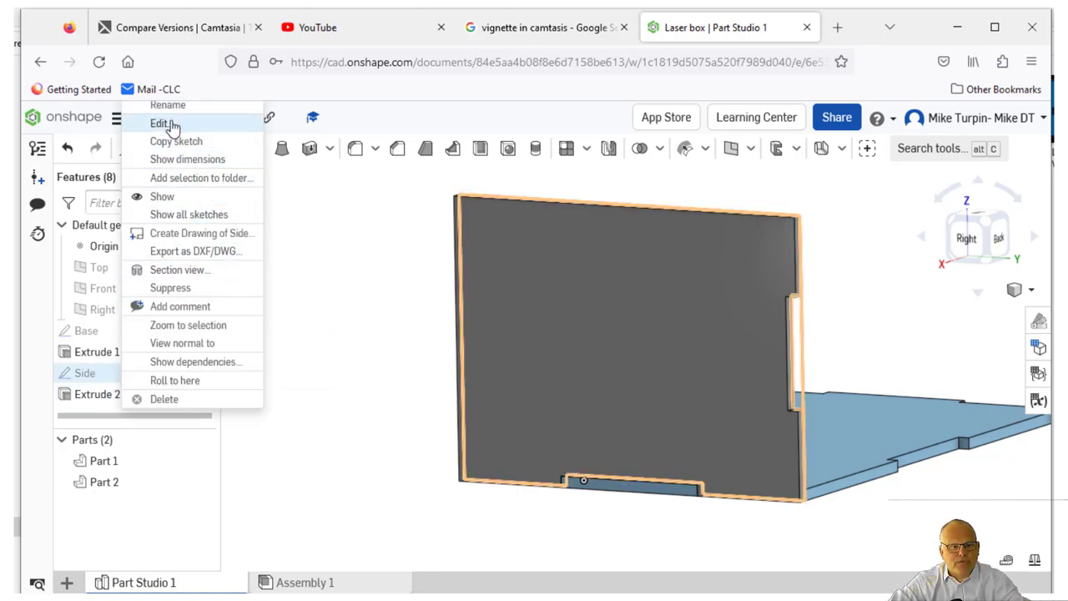
left_click(354, 480)
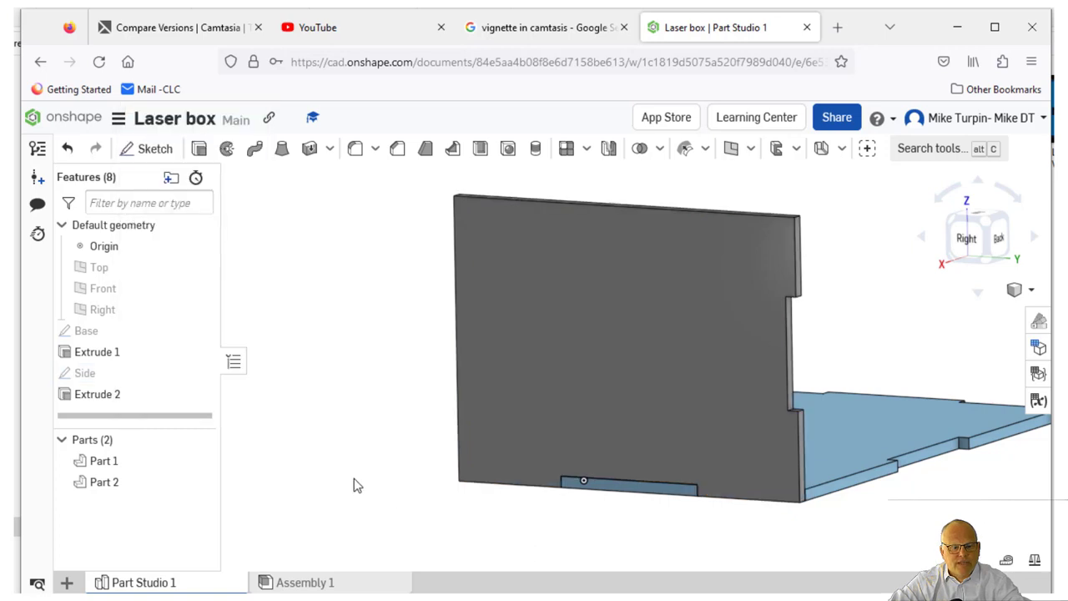
right_click(118, 378)
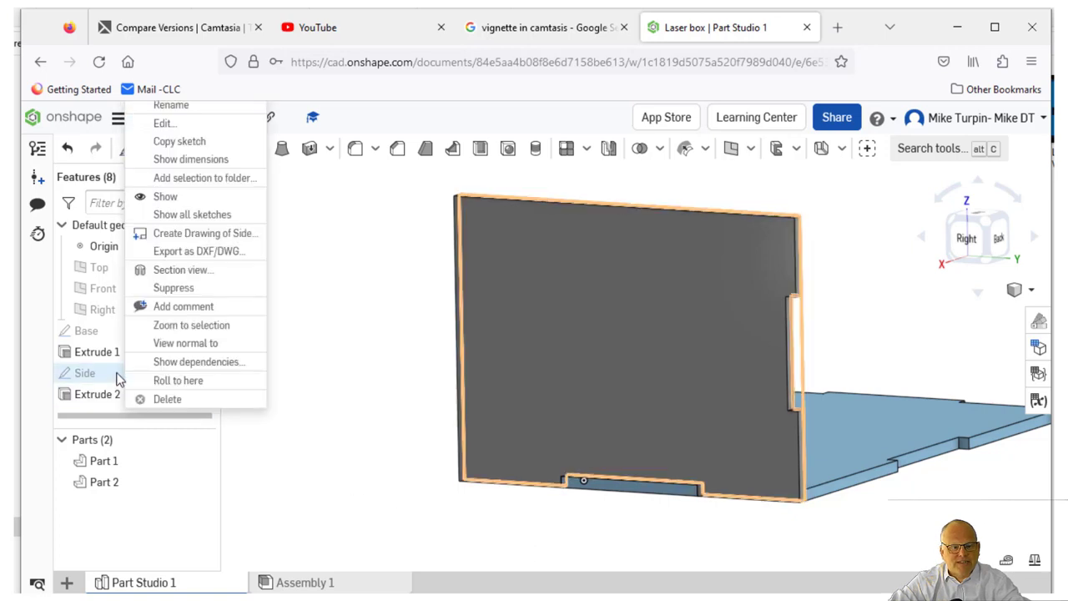
left_click(203, 125)
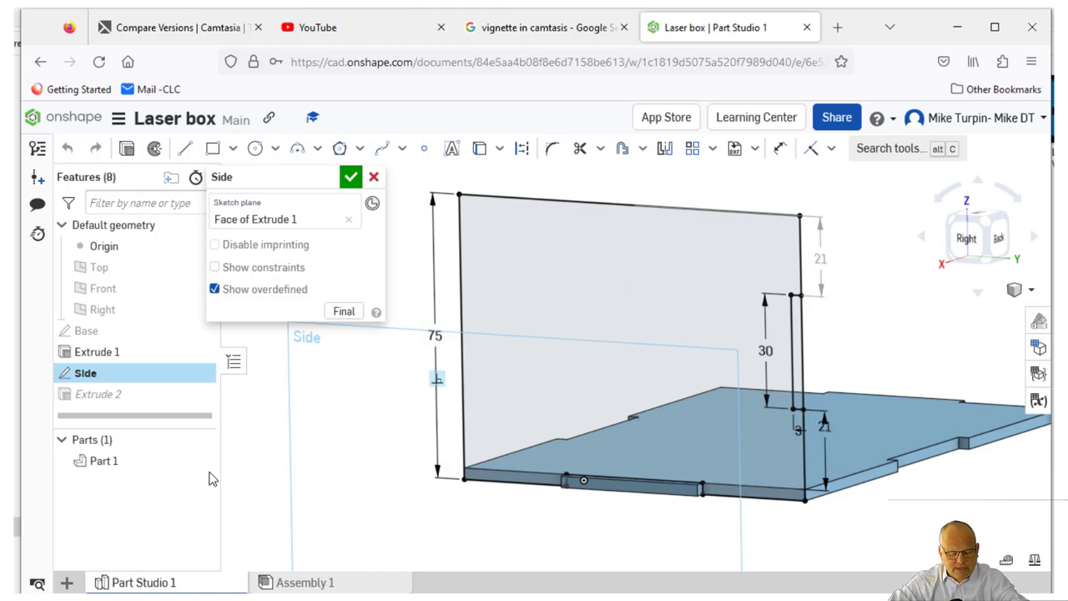
key("n")
middle_click_drag(375, 400, 441, 409)
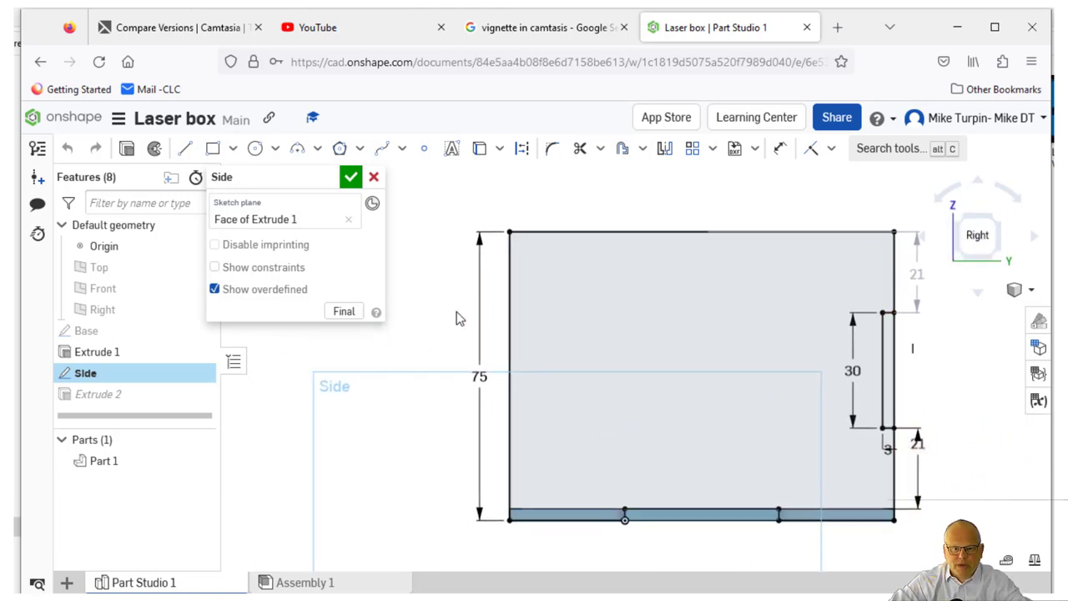
Sketch a 3 mm deep, 30 mm high notch outline on the panel's opposite vertical edge, level with the existing notch
left_click(184, 148)
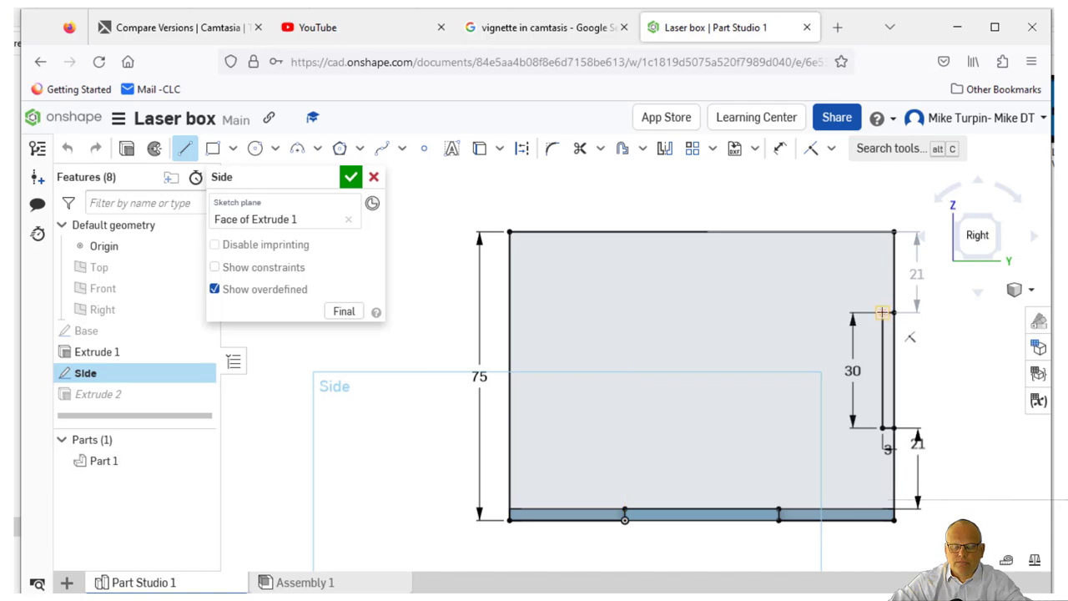
left_click(511, 314)
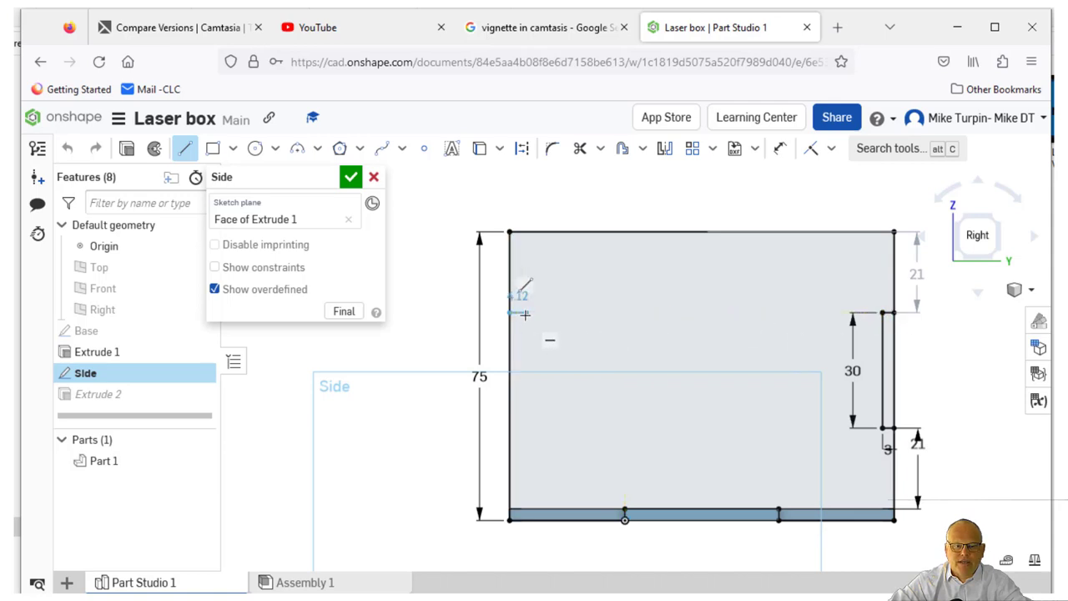
left_click(525, 315)
type("3")
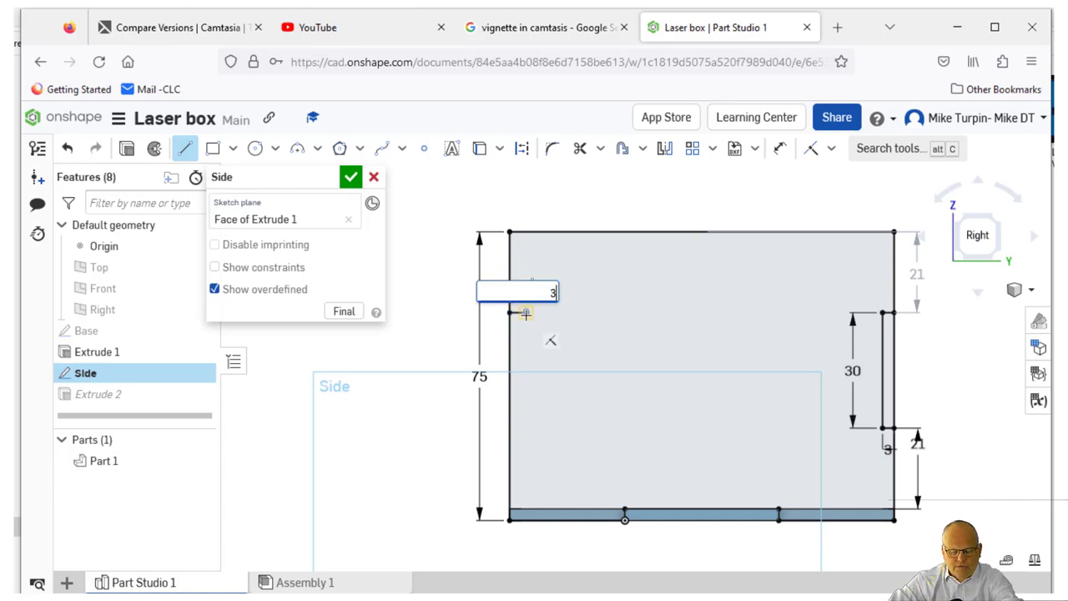
key("Return")
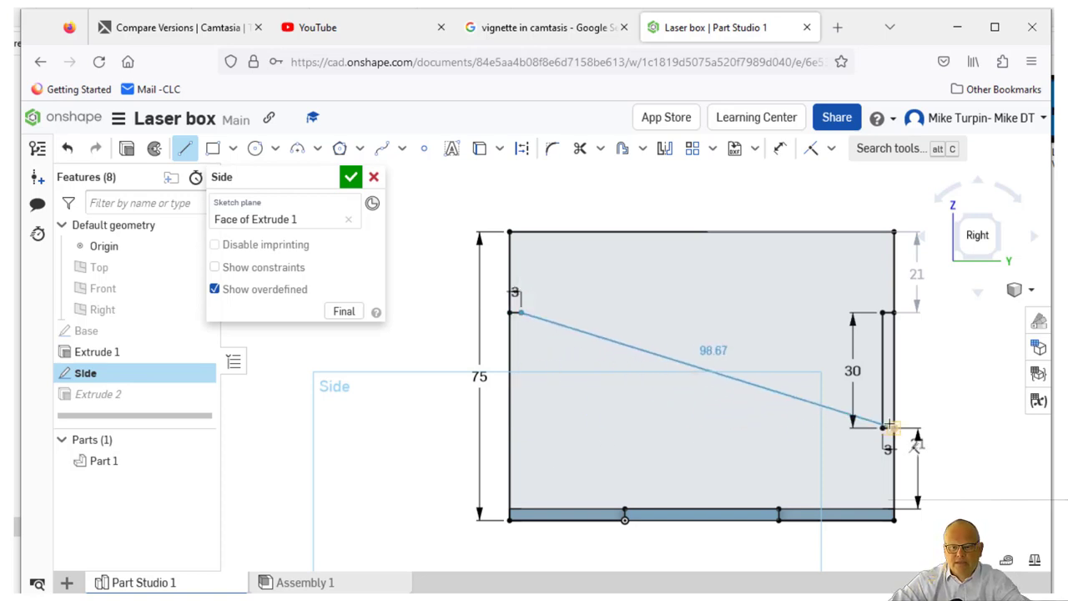
left_click(523, 428)
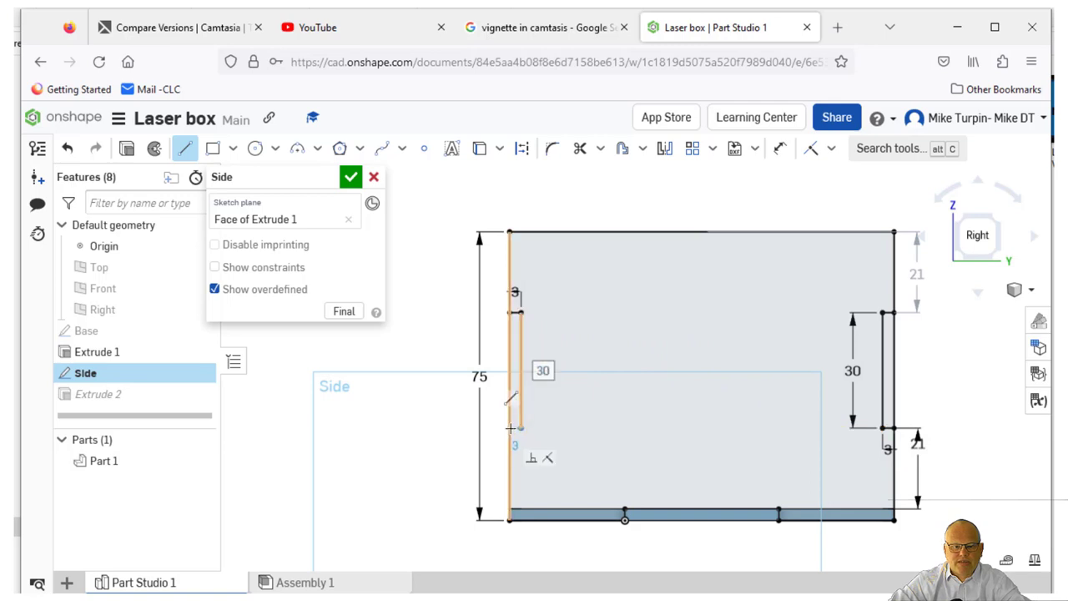
left_click(510, 428)
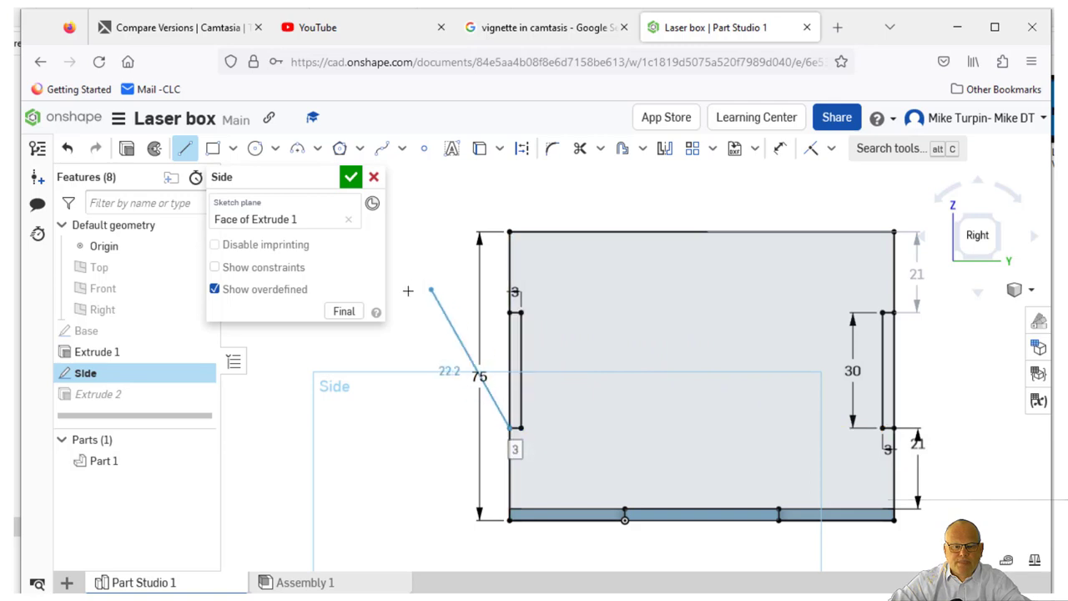
right_click(689, 391)
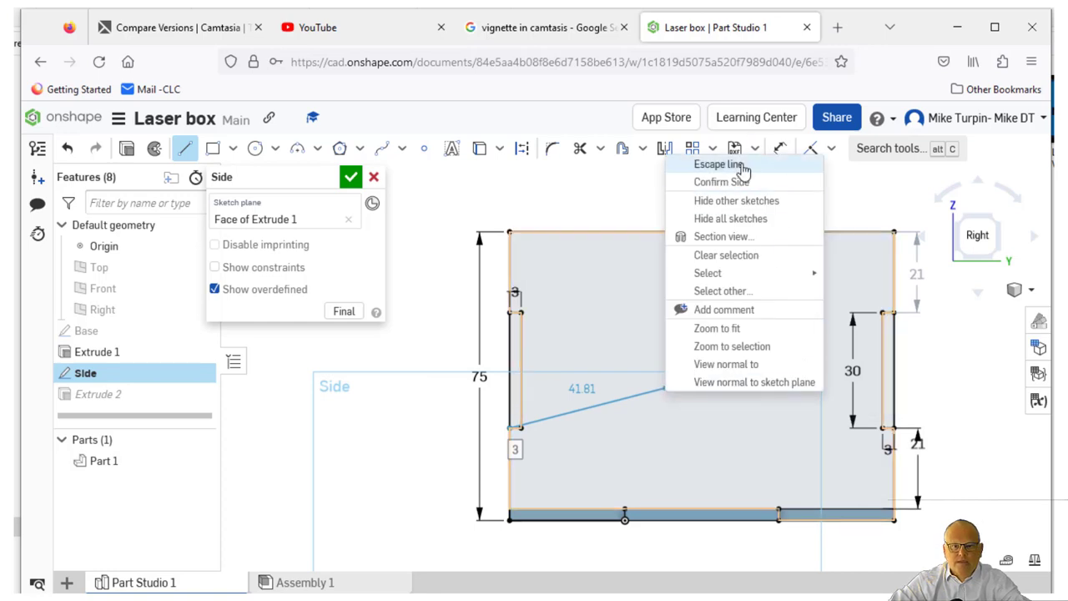
left_click(737, 165)
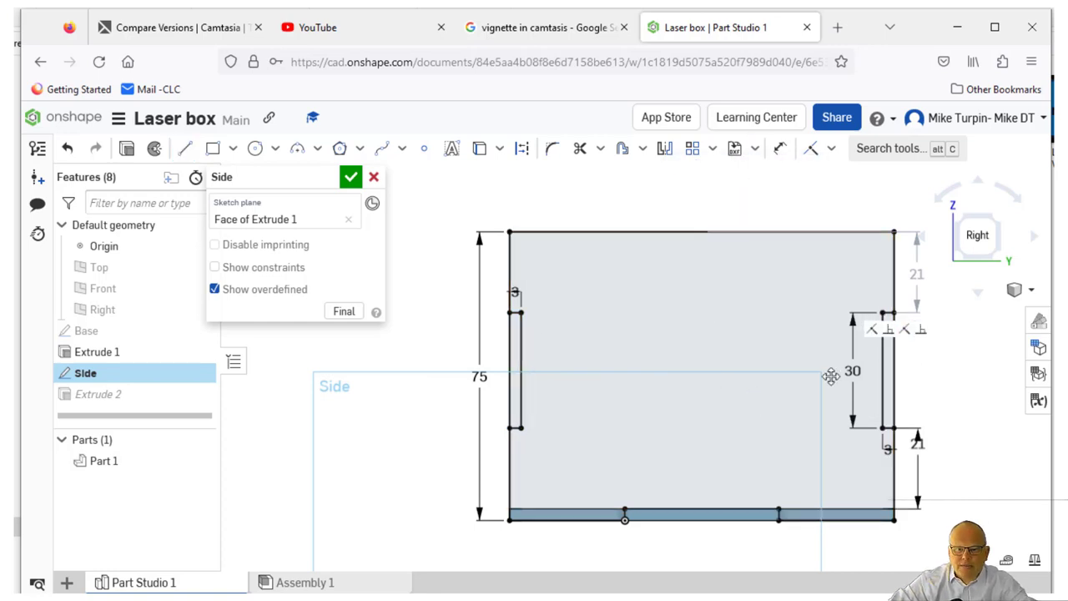
Add a driven reference dimension for the height of the new notch
left_click(779, 148)
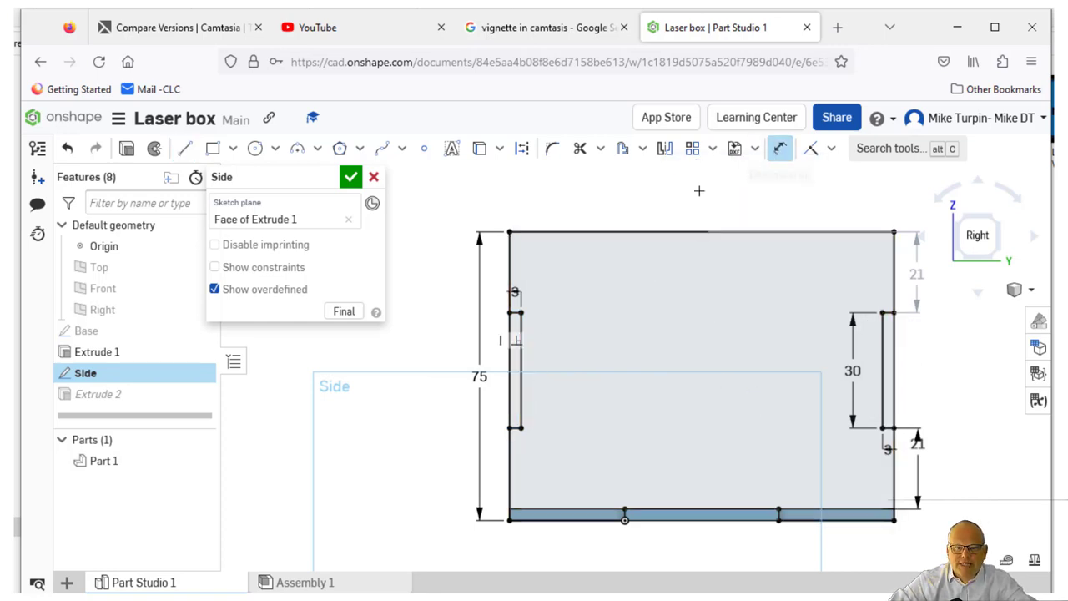
left_click(522, 340)
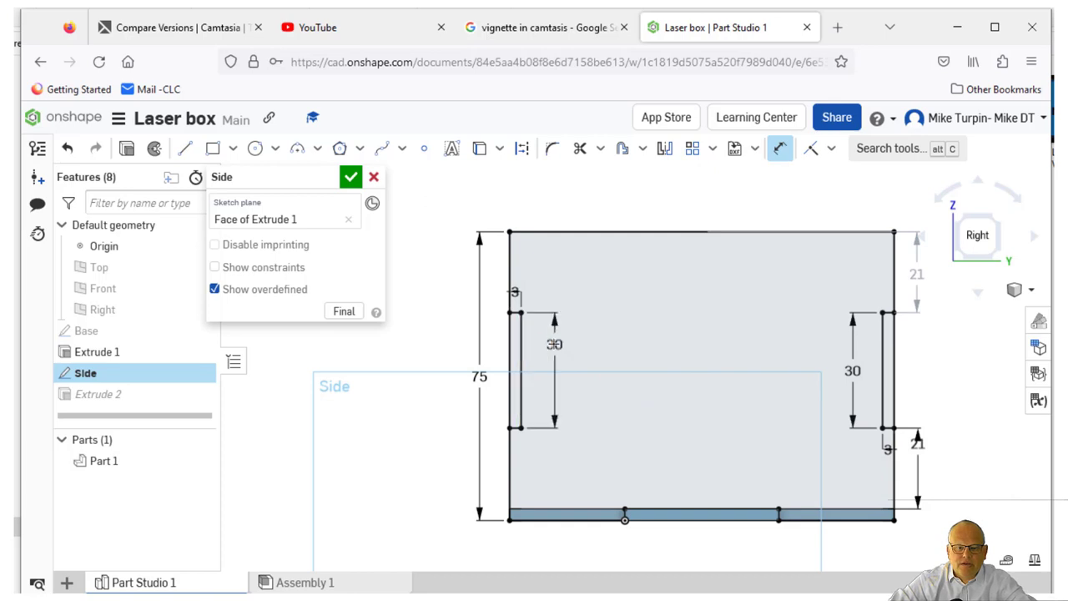
left_click(561, 344)
key("Return")
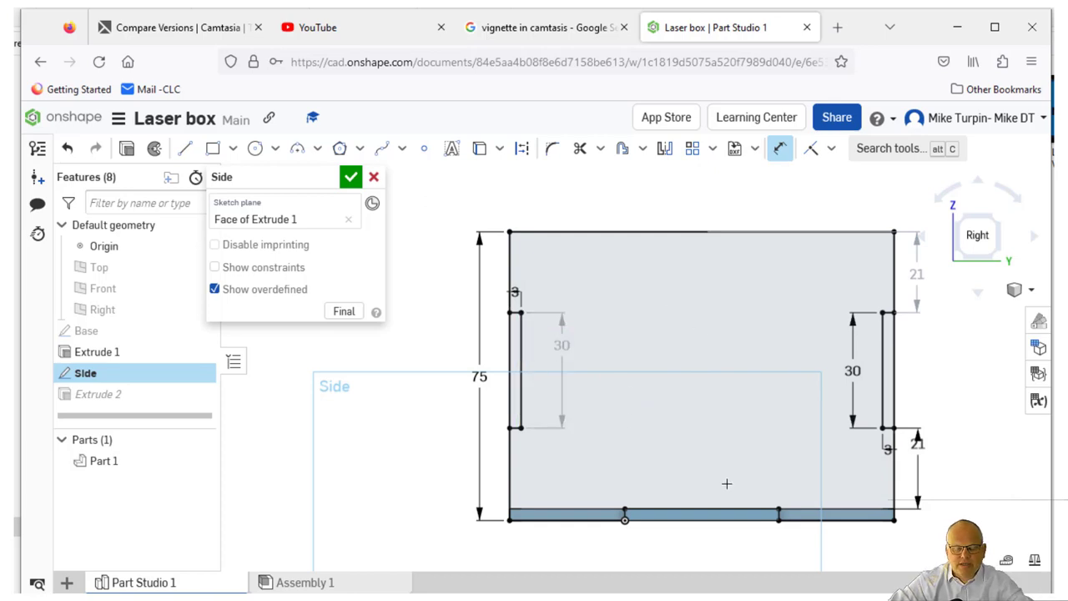
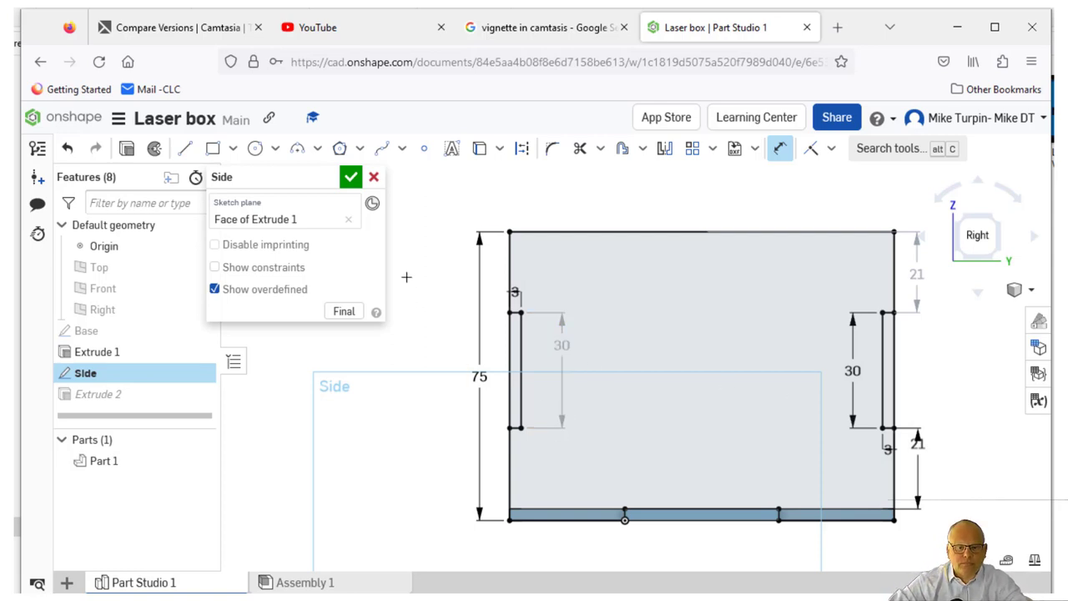
Trim the outer edge segments across both side notches and finish the Side sketch
left_click(580, 148)
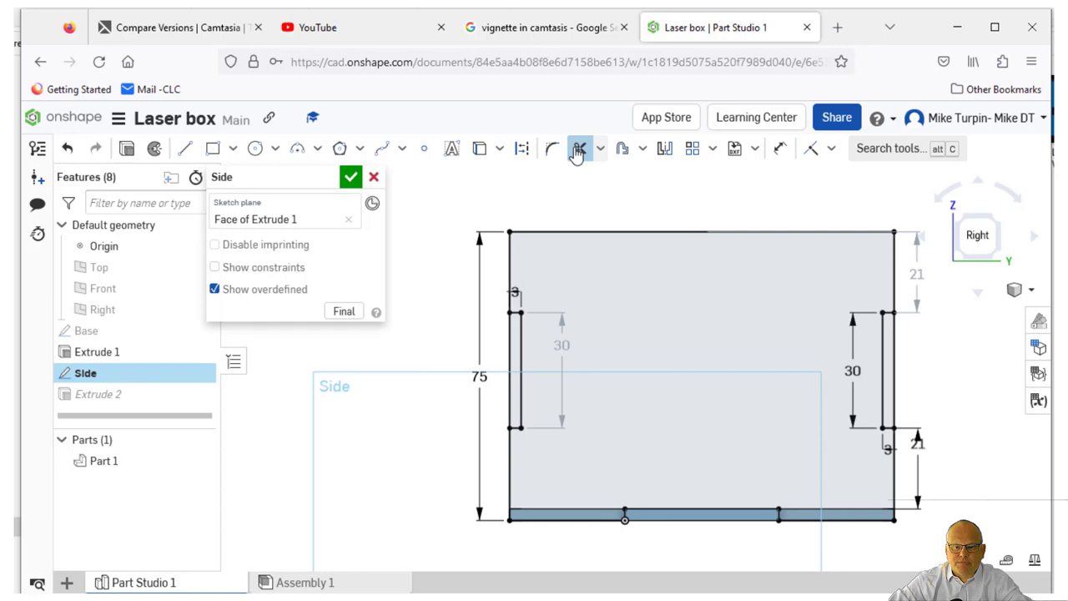
left_click(894, 371)
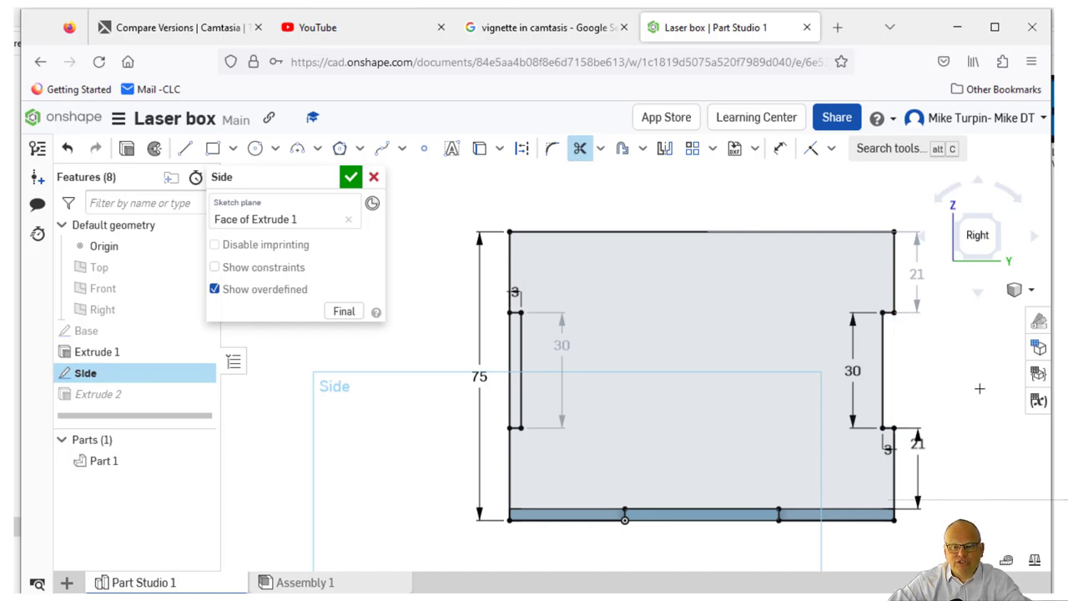
left_click(509, 375)
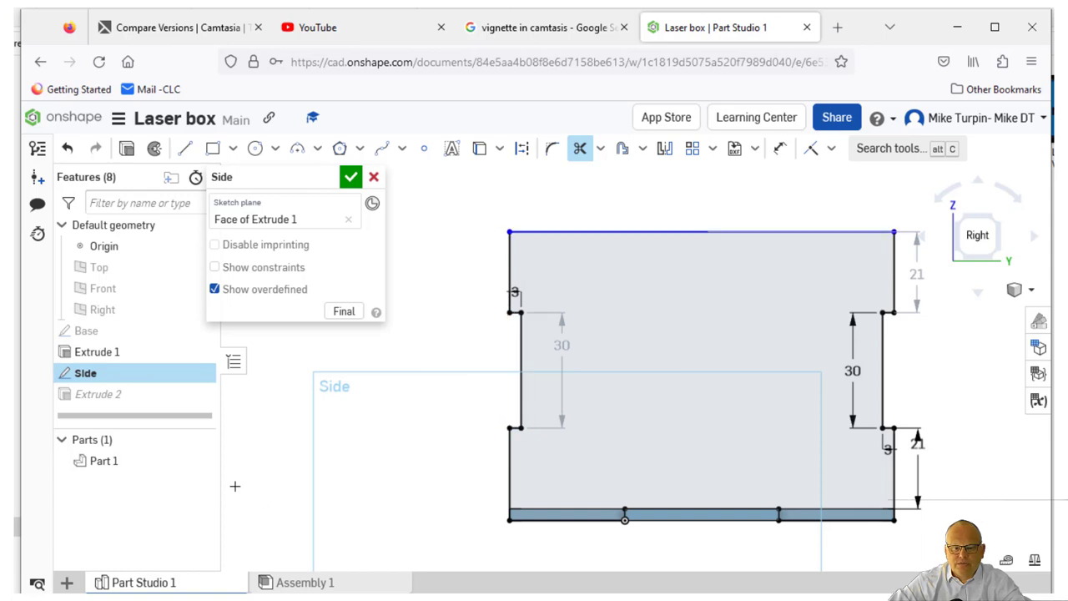
left_click(349, 185)
Delete the Extrude 2 feature that forms the side panel
mouse_move(353, 225)
right_mouse_down()
mouse_move(405, 326)
mouse_move(497, 351)
mouse_move(425, 309)
mouse_move(453, 319)
mouse_move(418, 324)
mouse_move(453, 309)
mouse_move(424, 308)
mouse_move(408, 288)
right_mouse_up()
right_click(98, 376)
left_click(454, 311)
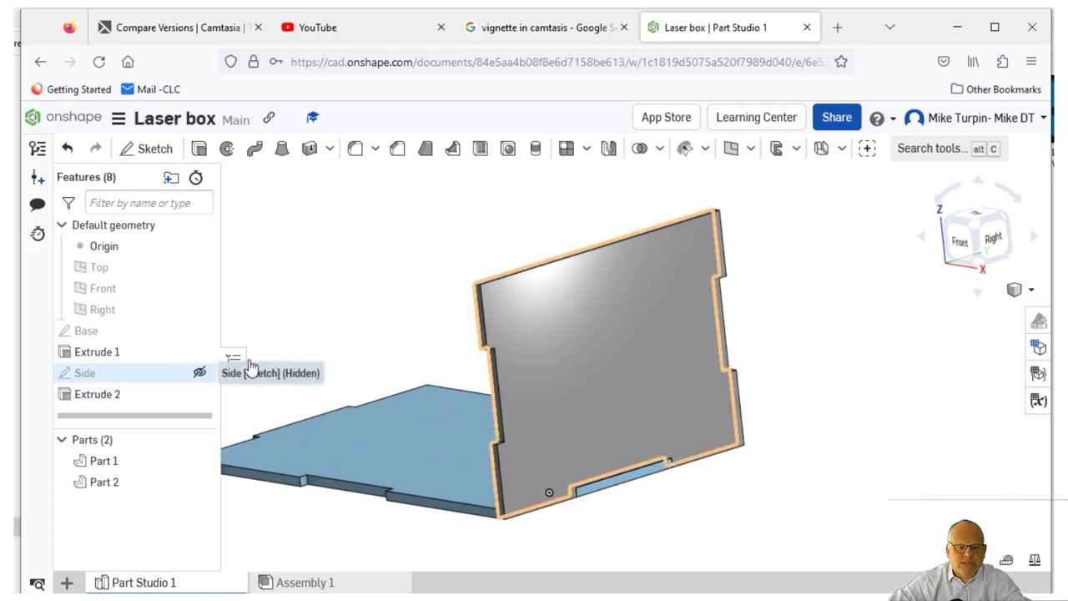
right_click(120, 403)
left_click(164, 383)
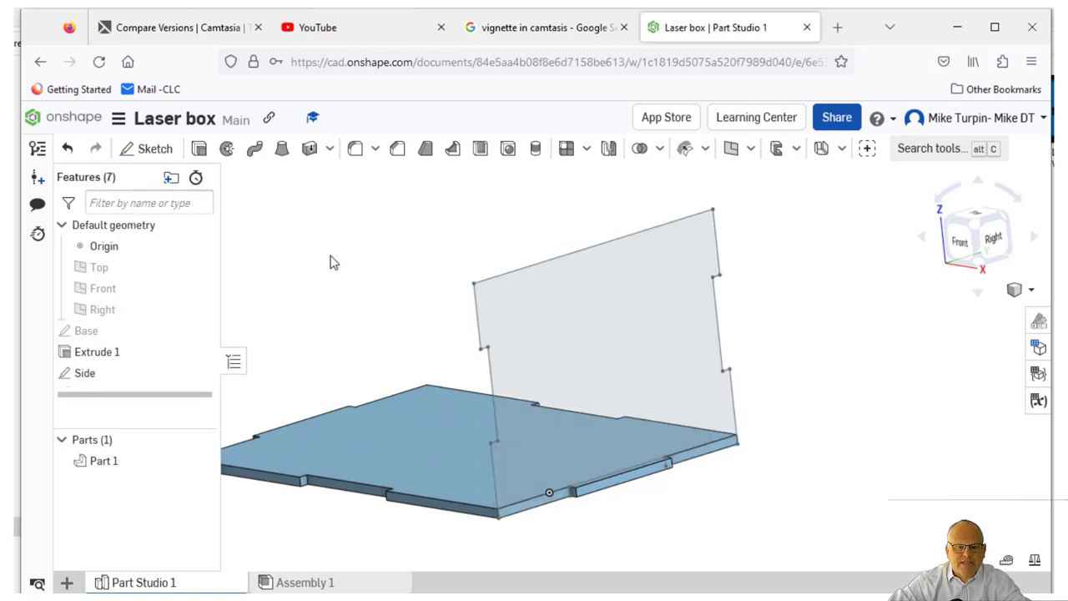
Start a new extrusion of the Side sketch, selecting the main panel region and the narrow strip beside the base notch
mouse_move(330, 262)
right_mouse_down()
mouse_move(377, 250)
mouse_move(403, 258)
mouse_move(334, 250)
mouse_move(343, 265)
right_mouse_up()
scroll(593, 519, "up", 5)
scroll(815, 453, "down", 5)
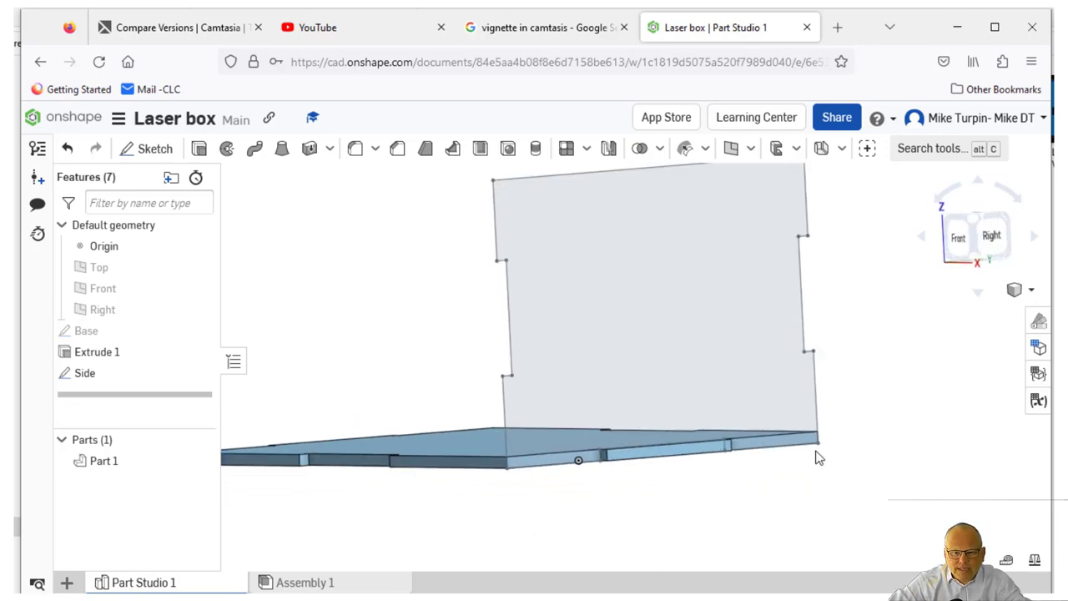
left_click(198, 147)
left_click(652, 309)
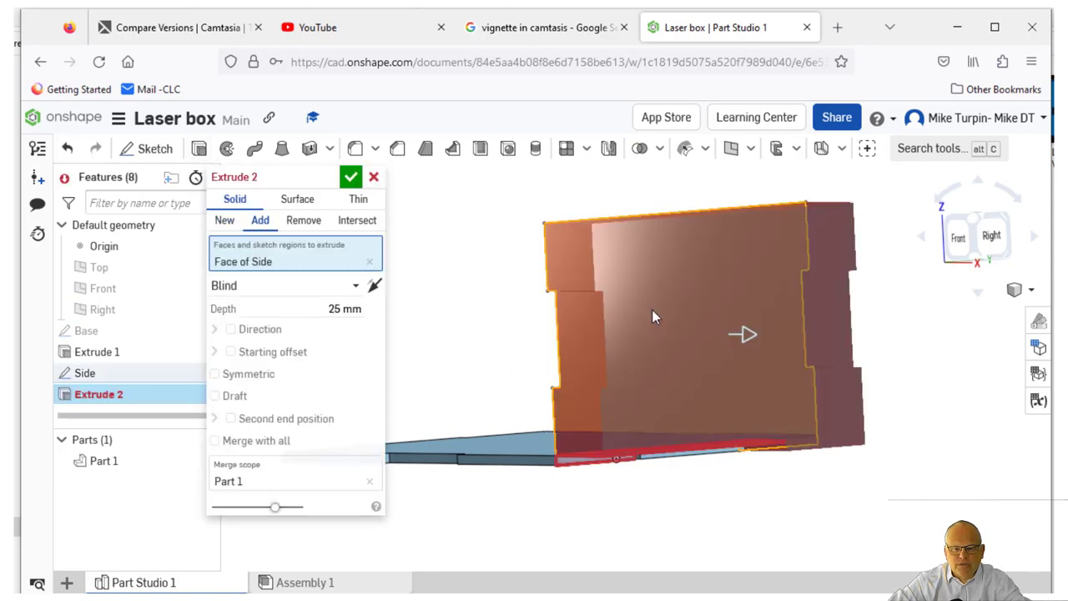
right_click_drag(776, 519, 785, 492)
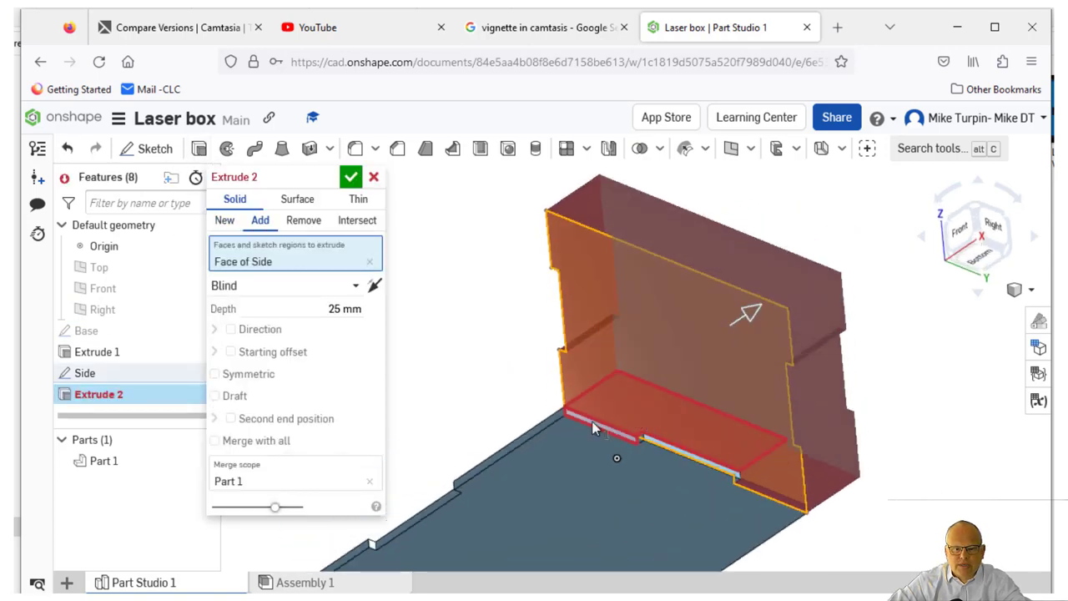
scroll(596, 419, "up", 5)
left_click(537, 415)
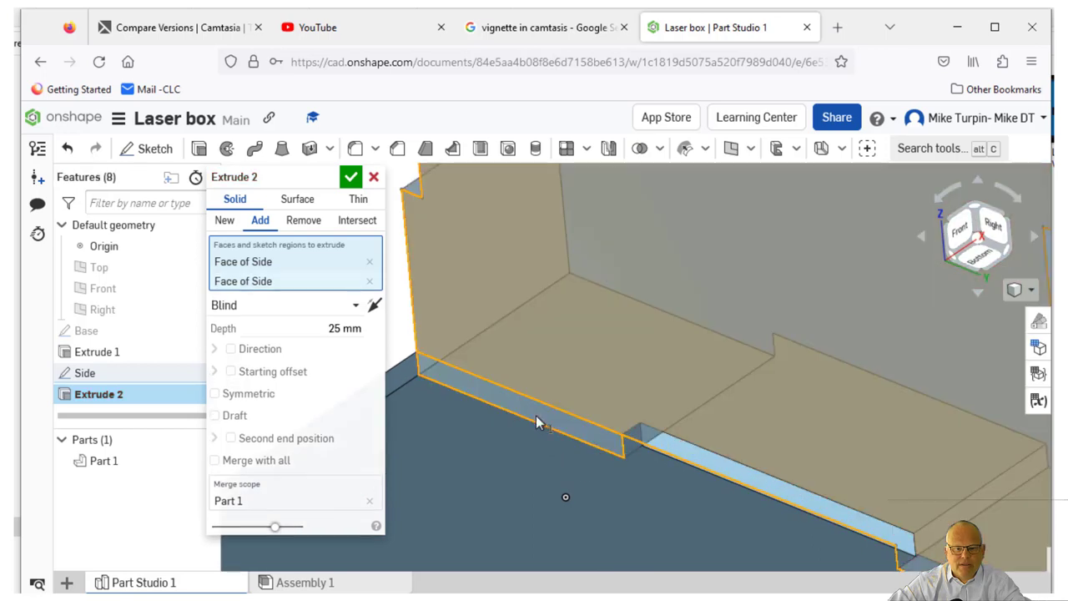
right_click_drag(537, 415, 324, 317)
Set the extrusion depth to 3 mm, check the panel against the base tab and accept it with the Add option
left_click(342, 328)
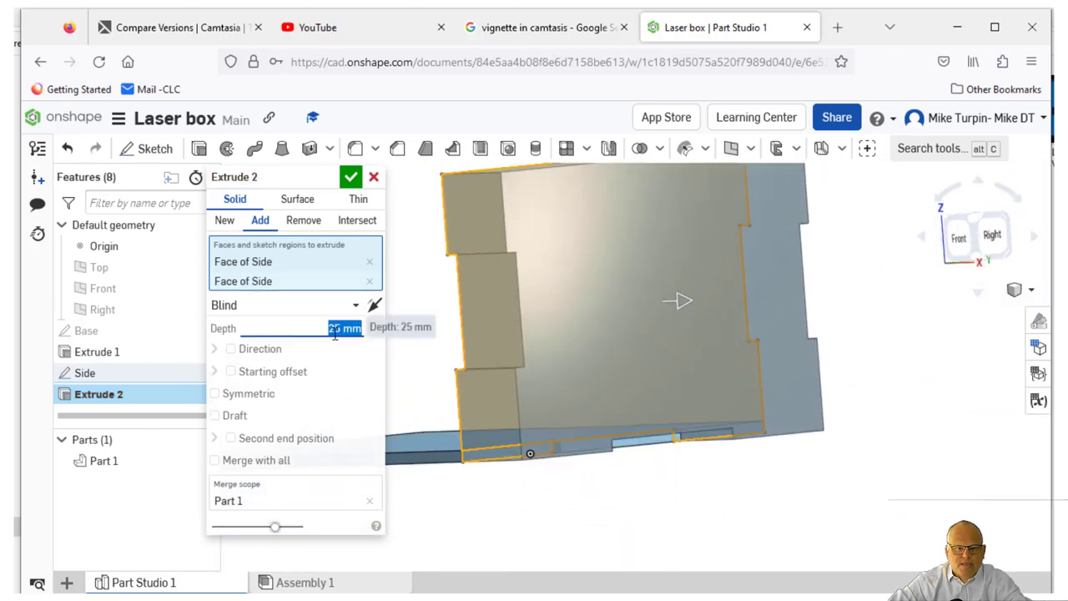
type("3")
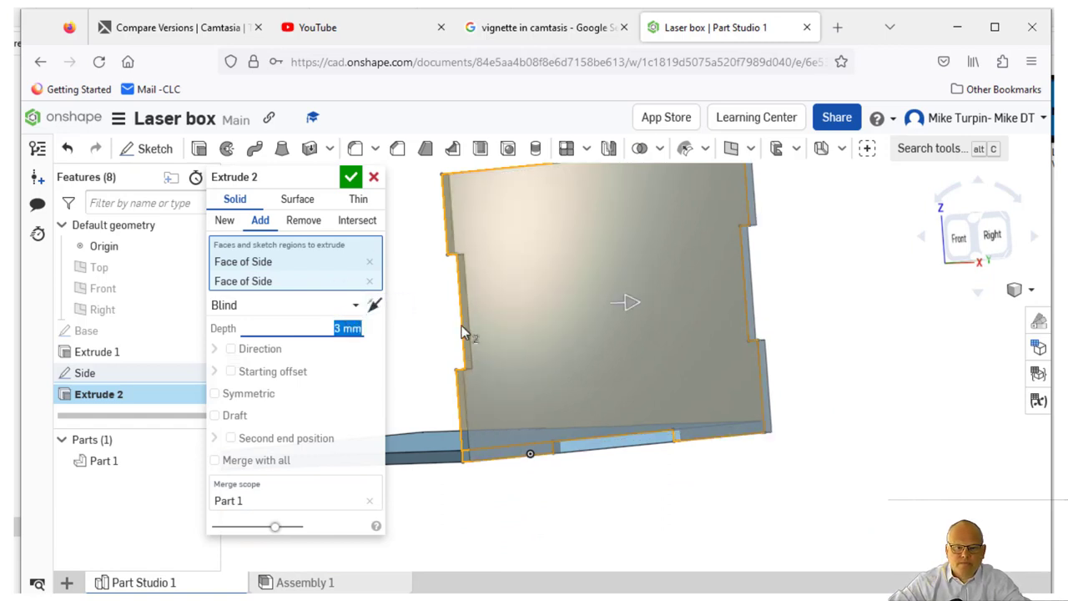
right_click_drag(461, 326, 677, 413)
scroll(678, 410, "up", 3)
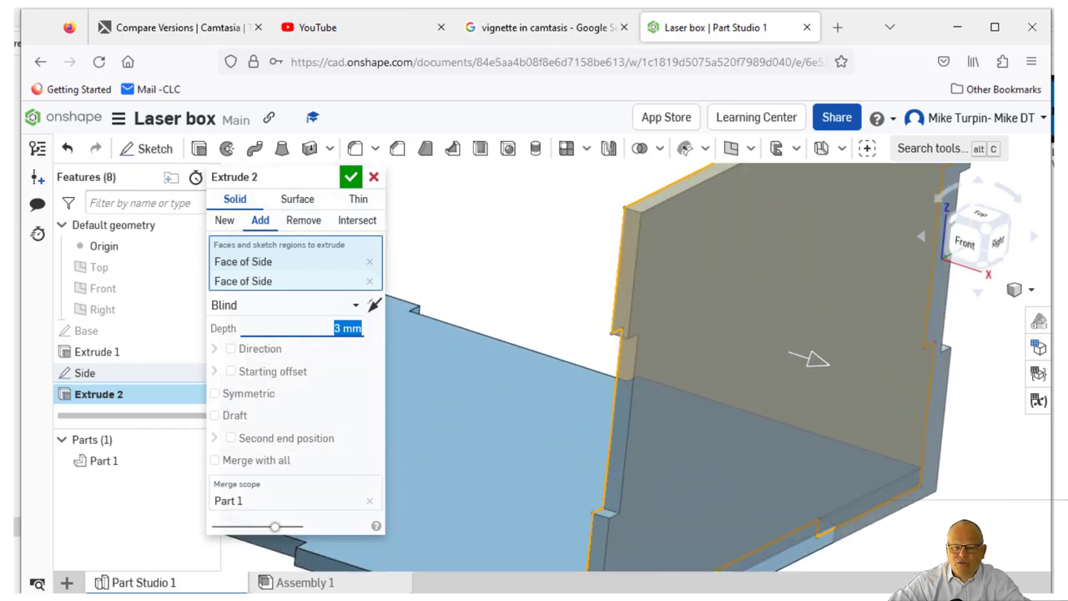
scroll(723, 492, "down", 4)
scroll(703, 563, "up", 5)
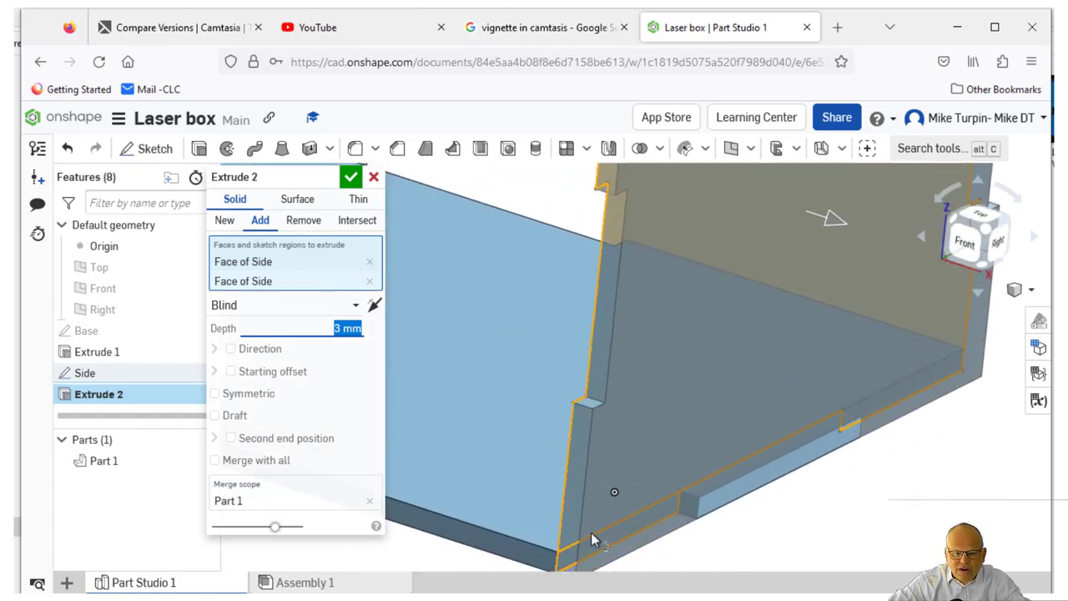
right_click_drag(624, 529, 615, 505)
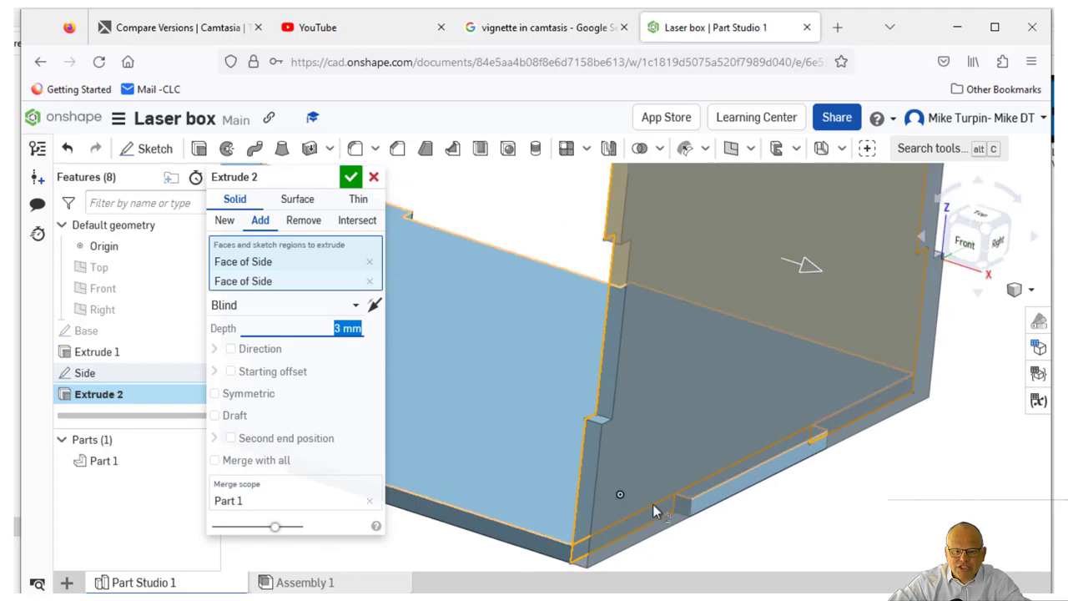
left_click(349, 178)
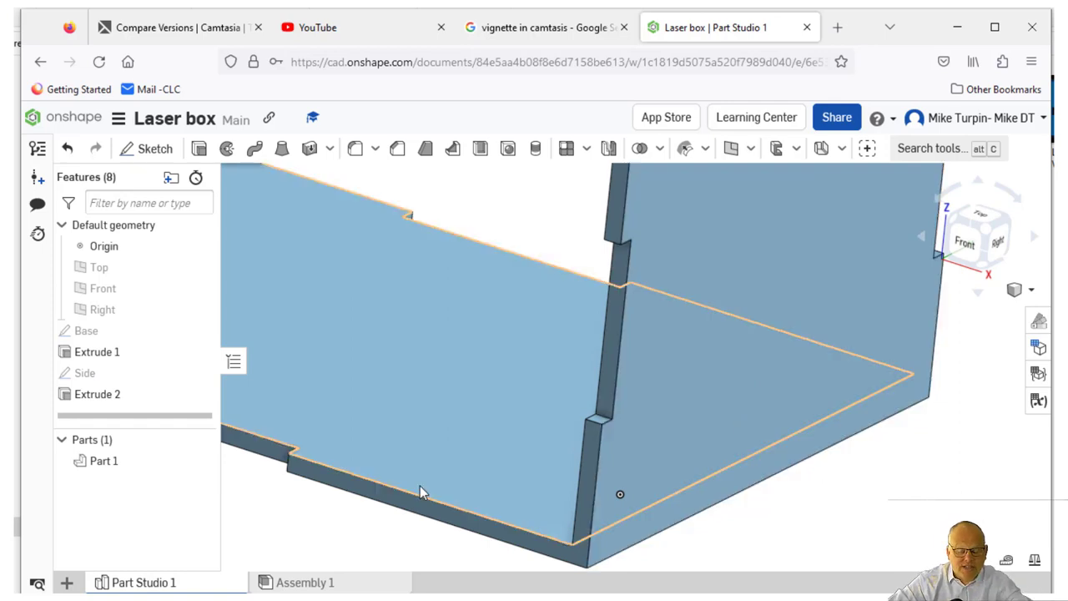
Reopen the Side sketch, try to trim the base edge line beside the notch, and close the sketch
right_click(121, 376)
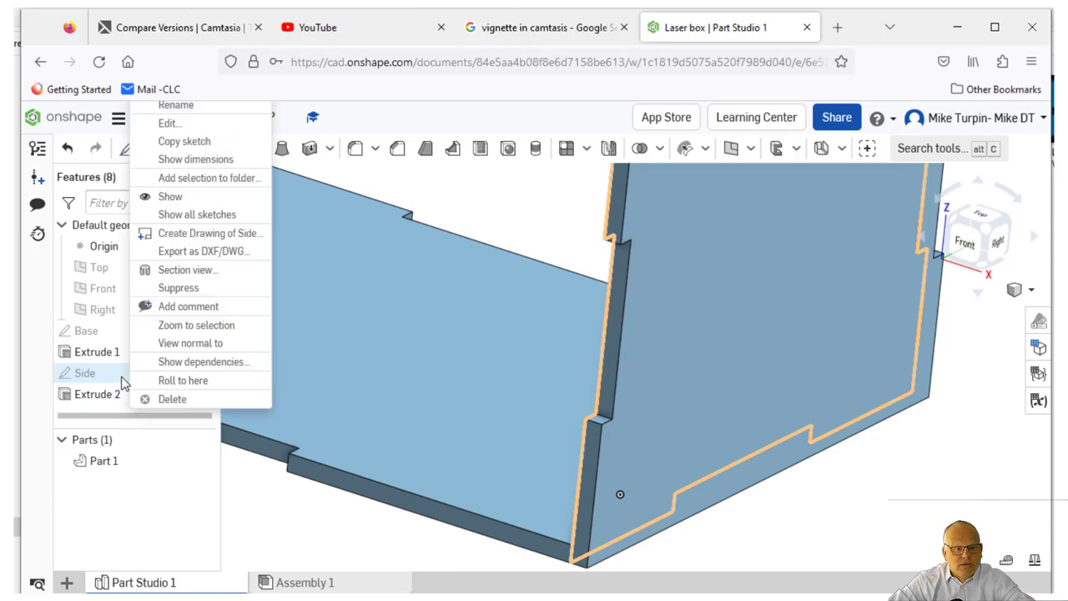
left_click(197, 125)
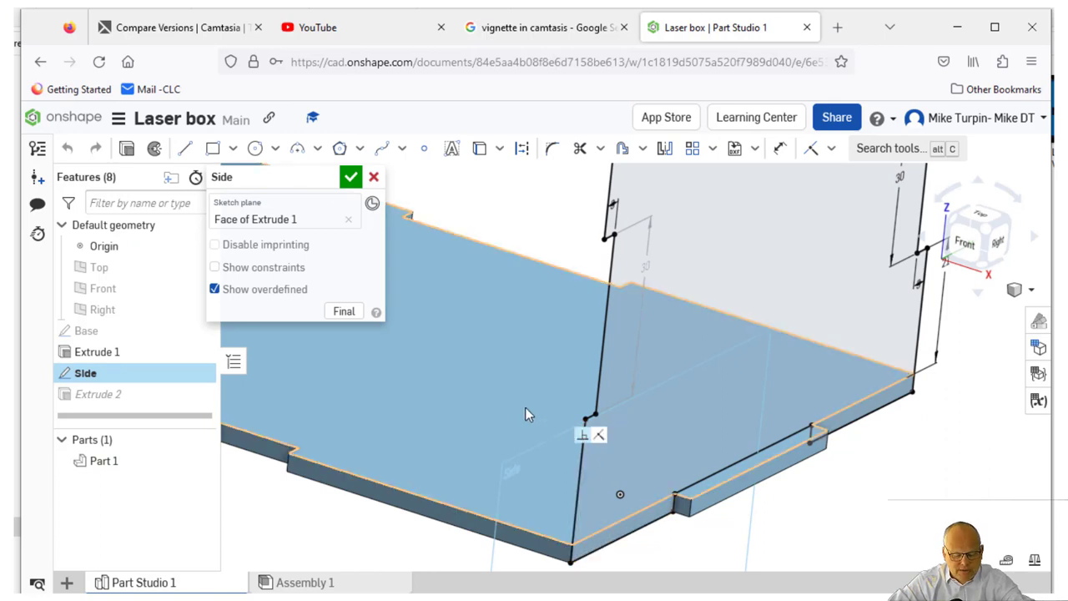
key("n")
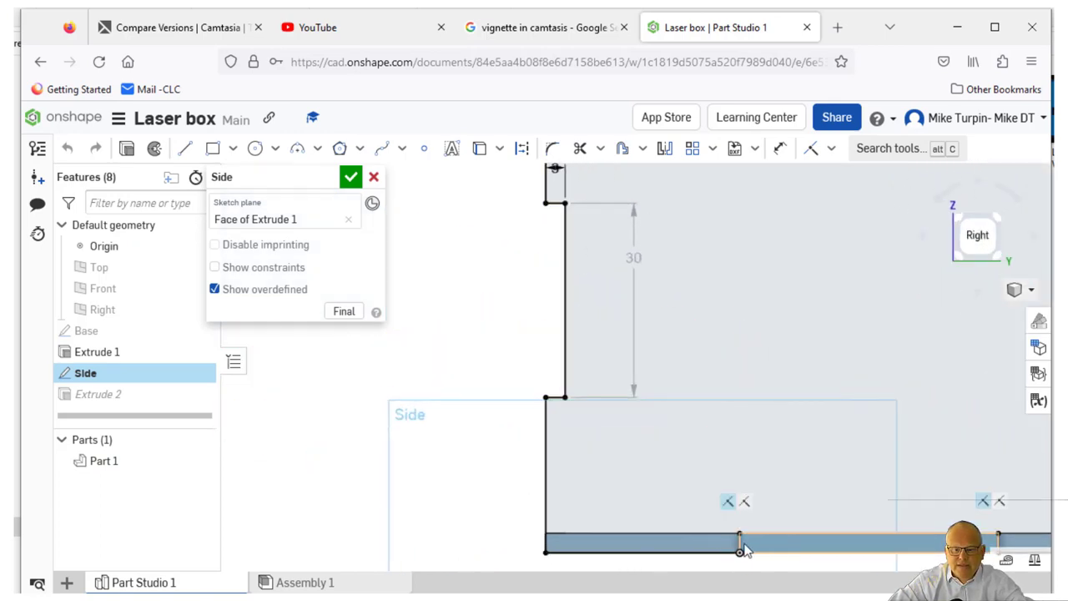
right_click_drag(377, 498, 656, 473)
scroll(660, 441, "up", 5)
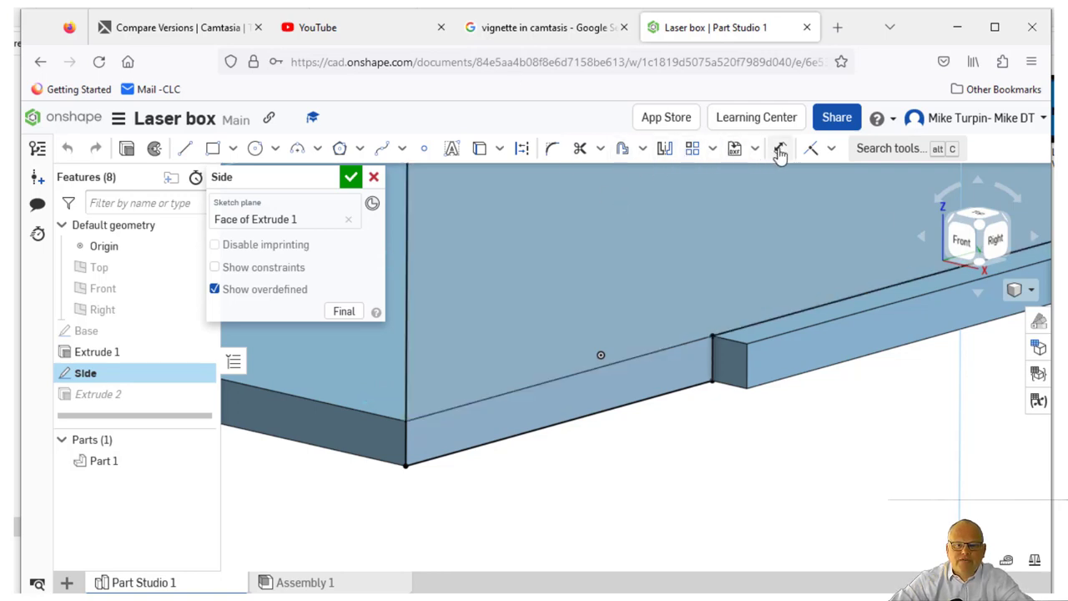
left_click(581, 150)
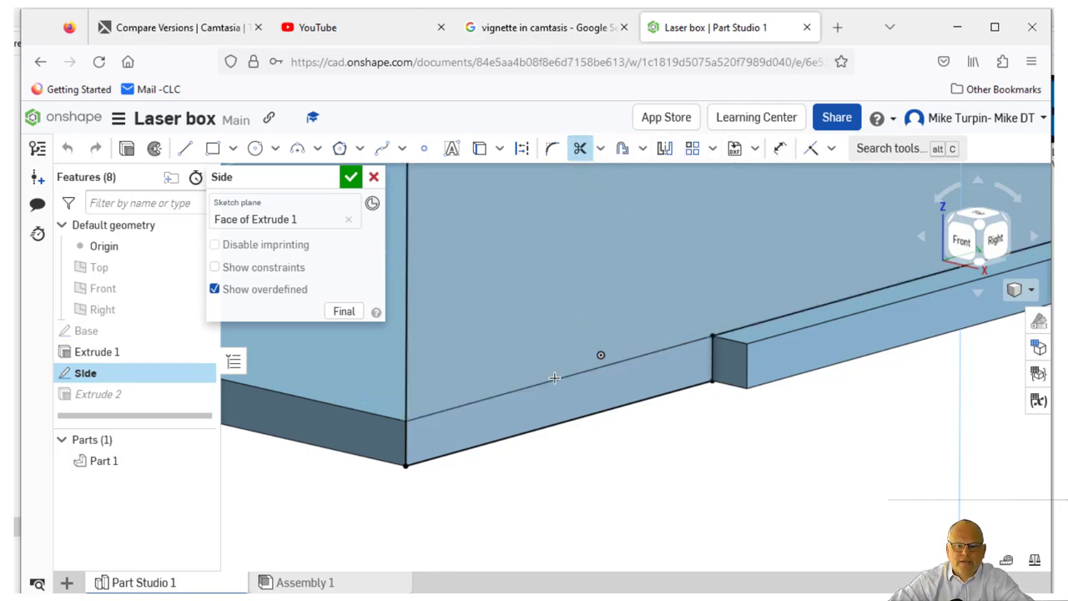
left_click(580, 148)
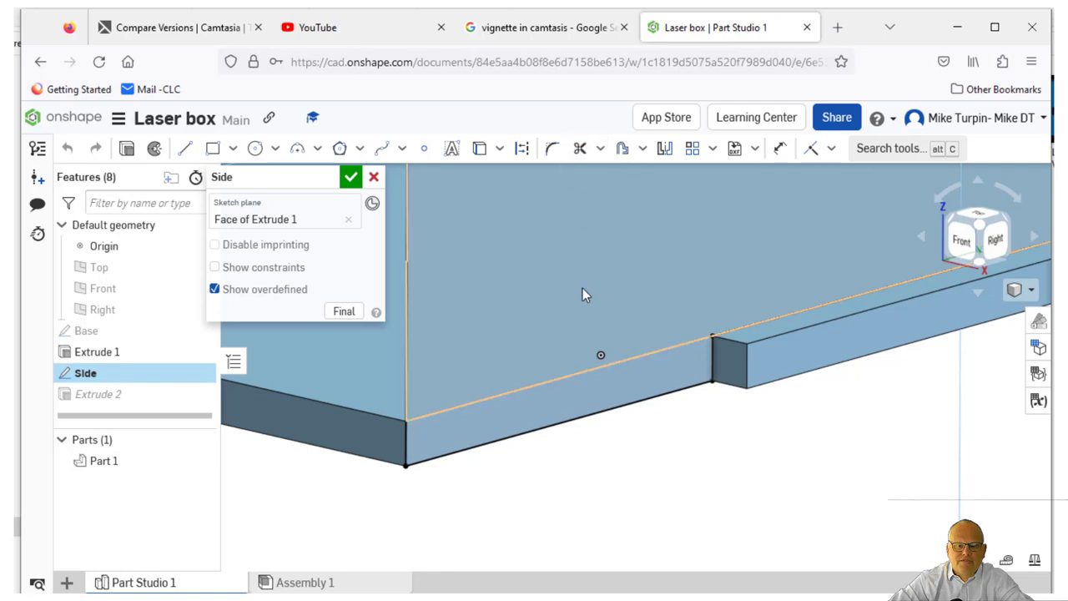
left_click(544, 384)
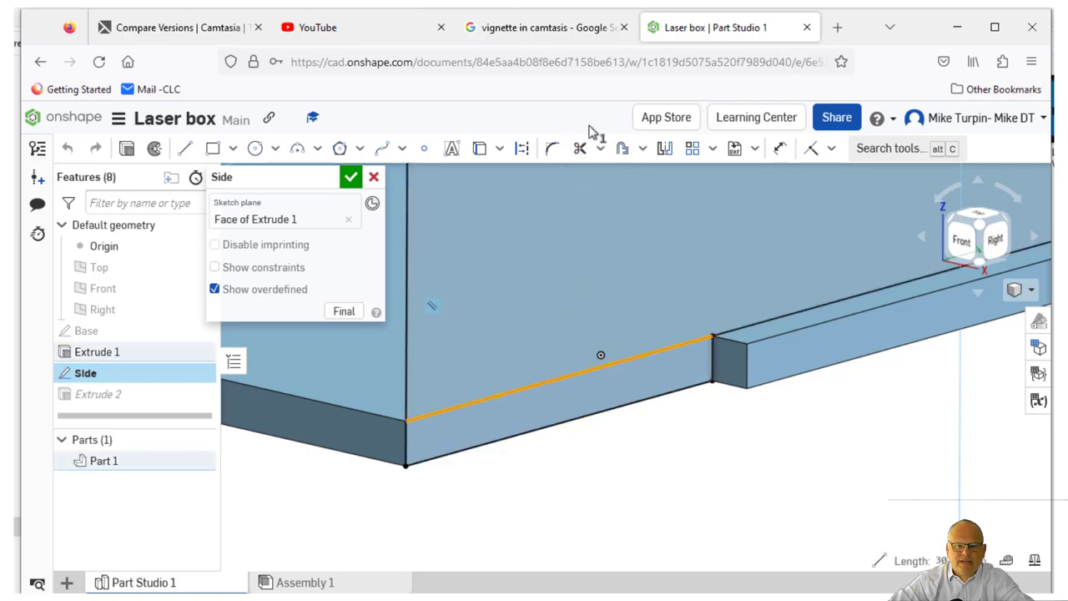
left_click(580, 148)
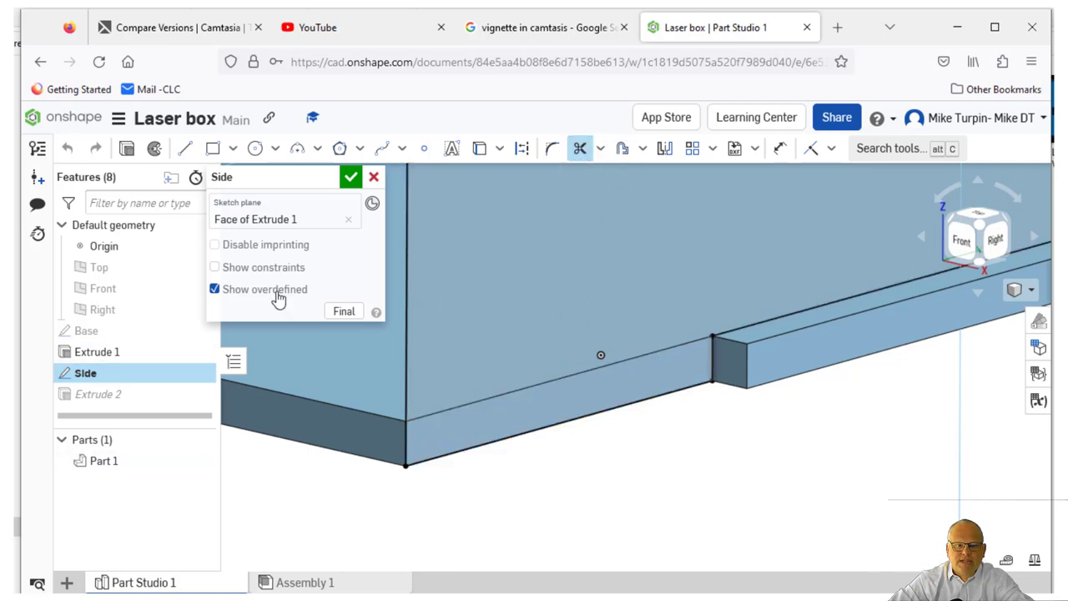
left_click(350, 177)
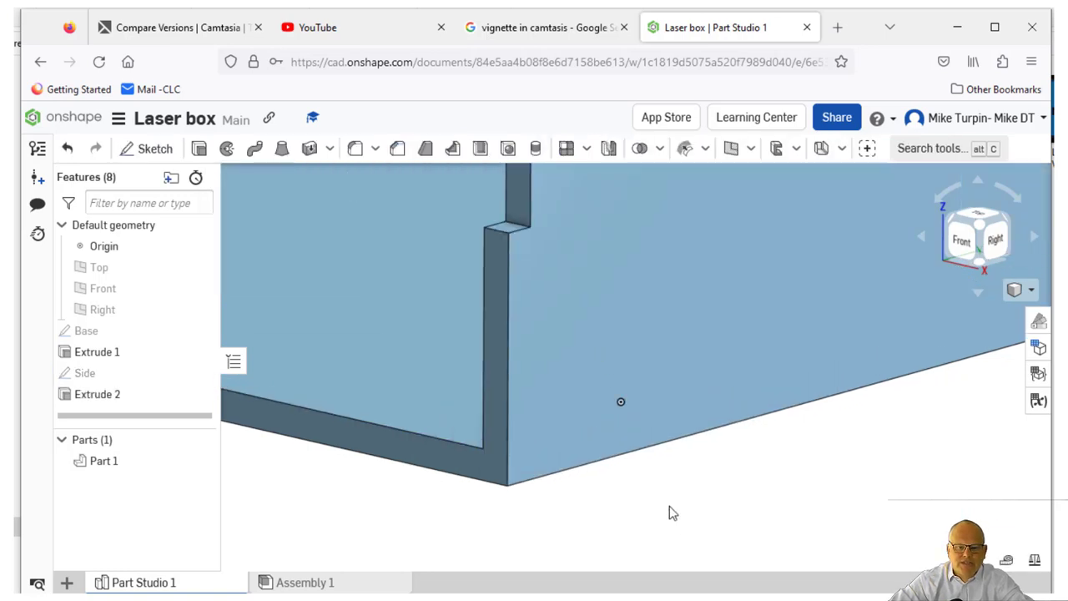
Change the Extrude 2 side panel from Add to New so it becomes a separate part
scroll(673, 513, "down", 2)
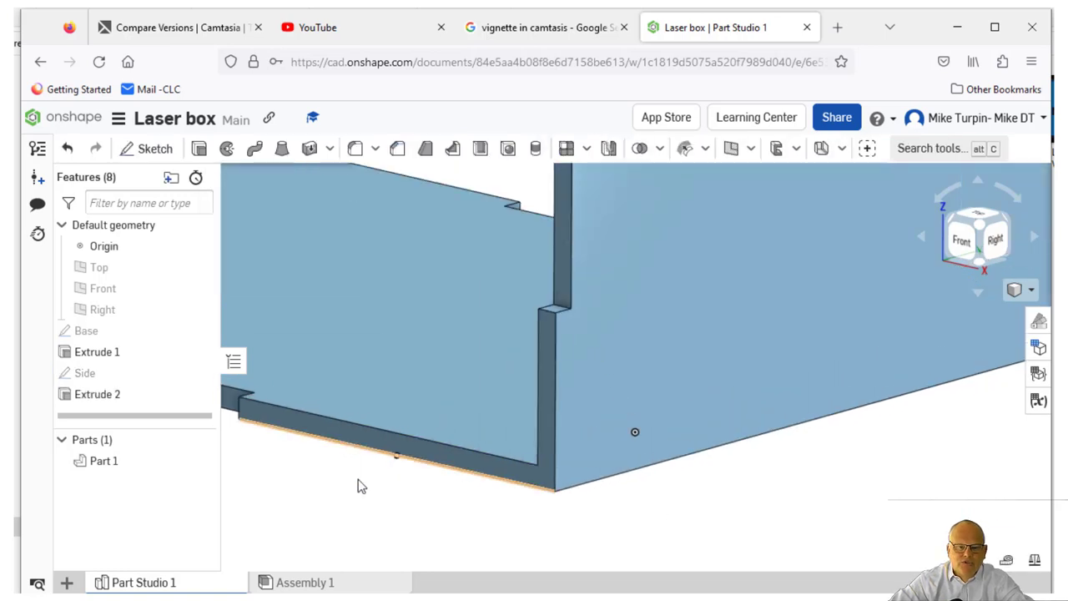
right_click(126, 405)
left_click(217, 225)
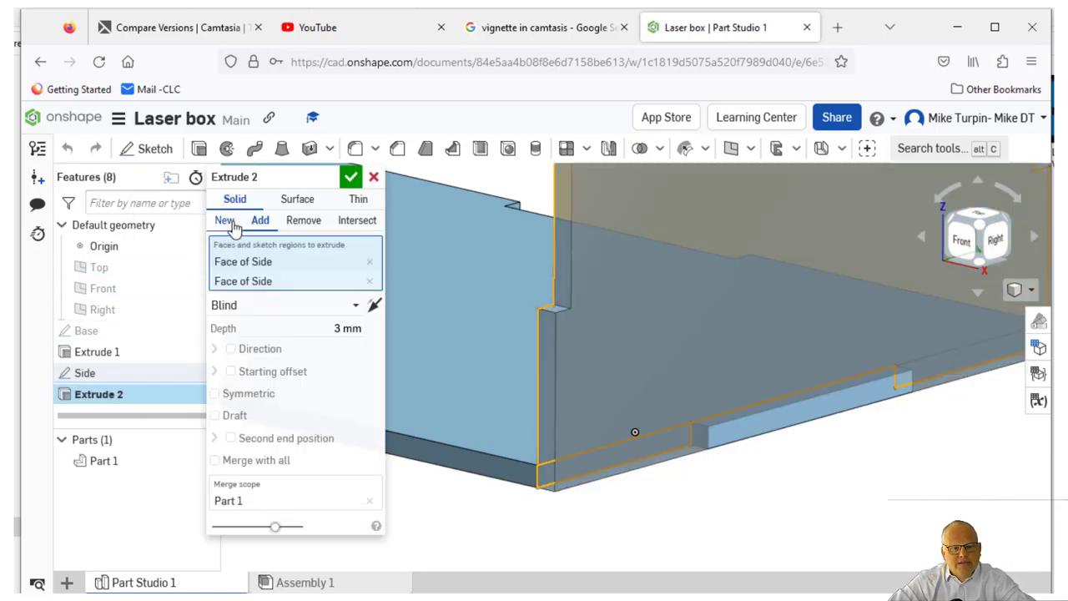
left_click(226, 222)
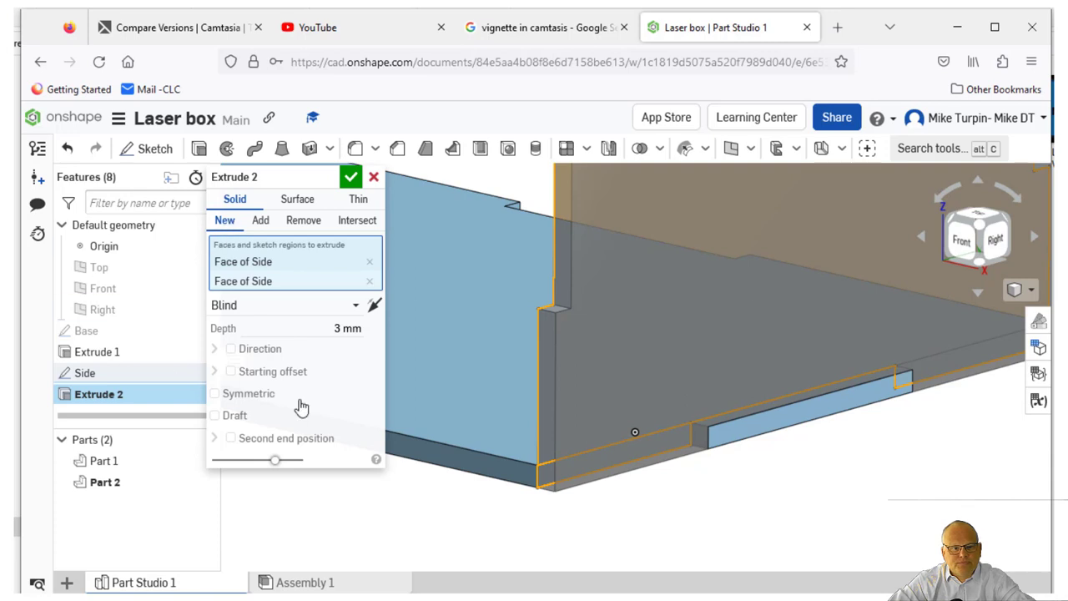
left_click(350, 180)
Start a new sketch on the recessed notch face along the base's long front edge and view it straight on
right_click_drag(348, 182, 537, 279)
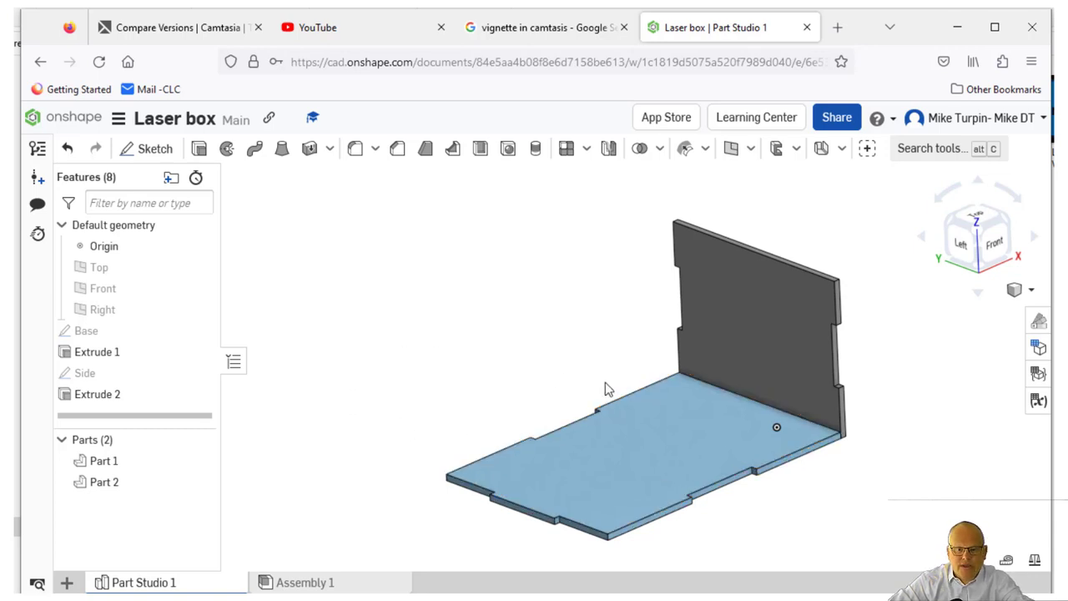
left_click(149, 148)
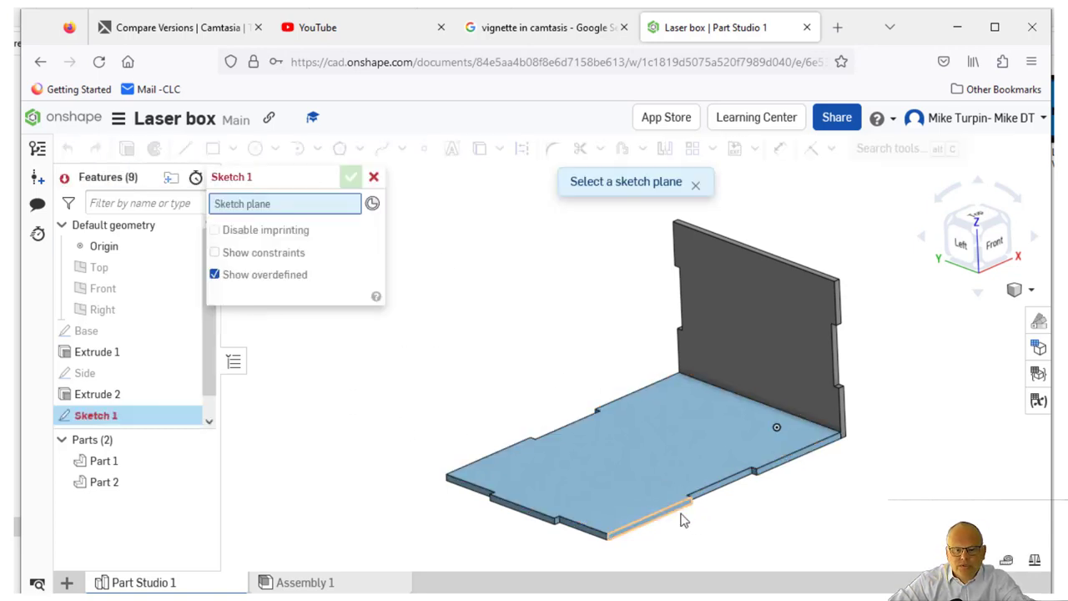
scroll(712, 507, "up", 3)
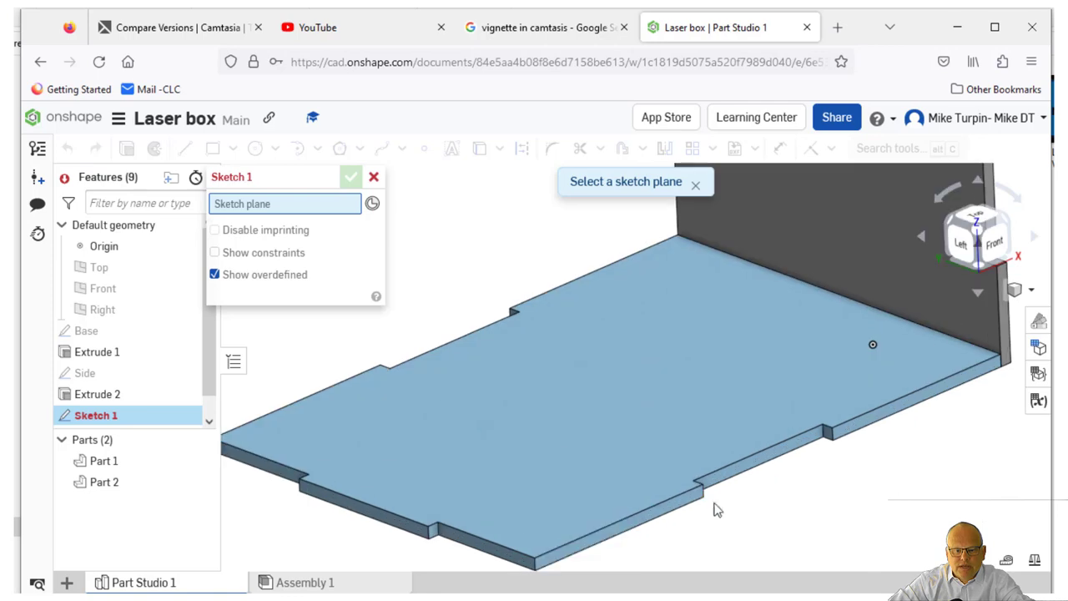
left_click(751, 471)
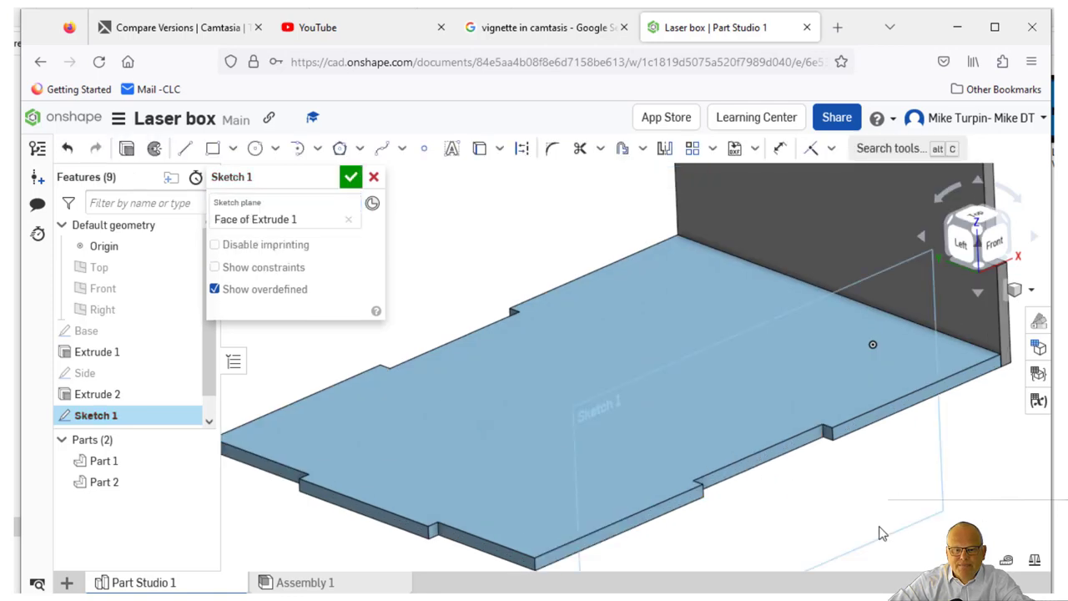
key("n")
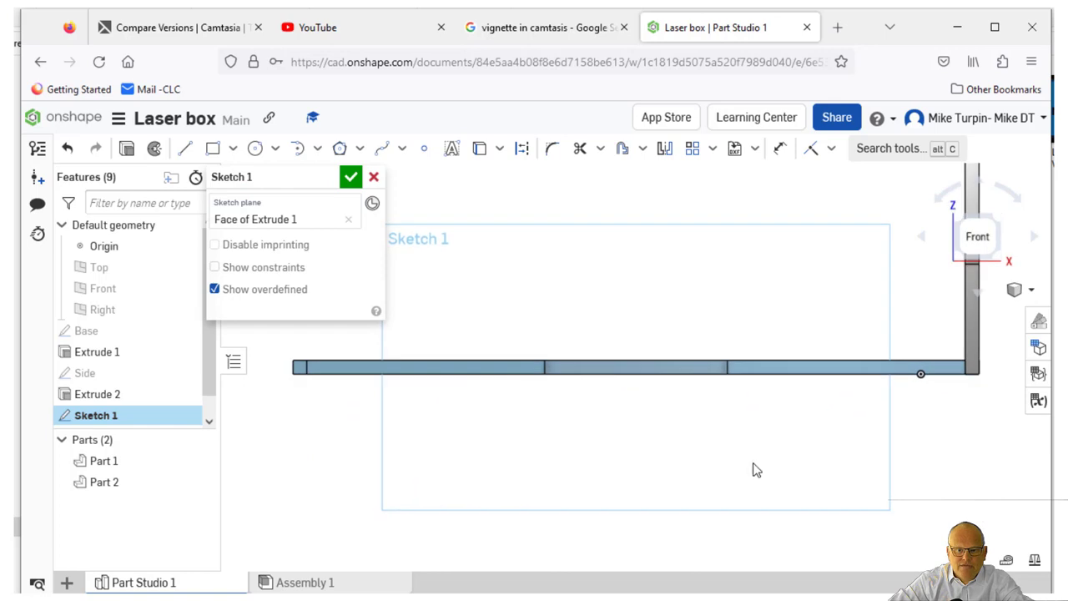
Draw connected lines around the base plate's middle 3 mm deep tab section and along its upper edge to the side panel's inner corner
scroll(751, 526, "down", 2)
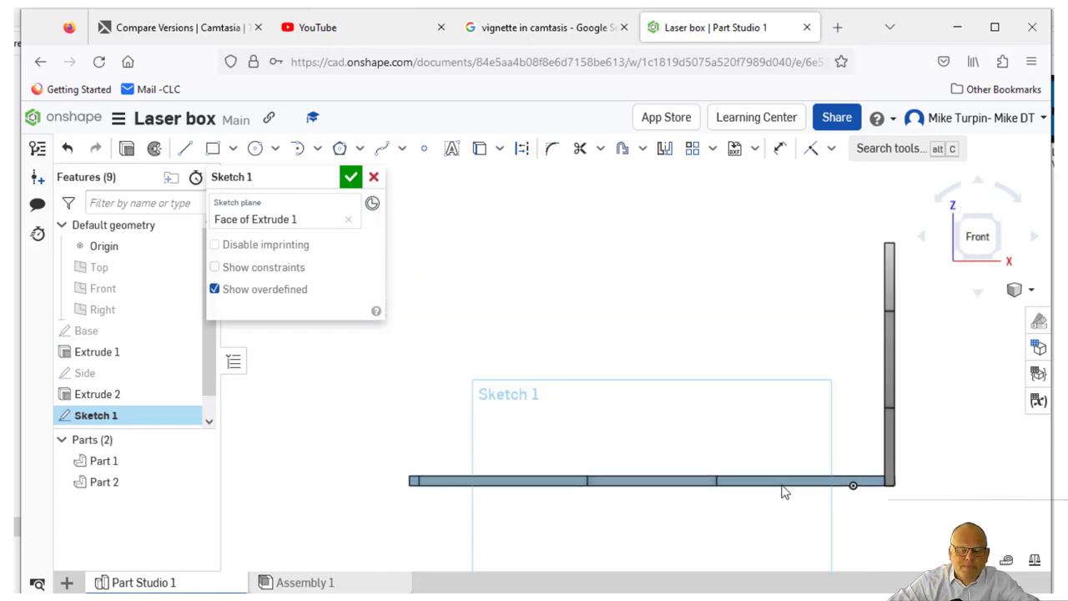
left_click(186, 152)
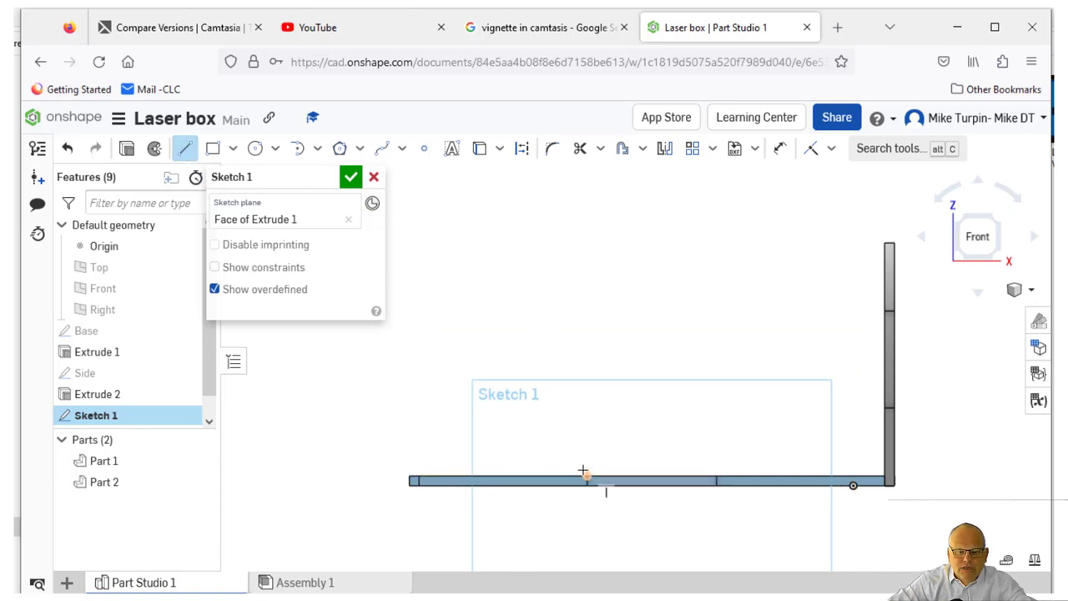
scroll(601, 472, "up", 3)
scroll(626, 459, "down", 2)
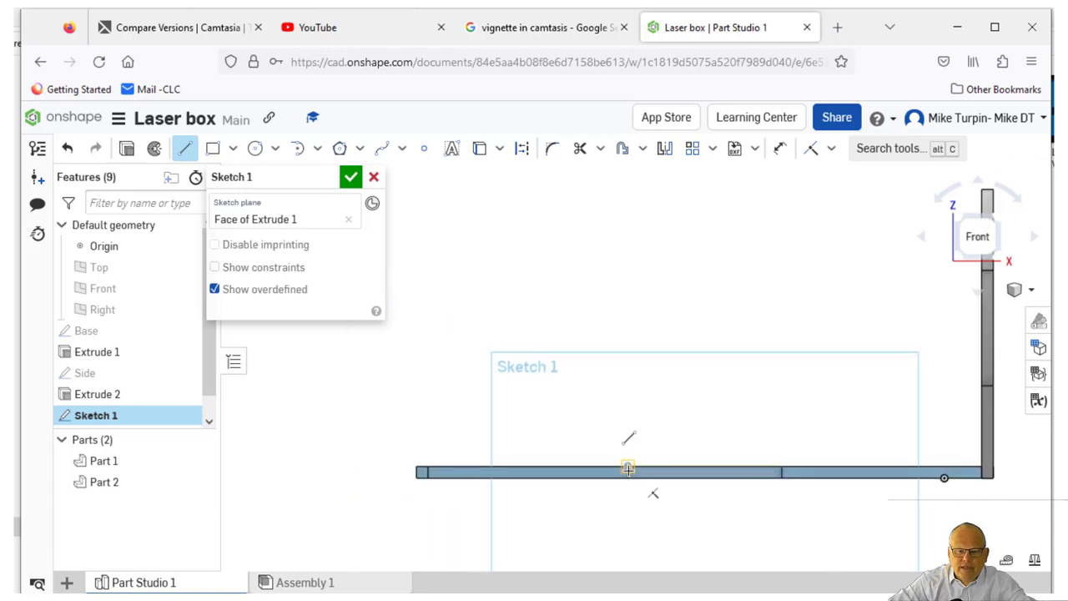
left_click(628, 470)
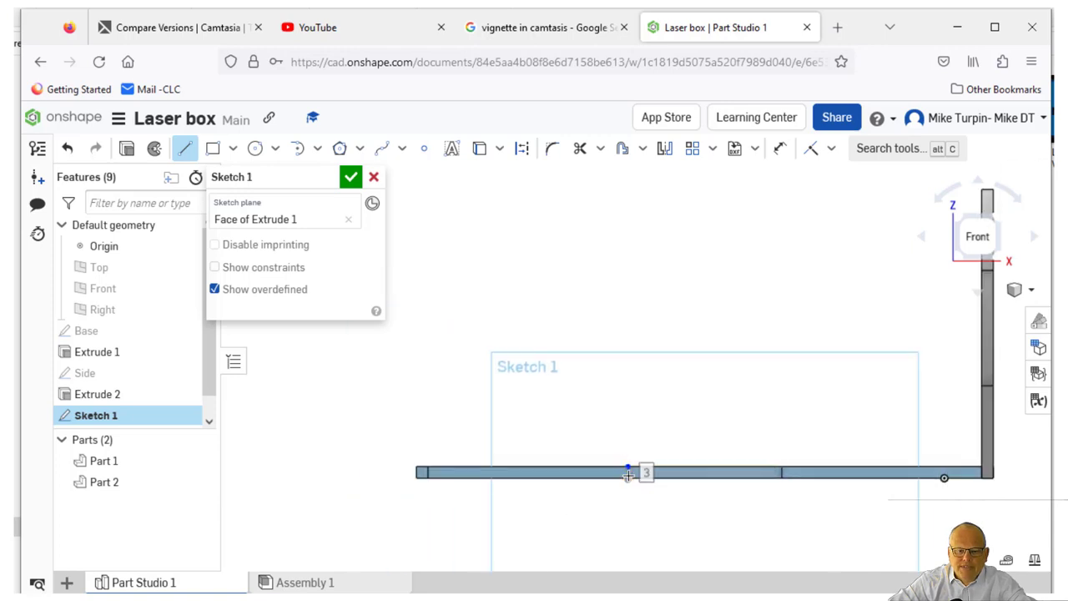
left_click(781, 477)
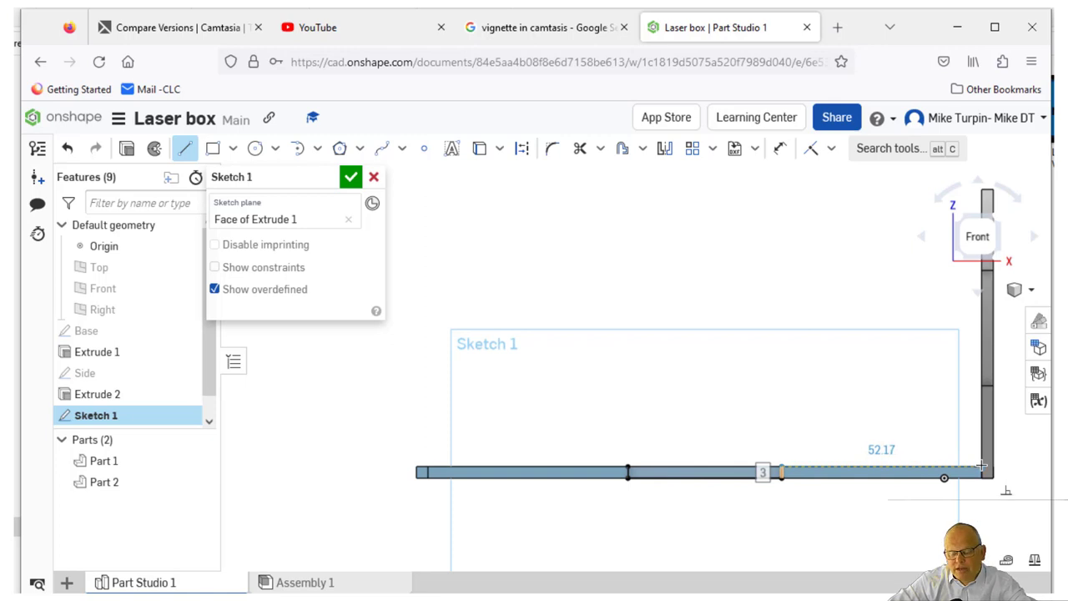
left_click(982, 468)
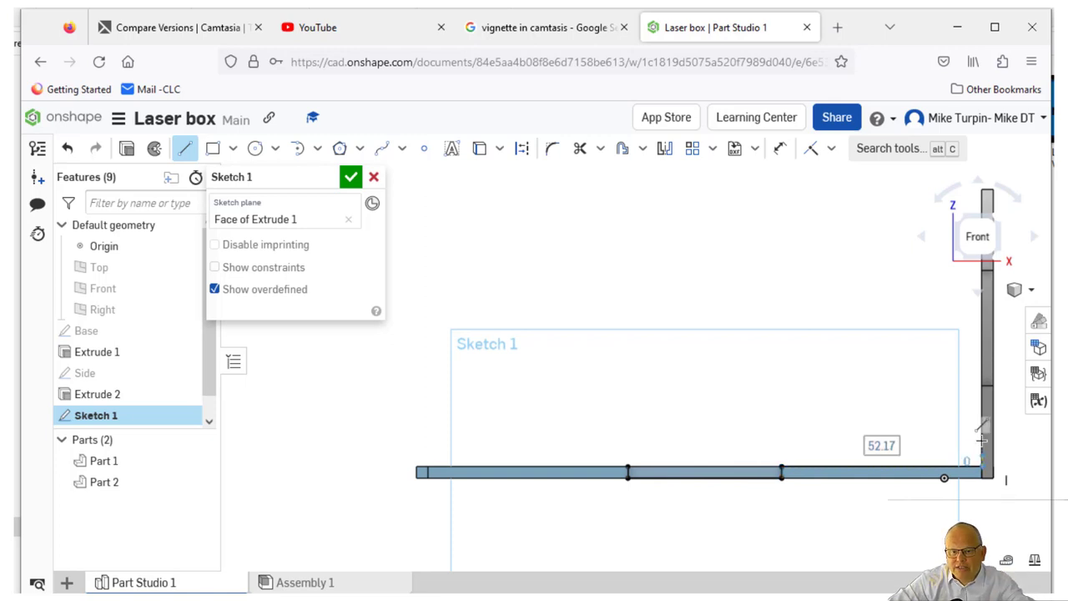
Continue the line chain up the side panel, following its inner edge and 3 mm deep tab section to the top inner corner
left_click(992, 385)
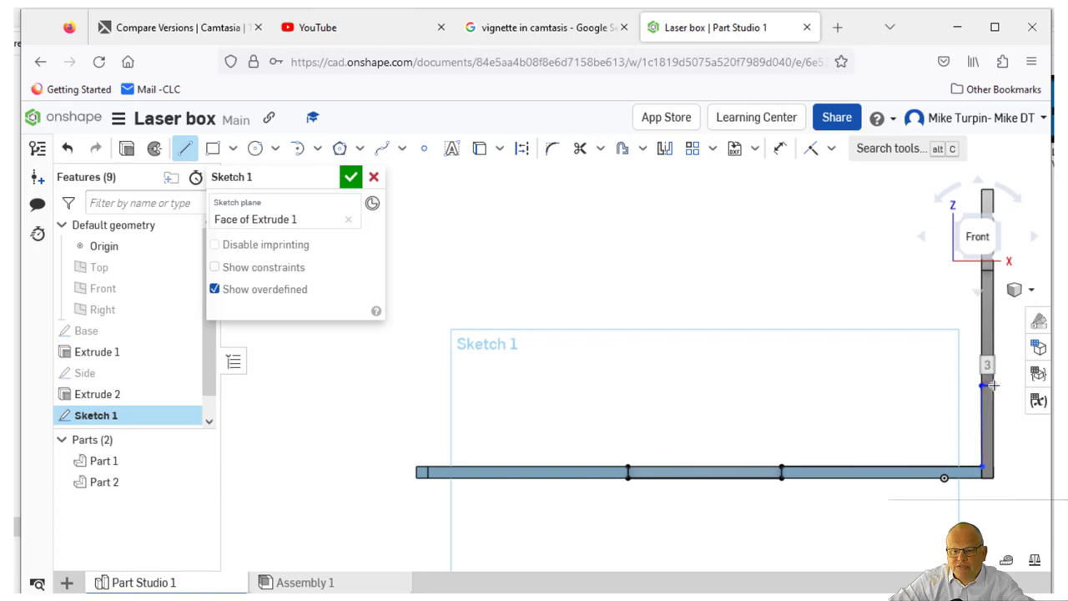
left_click(988, 269)
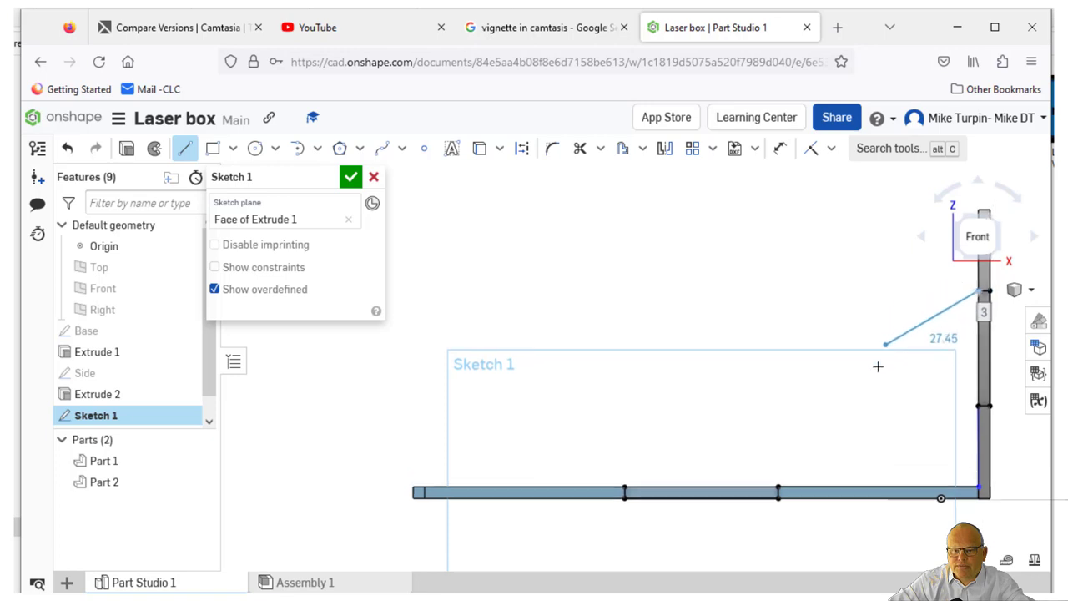
middle_click_drag(877, 366, 864, 412)
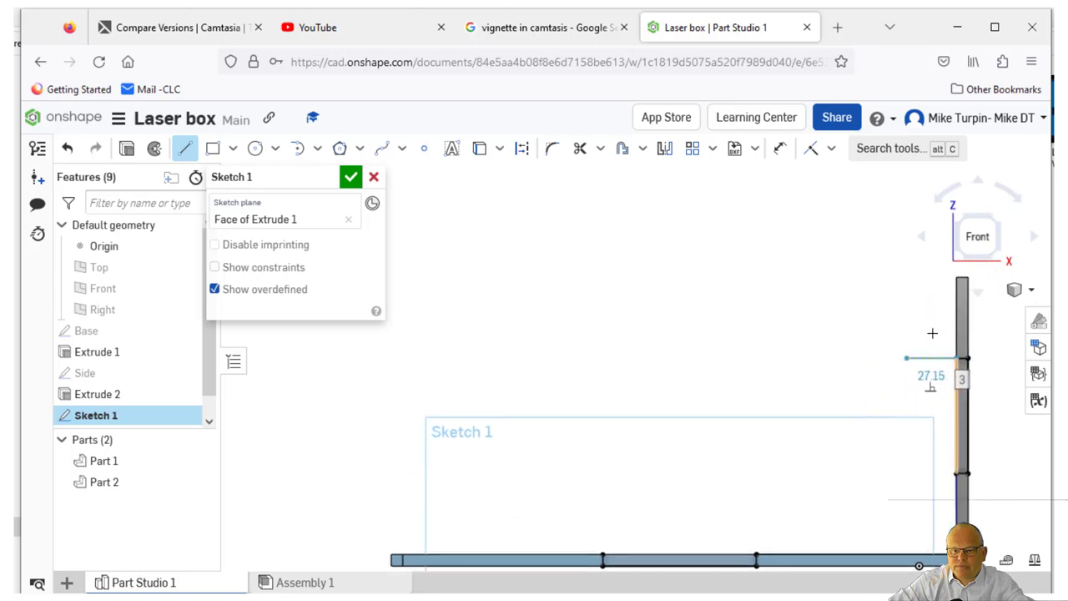
left_click(952, 278)
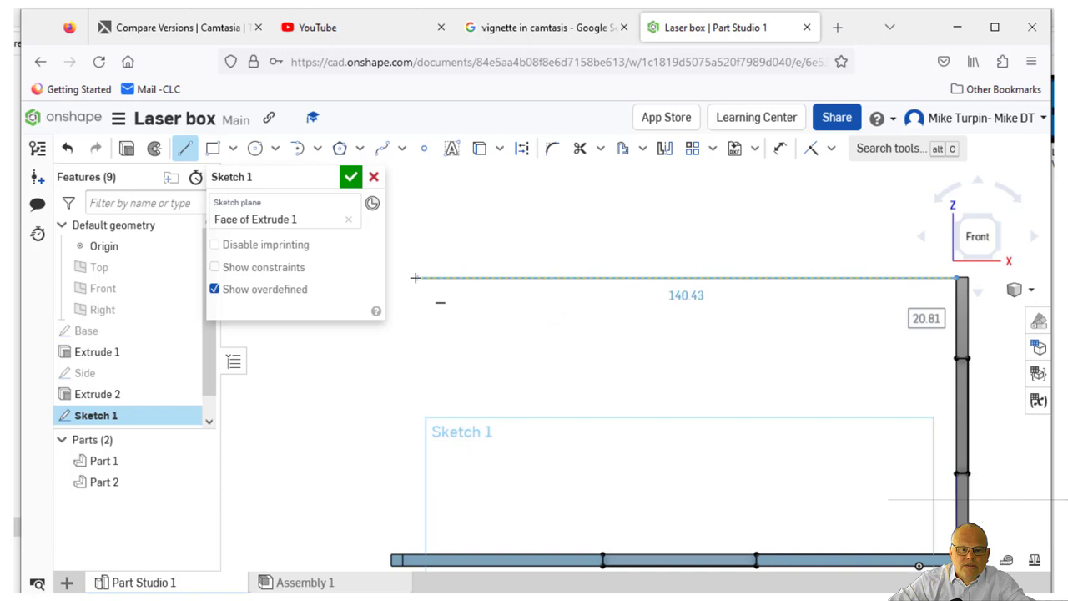
Draw a horizontal line about 140 mm long from the side panel's top inner corner and end the line chain
left_click(415, 277)
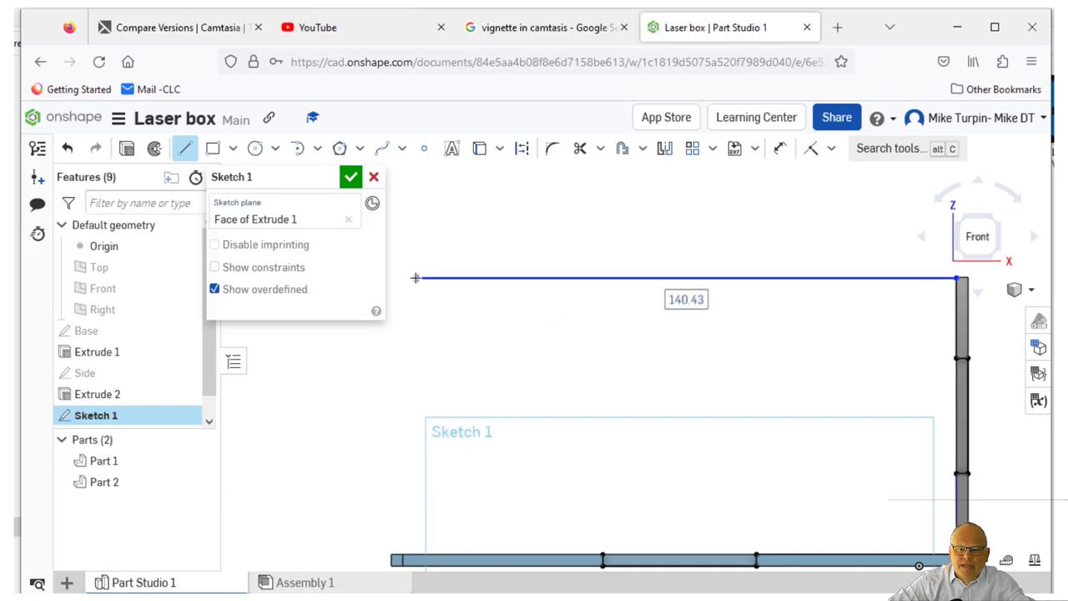
right_click(401, 402)
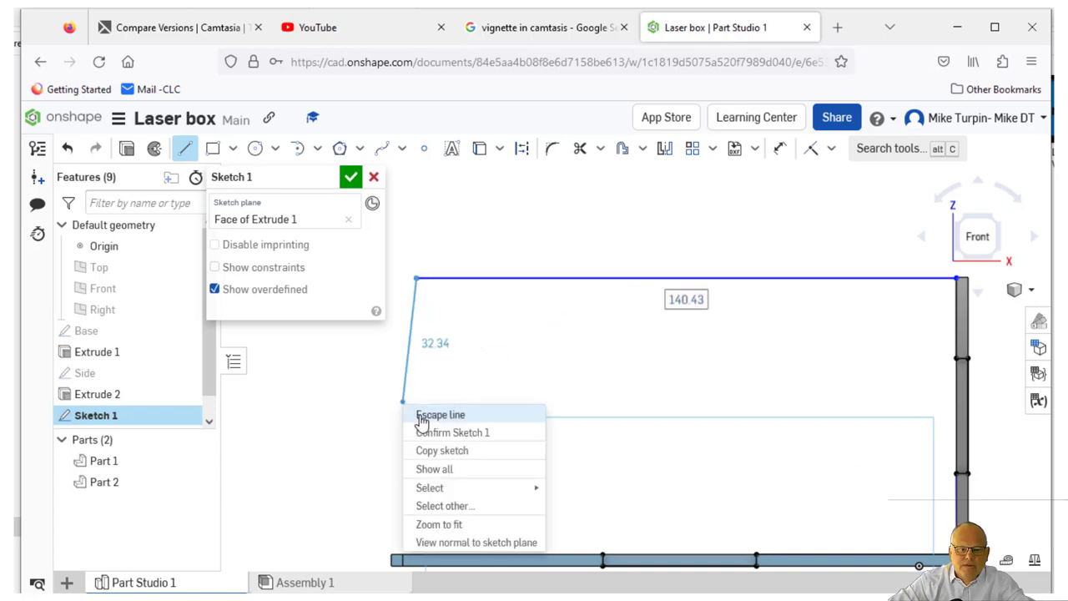
left_click(425, 414)
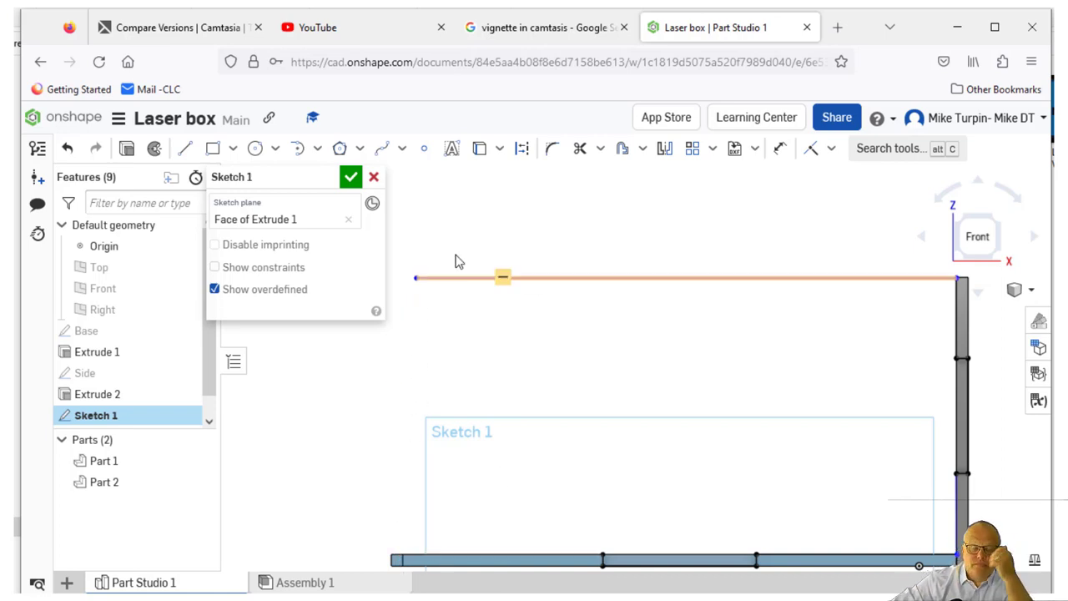
Open Measure, and draw a line about 144 mm long on the base plate's upper edge from the inner corner to the far joint mark
left_click(183, 152)
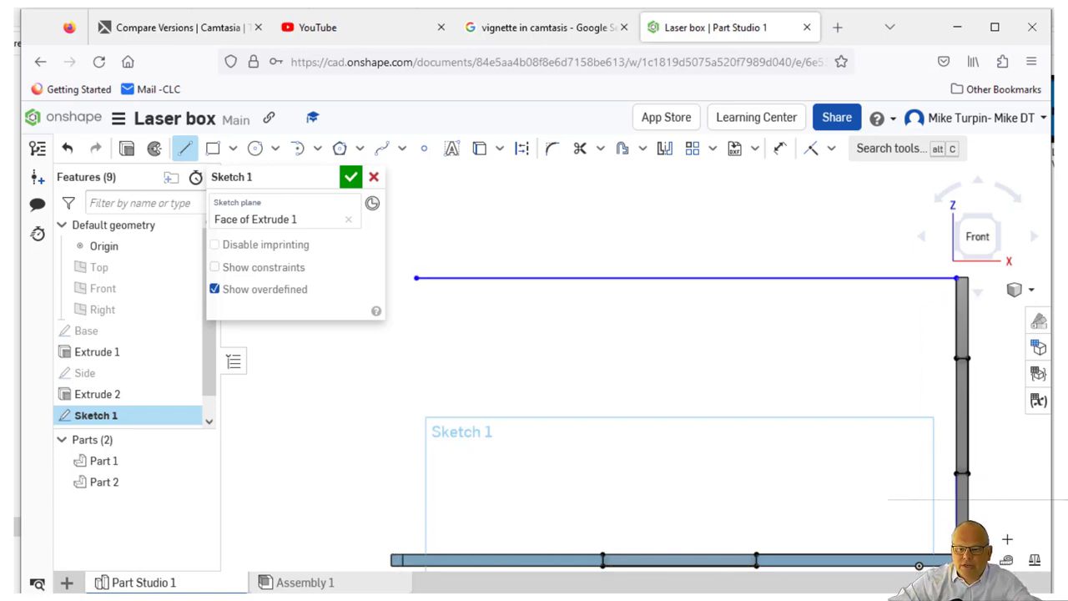
left_click(1008, 561)
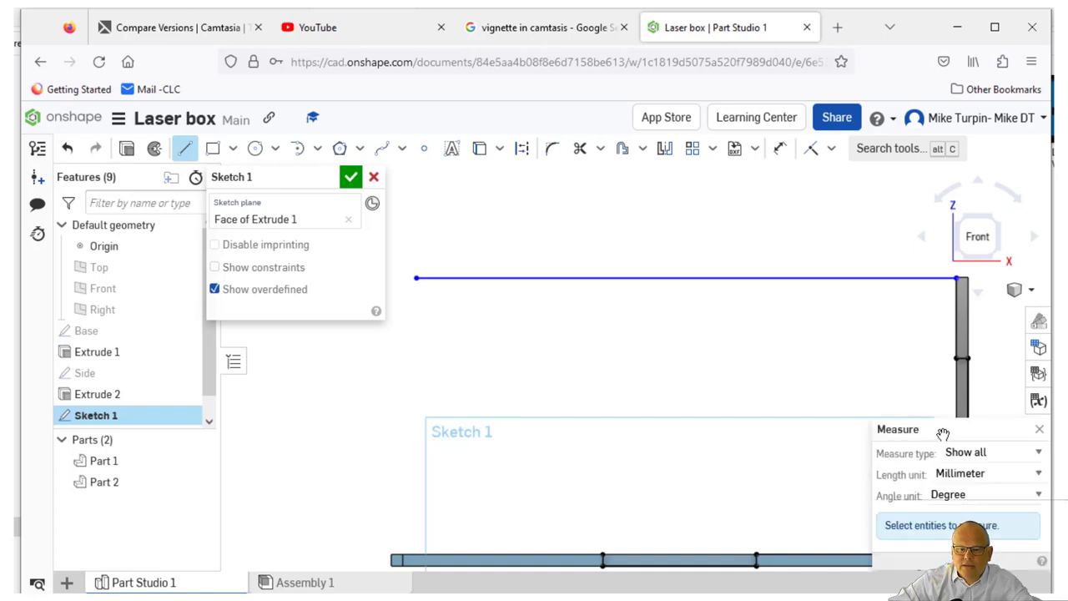
left_click_drag(946, 432, 679, 313)
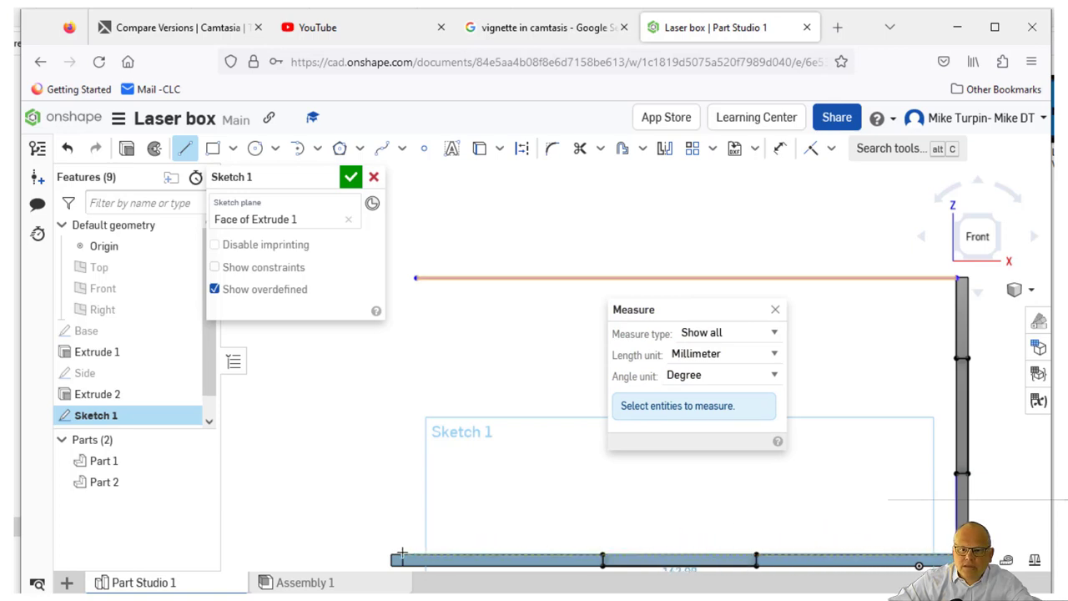
scroll(401, 542, "up", 3)
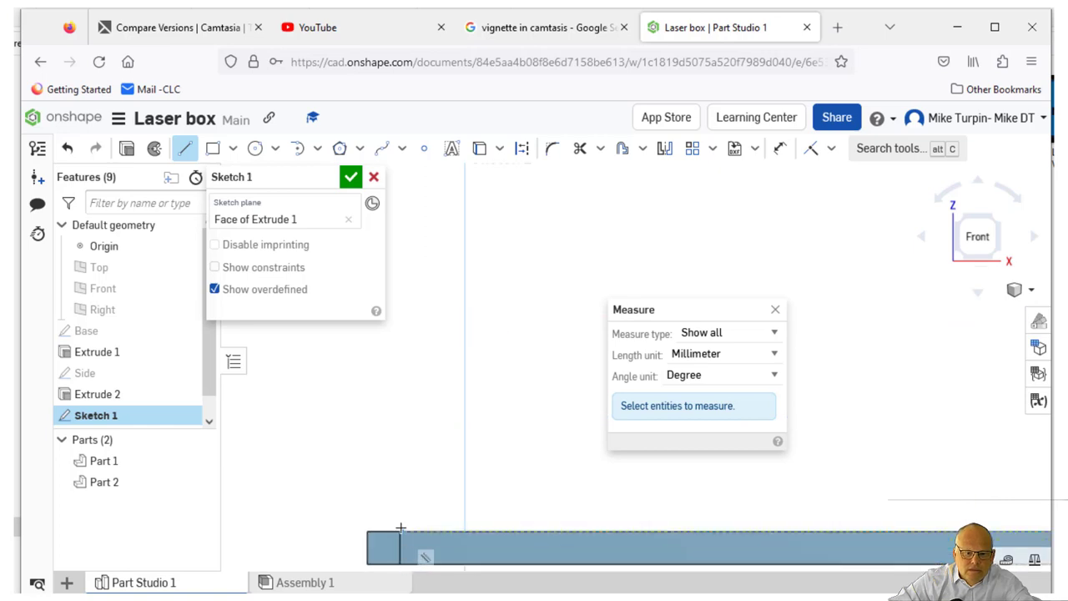
left_click(400, 530)
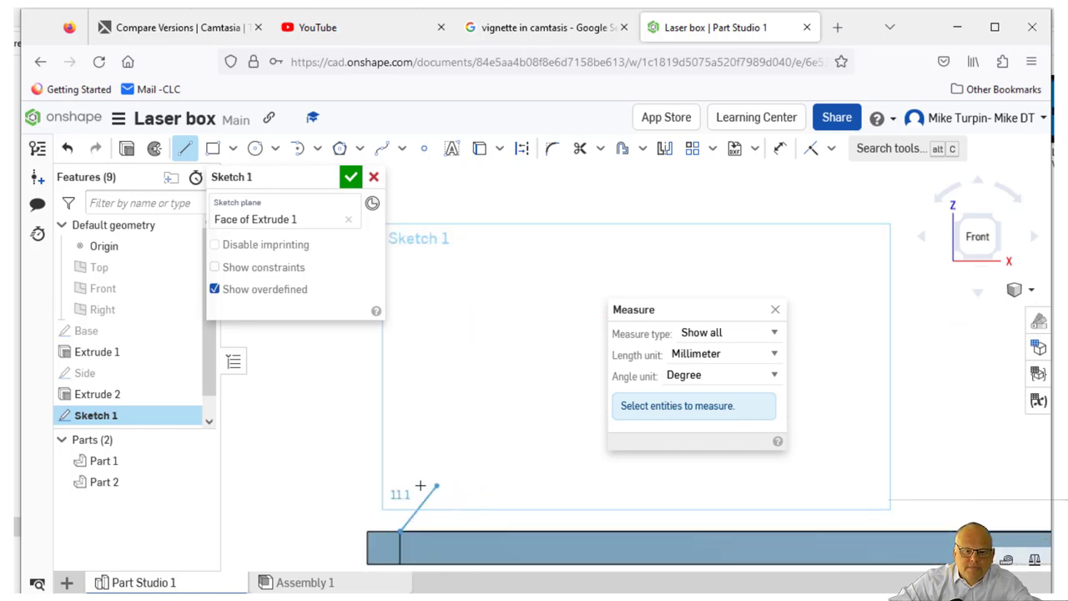
scroll(717, 484, "down", 3)
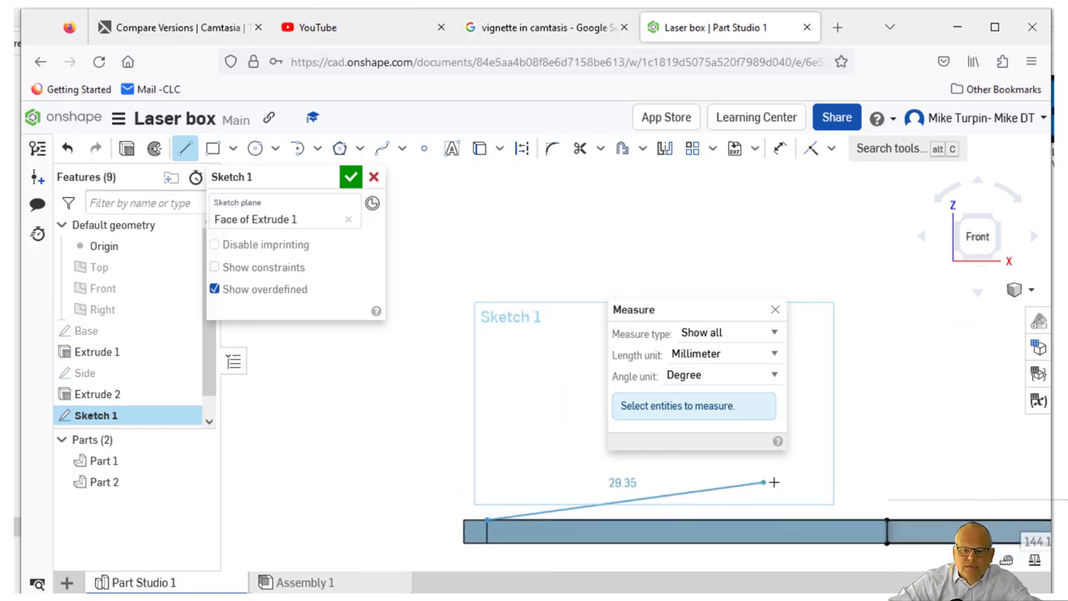
right_click(493, 453)
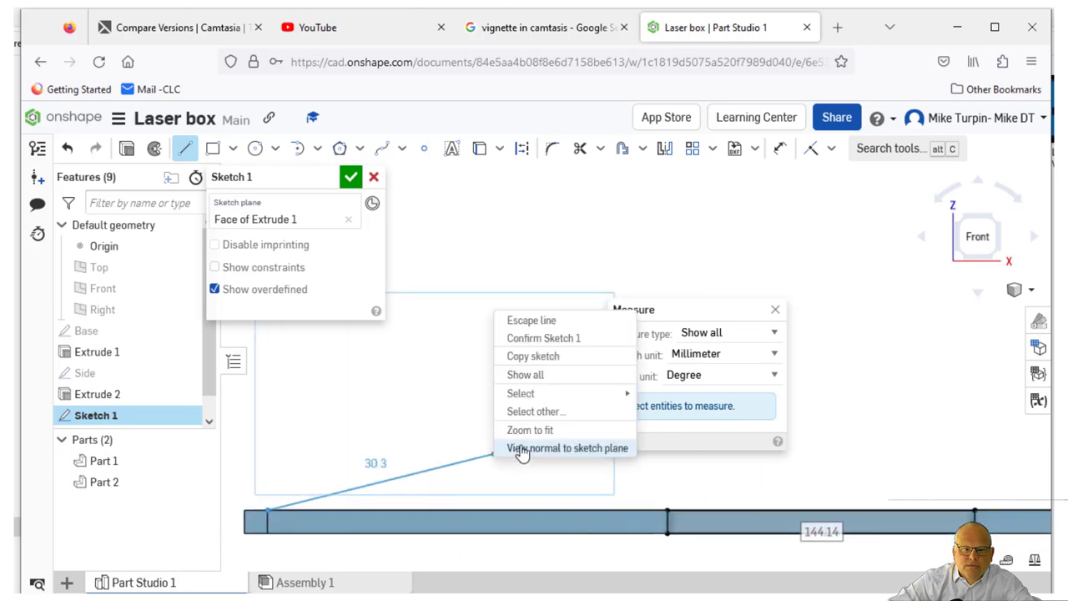
left_click(546, 319)
scroll(785, 476, "down", 2)
scroll(751, 500, "down", 4)
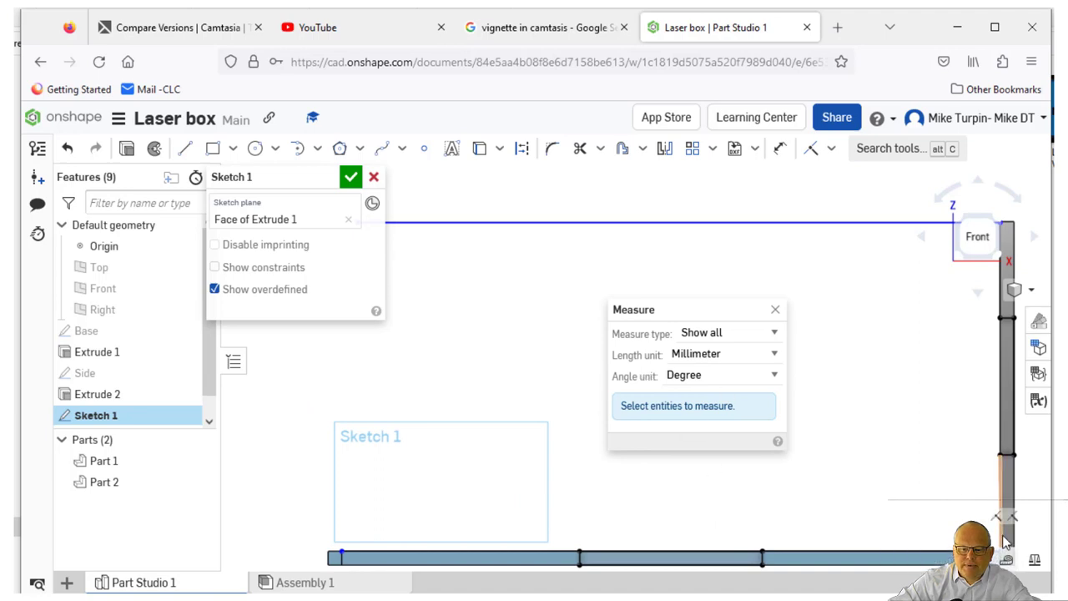
Measure the distance between the side panel's inner corner and the far end of the base line
middle_click_drag(921, 499, 923, 472)
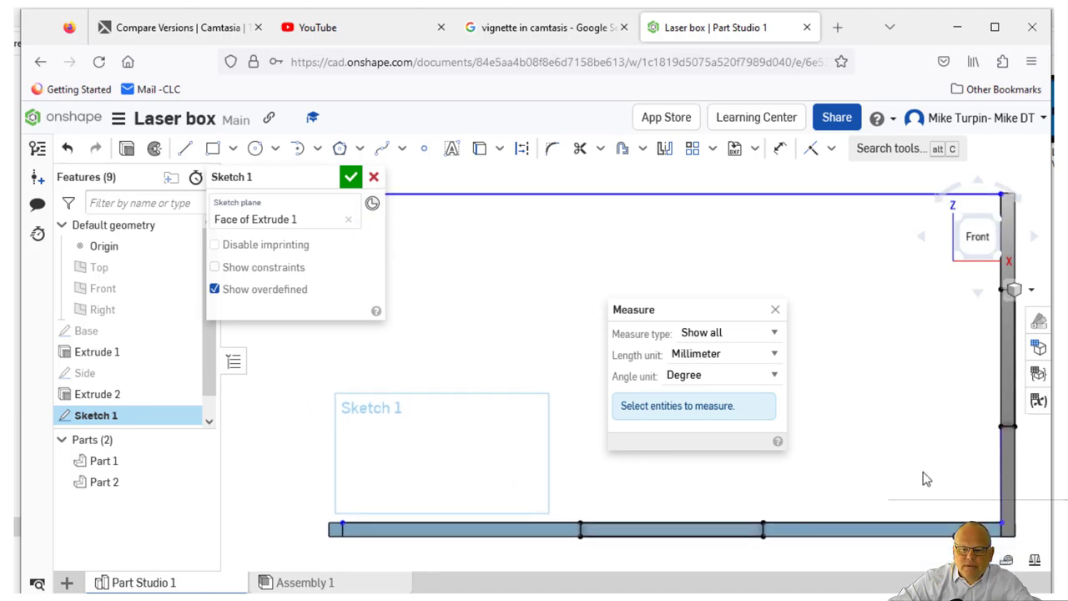
left_click(1001, 526)
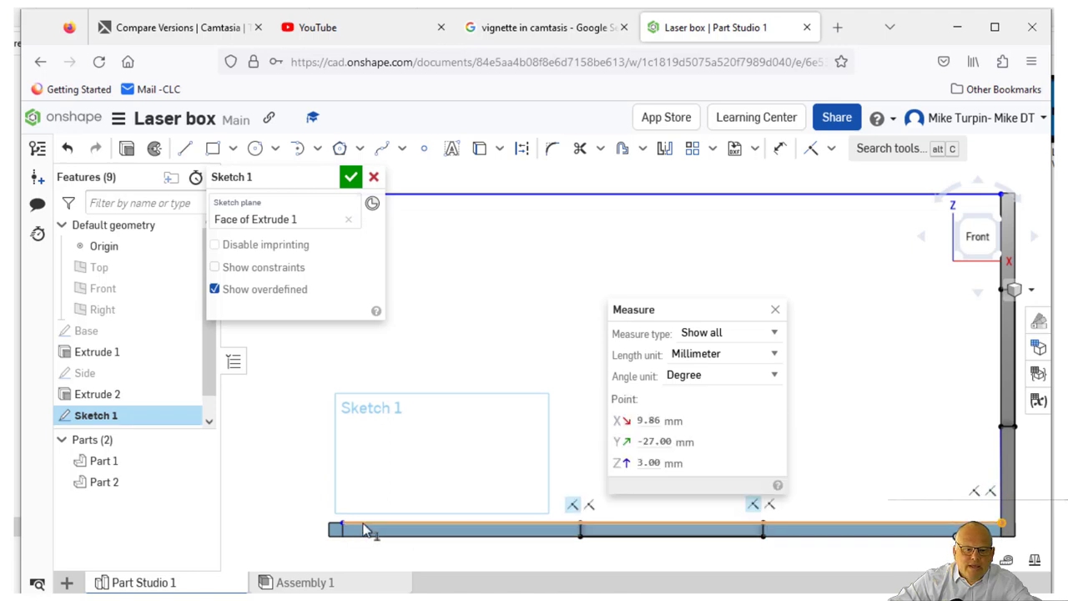
left_click(342, 526)
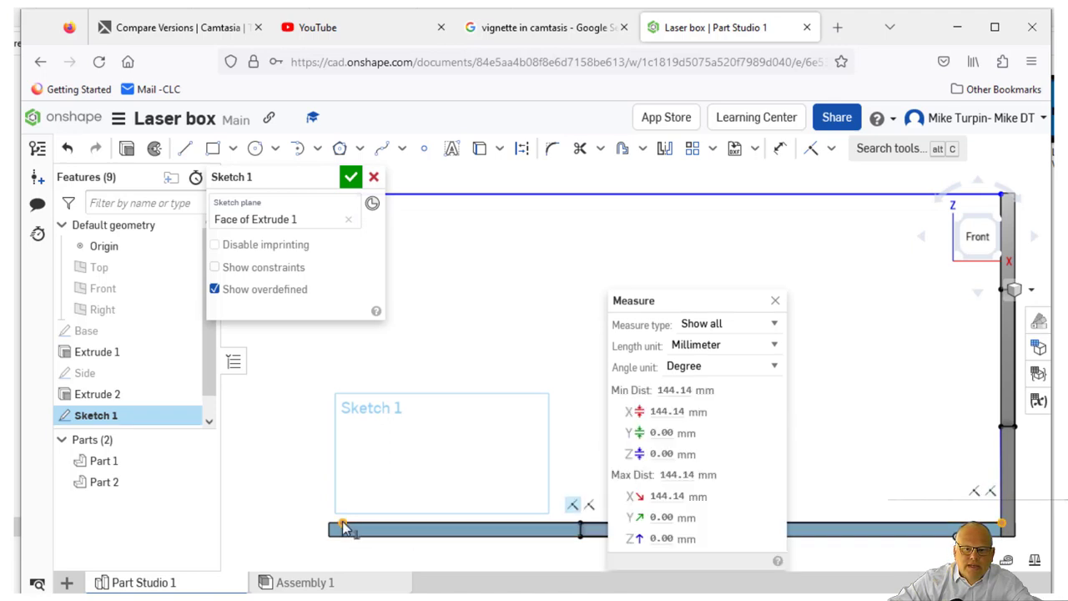
mouse_move(681, 390)
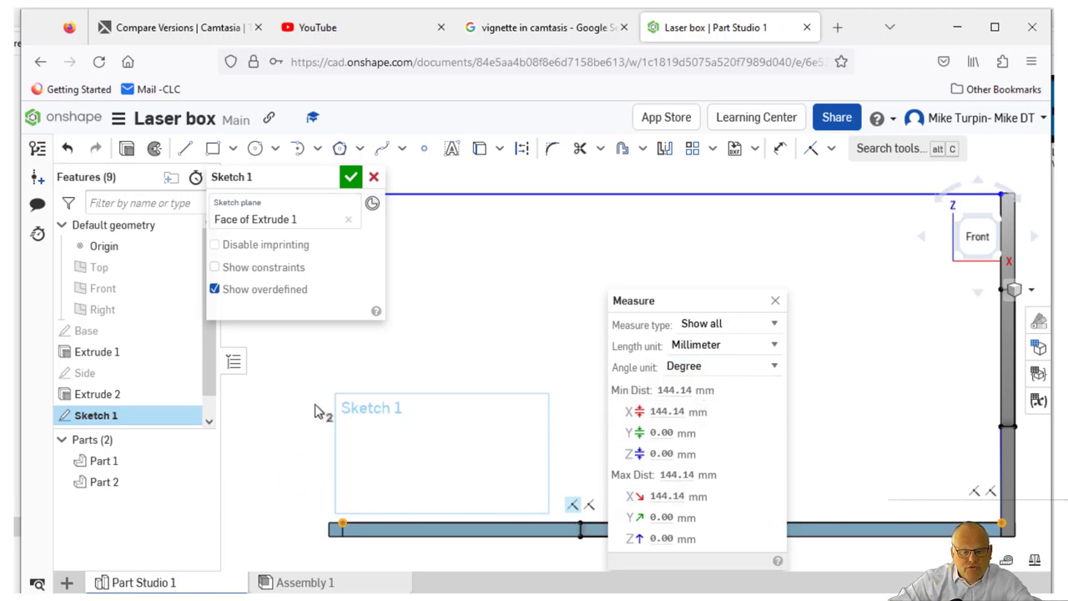
scroll(375, 388, "down", 2)
middle_click_drag(467, 414, 556, 504)
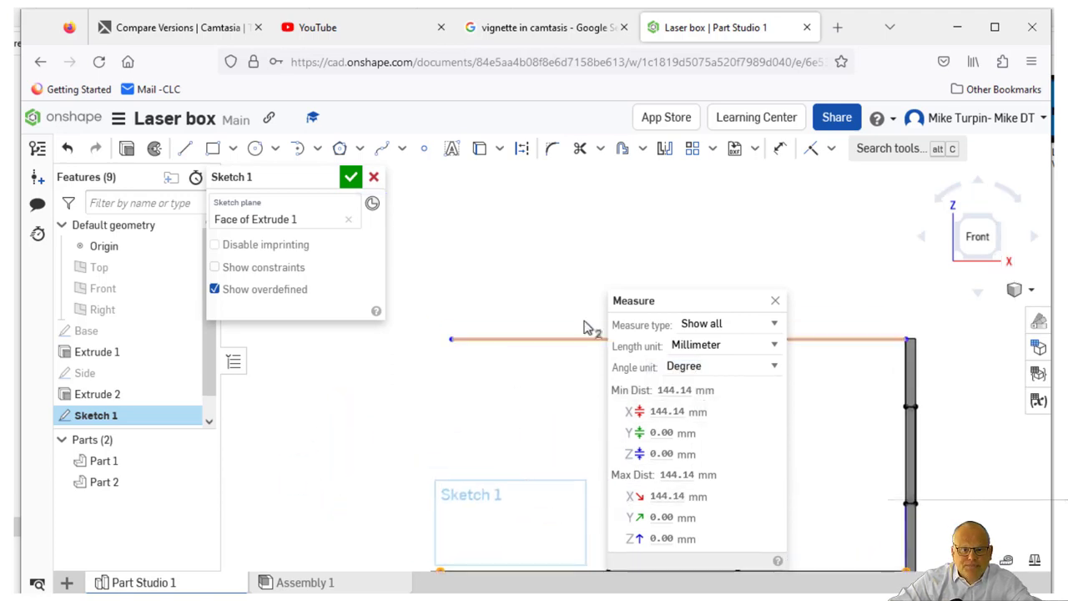
left_click(774, 302)
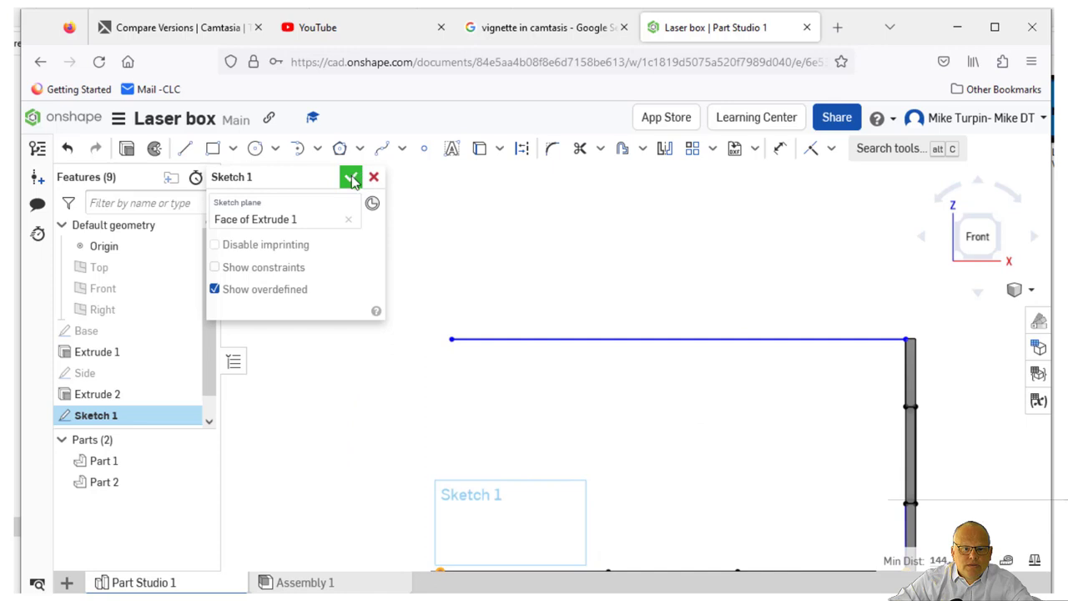
Dimension the upper horizontal line and set its length to 144 mm
right_click(631, 424)
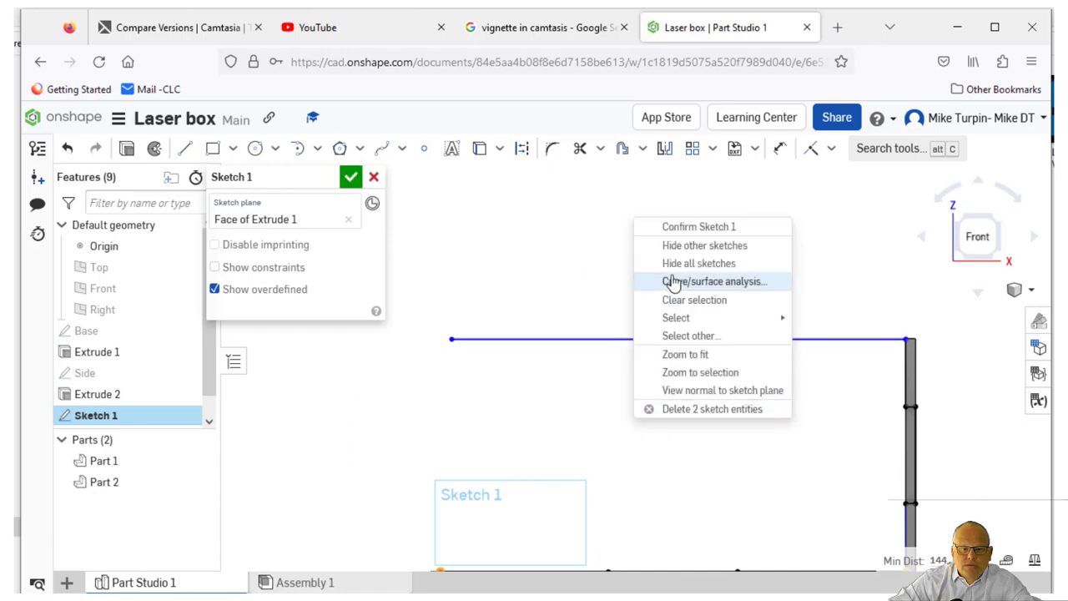
left_click(594, 336)
left_click(593, 339)
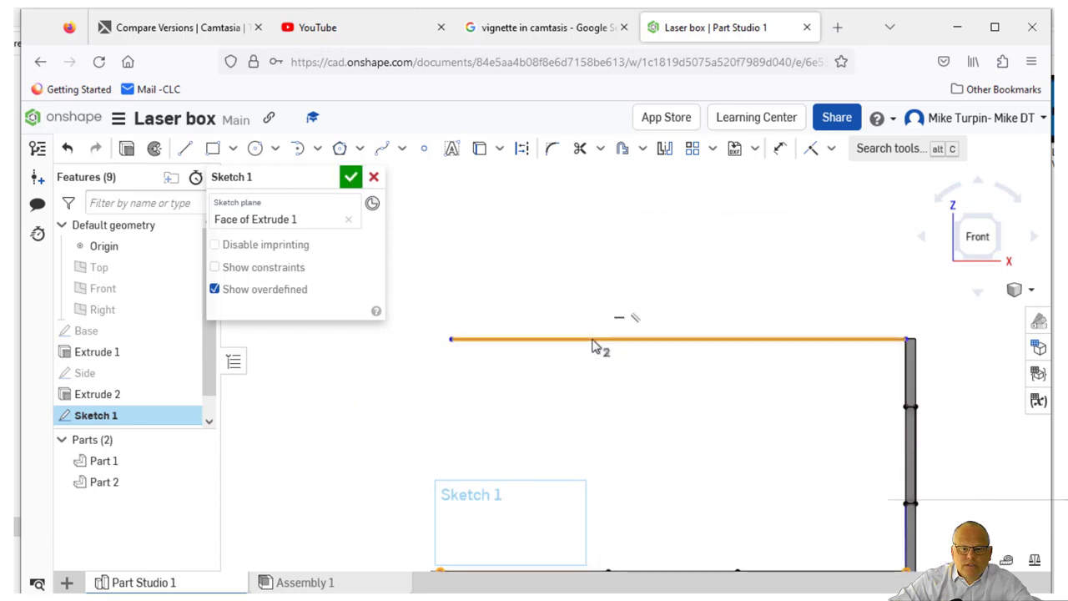
left_click(593, 346)
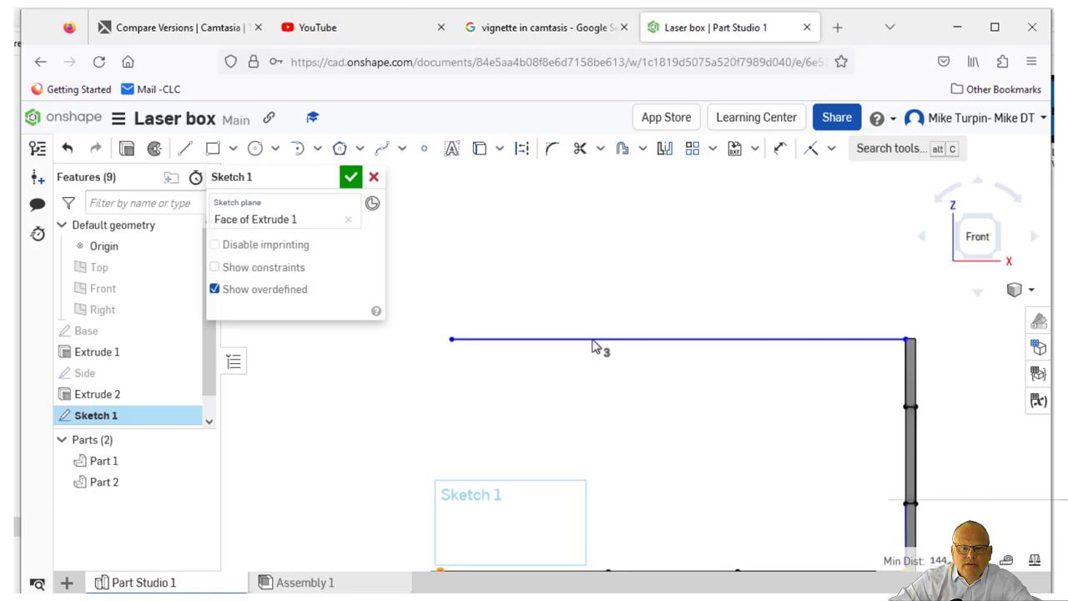
left_click(779, 148)
left_click(702, 338)
left_click(750, 300)
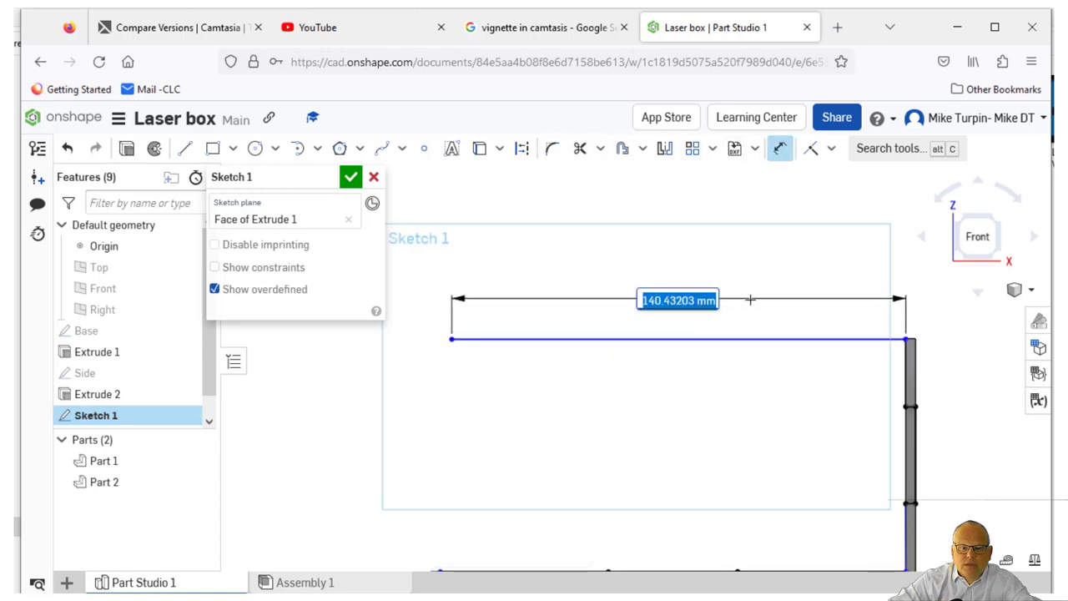
type("144")
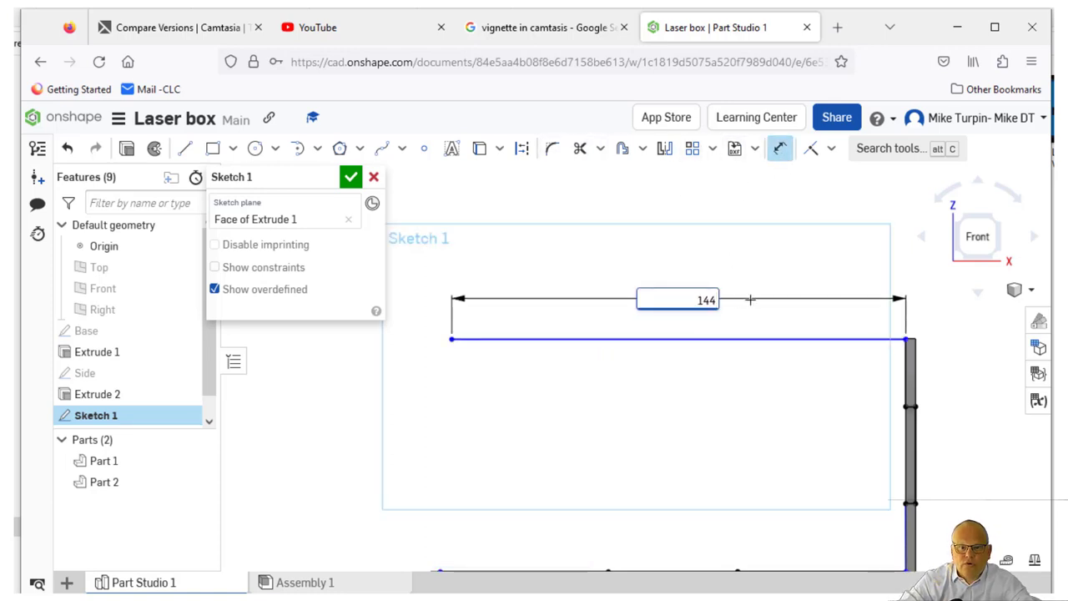
key("Return")
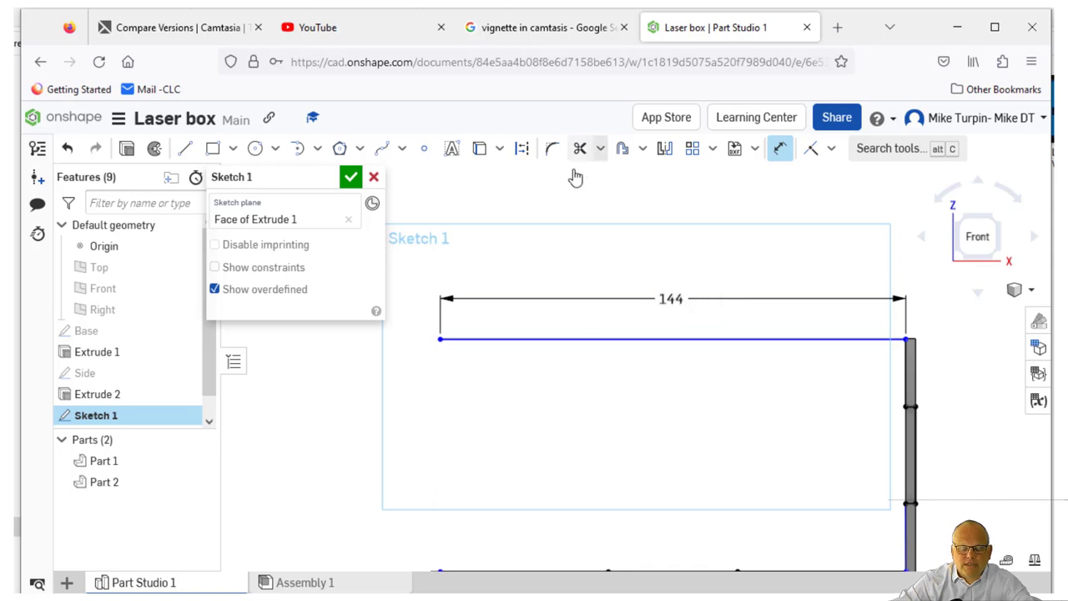
scroll(569, 374, "down", 2)
middle_click_drag(561, 417, 541, 360)
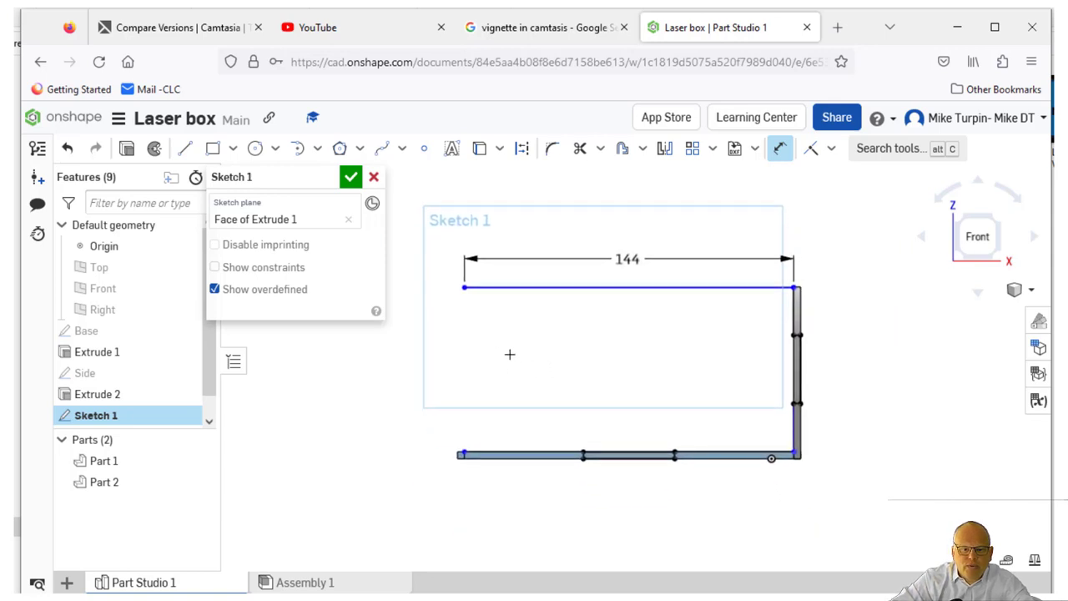
scroll(509, 354, "up", 3)
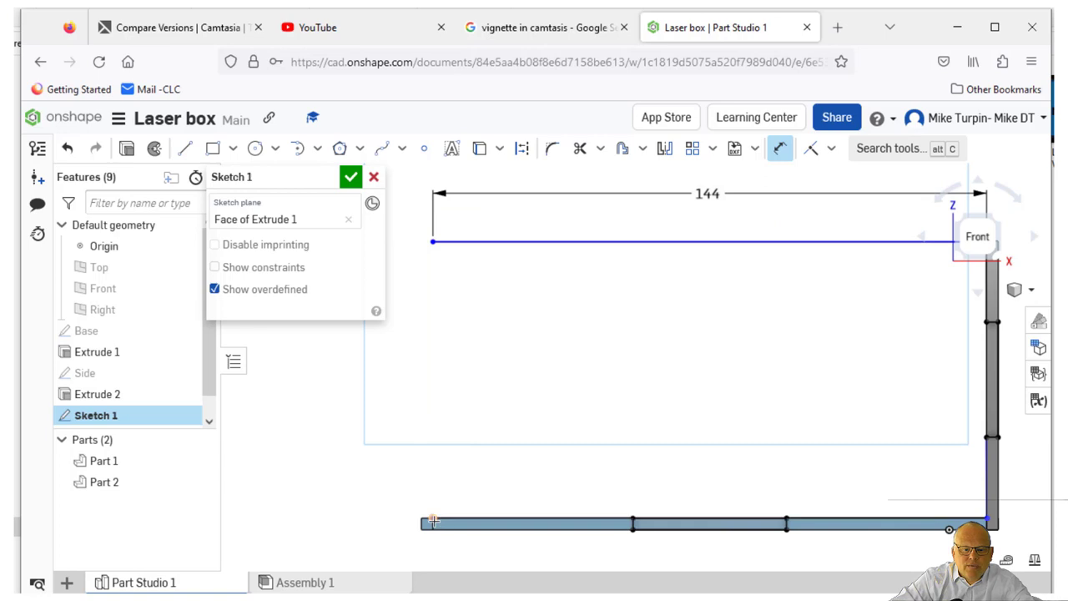
Draw a vertical line about 72 mm long closing the panel's left side, from the upper line's end to the base line's end
left_click(185, 147)
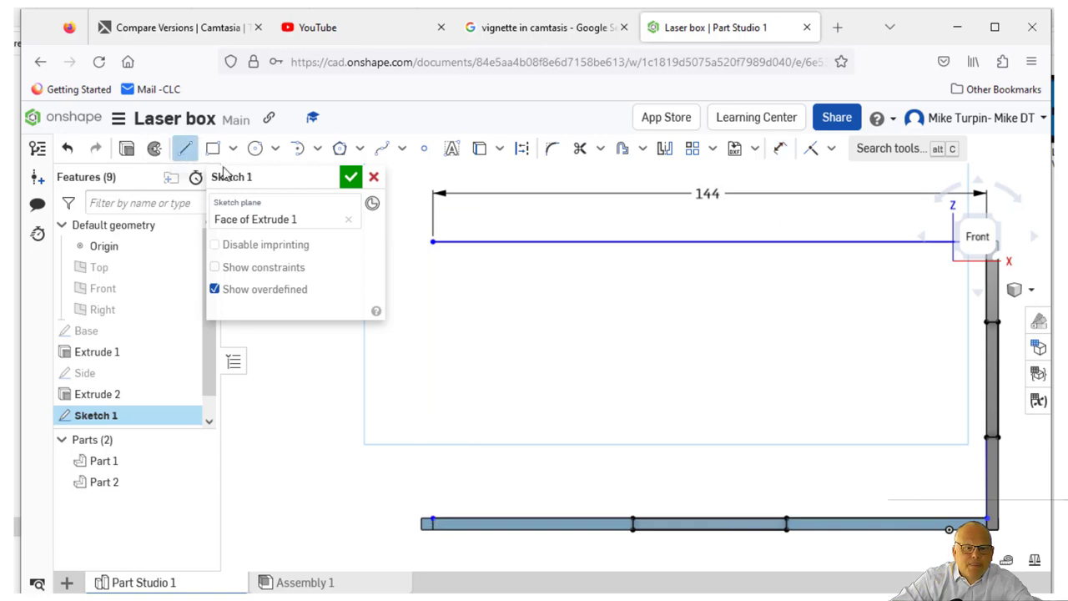
left_click(433, 241)
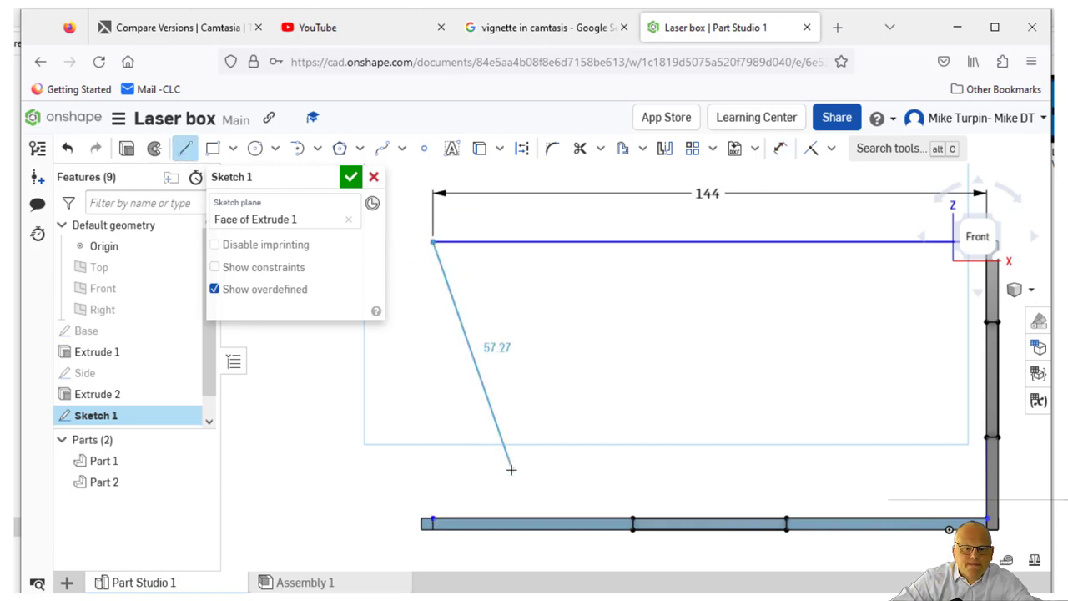
left_click(432, 517)
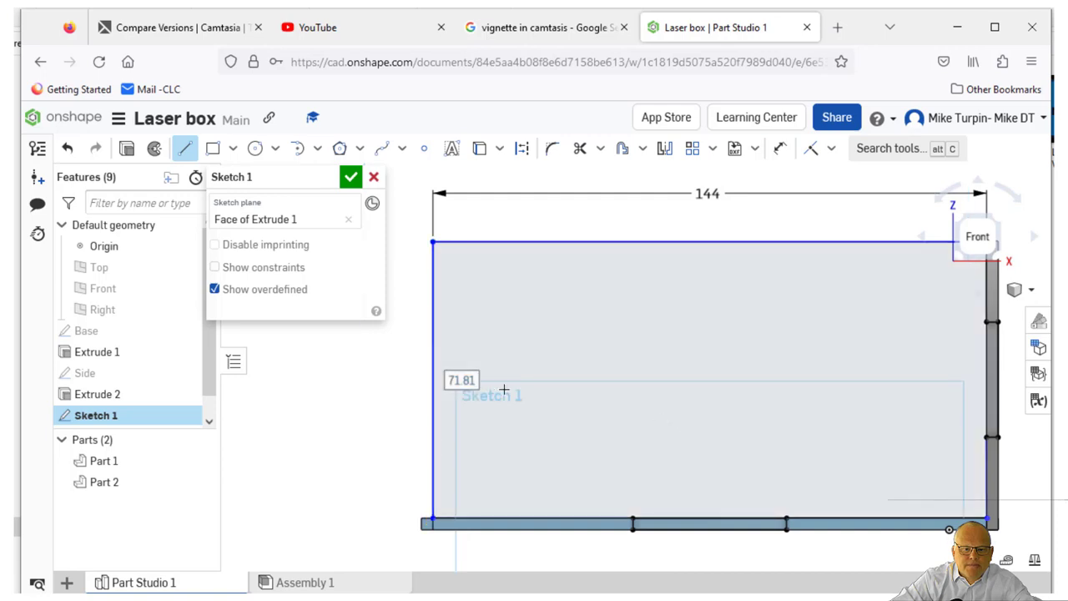
scroll(766, 550, "down", 3)
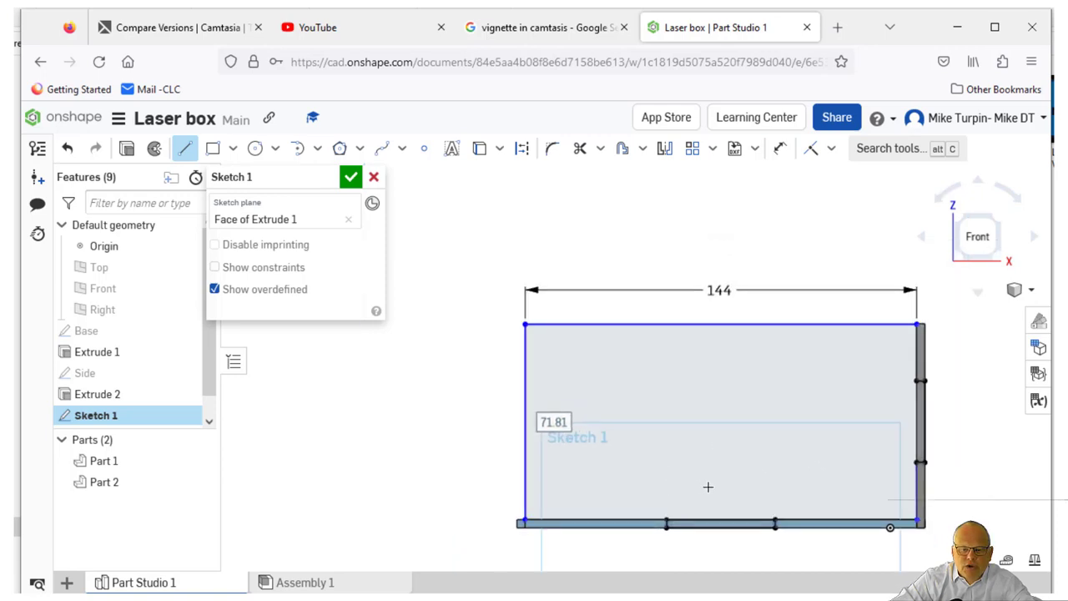
scroll(708, 486, "up", 2)
scroll(715, 475, "down", 1)
mouse_move(766, 453)
middle_mouse_down()
mouse_move(644, 453)
mouse_move(730, 456)
middle_mouse_up()
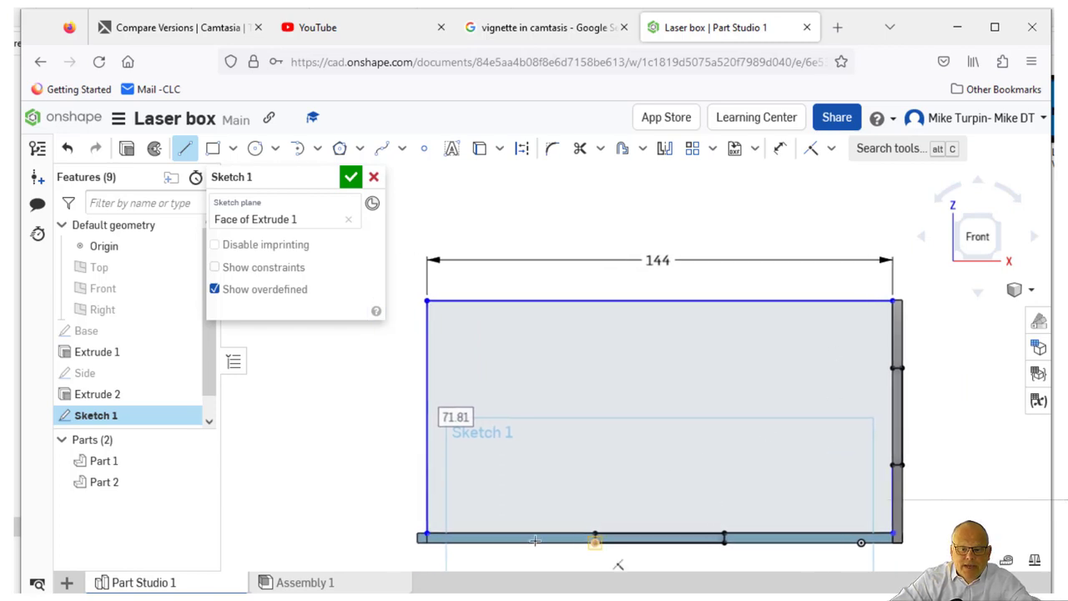
Trace the base plate's joint edges with lines, including a segment about 52 mm long to the panel's lower left corner
left_click(593, 543)
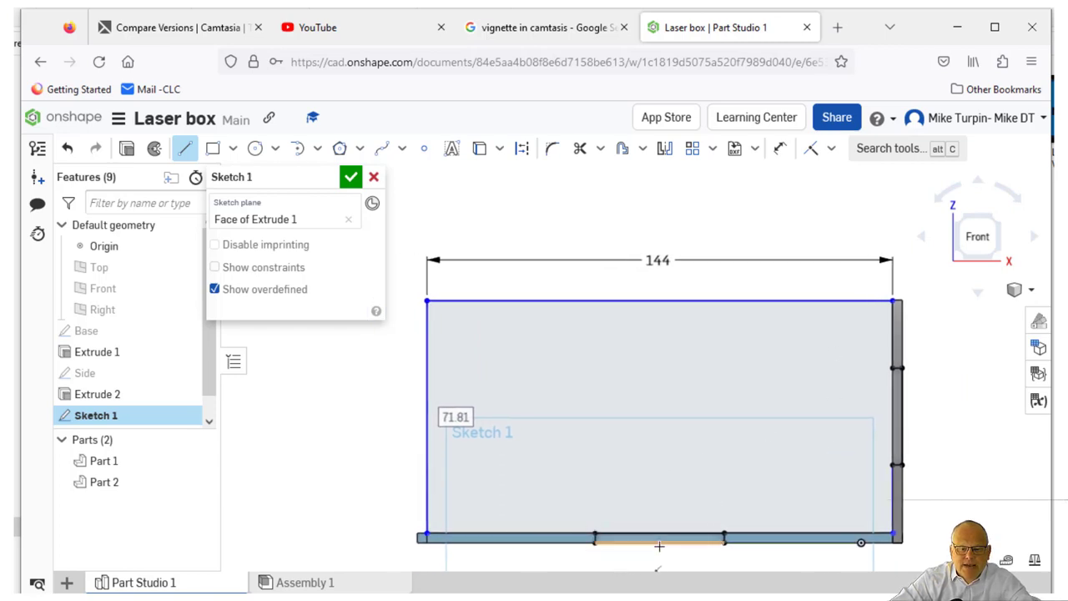
left_click(720, 546)
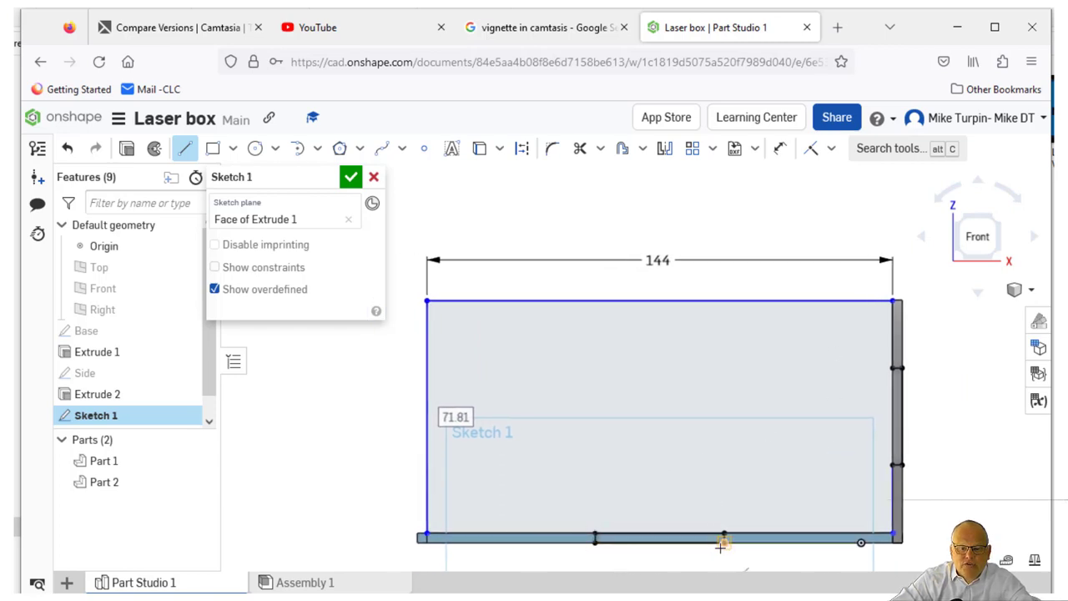
left_click(892, 532)
left_click(896, 464)
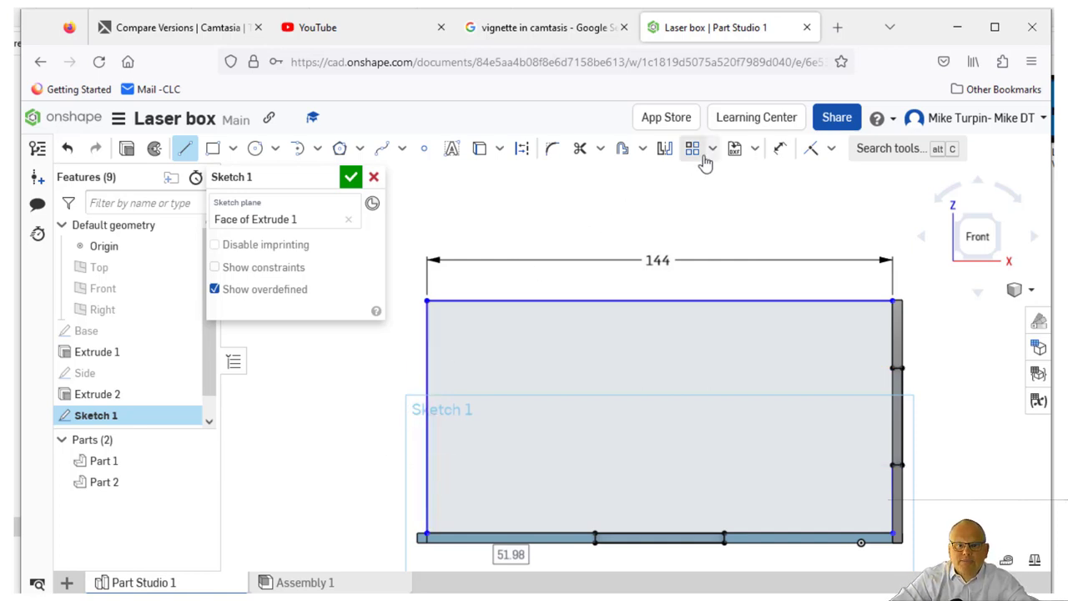
left_click(187, 155)
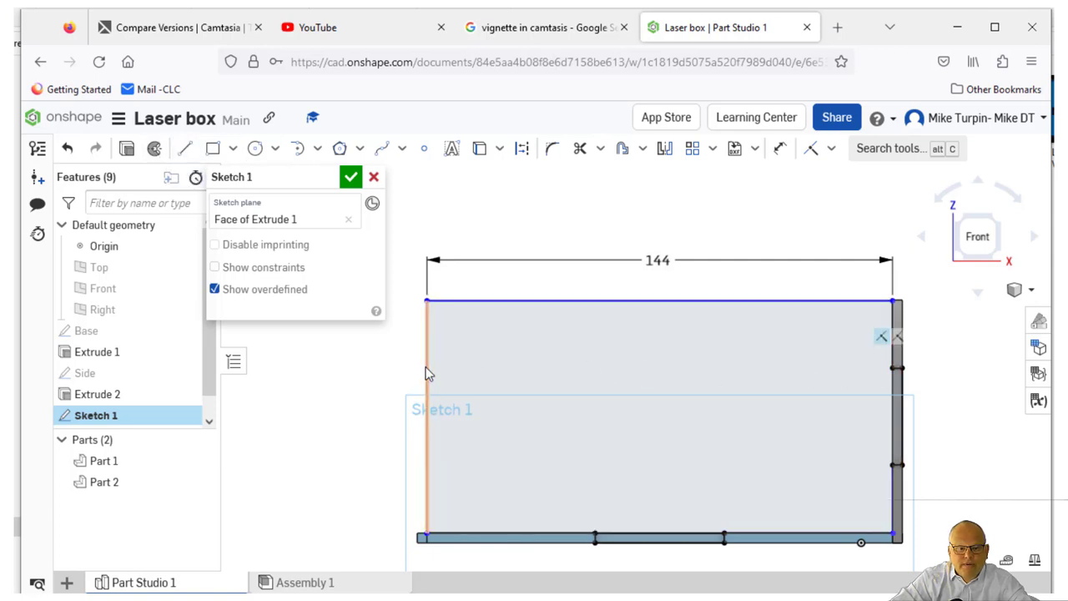
Draw a 3 mm deep tab on the panel's left edge, level with the side panel's joint, and trim the edge segment inside it
left_click(185, 150)
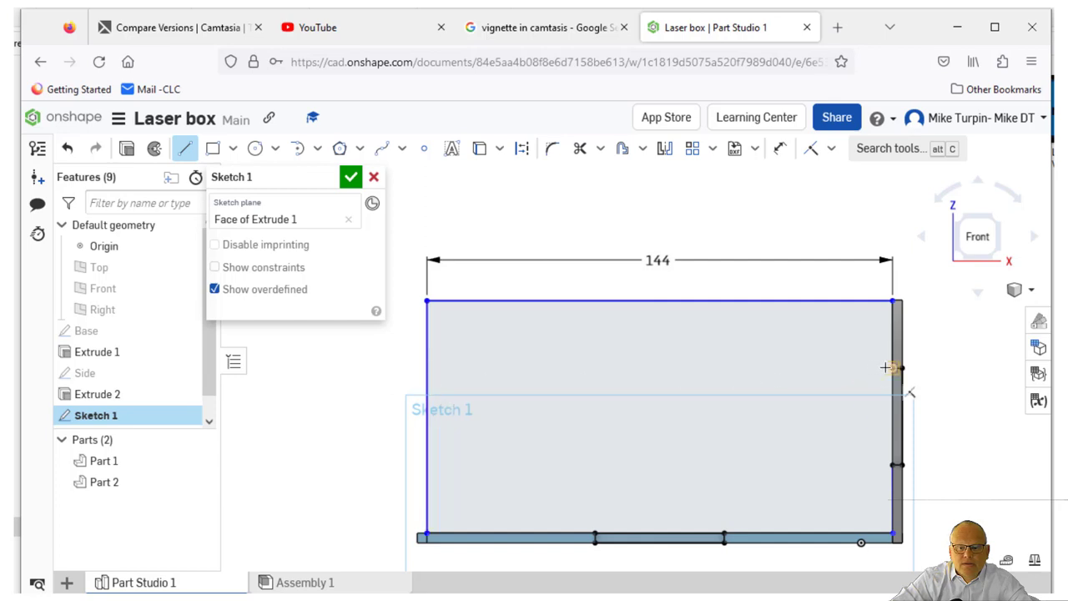
left_click(426, 367)
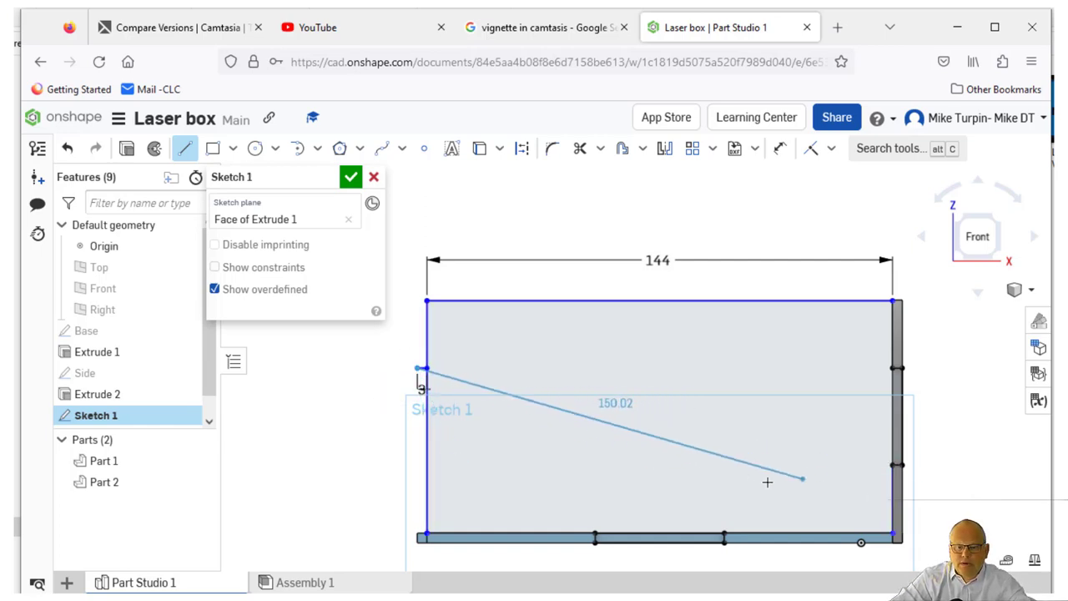
left_click(418, 464)
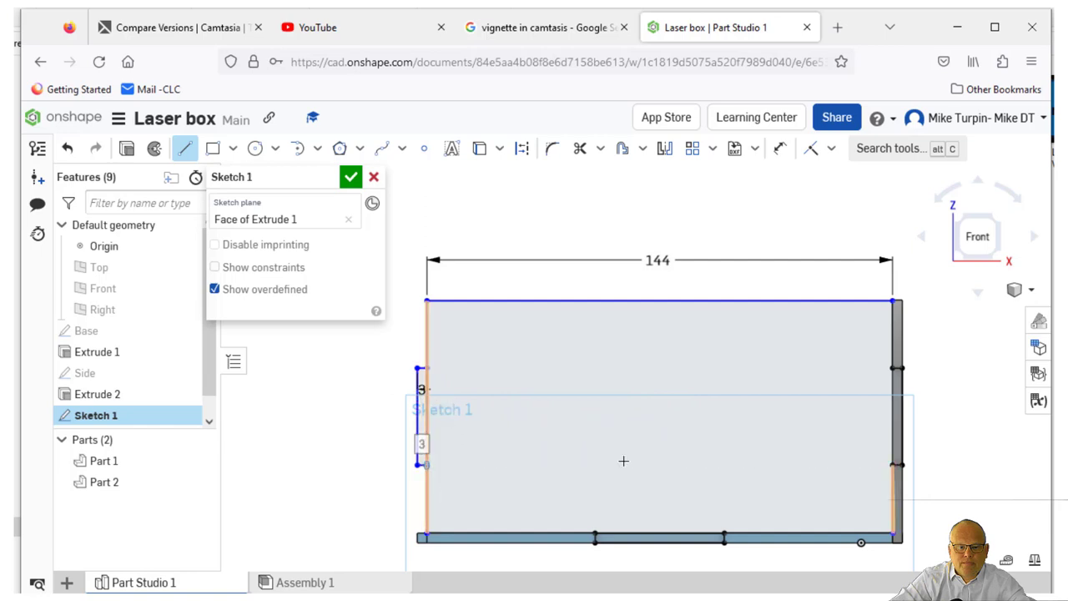
right_click(601, 413)
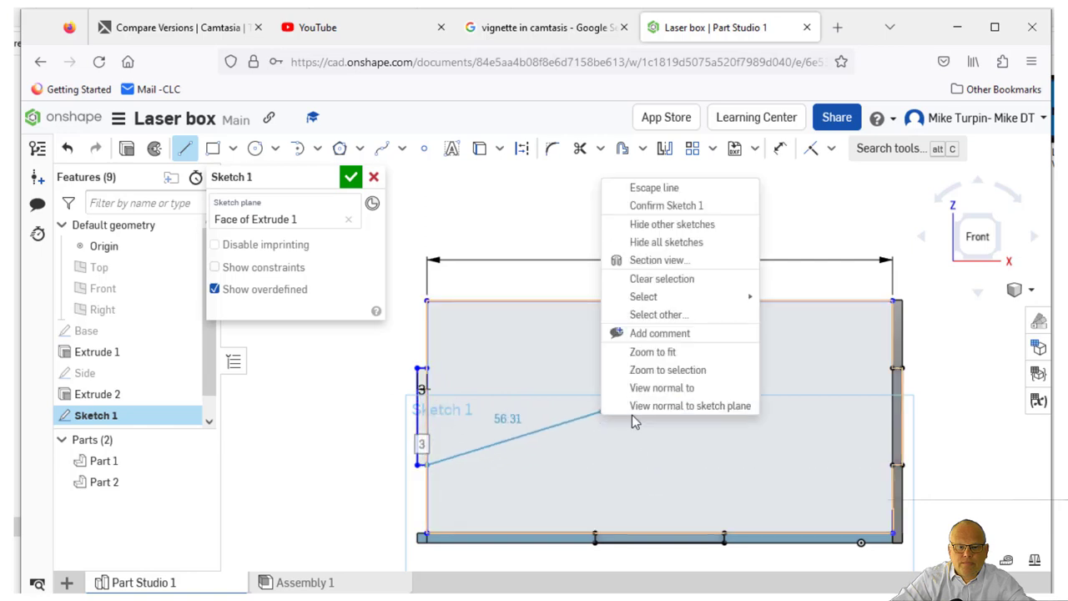
left_click(690, 190)
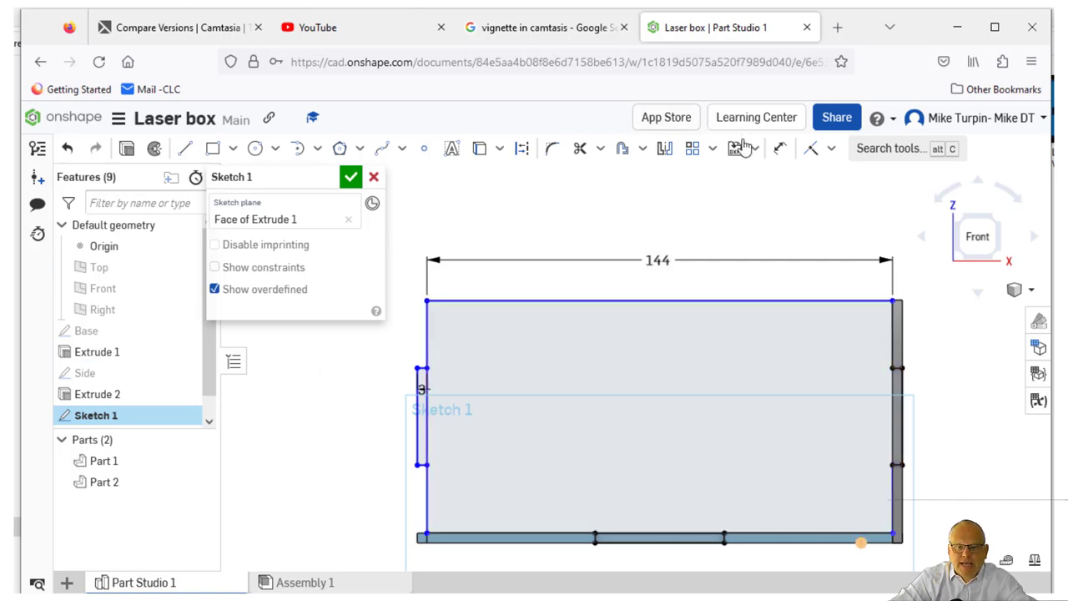
left_click(580, 147)
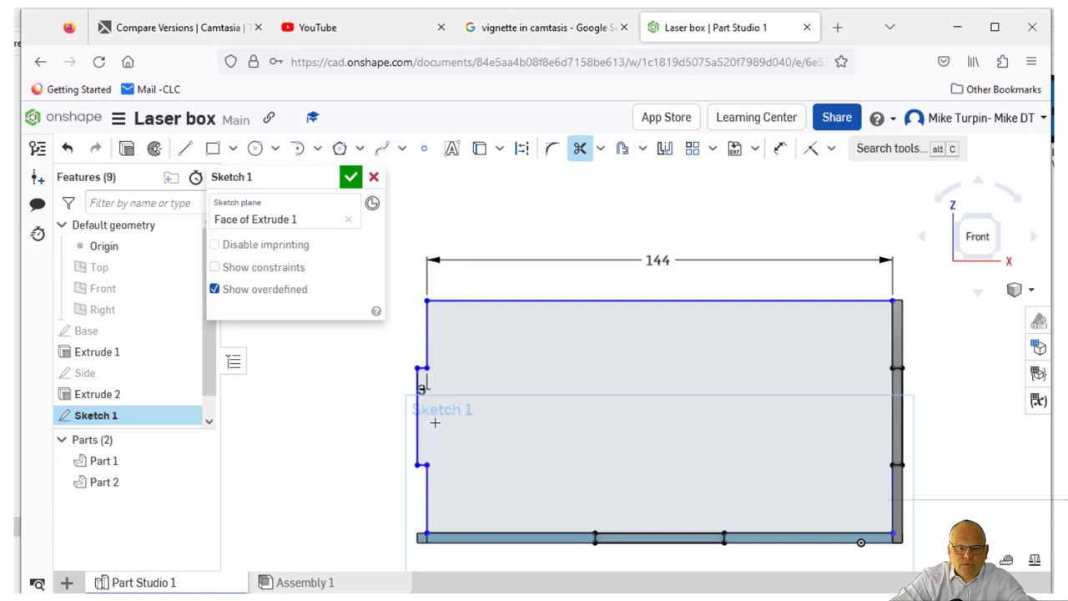
Dimension the height between the upper and lower edges of the side panel's middle joint
left_click(778, 150)
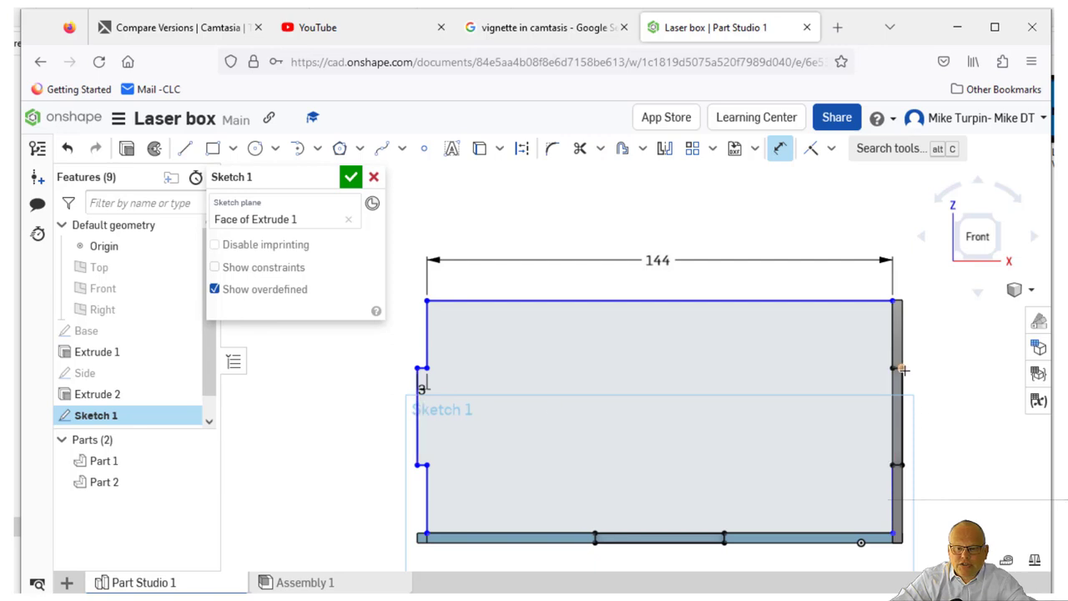
scroll(903, 370, "up", 5)
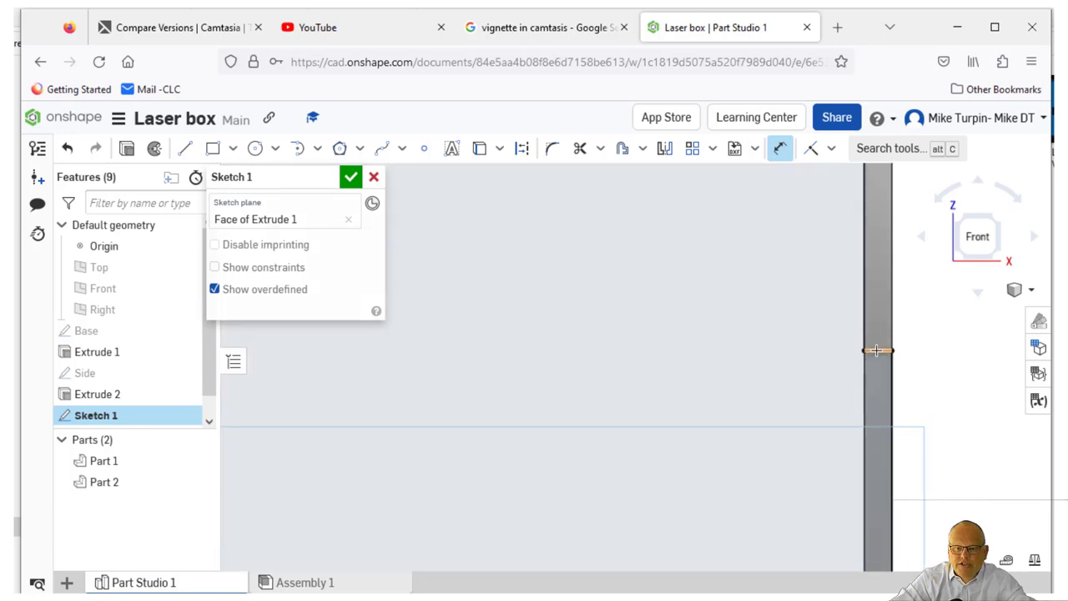
scroll(893, 440, "down", 2)
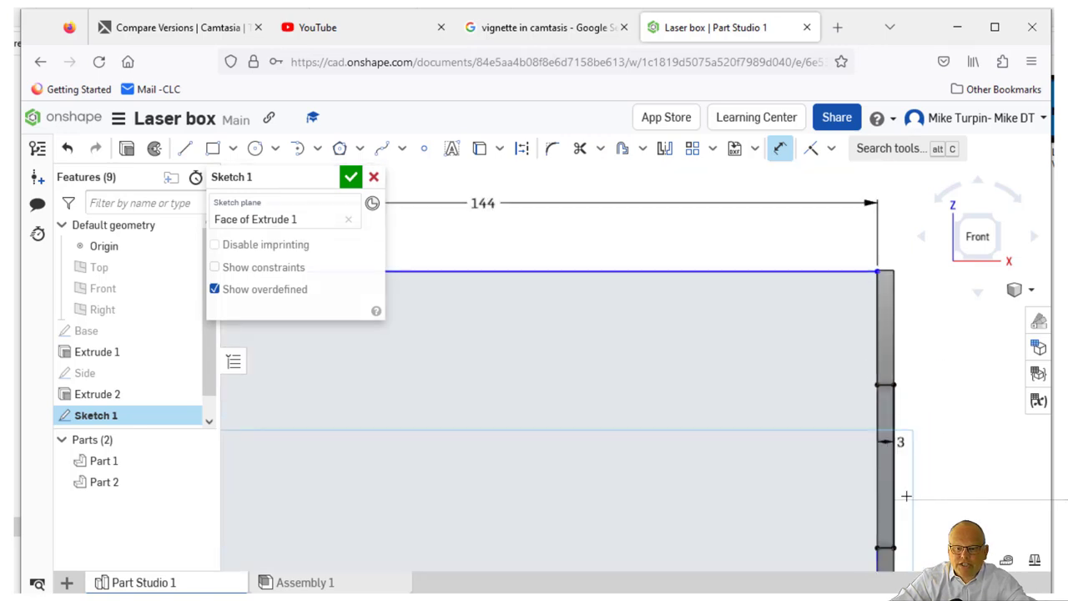
left_click(886, 534)
left_click(947, 448)
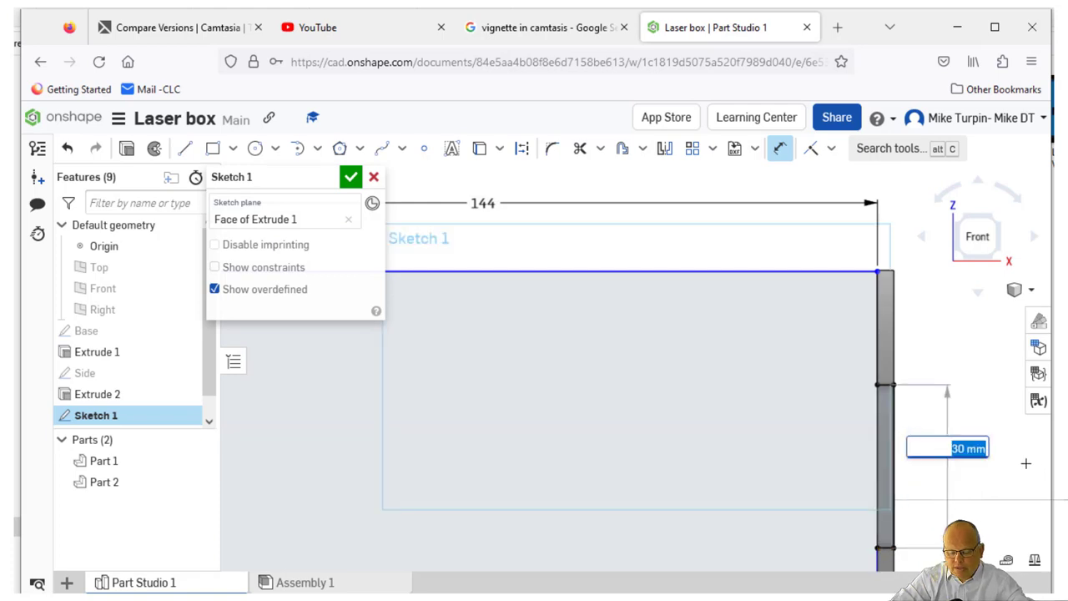
key("Return")
scroll(906, 465, "down", 1)
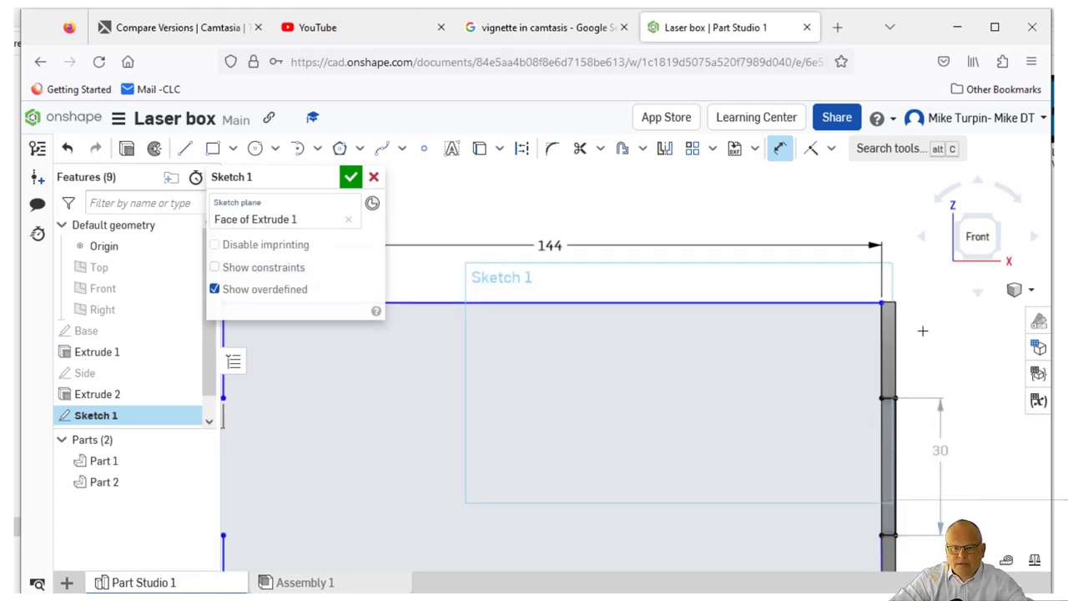
Dimension the right edge segment above the side joint and set its length to 20 mm
left_click(881, 337)
left_click(936, 340)
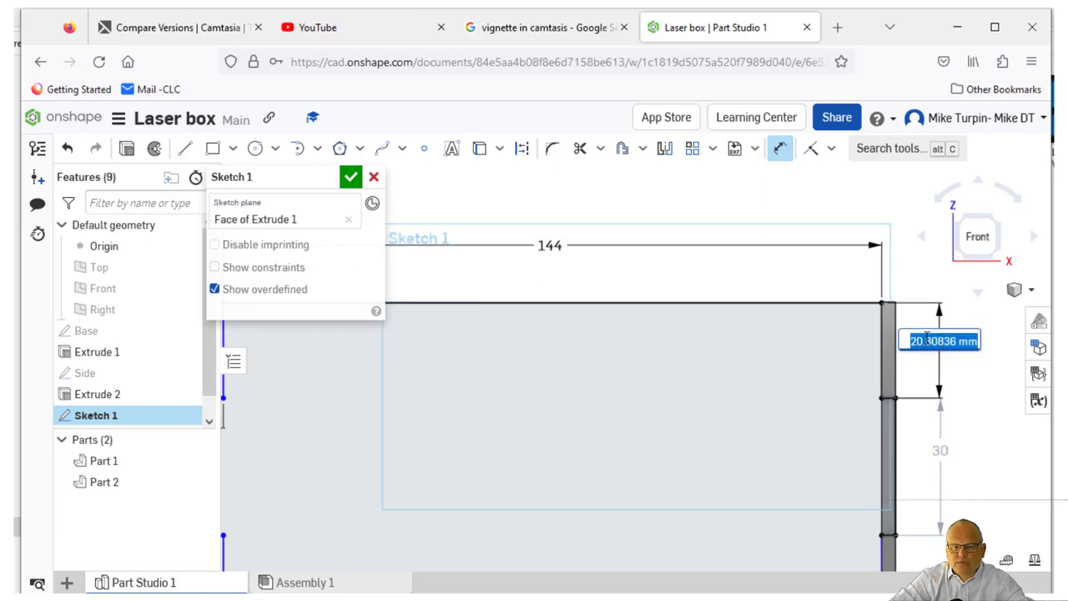
key("BackSpace")
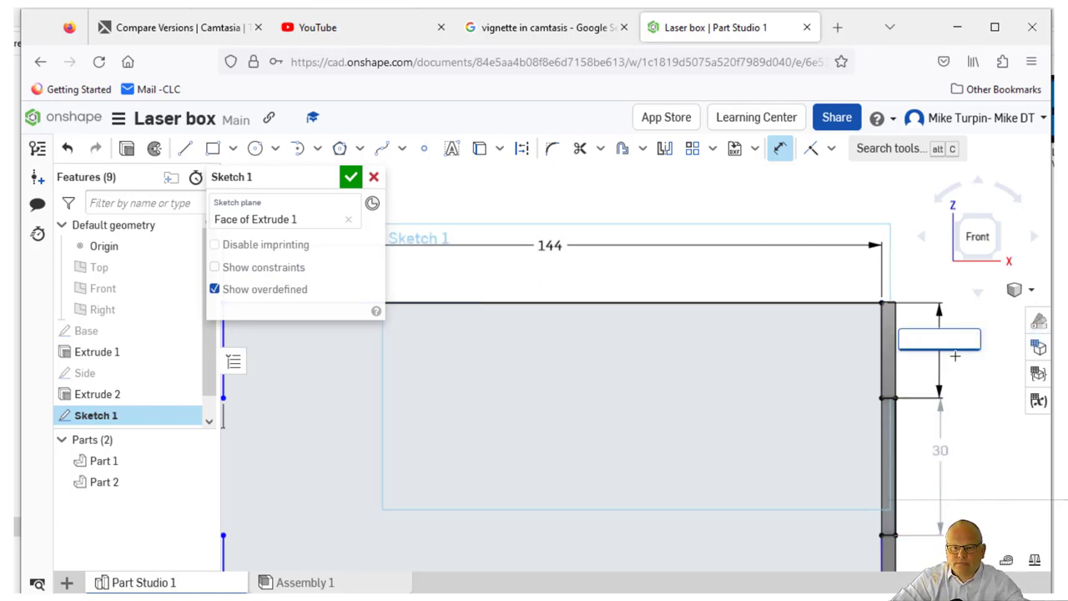
type("20")
key("Return")
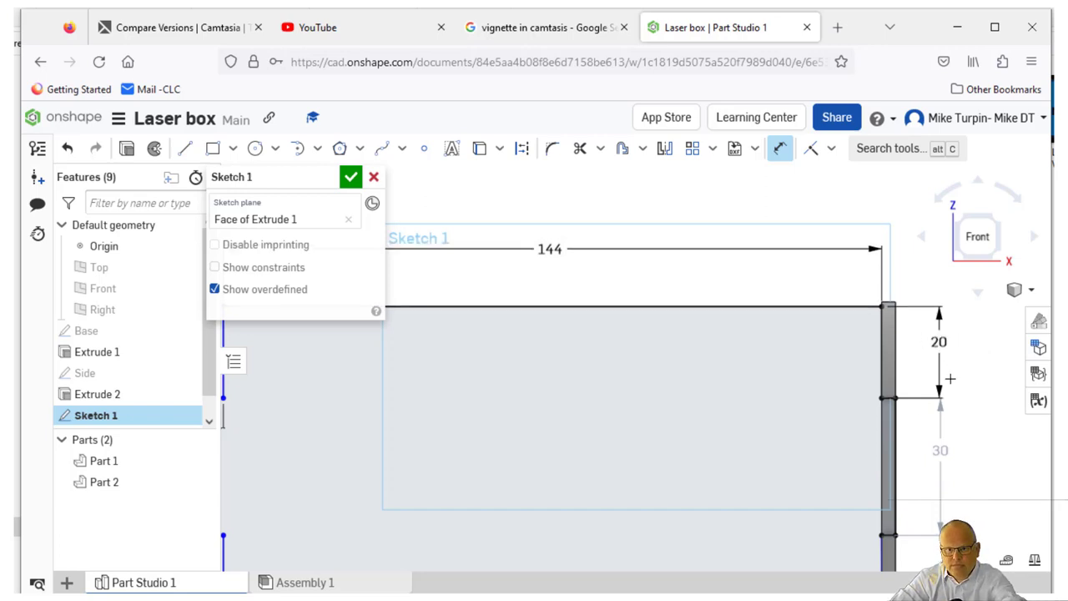
Try to dimension the distance from the side joint's lower edge to the base plate's upper edge as 20 mm
scroll(767, 446, "down", 3)
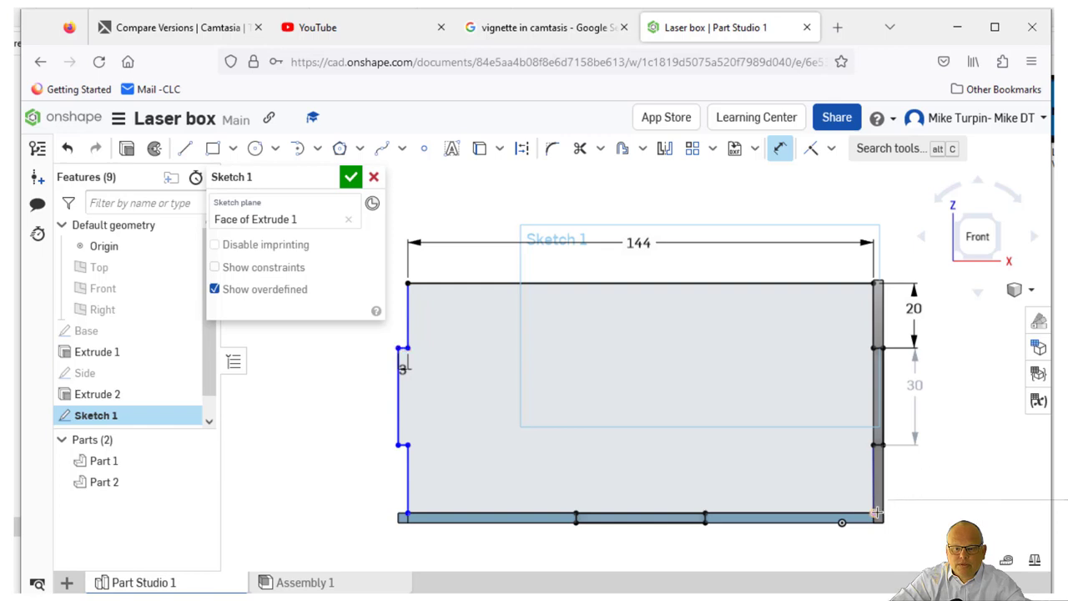
scroll(879, 448, "up", 3)
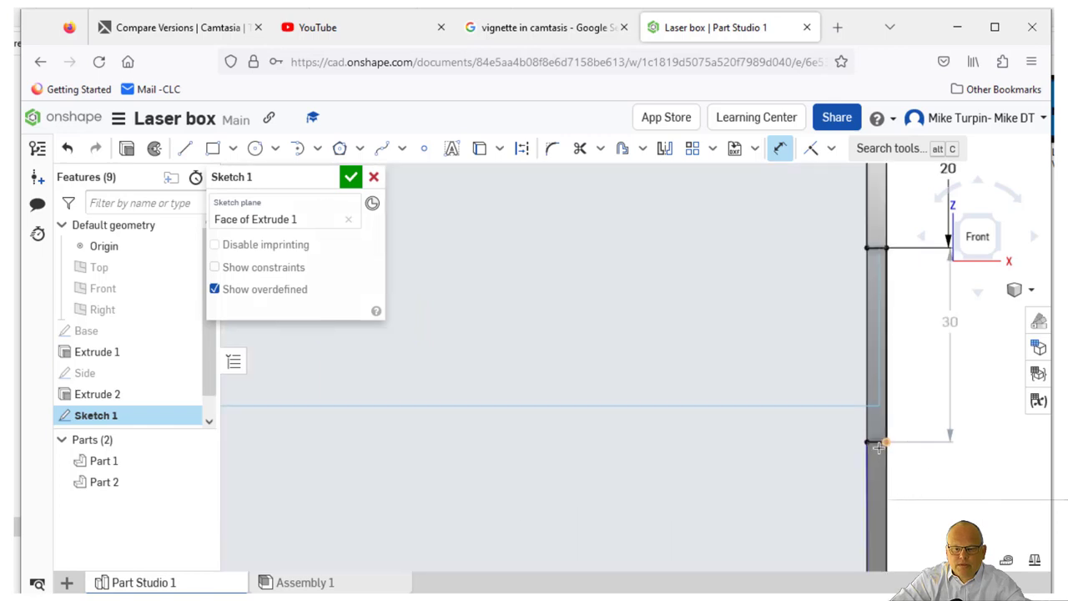
left_click(874, 443)
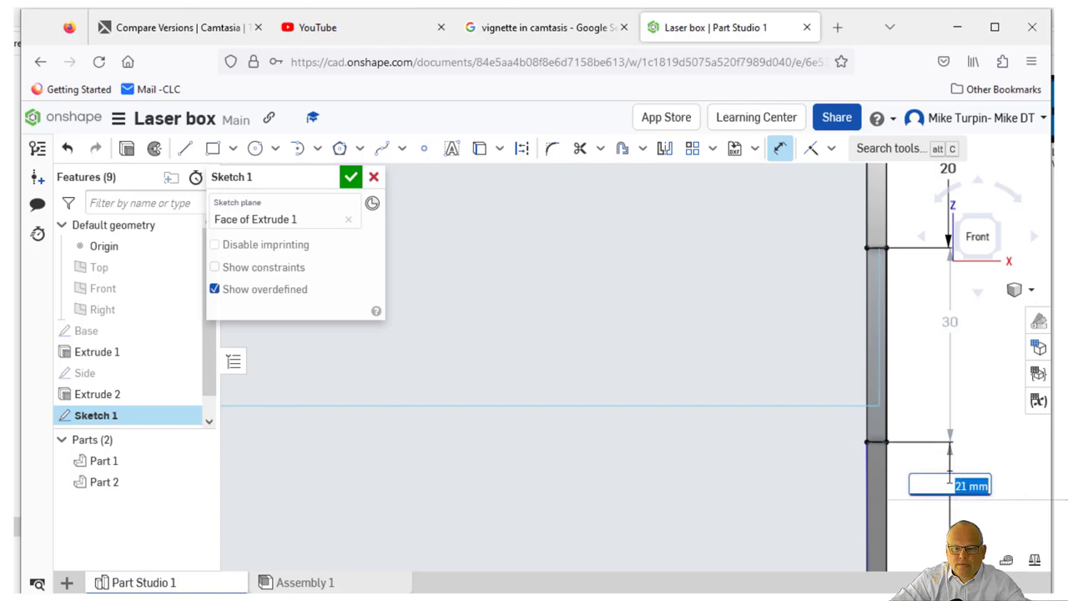
scroll(947, 472, "down", 3)
scroll(922, 462, "up", 2)
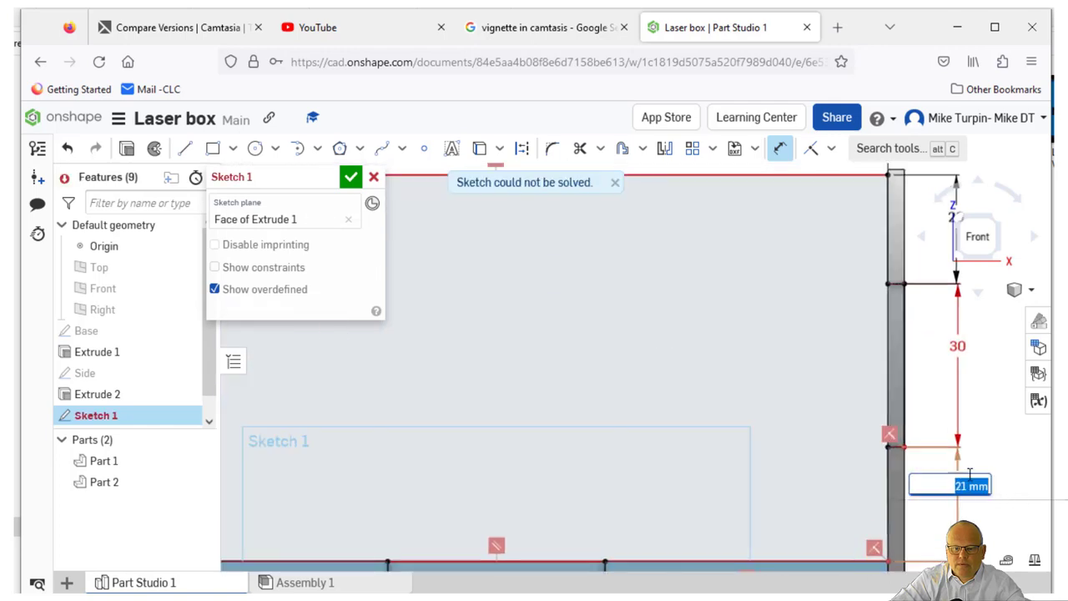
left_click(976, 487)
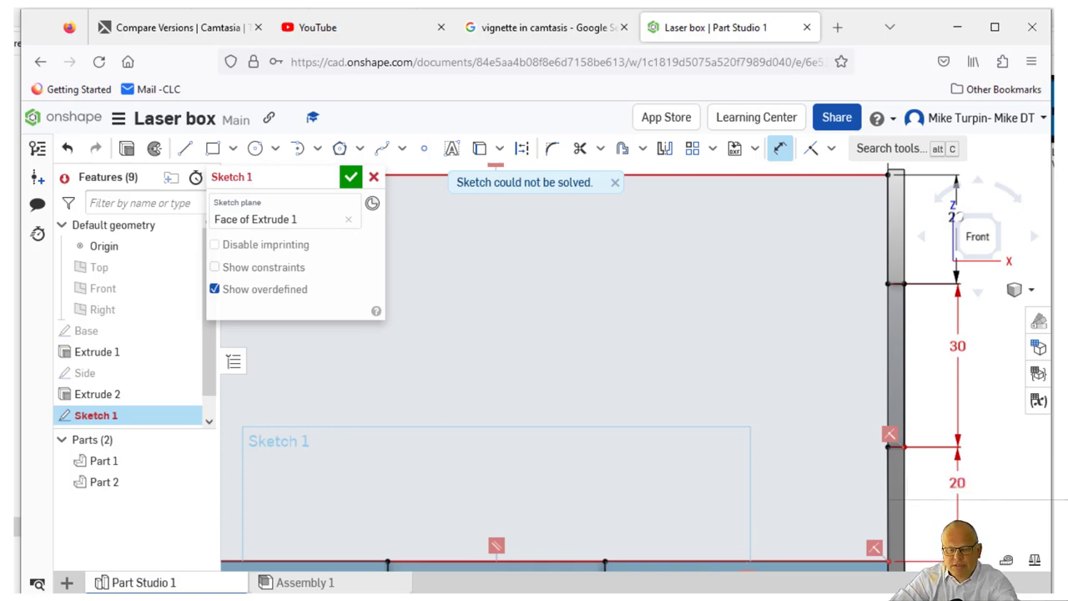
Delete the 20 mm dimension between the side joint and the base plate
key("f")
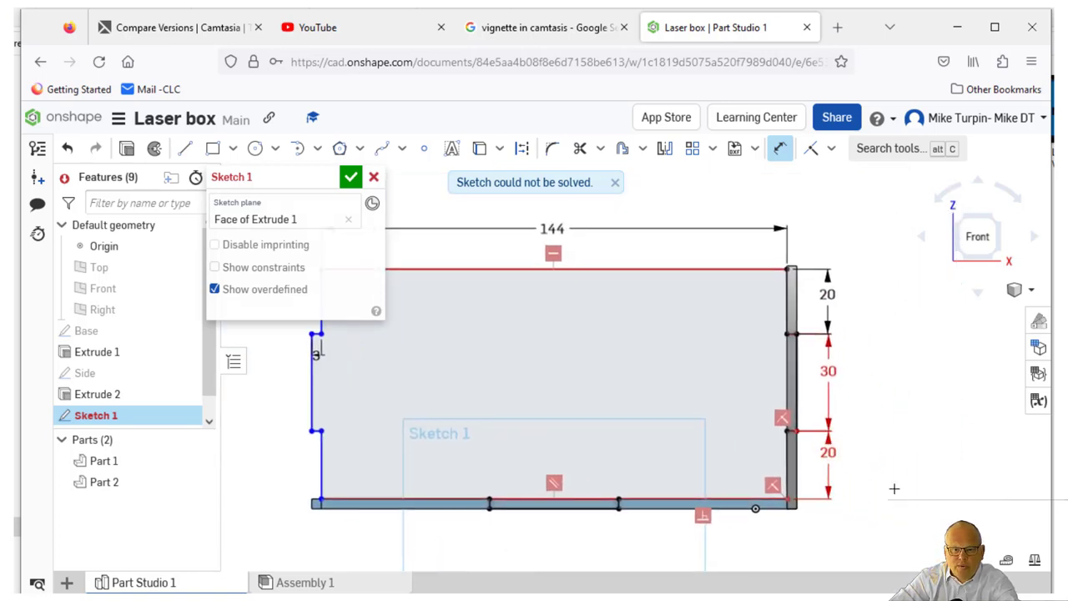
left_click(827, 455)
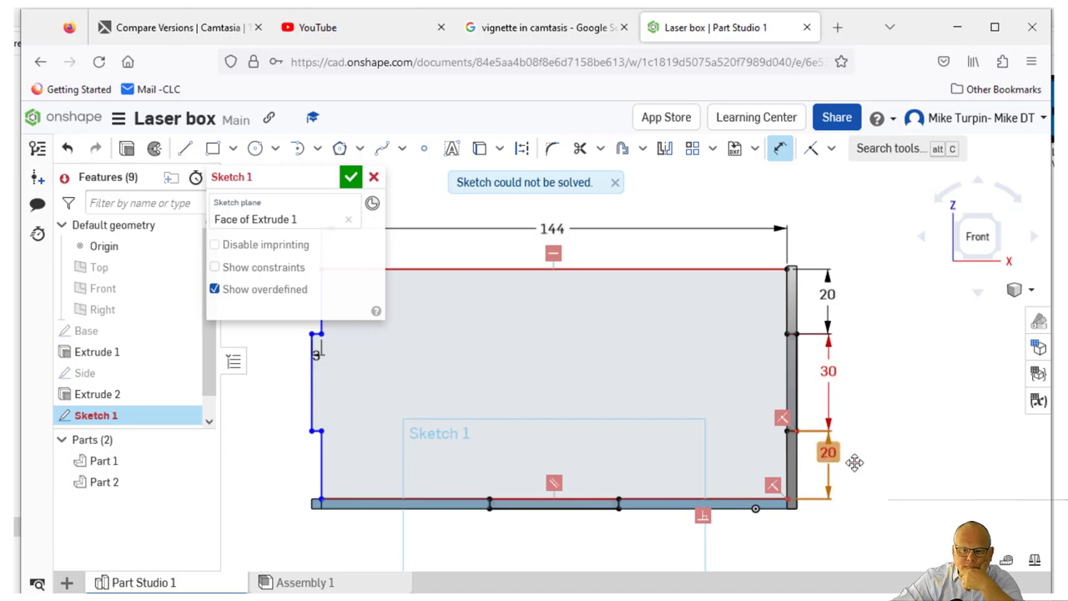
key("Delete")
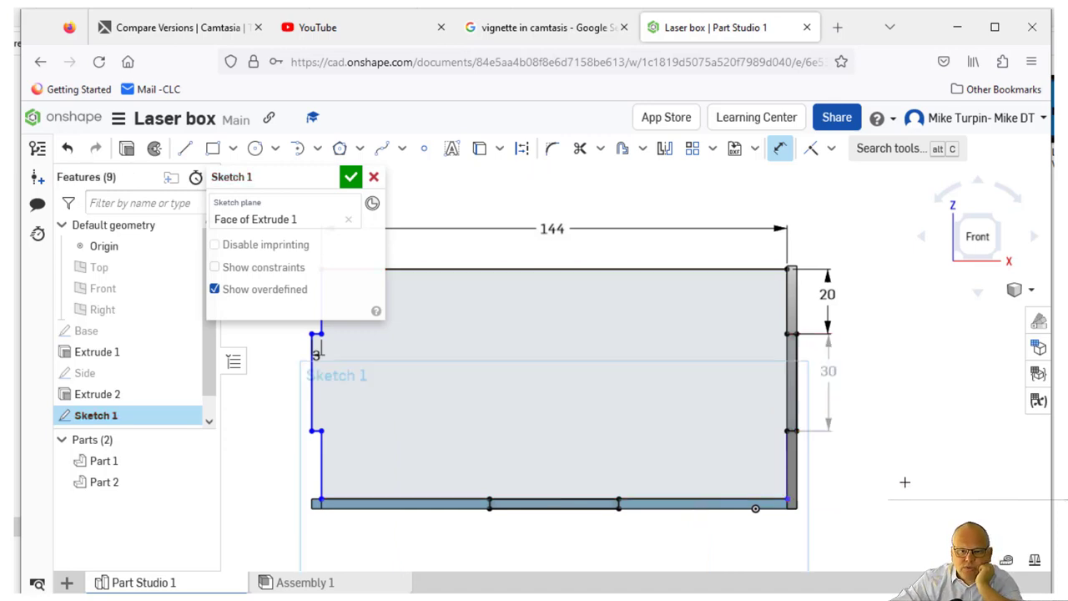
Try to dimension the slanted right edge segment below the side joint, and delete that segment from the outline
scroll(800, 498, "up", 10)
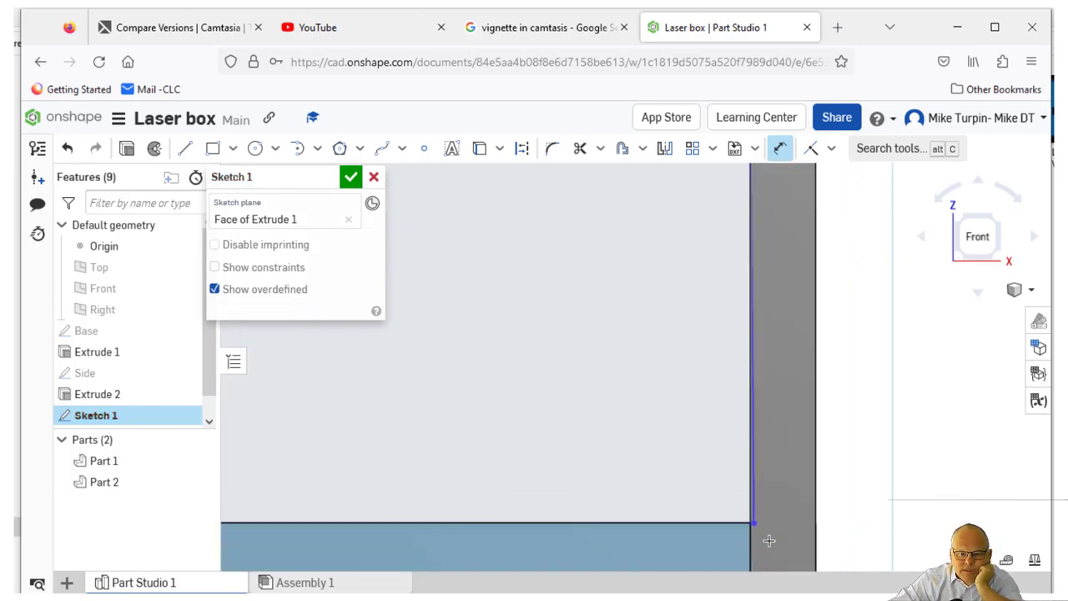
left_click(745, 486)
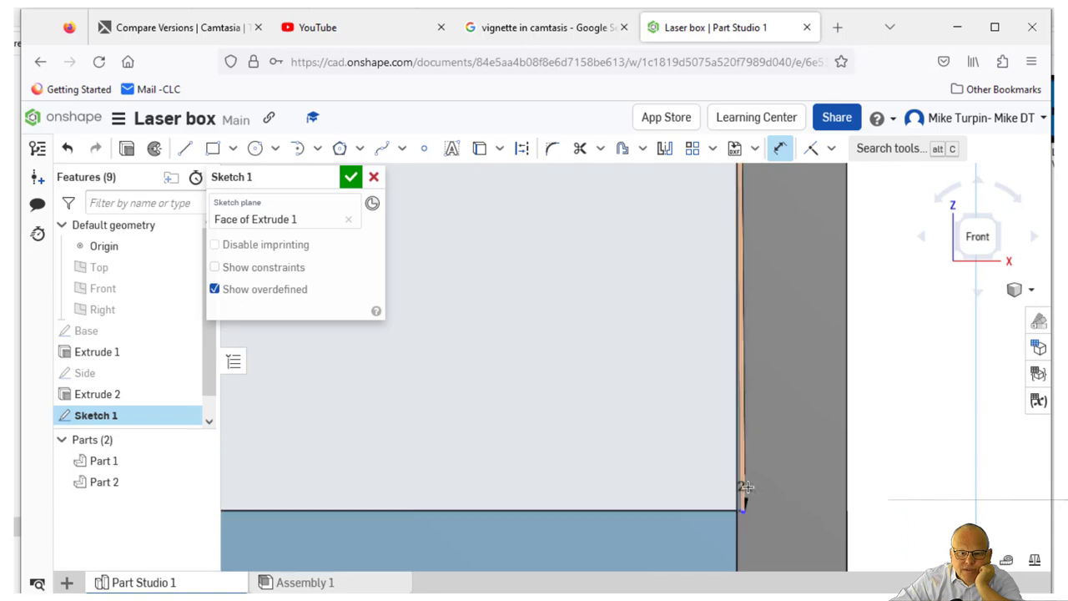
scroll(918, 458, "down", 5)
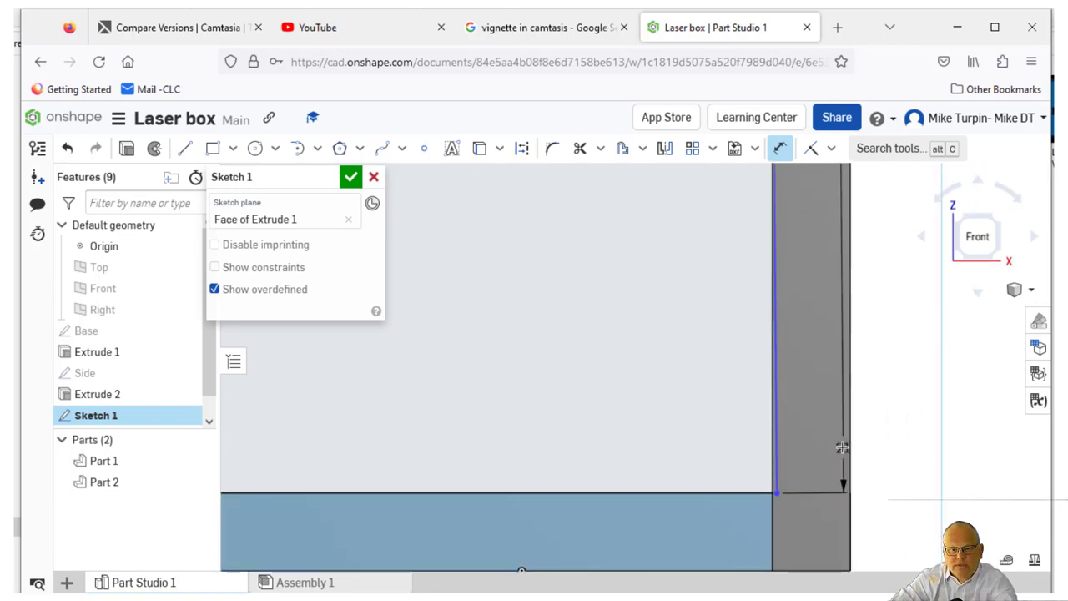
right_click(899, 321)
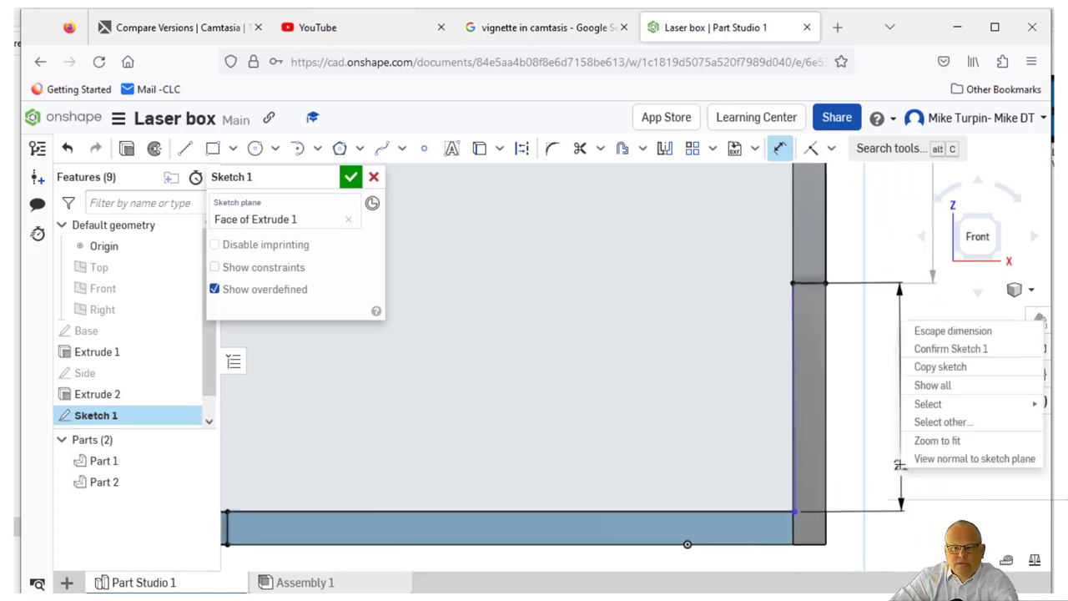
left_click(921, 330)
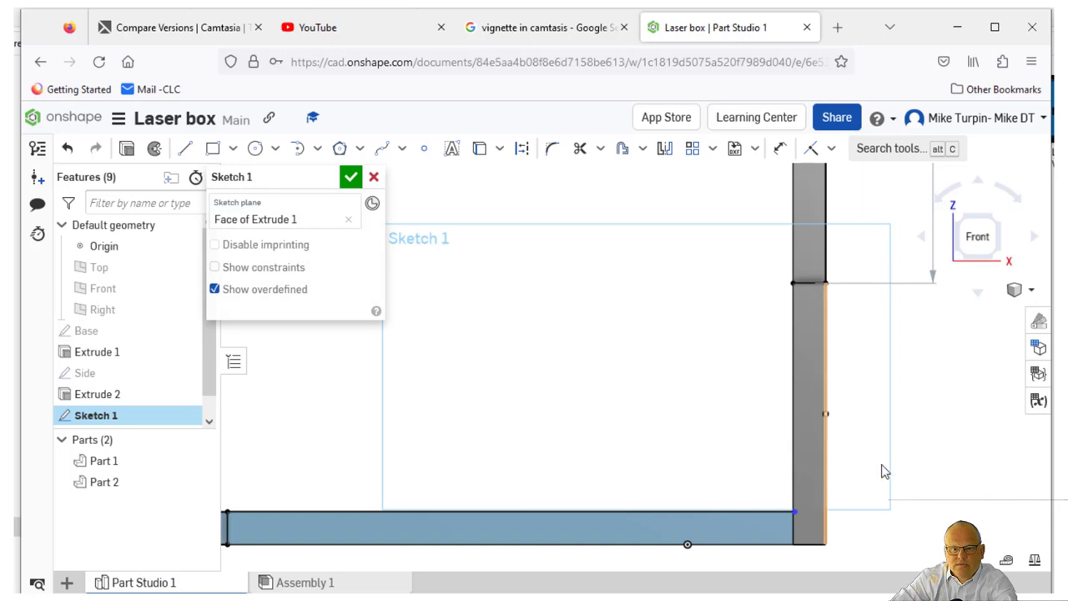
left_click(186, 152)
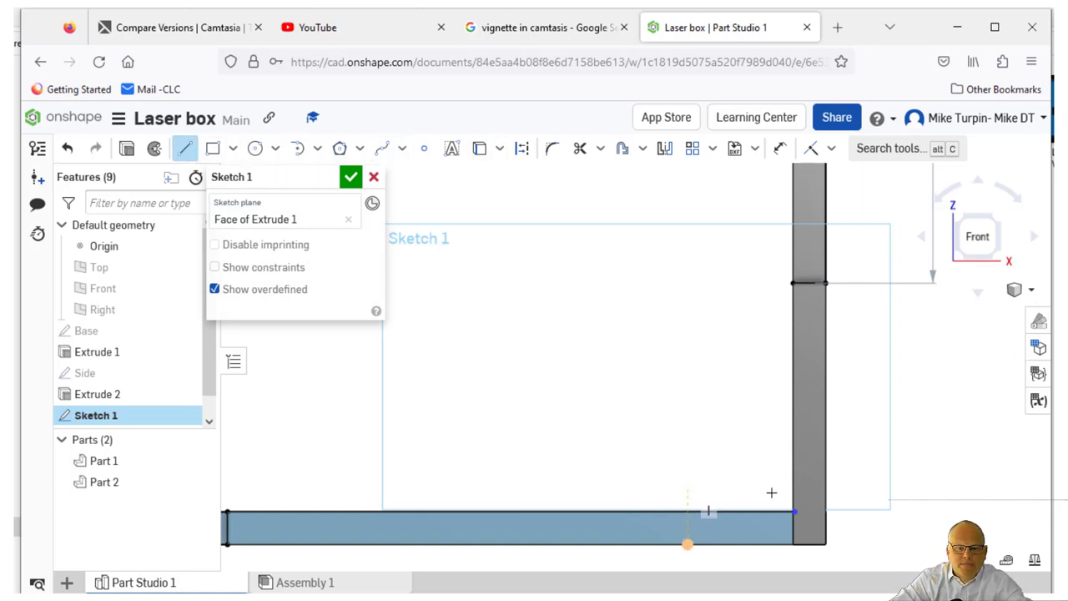
scroll(801, 517, "up", 5)
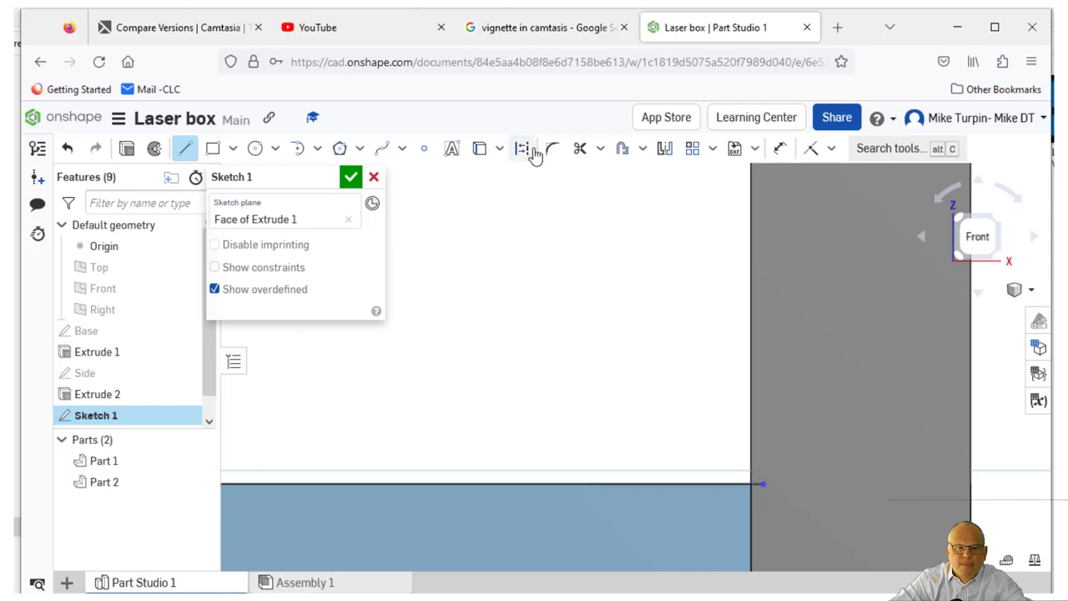
left_click(580, 148)
scroll(743, 341, "down", 2)
scroll(750, 329, "down", 2)
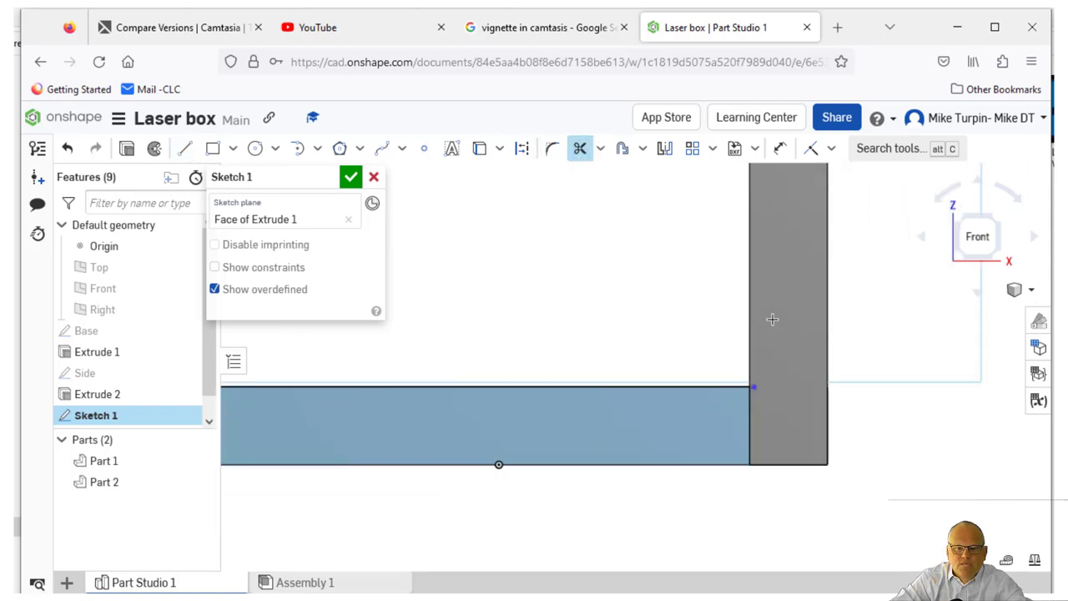
middle_click_drag(773, 294, 786, 410)
scroll(796, 372, "down", 2)
middle_click_drag(796, 302, 799, 353)
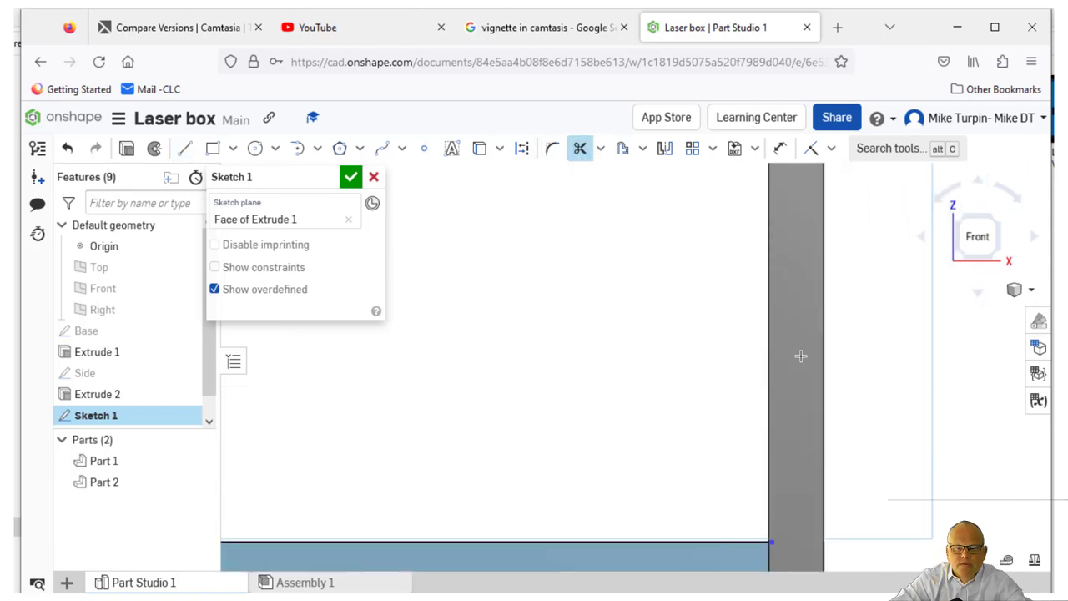
scroll(798, 353, "down", 2)
Draw a vertical line about 26 mm long from the side joint's lower inner corner down past the base plate's lower edge
left_click(183, 150)
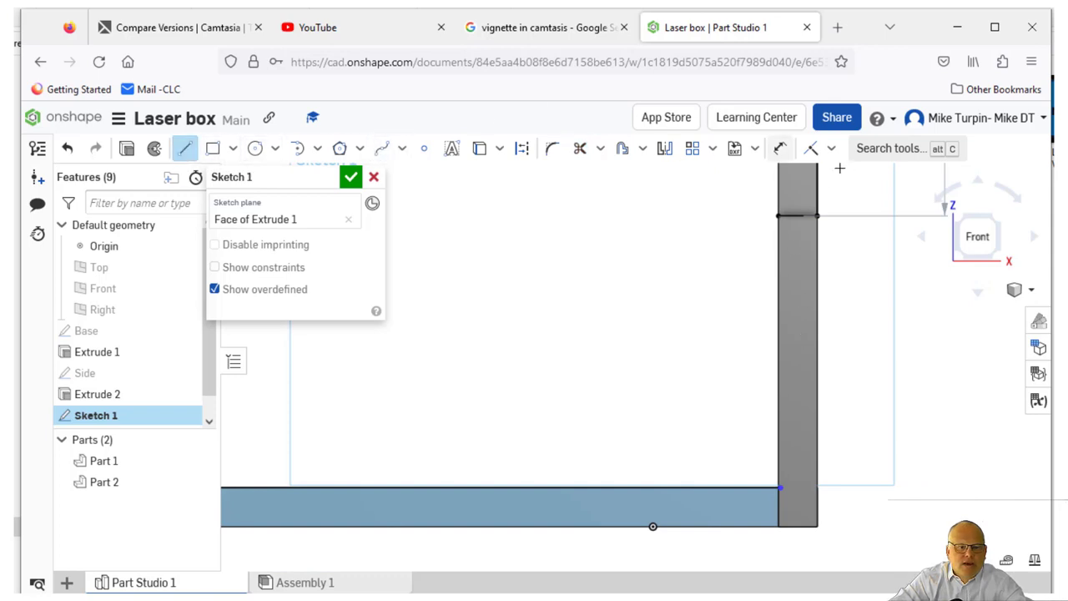
left_click(777, 215)
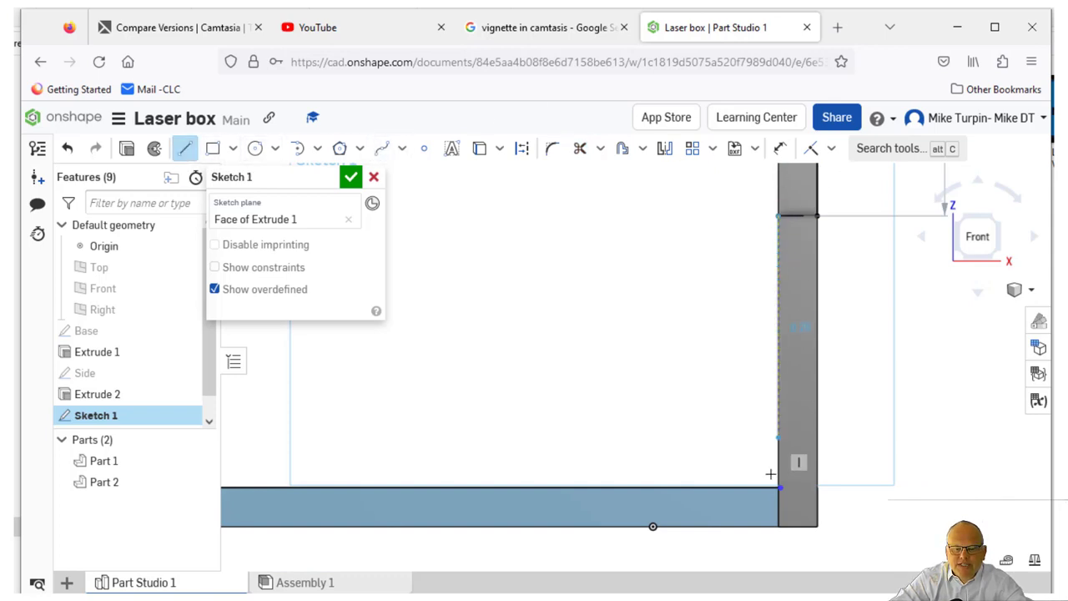
left_click(780, 554)
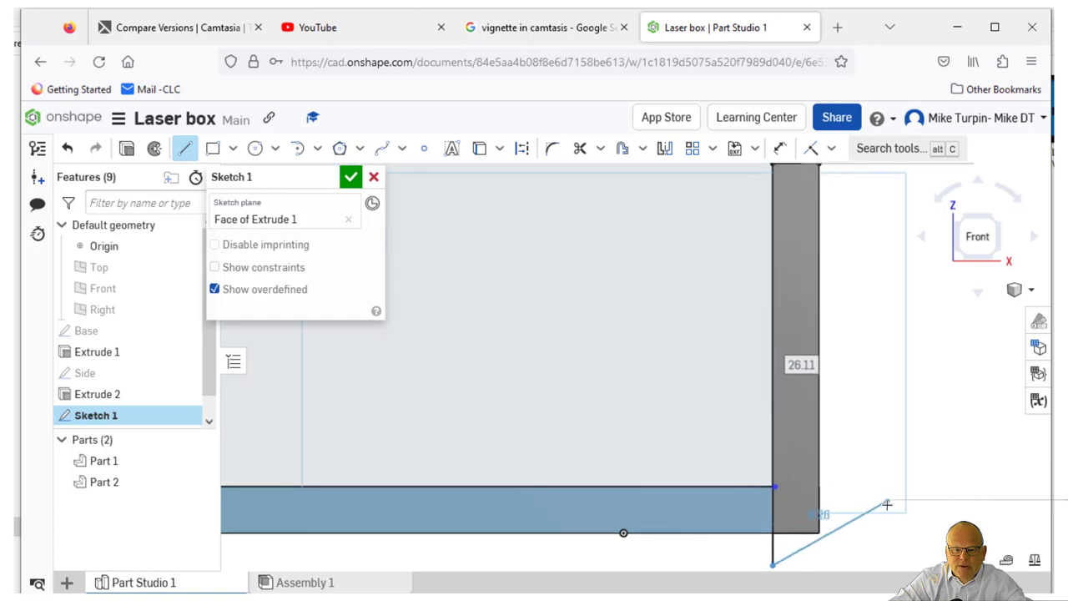
right_click(898, 534)
left_click(972, 407)
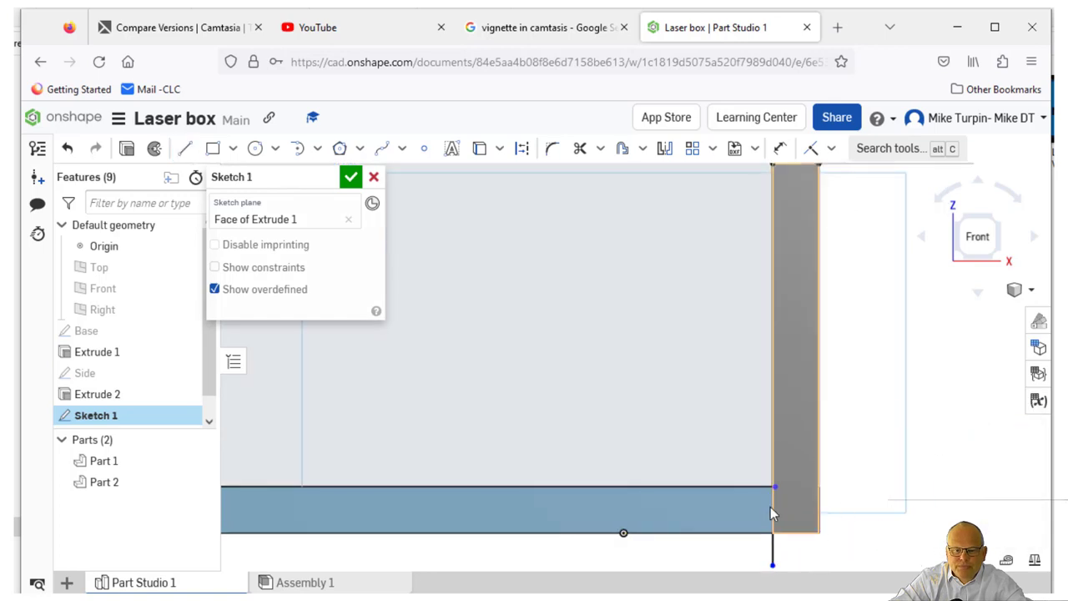
Examine how the new vertical line meets the side joint's lower edge and the base plate's upper edge
scroll(775, 505, "up", 1)
middle_click_drag(827, 221, 833, 382)
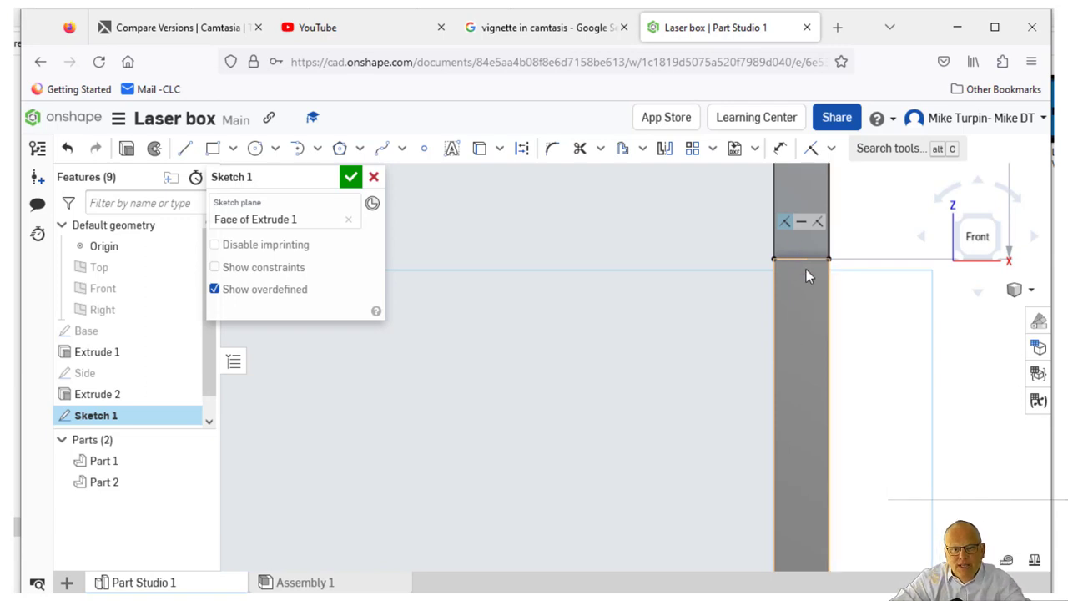
scroll(802, 263, "up", 1)
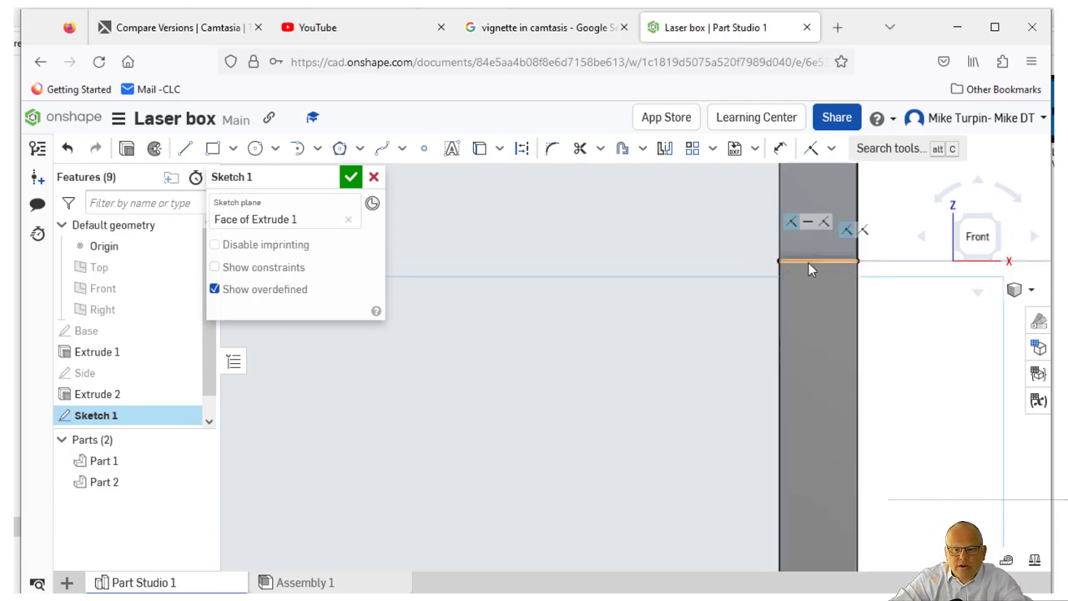
scroll(785, 368, "down", 2)
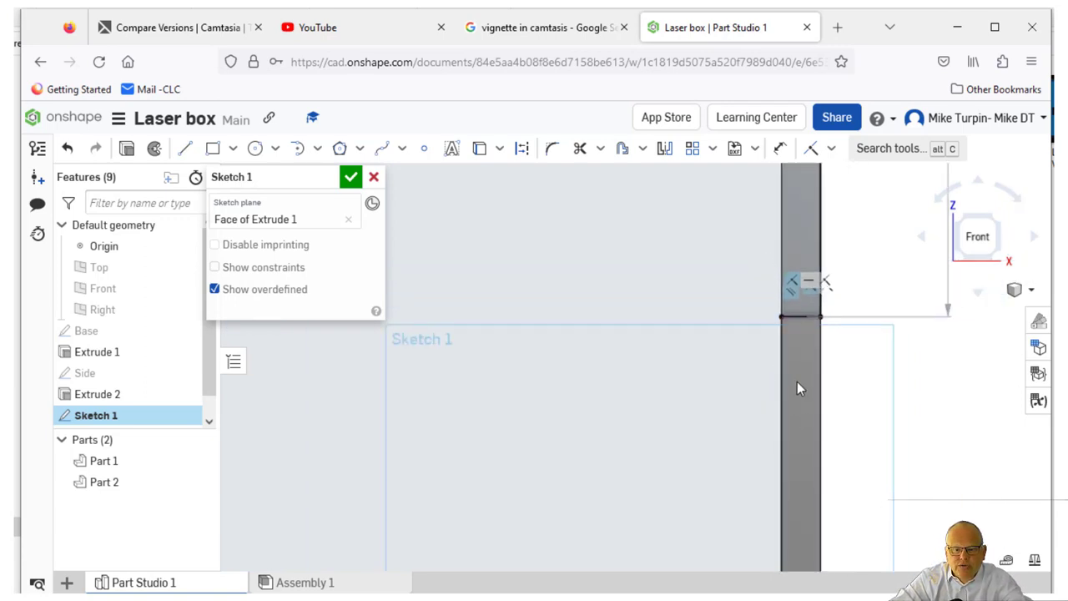
middle_click_drag(797, 381, 790, 265)
scroll(791, 469, "up", 3)
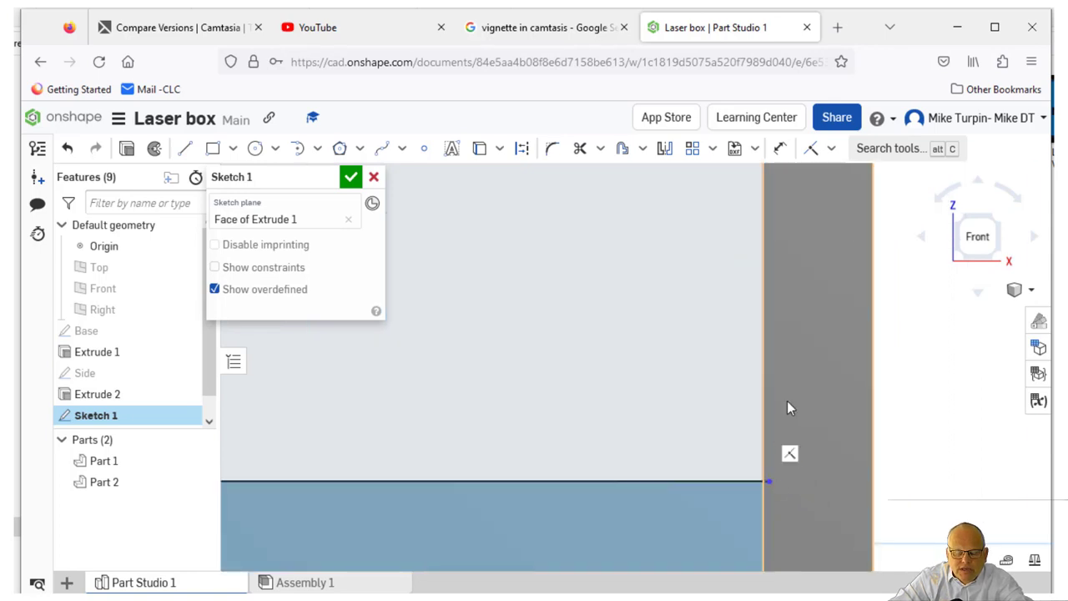
scroll(787, 403, "down", 2)
scroll(776, 459, "up", 3)
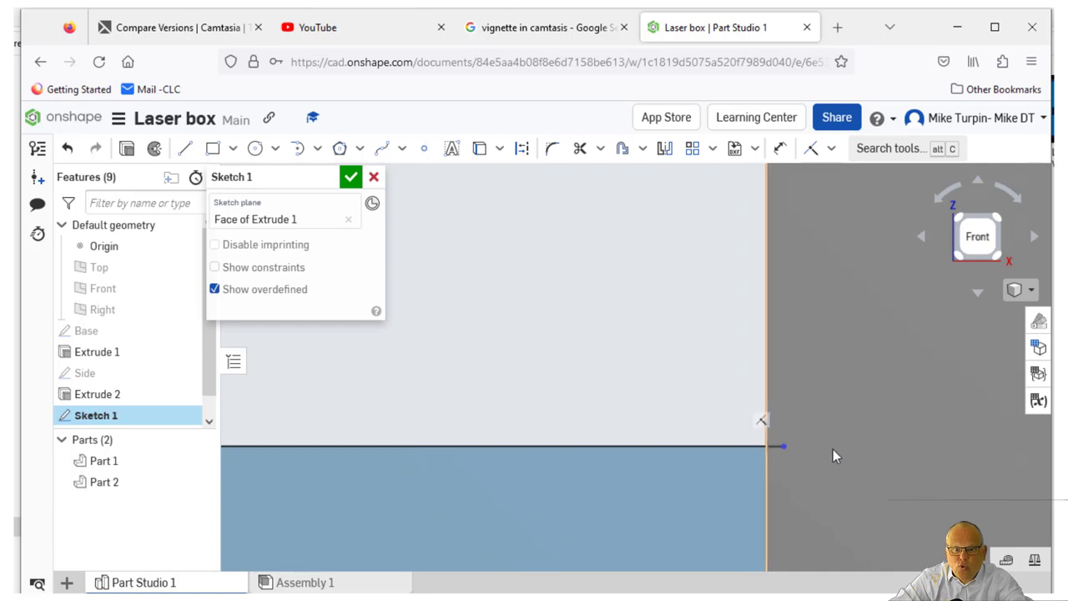
scroll(834, 446, "down", 2)
scroll(857, 488, "down", 1)
middle_click_drag(868, 494, 866, 382)
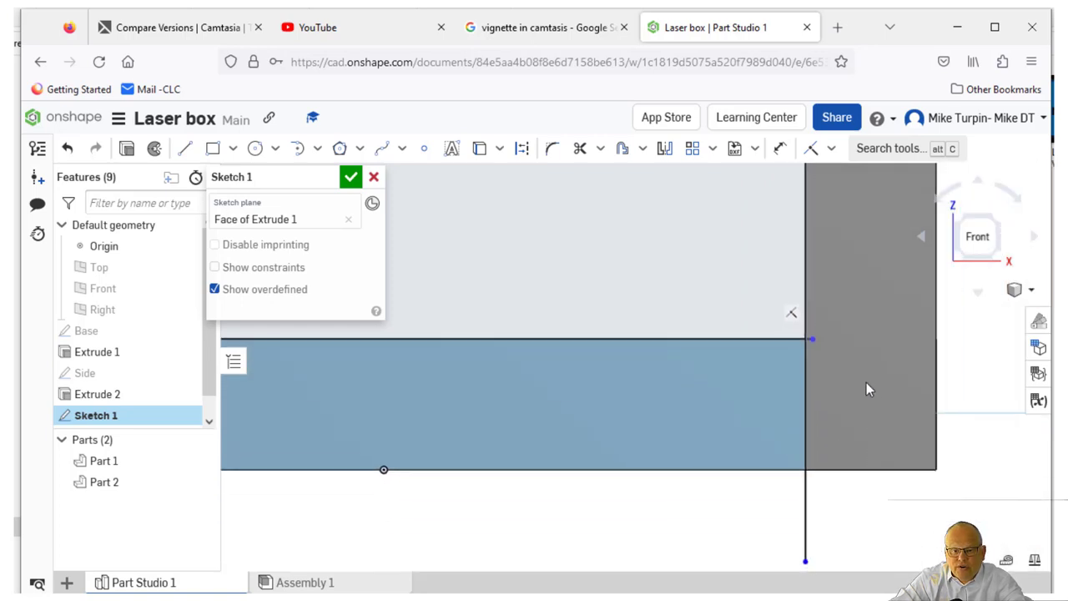
middle_click_drag(864, 217, 863, 345)
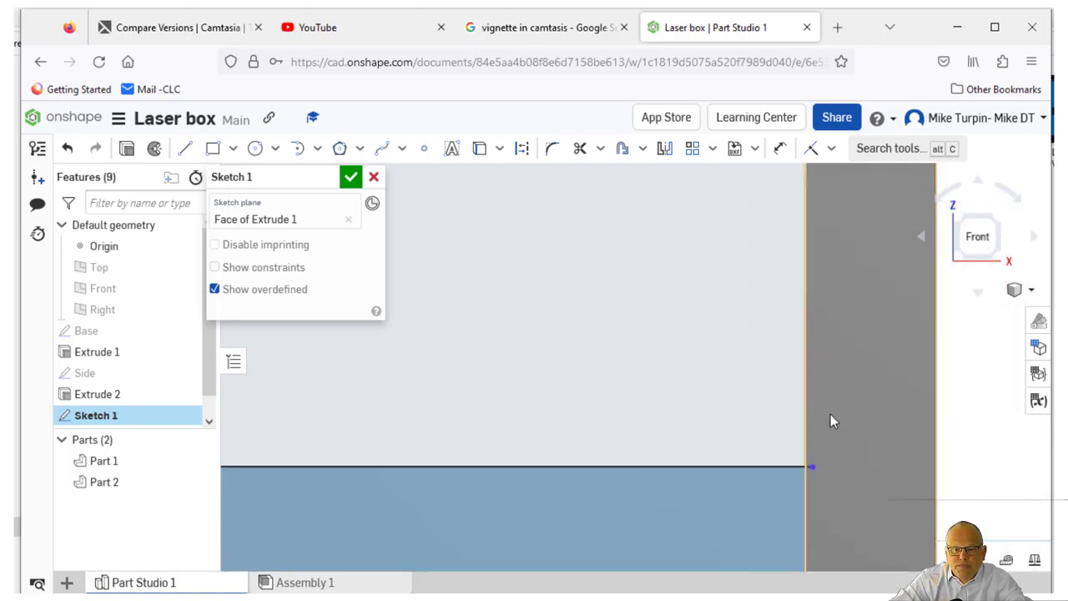
scroll(828, 204, "down", 2)
middle_click_drag(832, 205, 848, 359)
scroll(847, 359, "down", 2)
scroll(847, 243, "down", 2)
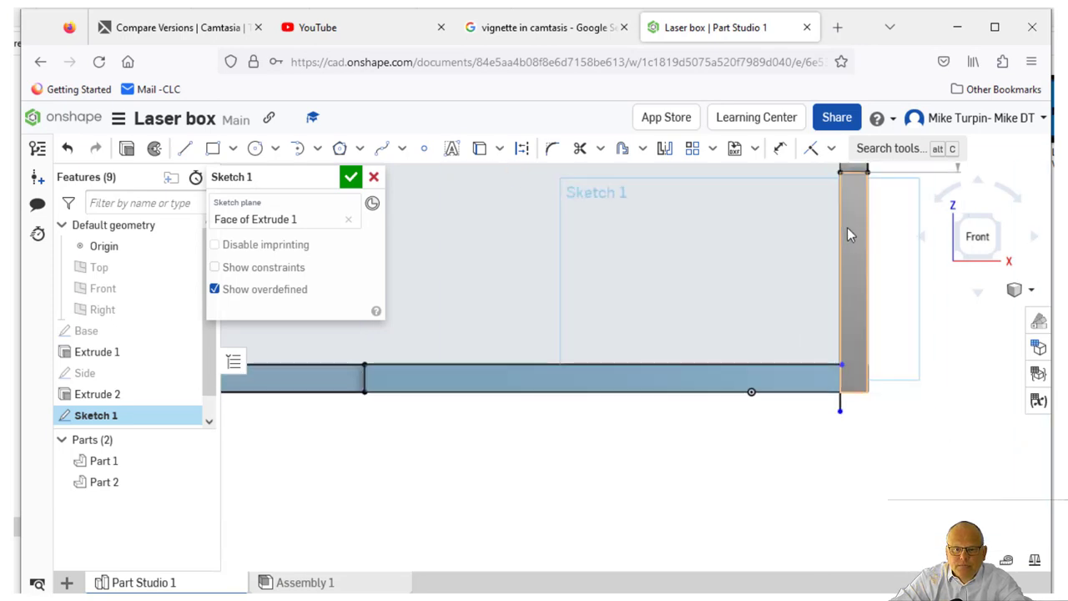
middle_click_drag(847, 228, 847, 245)
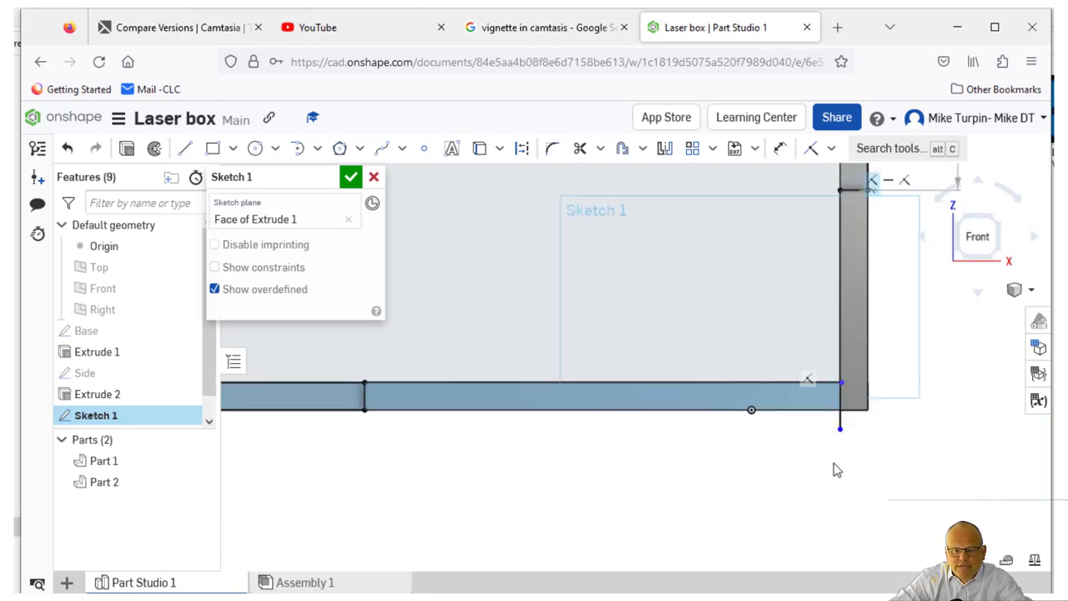
Trim the base edge's short overshoot into the side panel and the part of the vertical line below the base plate's upper edge
left_click(779, 148)
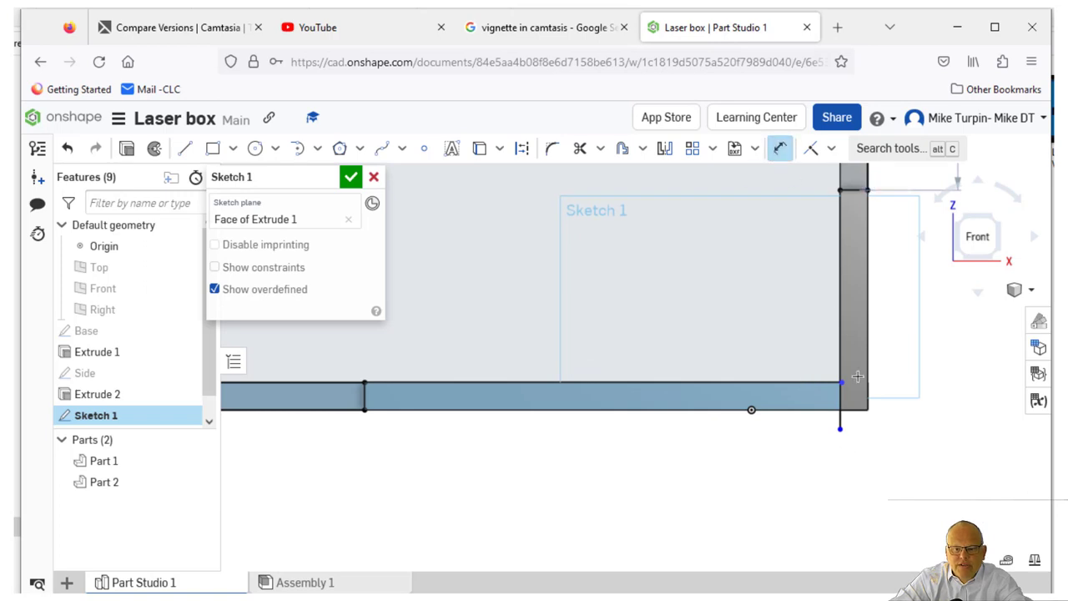
scroll(842, 387, "up", 8)
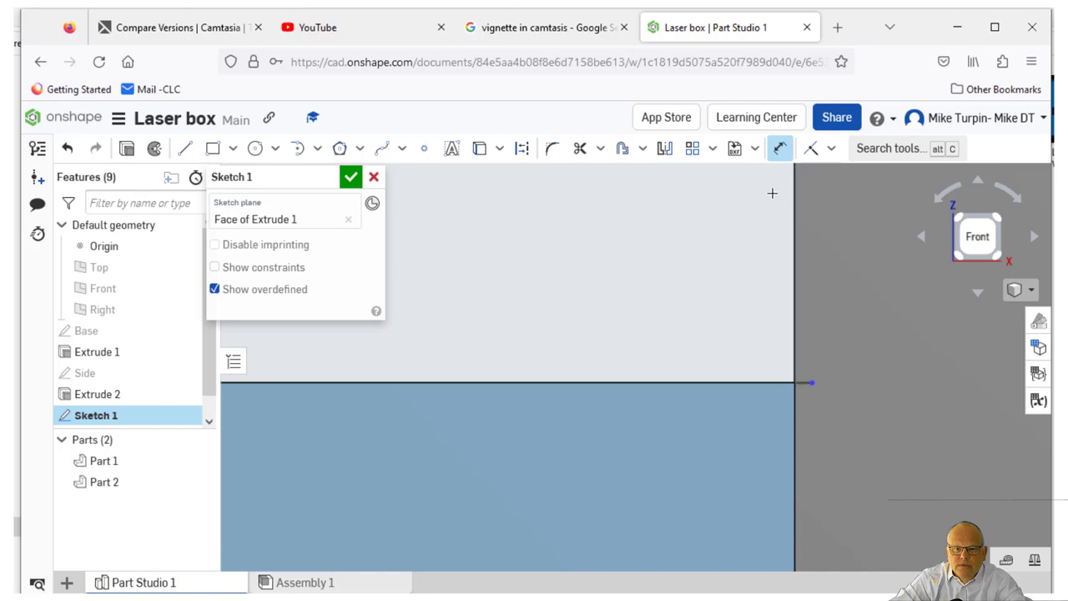
left_click(580, 147)
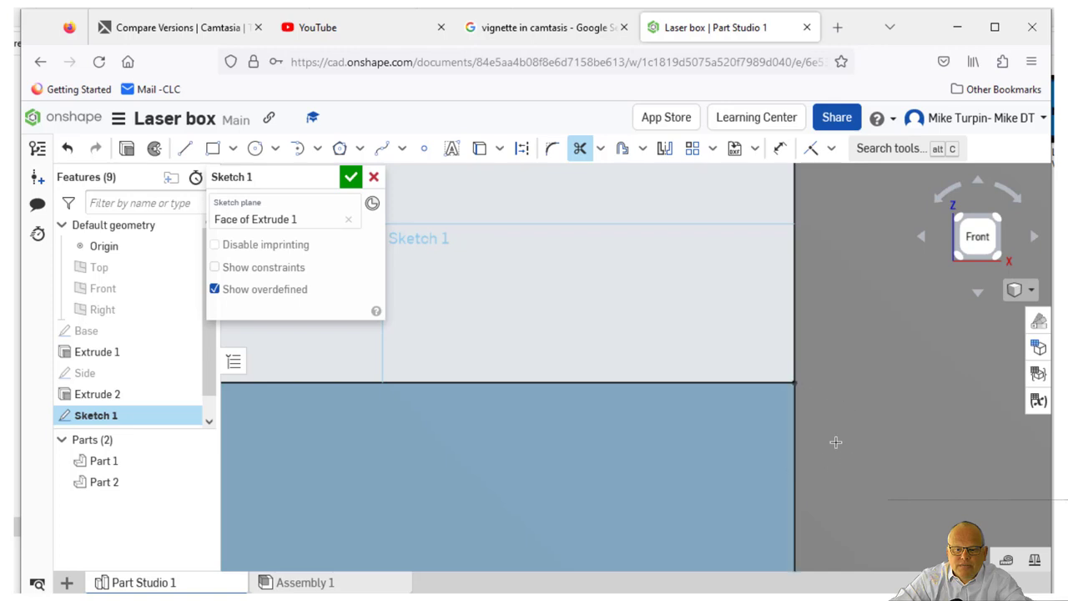
scroll(835, 441, "up", 5)
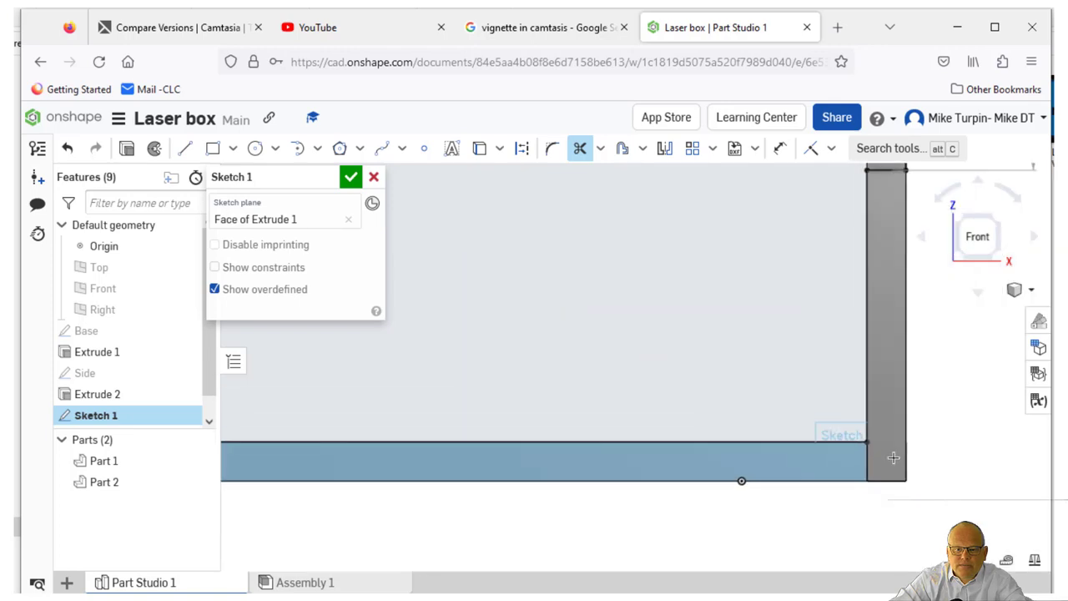
scroll(893, 457, "up", 3)
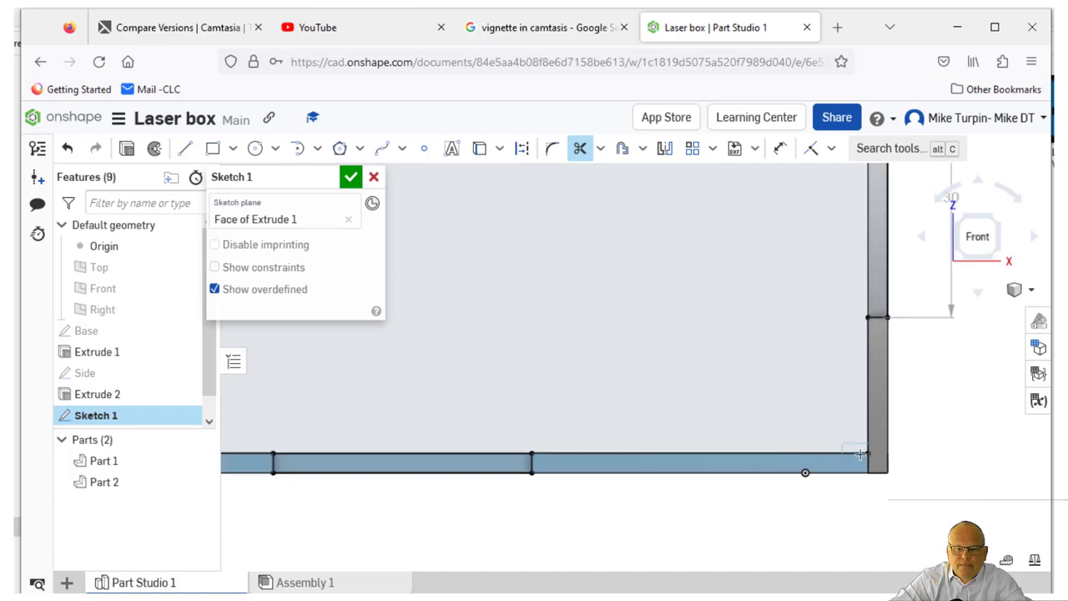
scroll(860, 454, "down", 4)
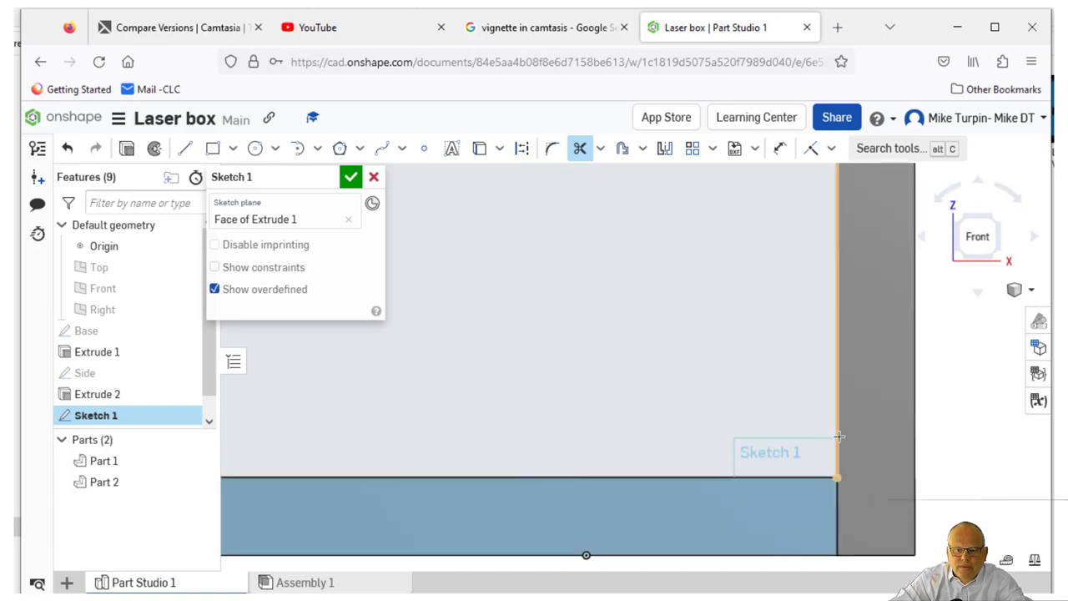
scroll(839, 435, "up", 5)
right_click(748, 524)
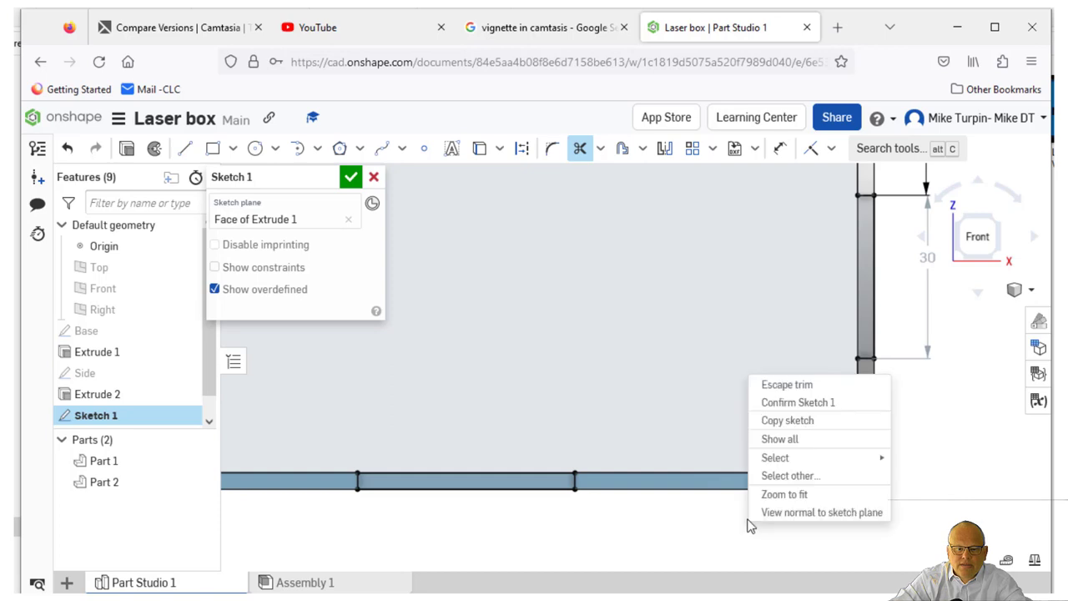
left_click(811, 389)
Add a driven vertical dimension between the side joint's lower edge and the outline's corner at the base plate's upper edge
scroll(749, 541, "up", 4)
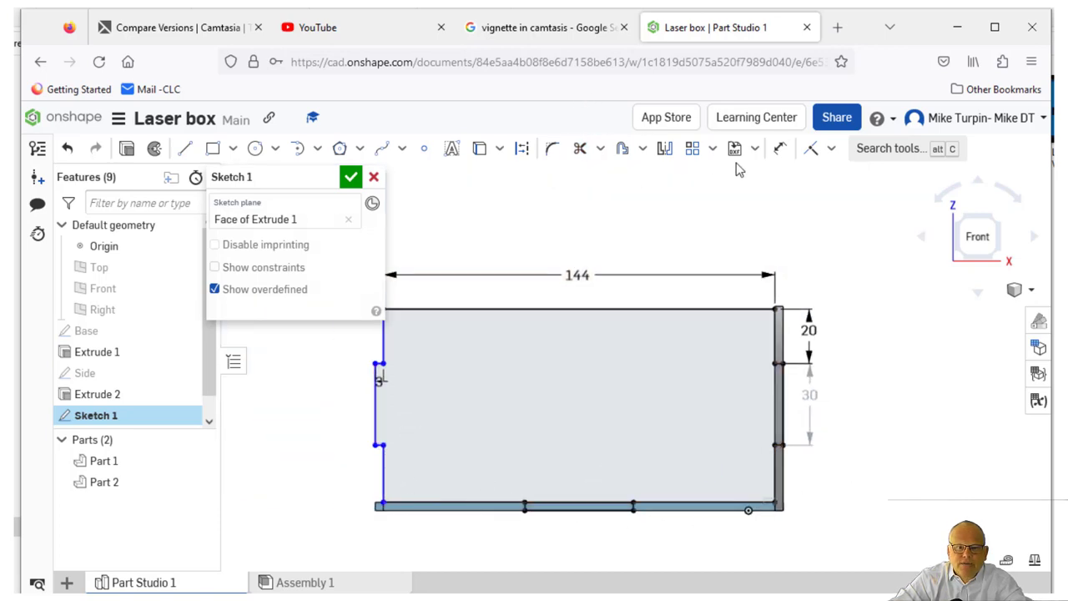
left_click(780, 148)
scroll(809, 394, "down", 5)
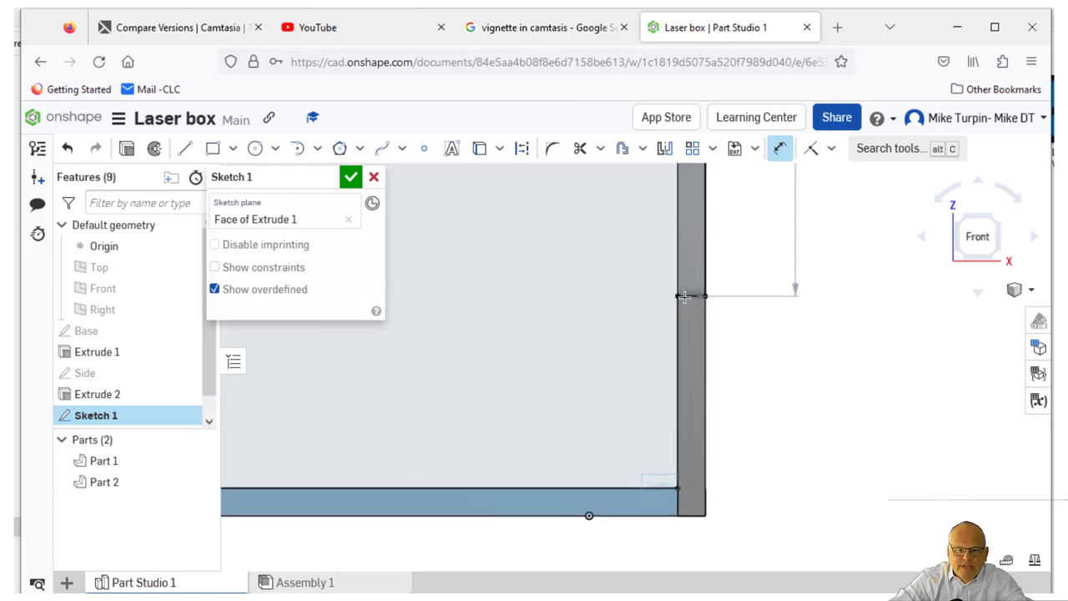
left_click(675, 484)
left_click(796, 352)
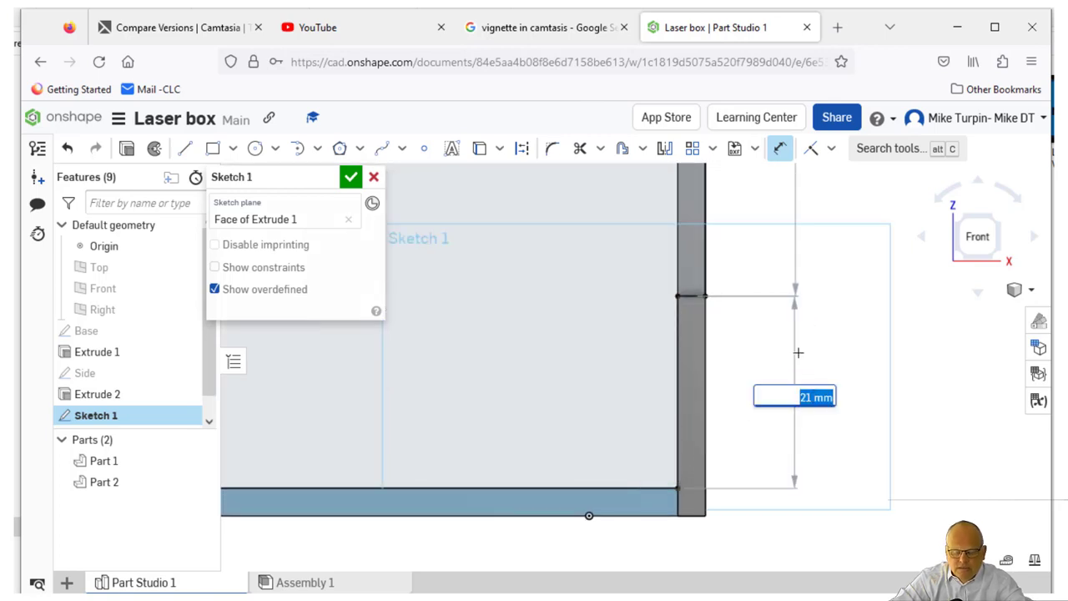
key("Return")
scroll(882, 387, "up", 5)
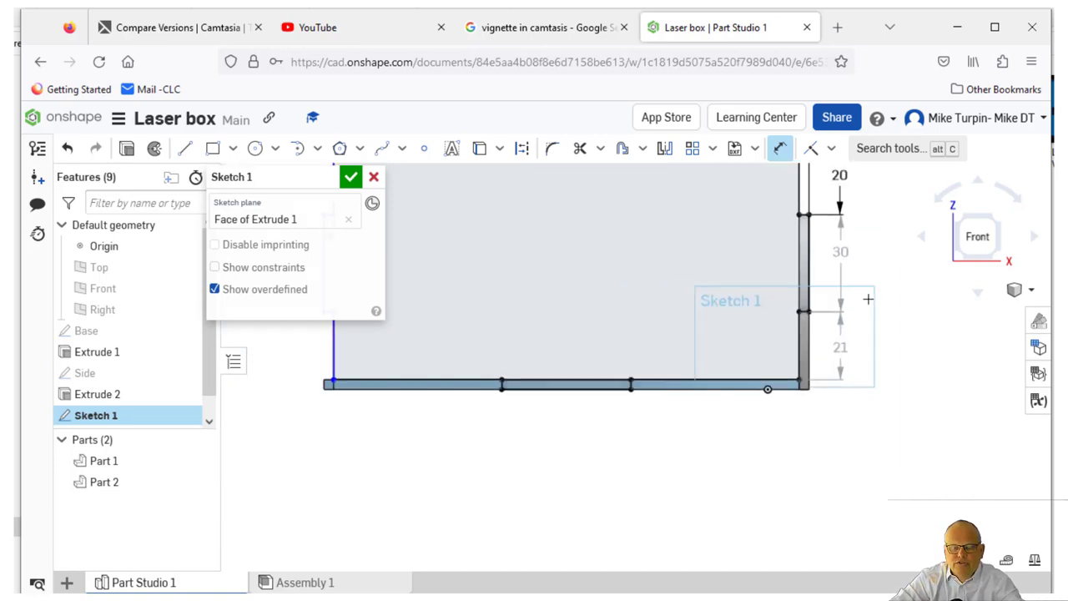
middle_click_drag(877, 242, 877, 272)
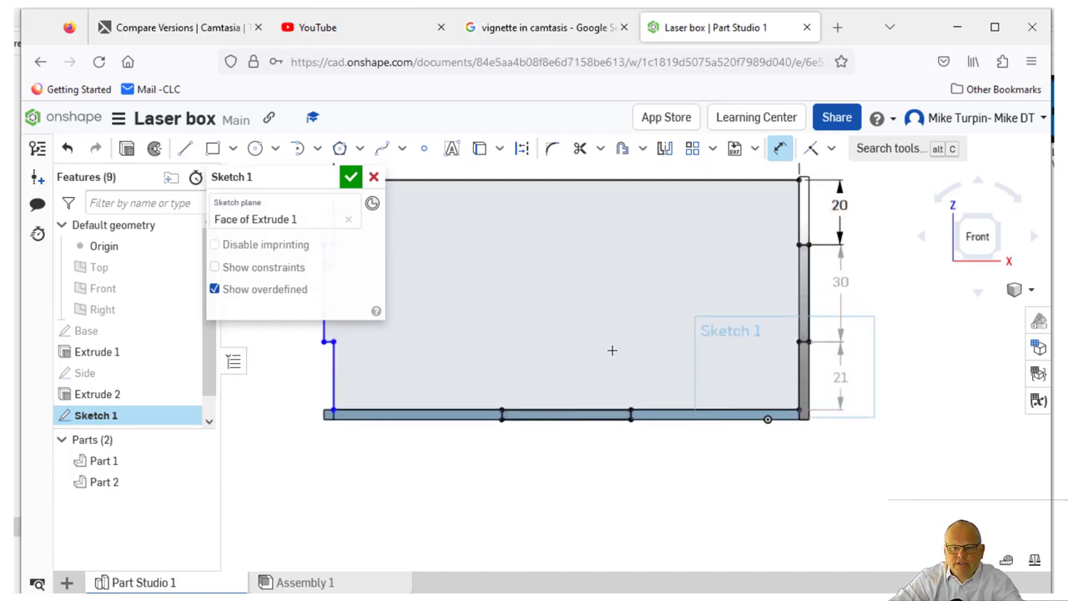
middle_click_drag(612, 351, 745, 336)
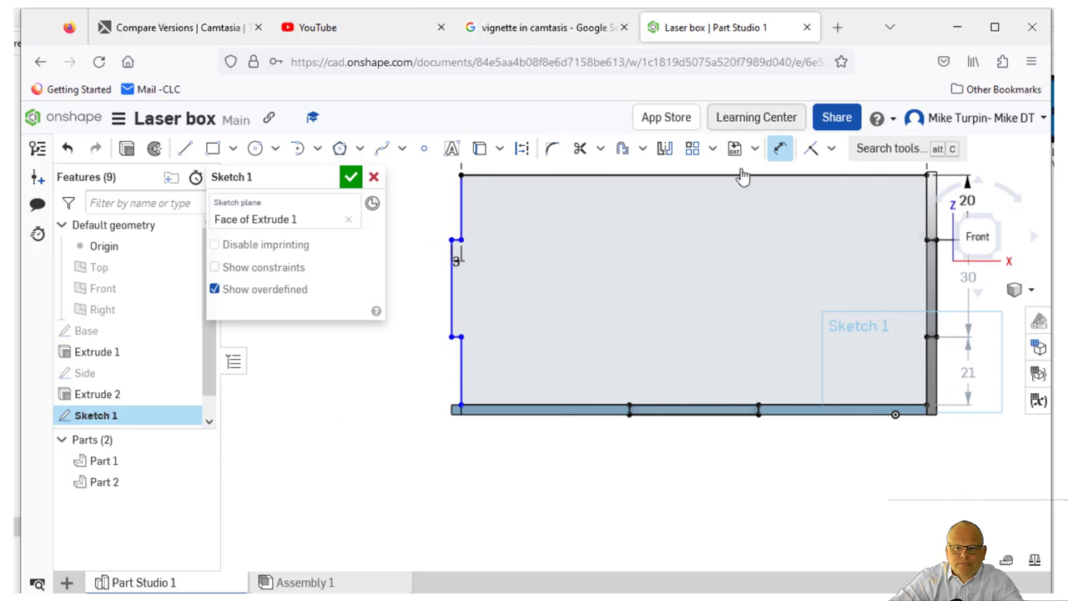
Set the vertical dimension between the panel's top edge and the side joint's upper edge to 21 mm
scroll(730, 326, "up", 3)
scroll(952, 326, "down", 1)
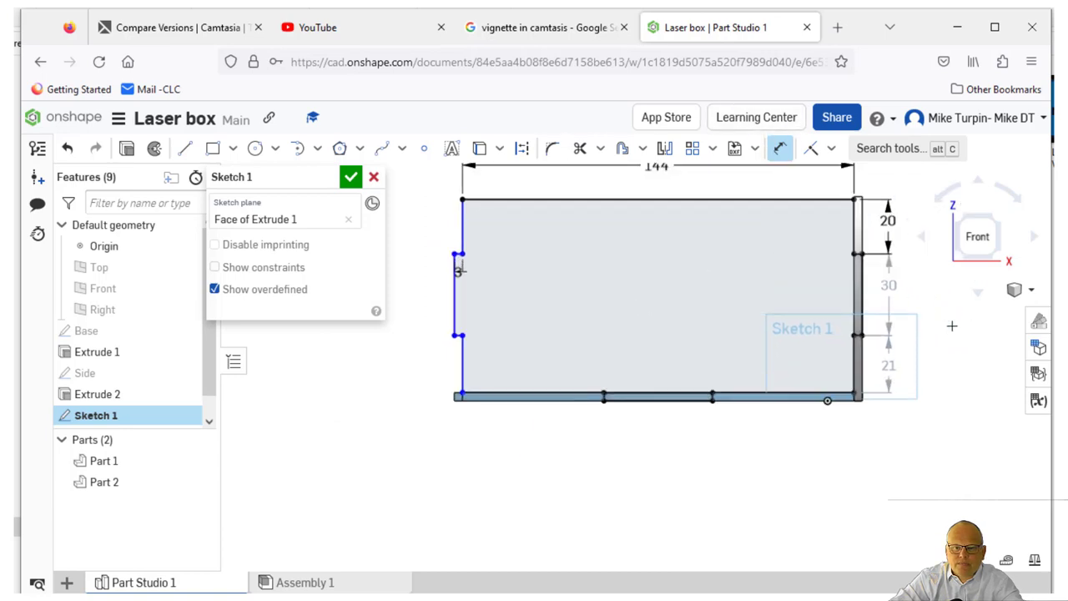
scroll(883, 235, "down", 4)
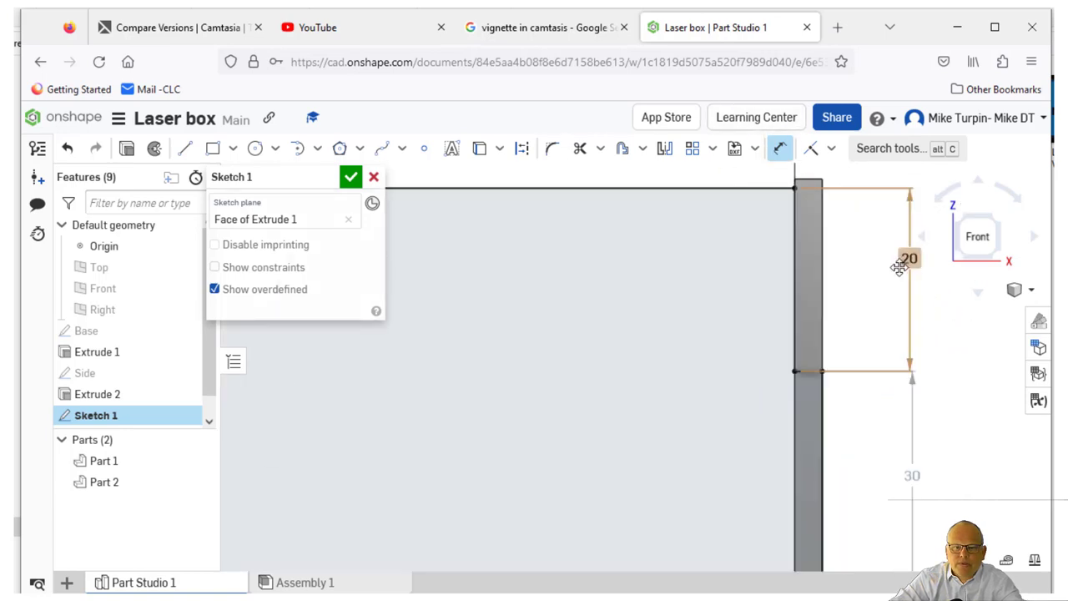
double_click(908, 258)
type("21")
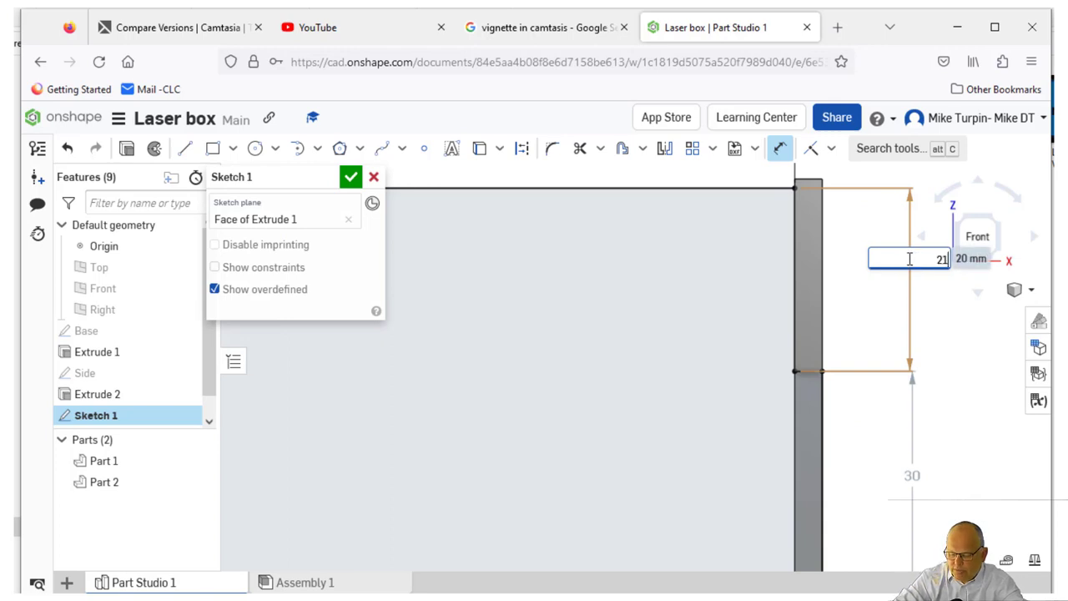
key("Return")
scroll(839, 288, "up", 1)
scroll(892, 371, "up", 1)
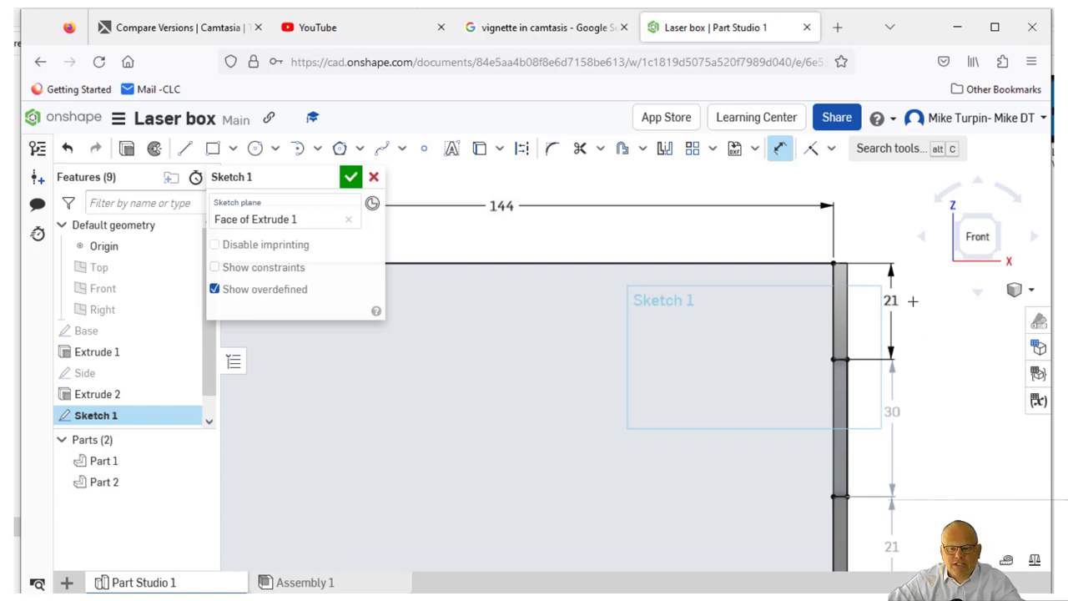
scroll(948, 397, "up", 2)
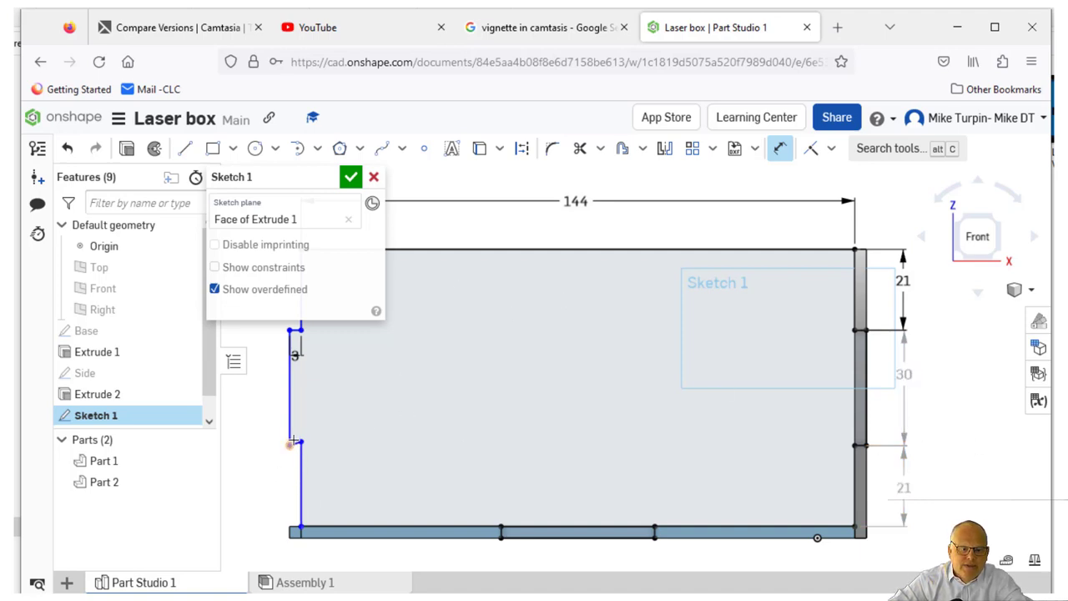
Delete the left tab's outer vertical line and the slanted short line at its lower end
mouse_move(311, 398)
middle_mouse_down()
mouse_move(589, 451)
mouse_move(472, 339)
mouse_move(419, 431)
middle_mouse_up()
scroll(418, 431, "up", 2)
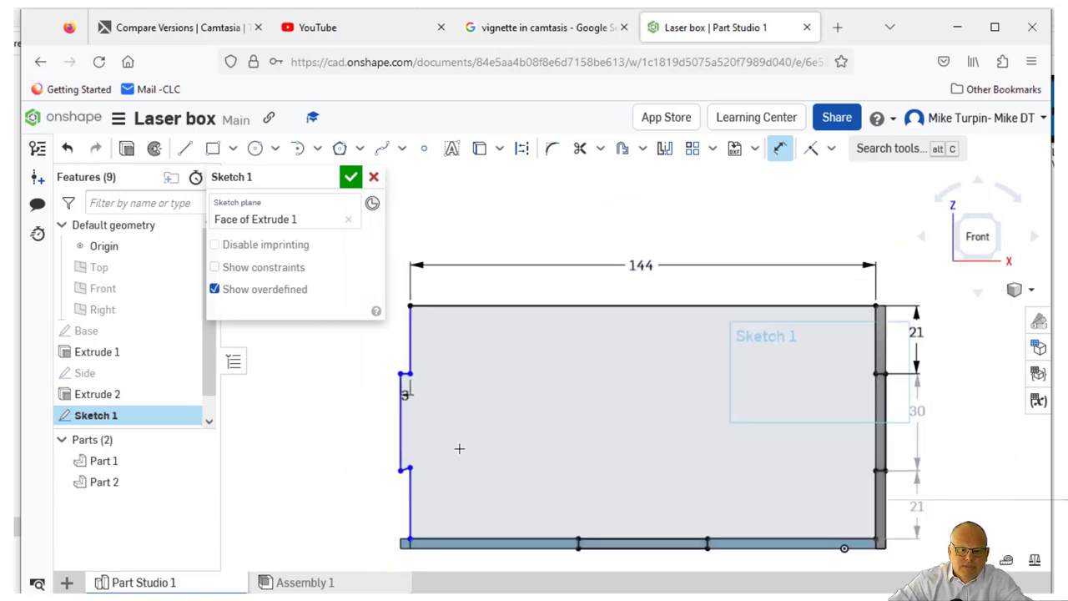
scroll(575, 512, "down", 2)
scroll(590, 504, "up", 2)
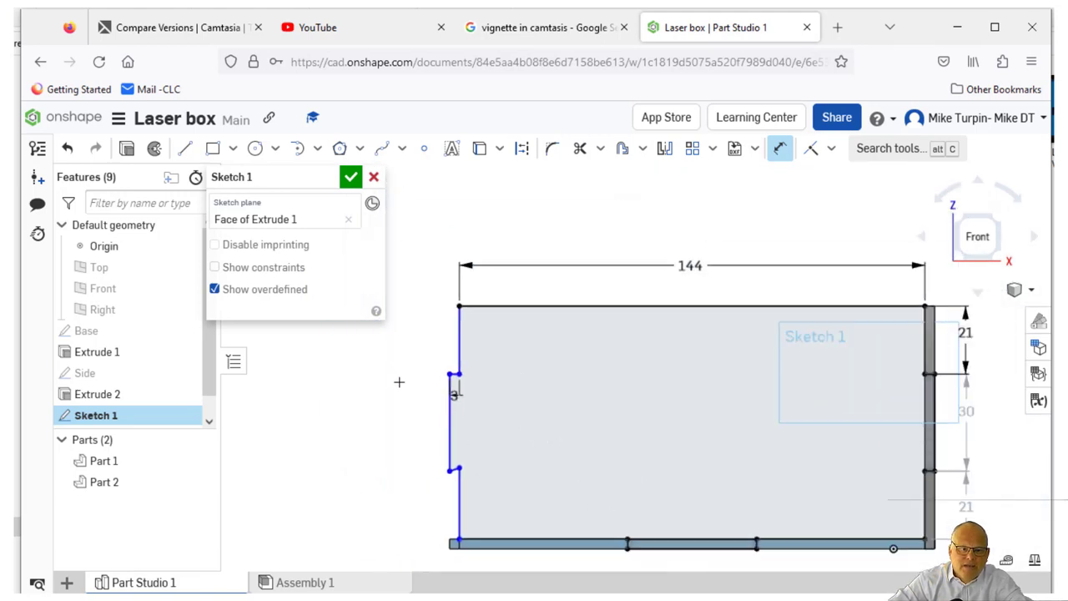
right_click(385, 345)
key("Escape")
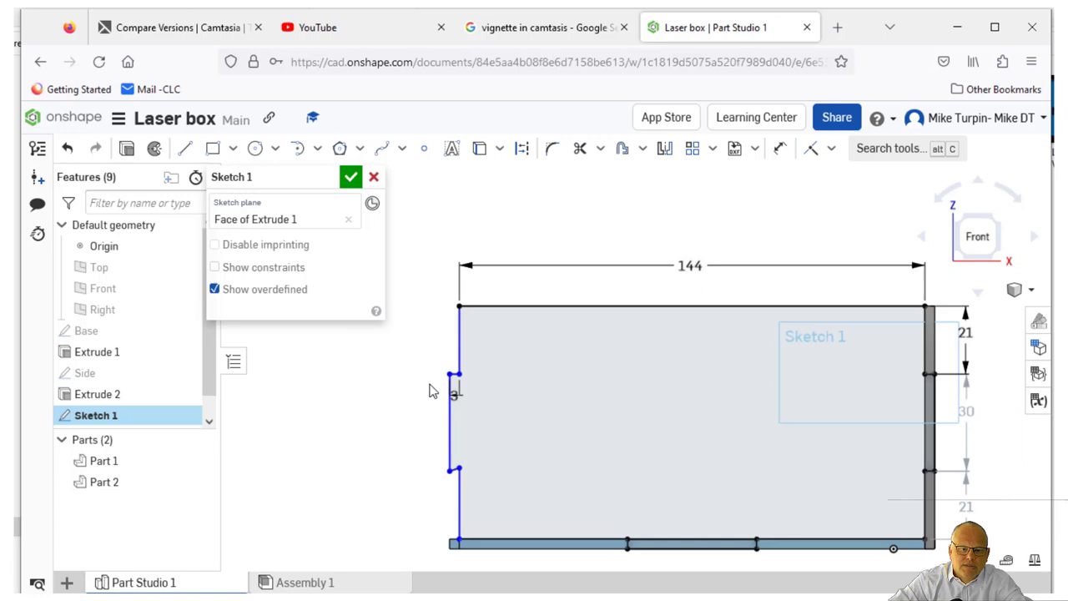
left_click(456, 472)
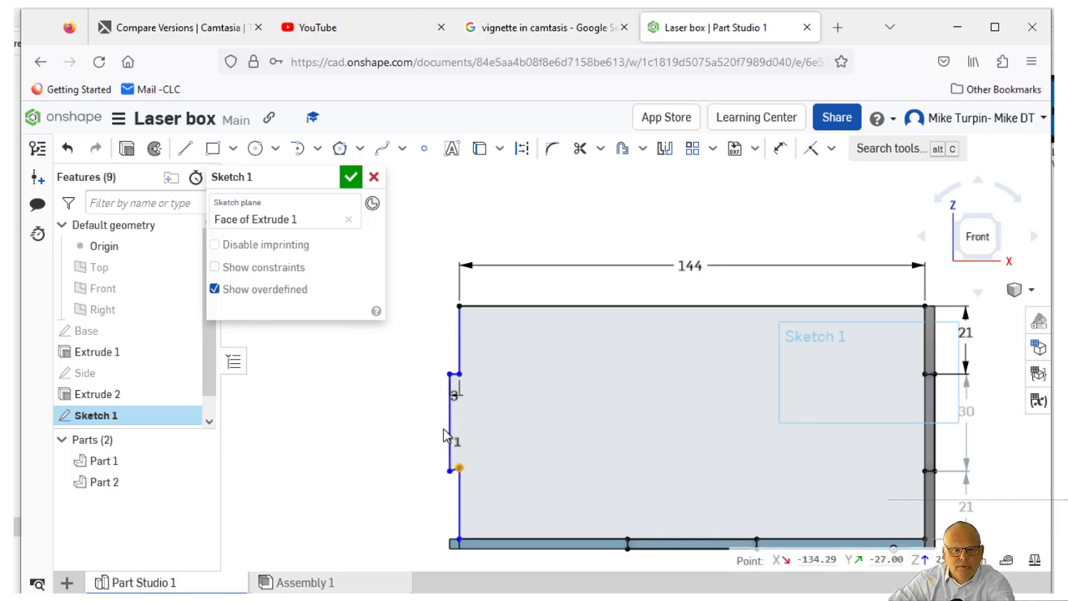
left_click(449, 431)
key("Delete")
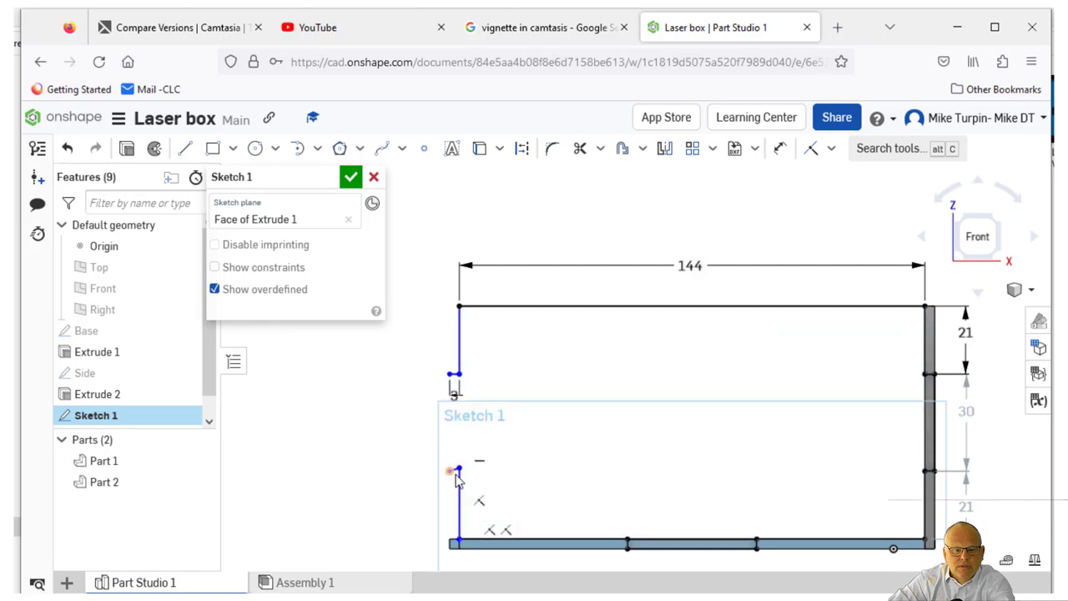
left_click(456, 473)
scroll(456, 476, "up", 3)
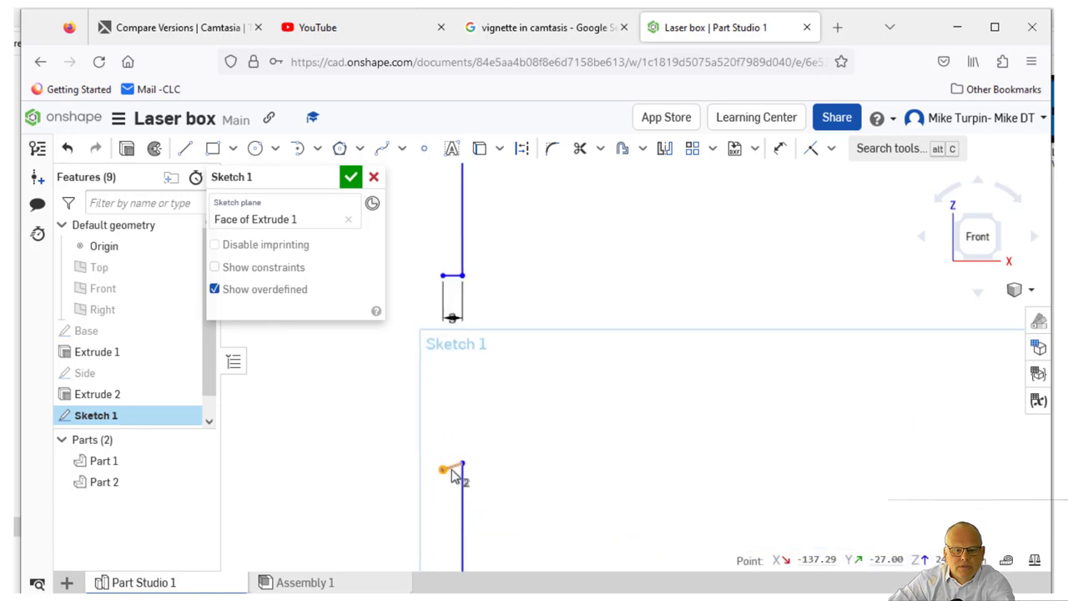
scroll(384, 458, "down", 3)
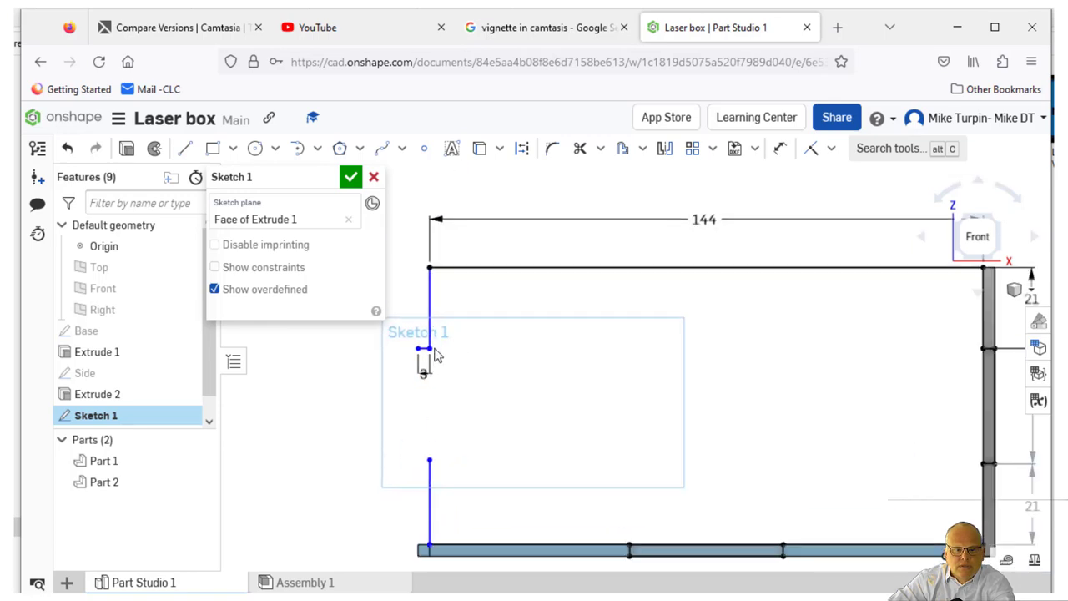
Add a 21 mm vertical dimension to the outline's left edge segment above the tab
left_click(779, 148)
left_click(432, 302)
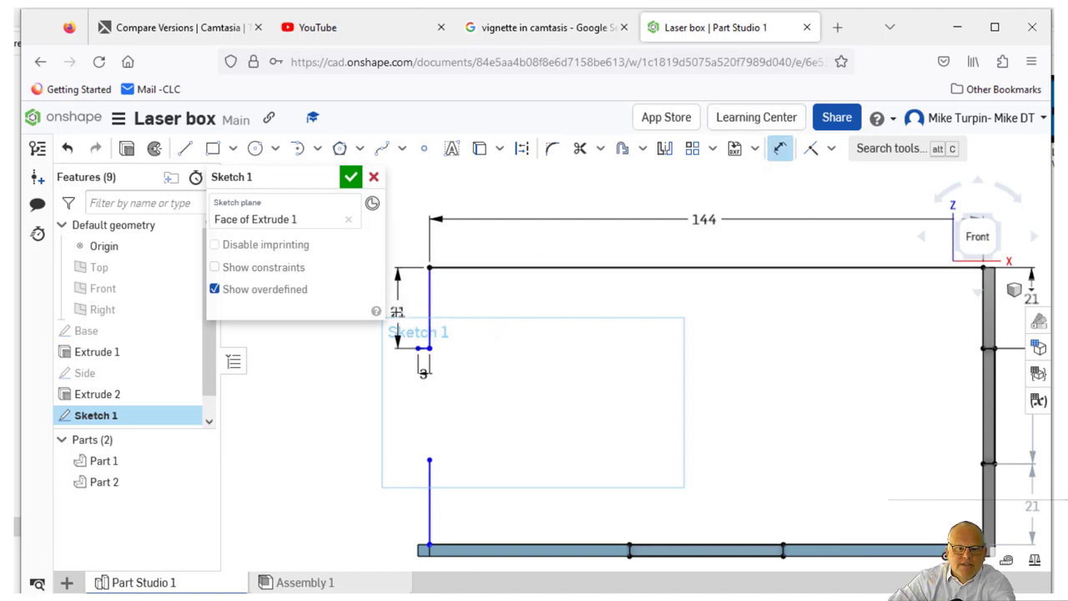
left_click(398, 311)
key("Return")
scroll(484, 309, "up", 3)
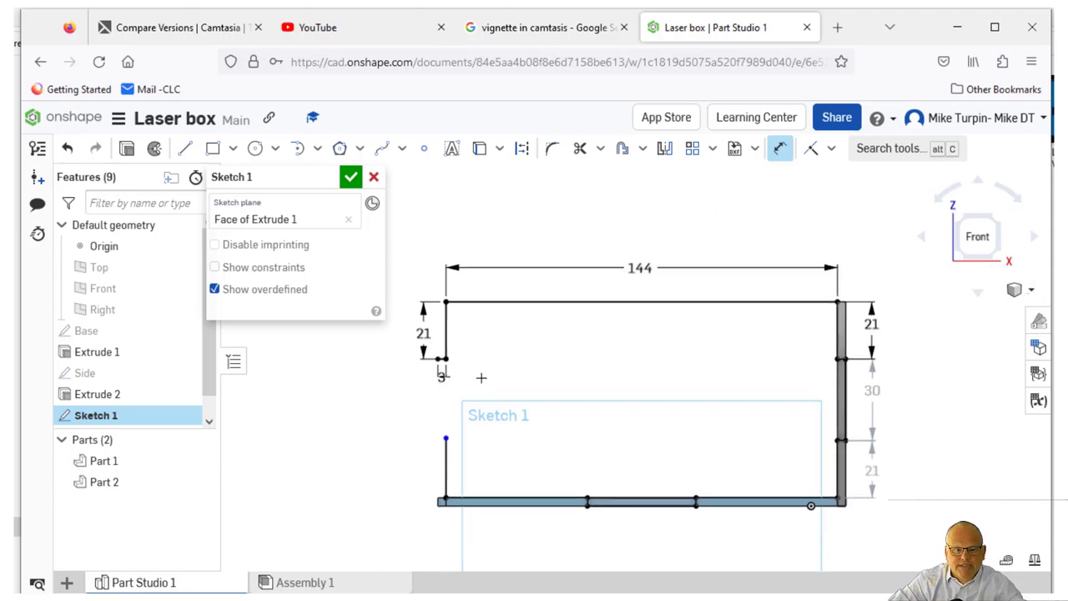
Redraw the left tab with an outer vertical line about 29 mm long and a 3 mm horizontal line back to the panel's lower left edge
left_click(184, 148)
left_click(451, 349)
scroll(534, 450, "down", 3)
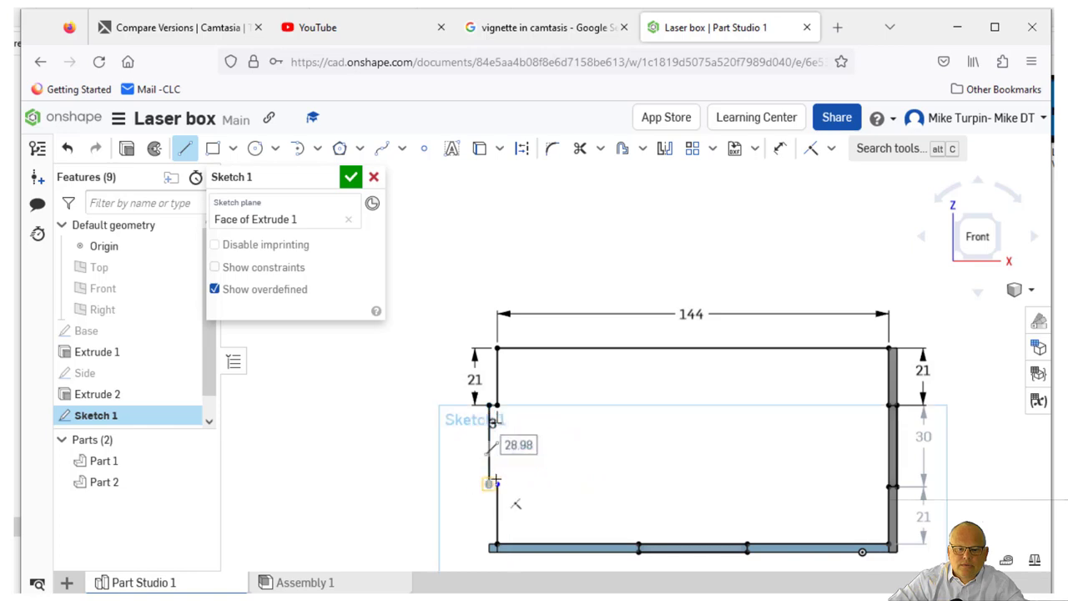
left_click(493, 483)
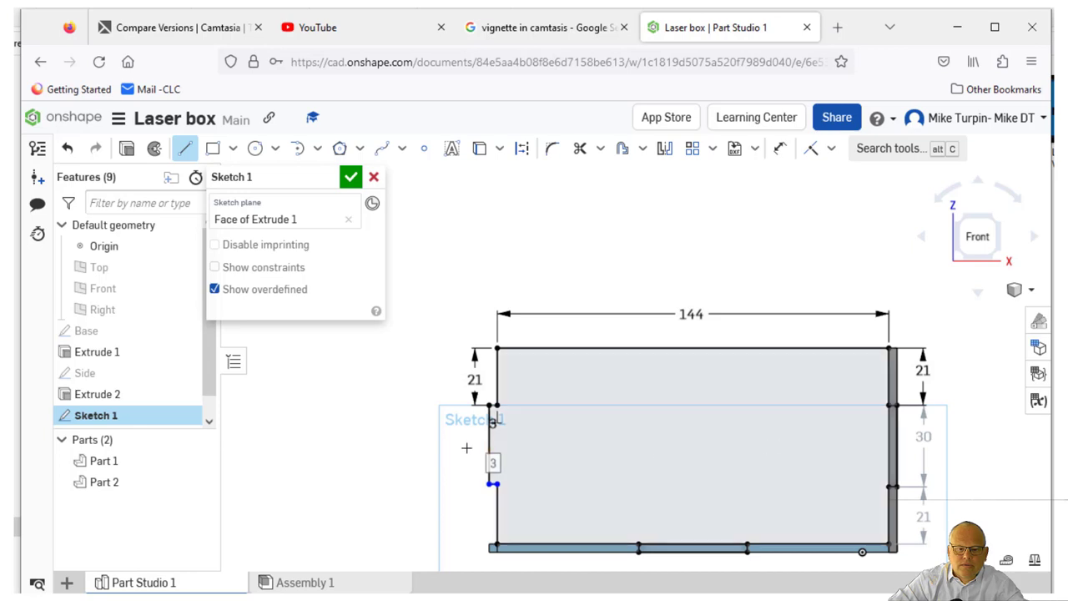
Dimension the left tab's outer vertical line at 30 mm
left_click(780, 148)
left_click(487, 448)
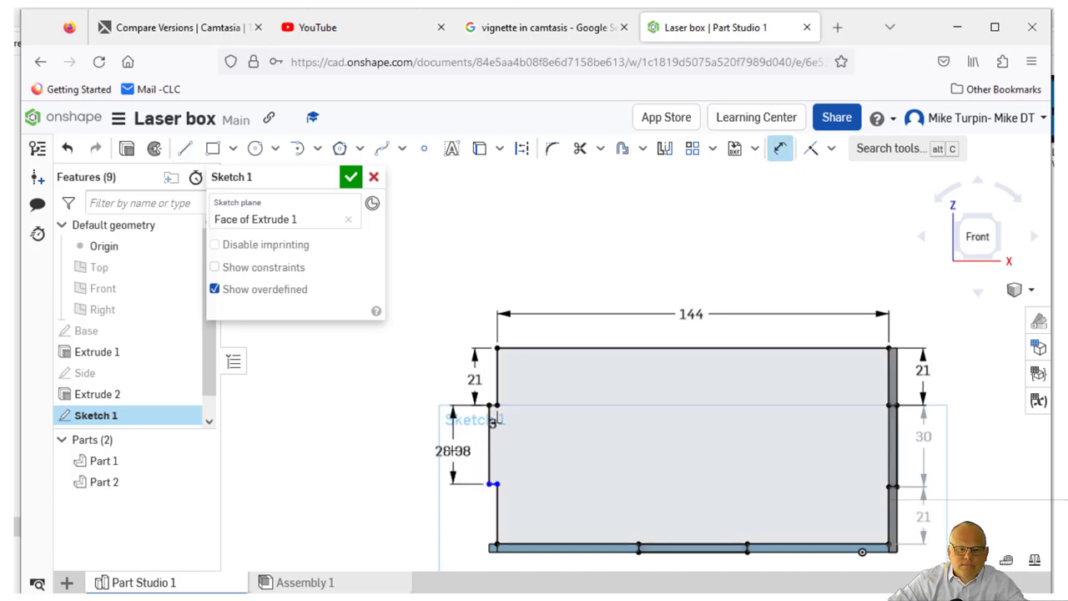
left_click(467, 451)
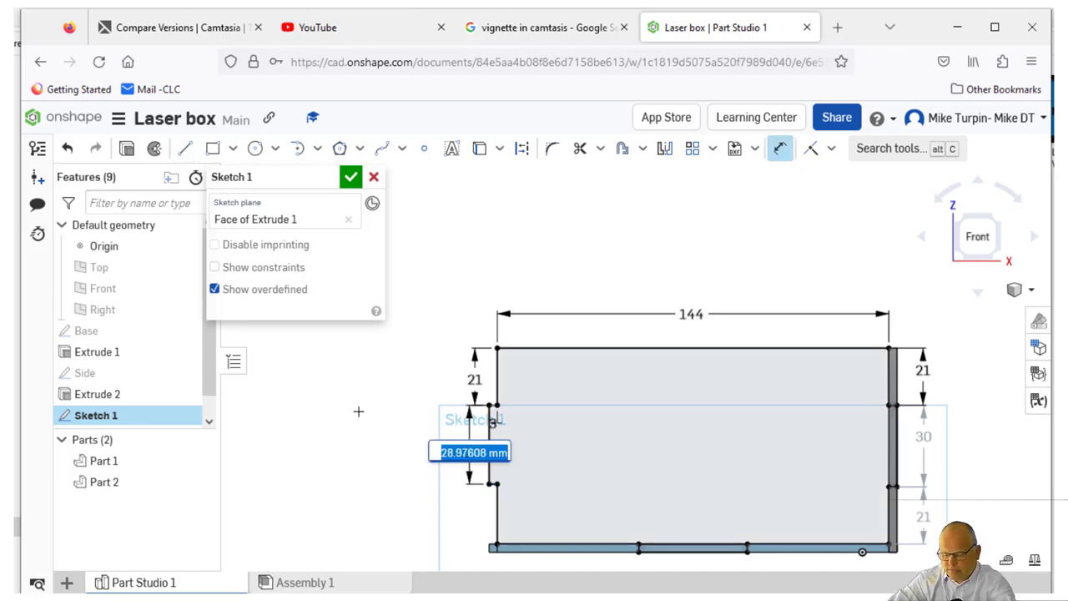
type("30")
key("Return")
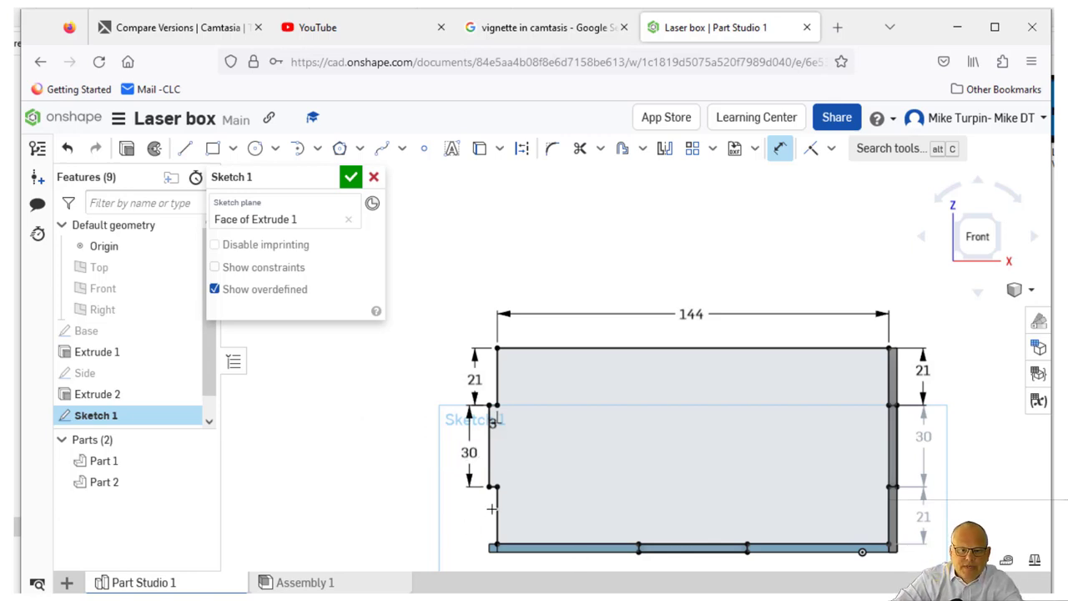
Add a driven vertical dimension to the left edge segment between the tab and the base plate's upper edge
scroll(492, 509, "up", 4)
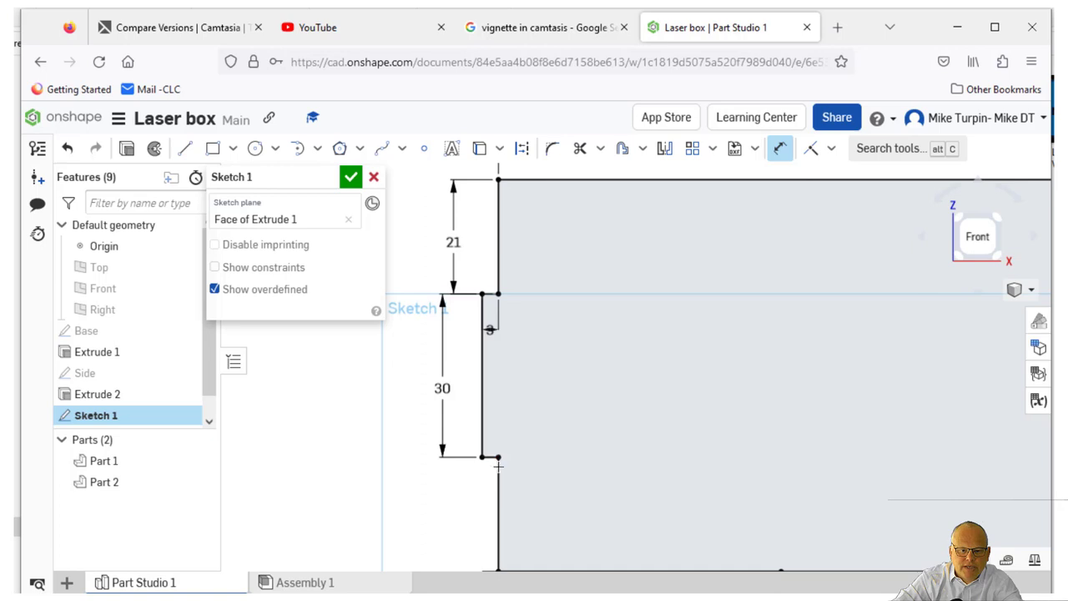
scroll(515, 480, "down", 2)
left_click(502, 542)
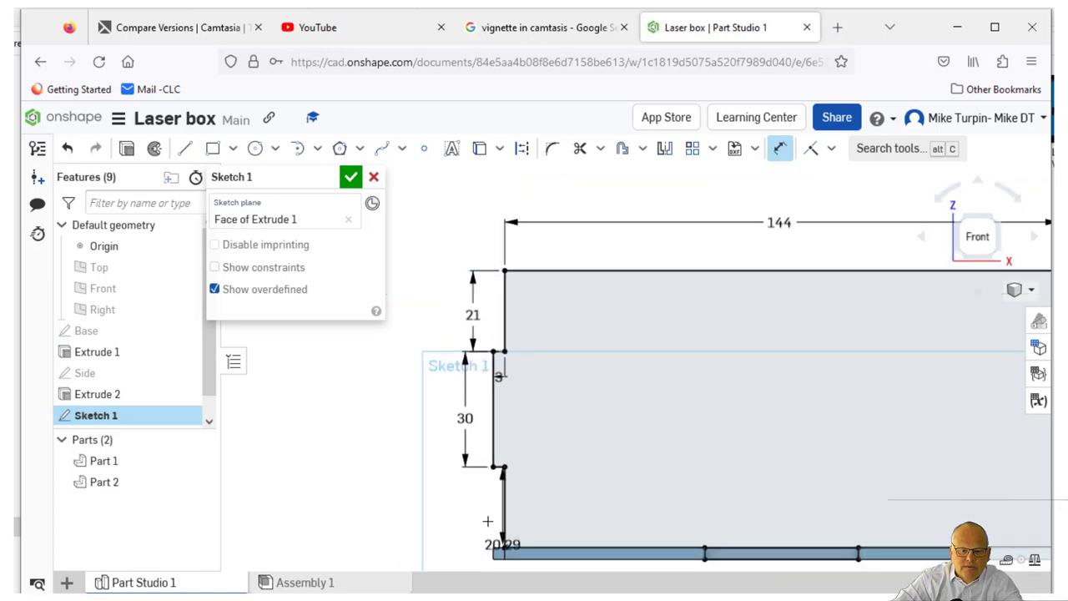
left_click(465, 510)
key("Return")
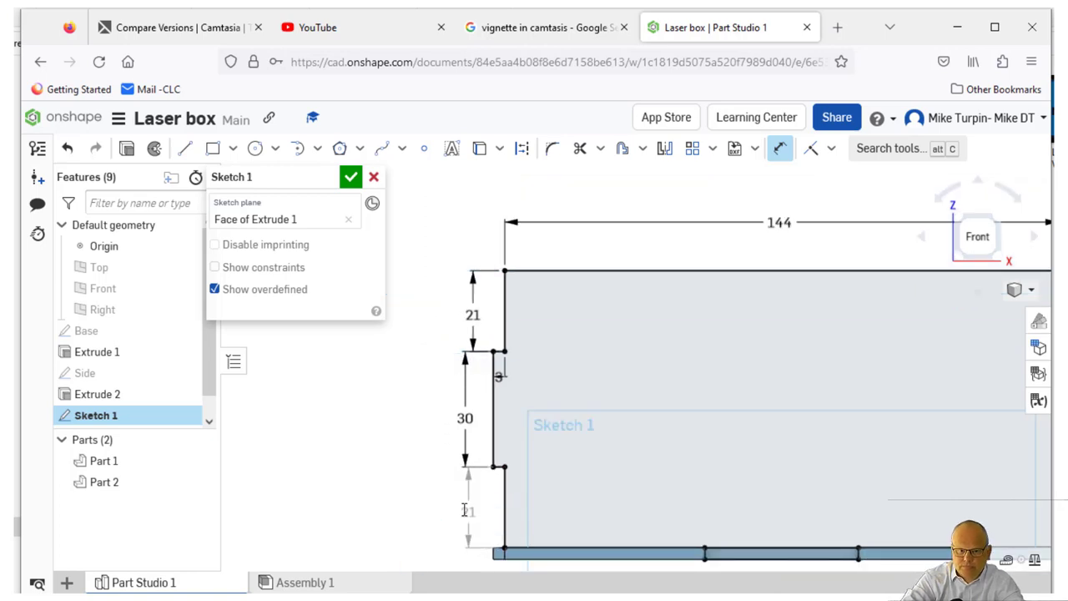
scroll(464, 510, "down", 2)
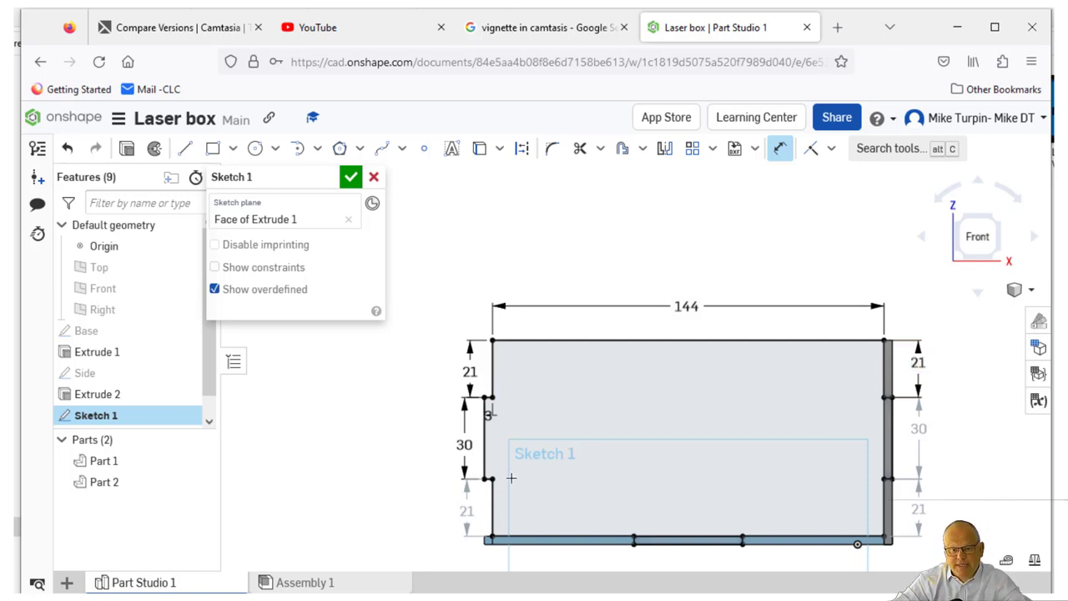
scroll(745, 555, "up", 1)
scroll(745, 555, "down", 2)
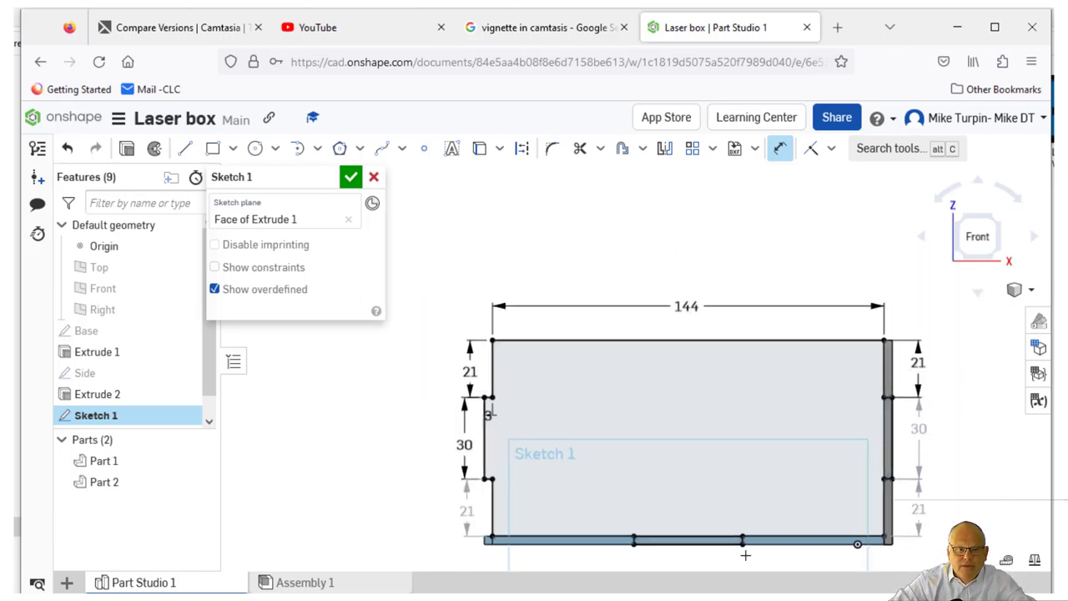
Finish the sketch and extrude the front panel region 3 mm as a new part
left_click(350, 178)
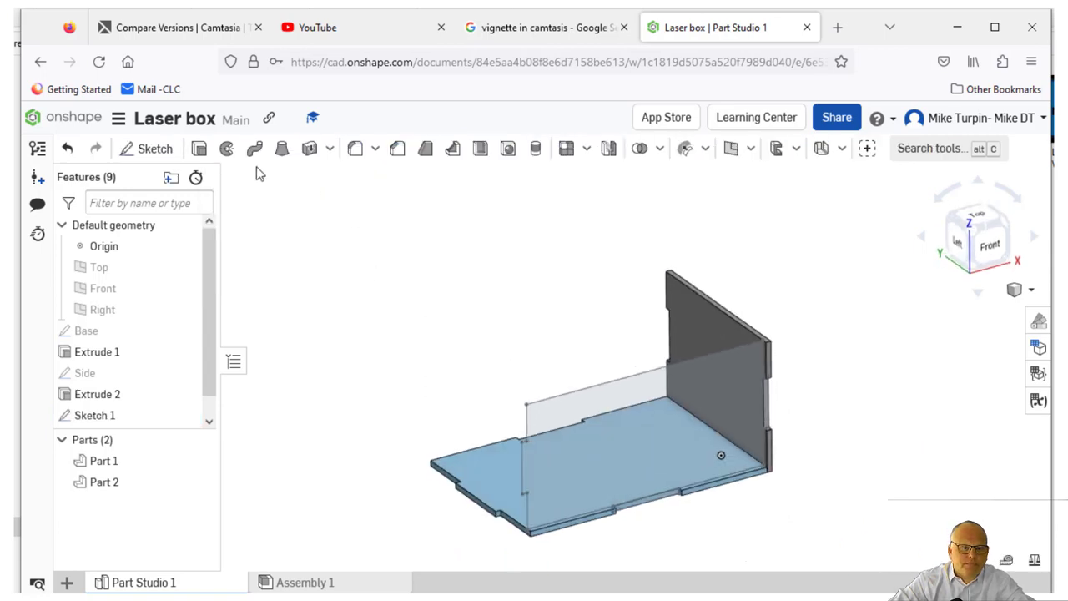
left_click(198, 148)
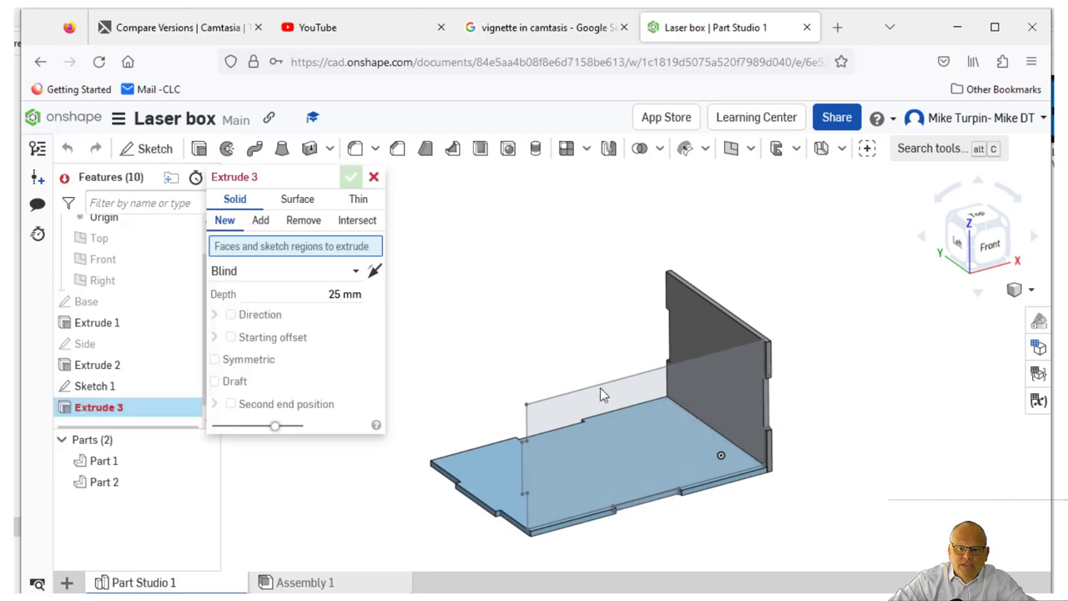
left_click(614, 407)
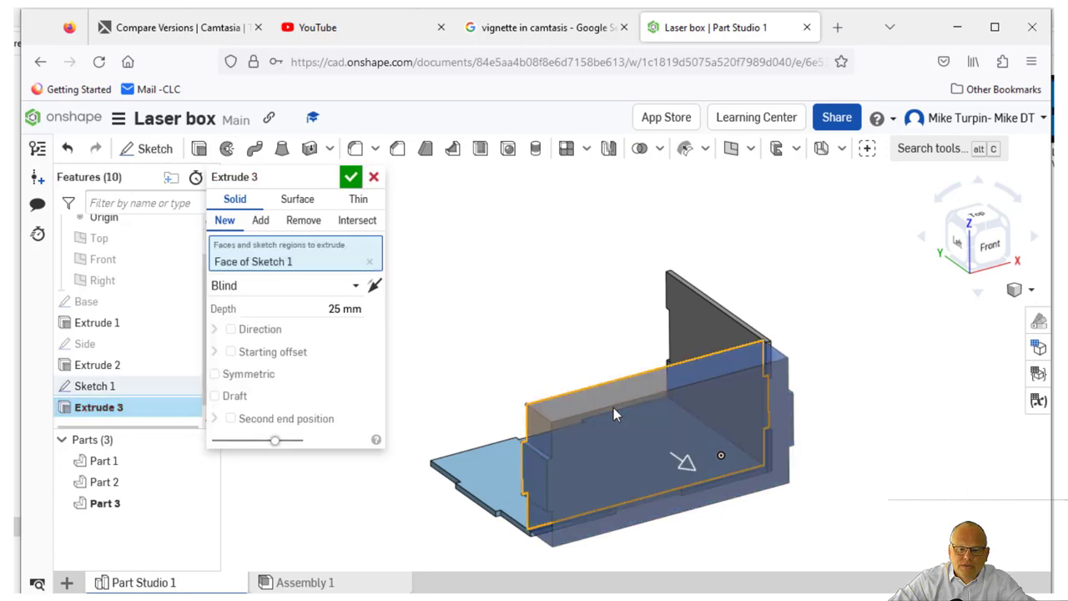
left_click(345, 308)
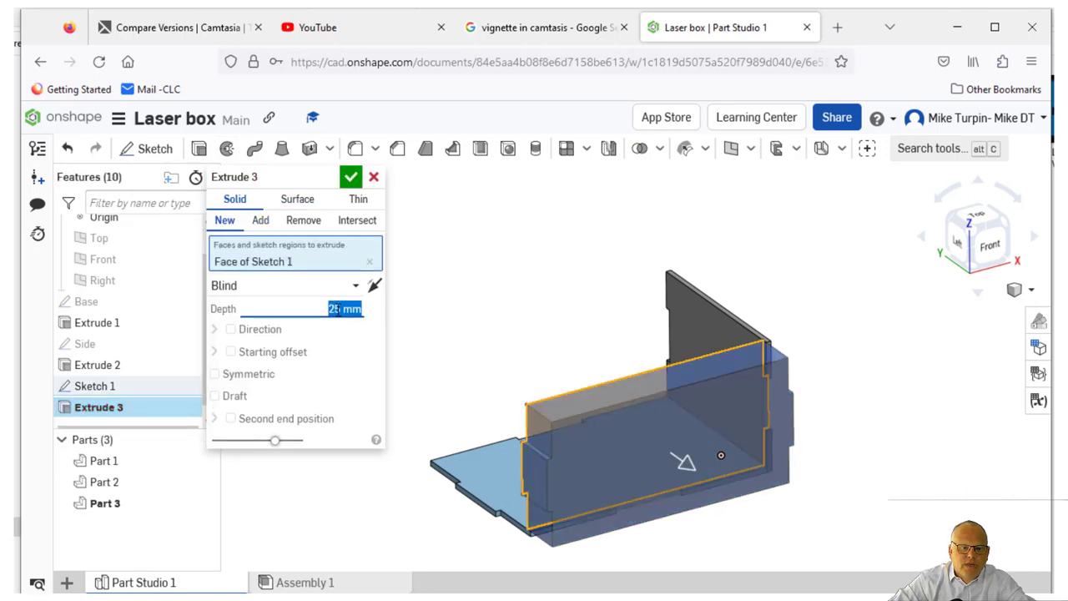
type("3")
key("Return")
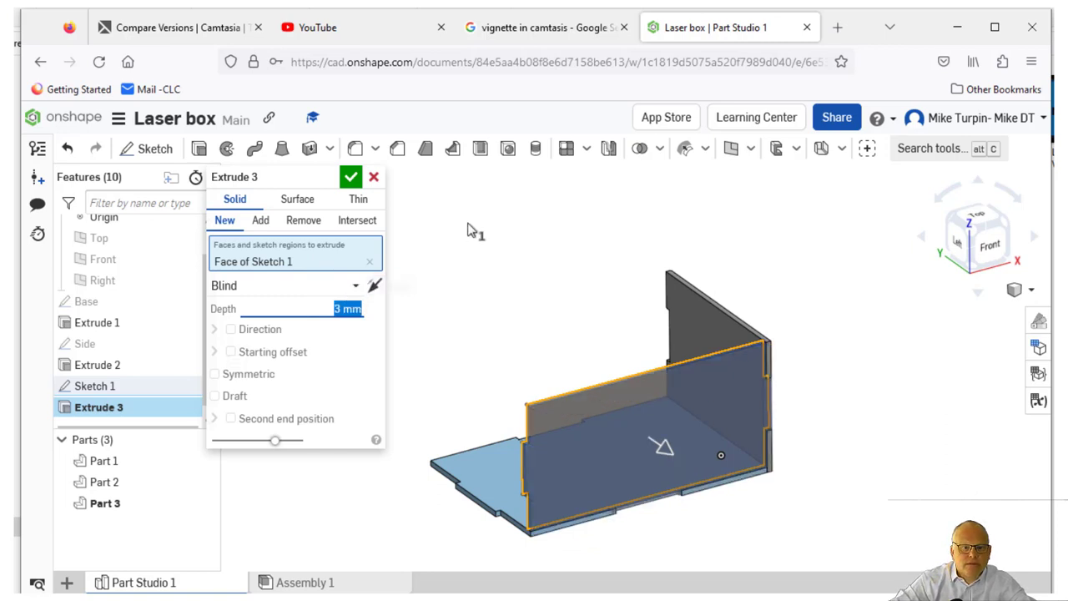
left_click(351, 177)
Edit the front panel's extrusion to include the sketch region filling the notch in the base plate's front edge
right_click_drag(364, 396, 677, 540)
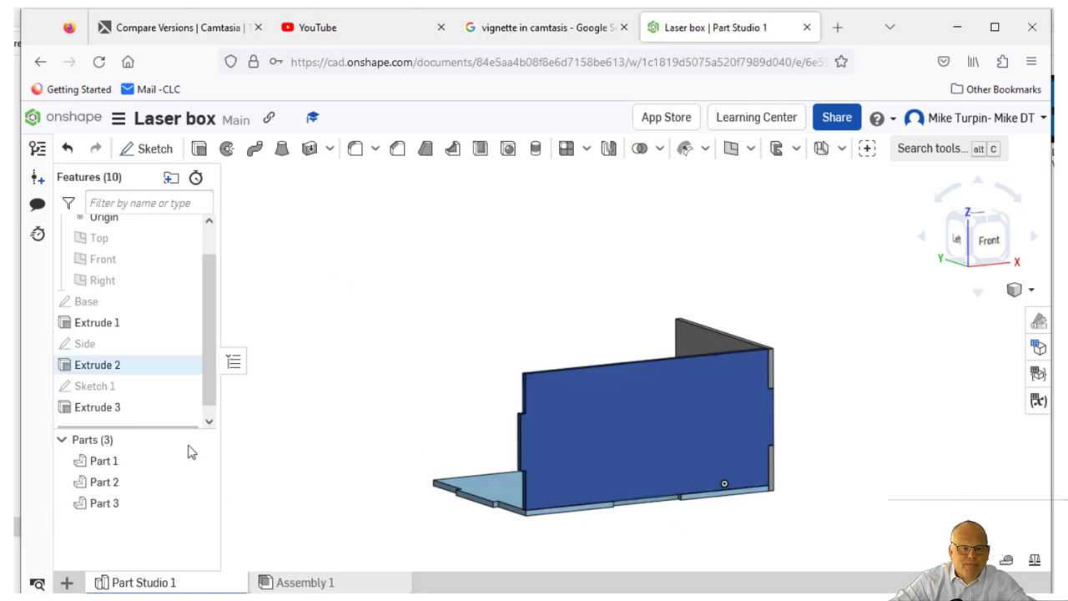
right_click(127, 413)
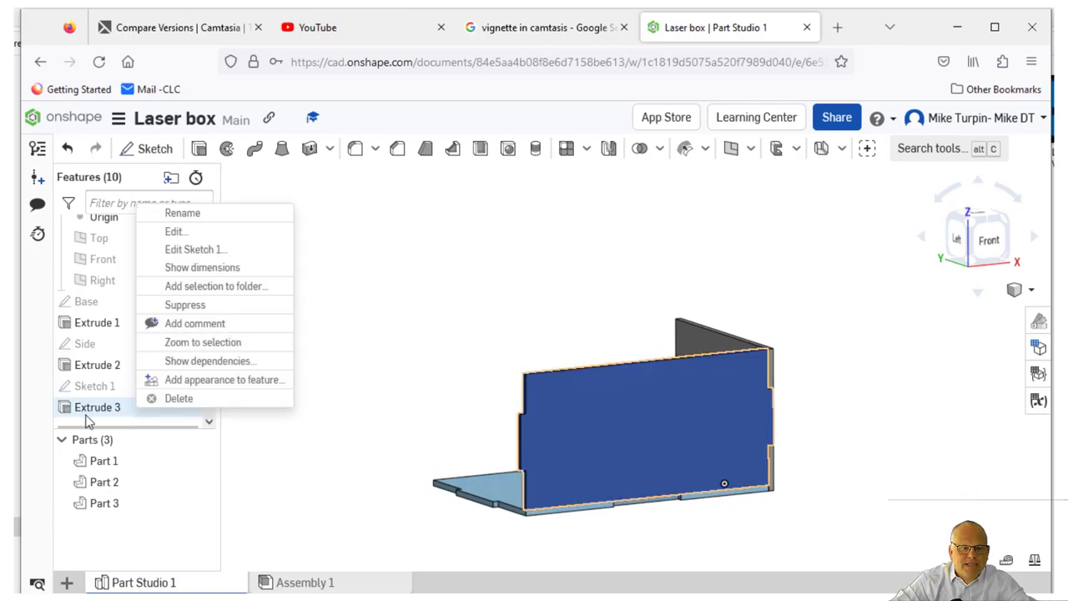
left_click(173, 231)
scroll(684, 538, "up", 3)
scroll(678, 501, "up", 3)
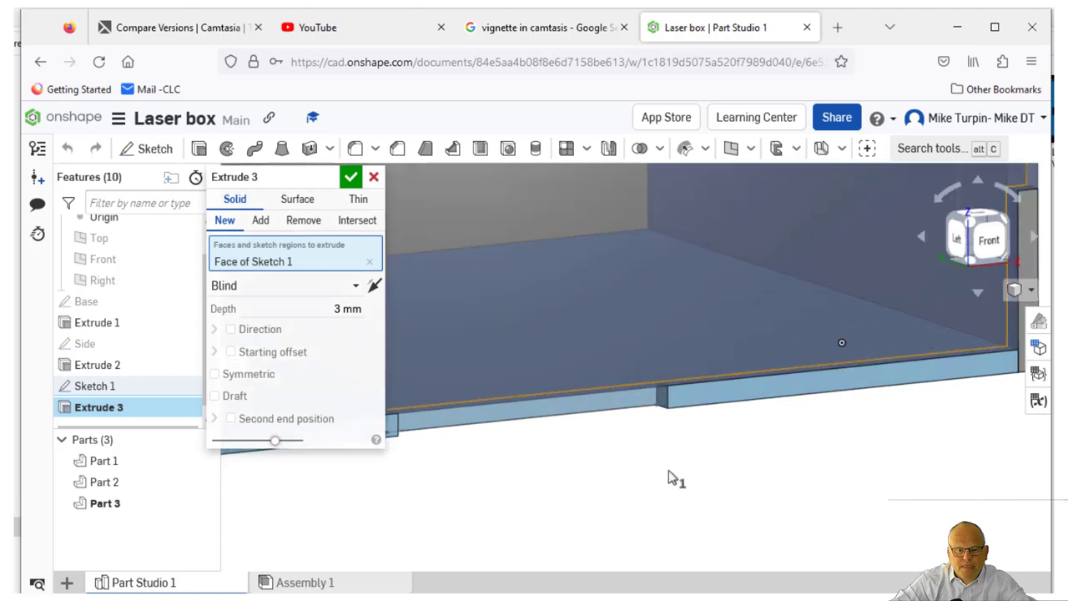
left_click(614, 408)
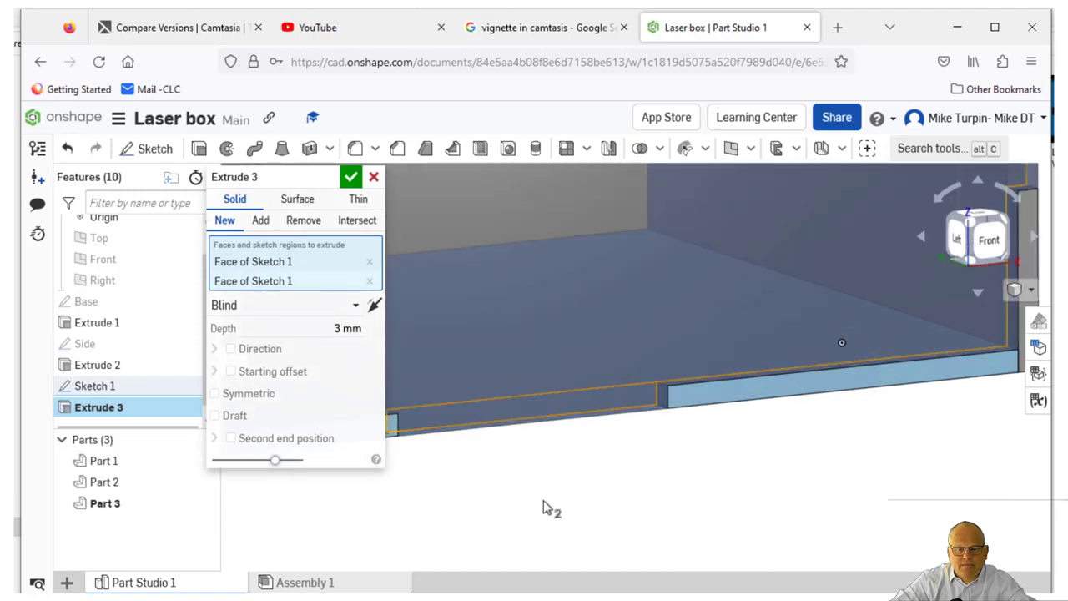
scroll(543, 501, "down", 2)
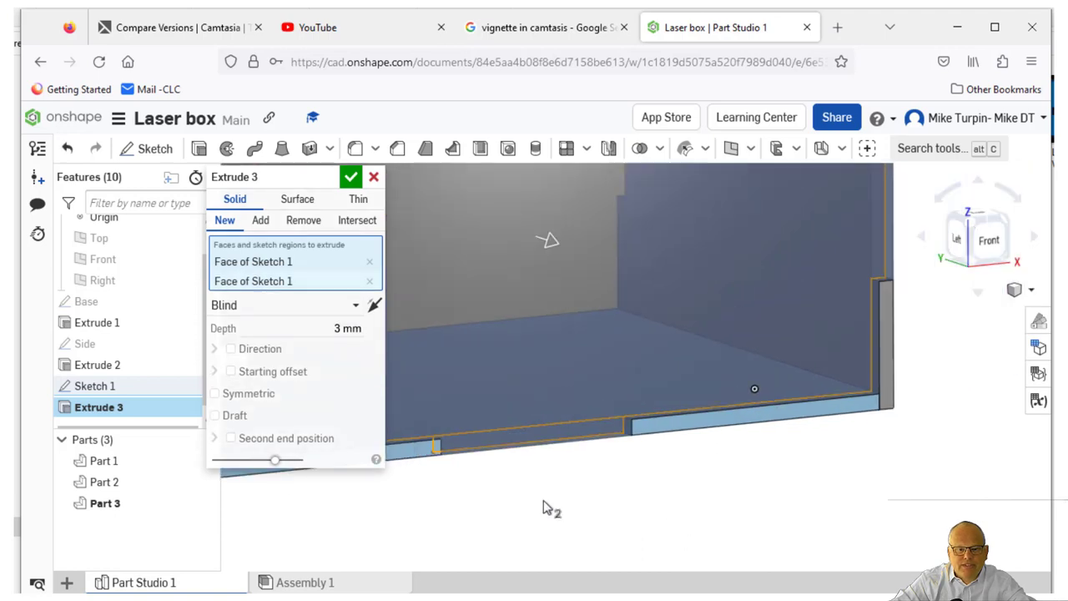
left_click(351, 178)
scroll(659, 531, "down", 3)
mouse_move(634, 522)
right_mouse_down()
mouse_move(695, 509)
mouse_move(650, 522)
right_mouse_up()
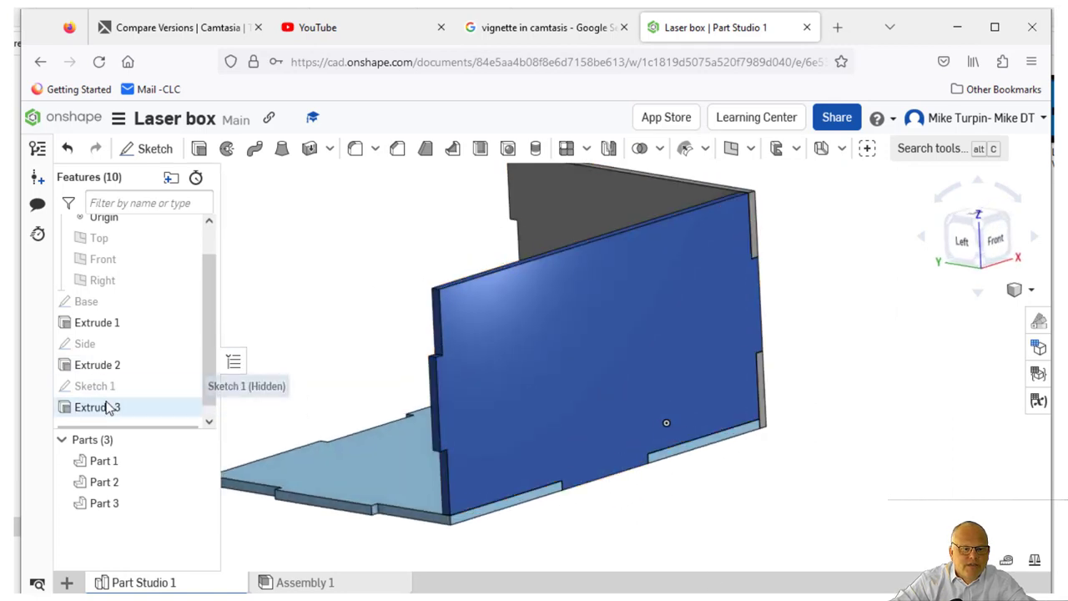
Highlight the Base, Side and Sketch 1 sketches together to view their outlines on the model, and clear the selection
left_click(106, 386)
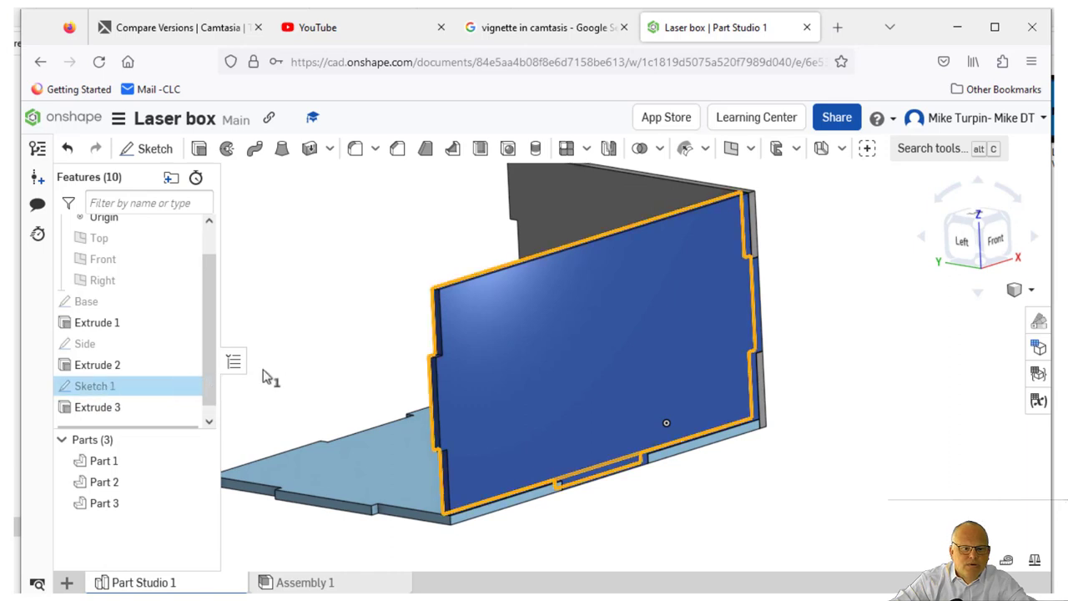
left_click(100, 346, "ctrl")
left_click(126, 305, "ctrl")
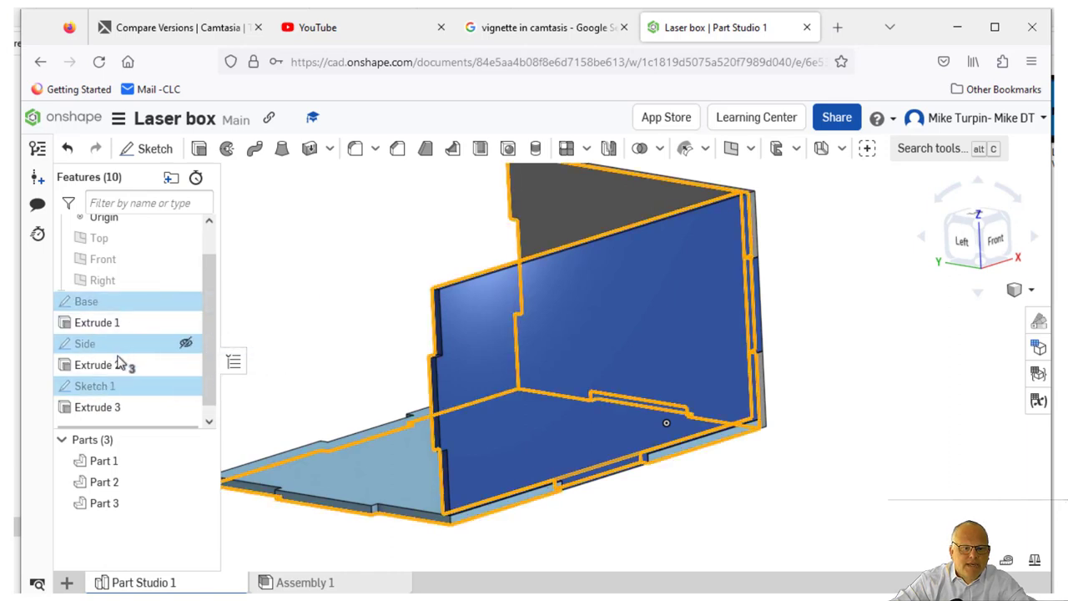
left_click(90, 388, "ctrl")
left_click(309, 278)
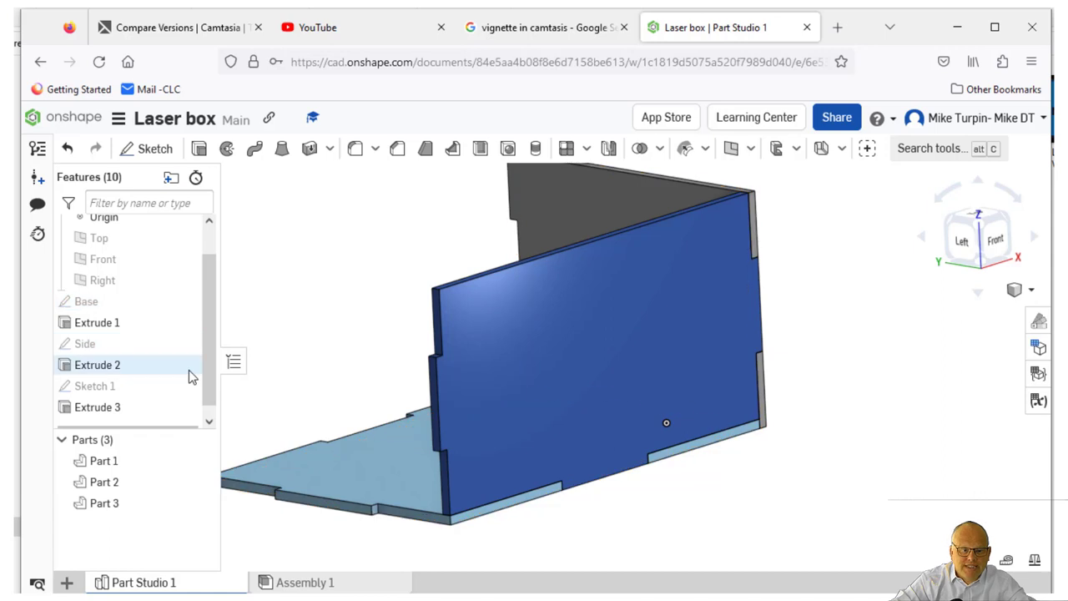
right_click(126, 388)
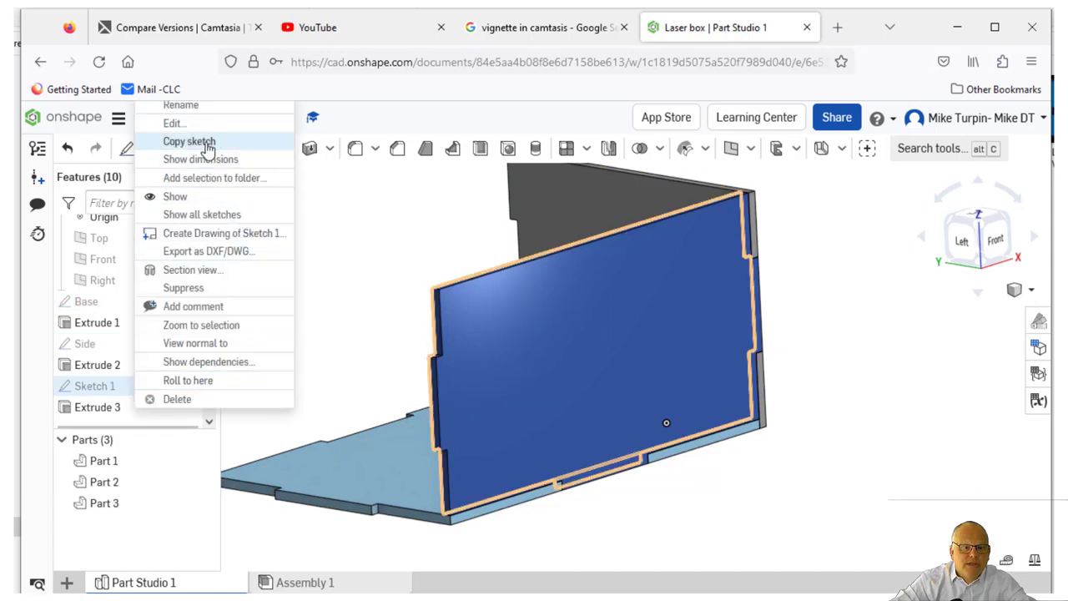
left_click(664, 500)
scroll(665, 500, "up", 2)
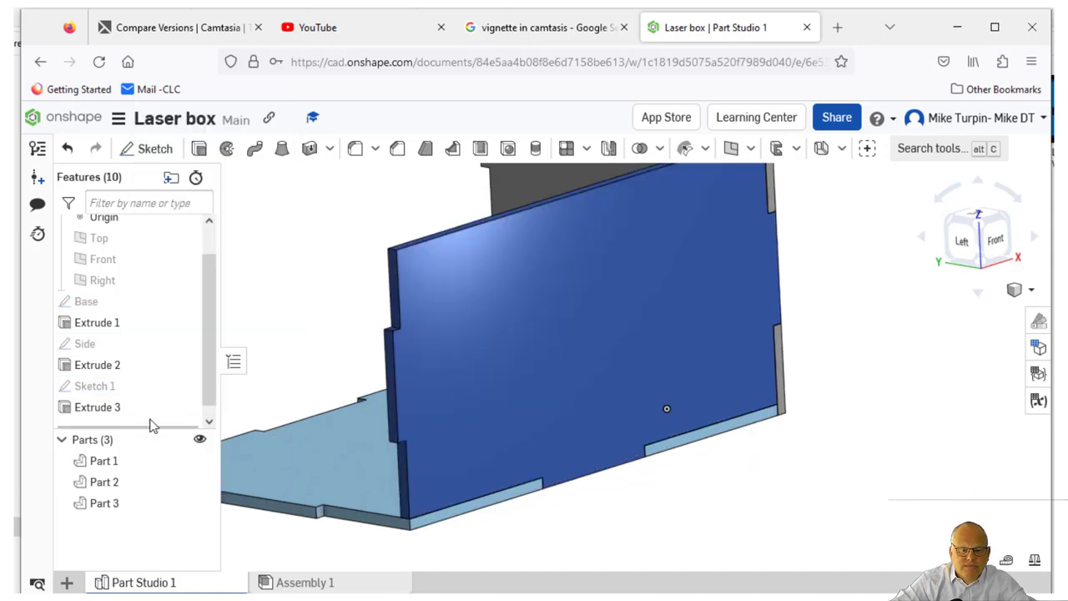
Edit Sketch 1 to trim away the line segment crossing above the notch in the base plate's front edge, and finish the sketch
right_click(109, 392)
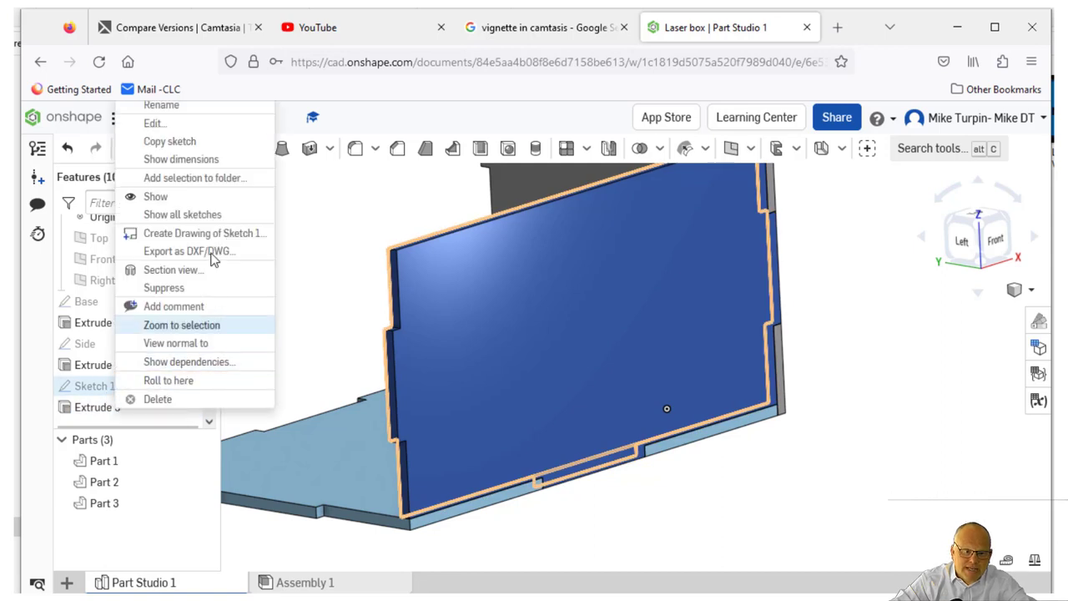
left_click(152, 123)
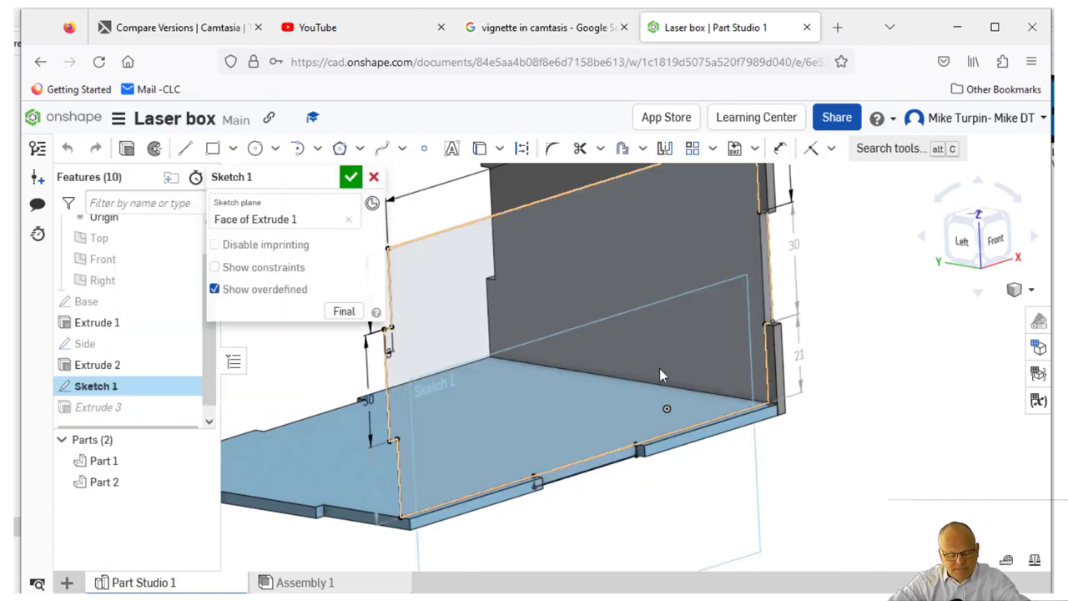
key("n")
scroll(553, 467, "up", 5)
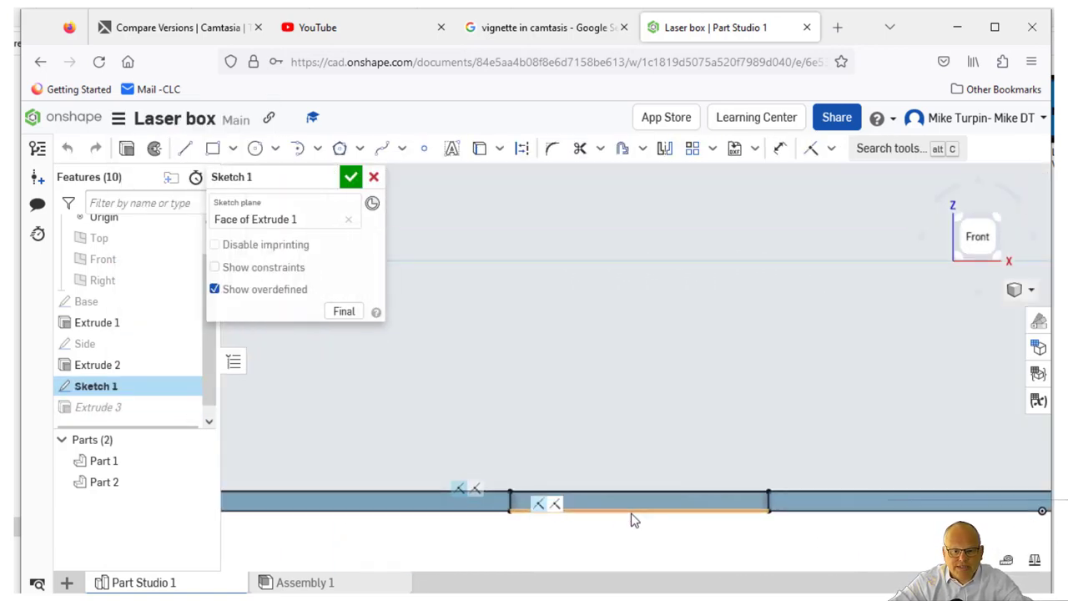
right_click_drag(682, 431, 709, 462)
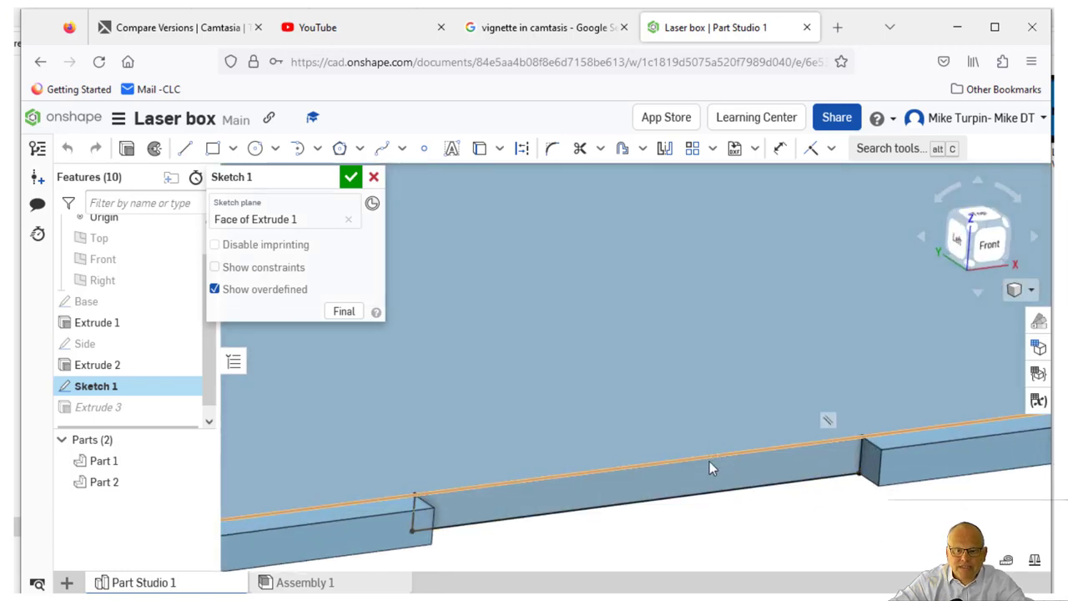
left_click(580, 148)
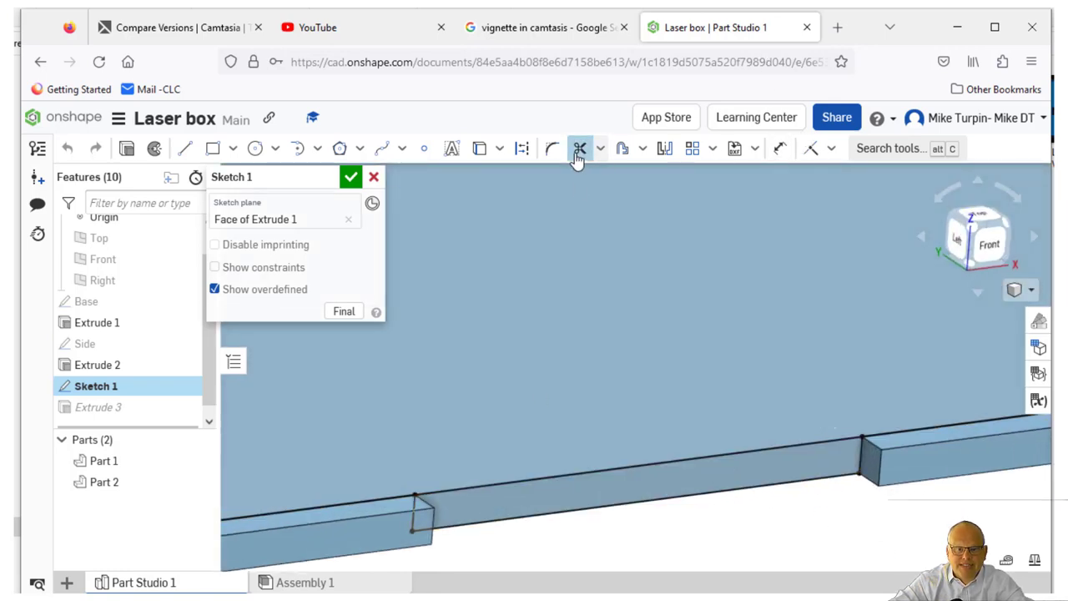
left_click(682, 459)
scroll(710, 486, "down", 3)
scroll(784, 509, "down", 2)
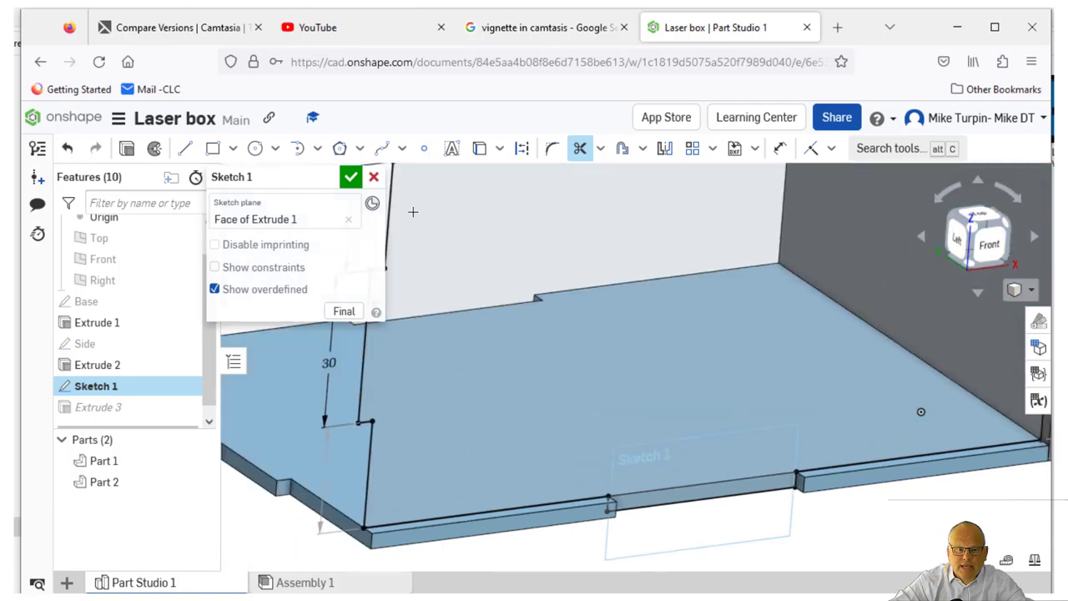
left_click(351, 183)
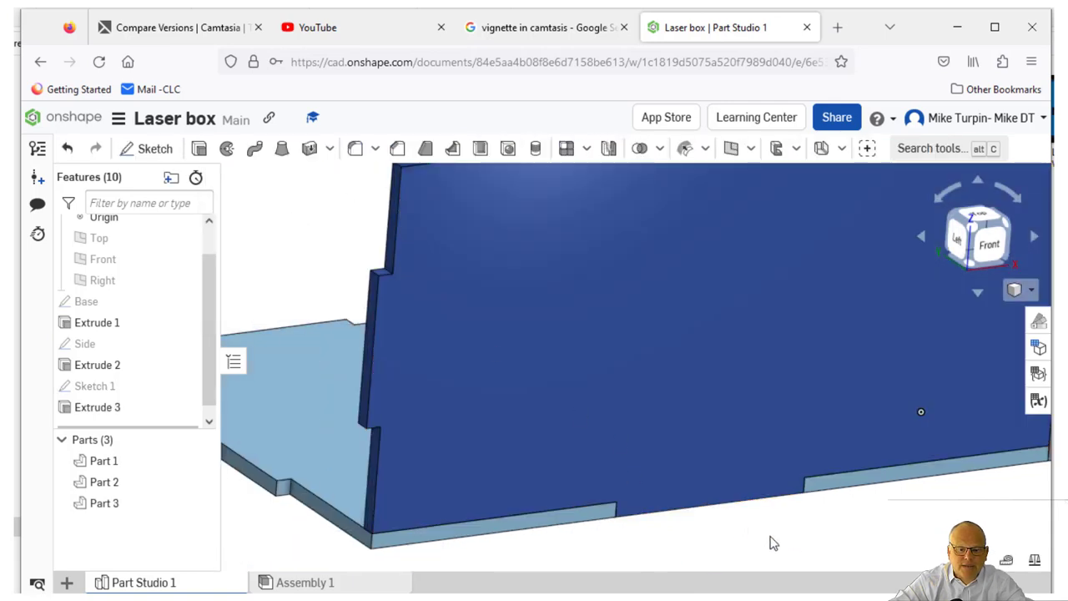
Rename the 3 mm panel's Sketch 1 as Back
scroll(746, 529, "down", 4)
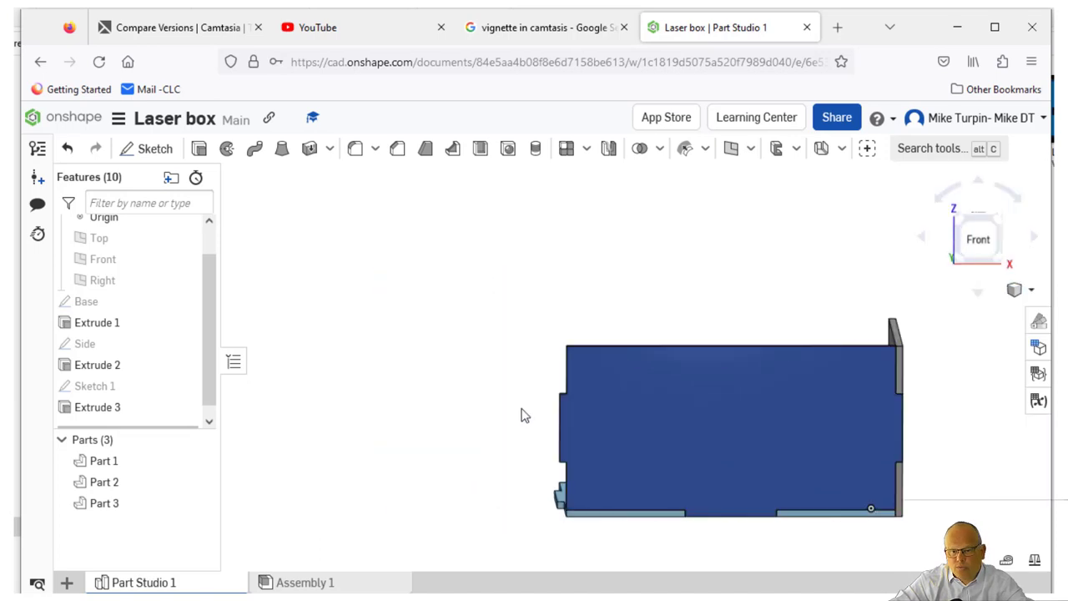
right_click_drag(505, 421, 534, 408)
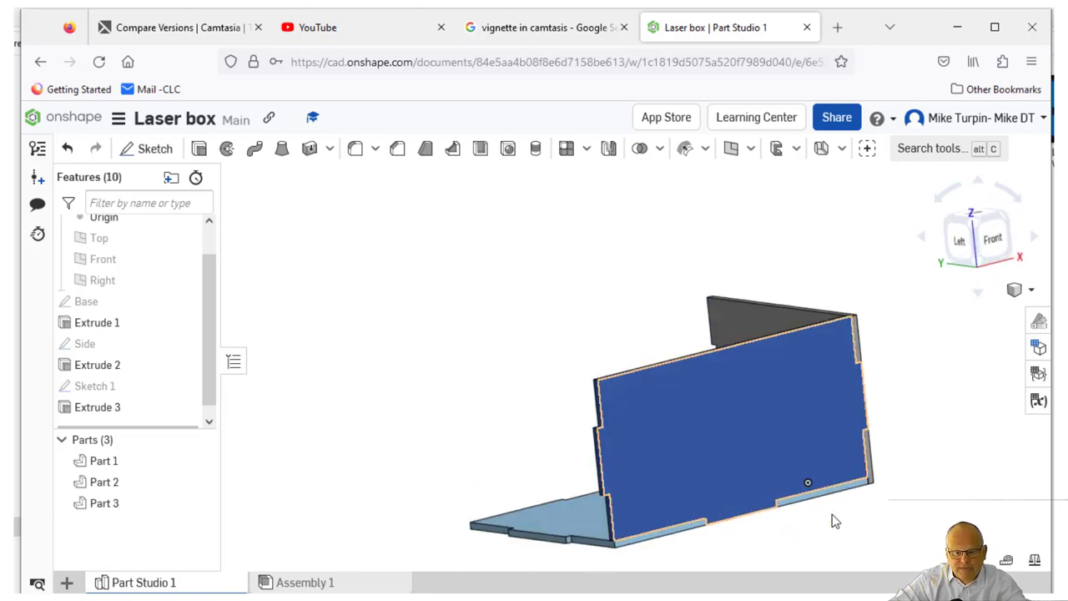
scroll(784, 491, "up", 3)
right_click_drag(910, 436, 909, 443)
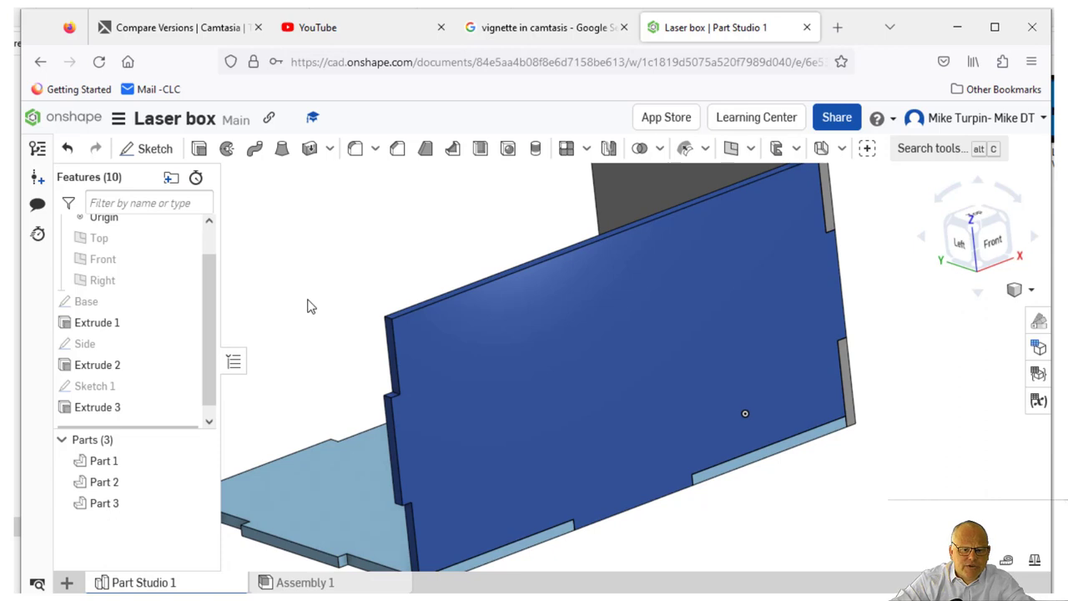
scroll(307, 301, "down", 1)
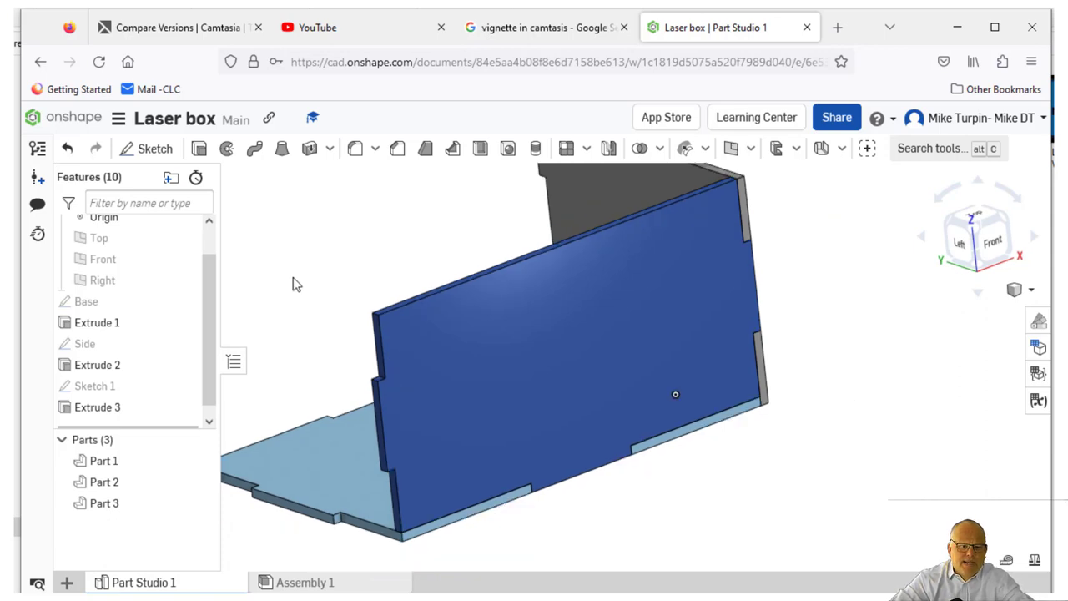
right_click_drag(293, 284, 358, 296)
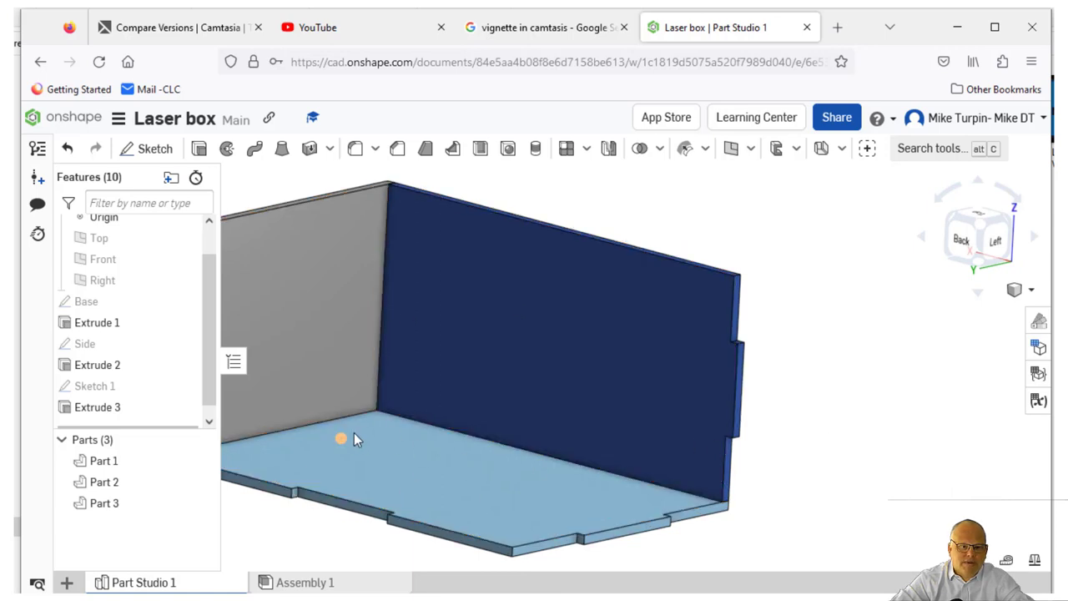
right_click(107, 398)
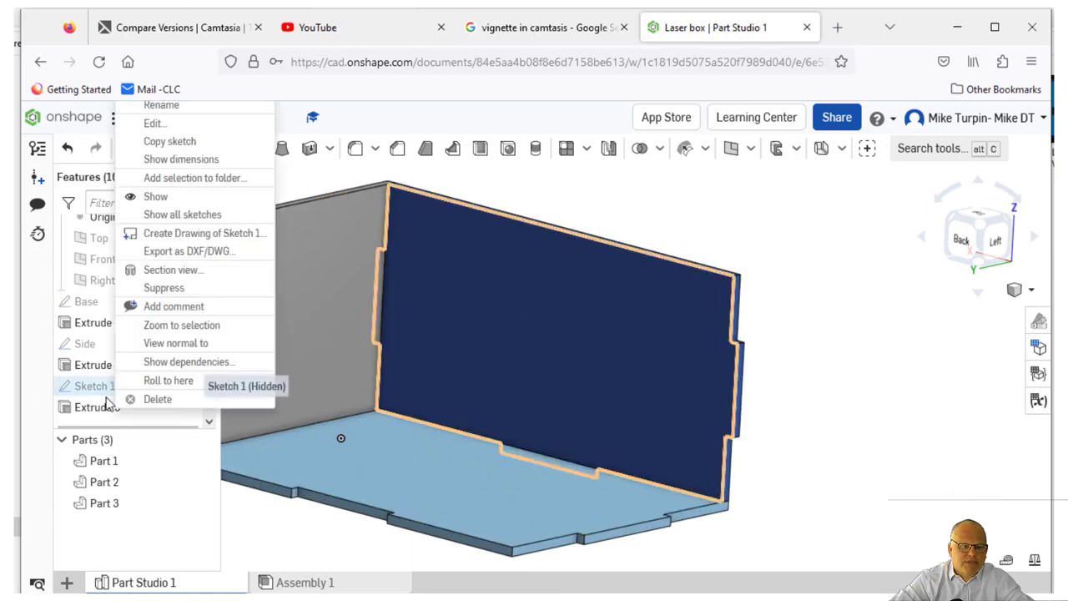
left_click(166, 106)
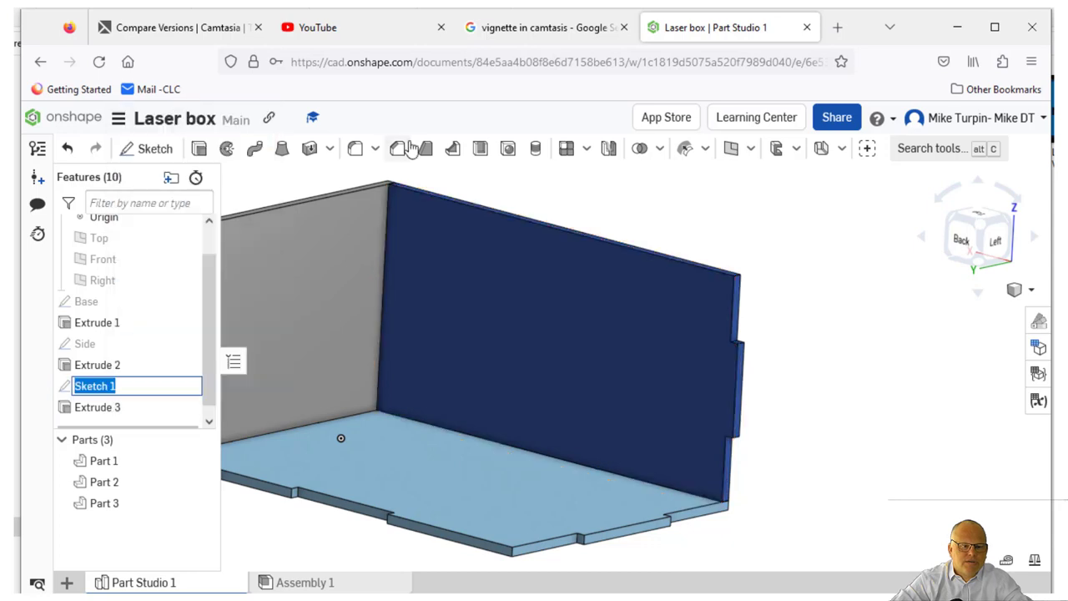
type("Back")
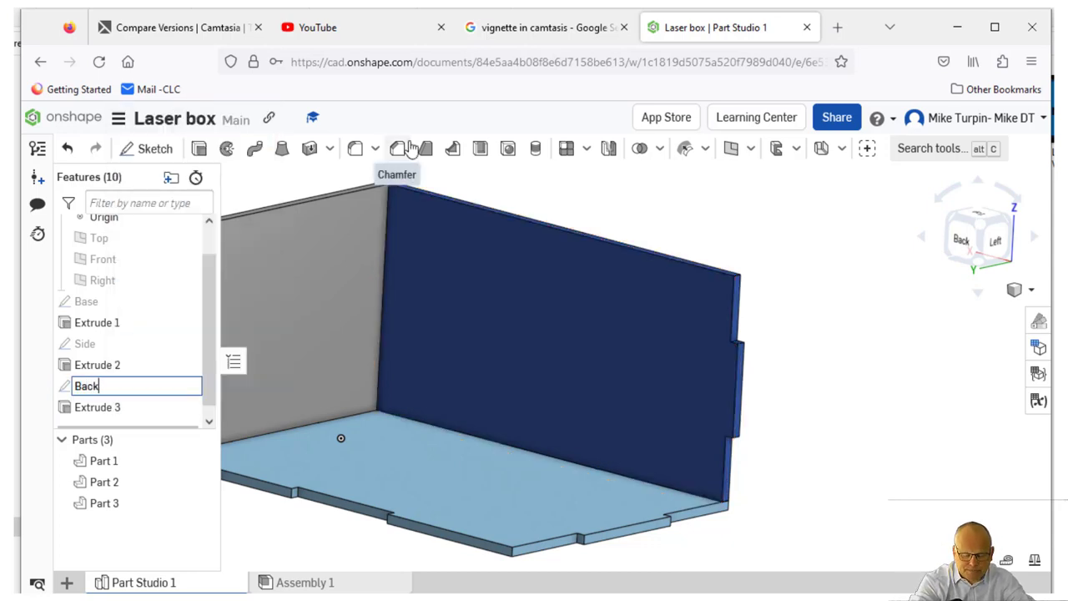
key("Return")
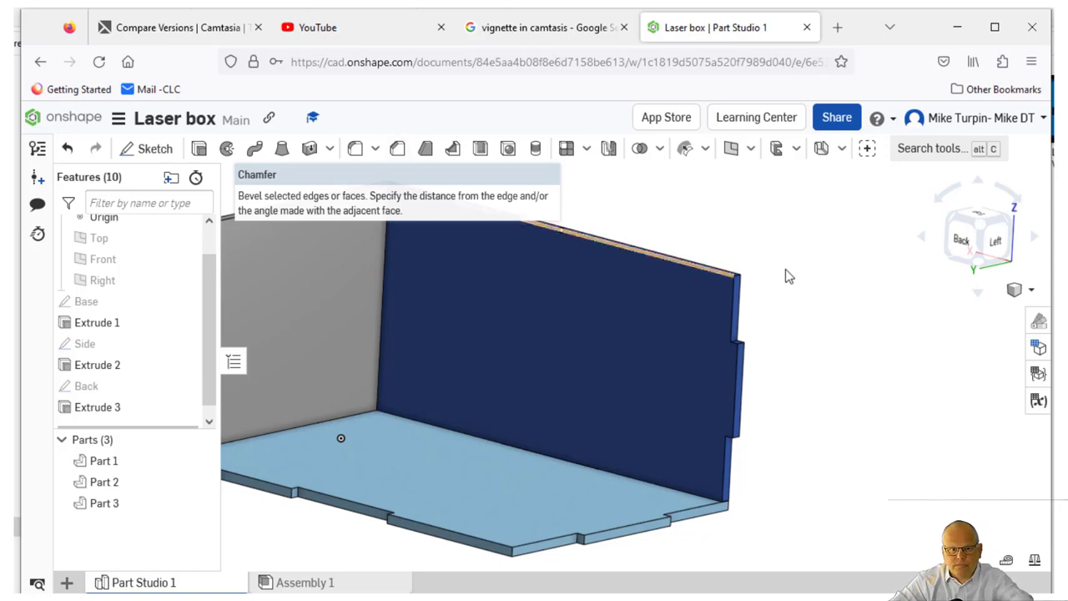
Switch to Assembly 1 and insert one instance of the base plate, Part 1, from Part Studio 1
scroll(858, 451, "down", 2)
right_click_drag(851, 437, 842, 439)
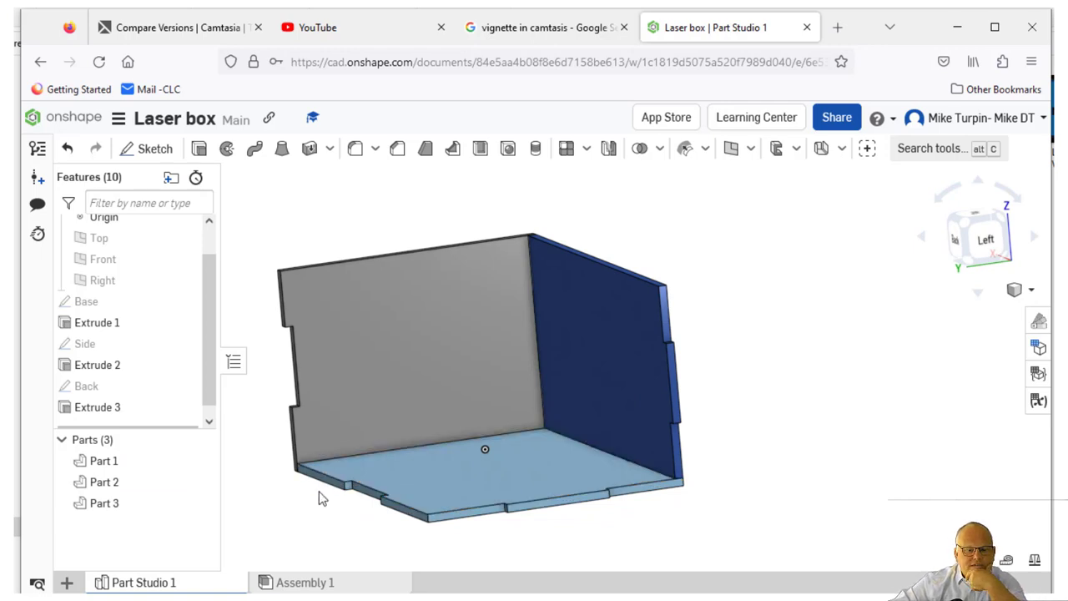
right_click_drag(282, 511, 306, 523)
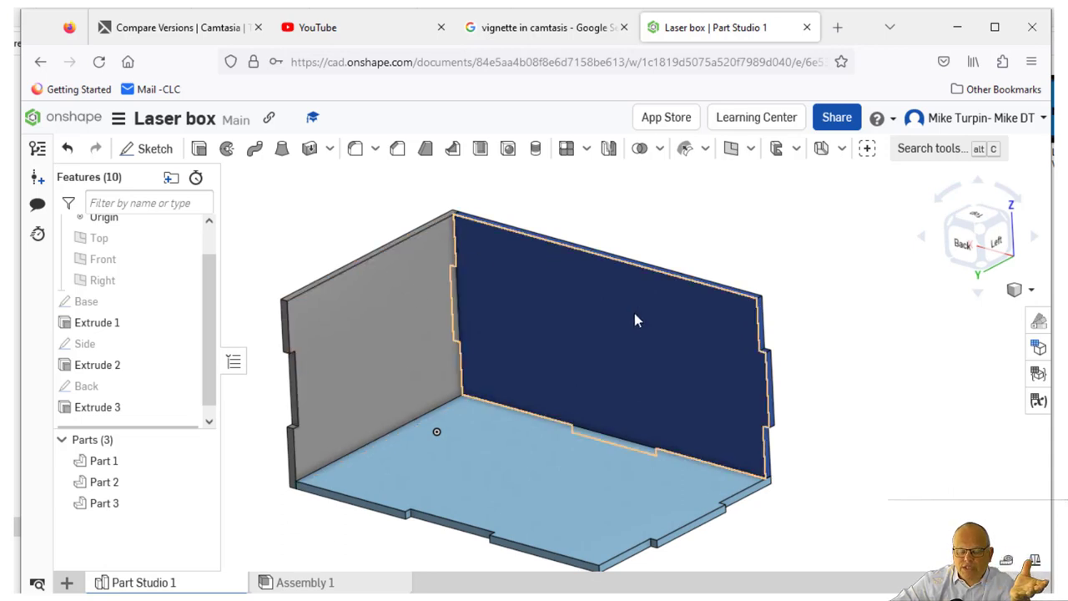
left_click(345, 587)
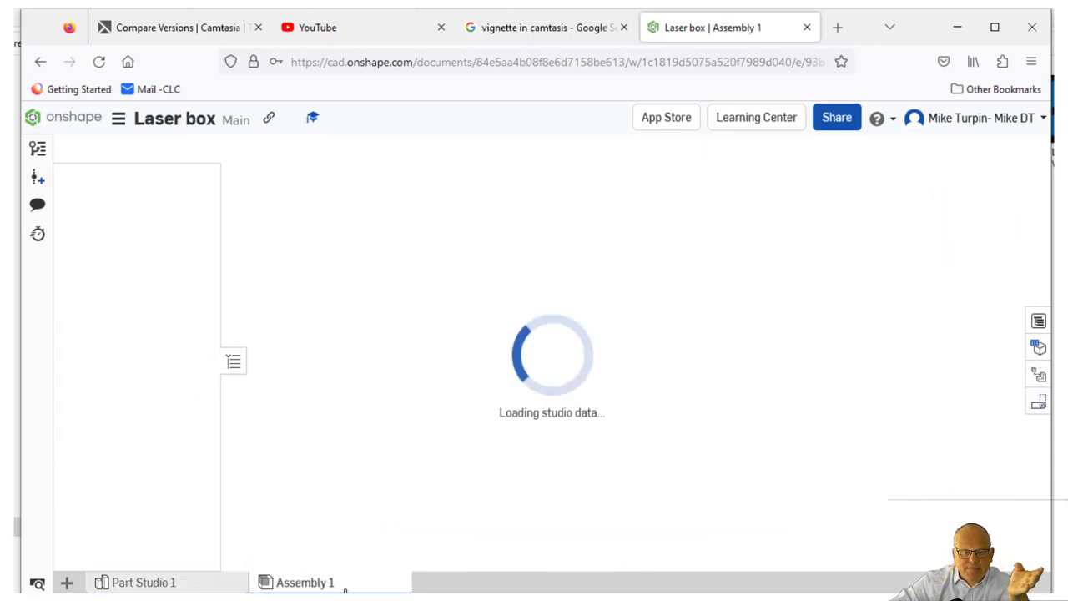
left_click(189, 584)
left_click(310, 586)
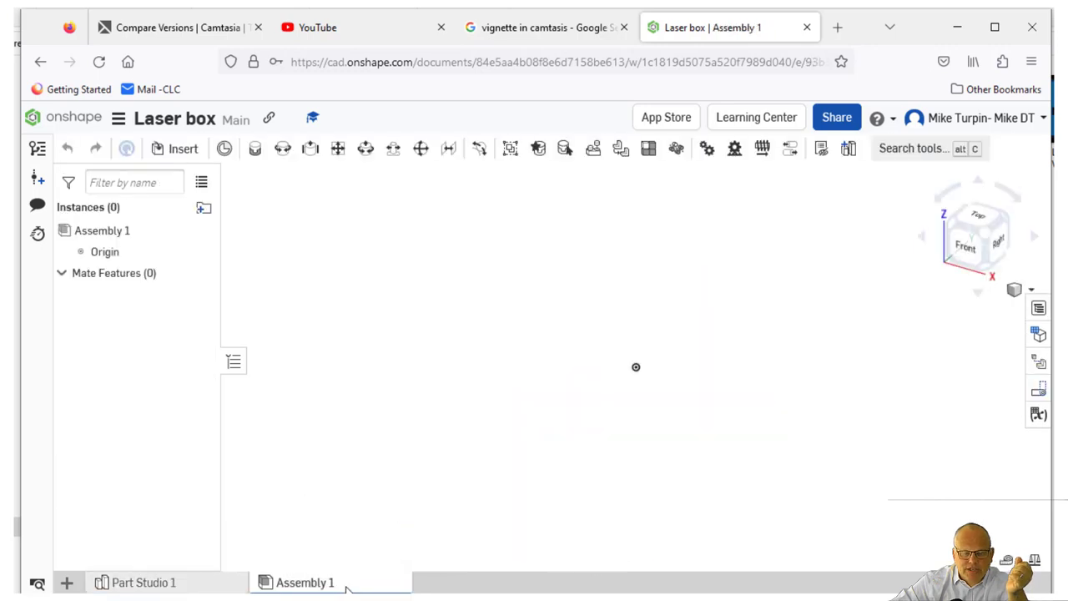
left_click(186, 152)
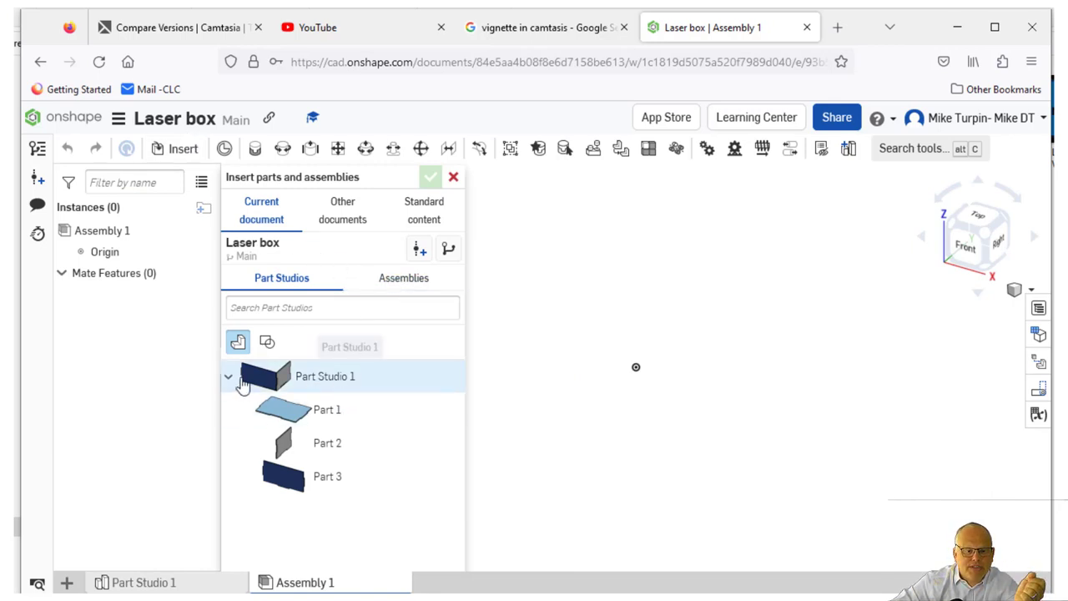
left_click(314, 423)
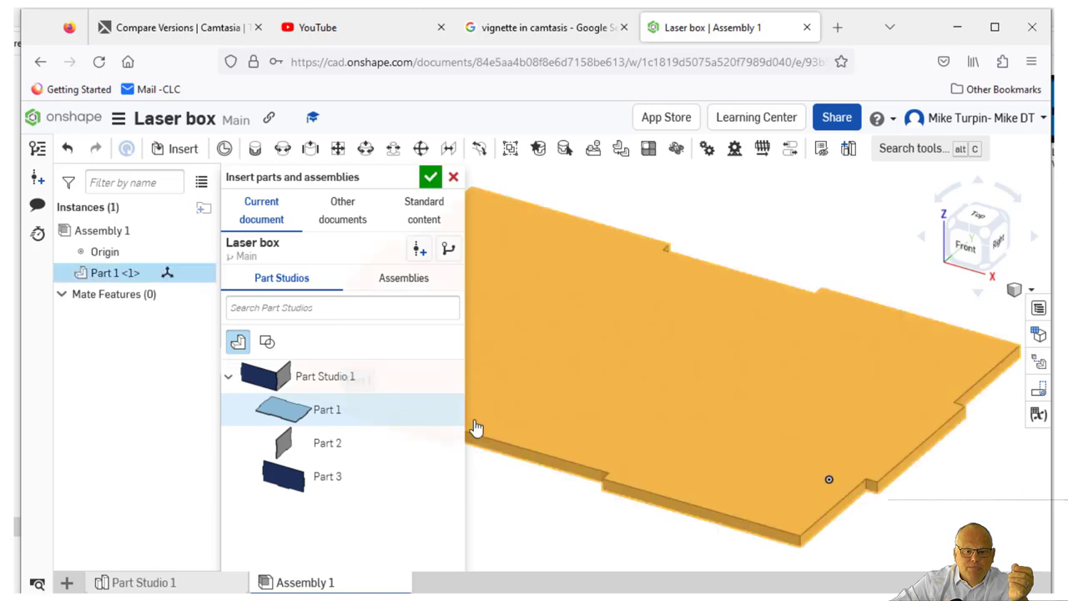
left_click(622, 405)
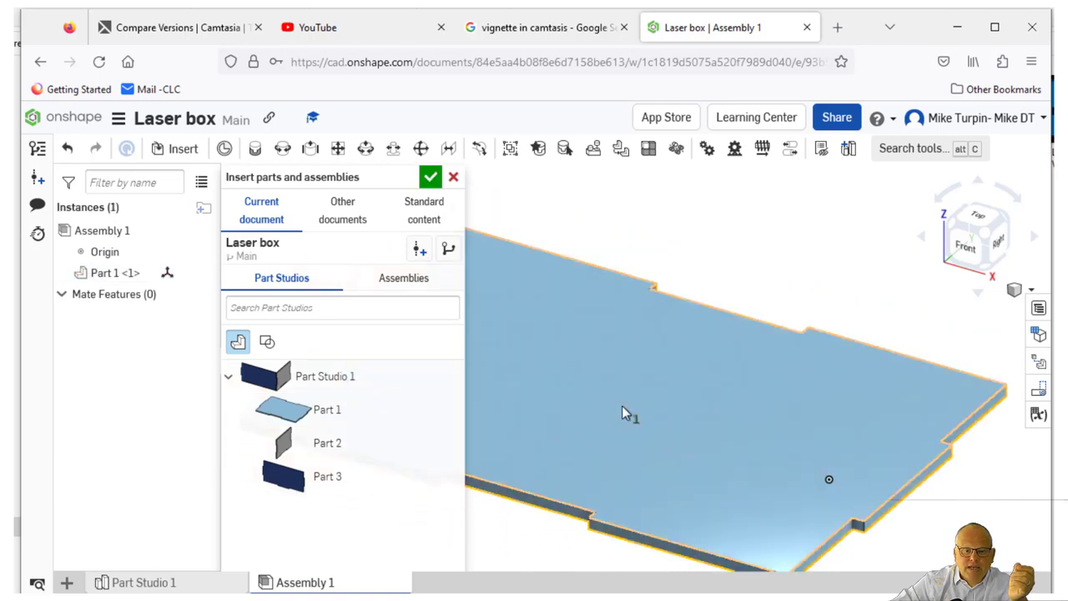
Fix the base plate in place in the assembly and try to move it
right_click(684, 412)
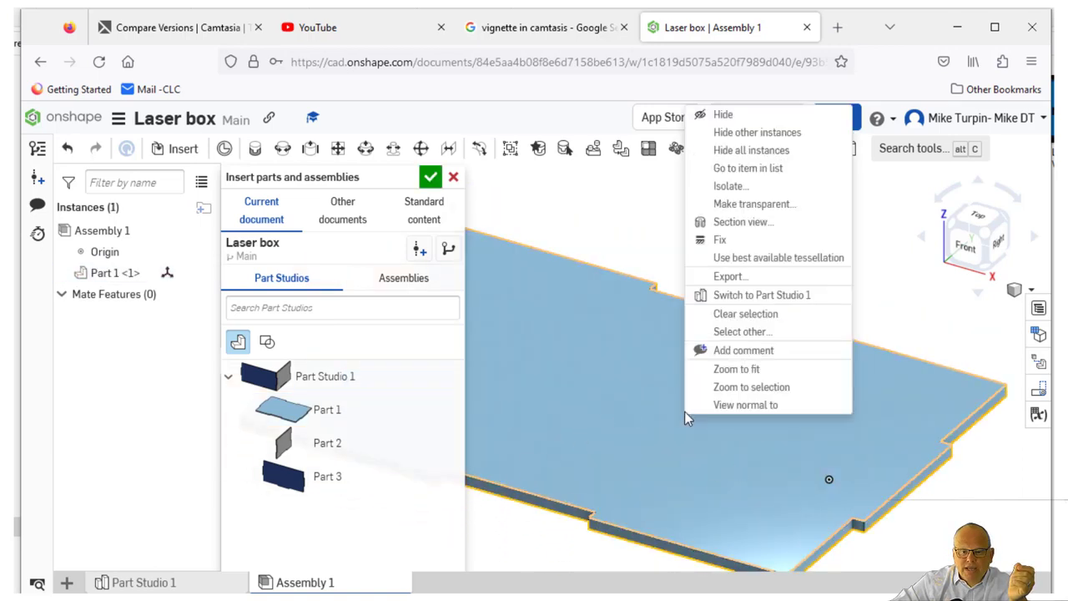
left_click(721, 248)
scroll(670, 337, "down", 3)
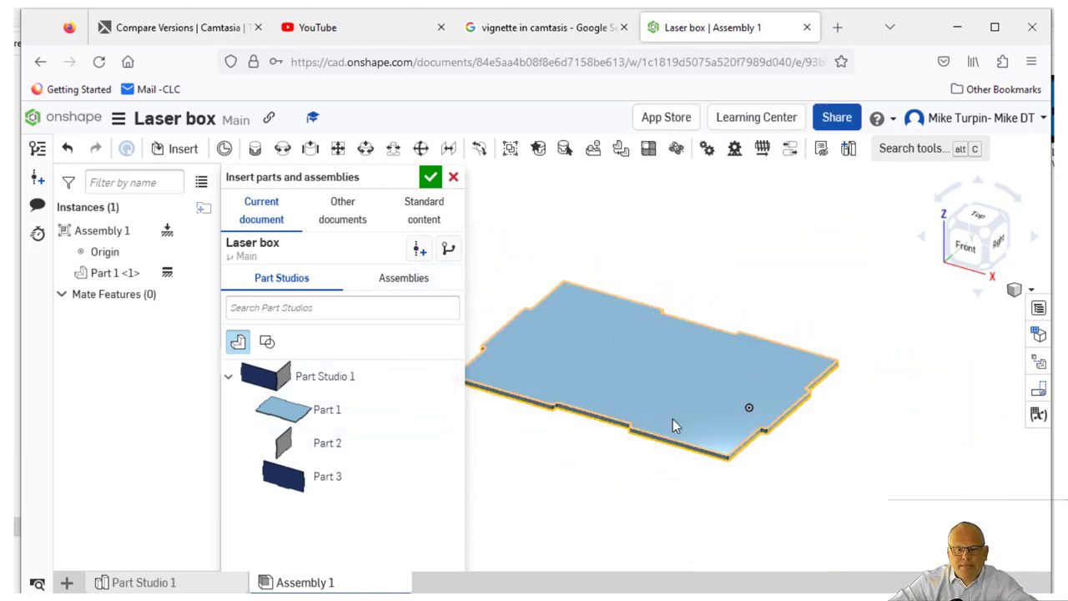
left_click_drag(673, 420, 692, 379)
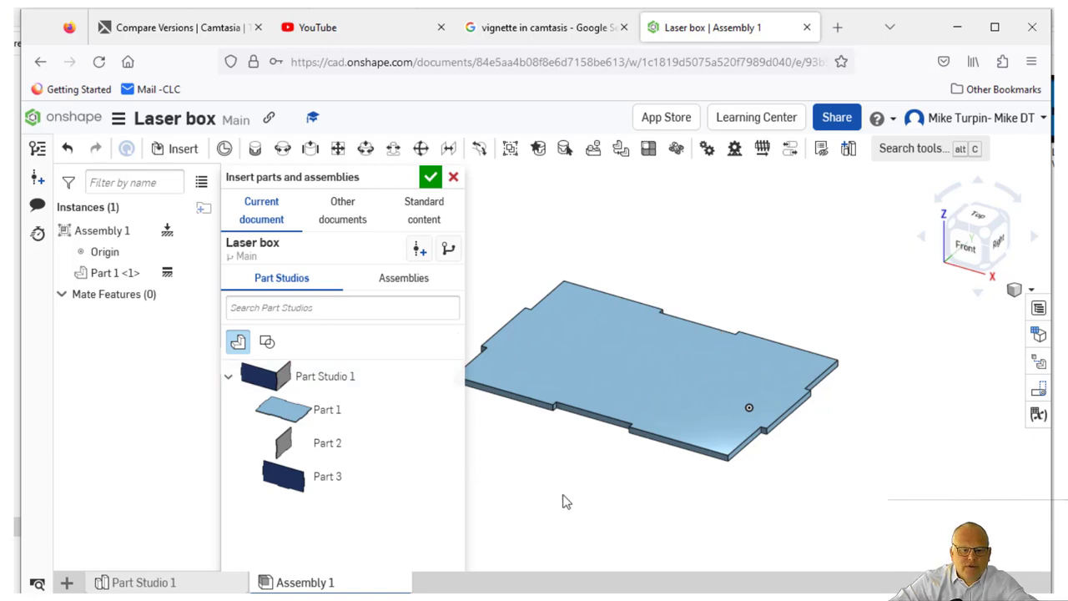
Insert two instances of the side panel, Part 2, placing one near each short end of the base plate
left_click(326, 442)
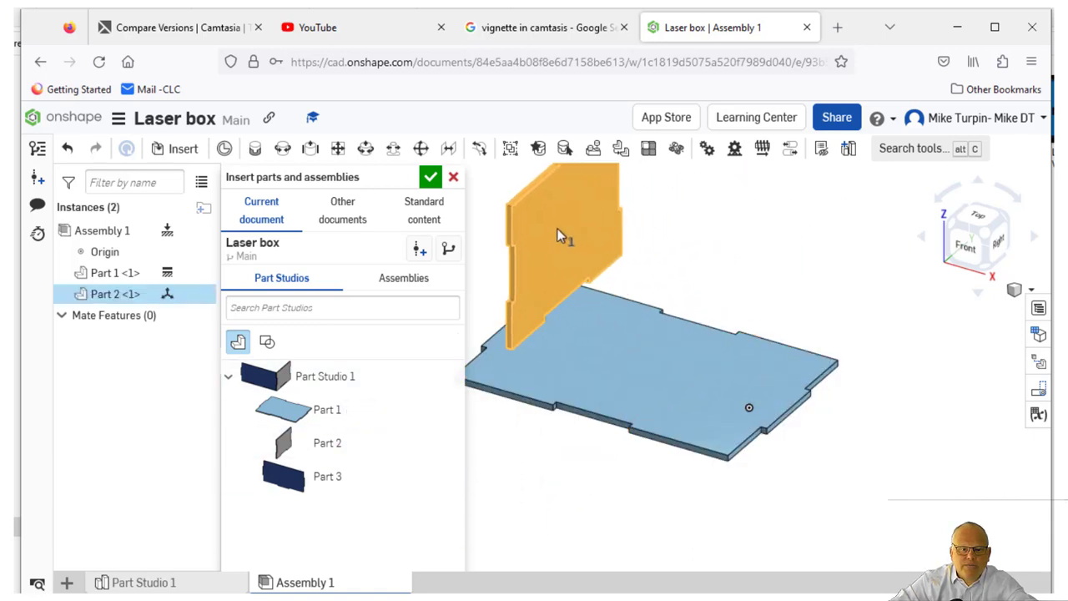
left_click(499, 241)
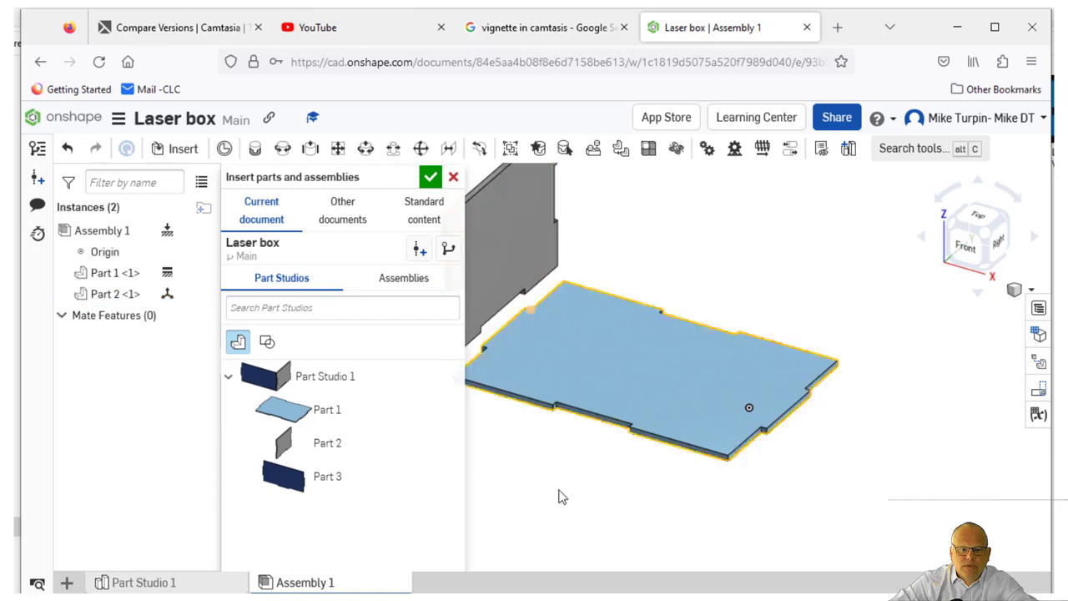
left_click(327, 446)
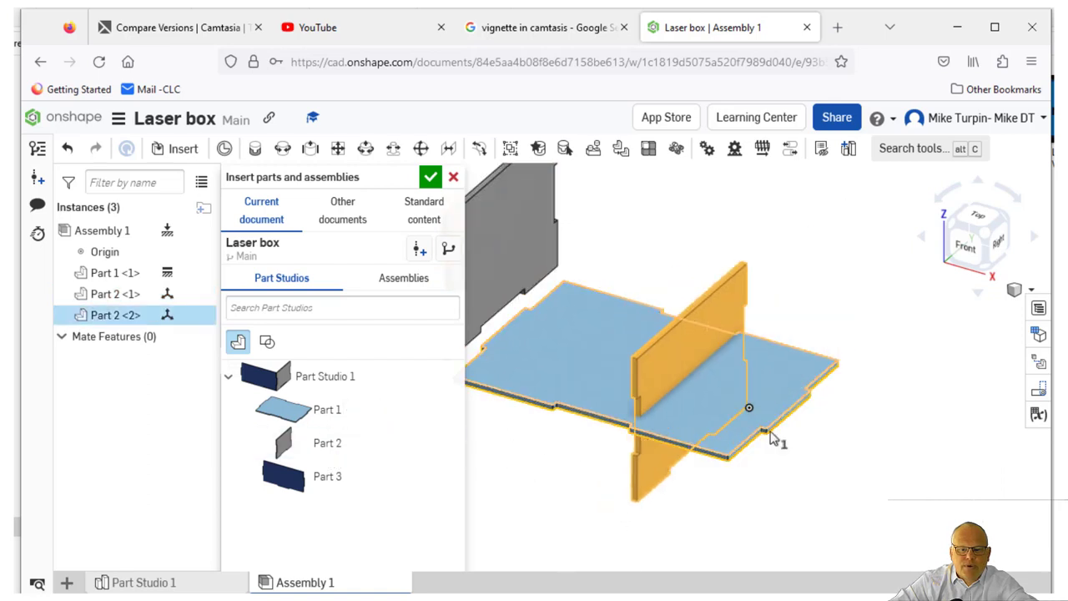
left_click(830, 368)
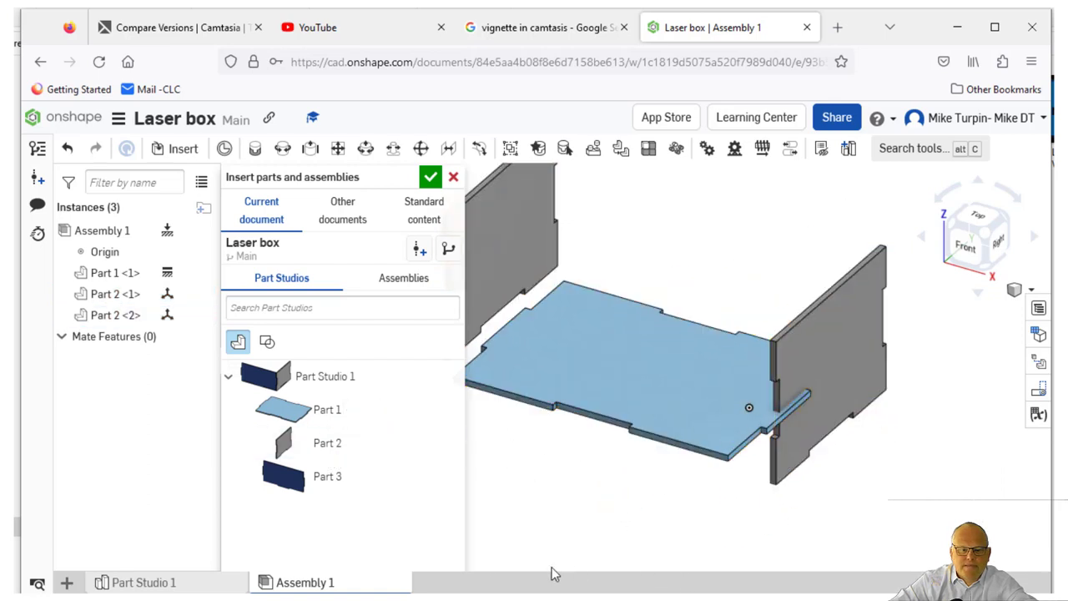
Insert one instance of the back panel, Part 3, behind and above the base plate, and finish inserting parts
left_click(284, 477)
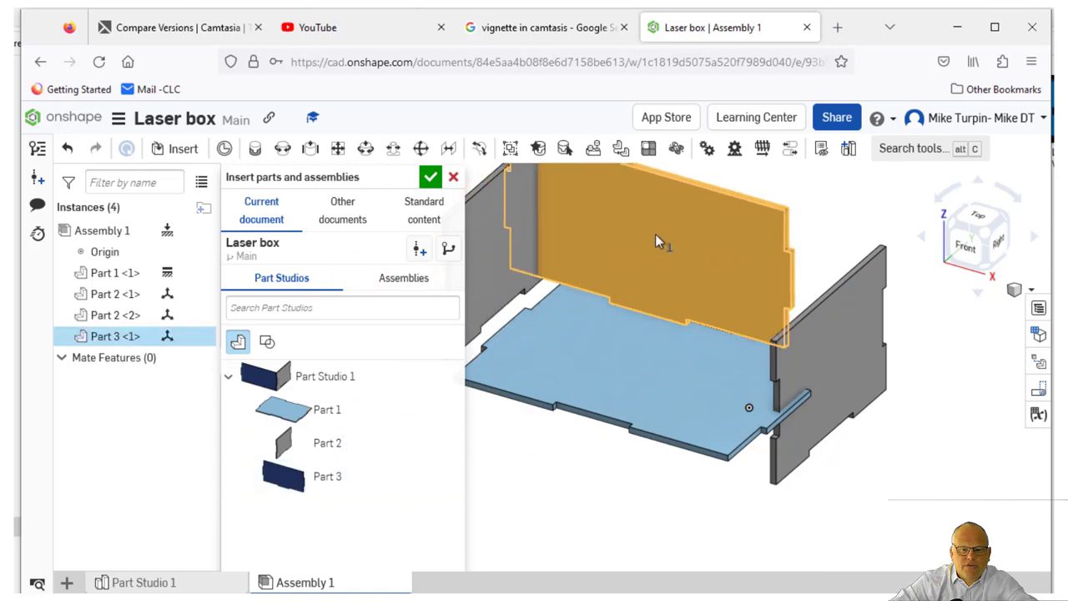
left_click(716, 198)
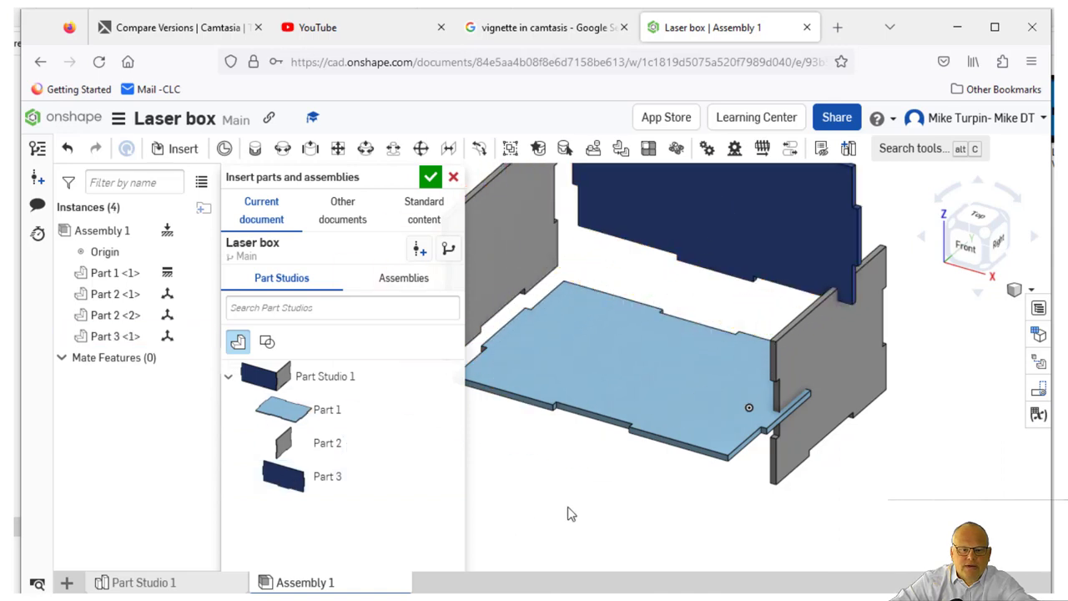
left_click(428, 178)
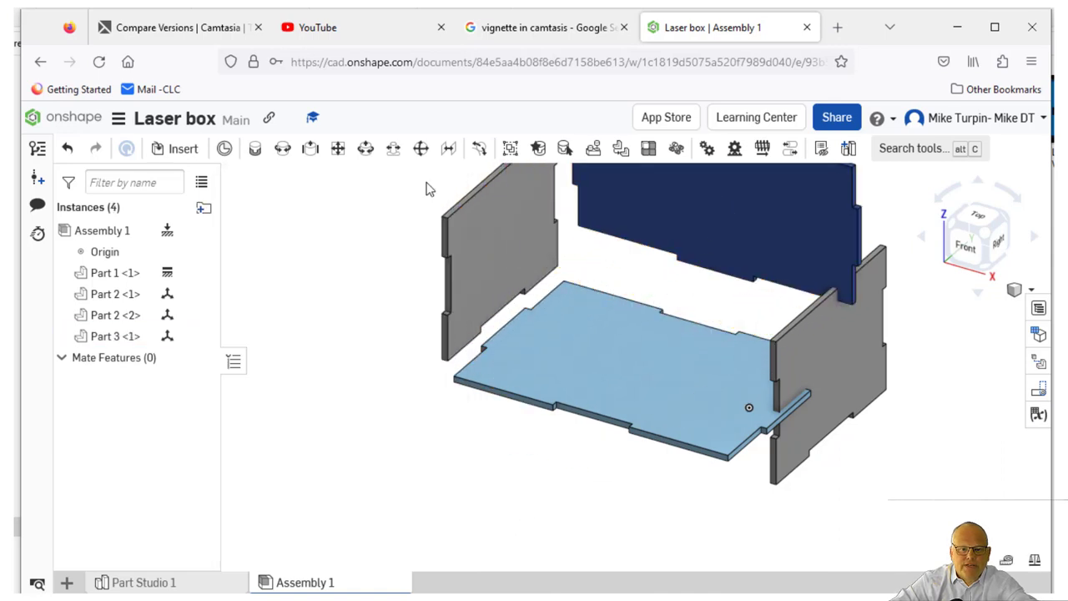
mouse_move(495, 538)
right_mouse_down()
mouse_move(496, 506)
mouse_move(493, 526)
mouse_move(458, 531)
mouse_move(490, 531)
mouse_move(508, 508)
mouse_move(539, 508)
mouse_move(493, 509)
mouse_move(506, 522)
mouse_move(493, 513)
mouse_move(493, 532)
right_mouse_up()
right_click_drag(534, 427, 487, 523)
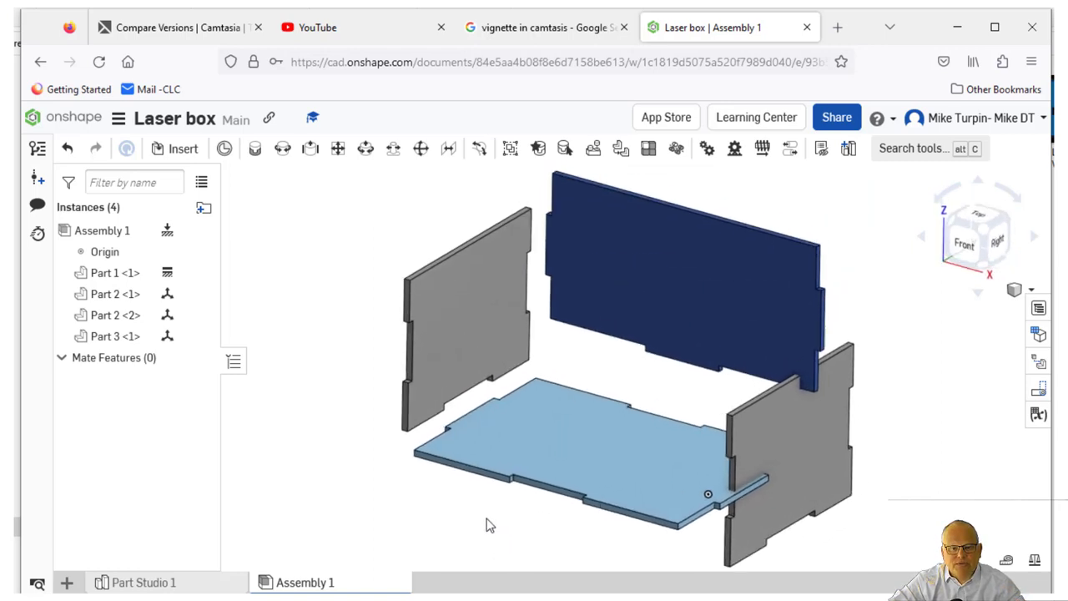
left_click(580, 451)
right_click(579, 449)
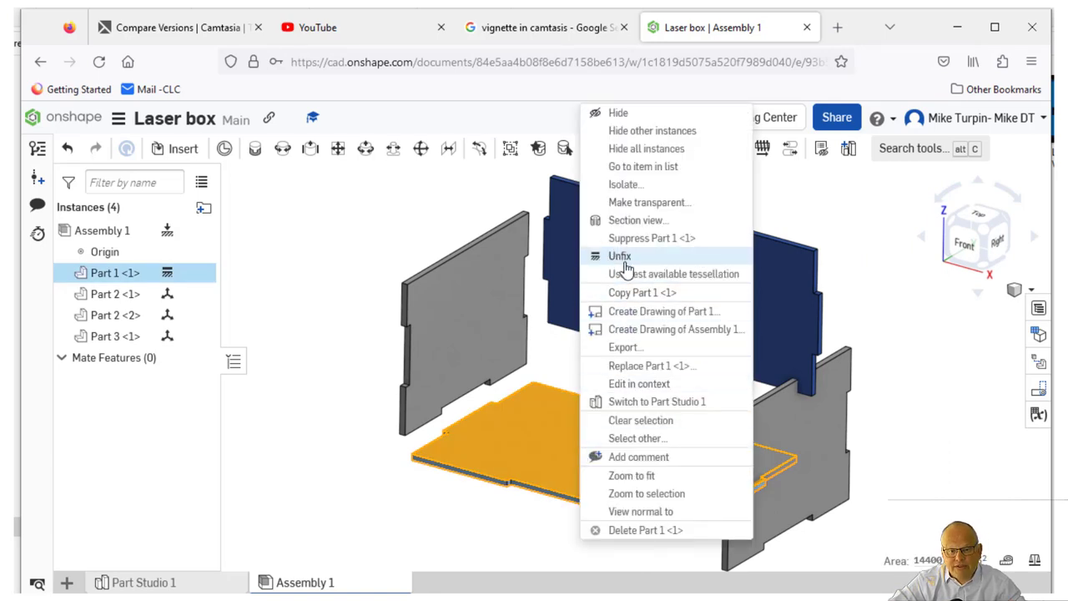
left_click(361, 515)
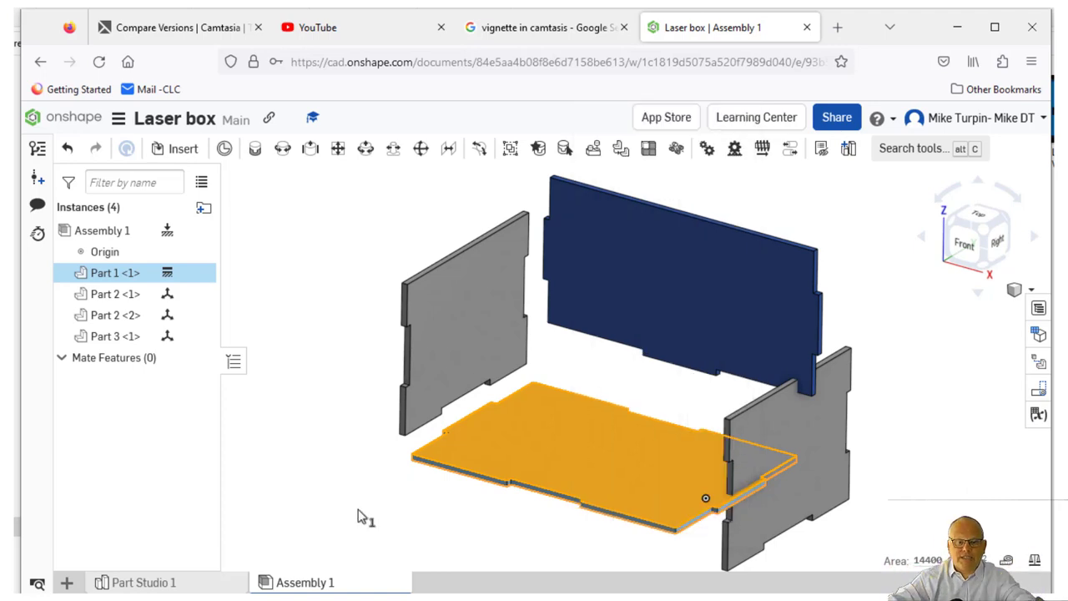
left_click(360, 515)
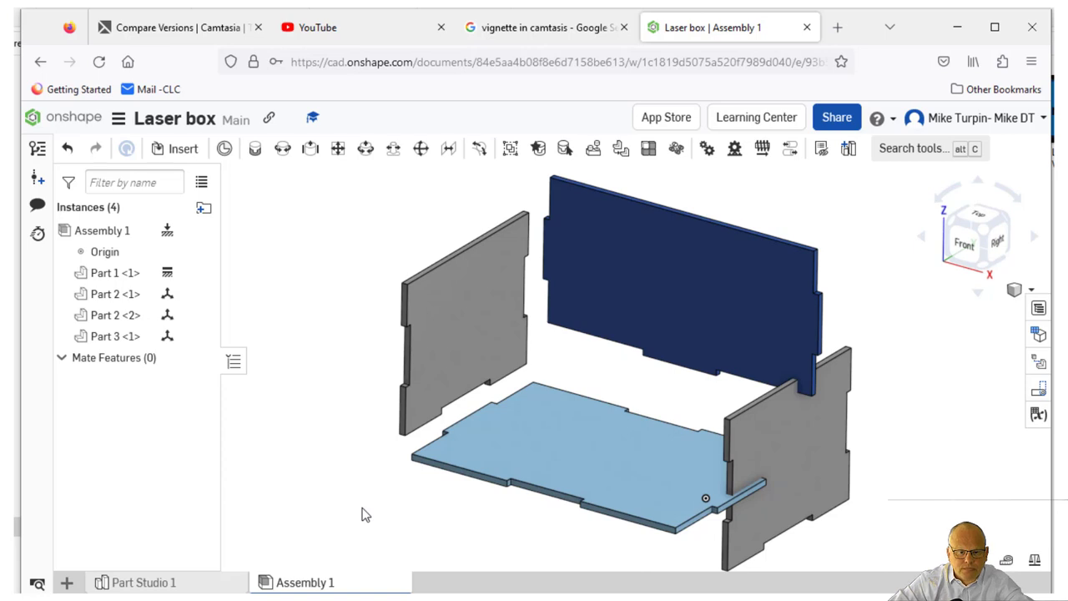
scroll(434, 493, "up", 2)
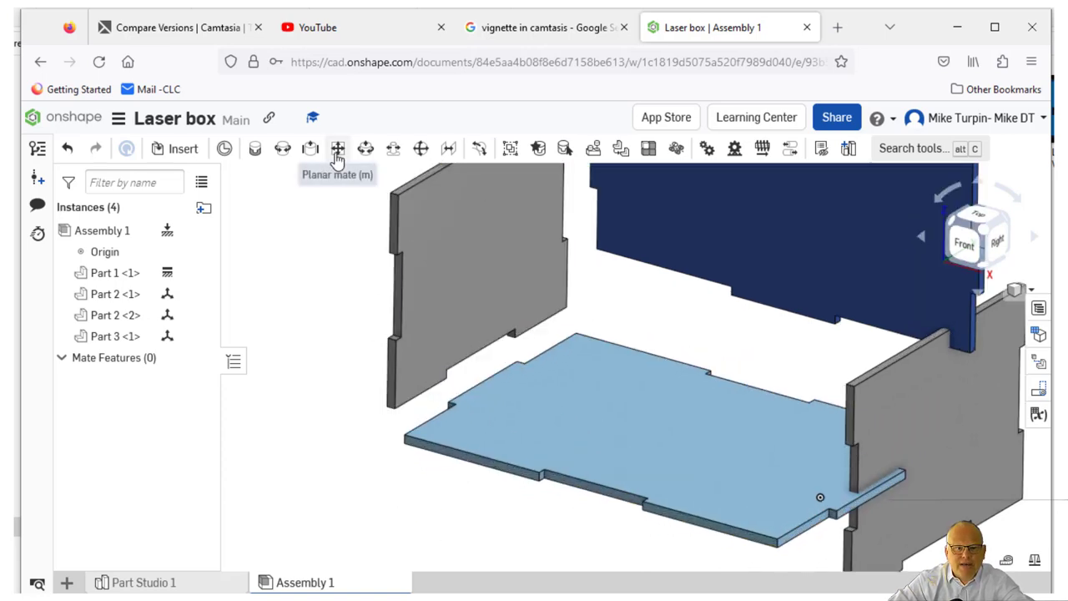
scroll(410, 508, "down", 3)
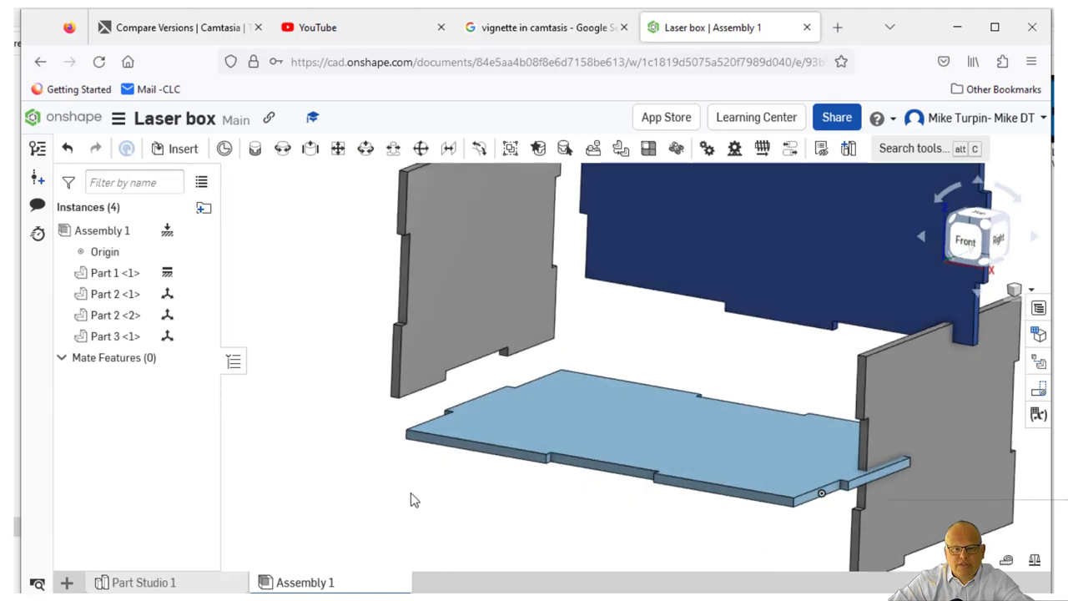
scroll(409, 493, "up", 3)
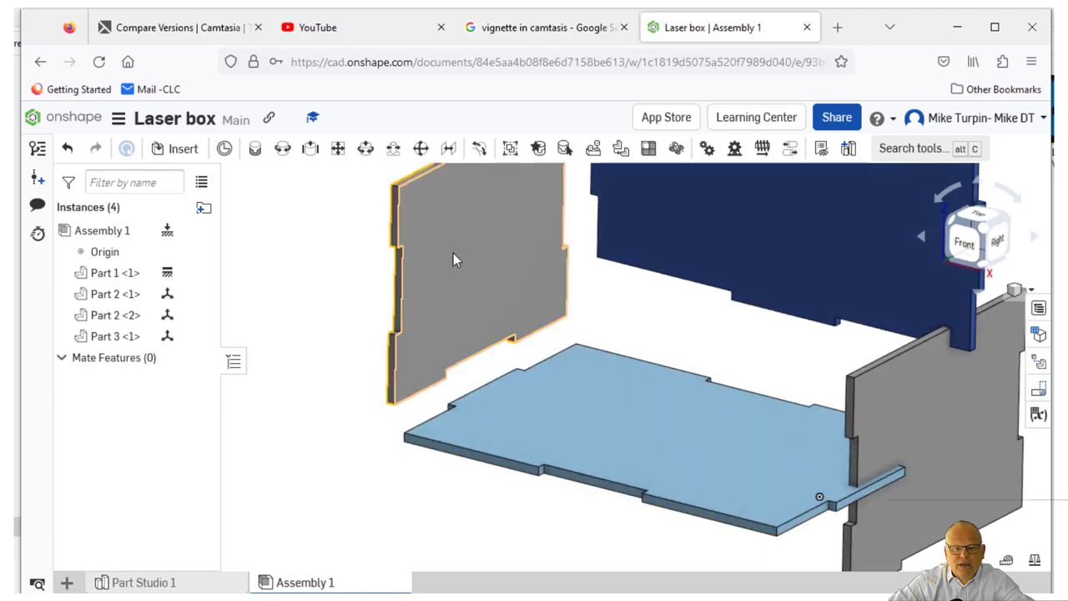
Add a planar mate between the bottom notch's horizontal face on side panel Part 2 <1> and the base plate's top face
right_click_drag(410, 514, 452, 470)
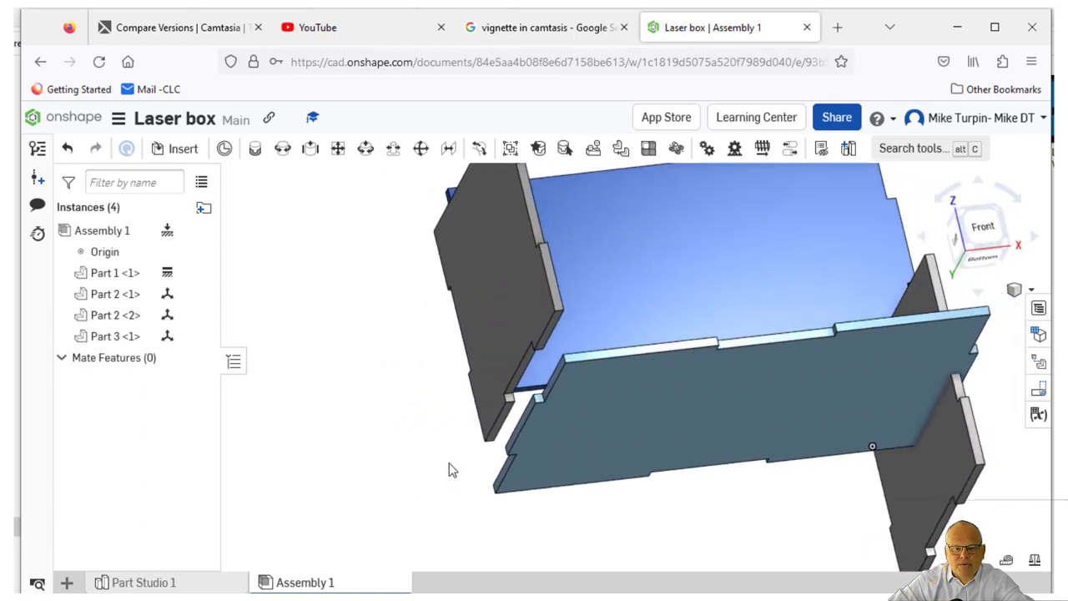
left_click(338, 148)
scroll(534, 383, "up", 5)
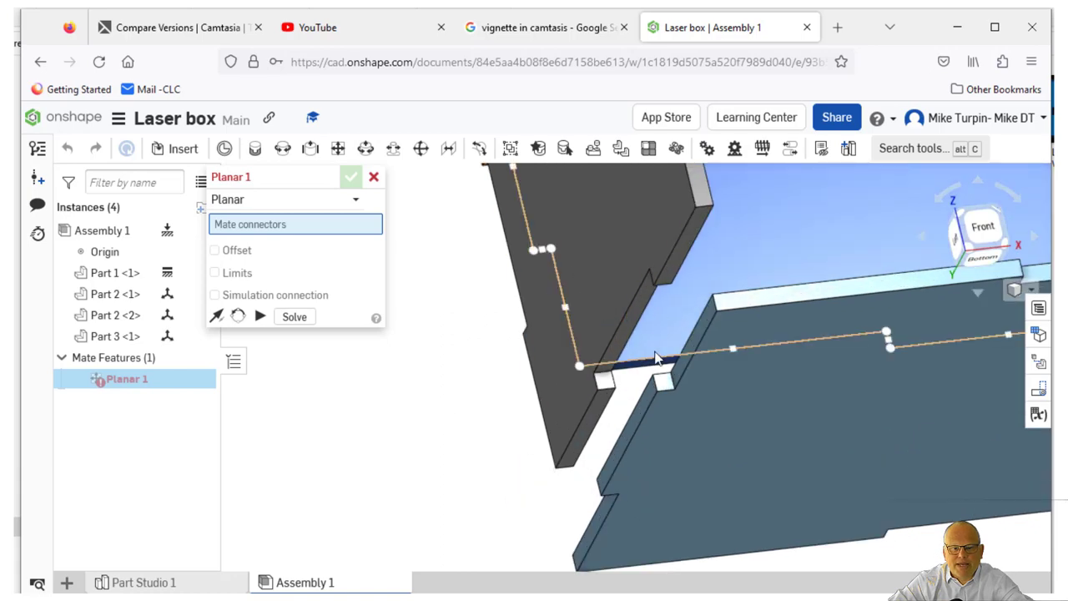
scroll(703, 306, "up", 3)
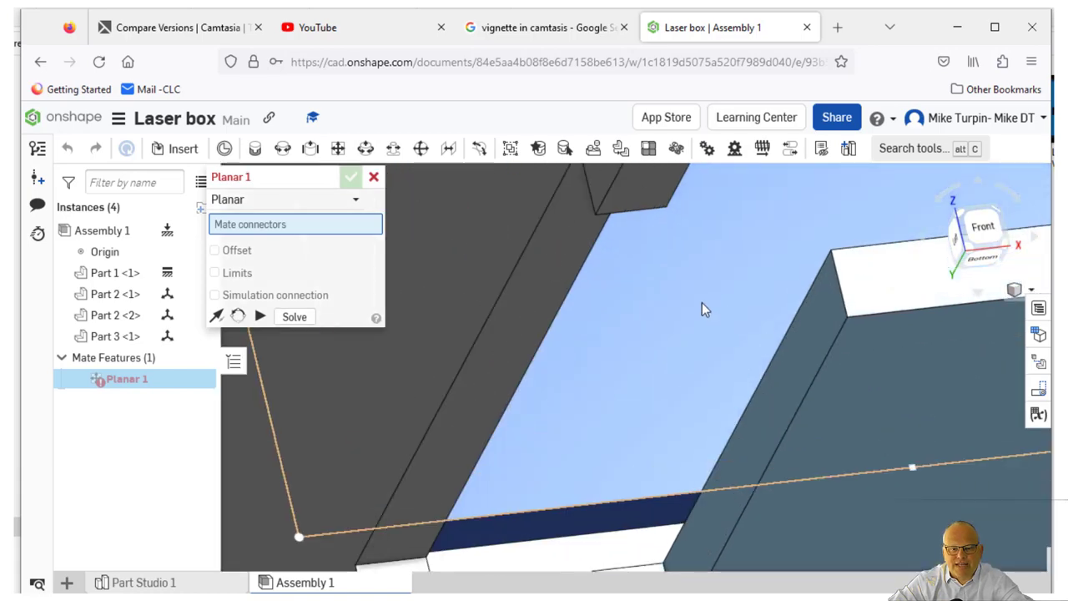
left_click(537, 298)
scroll(401, 452, "down", 5)
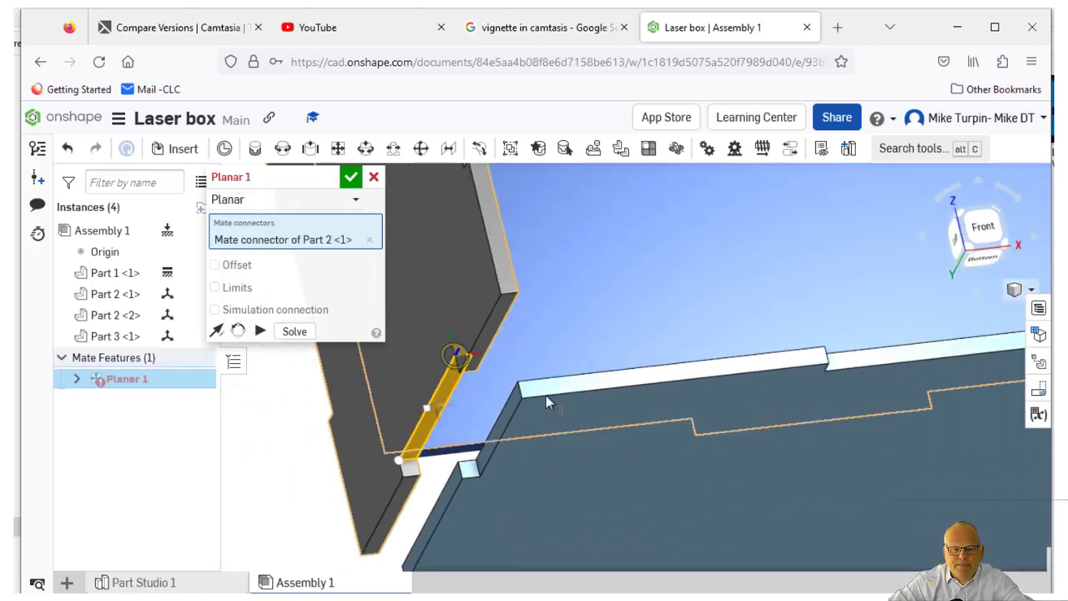
right_click_drag(612, 318, 592, 415)
middle_click_drag(484, 488, 563, 319)
right_click_drag(535, 451, 546, 392)
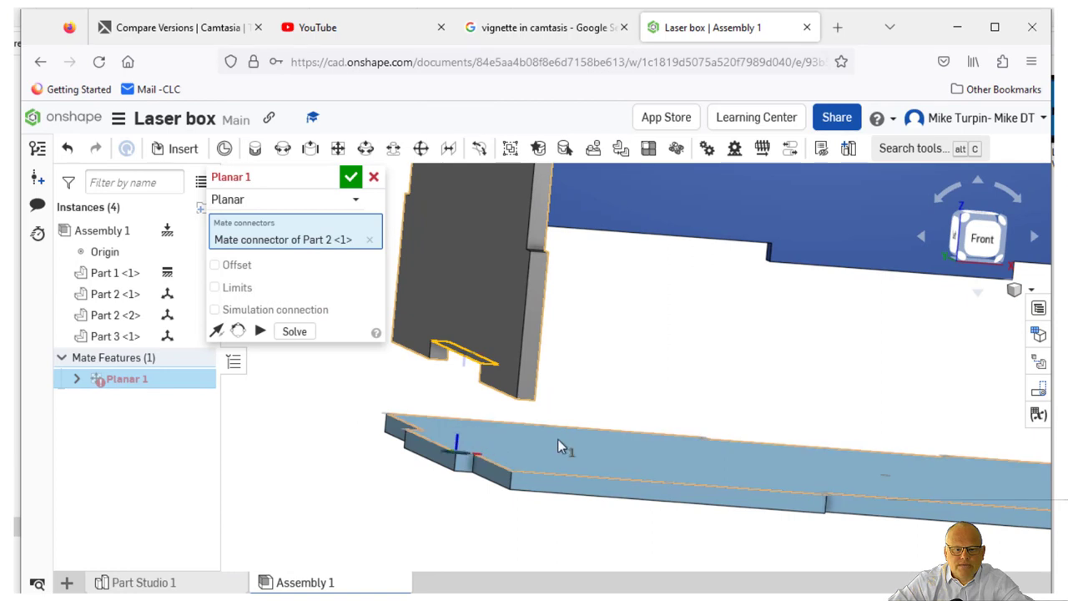
left_click(492, 450)
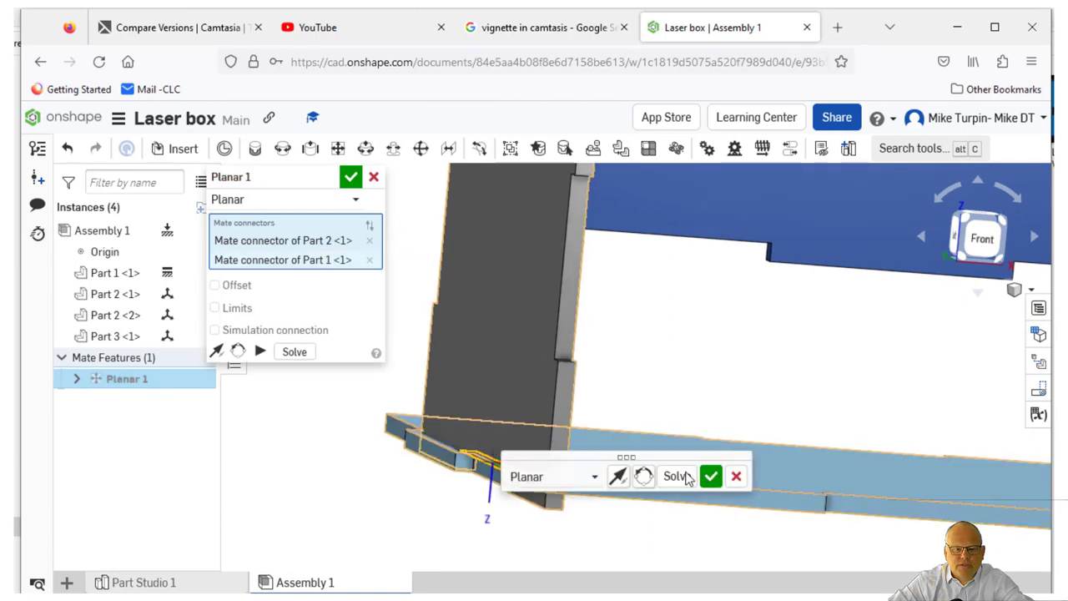
left_click(709, 539)
Add a planar mate between the end face of the bottom notch on Part 2 <1> and the matching side face of the base plate's tab
key("m")
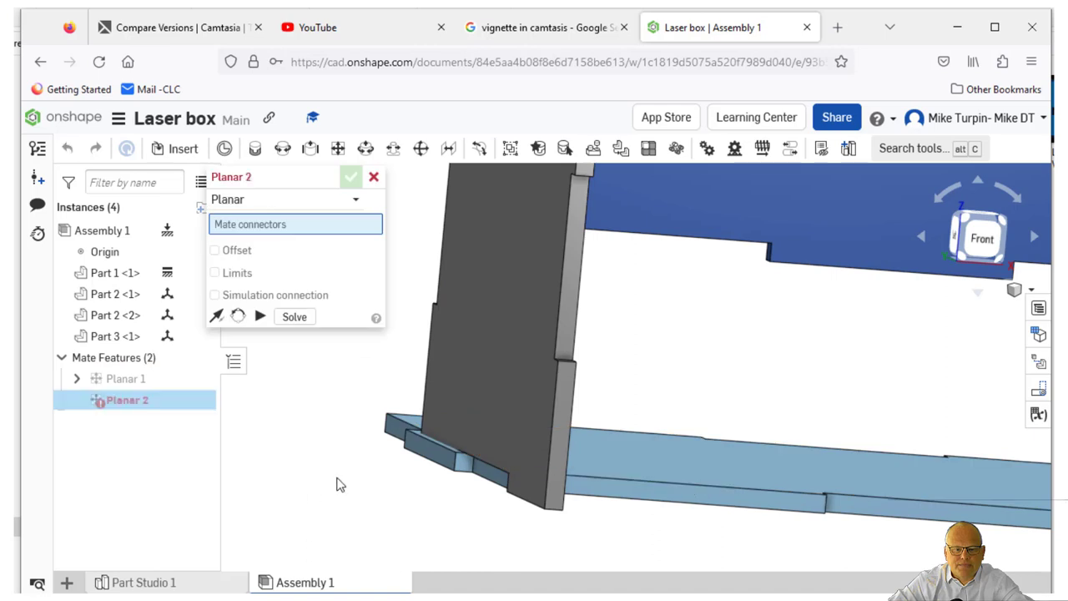
right_click_drag(336, 477, 423, 498)
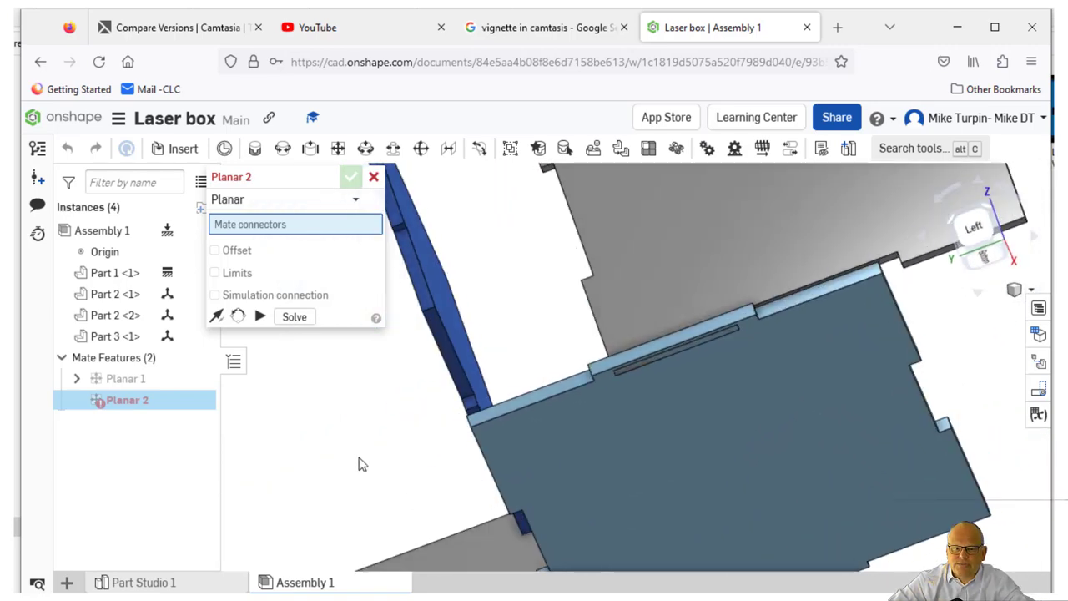
right_click_drag(361, 464, 451, 481)
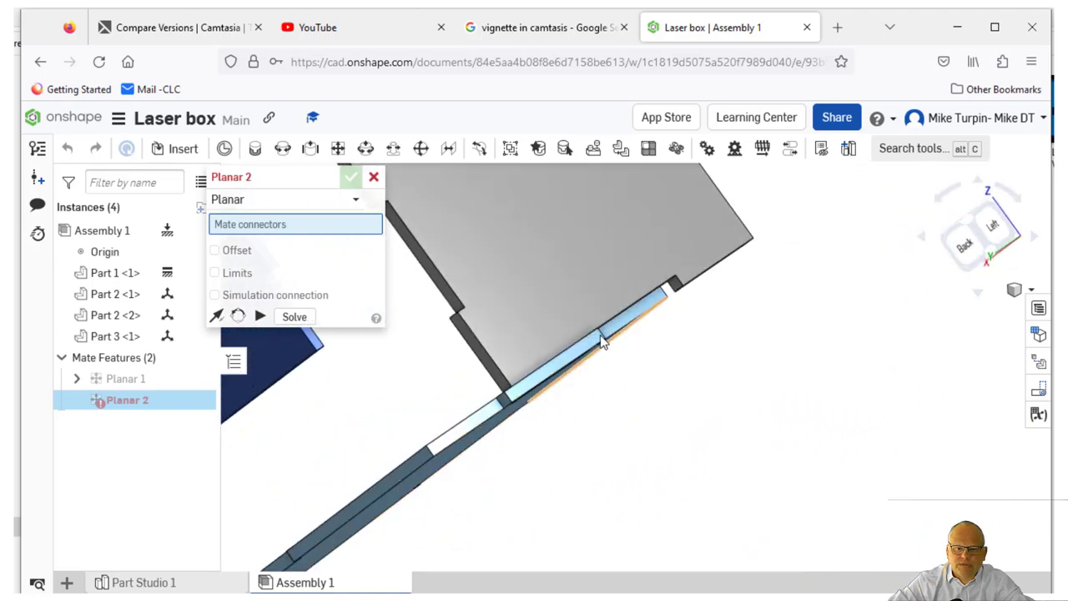
scroll(604, 342, "up", 4)
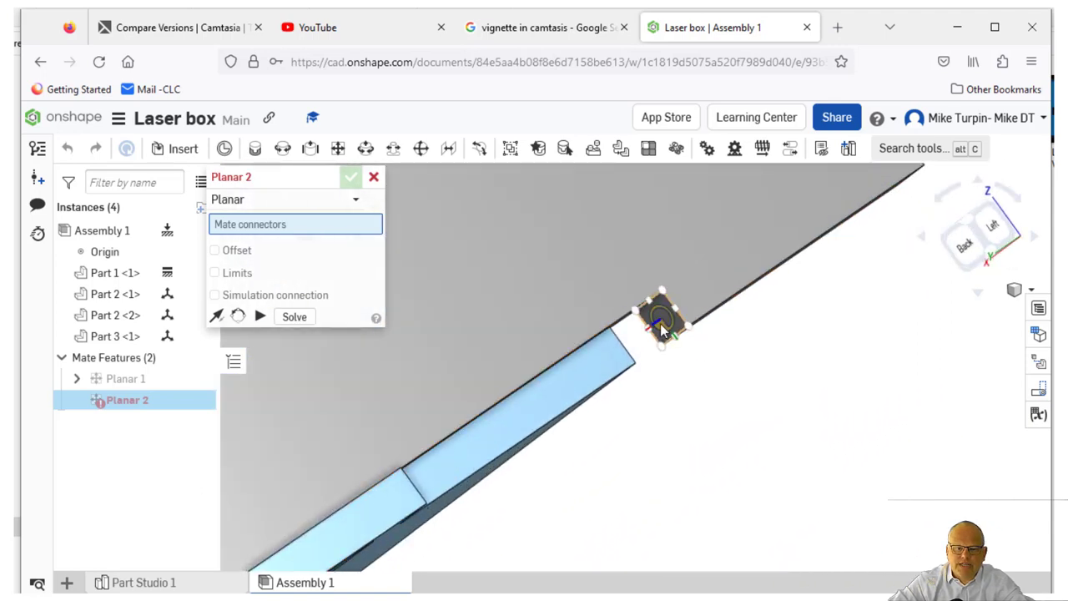
left_click(661, 330)
right_click_drag(706, 405, 707, 453)
scroll(527, 478, "up", 7)
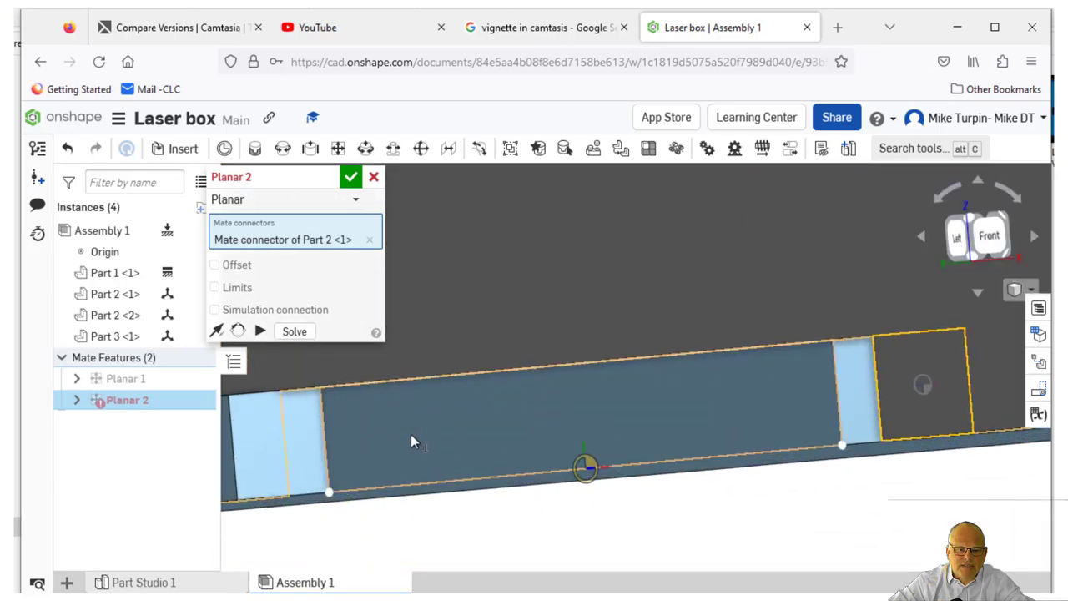
left_click(279, 446)
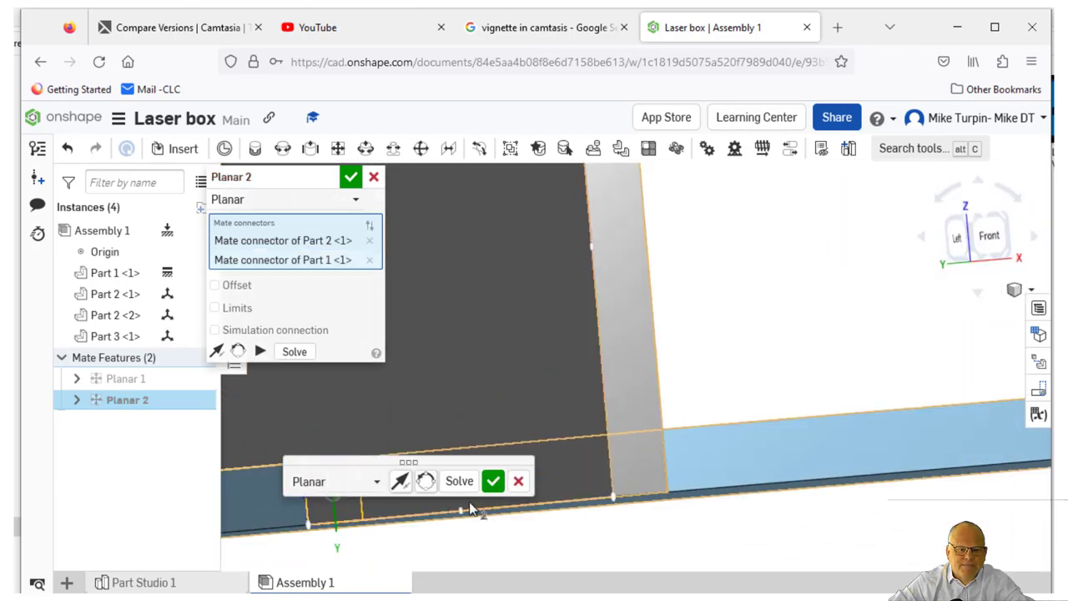
left_click(490, 486)
Slide side panel Part 2 <1> outward, clear of the base plate's short edge
scroll(577, 472, "down", 4)
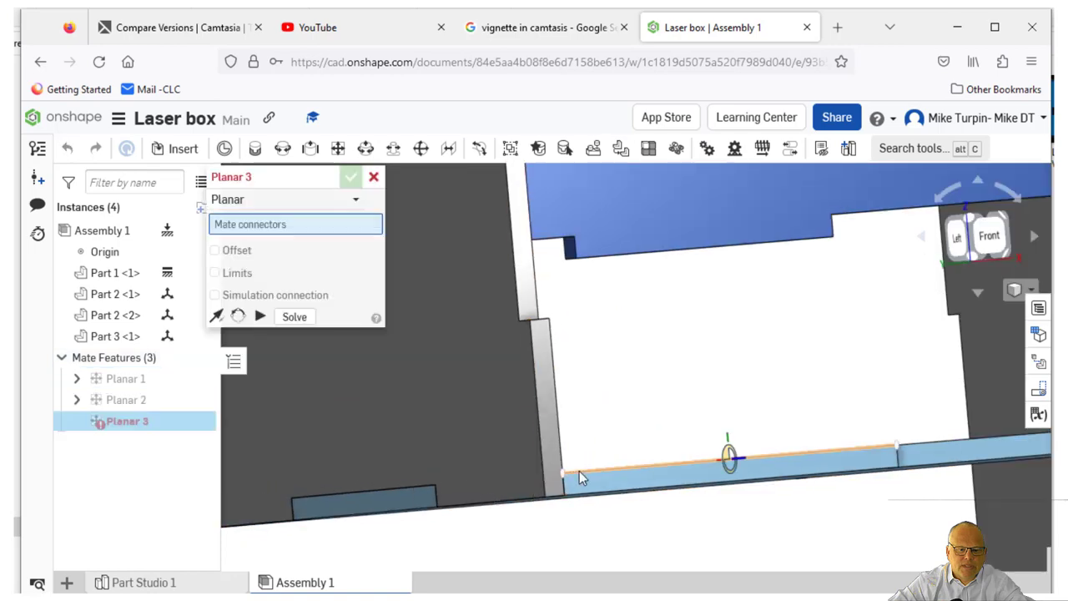
right_click_drag(536, 521, 631, 518)
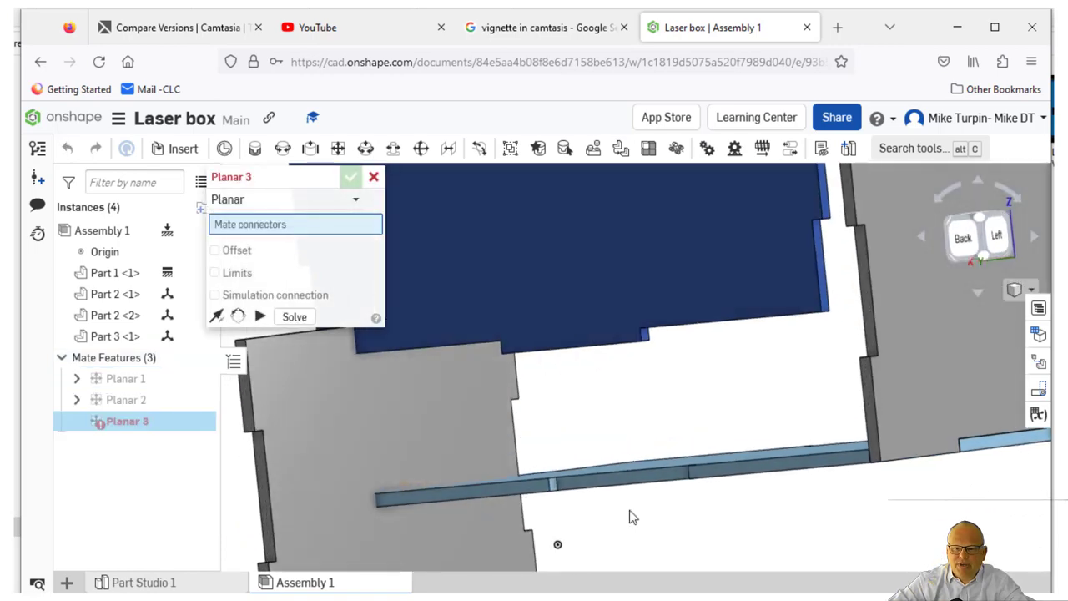
right_click_drag(720, 501, 586, 506)
scroll(674, 414, "down", 4)
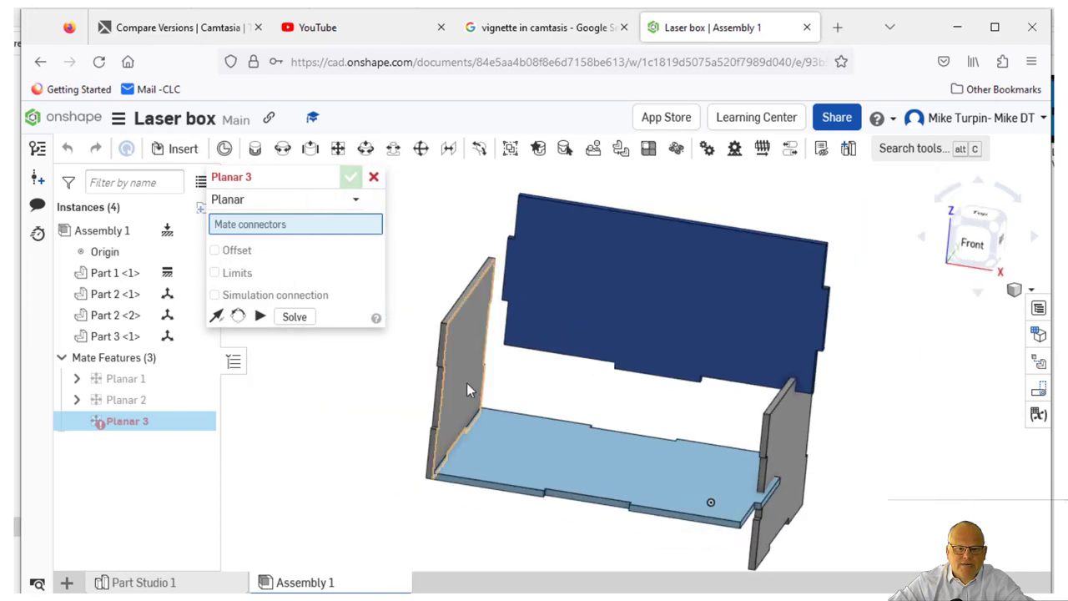
left_click_drag(467, 390, 422, 408)
right_click_drag(443, 513, 424, 500)
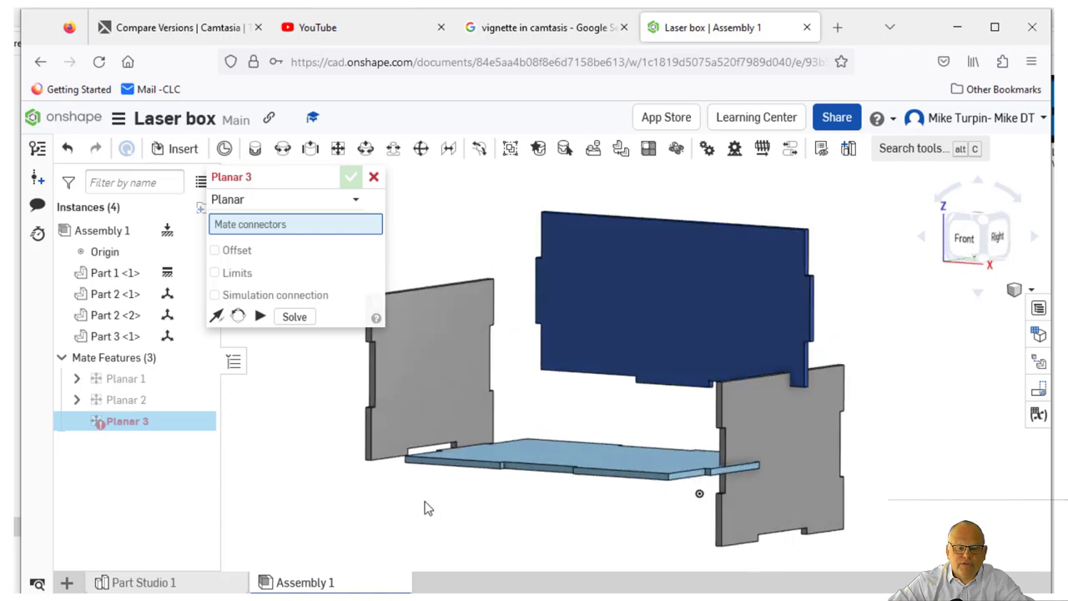
Add a planar mate between the inner face of Part 2 <1> and the recessed short-edge face of the base plate beside its tab
scroll(396, 480, "up", 5)
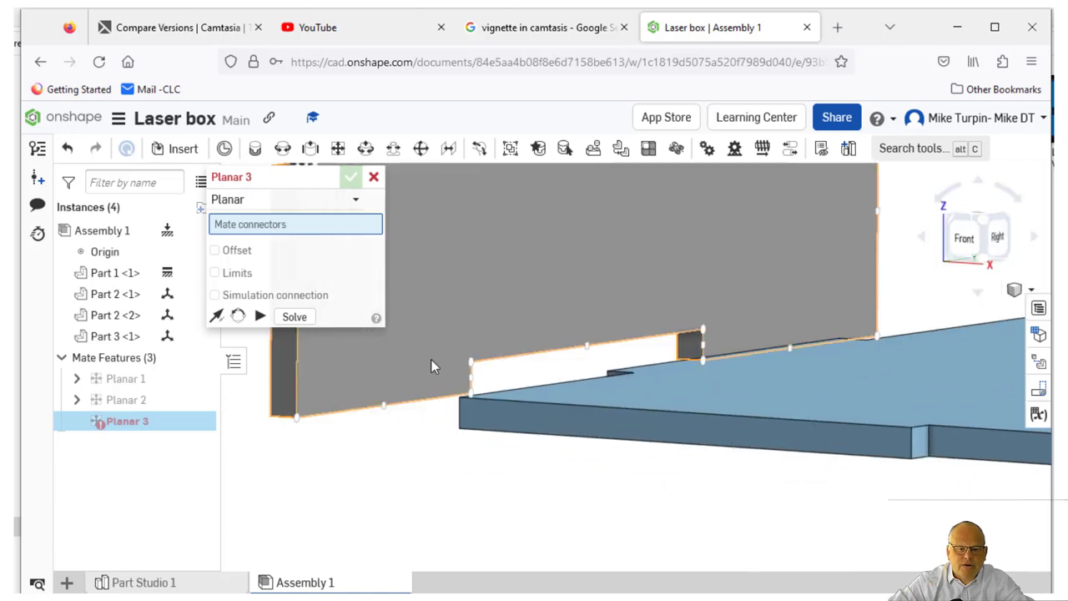
left_click(430, 360)
right_click_drag(383, 484, 442, 499)
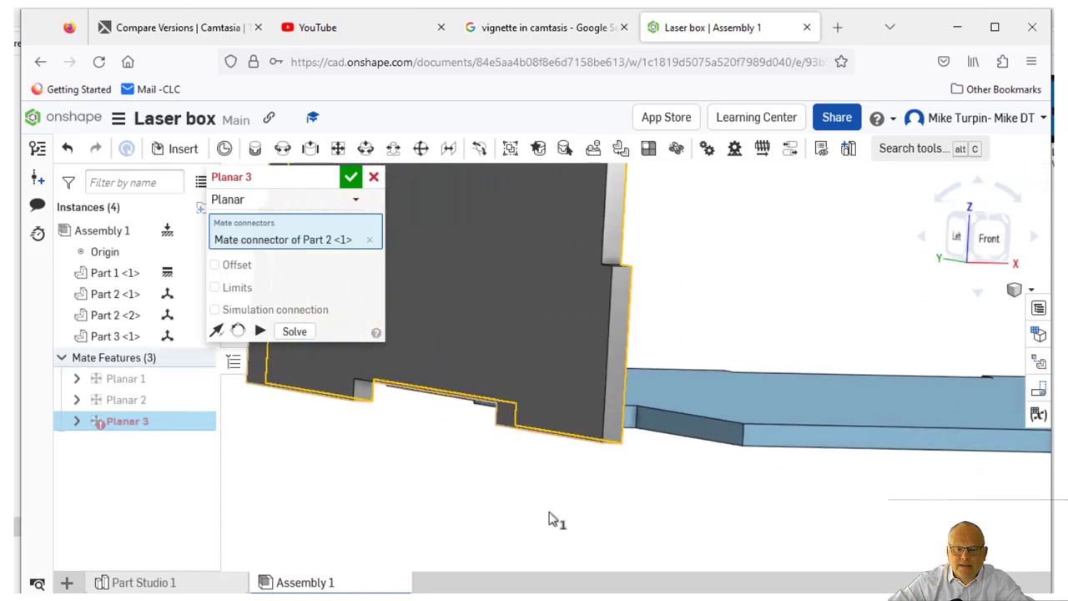
left_click(678, 429)
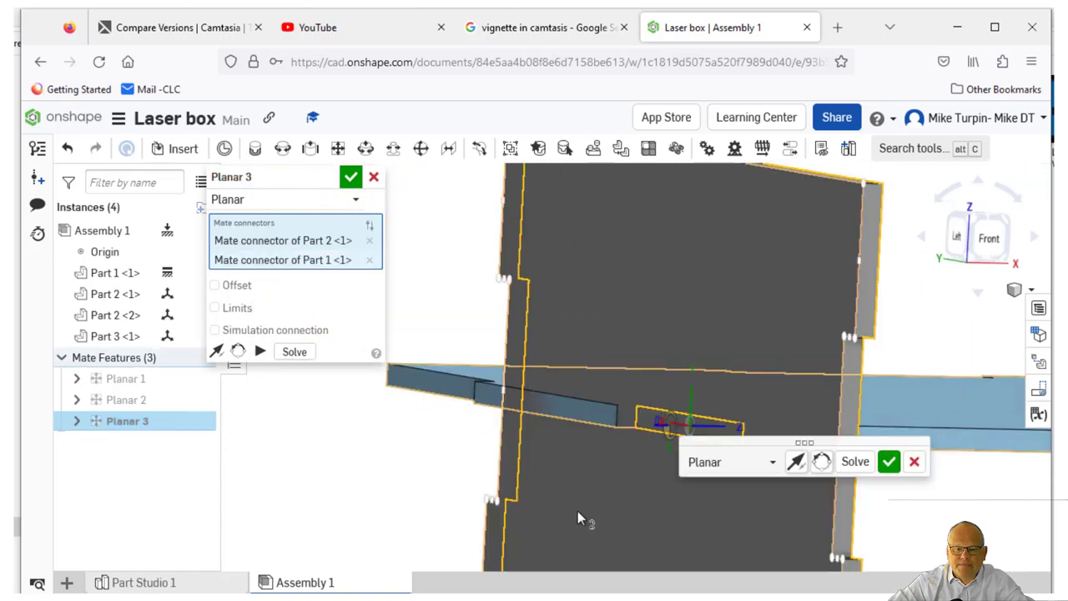
left_click(888, 463)
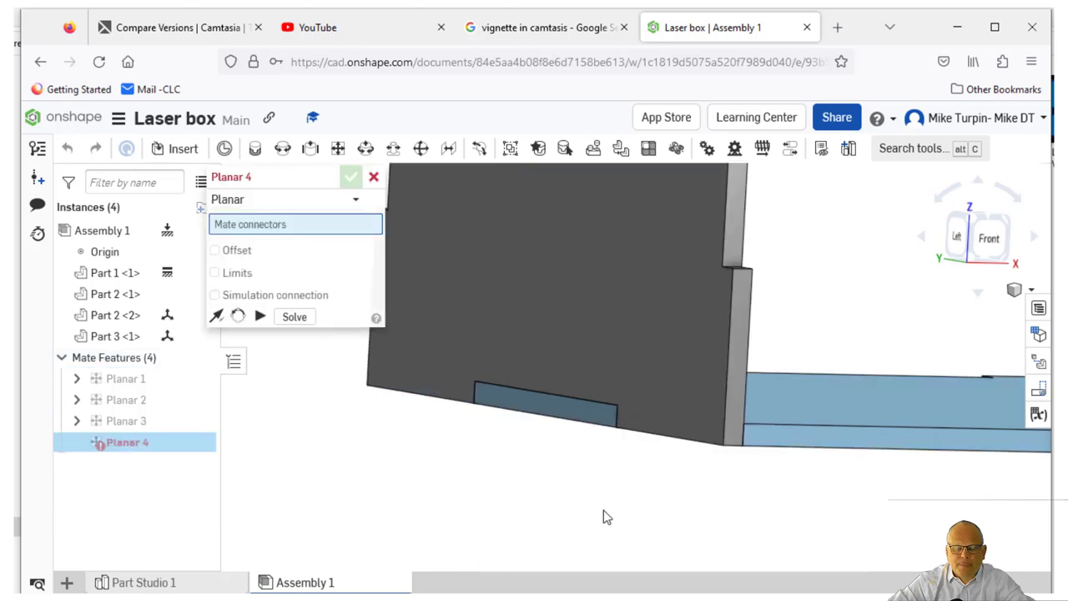
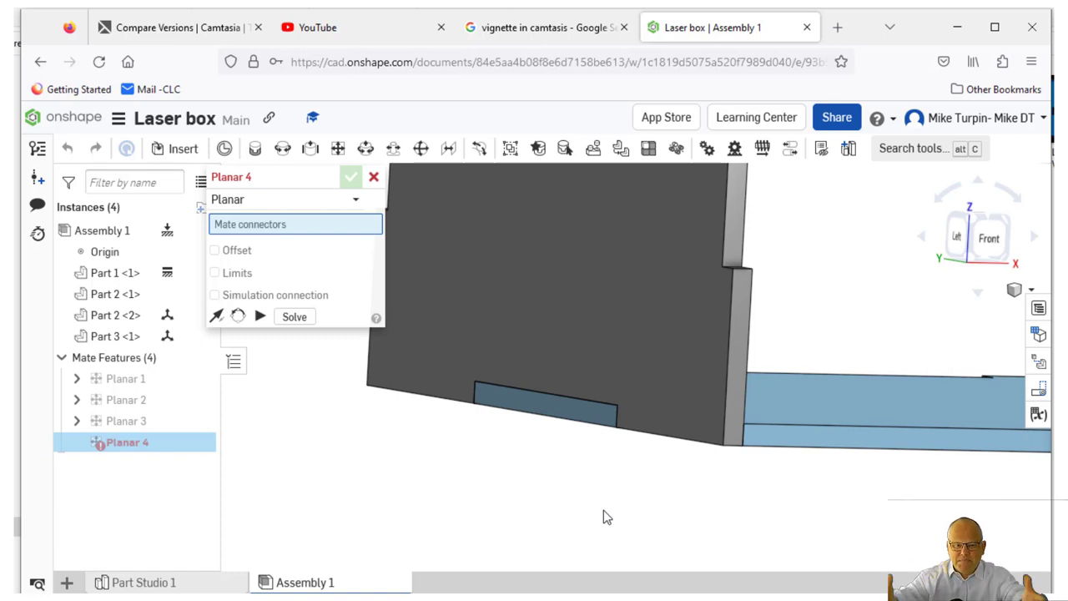
Solve and accept the extra planar mate without picking any mate connectors
scroll(603, 510, "down", 2)
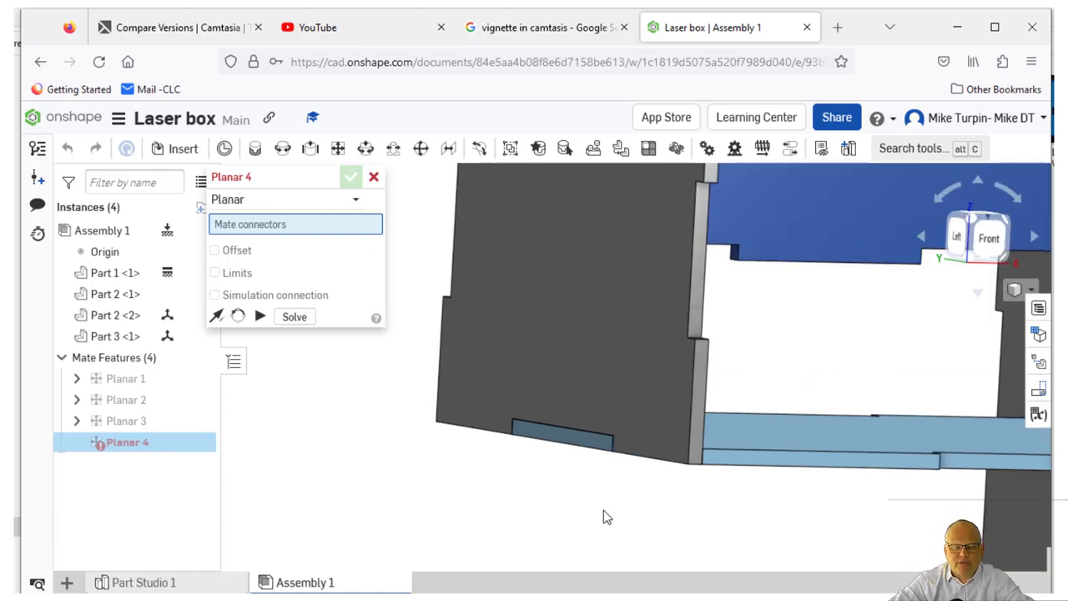
right_click_drag(603, 510, 577, 523)
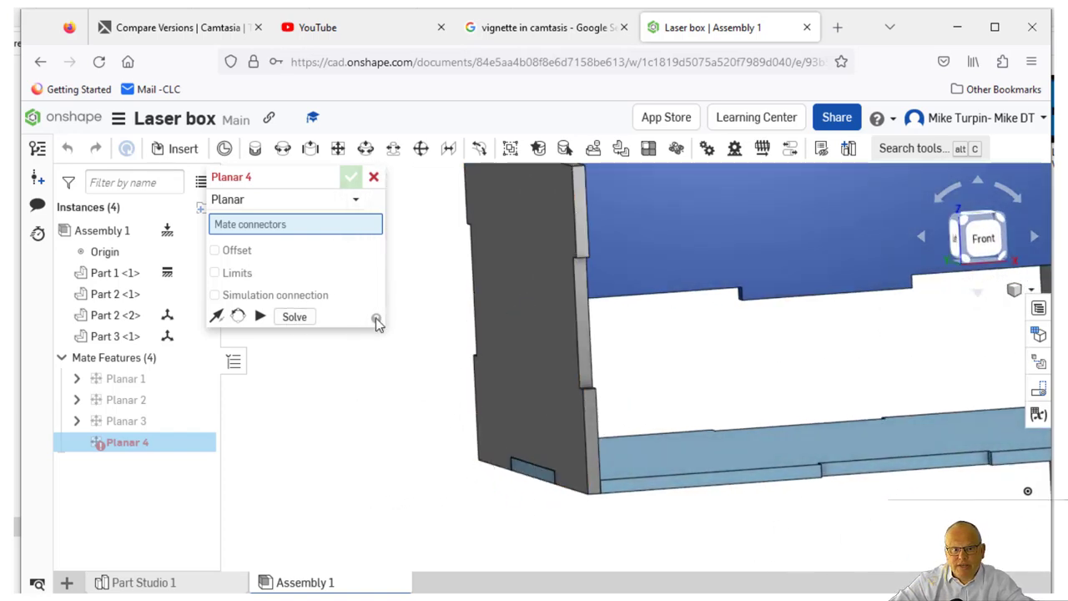
left_click(296, 320)
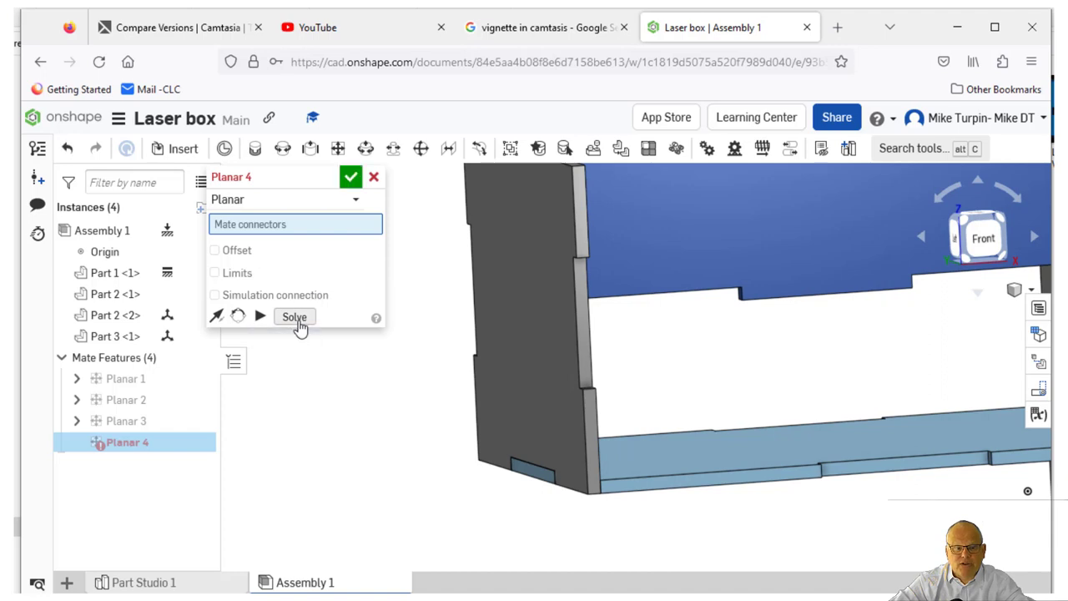
left_click(347, 182)
scroll(371, 445, "down", 3)
mouse_move(369, 439)
right_mouse_down()
mouse_move(431, 429)
mouse_move(374, 434)
mouse_move(386, 432)
right_mouse_up()
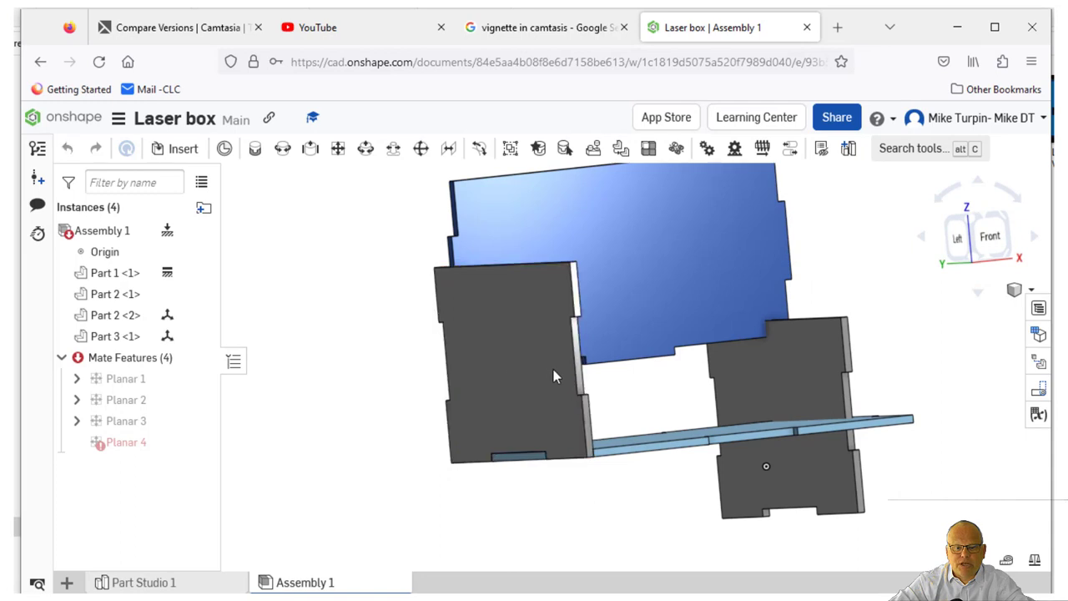
Move the back panel Part 3 <1> and the side panel Part 2 <2> apart to give access to the base plate
left_click_drag(690, 429, 693, 462)
left_click_drag(648, 279, 538, 289)
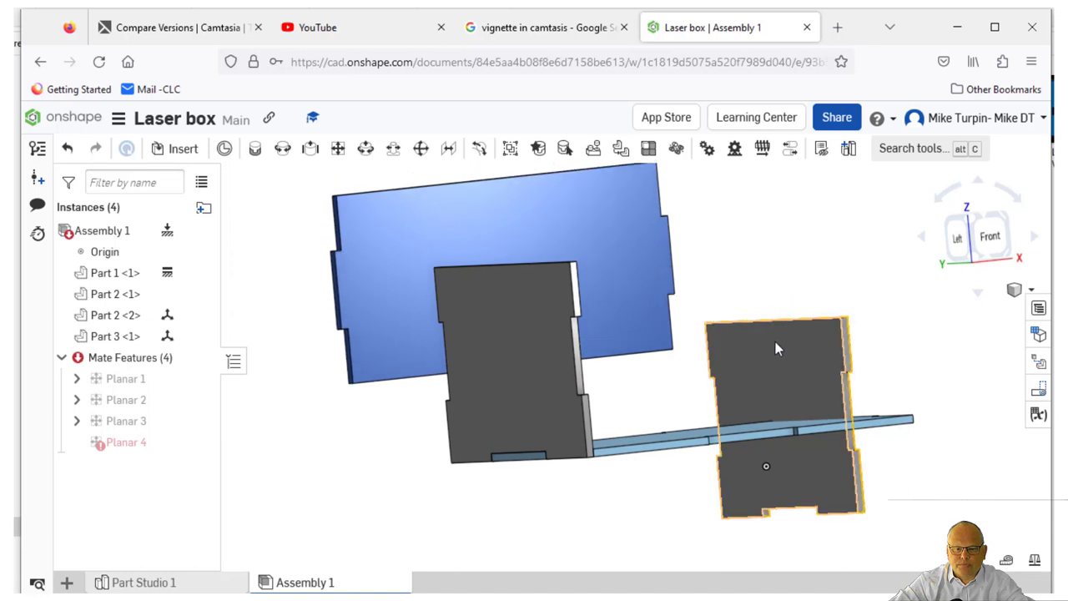
left_click_drag(775, 343, 846, 245)
Add a planar mate between the recessed bottom edge face of Part 3 <1> beside its tab and the top face of the base plate
right_click_drag(339, 444, 418, 426)
scroll(626, 491, "up", 5)
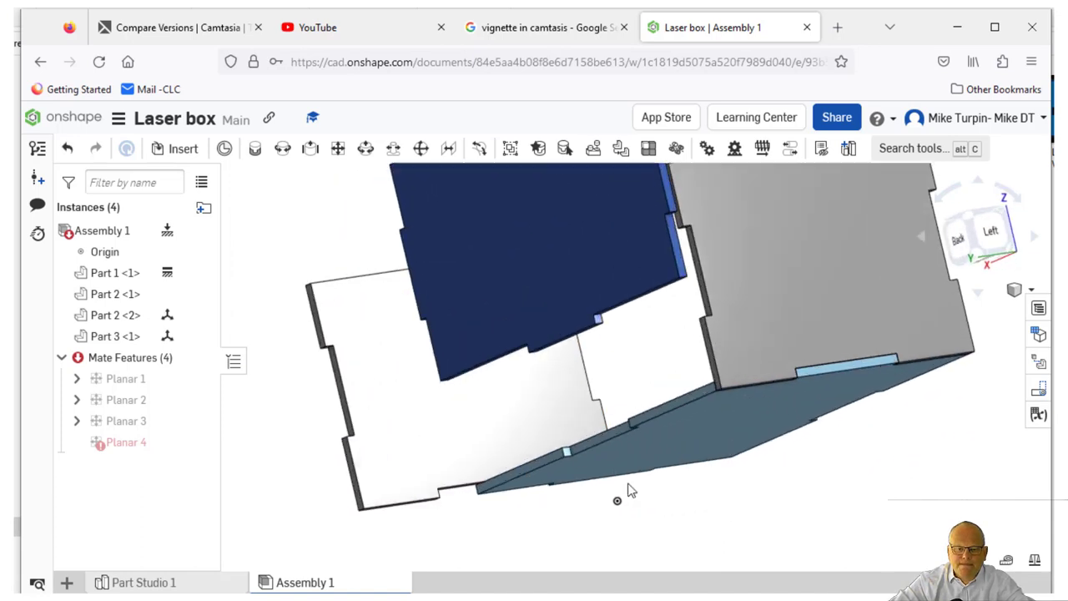
right_click_drag(748, 515, 744, 523)
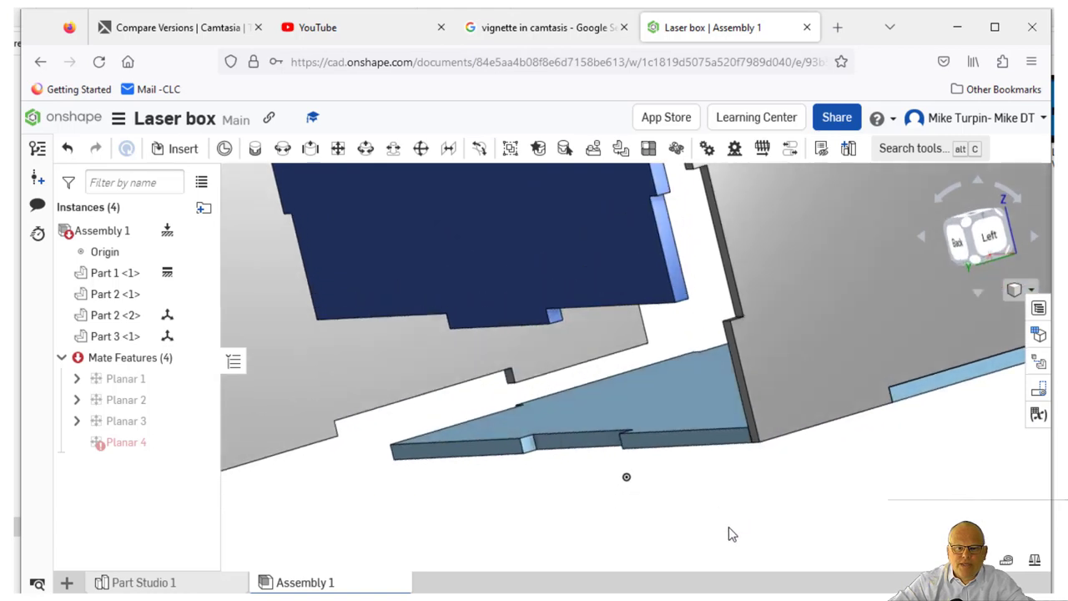
left_click(337, 150)
scroll(565, 497, "up", 5)
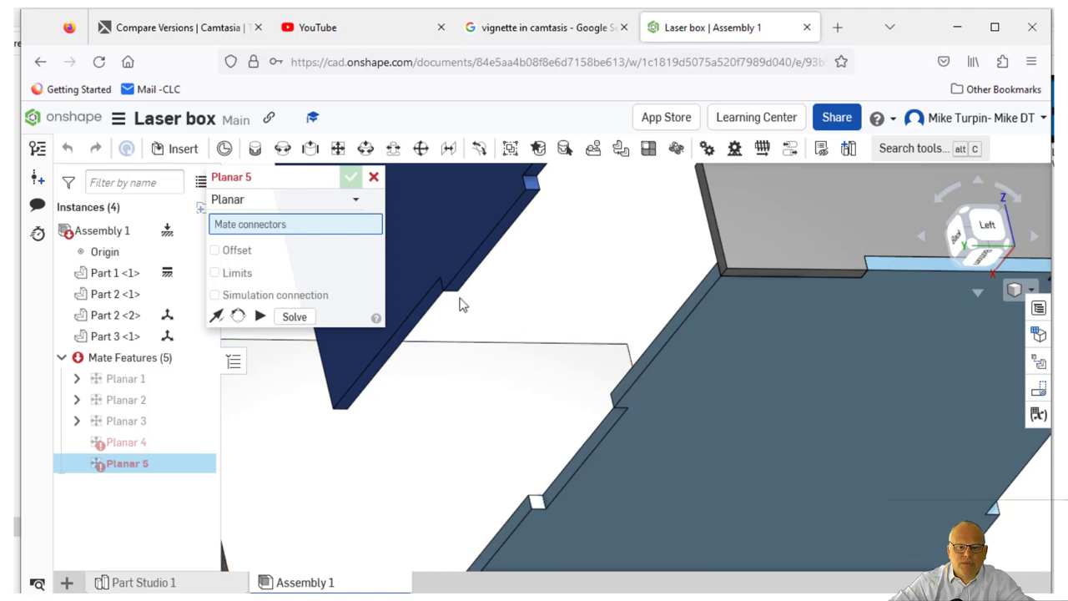
scroll(534, 363, "up", 5)
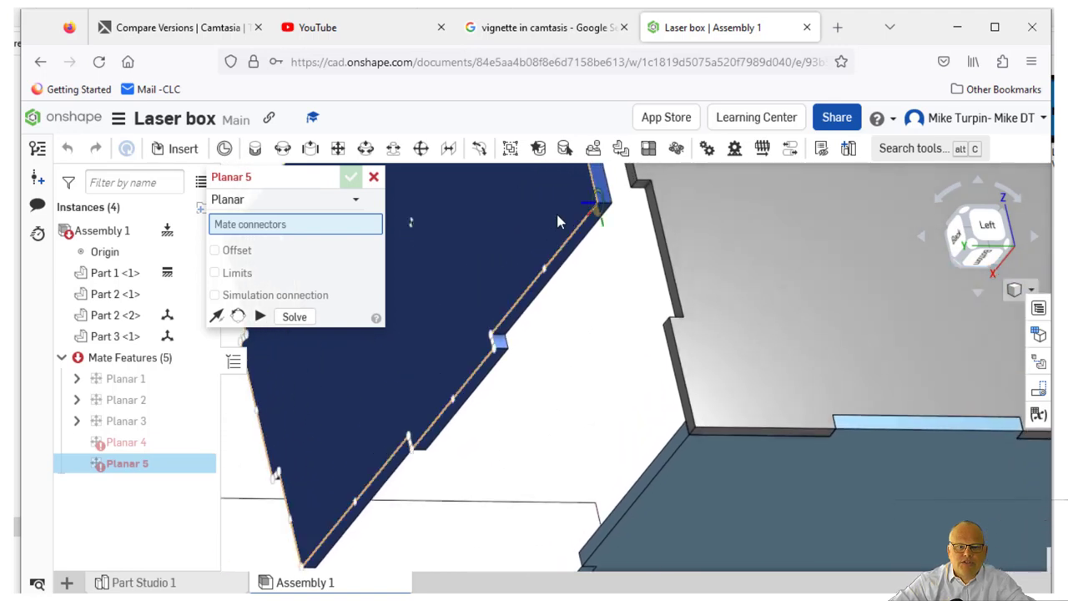
scroll(584, 276, "down", 3)
left_click(509, 208)
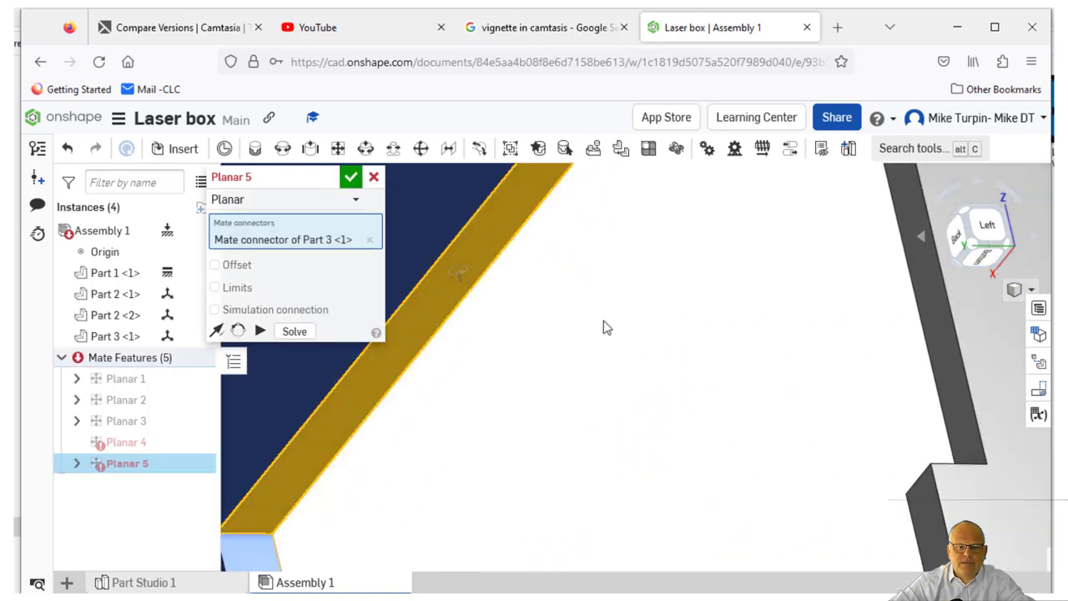
scroll(605, 321, "up", 3)
scroll(609, 303, "down", 2)
right_click_drag(618, 300, 620, 338)
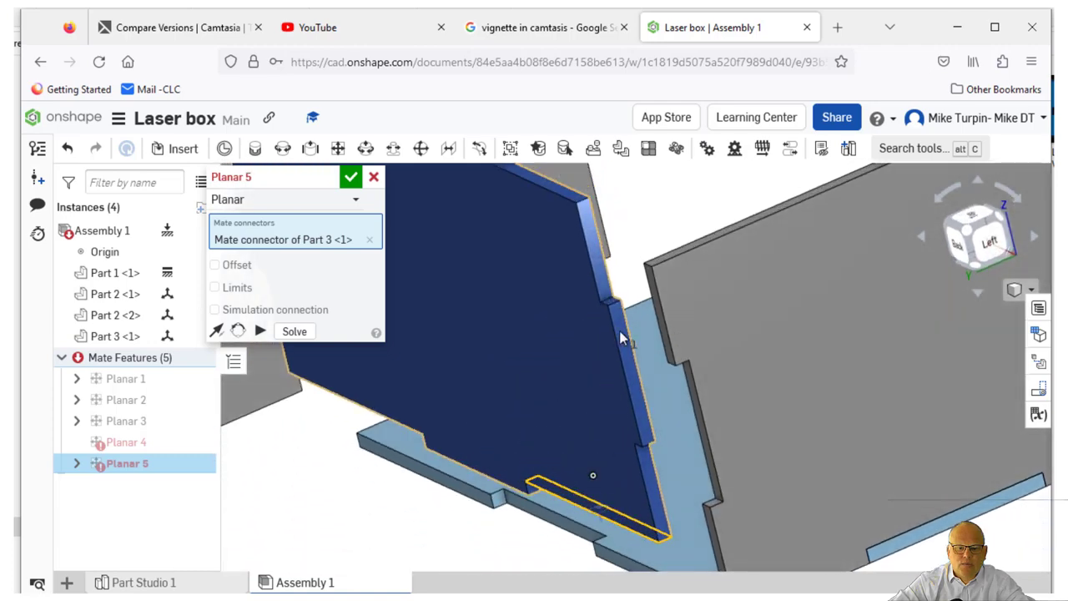
left_click(677, 566)
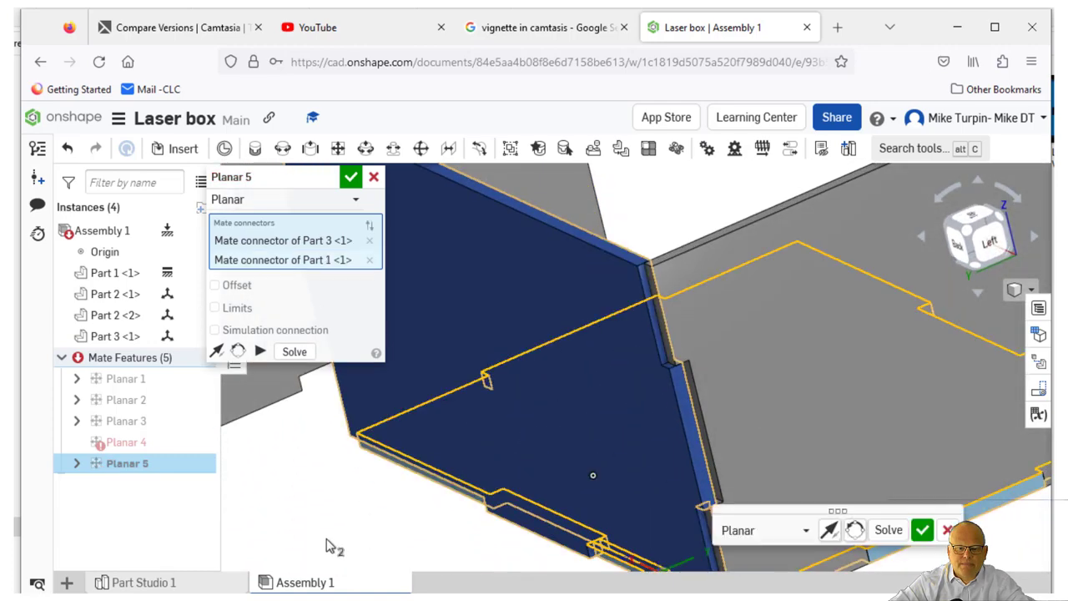
left_click(921, 533)
Slide back panel Part 3 <1> clear of the base plate's notched back edge
scroll(575, 517, "down", 5)
right_click_drag(489, 493, 632, 469)
left_click_drag(632, 465, 461, 462)
Add a planar mate between the side face of the bottom tab on Part 3 <1> and the matching side face of the base plate's notch
right_click_drag(504, 544, 503, 514)
scroll(503, 514, "up", 3)
scroll(503, 514, "up", 5)
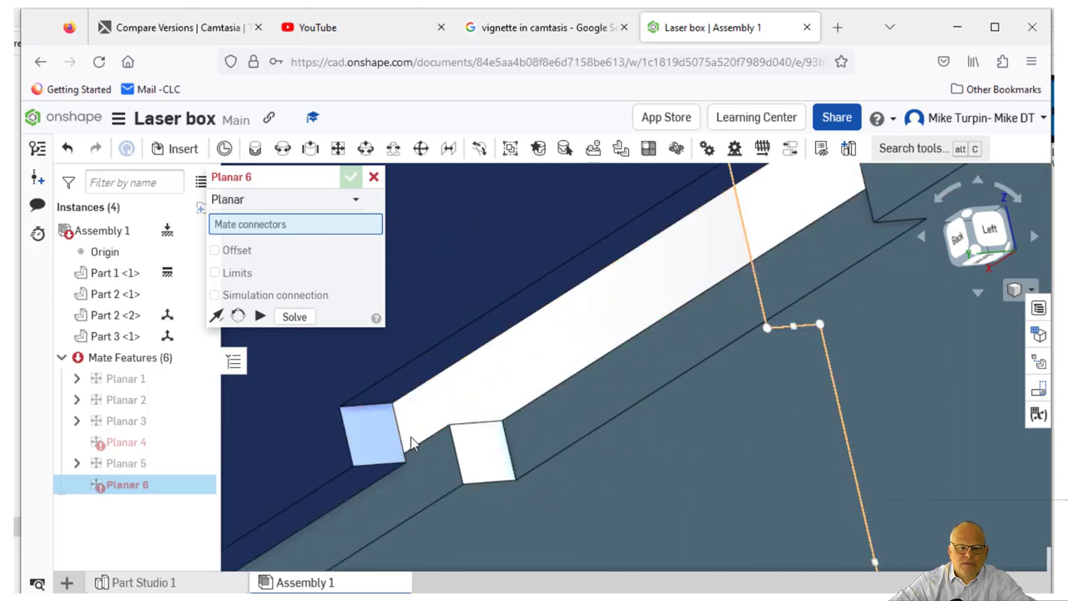
left_click(359, 436)
right_click_drag(560, 392, 651, 375)
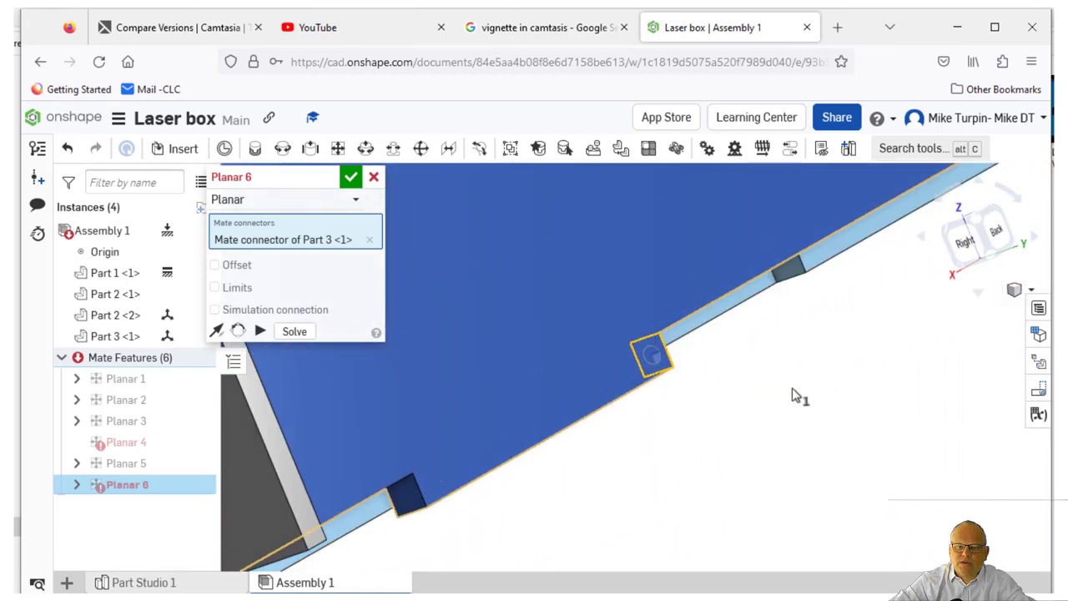
scroll(798, 398, "up", 3)
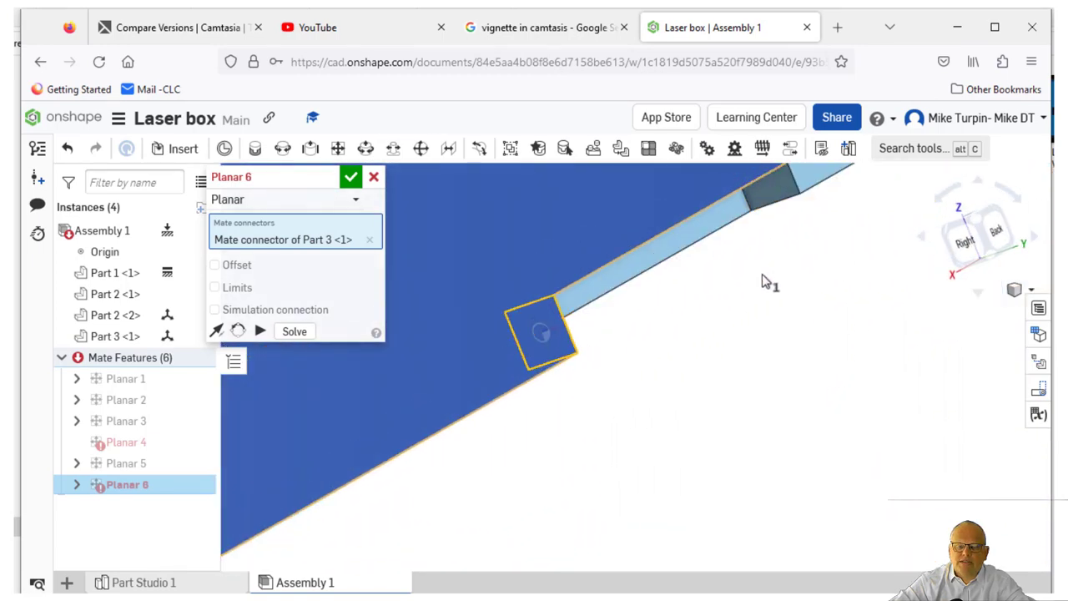
scroll(762, 275, "up", 3)
mouse_move(783, 251)
right_mouse_down()
mouse_move(775, 230)
mouse_move(795, 239)
mouse_move(785, 238)
right_mouse_up()
scroll(784, 238, "down", 2)
scroll(584, 412, "down", 2)
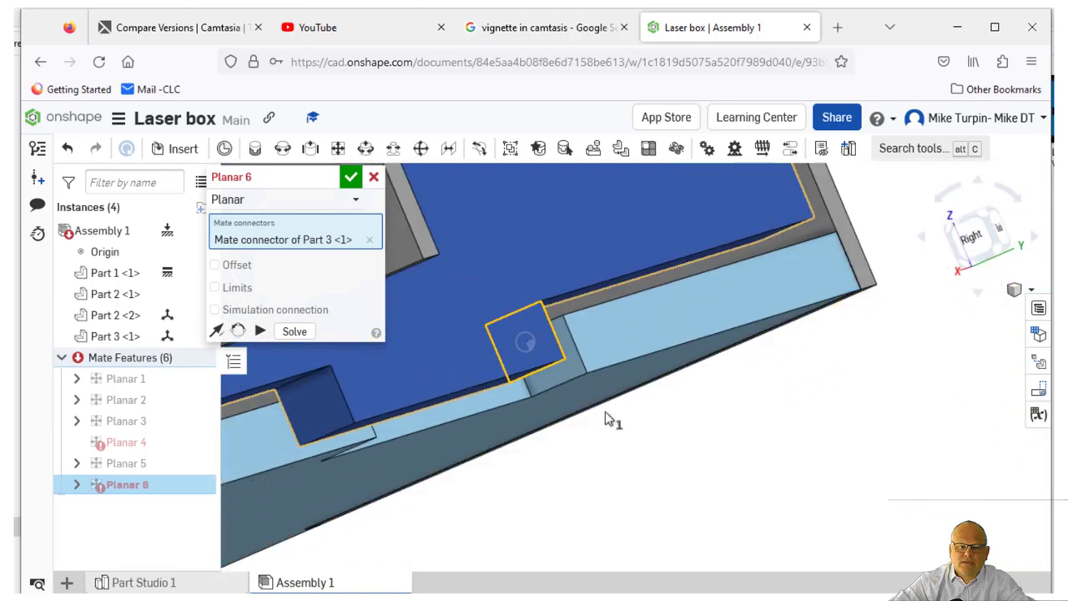
scroll(601, 405, "up", 3)
scroll(601, 408, "down", 1)
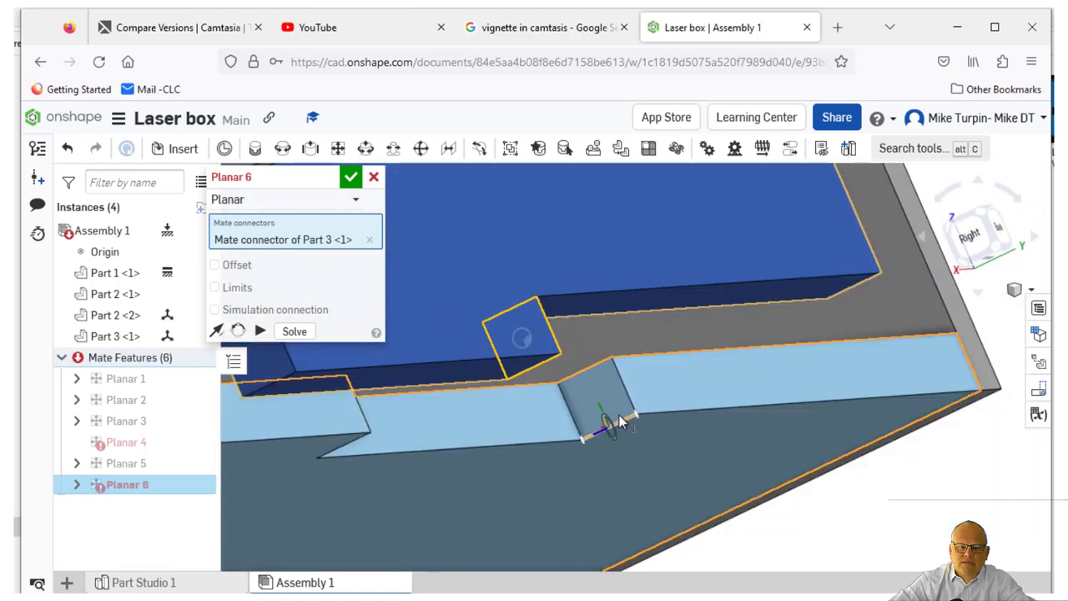
left_click(619, 420)
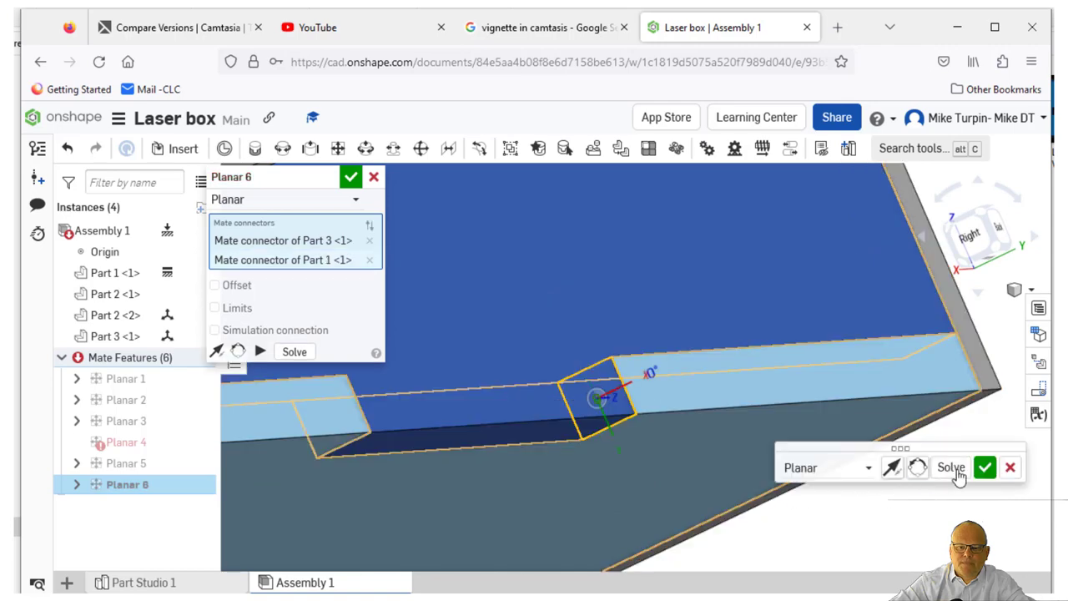
left_click(978, 469)
Slide Part 3 <1> outward and add a planar mate between its inner face and the recessed back edge face of the base plate
scroll(936, 454, "down", 3)
right_click_drag(977, 503, 670, 376)
scroll(615, 374, "down", 5)
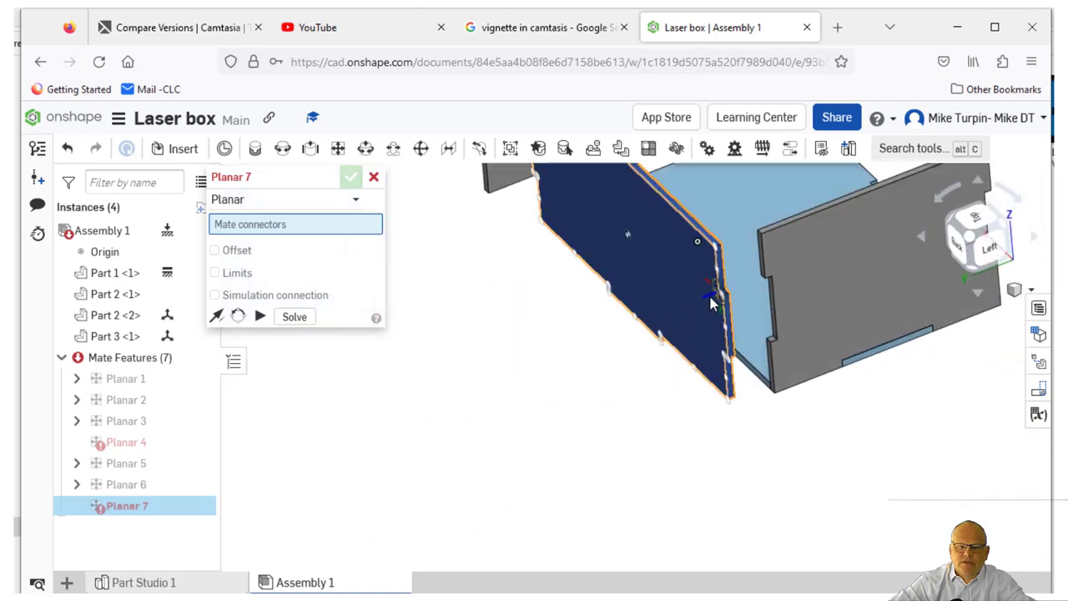
left_click_drag(688, 303, 681, 378)
scroll(746, 379, "up", 6)
right_click_drag(700, 443, 659, 415)
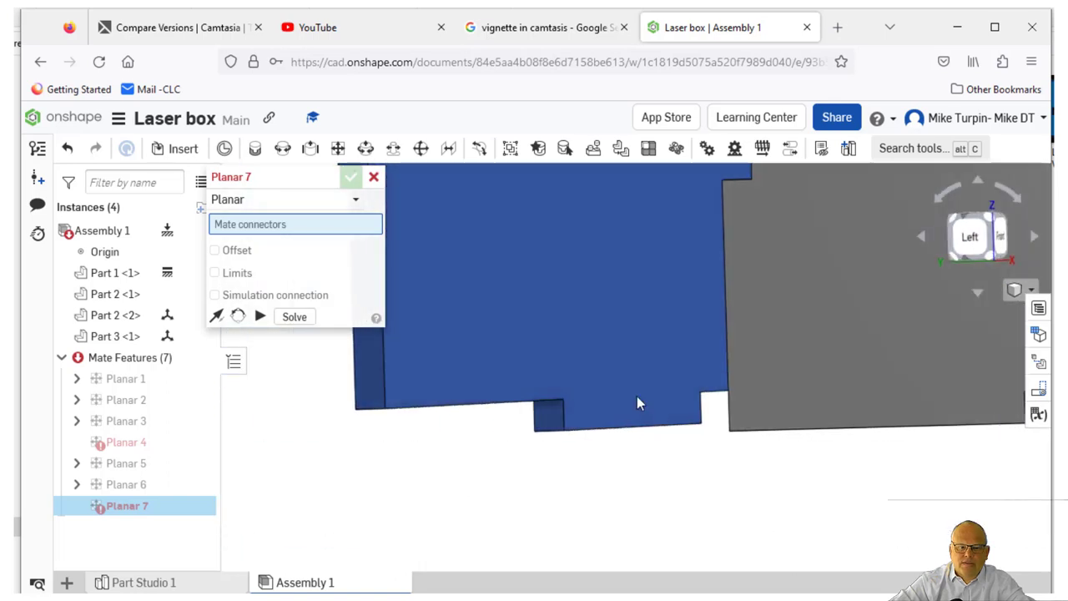
left_click(618, 379)
right_click_drag(471, 481, 524, 463)
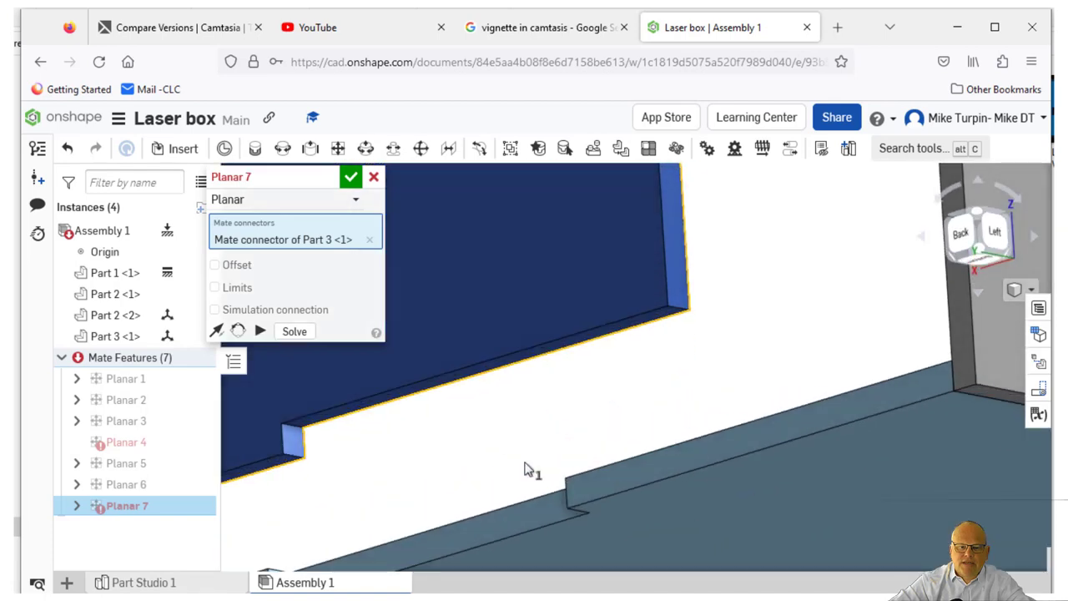
left_click(519, 514)
left_click(738, 491)
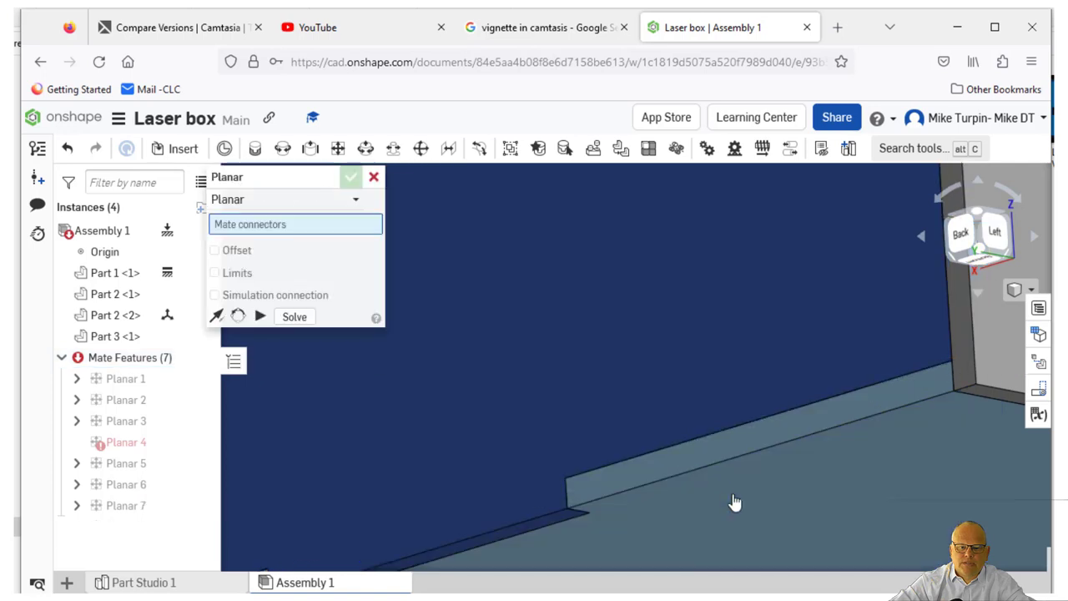
Close the extra planar mate without picking any mate connectors and inspect the back panel's fit from several sides
key("f")
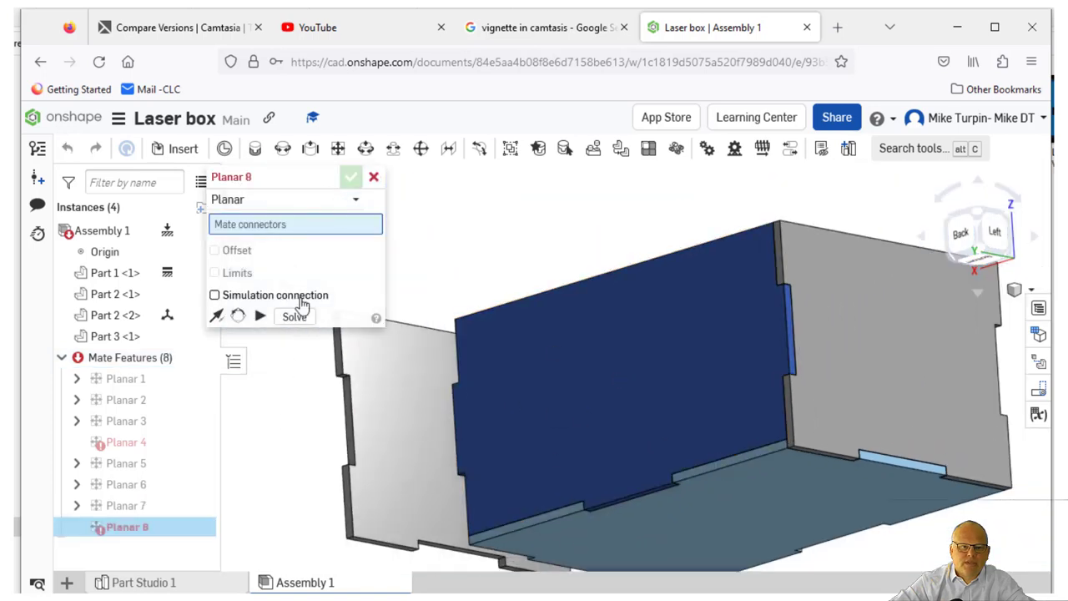
left_click(344, 181)
right_click_drag(420, 266, 389, 242)
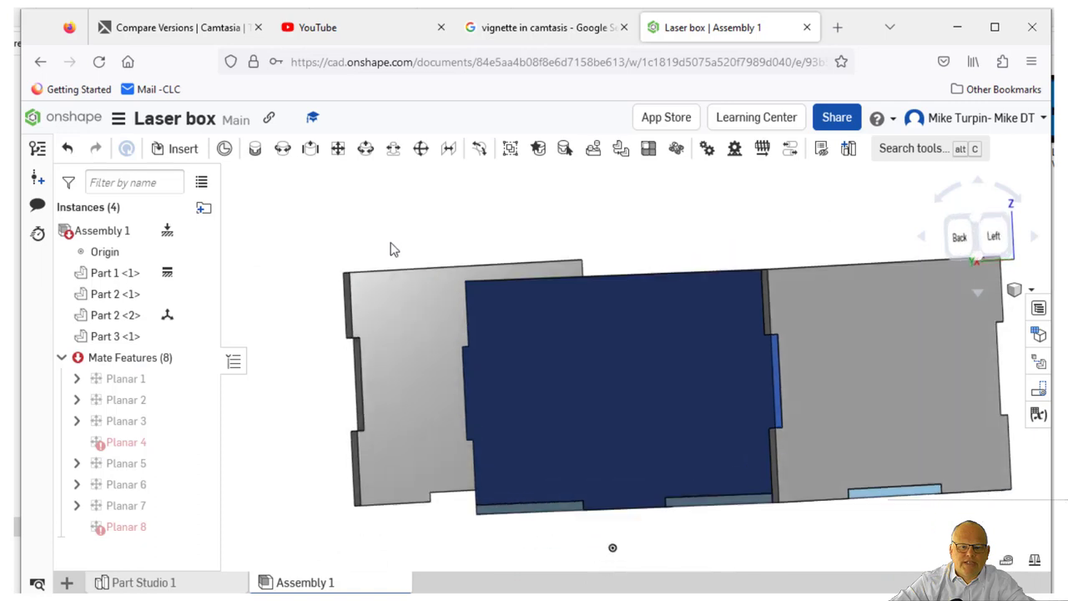
right_click_drag(490, 330, 407, 349)
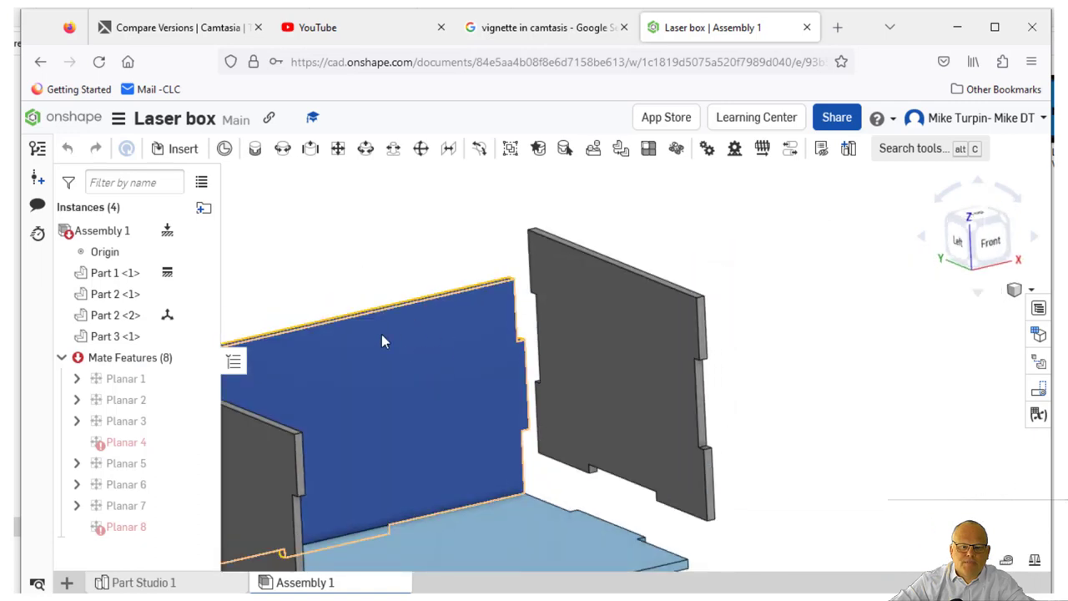
scroll(388, 337, "down", 3)
right_click_drag(498, 380, 489, 353)
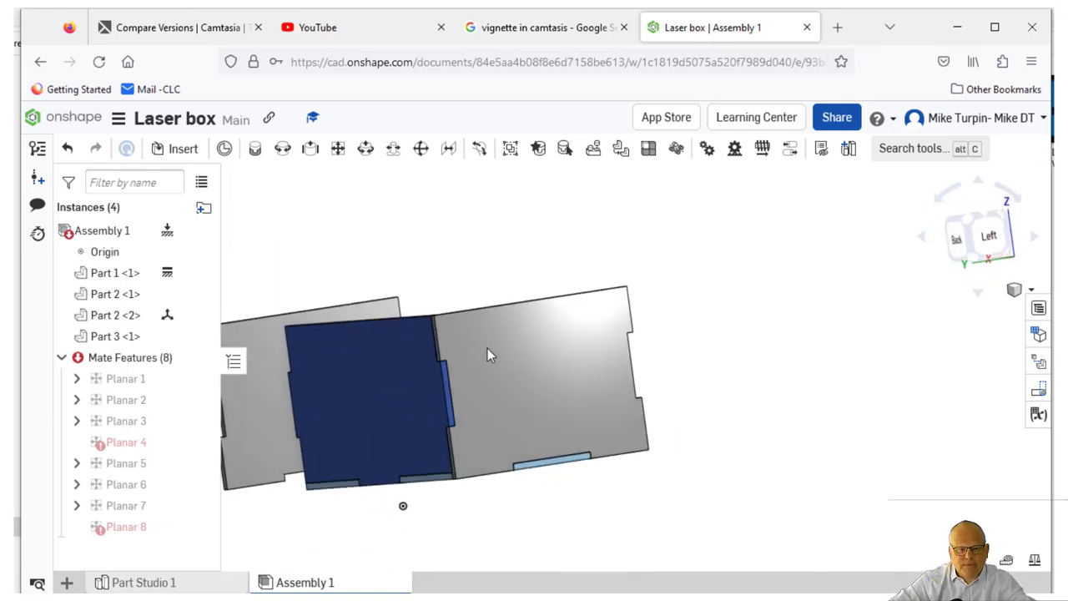
Add a planar mate between the inner face of side panel Part 2 <2> and the recessed end face of Part 3 <1> beside its tab
middle_click_drag(434, 368, 639, 365)
scroll(540, 357, "up", 4)
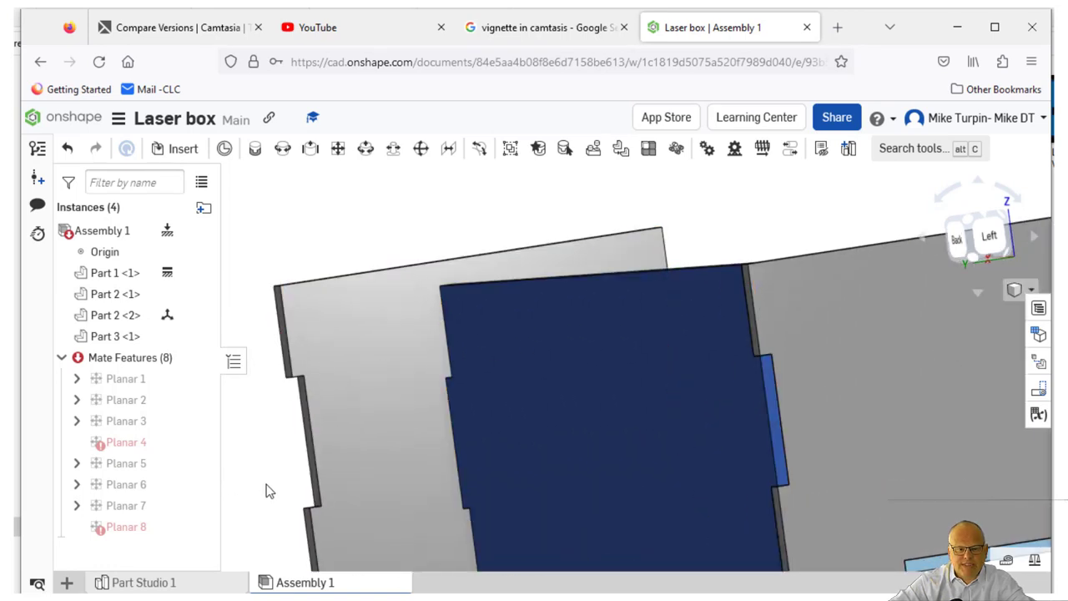
right_click_drag(264, 452, 271, 447)
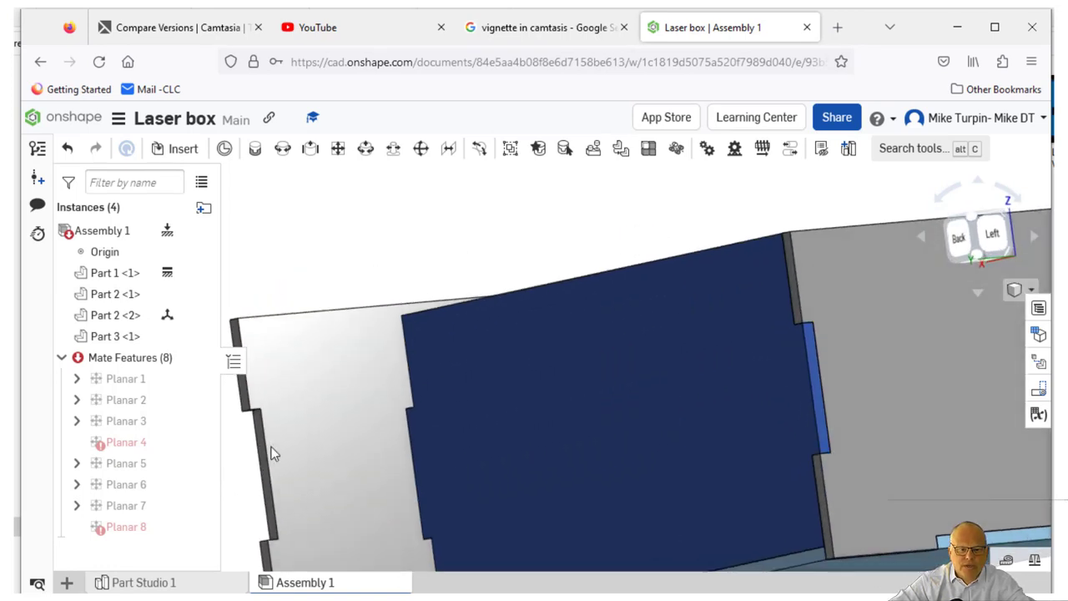
left_click(336, 167)
left_click(370, 458)
scroll(379, 441, "down", 3)
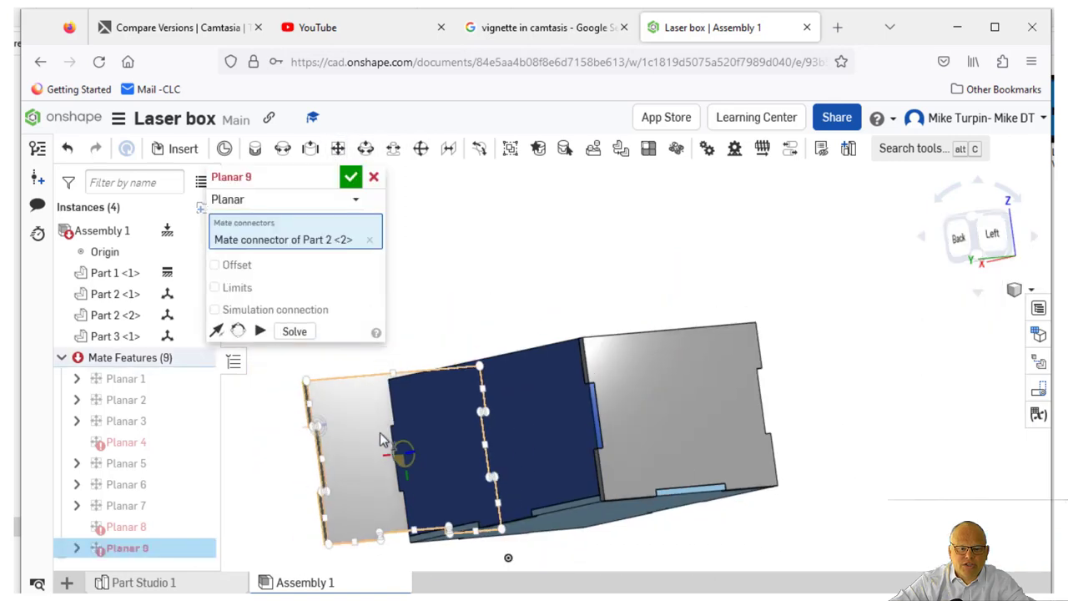
right_click_drag(379, 432, 363, 391)
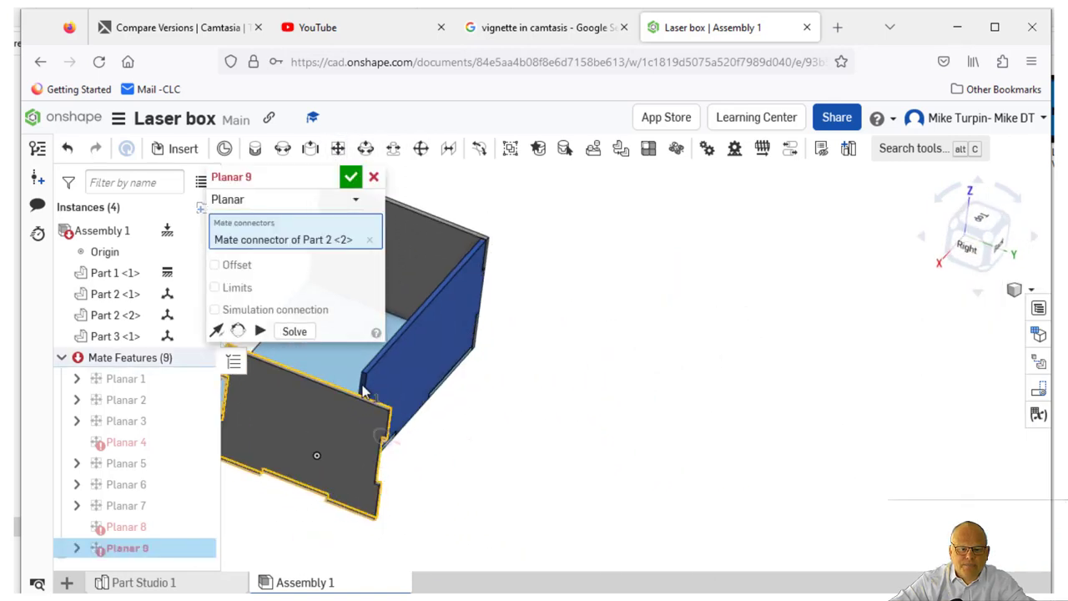
scroll(363, 391, "up", 5)
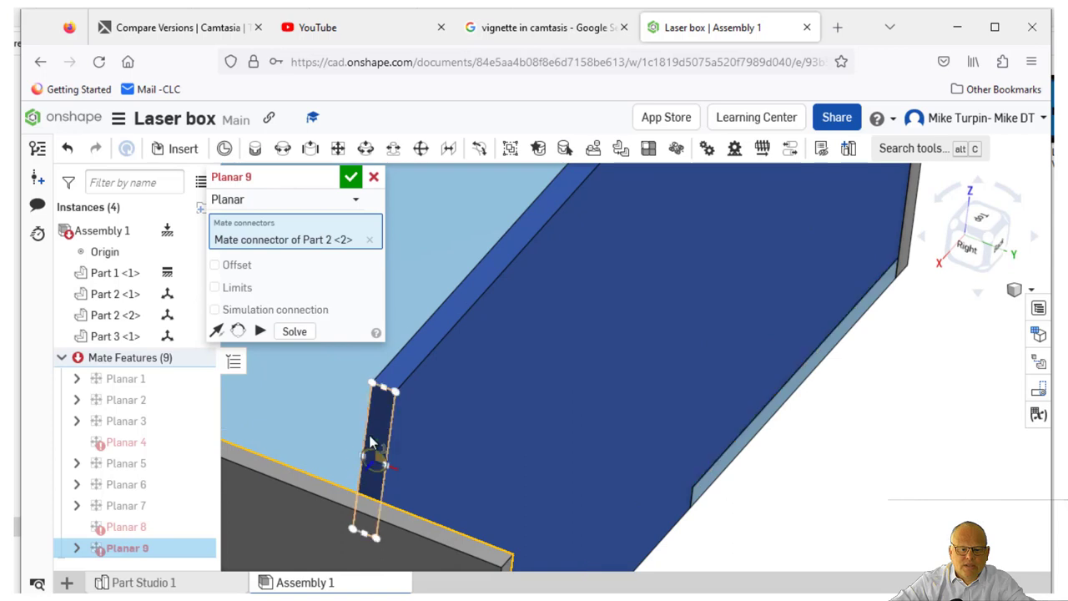
left_click(373, 442)
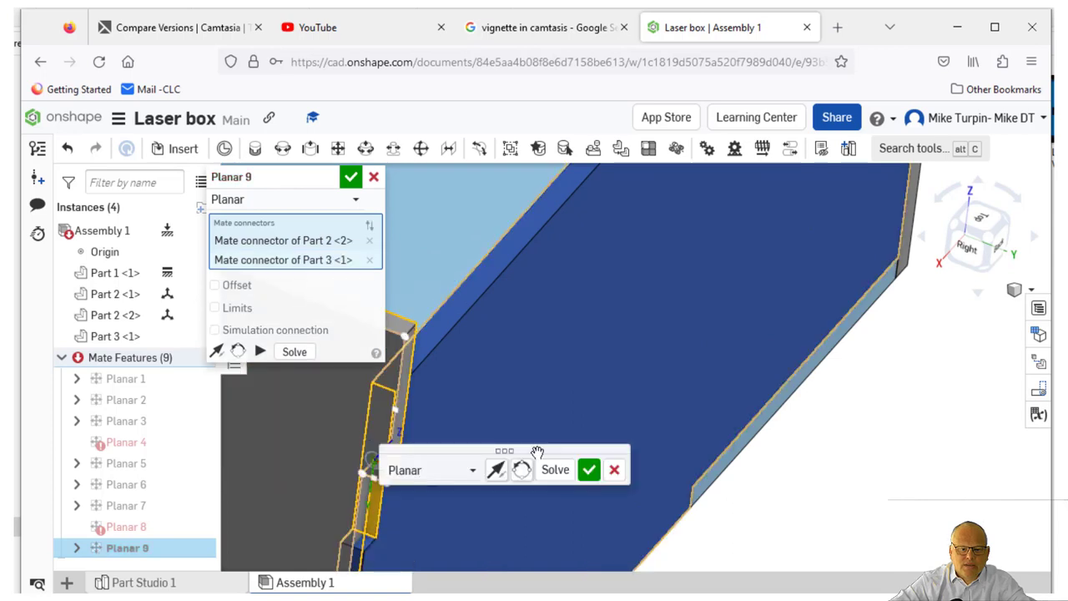
left_click(591, 472)
Separate Part 2 <2> from the back panel and planar-mate its upper notch face to the top face of the tab on Part 3 <1>
right_click_drag(587, 477, 659, 507)
right_click_drag(387, 362, 514, 403)
scroll(430, 337, "up", 5)
left_click(441, 329)
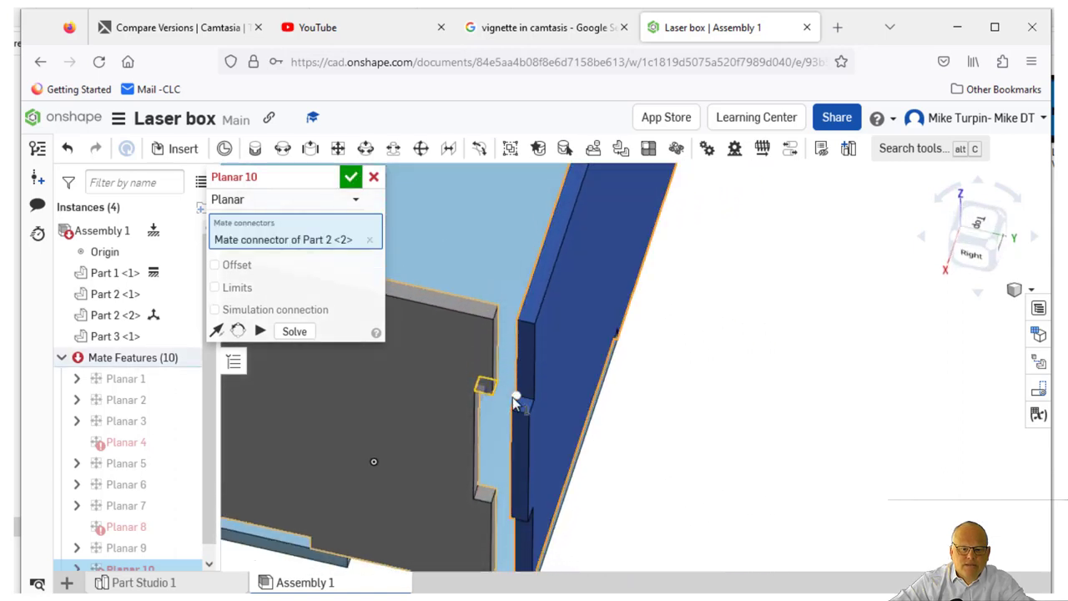
scroll(517, 403, "up", 3)
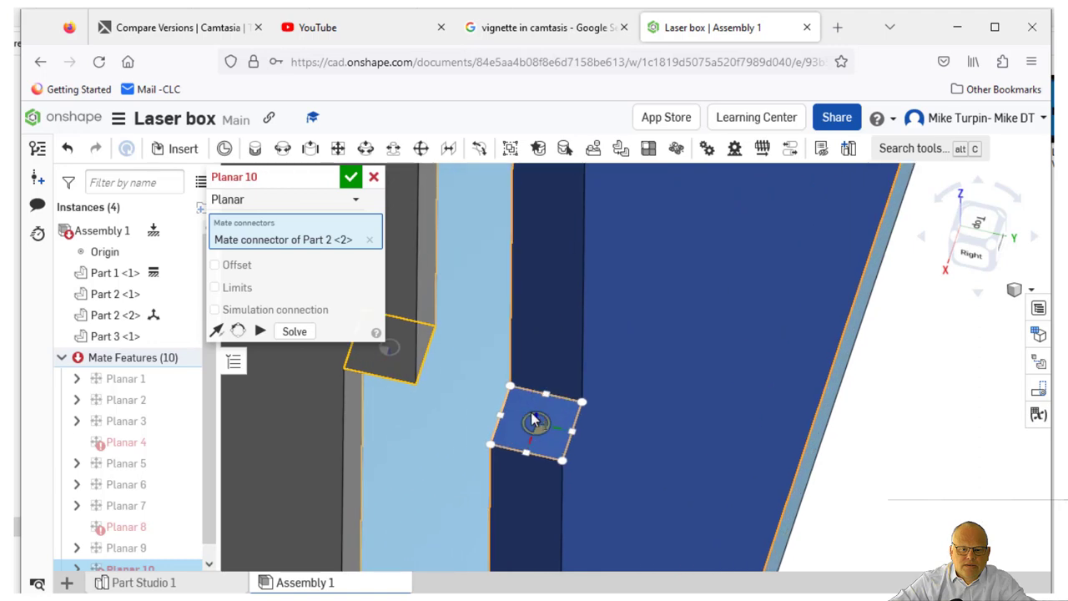
left_click(710, 396)
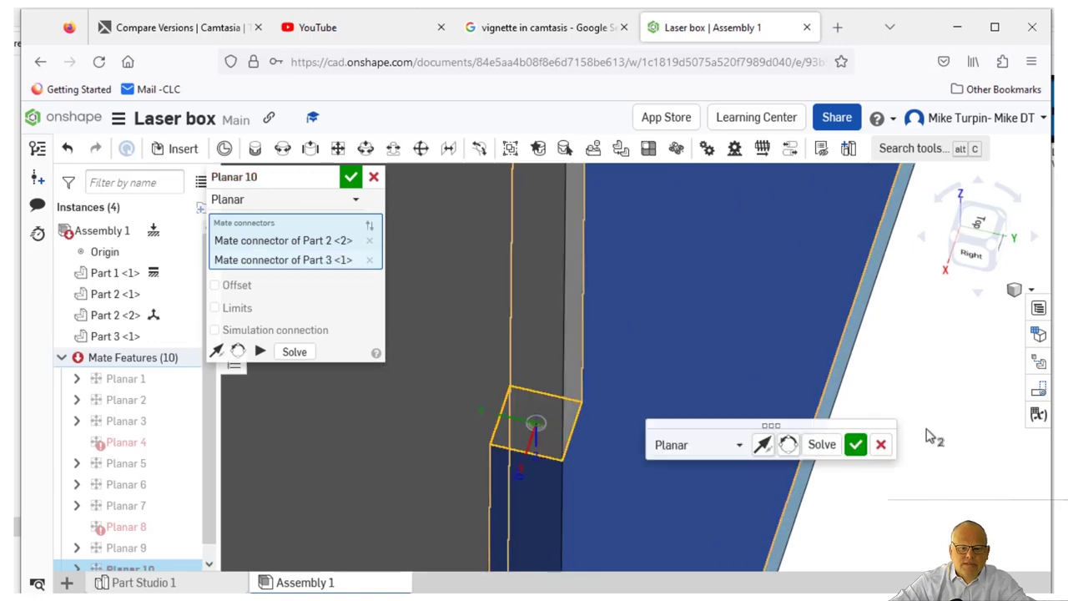
left_click(852, 449)
Slide Part 2 <2> away from the back panel and planar-mate its recessed back edge face to the inner face of Part 3 <1>
scroll(851, 449, "down", 5)
right_click_drag(905, 473, 905, 441)
scroll(903, 451, "down", 5)
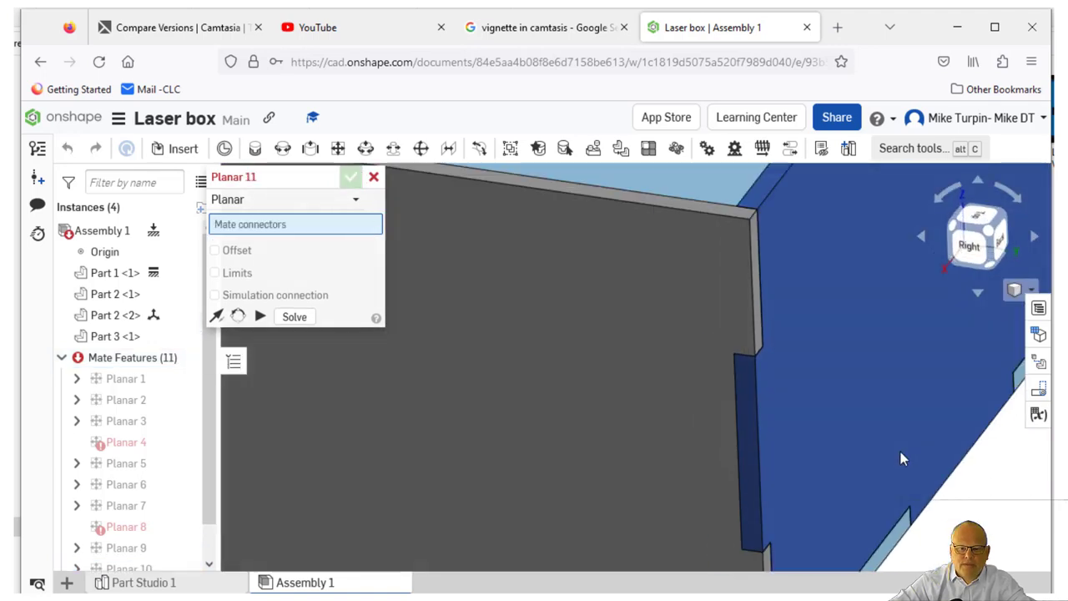
left_click_drag(717, 388, 726, 422)
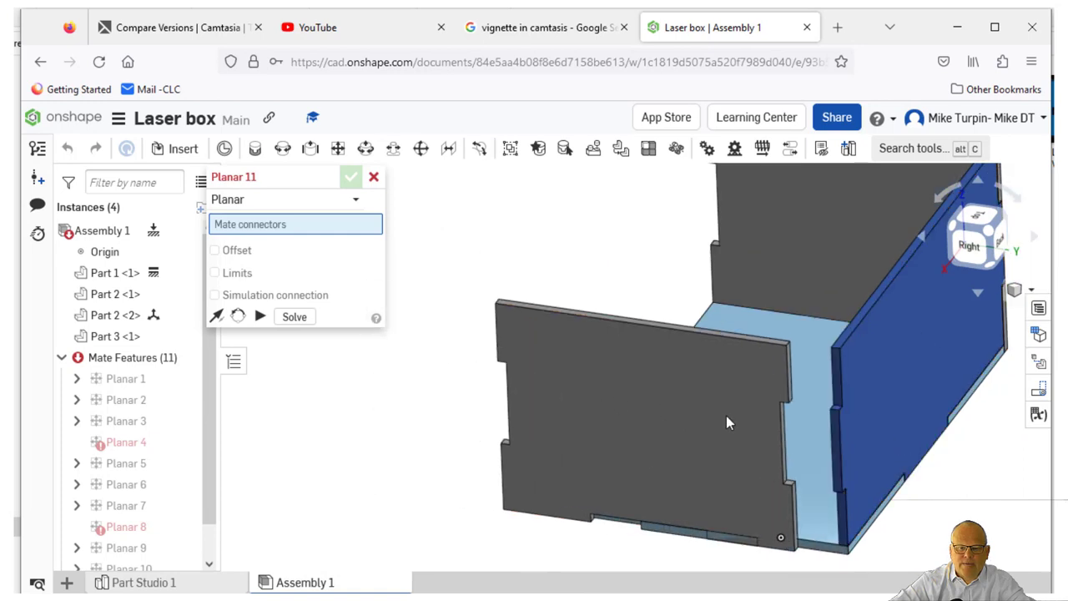
scroll(755, 403, "up", 5)
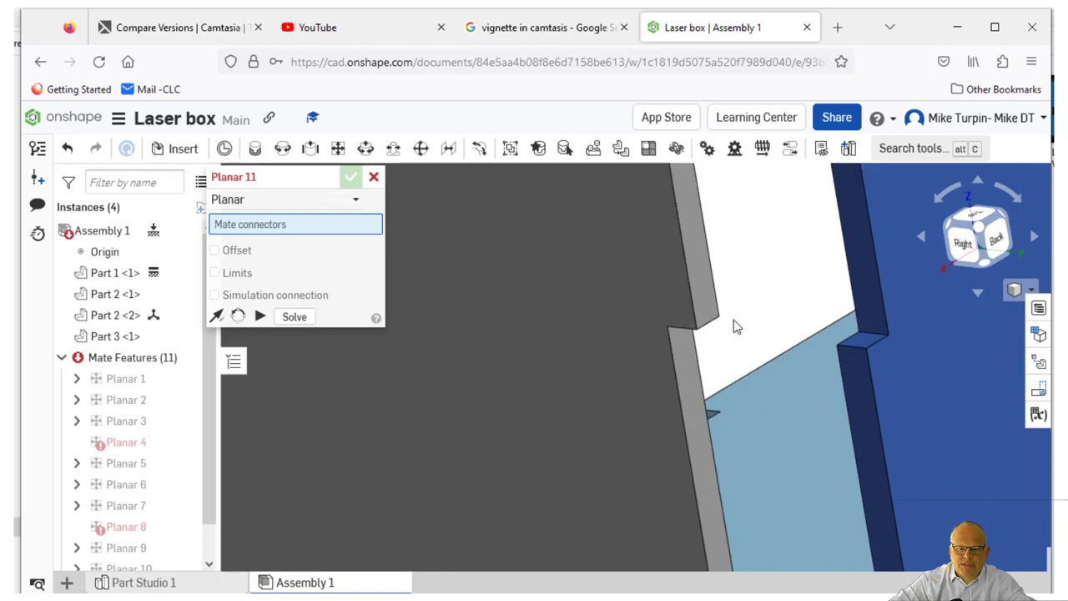
left_click(691, 380)
scroll(467, 365, "down", 5)
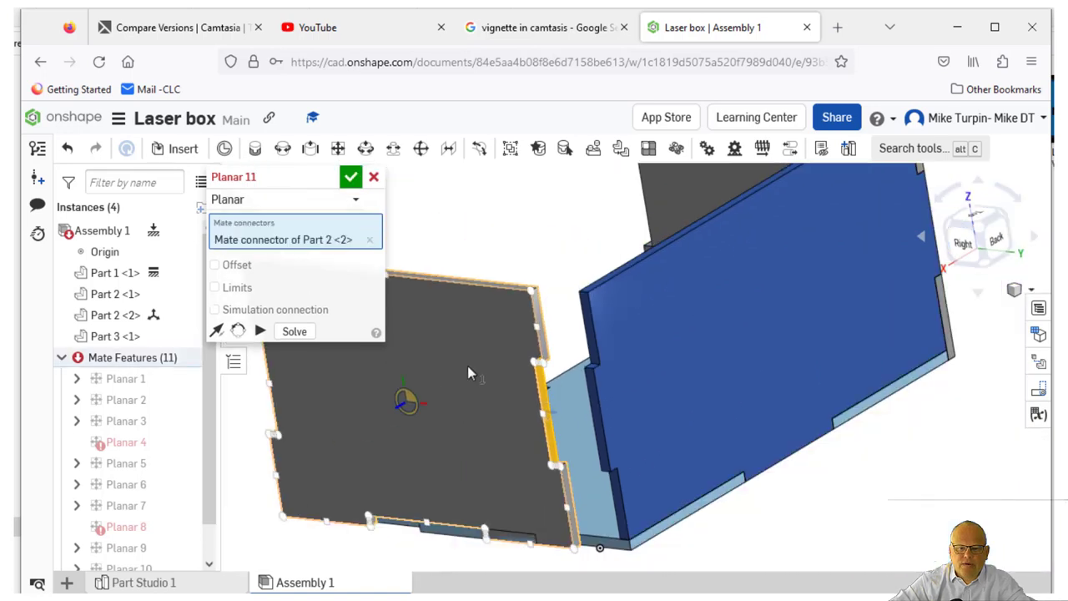
right_click_drag(483, 393, 548, 383)
scroll(689, 374, "up", 4)
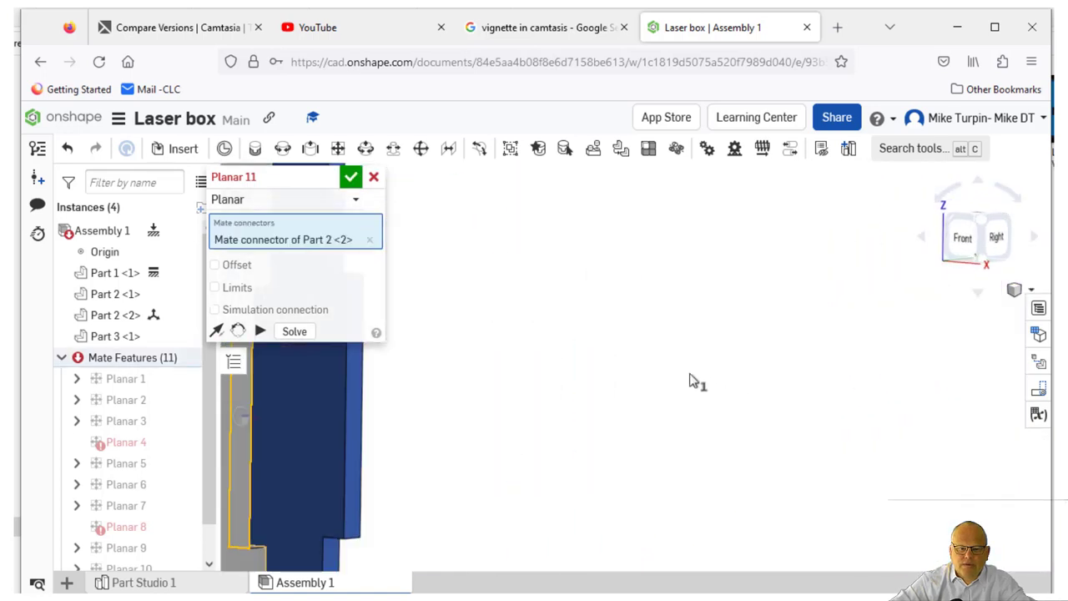
left_click(538, 402)
left_click(757, 428)
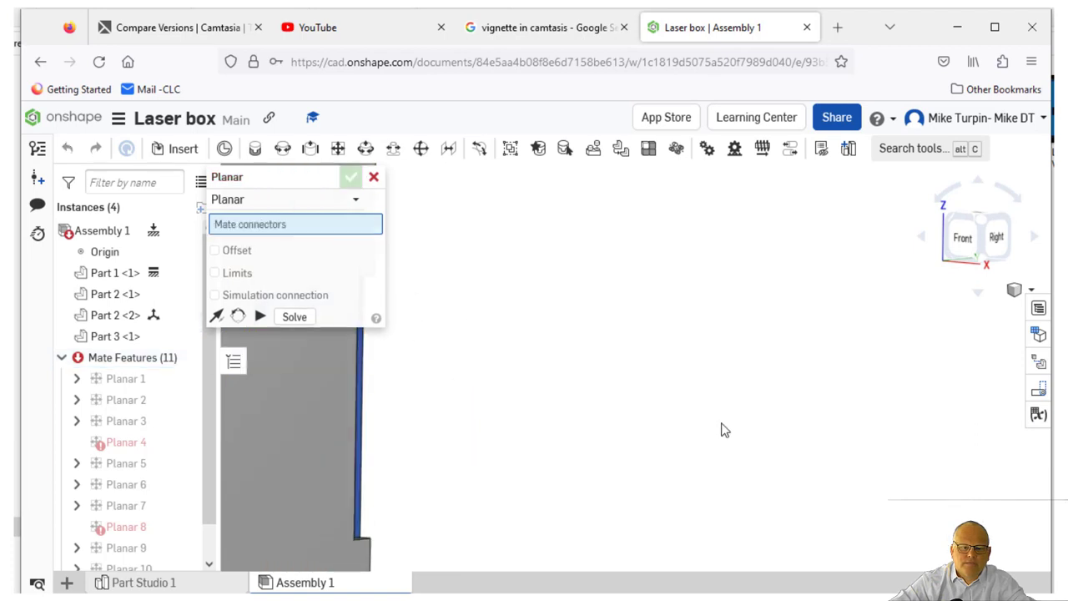
Inspect the side and back panels' fit from several sides and close the extra planar mate without picking any mate connectors
scroll(689, 421, "down", 3)
scroll(669, 419, "down", 3)
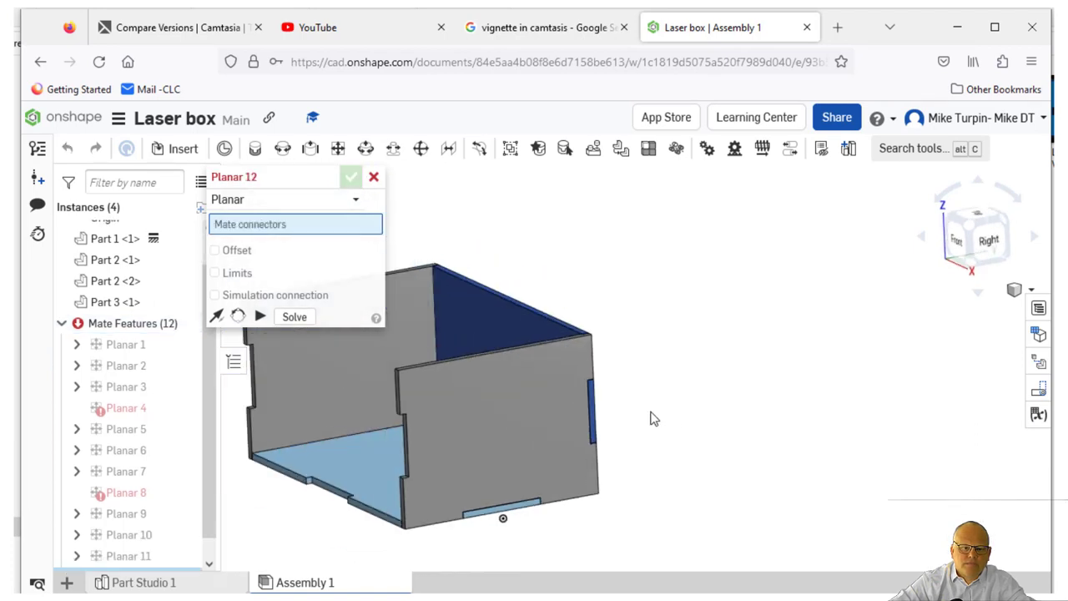
right_click_drag(651, 420, 510, 440)
scroll(510, 440, "up", 3)
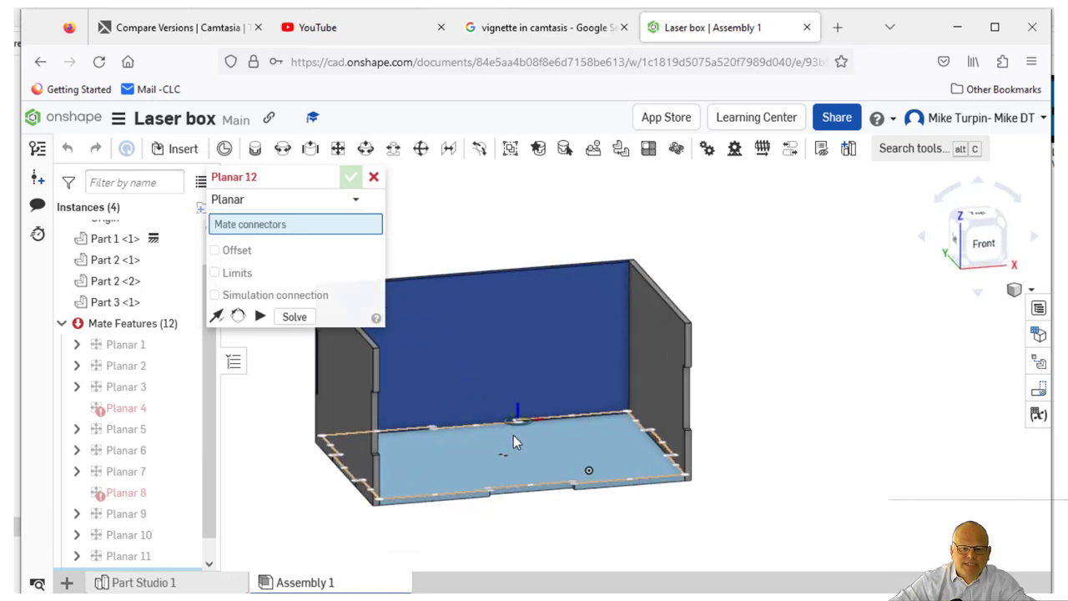
scroll(817, 369, "down", 3)
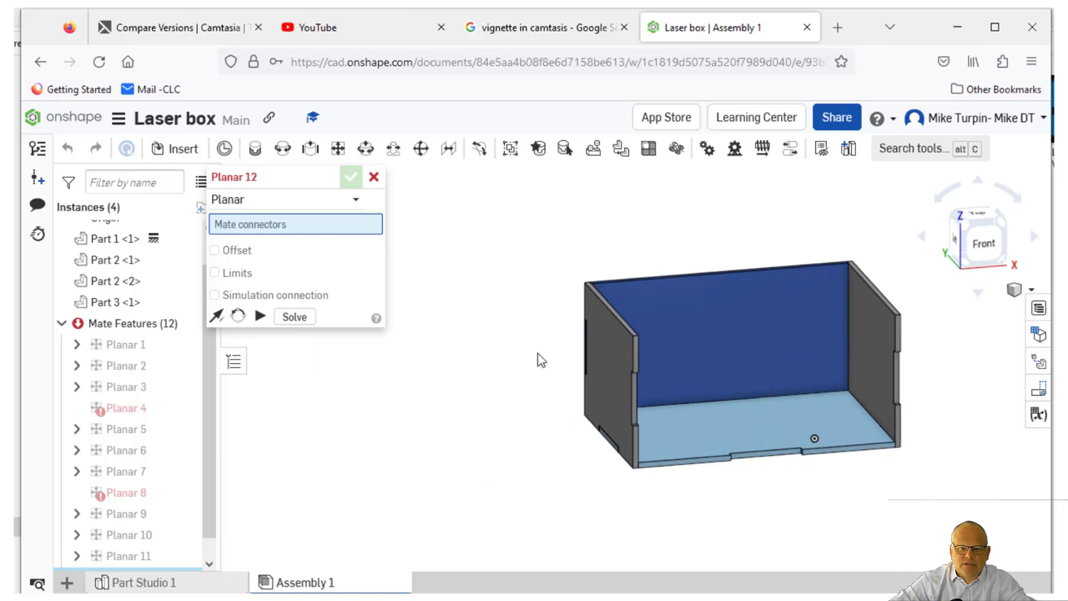
scroll(404, 387, "up", 2)
scroll(452, 372, "up", 3)
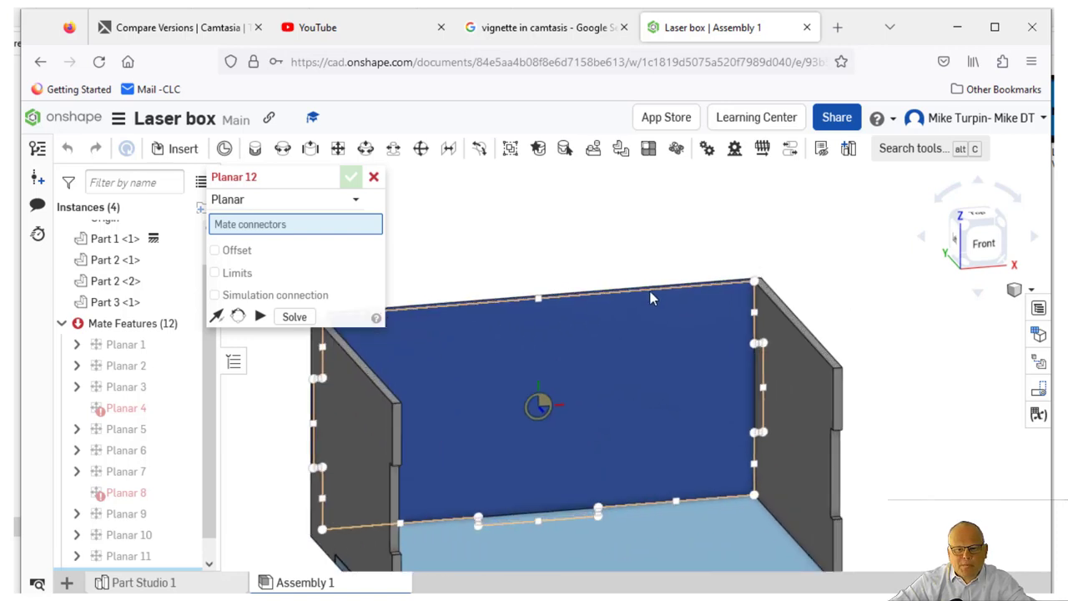
scroll(539, 405, "down", 4)
scroll(678, 510, "up", 1)
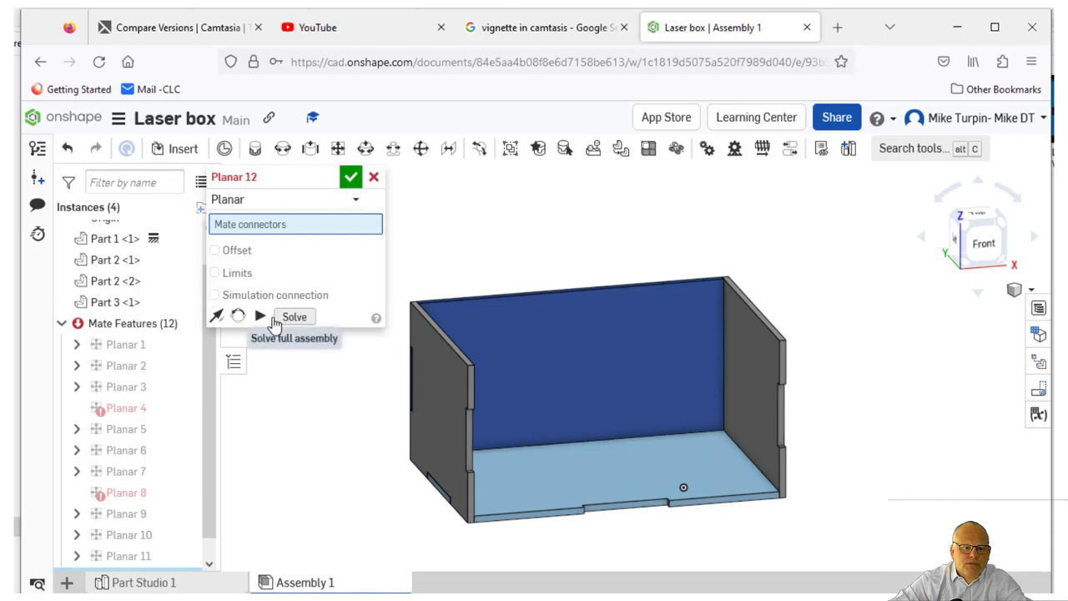
left_click(350, 178)
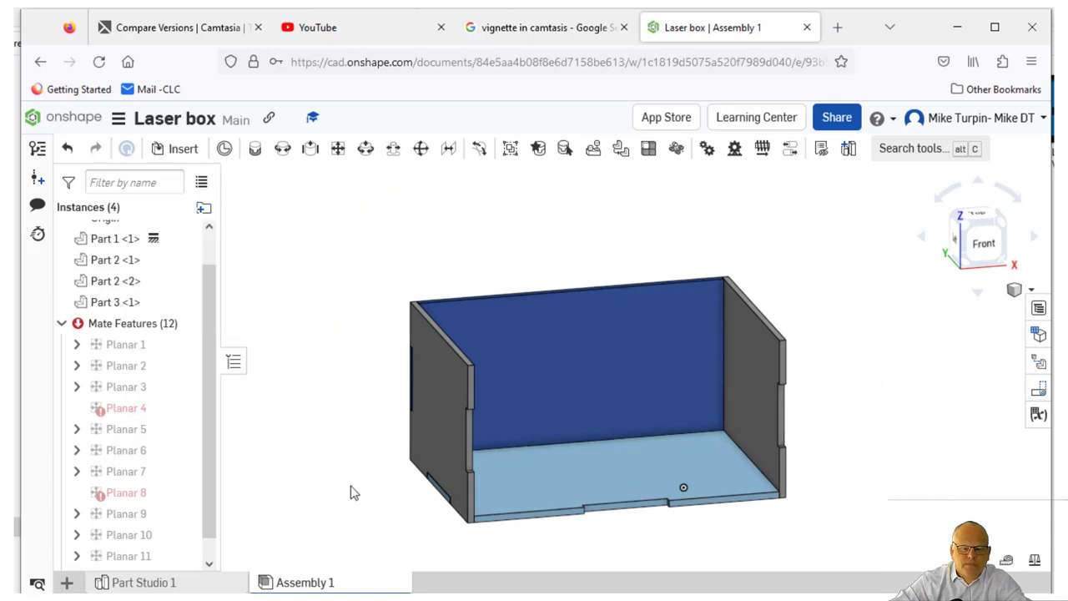
Insert a second instance of Part 3 from Part Studio 1 beside the open front of the box
right_click_drag(322, 443, 344, 449)
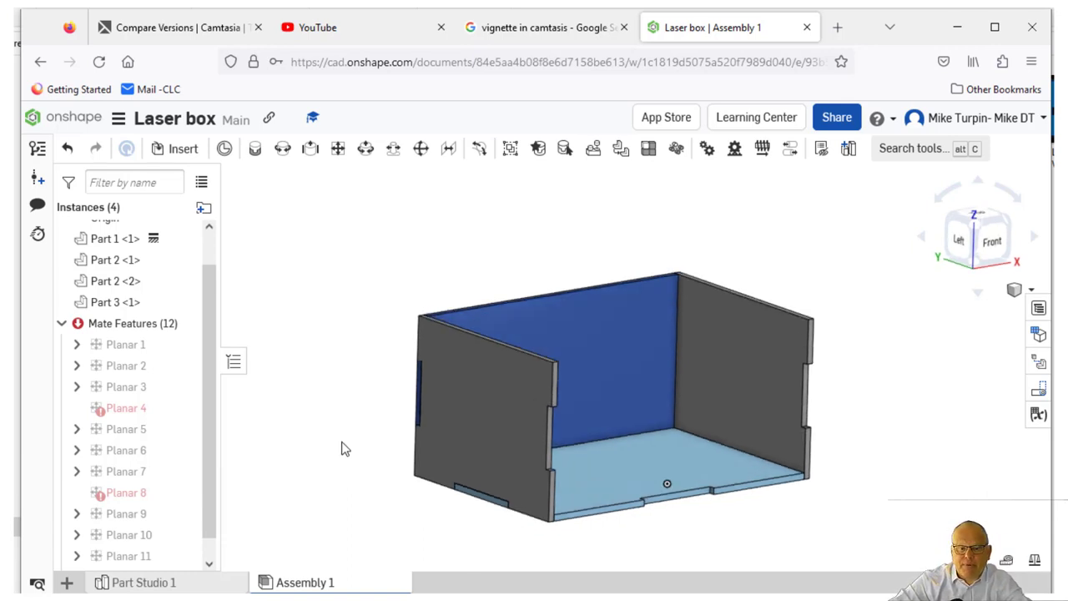
left_click(183, 150)
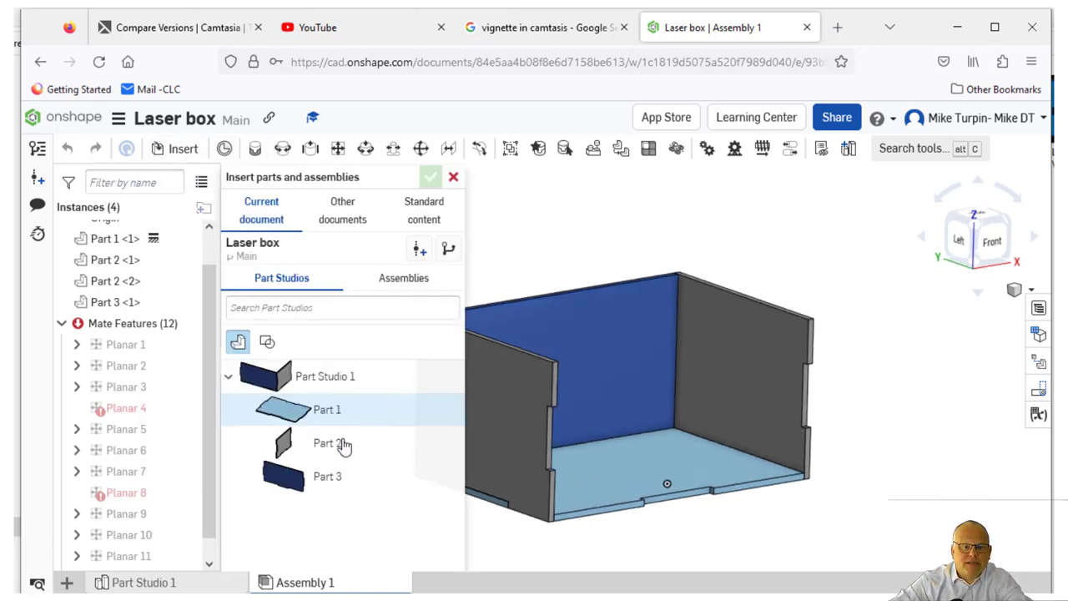
left_click(307, 478)
left_click(889, 433)
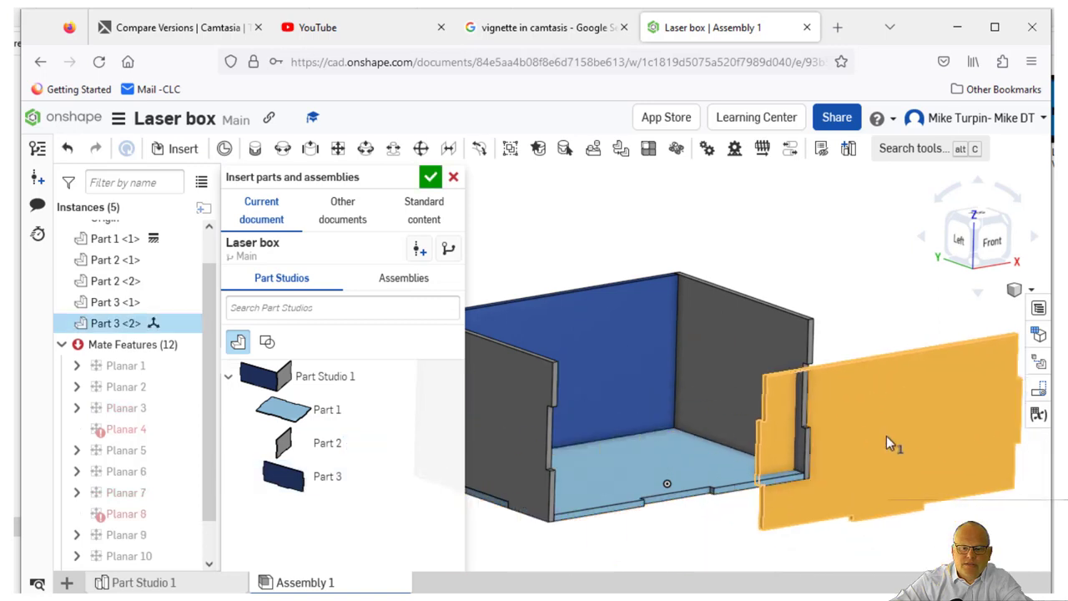
scroll(933, 554, "up", 3)
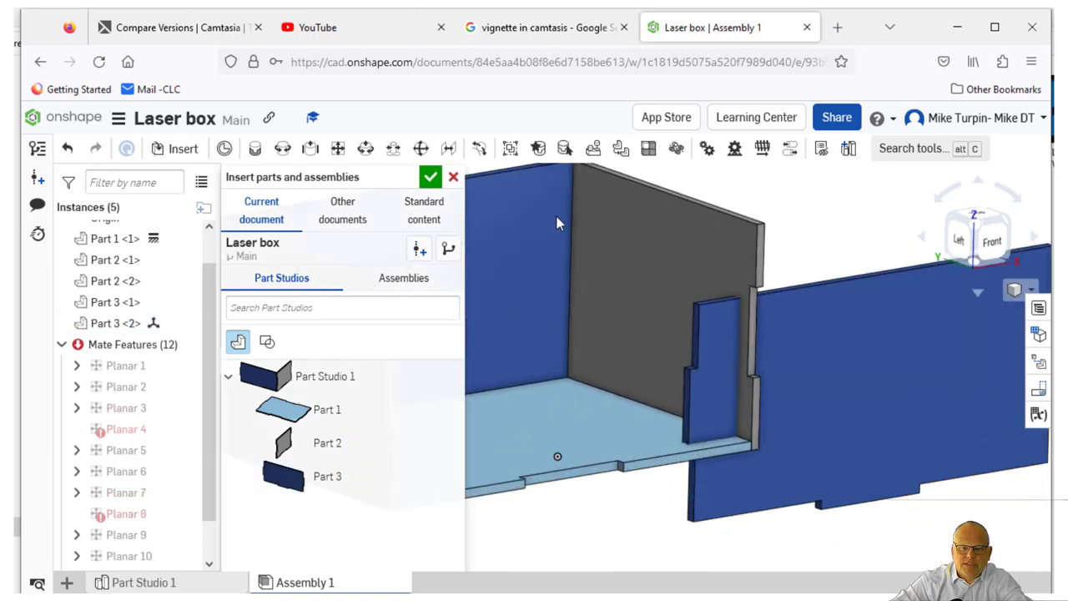
left_click(430, 177)
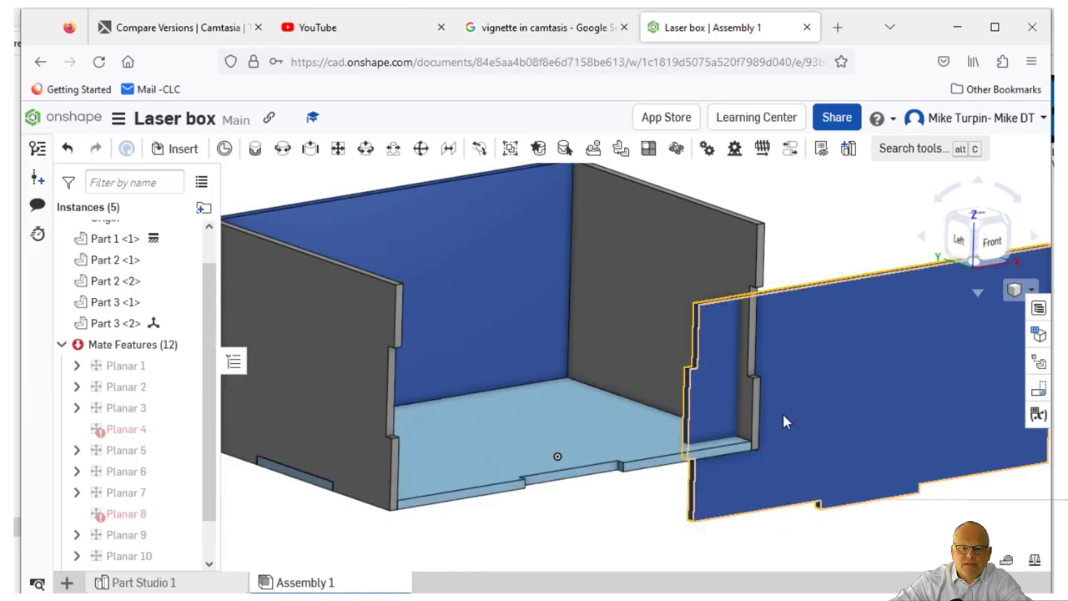
scroll(609, 507, "down", 5)
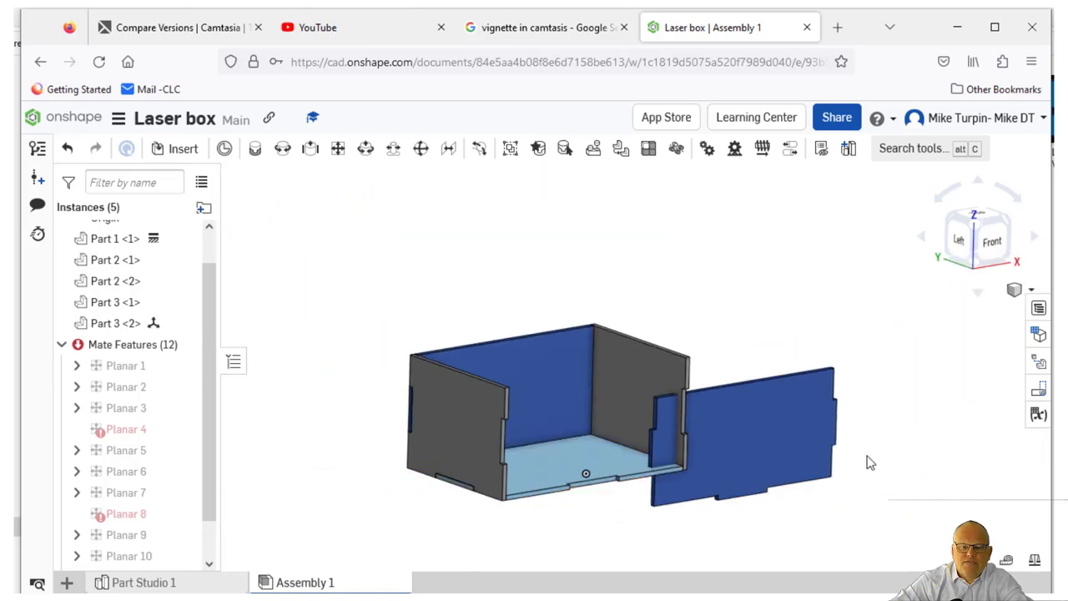
Move Part 3 <2> clear of the side panel and shift it about 67 mm along its length in front of the box
left_click(767, 422)
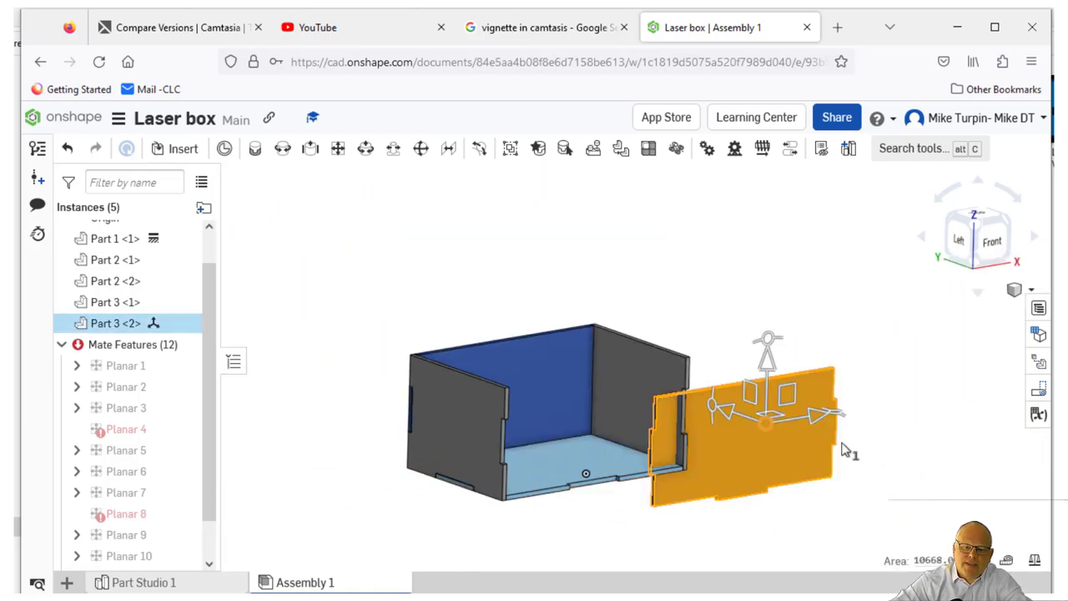
left_click(901, 489)
left_click(777, 429)
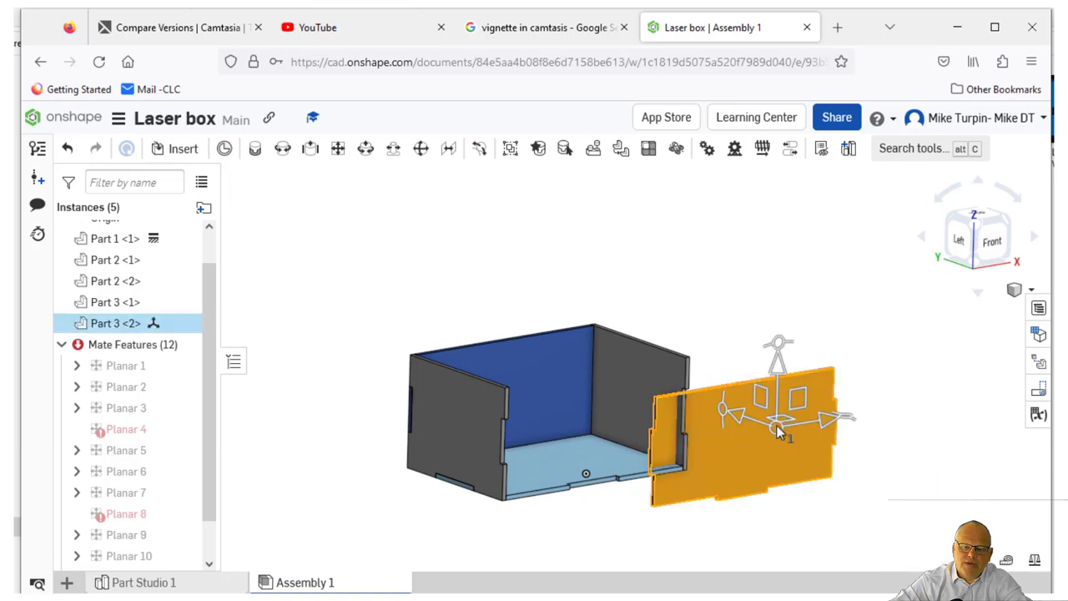
scroll(867, 426, "up", 5)
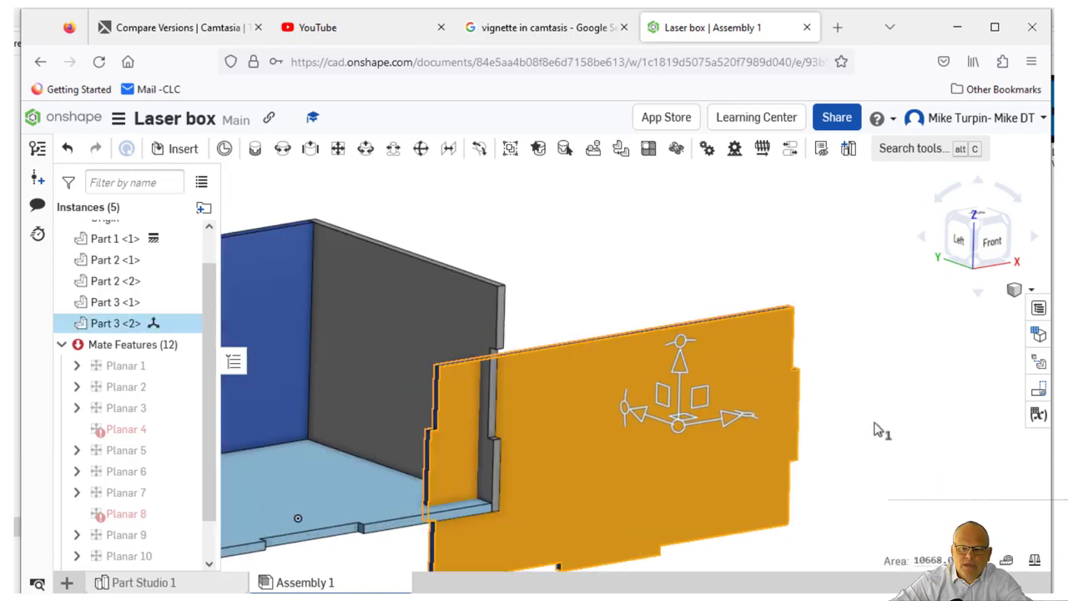
left_click_drag(603, 357, 602, 312)
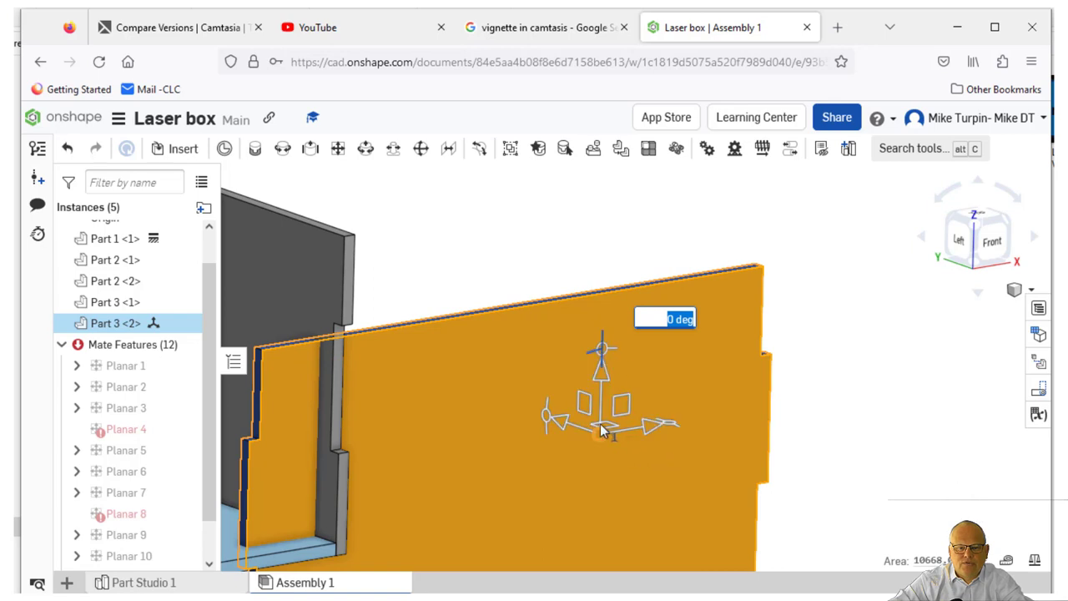
mouse_move(636, 421)
left_mouse_down()
mouse_move(686, 435)
mouse_move(573, 389)
mouse_move(642, 425)
left_mouse_up()
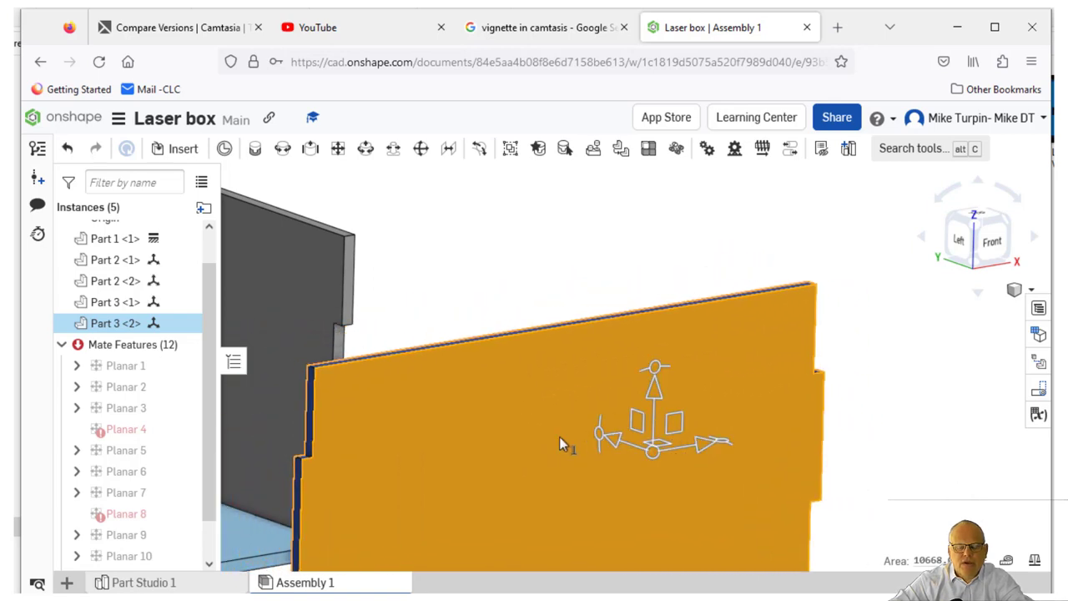
scroll(559, 442, "down", 5)
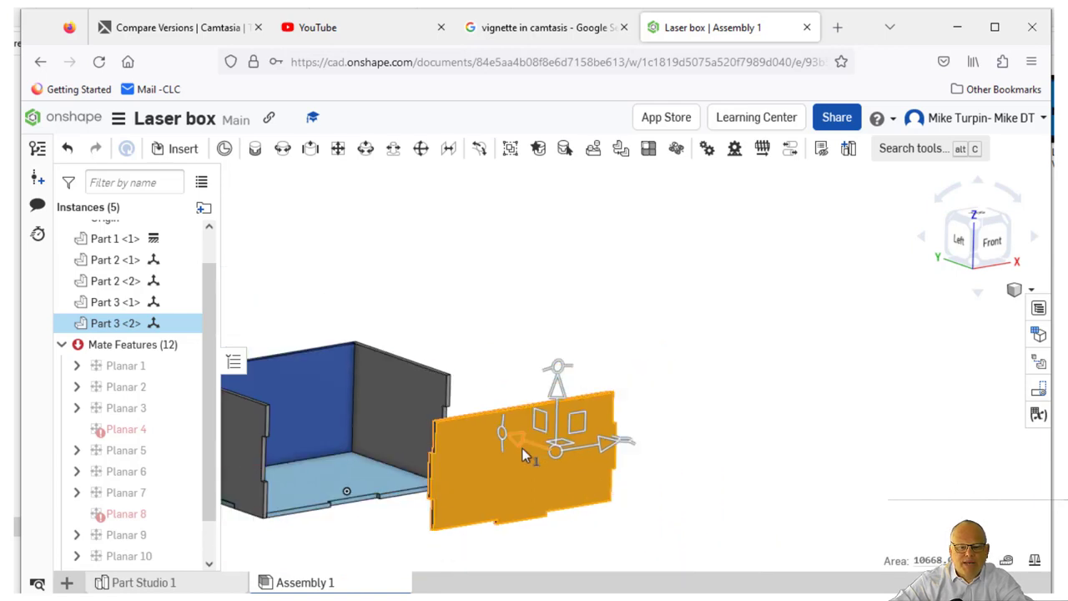
left_click_drag(557, 454, 509, 474)
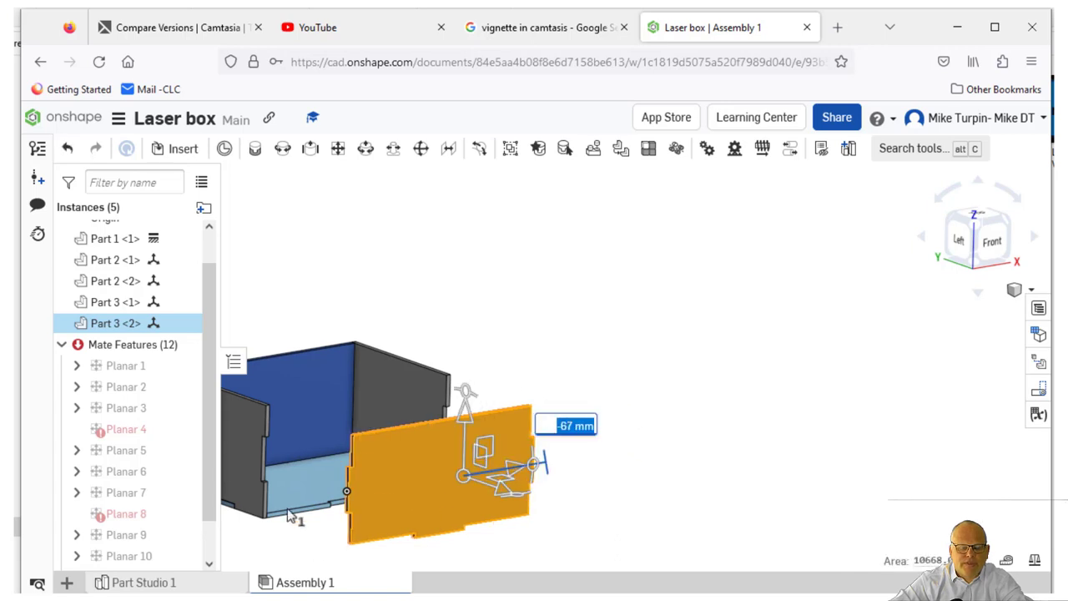
left_click(307, 529)
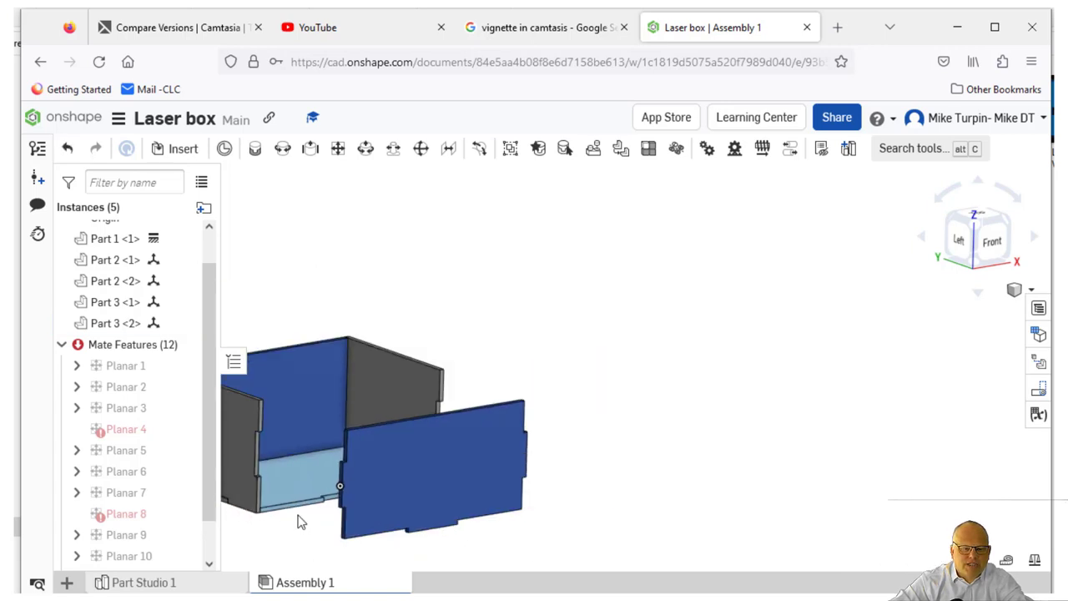
Add a planar mate between the lower face of the end tab on Part 3 <2> and the lower notch face of Part 2 <1>
right_click_drag(301, 521, 367, 513)
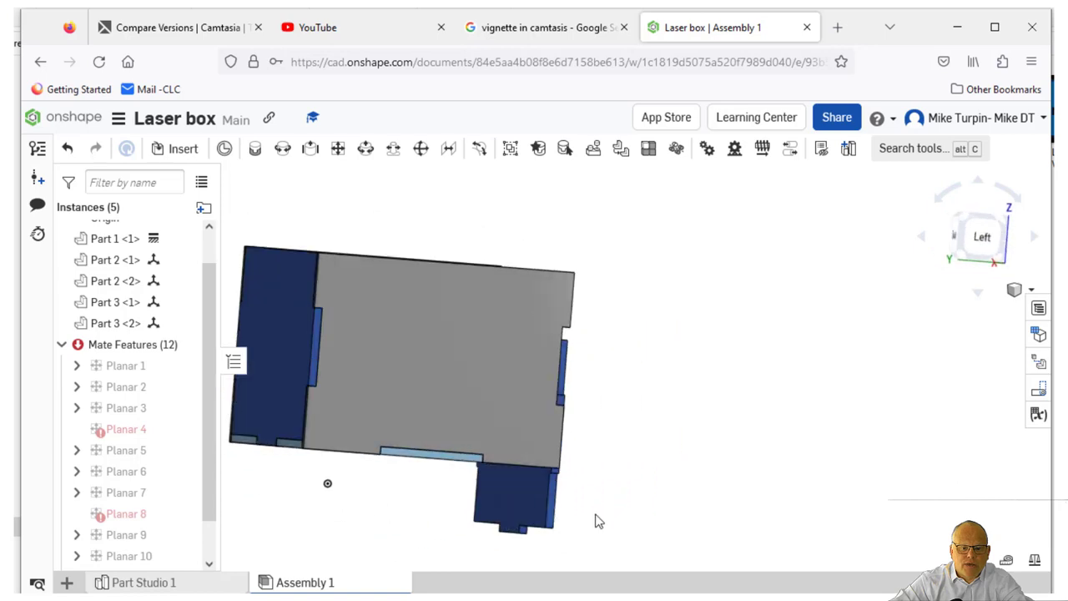
right_click_drag(595, 515, 564, 480)
scroll(581, 490, "up", 3)
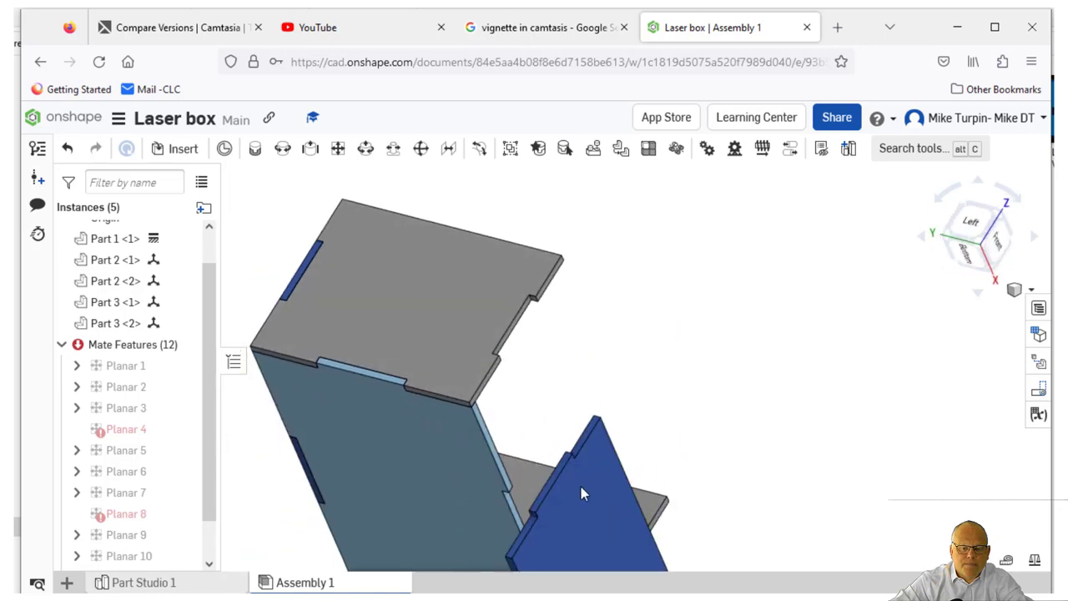
scroll(578, 430, "up", 2)
scroll(560, 489, "up", 2)
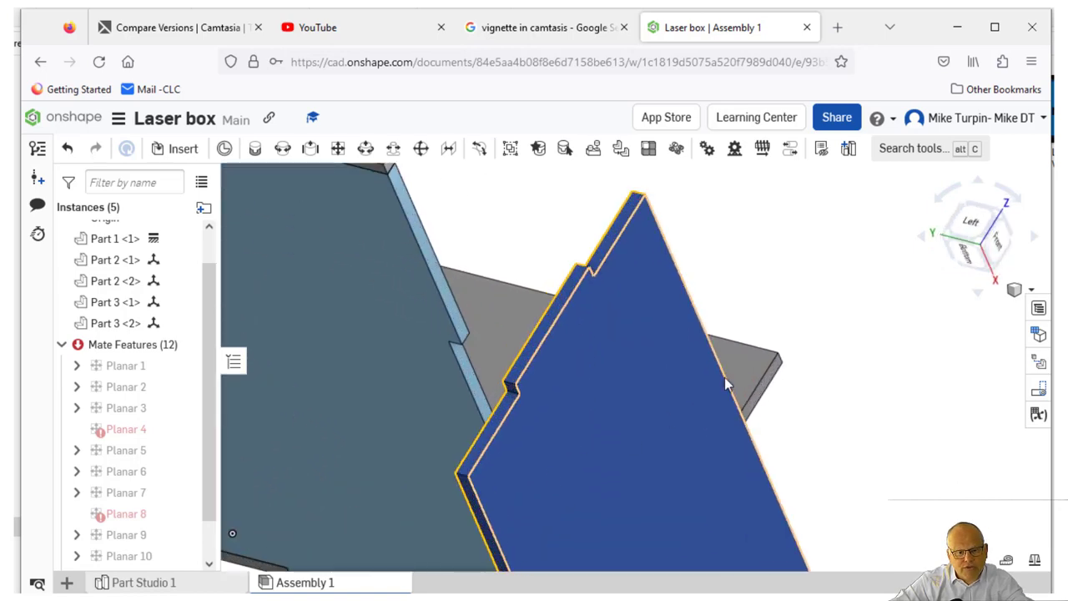
left_click(338, 148)
scroll(502, 448, "up", 4)
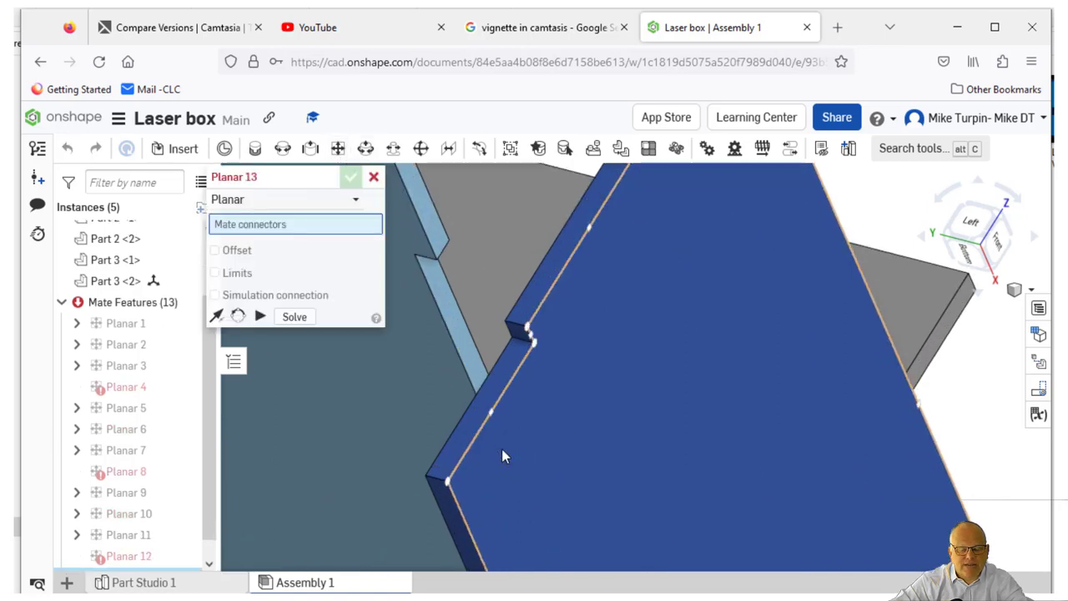
scroll(731, 346, "down", 3)
left_click(730, 344)
scroll(728, 339, "down", 4)
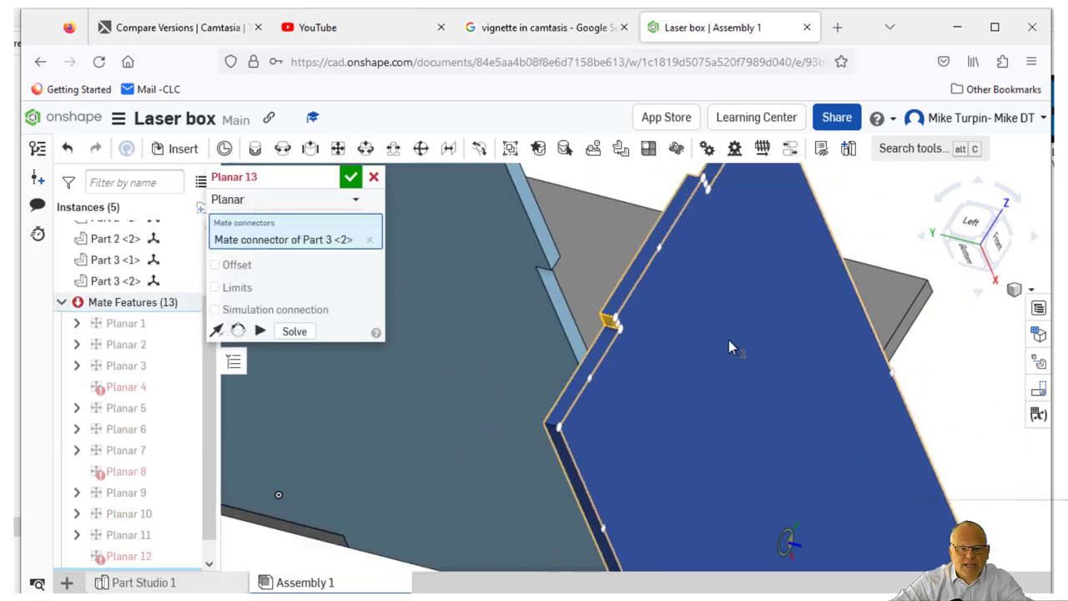
right_click_drag(764, 332, 531, 208)
scroll(501, 209, "up", 3)
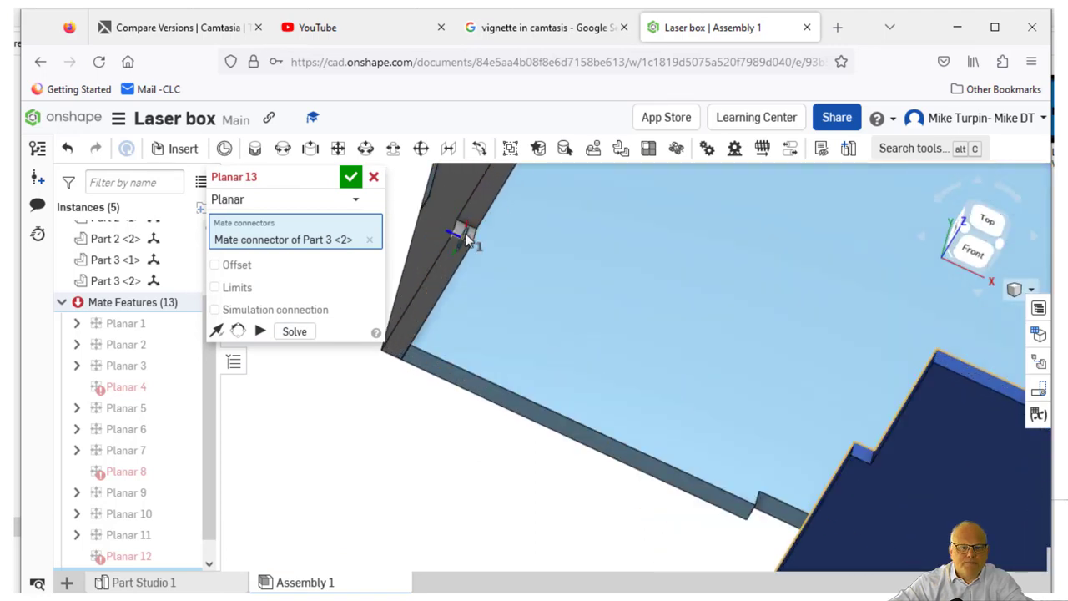
left_click(515, 492)
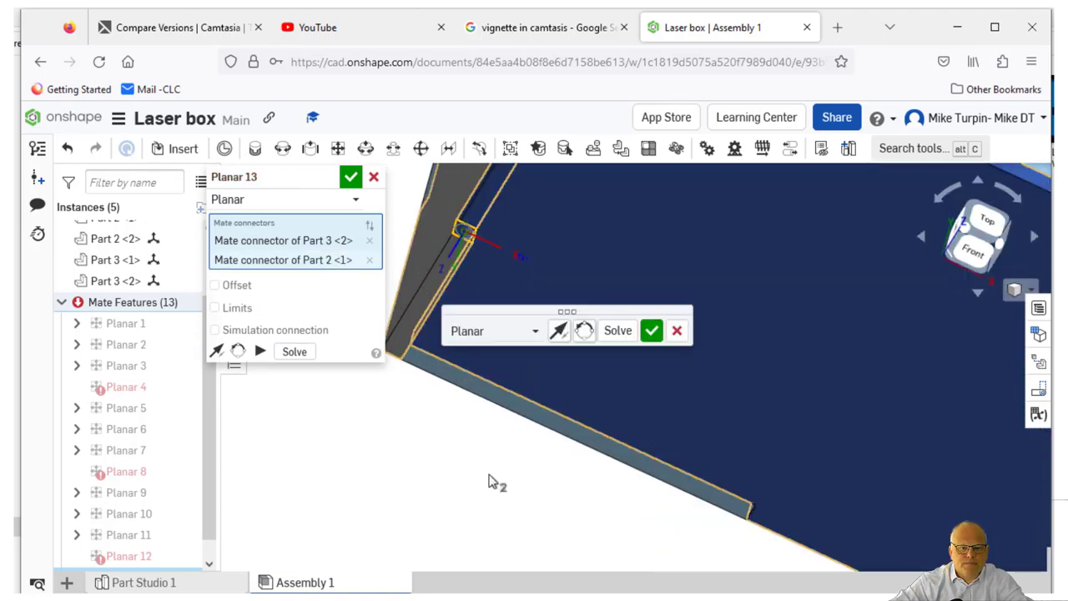
left_click(651, 332)
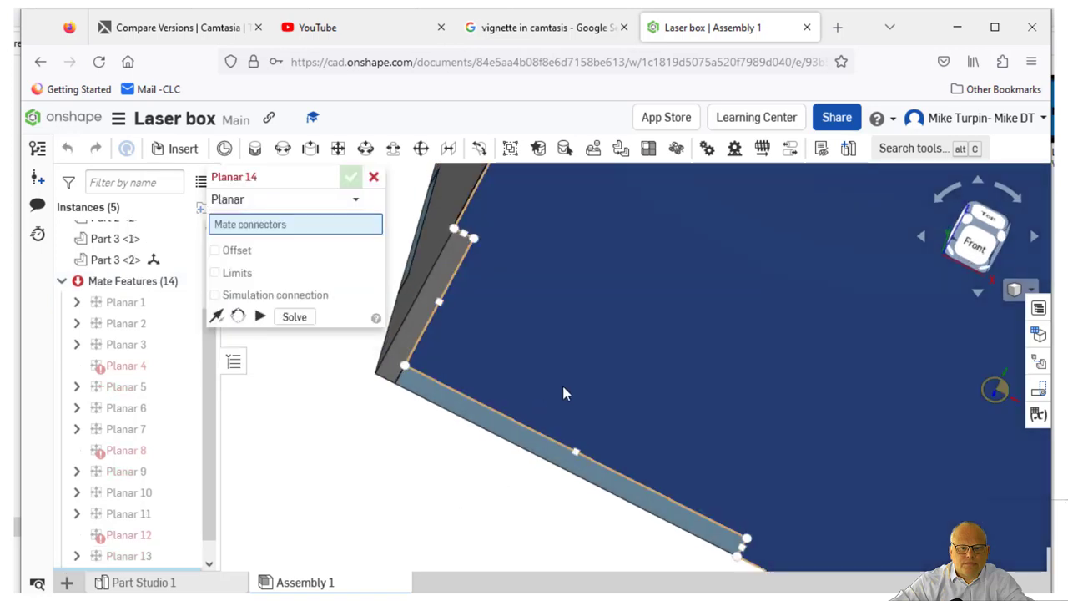
Add a planar mate between the lower side edge face of Part 3 <2> and the inner face of Part 2 <1>
left_click_drag(563, 387, 634, 422)
right_click_drag(467, 530, 552, 509)
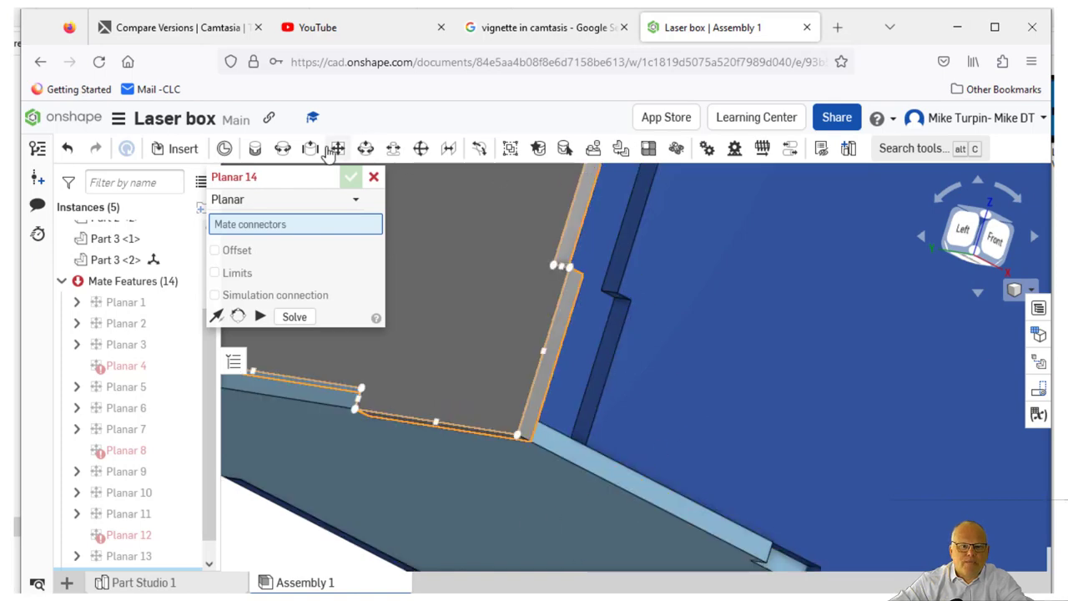
left_click(610, 354)
right_click_drag(784, 422, 707, 413)
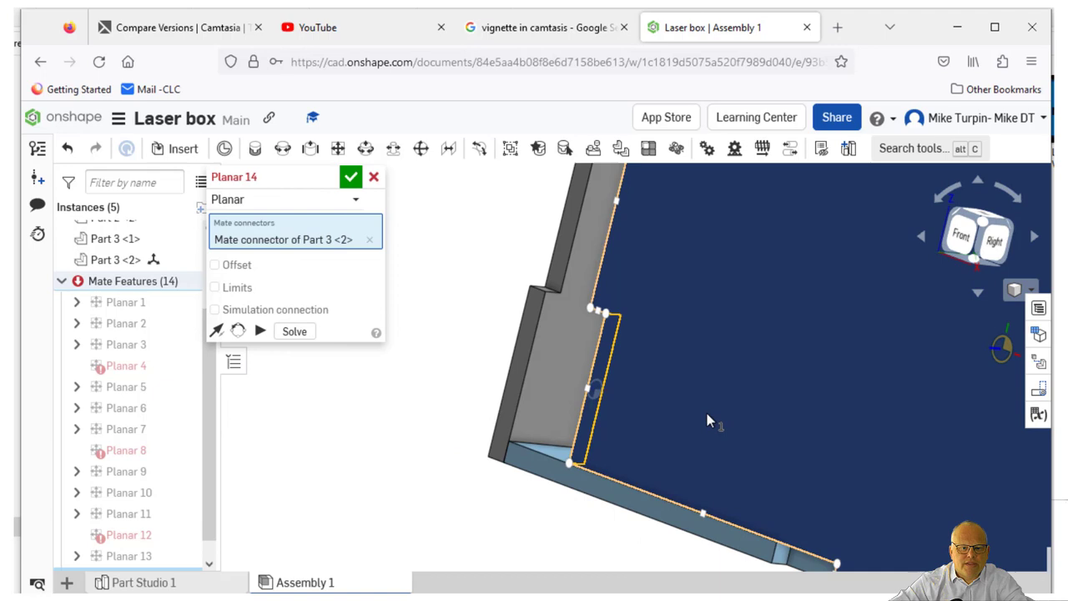
left_click(546, 382)
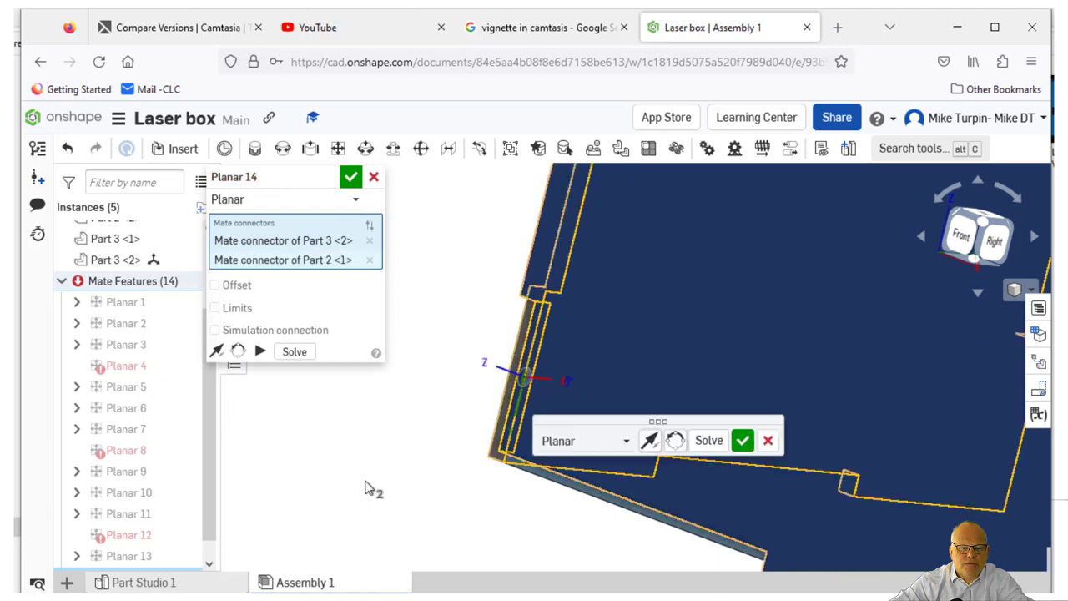
left_click(742, 441)
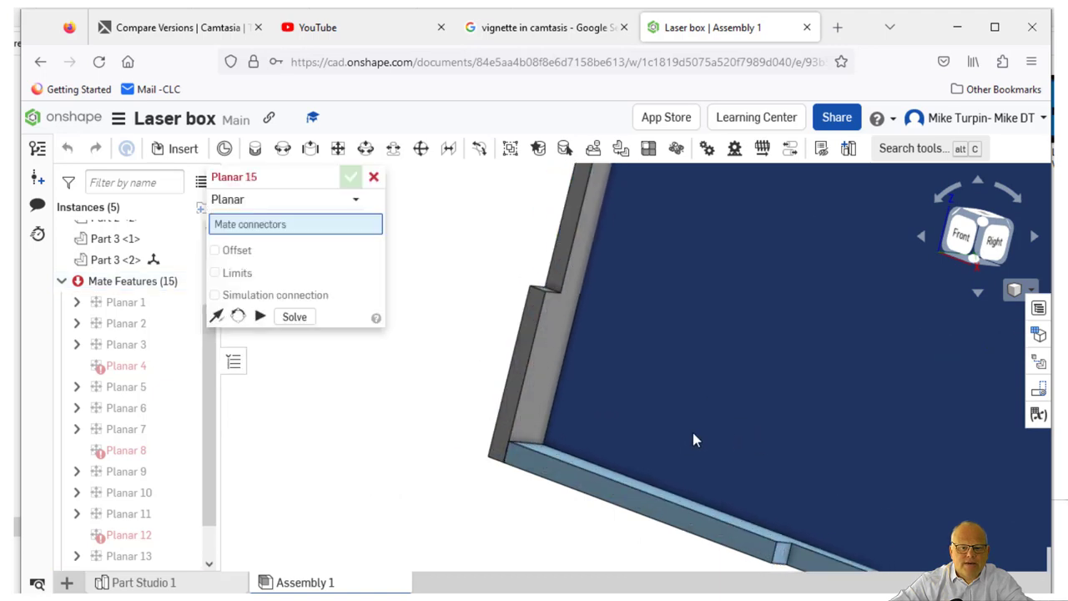
Pull Part 3 <2> away from the box front and planar-mate its inner face to the middle notch face of Part 2 <1>
right_click_drag(706, 433, 602, 444)
left_click_drag(792, 417, 789, 447)
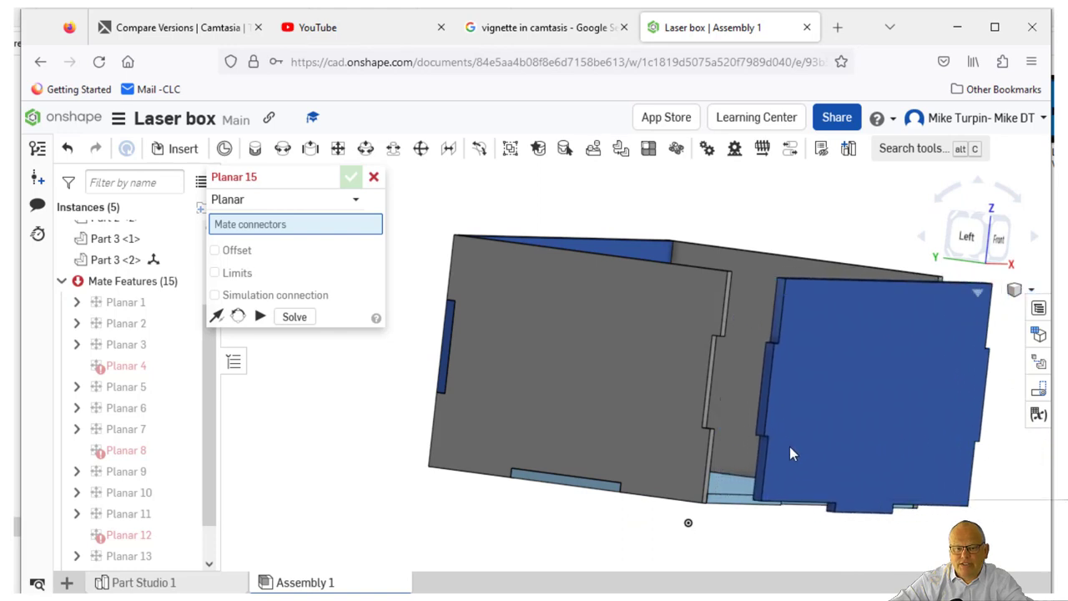
right_click_drag(429, 501, 521, 490)
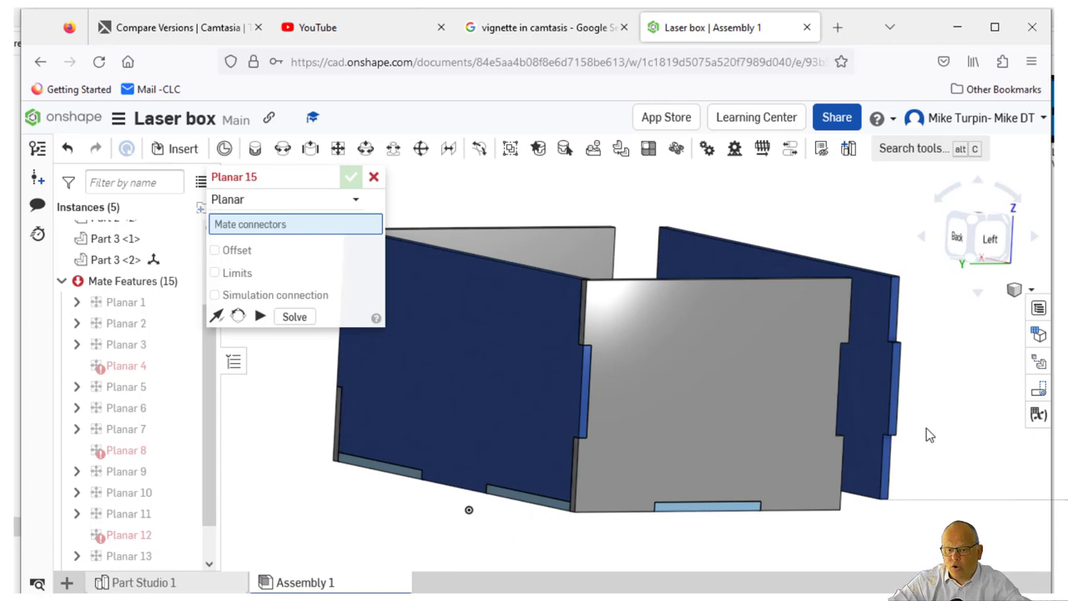
scroll(926, 418, "up", 5)
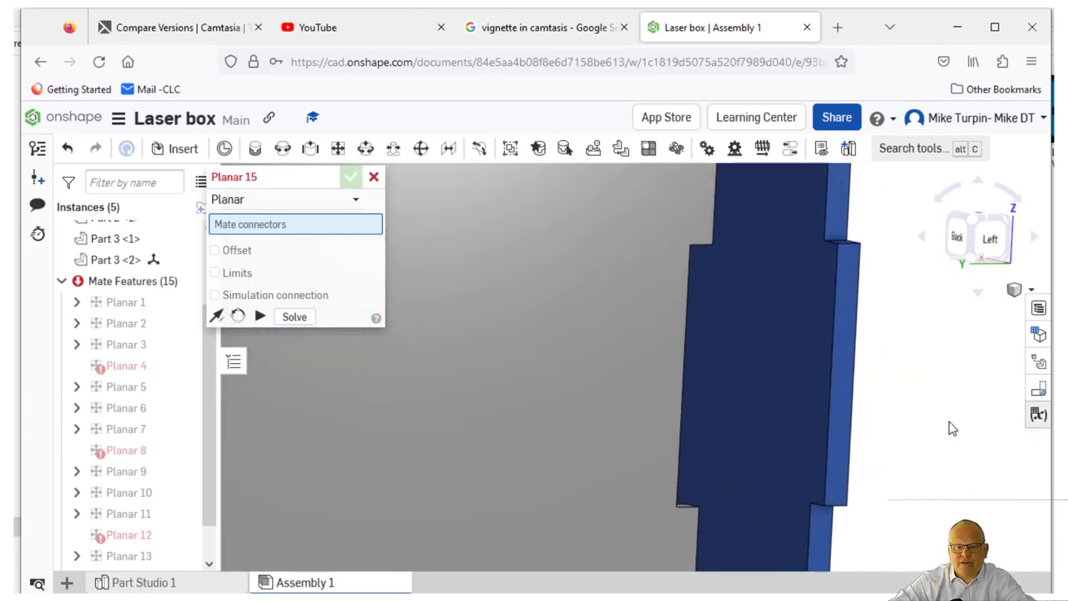
left_click(798, 397)
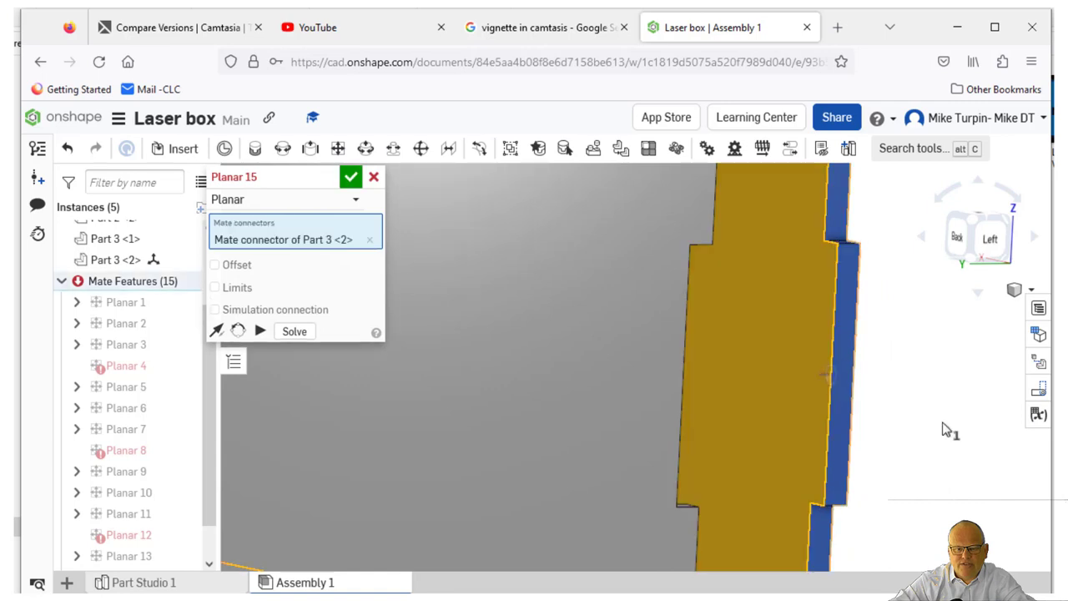
right_click_drag(945, 428, 873, 433)
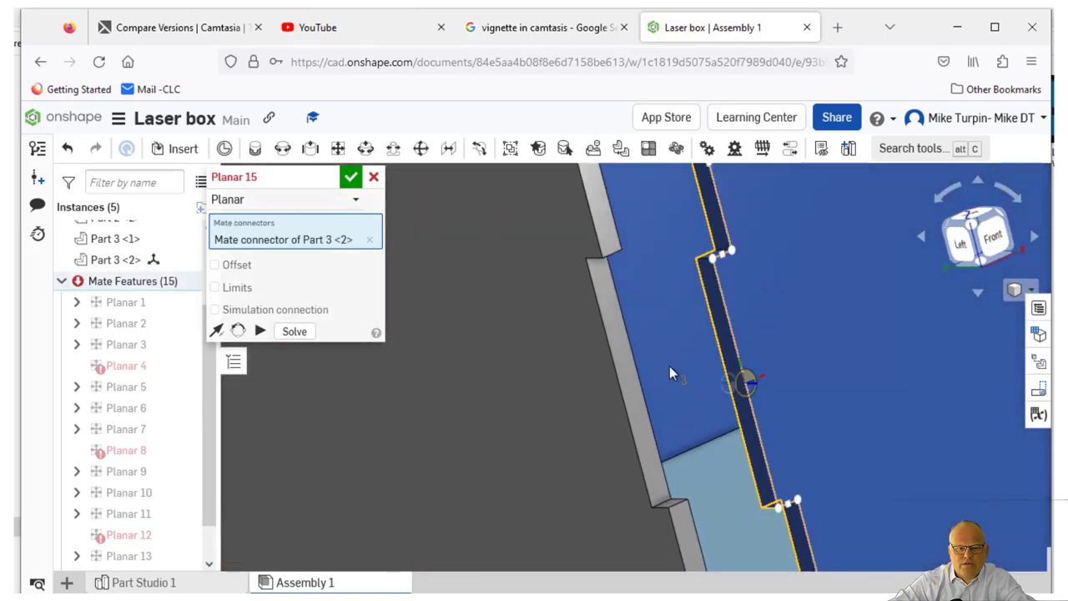
left_click(628, 376)
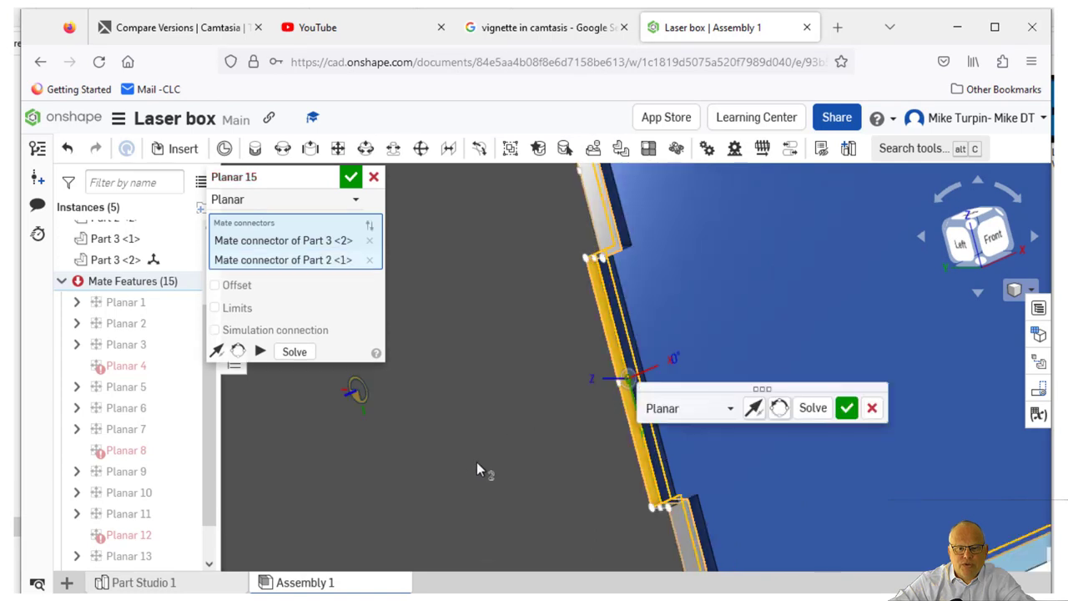
left_click(847, 409)
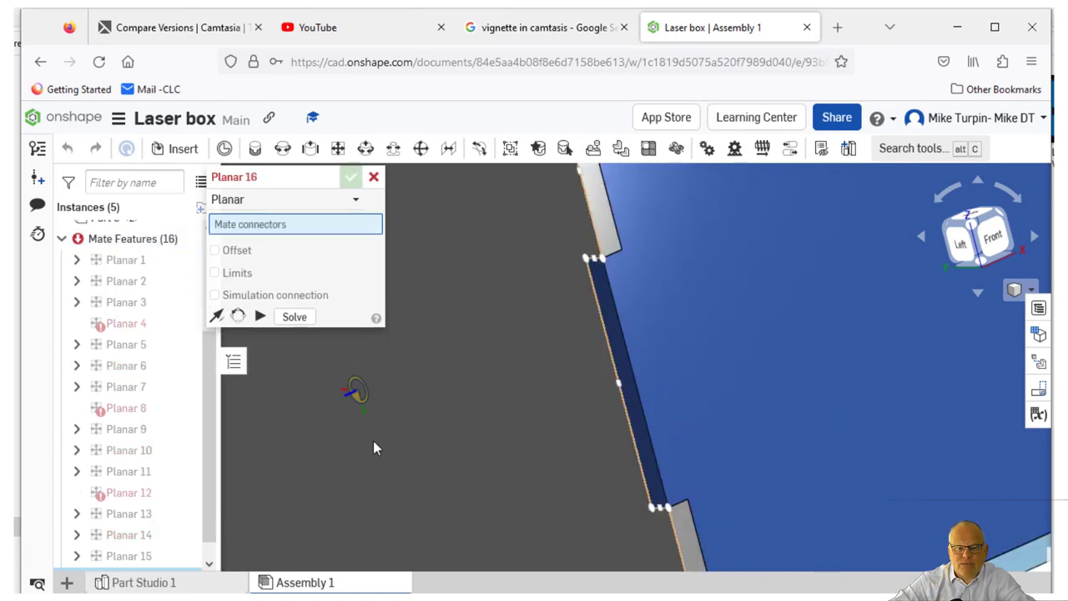
scroll(474, 427, "down", 4)
right_click_drag(811, 511, 854, 453)
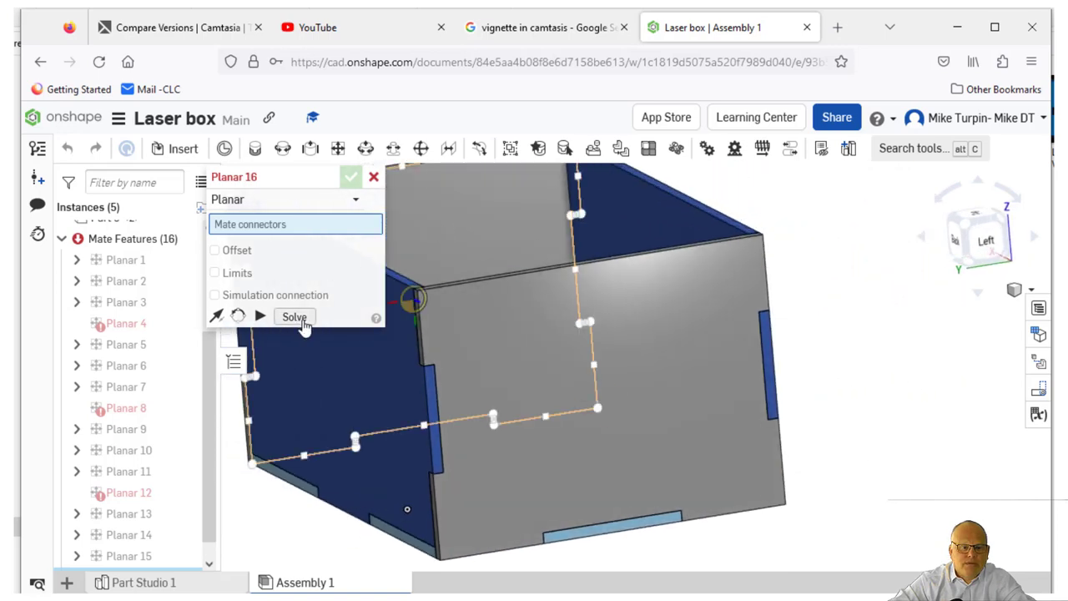
left_click(350, 176)
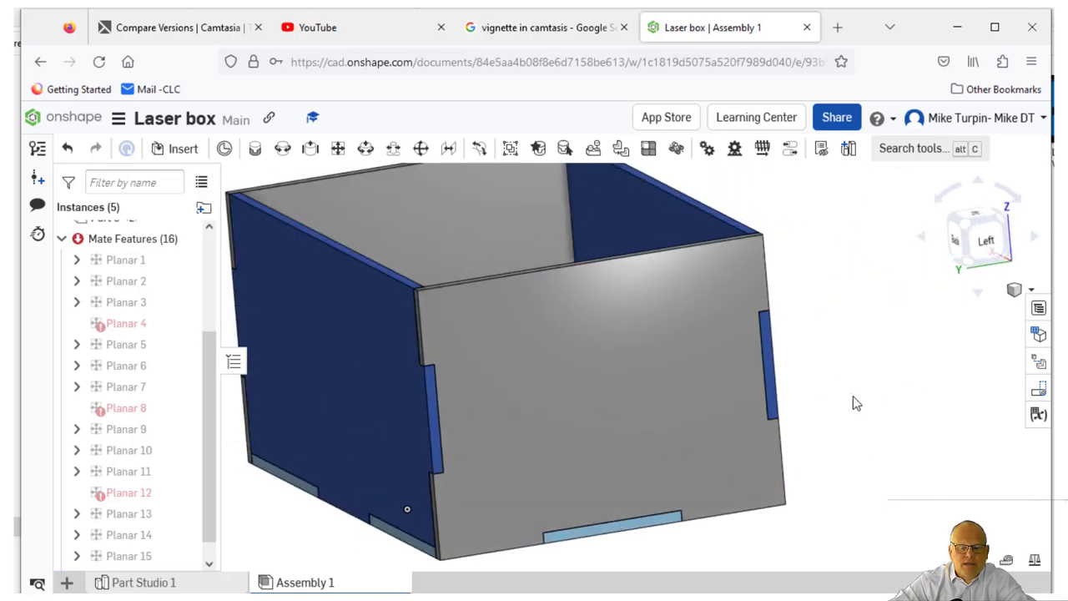
Inspect the assembled box from several sides, checking how the front, side and back panels' tabs fit together at the corners and base
right_click_drag(858, 380, 879, 393)
scroll(866, 394, "down", 4)
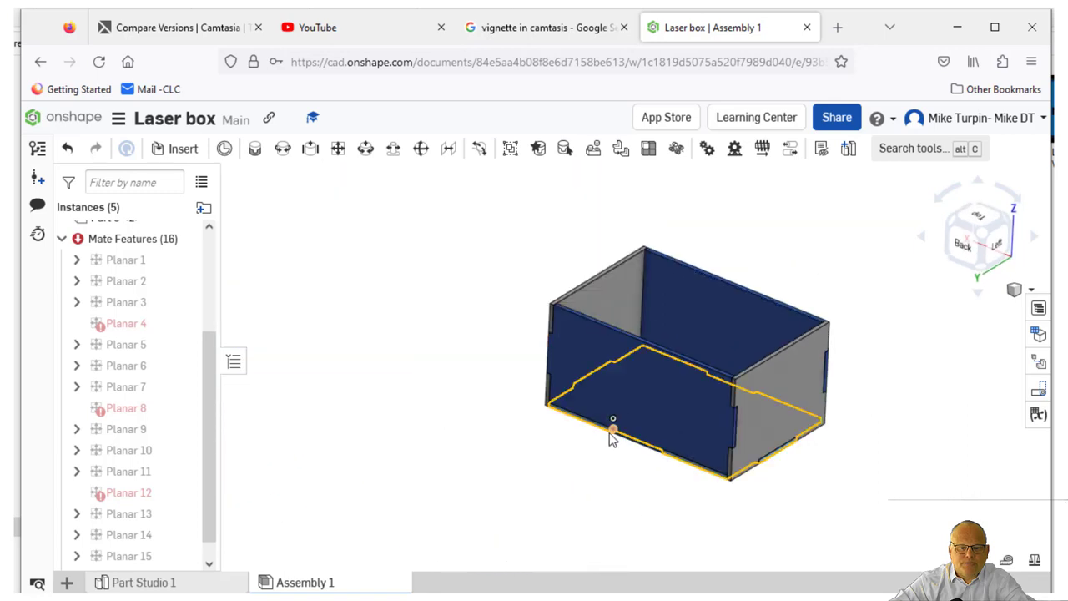
mouse_move(609, 432)
right_mouse_down()
mouse_move(517, 463)
mouse_move(601, 422)
mouse_move(615, 400)
mouse_move(615, 419)
right_mouse_up()
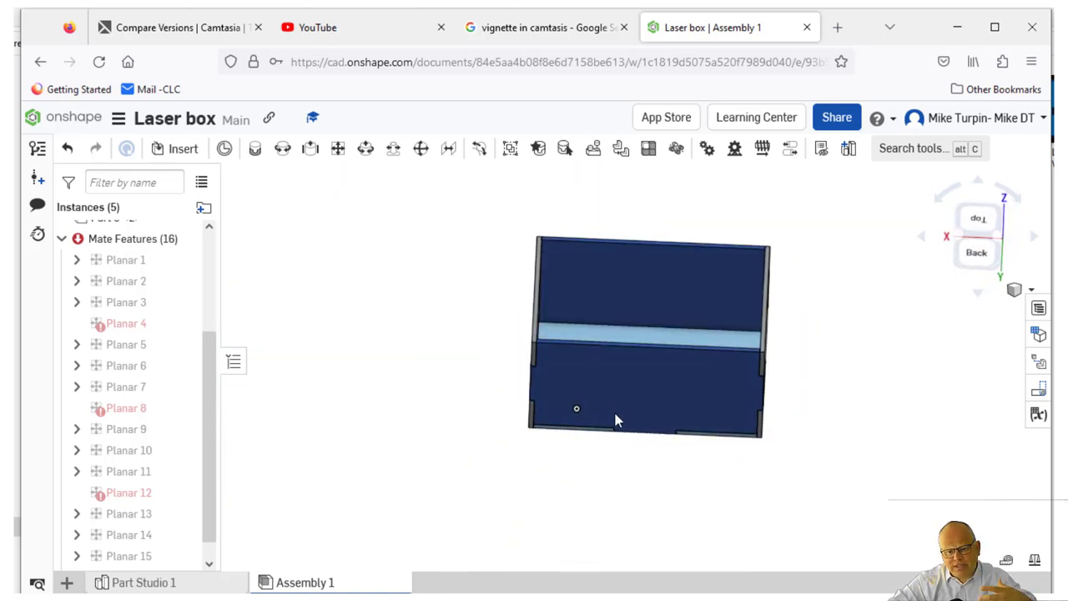
right_click_drag(691, 529, 666, 495)
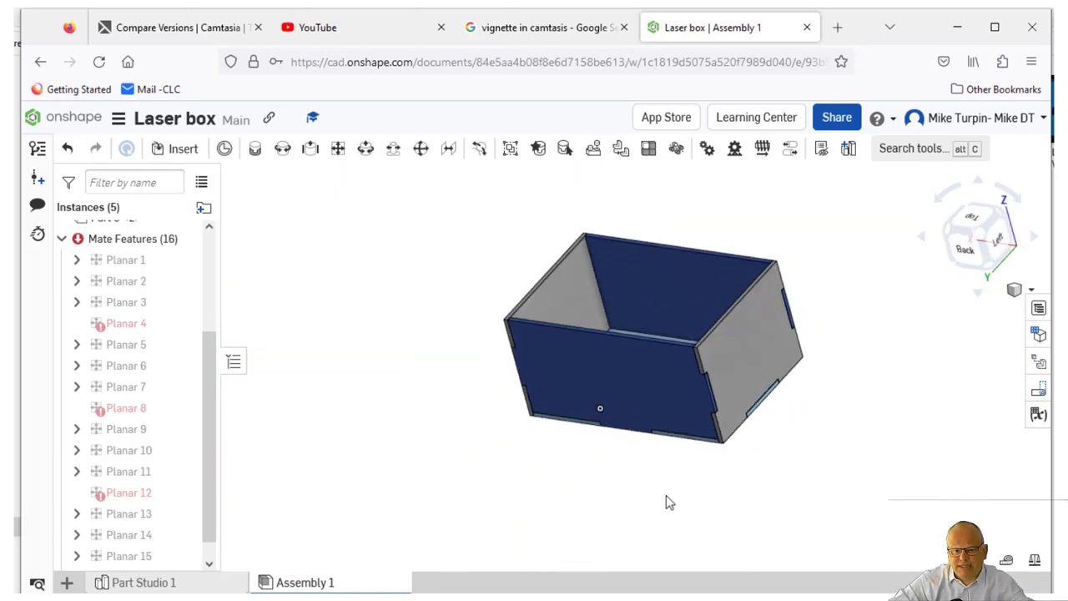
scroll(757, 406, "up", 3)
right_click_drag(361, 238, 465, 311)
scroll(348, 291, "down", 2)
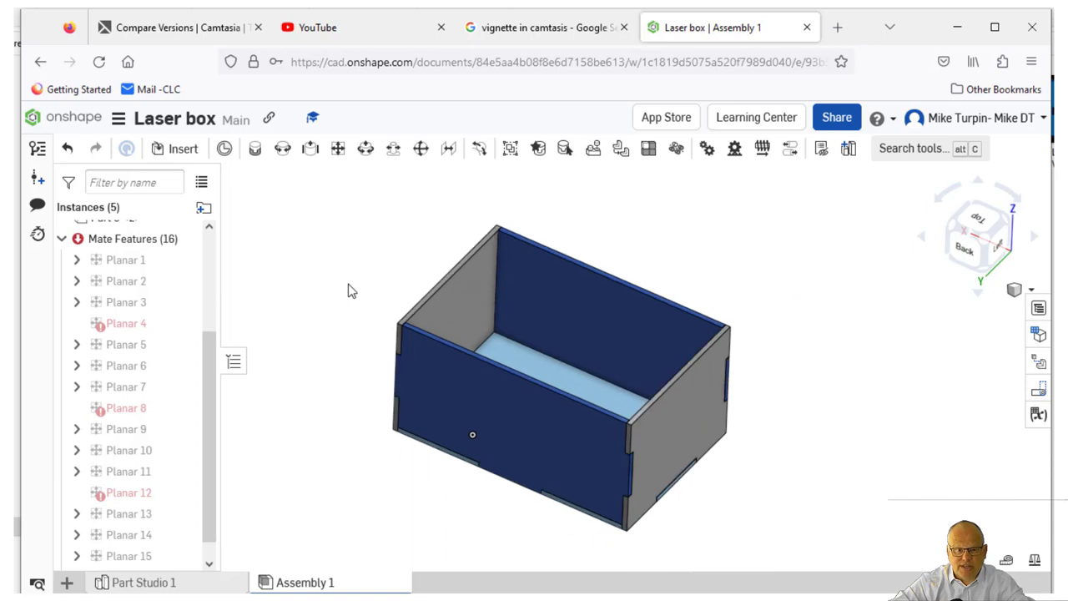
right_click_drag(341, 312, 331, 293)
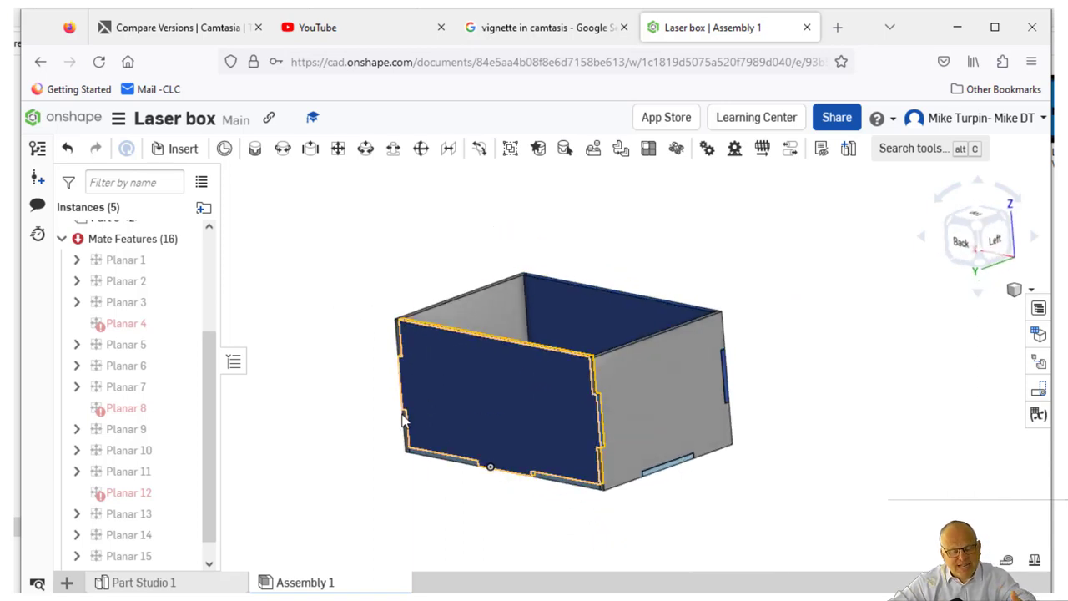
right_click(319, 489)
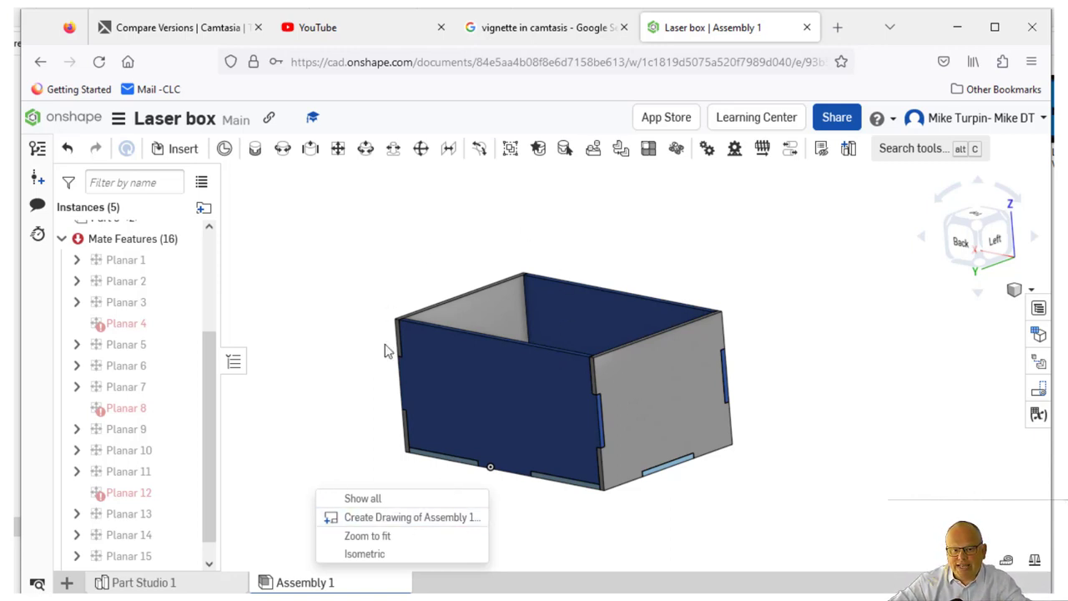
left_click(537, 508)
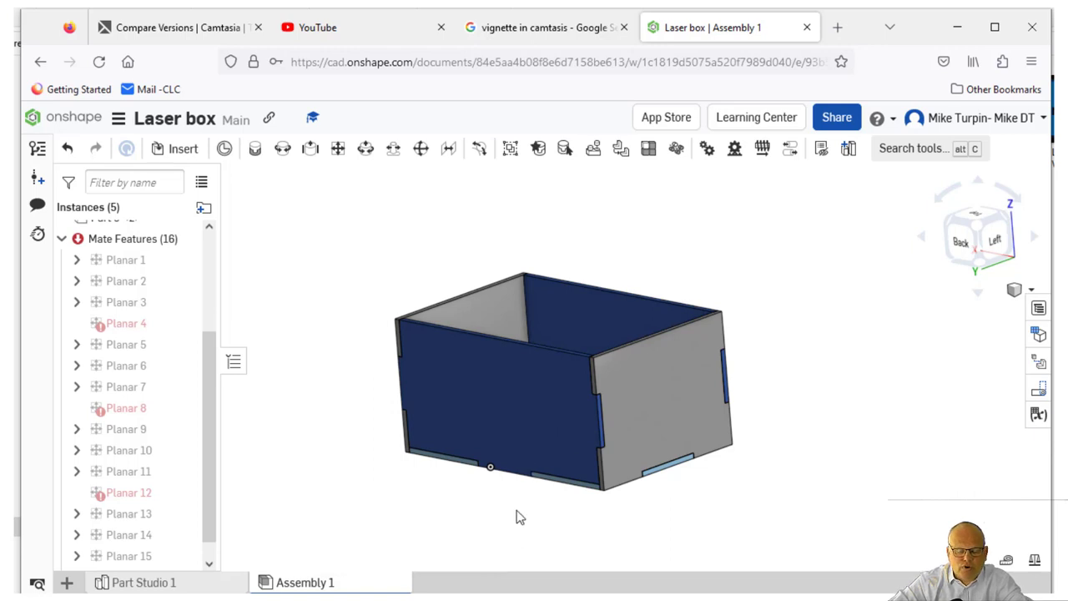
right_click_drag(516, 510, 518, 514)
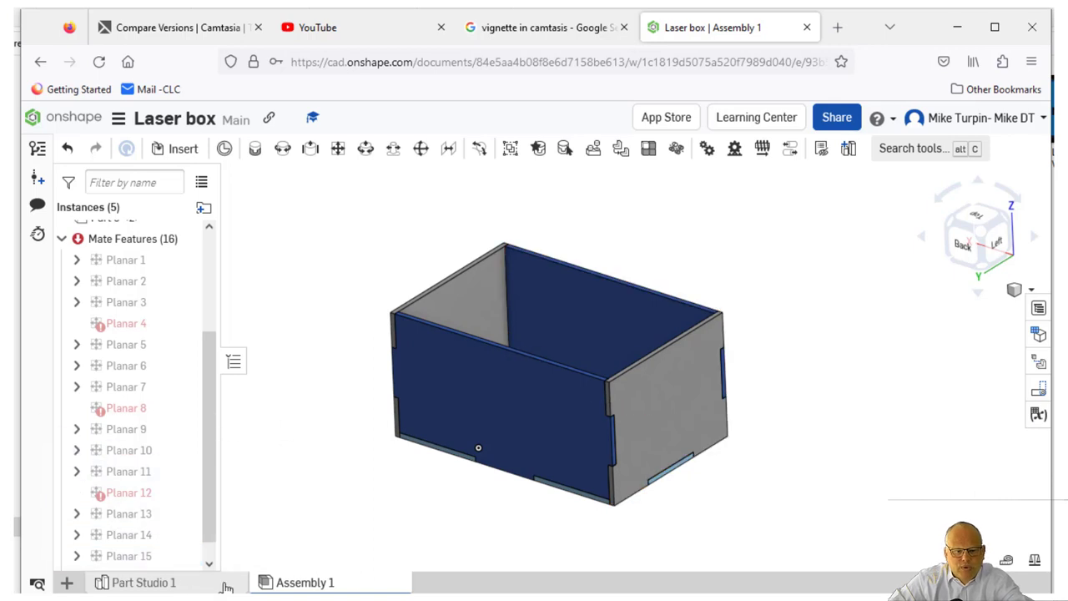
Switch to Part Studio 1 and check the Base sketch's available commands for DXF/DWG export without exporting
left_click(167, 582)
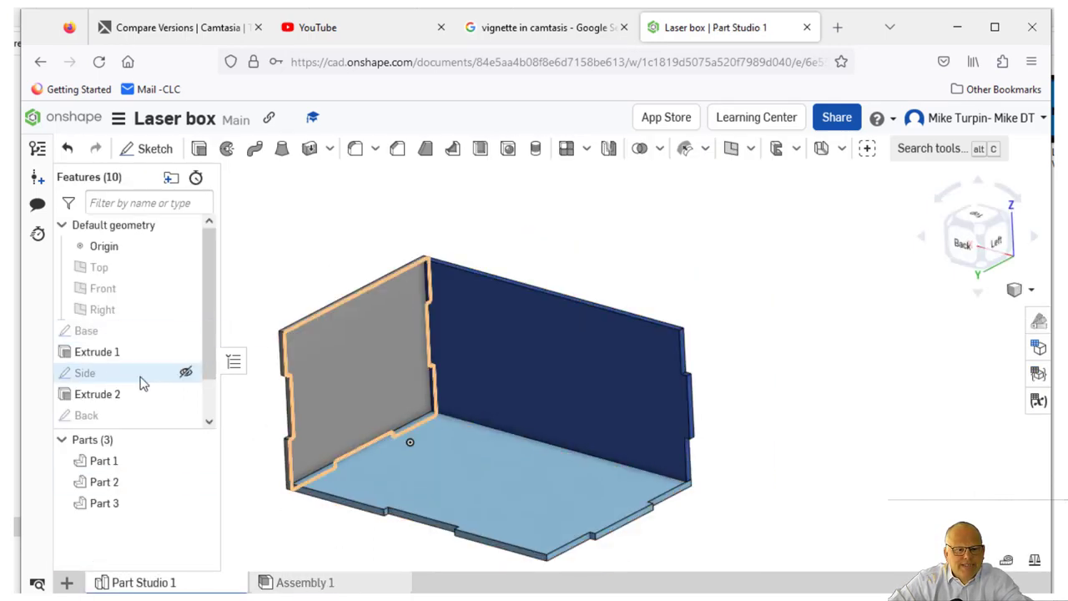
middle_click_drag(783, 348, 840, 350)
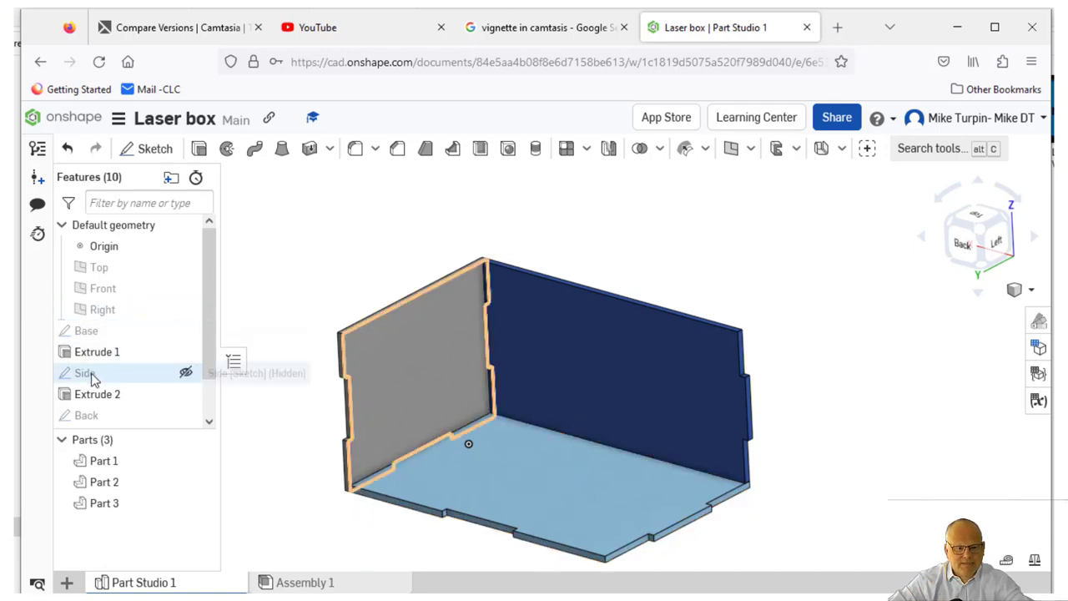
right_click(106, 332)
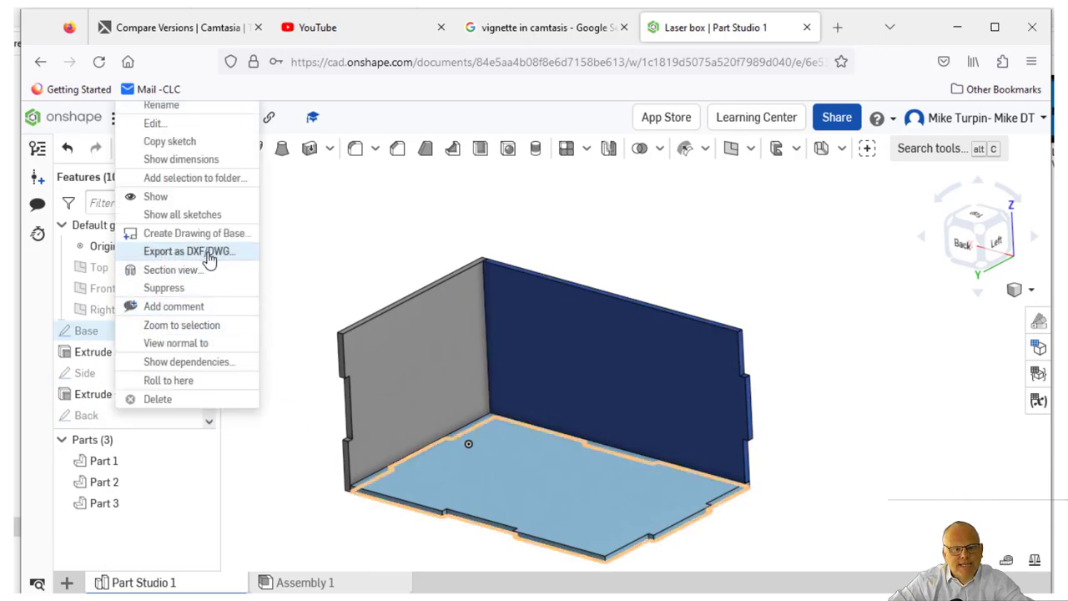
left_click(349, 211)
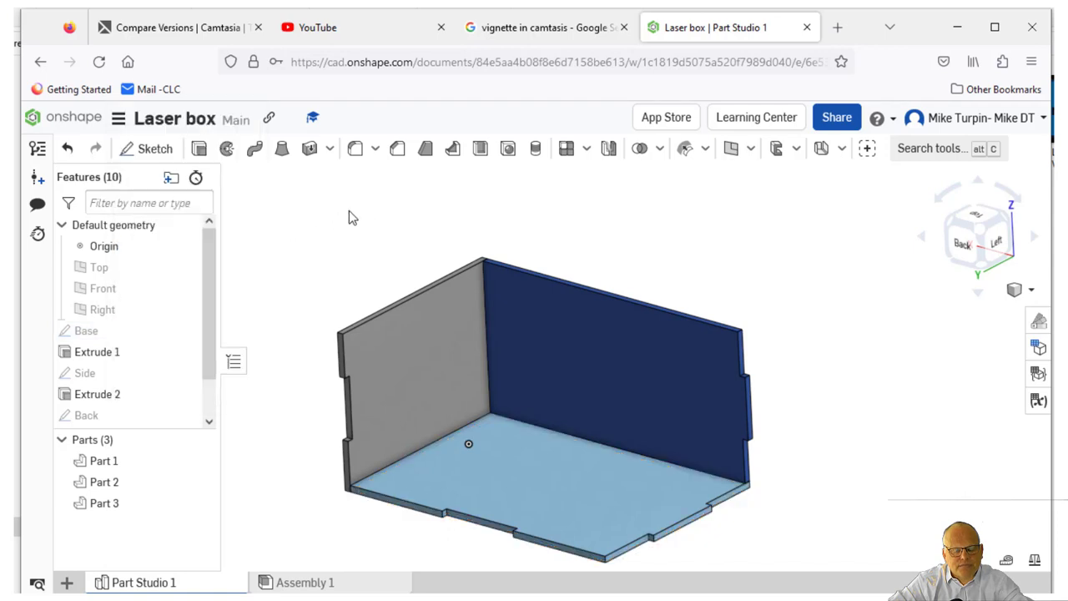
Rename Part 1 in the parts list as "Base part"
right_click(112, 467)
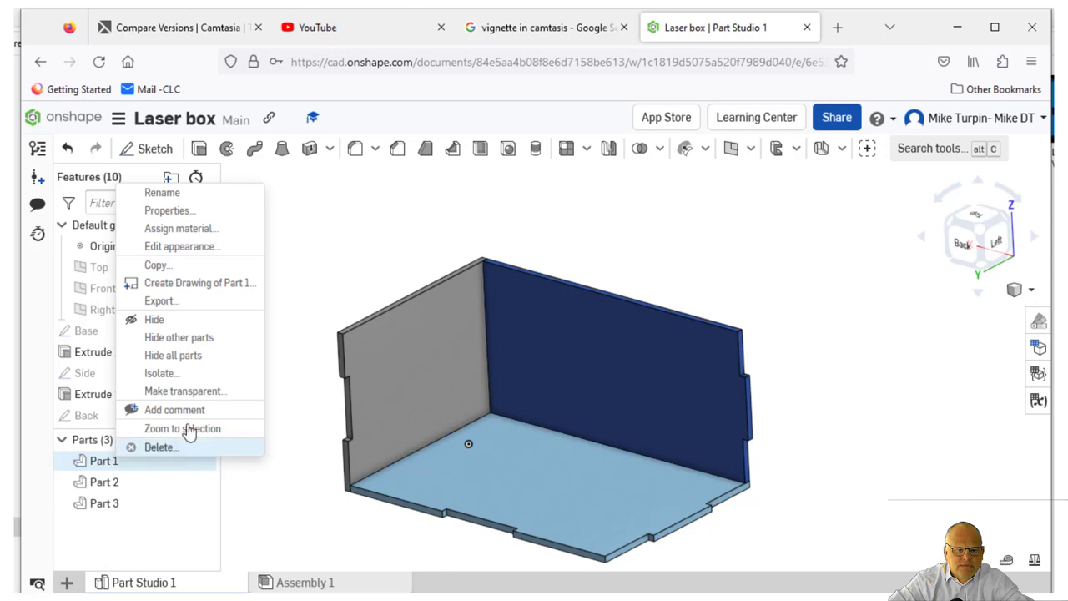
left_click(200, 199)
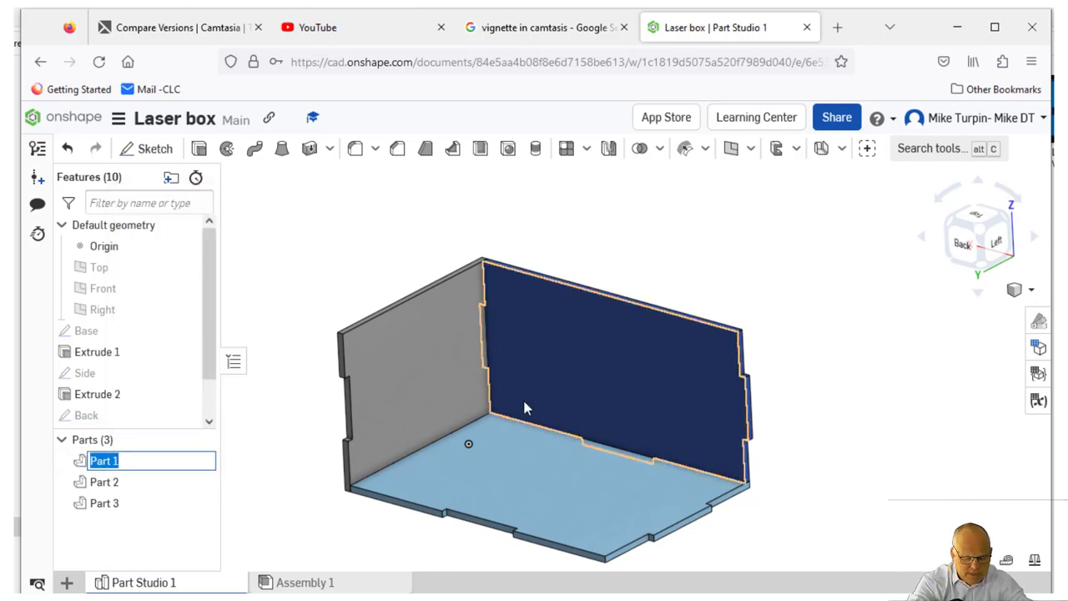
type("Base p[")
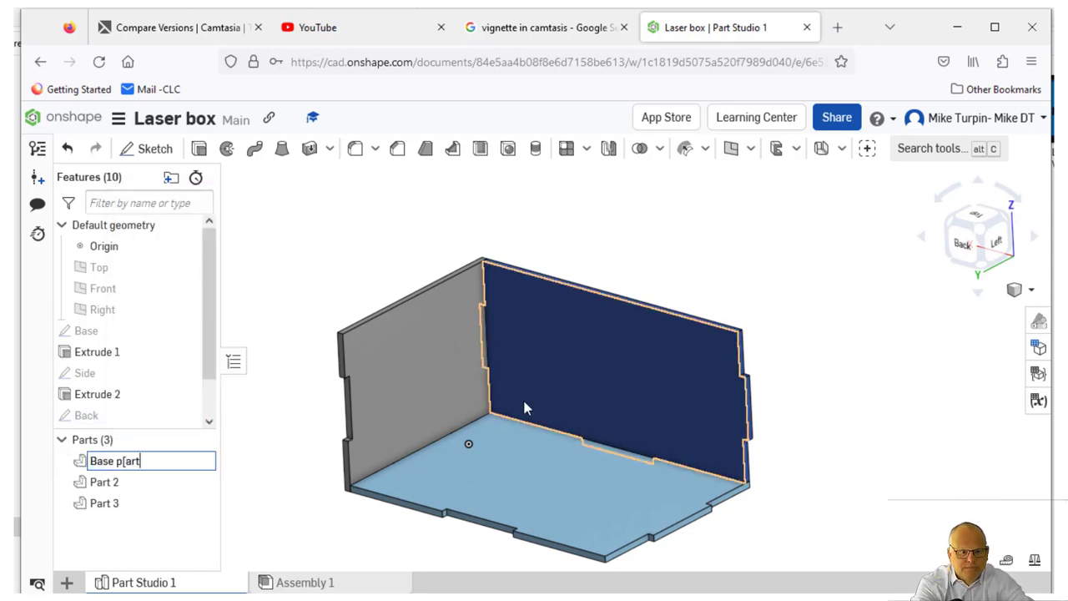
type("art")
key("BackSpace")
key("BackSpace")
key("BackSpace")
key("BackSpace")
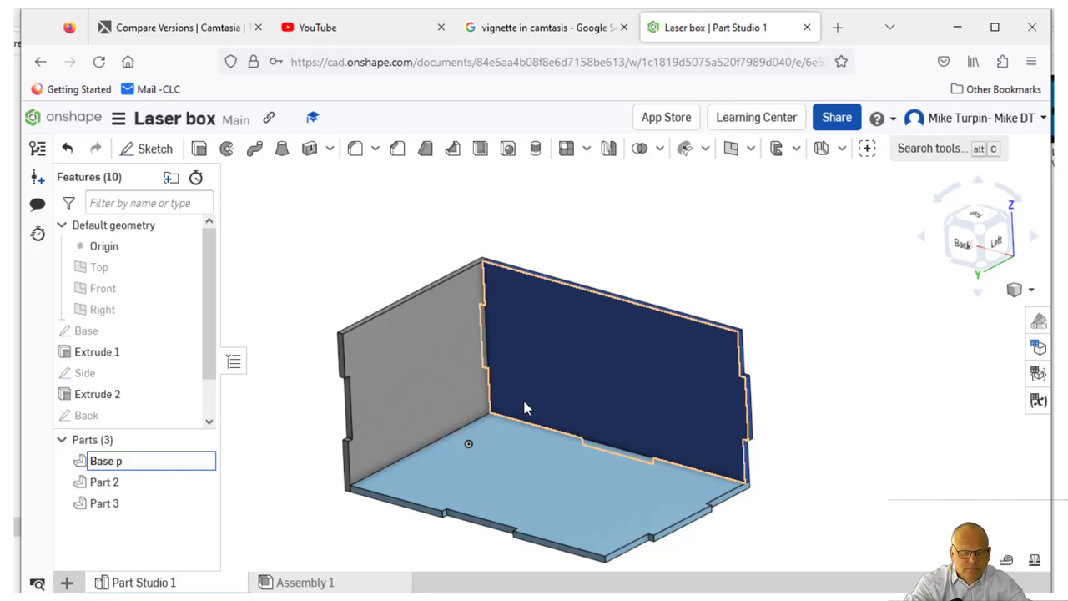
key("Return")
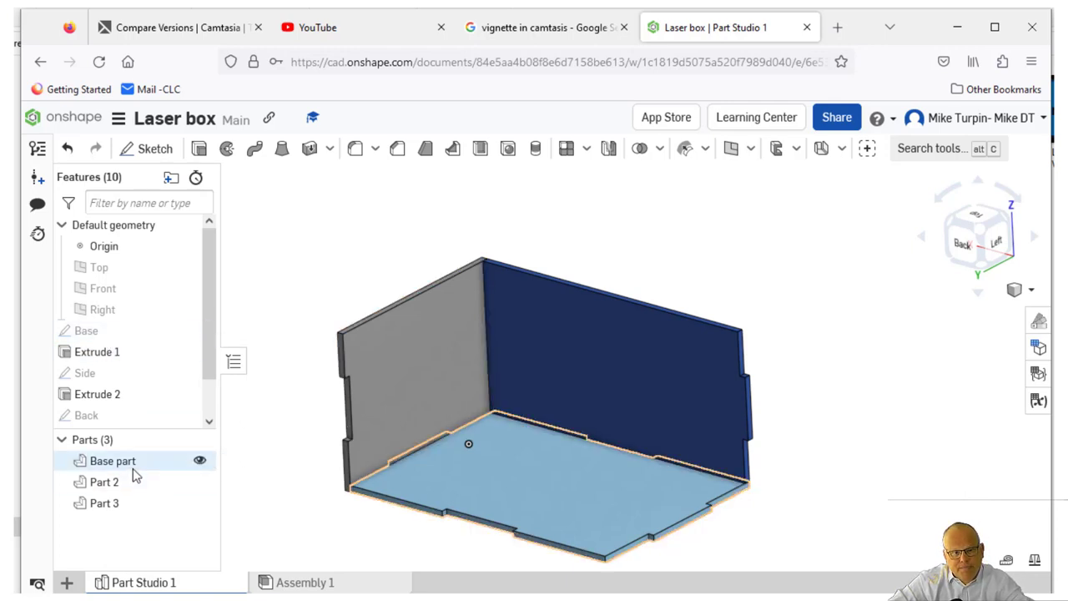
Check the Base sketch's DXF/DWG export command and the file formats offered for exporting Base part, without exporting anything
right_click(107, 332)
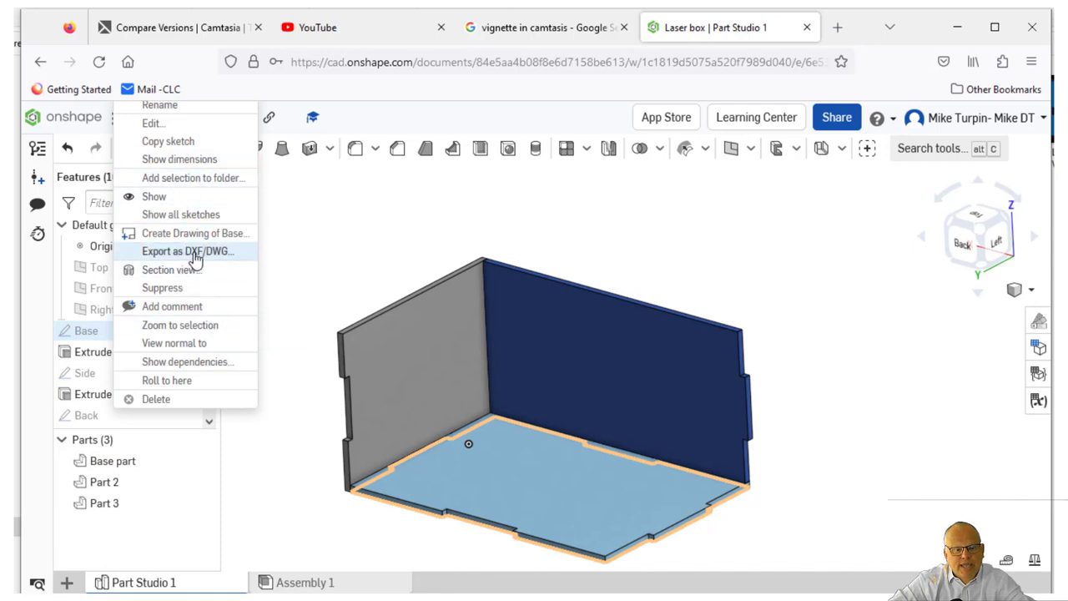
left_click(346, 259)
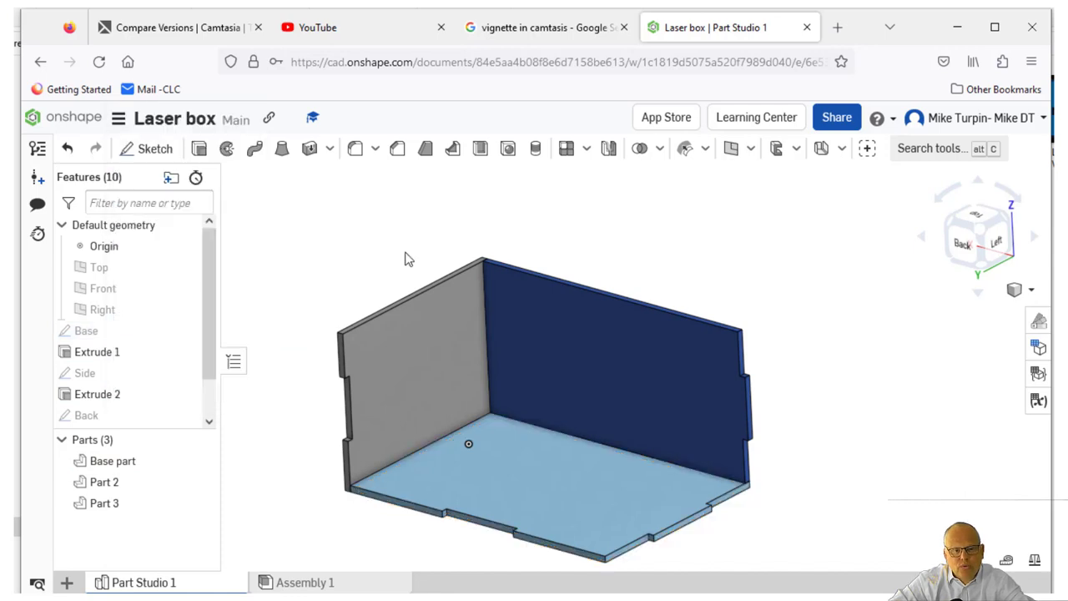
right_click(99, 472)
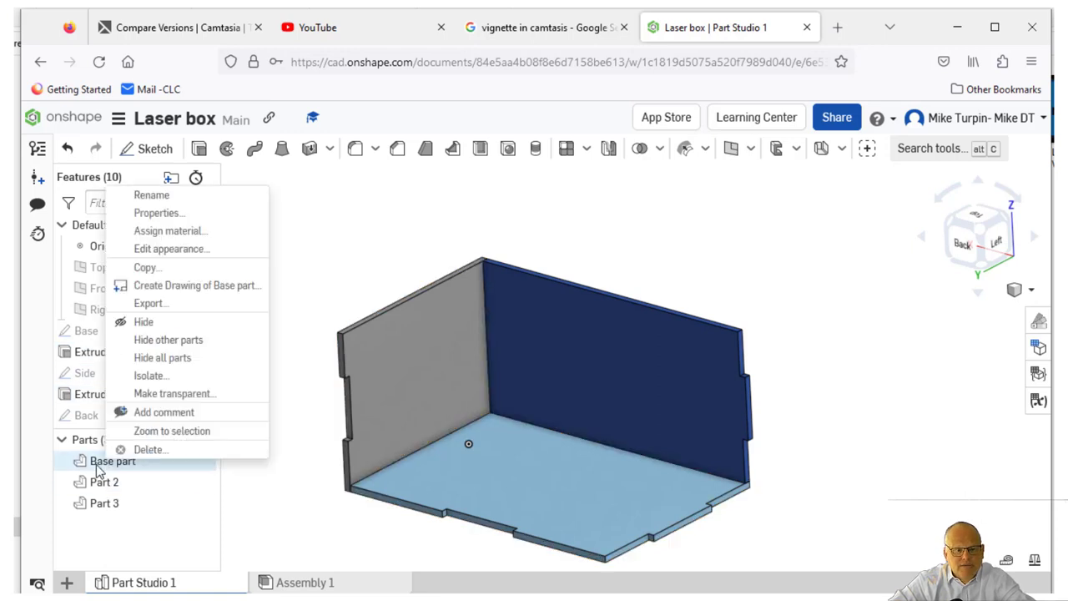
left_click(188, 305)
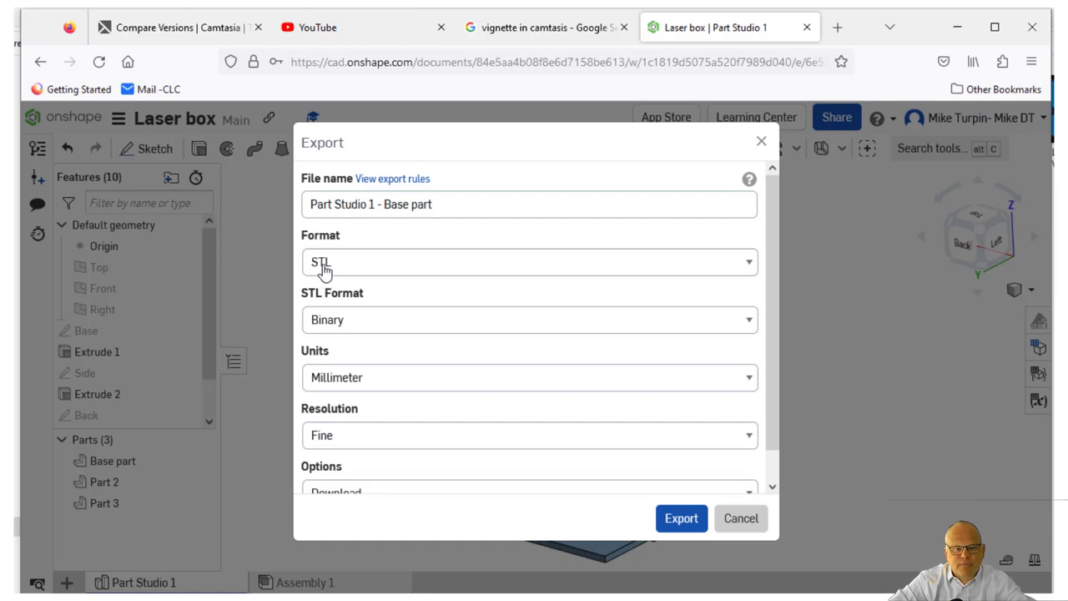
left_click(748, 265)
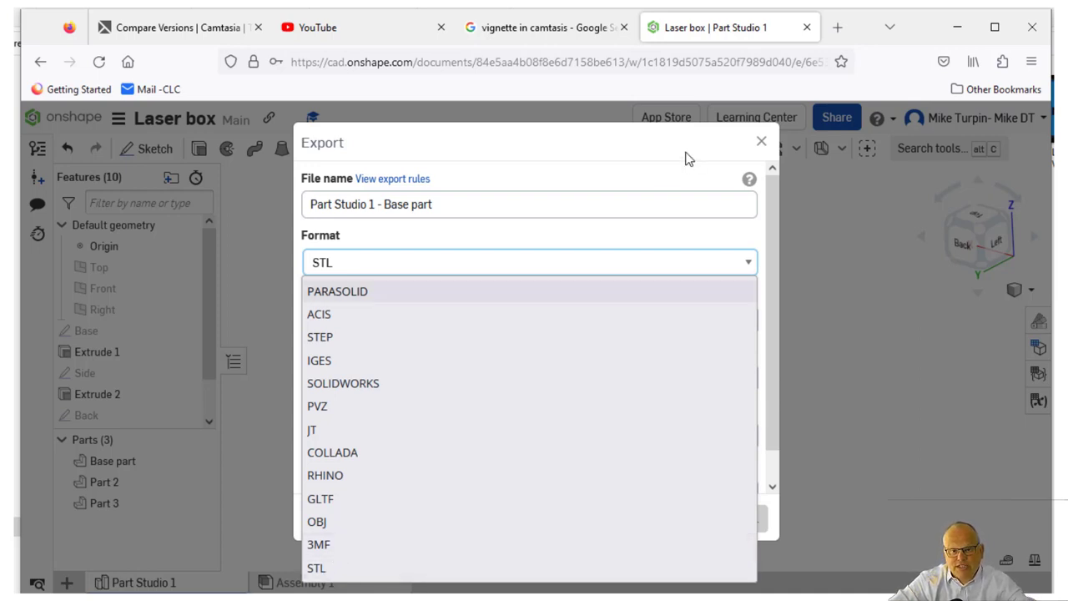
left_click(615, 159)
left_click(762, 146)
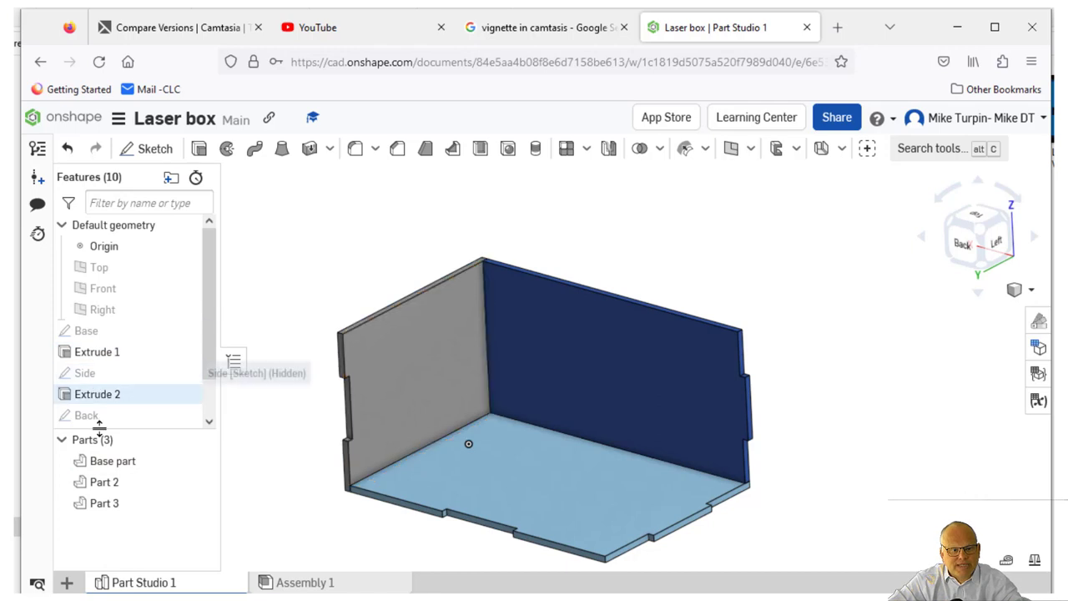
Export the Base sketch as a downloaded DXF file named "Box- Base", using version Release 13
right_click(104, 333)
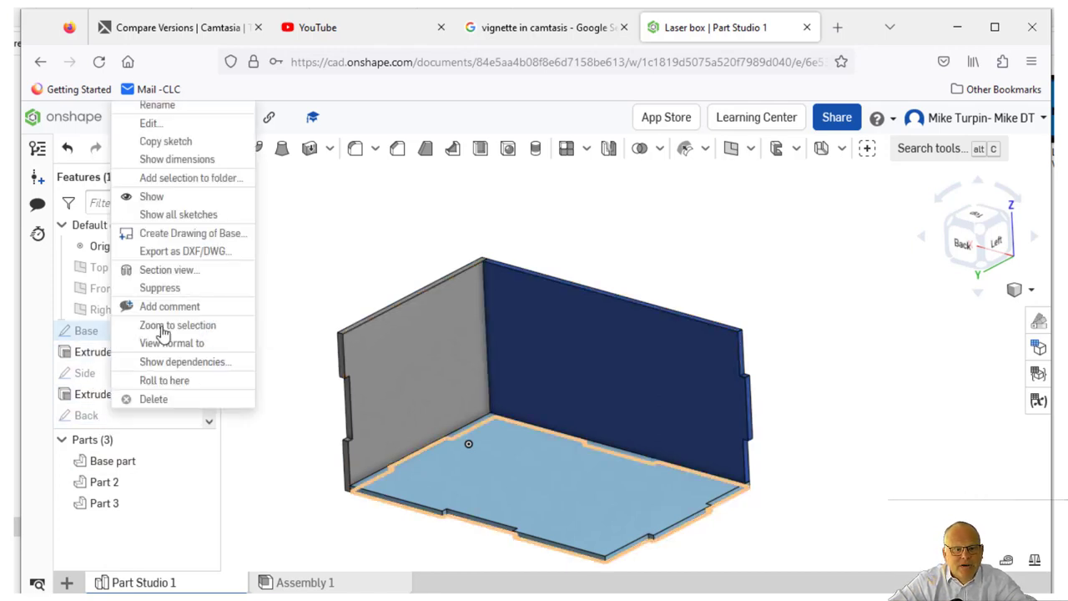
left_click(186, 252)
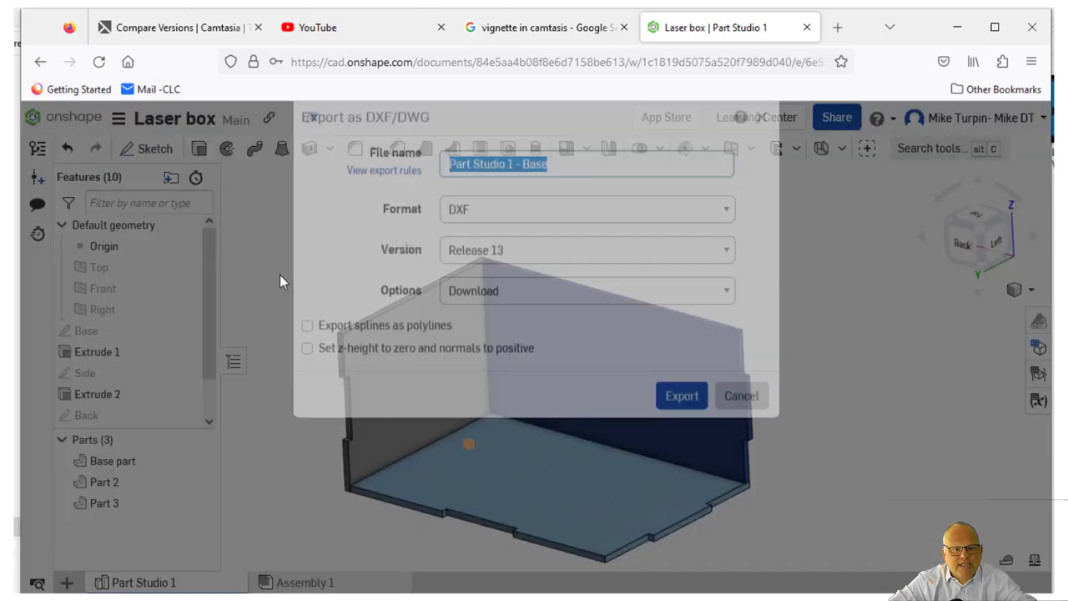
left_click_drag(584, 186, 362, 196)
left_click(472, 196)
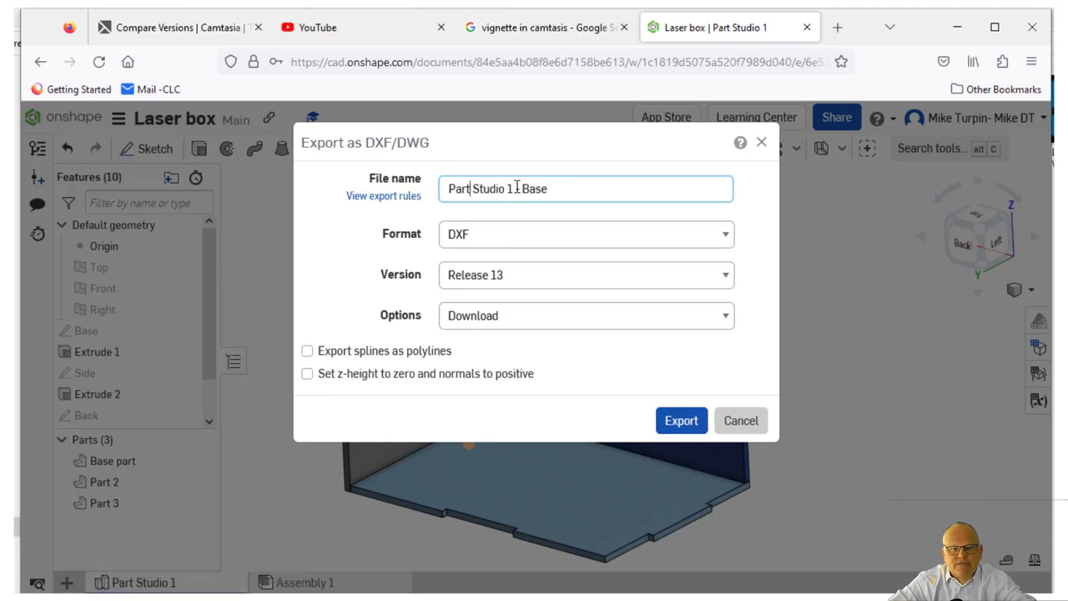
left_click_drag(517, 187, 310, 173)
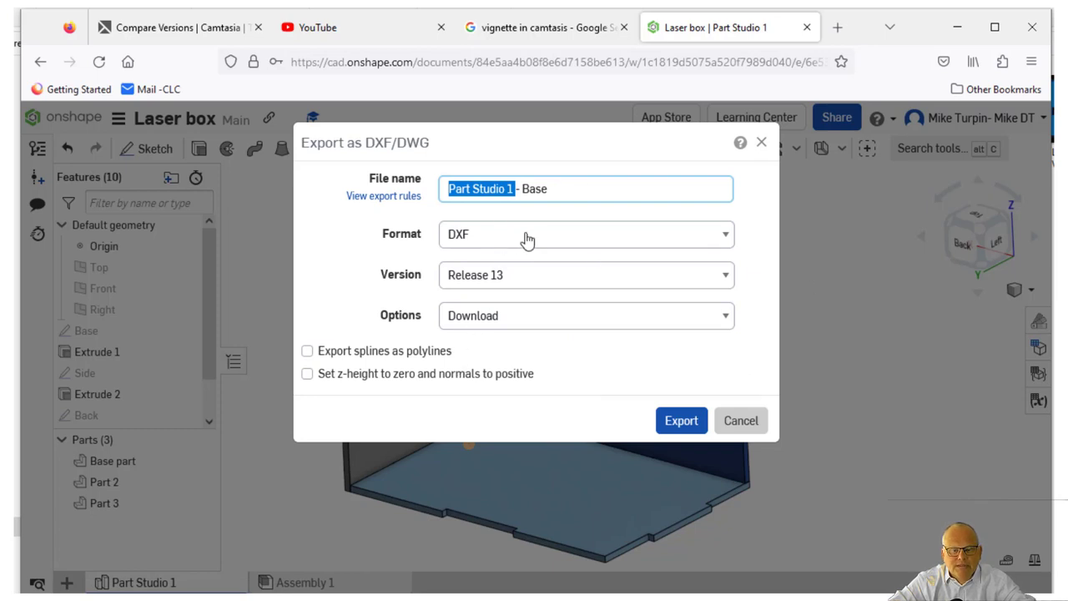
type("Box")
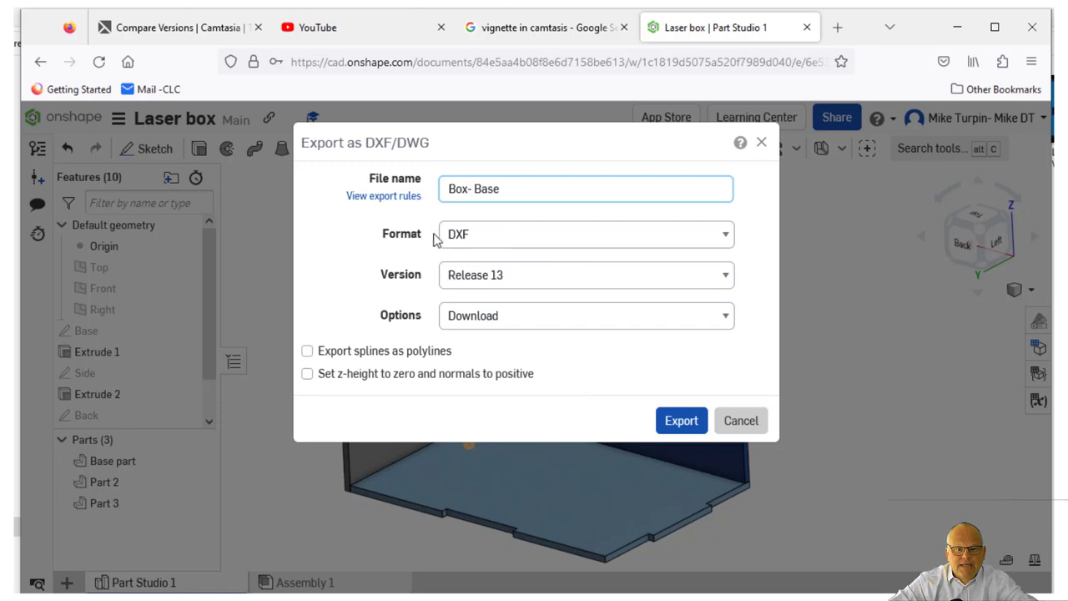
left_click(535, 278)
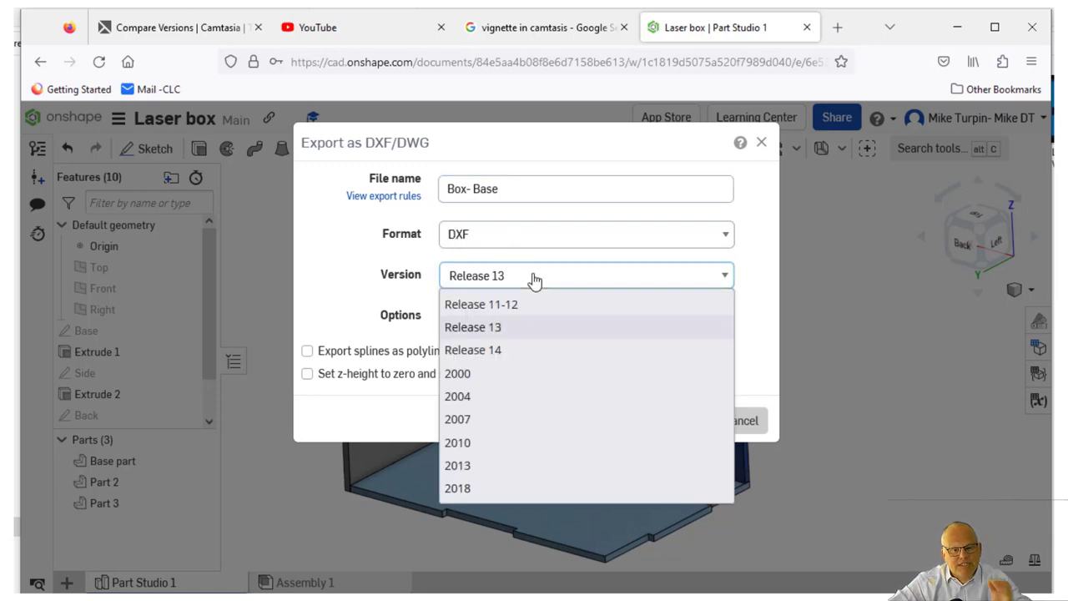
left_click(466, 325)
left_click(687, 424)
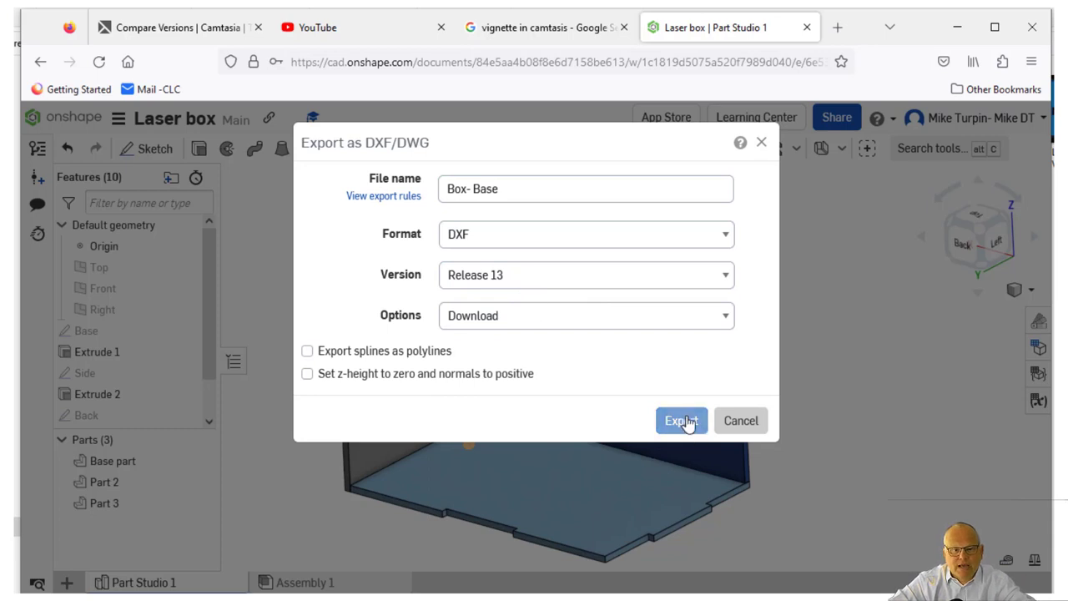